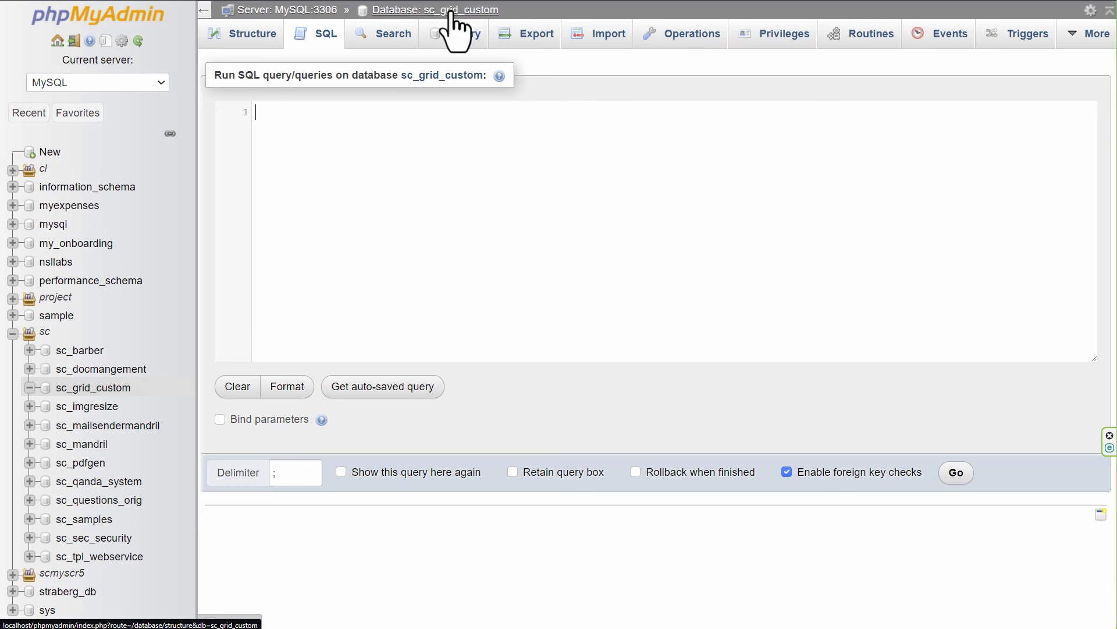
Paste the SQL script for the clients, orders, products and order_items tables into the sc_grid_custom database's query editor
key("ctrl+v")
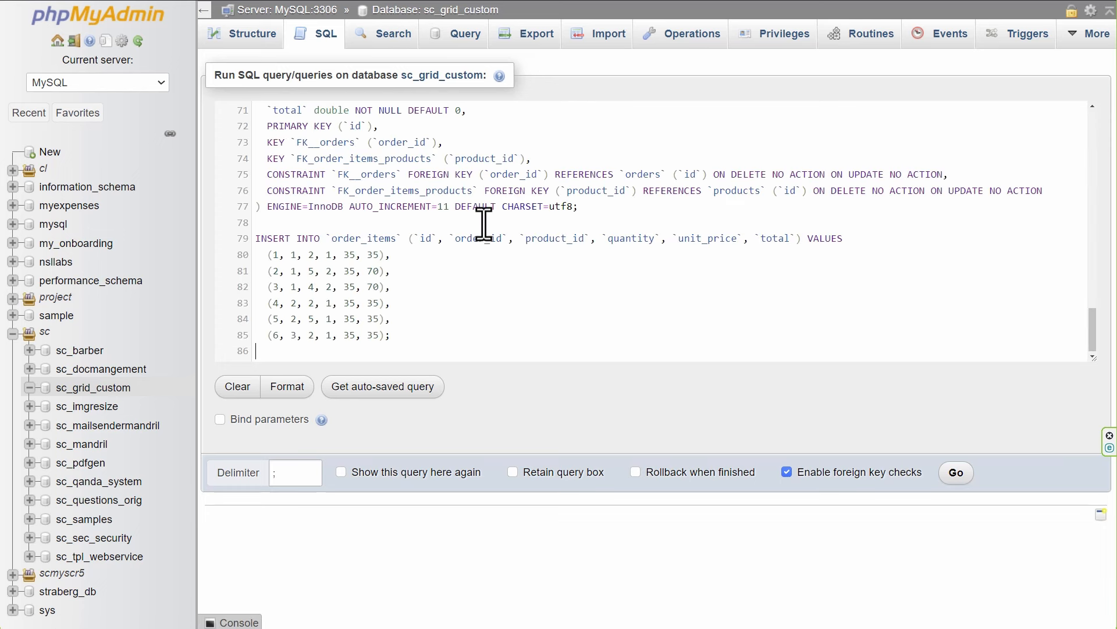
scroll(493, 285, "up", 20)
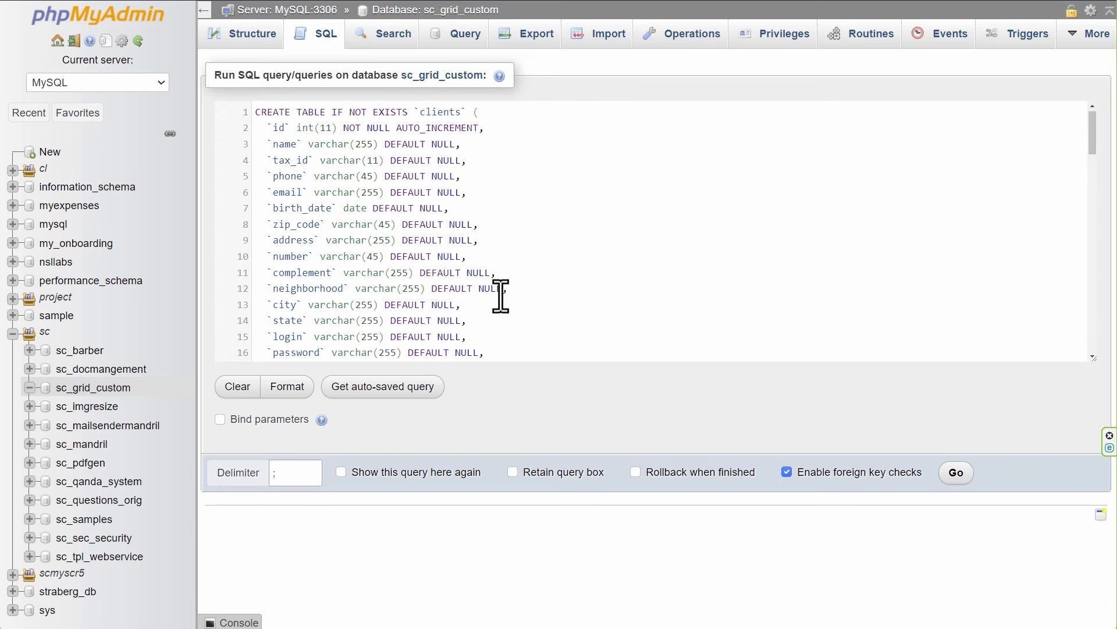
double_click(450, 115)
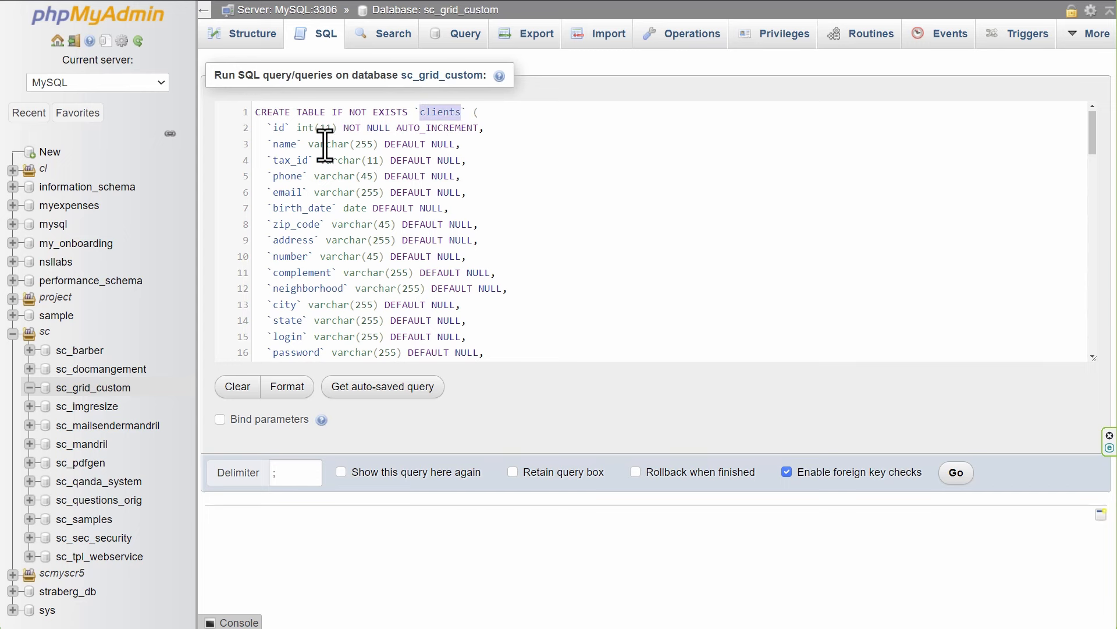
Set the AUTO_INCREMENT value of the clients table to 6 in the SQL script
scroll(289, 219, "down", 6)
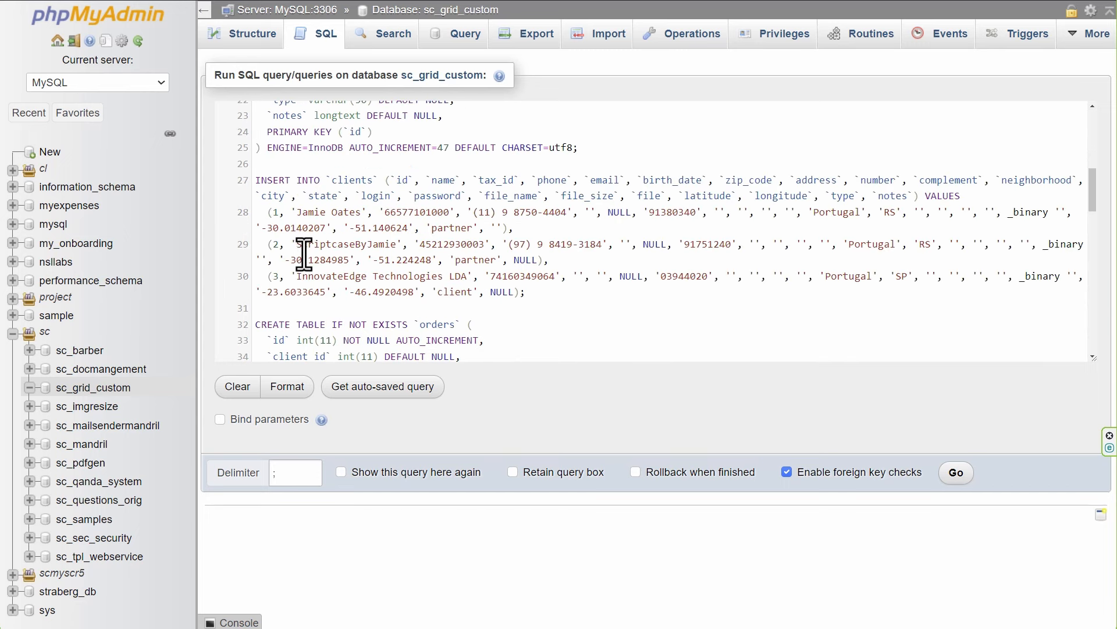
scroll(303, 254, "up", 2)
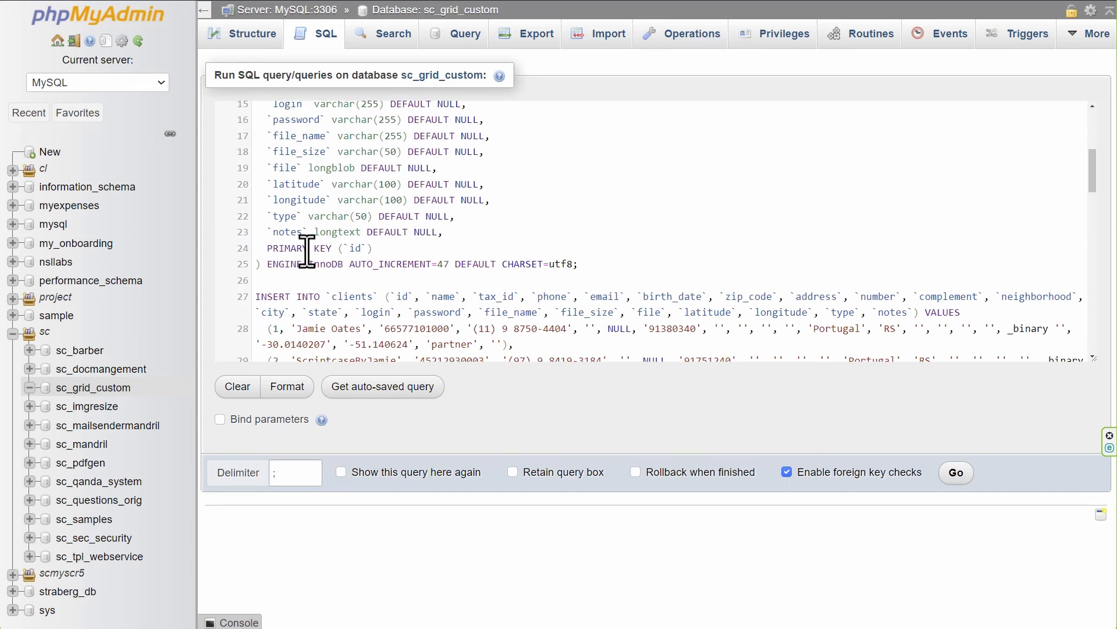
left_click(440, 266)
double_click(447, 267)
type("6")
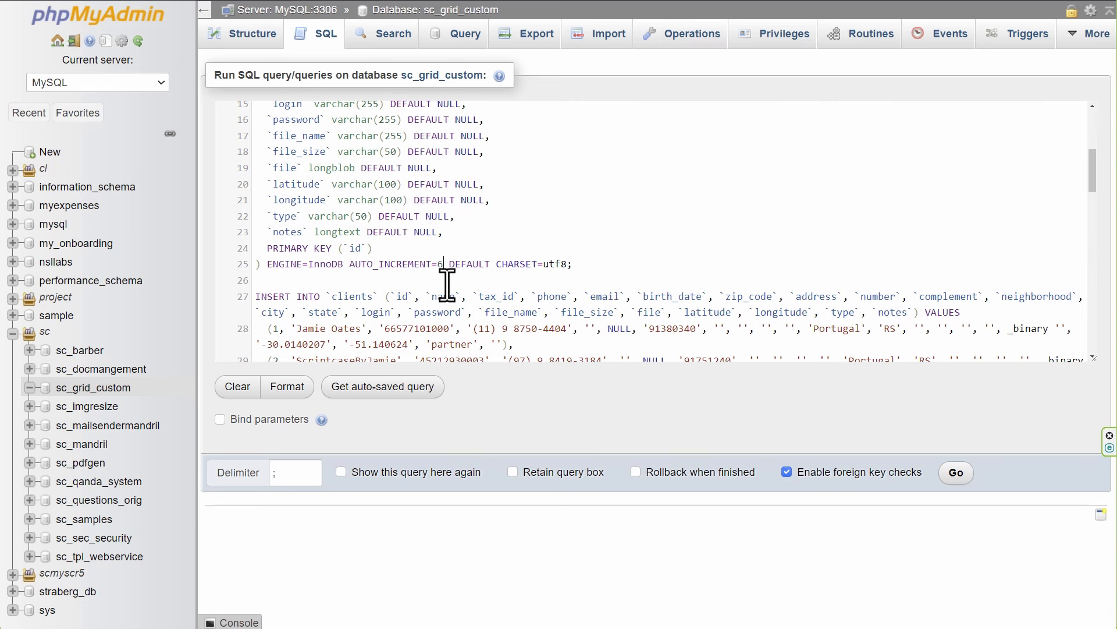
Set the AUTO_INCREMENT value of the products table to 6 in the SQL script
scroll(640, 268, "down", 2)
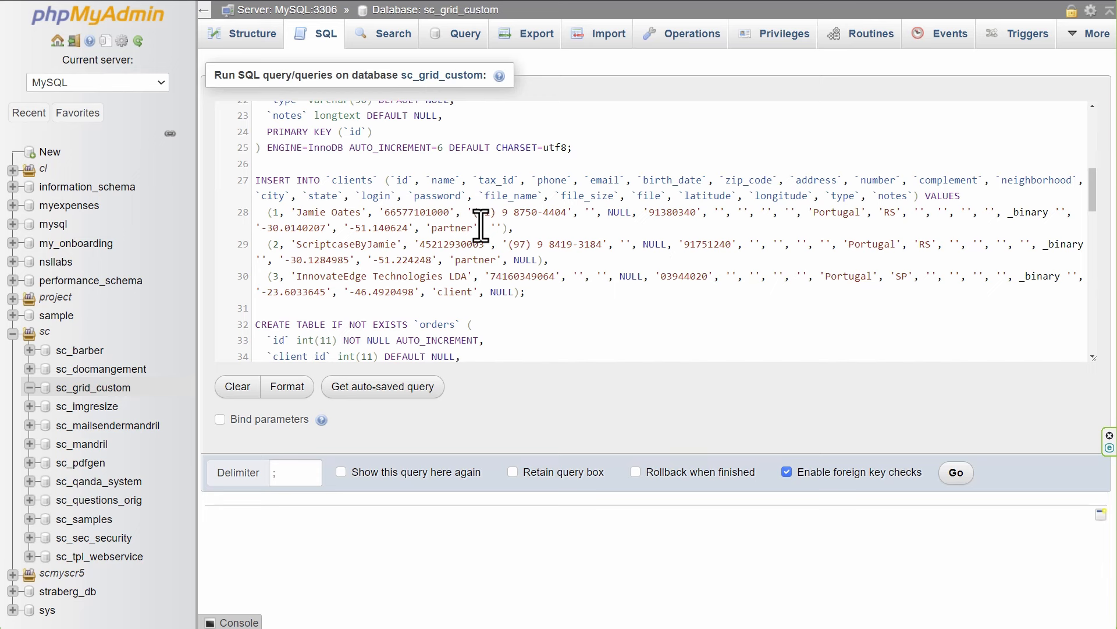
scroll(482, 226, "down", 4)
scroll(489, 230, "up", 2)
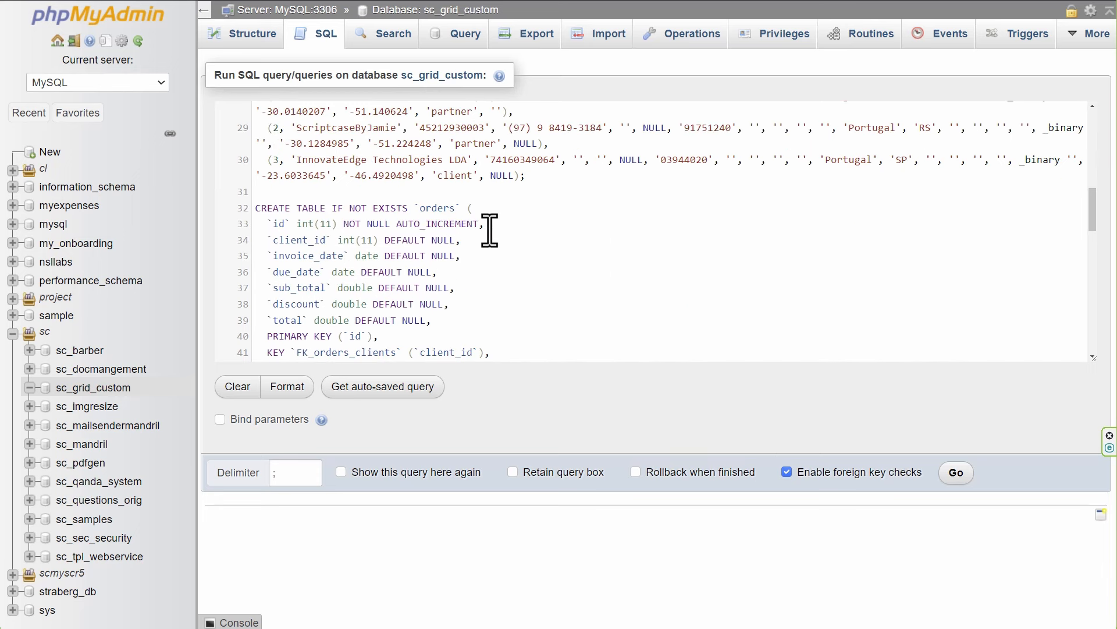
scroll(514, 241, "down", 6)
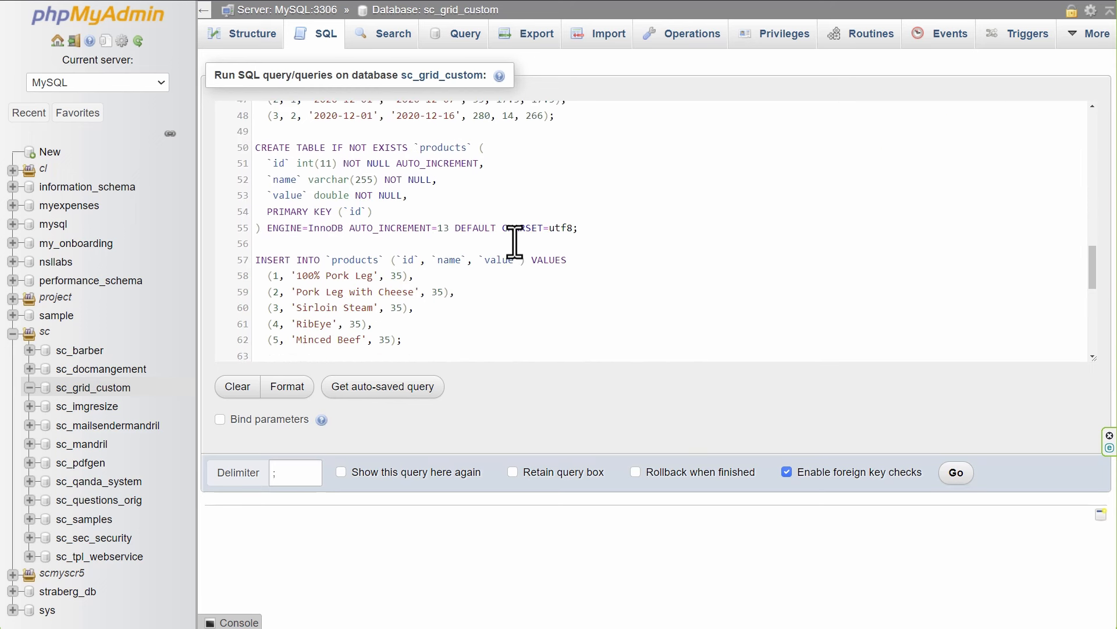
scroll(514, 241, "down", 3)
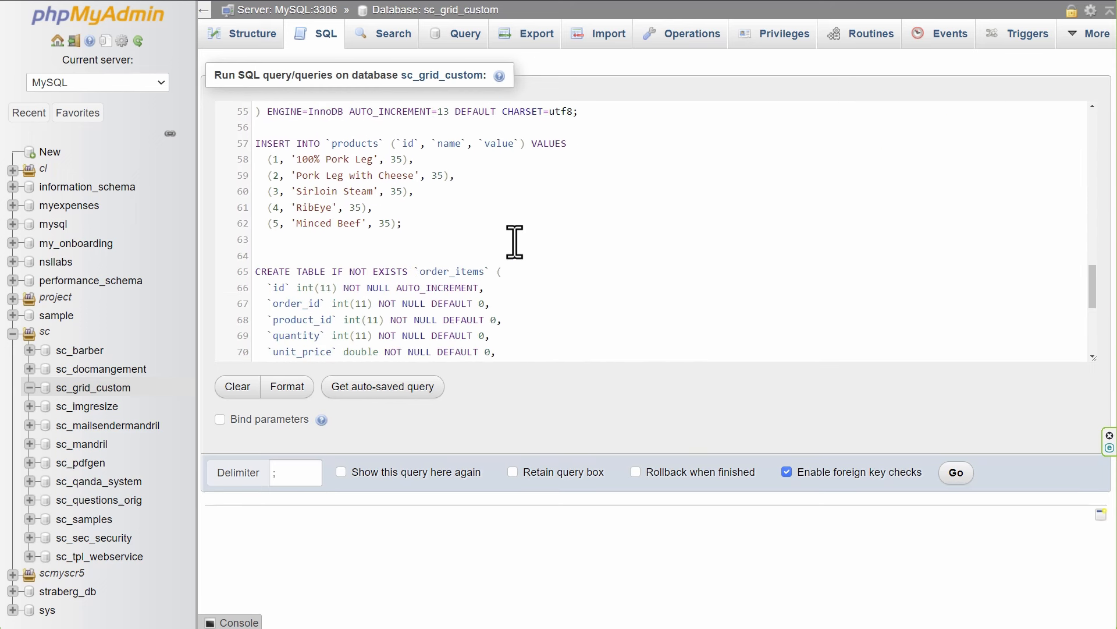
double_click(443, 112)
type("6")
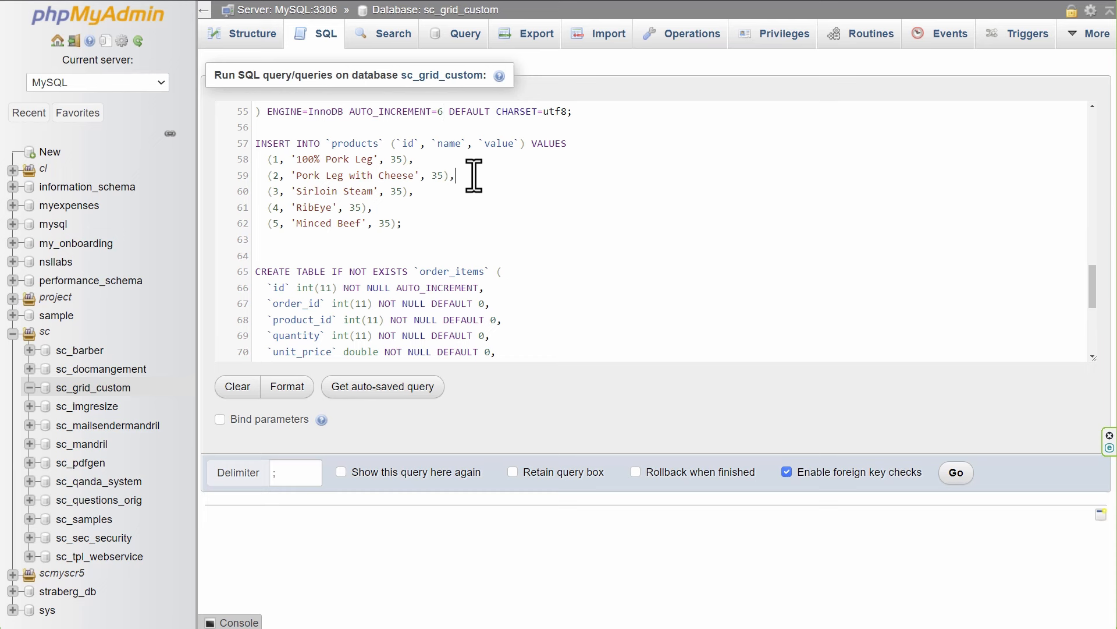
Check the rest of the script, run it on the sc_grid_custom database and review the query results
scroll(488, 198, "down", 3)
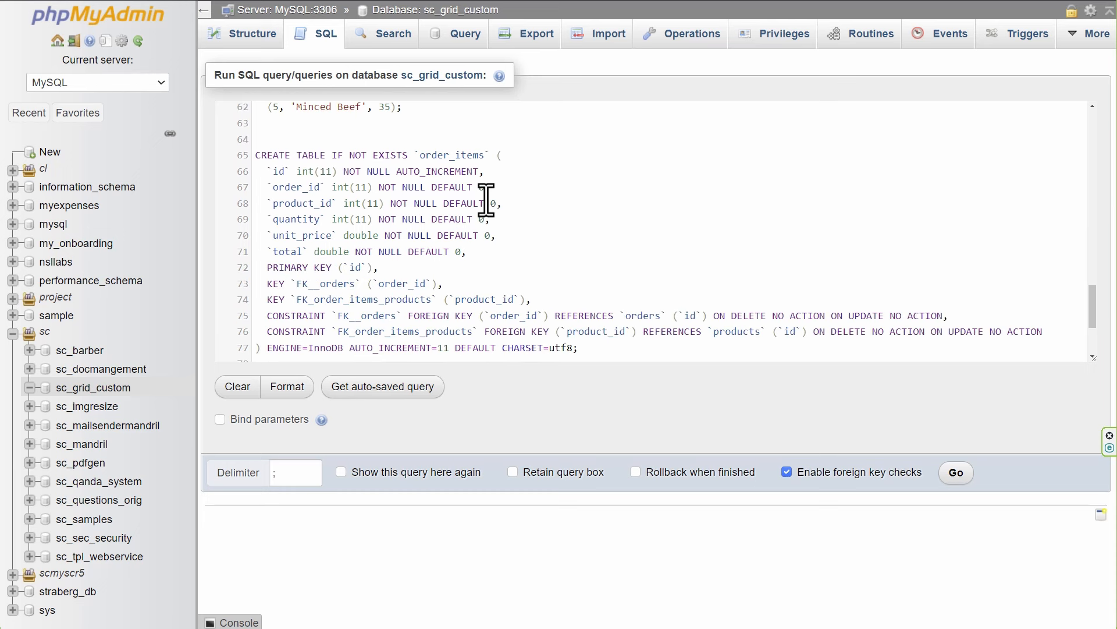
scroll(487, 202, "down", 3)
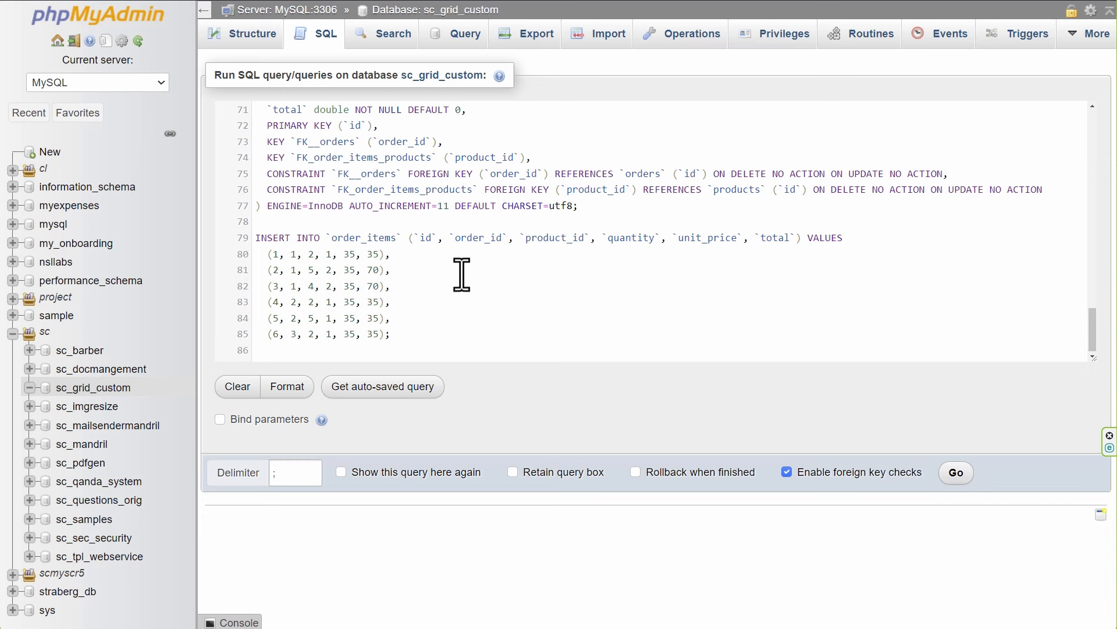
scroll(462, 274, "up", 5)
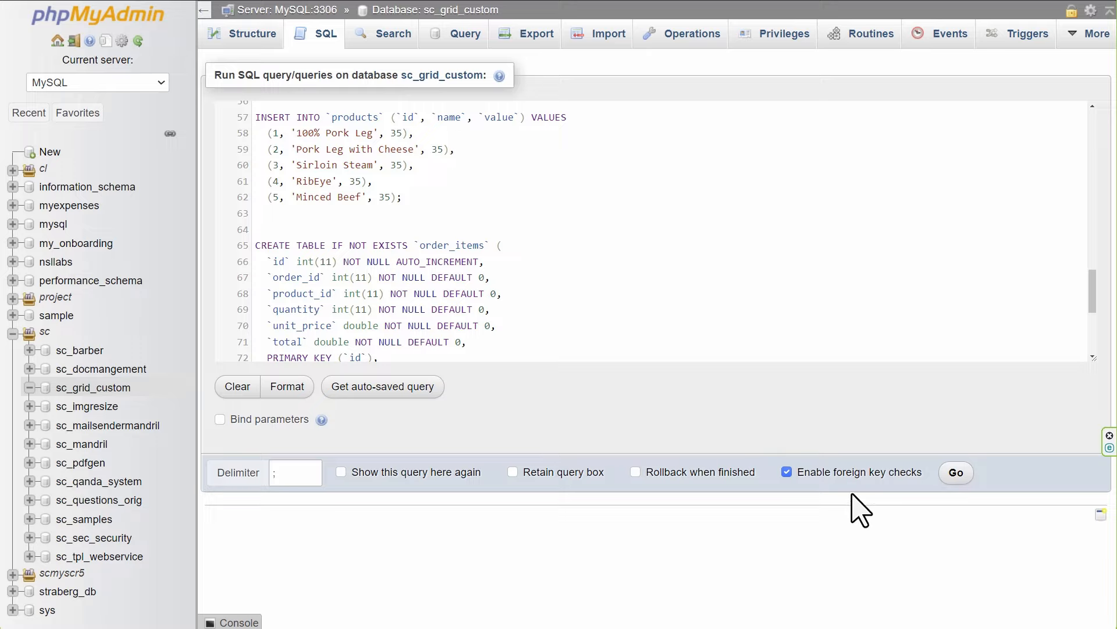
left_click(954, 473)
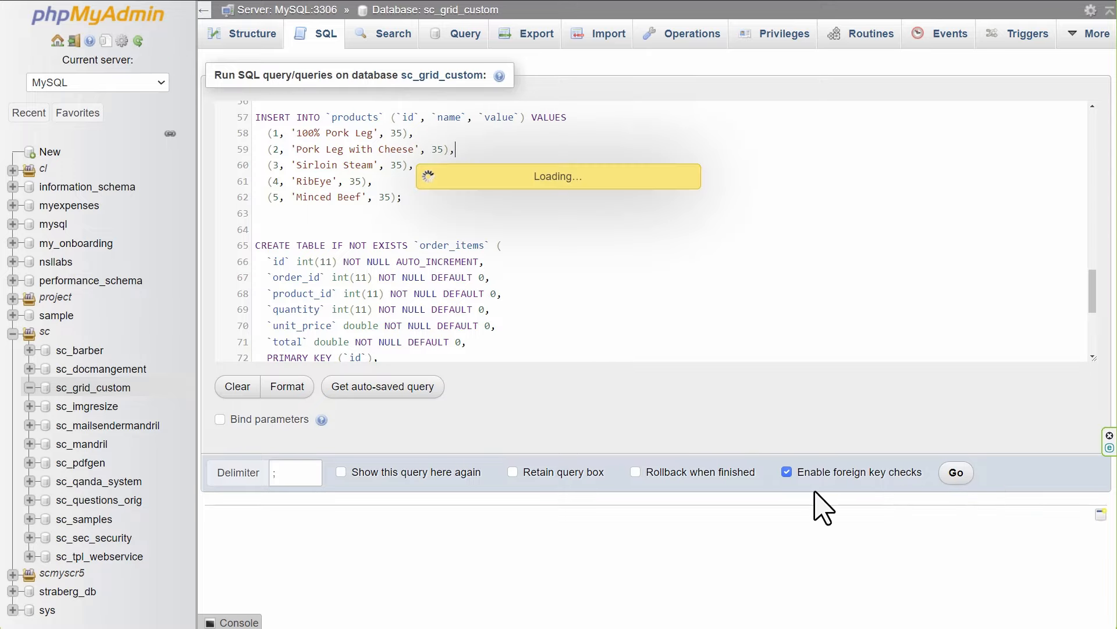
scroll(355, 466, "down", 3)
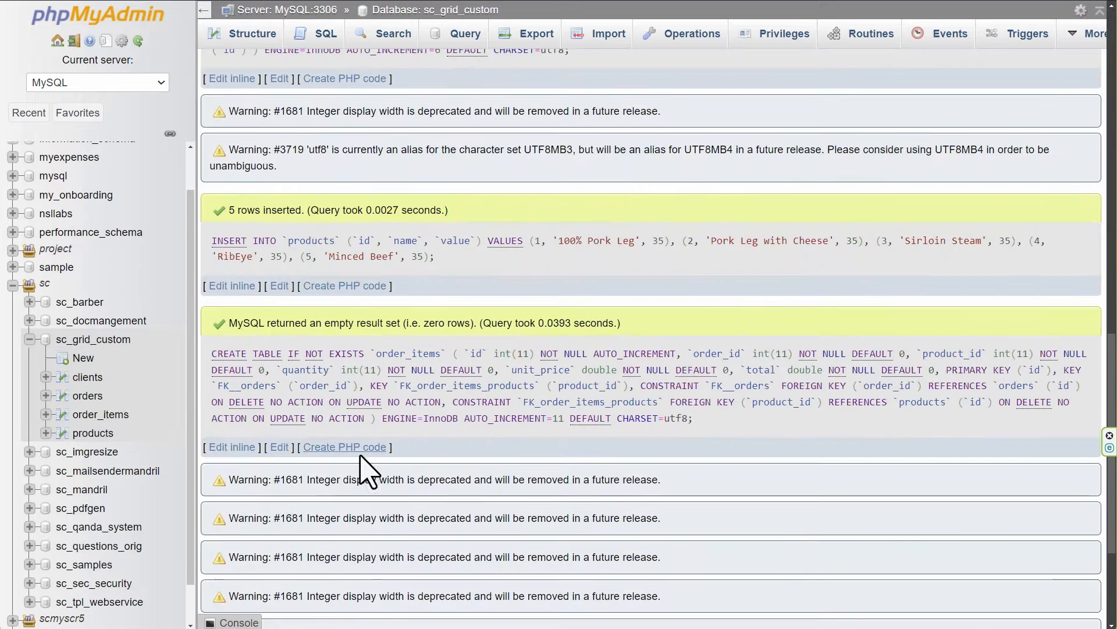
scroll(363, 469, "up", 10)
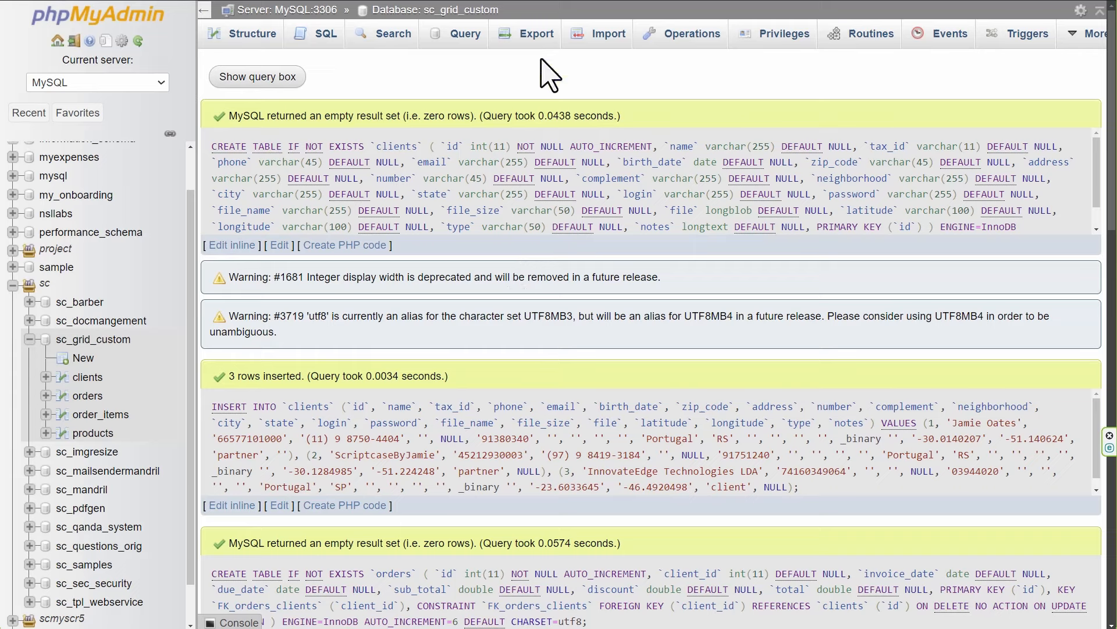
Examine the table list of sc_grid_custom and browse the rows of orders, clients, products and order_items
left_click(434, 10)
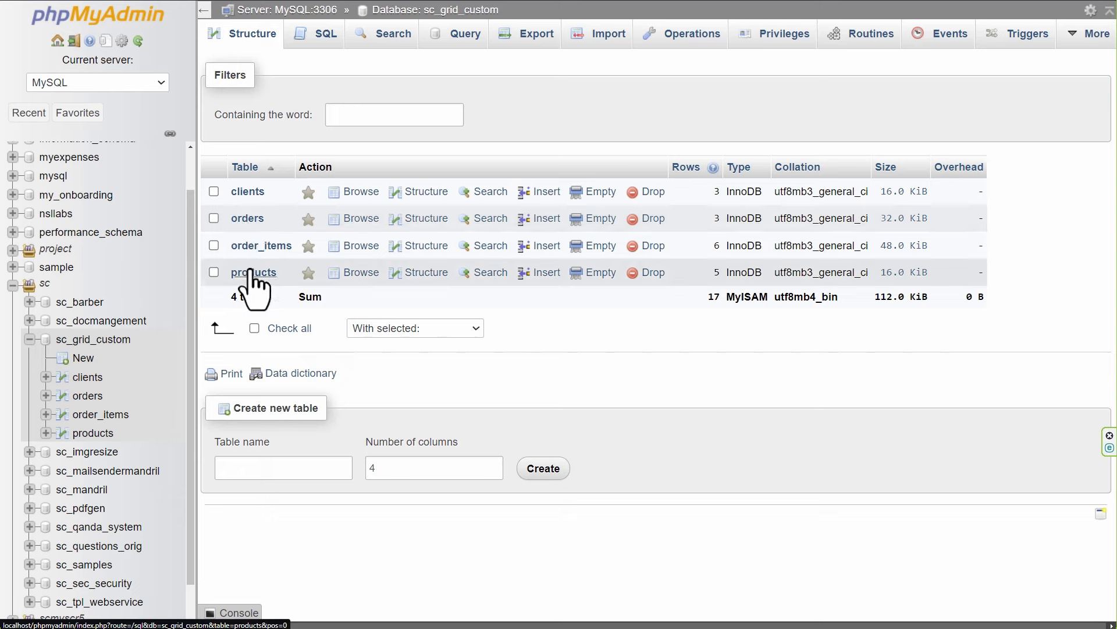
left_click(247, 218)
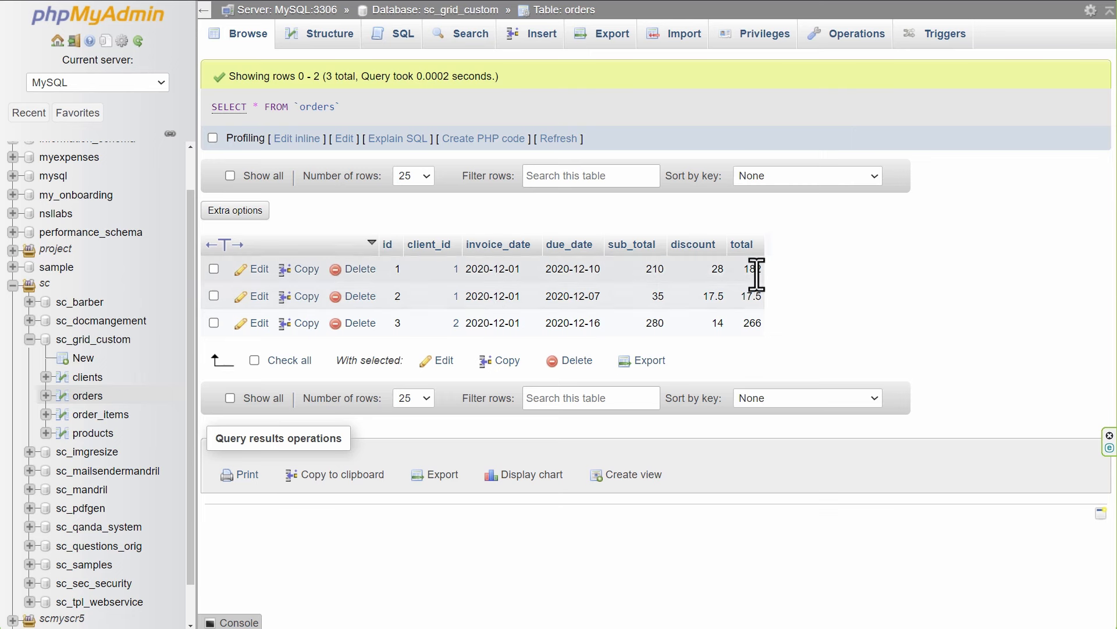
left_click(90, 378)
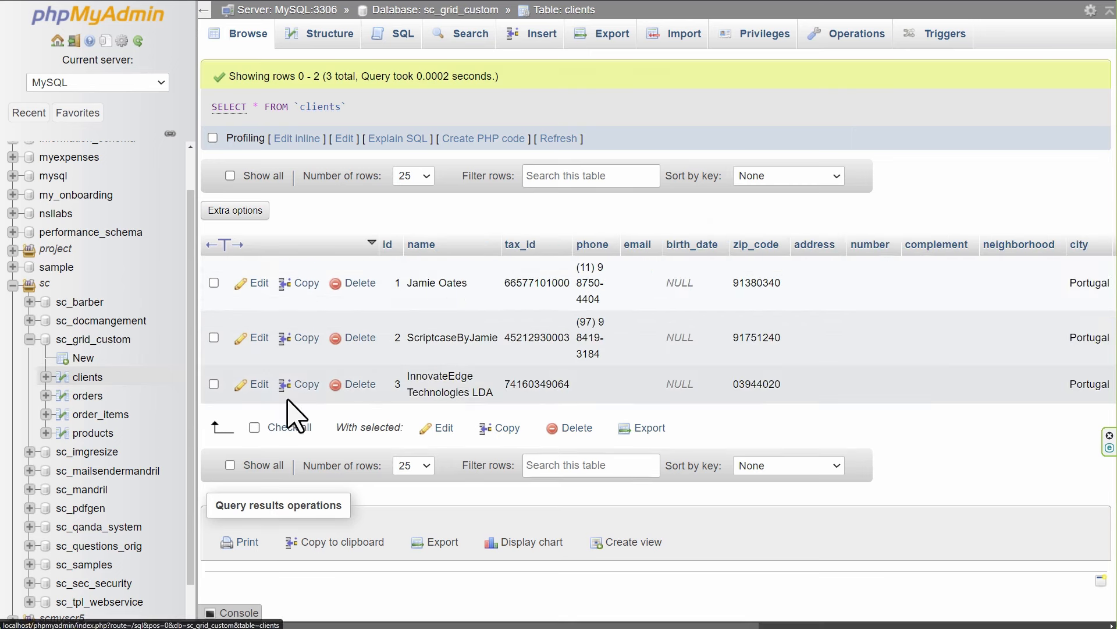
left_click_drag(309, 624, 424, 624)
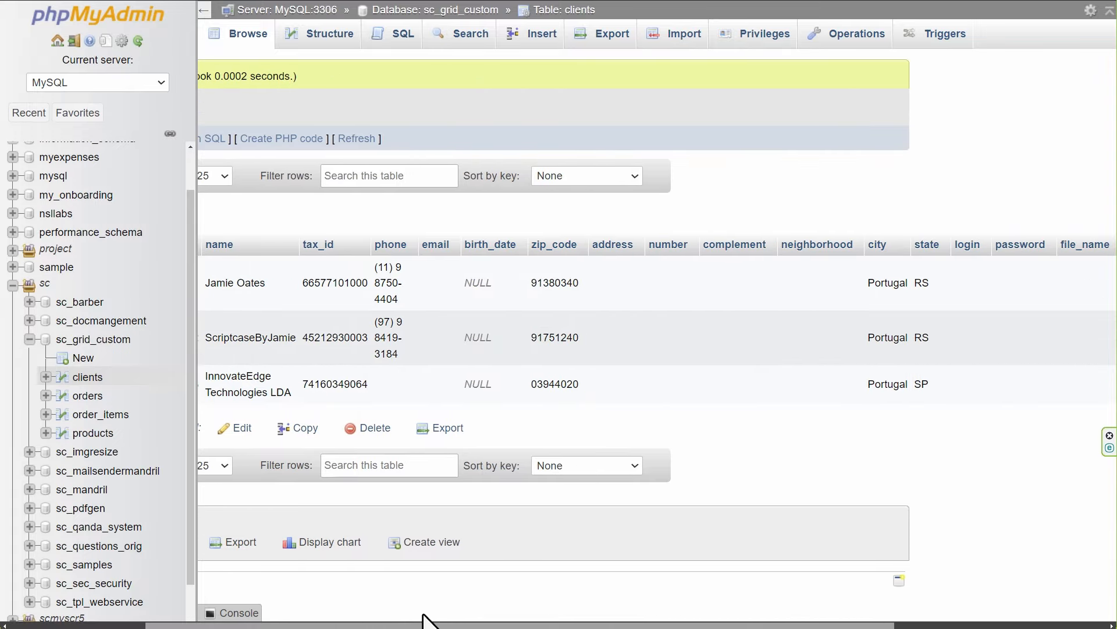
left_click(107, 432)
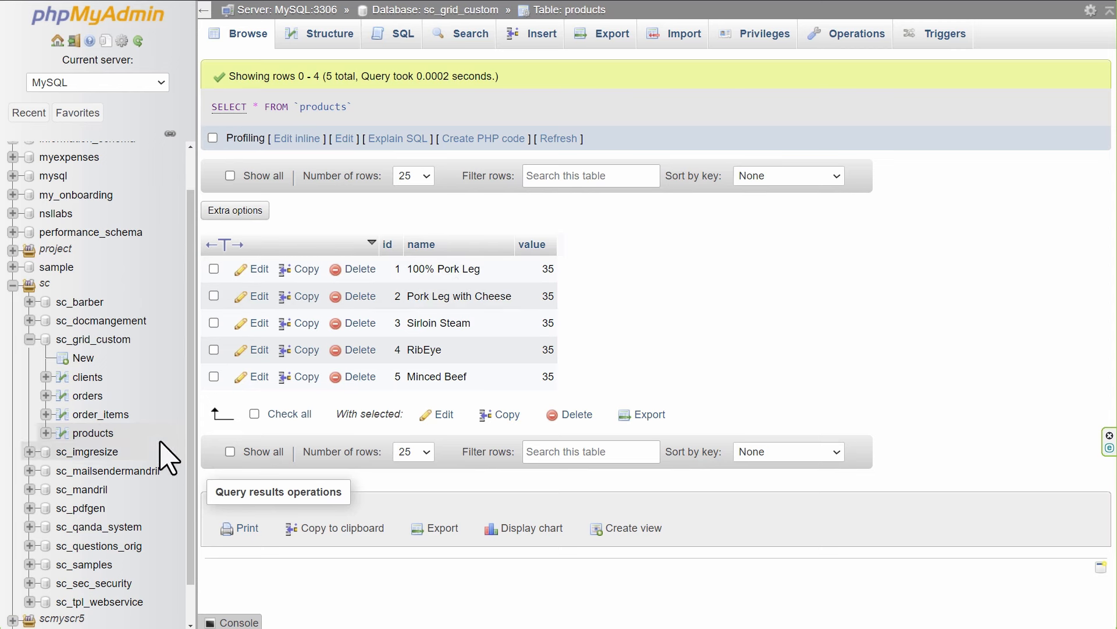
left_click(102, 415)
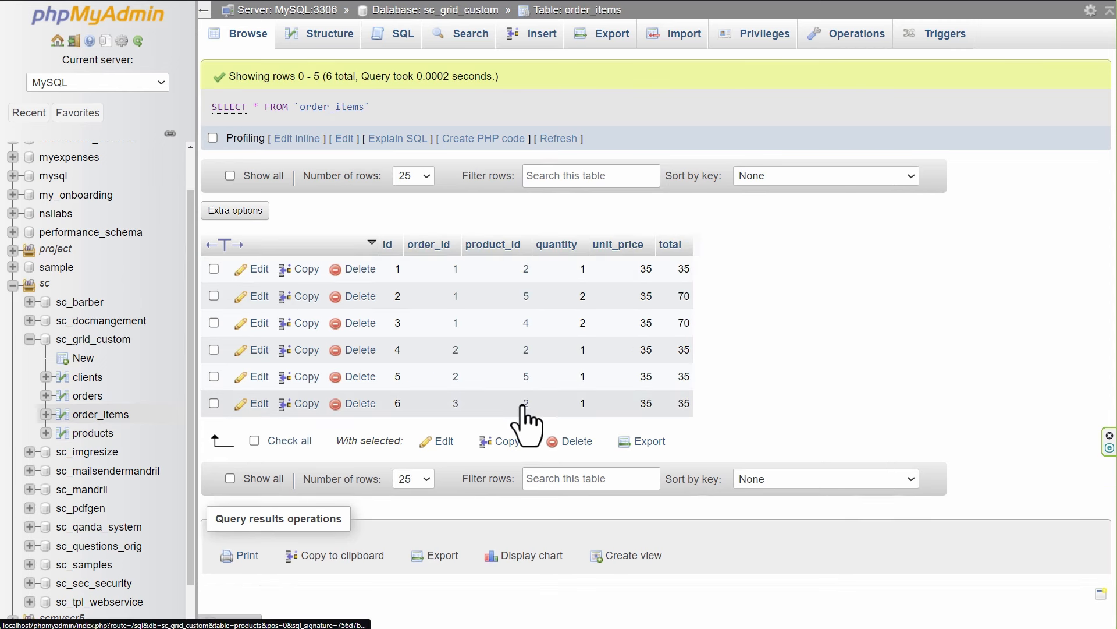
mouse_move(523, 407)
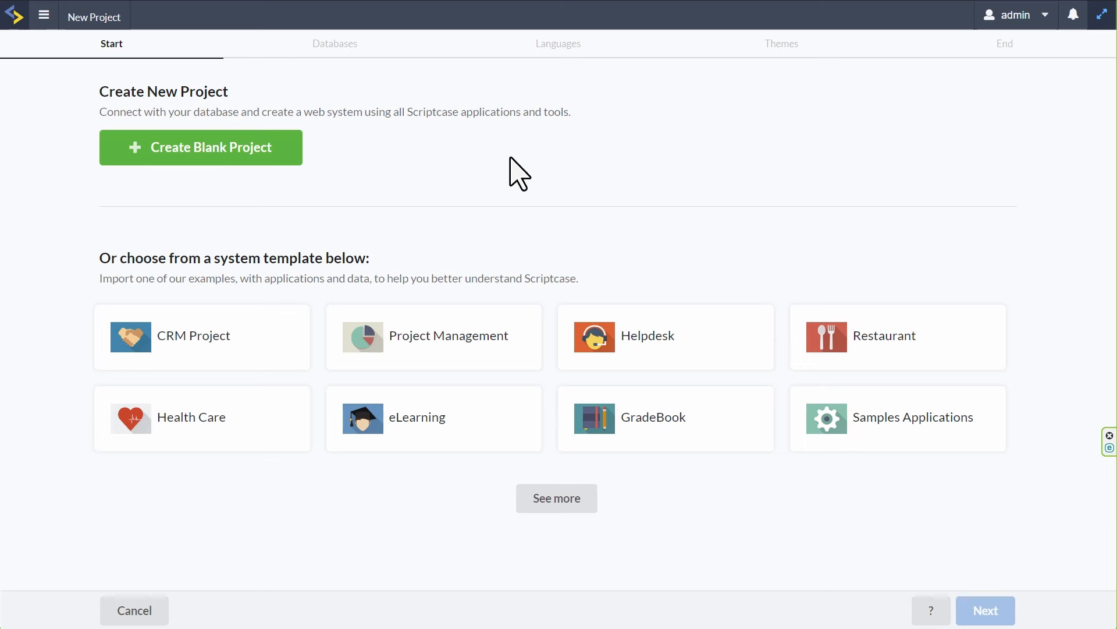
In Scriptcase, start a blank project, name it sc_customGrid and continue to the database connection
left_click(163, 153)
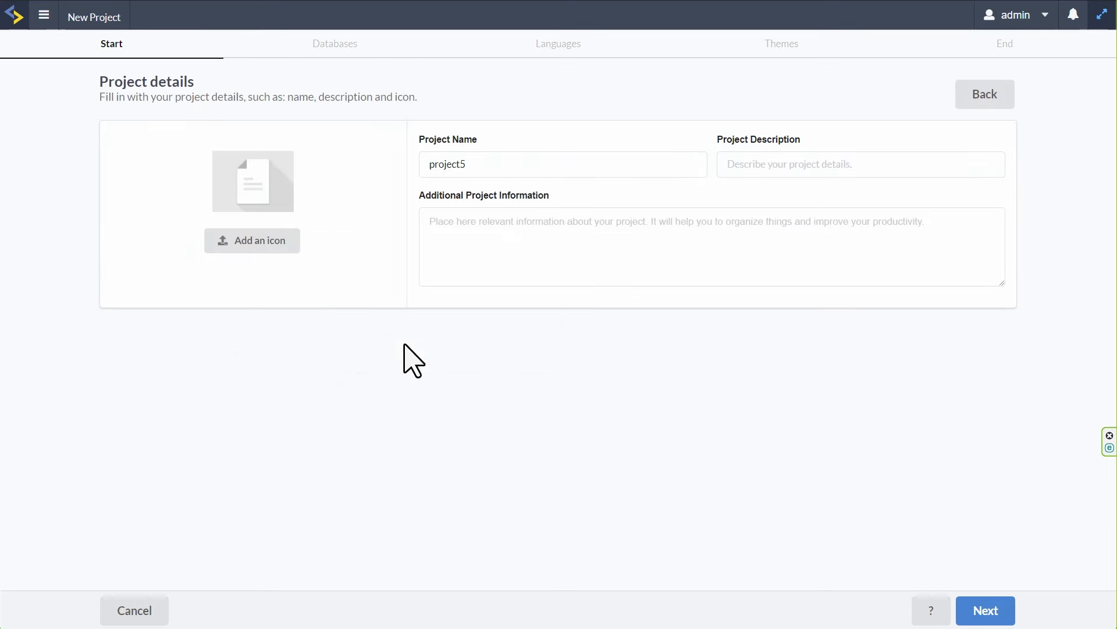
left_click_drag(499, 165, 382, 167)
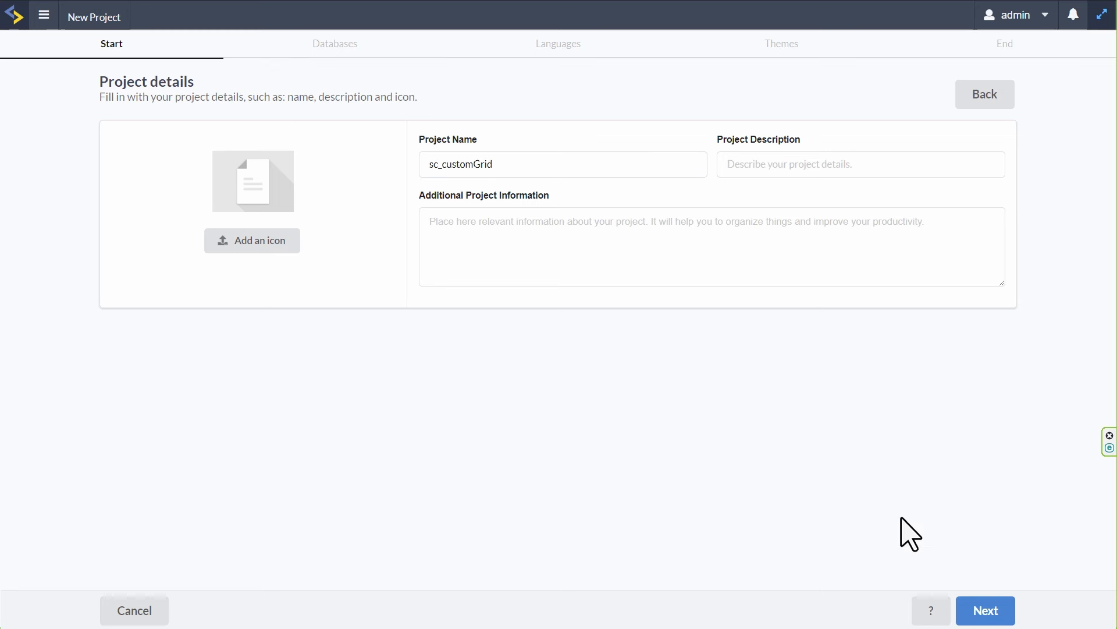
left_click(990, 611)
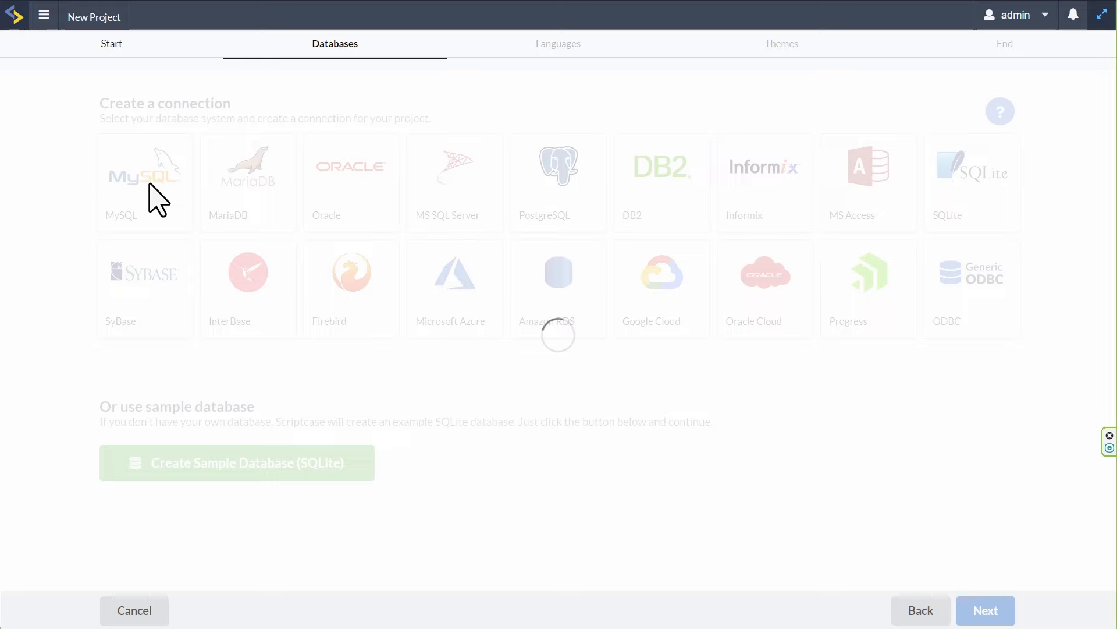
Add a MySQL connection to the project, using the sc_grid_custom database, and continue to the project languages
left_click(136, 163)
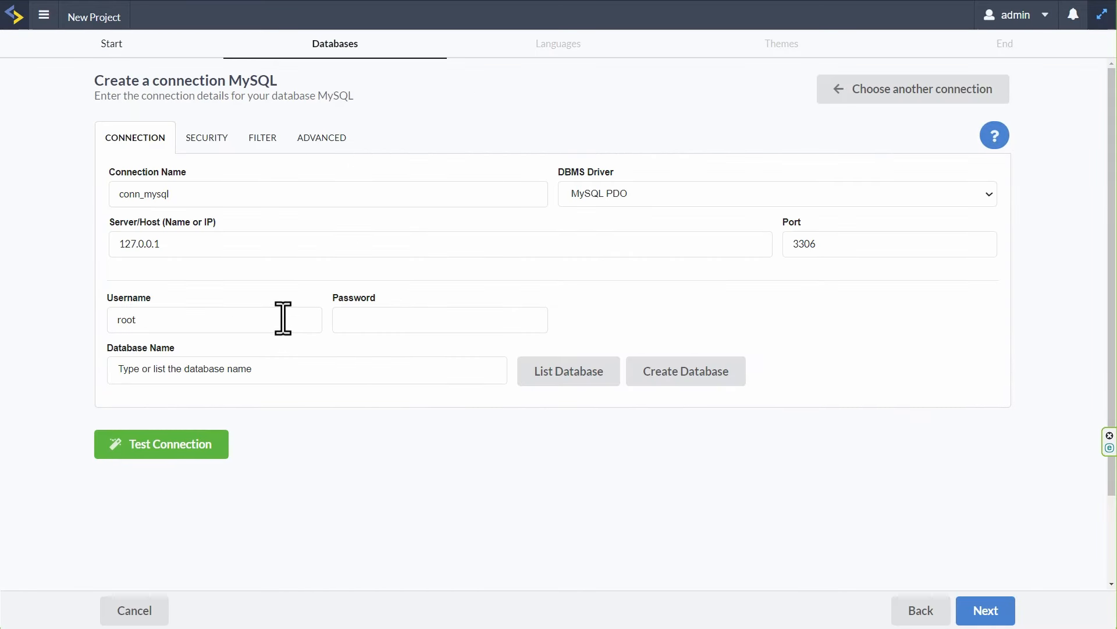
left_click(547, 373)
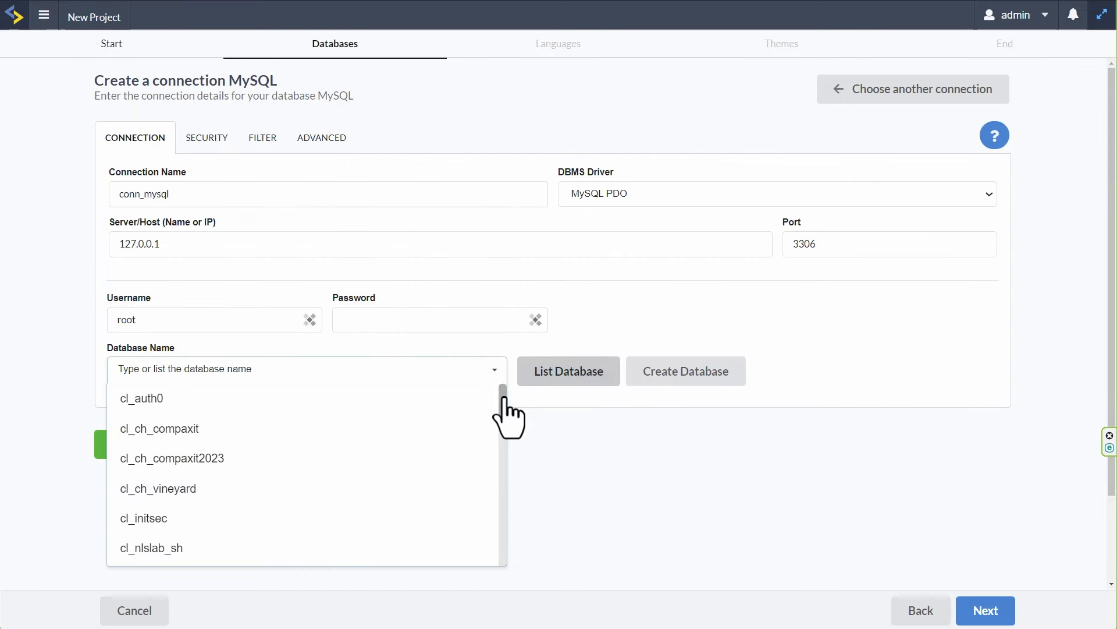
scroll(506, 425, "down", 1)
left_click_drag(503, 409, 523, 506)
left_click(259, 486)
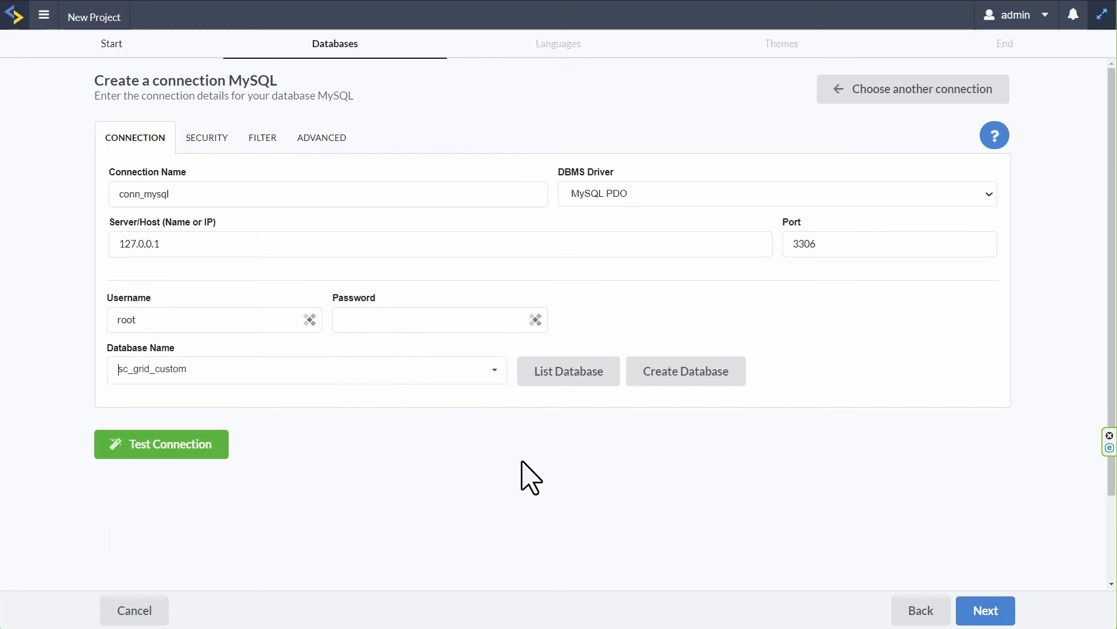
left_click(988, 616)
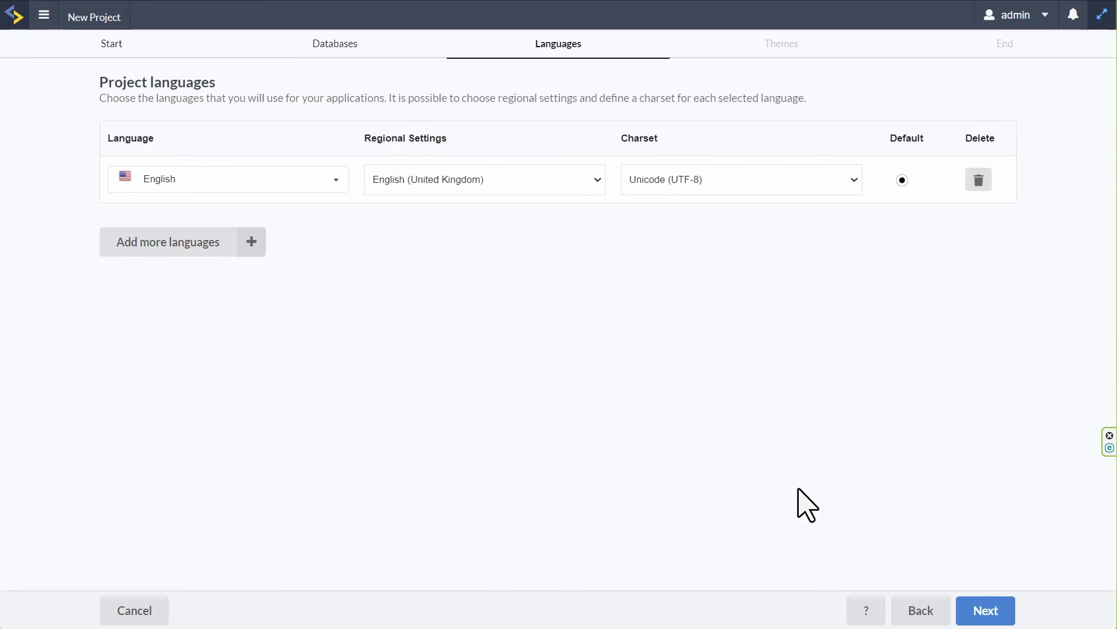
Accept the English language settings, make Sc9_SoftCloud the default theme, deselect Sc9_BlueBerry and create the project
left_click(988, 615)
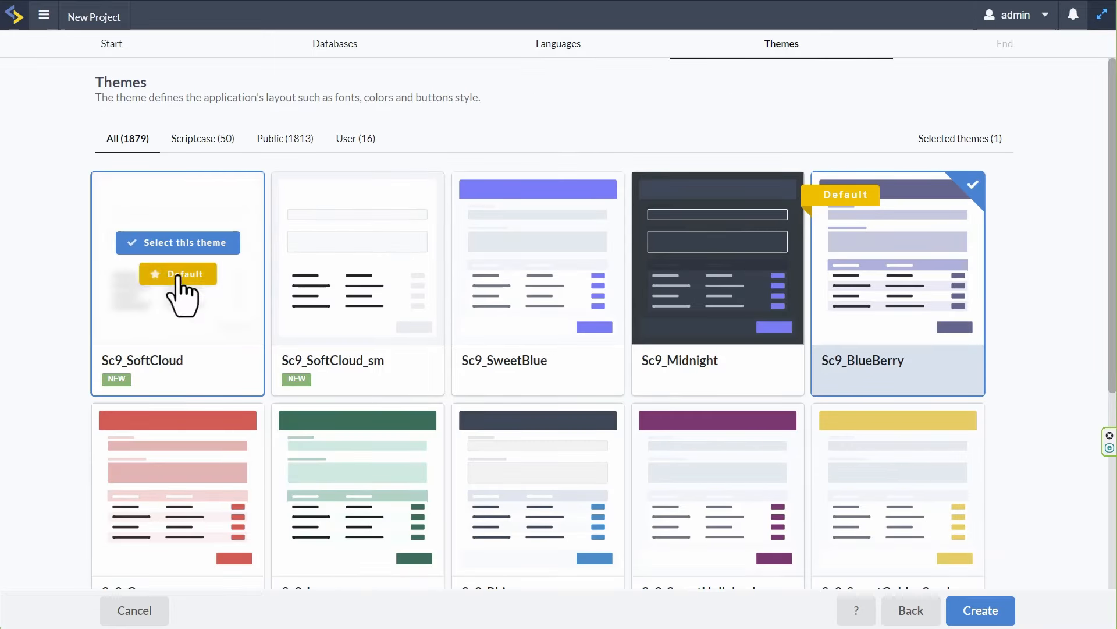
left_click(179, 275)
left_click(905, 242)
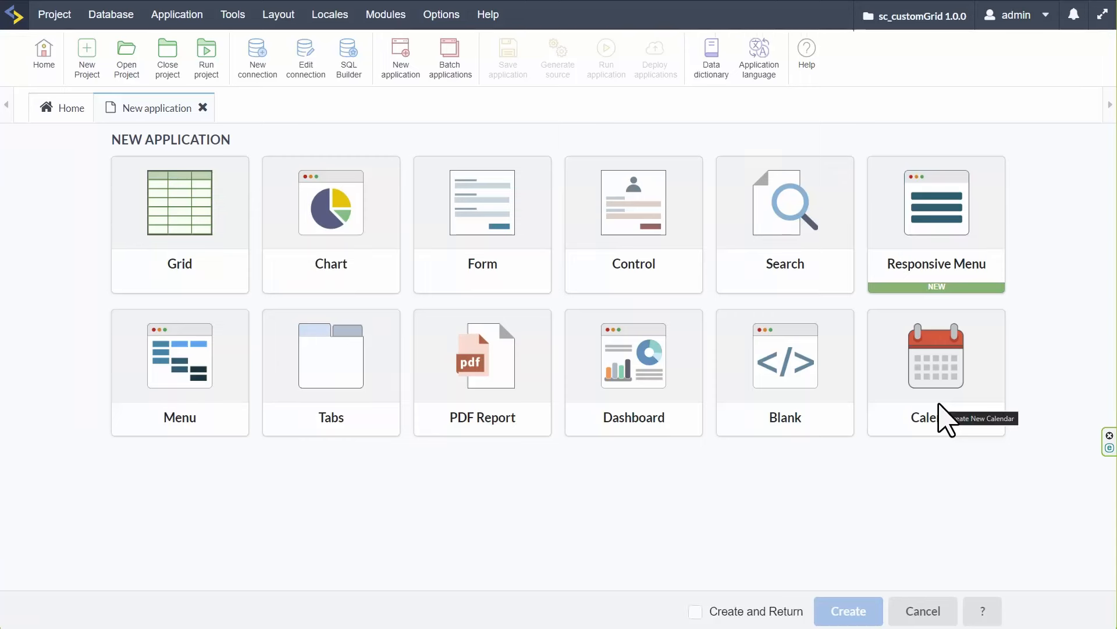
Start batch application creation with a form and a grid for all four tables: clients, order_items, orders and products
left_click(202, 107)
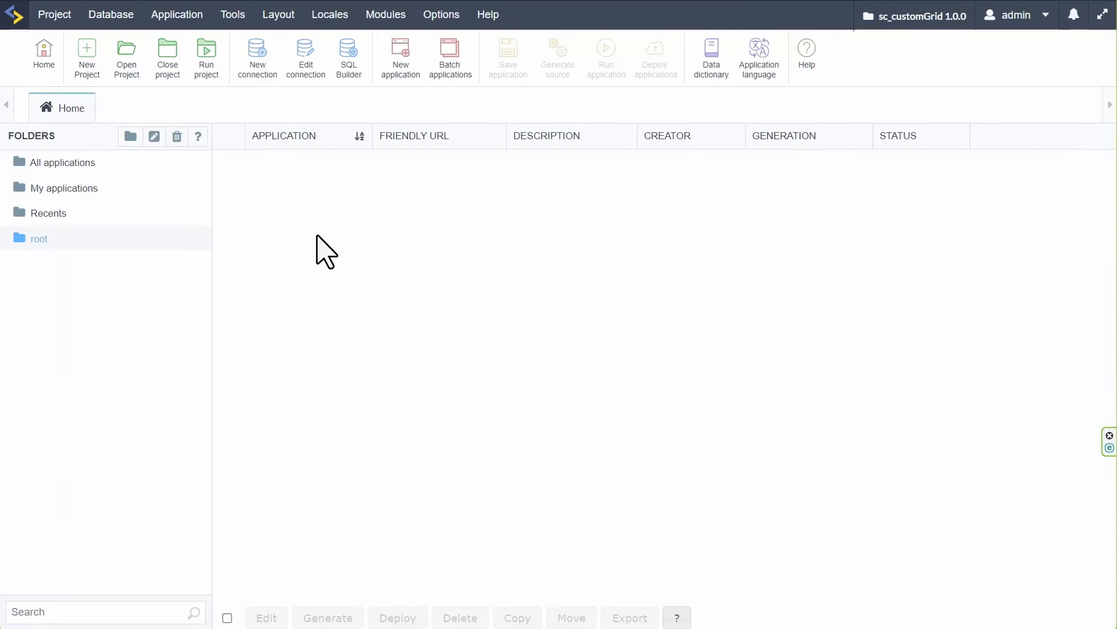
left_click(178, 17)
left_click(210, 74)
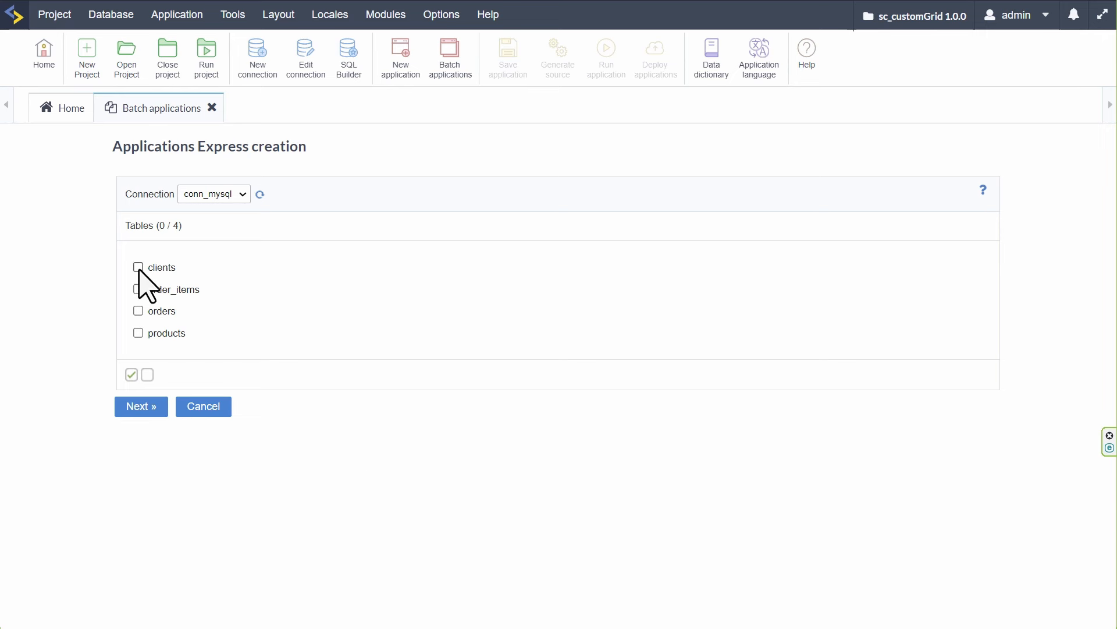
left_click(131, 375)
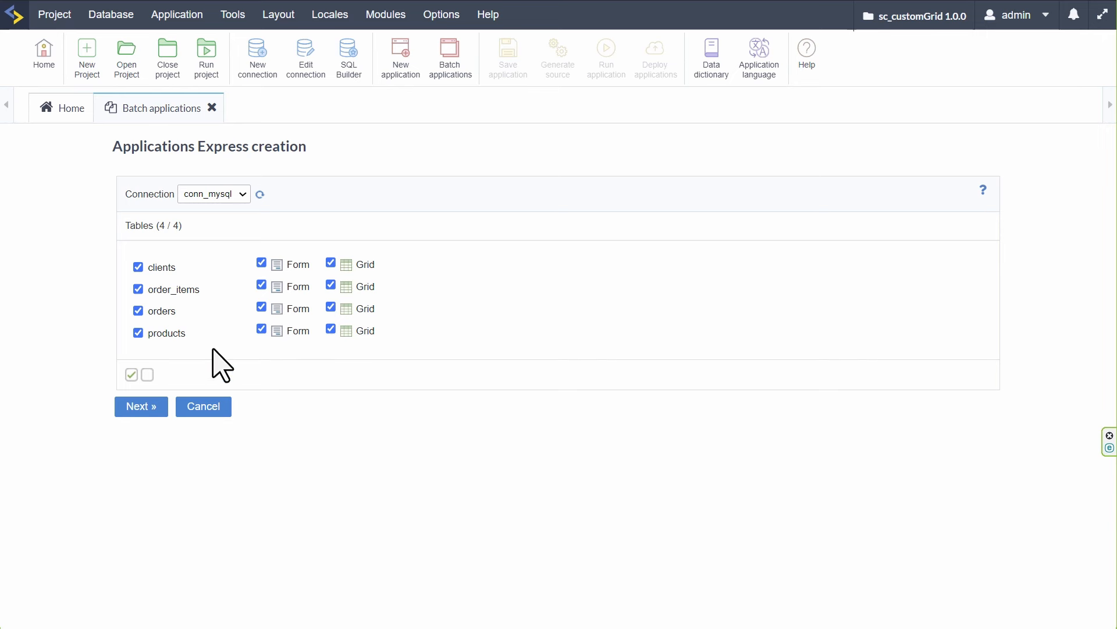
left_click(137, 410)
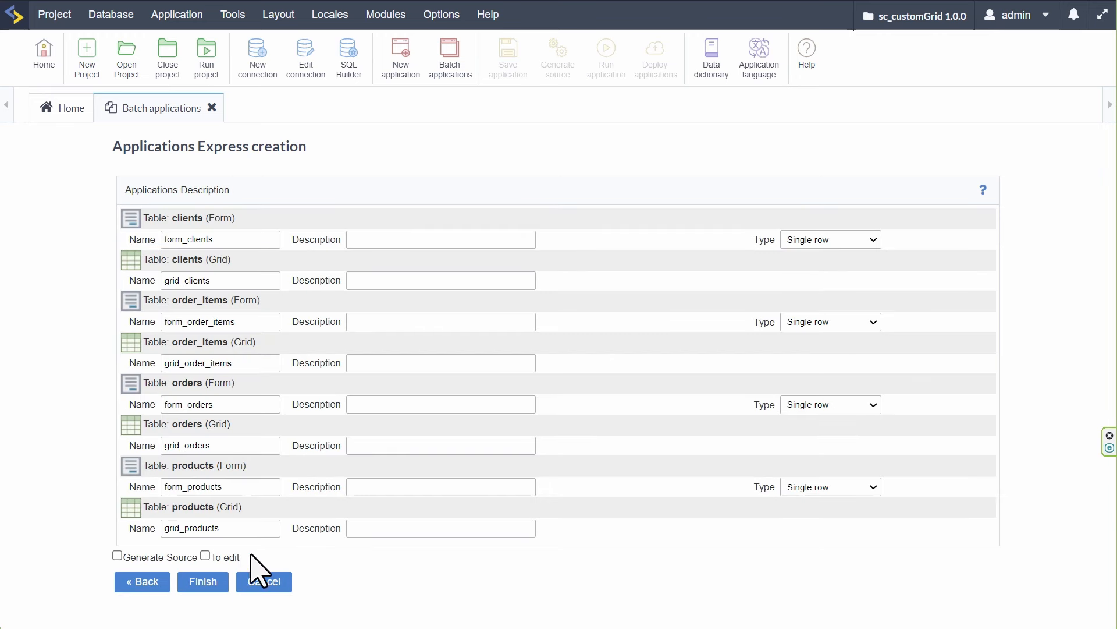
Enable source generation and describe the clients, order_items, orders and products grids as Client List, Item List, Order List and Product List
left_click(117, 555)
left_click(393, 281)
left_click(393, 281)
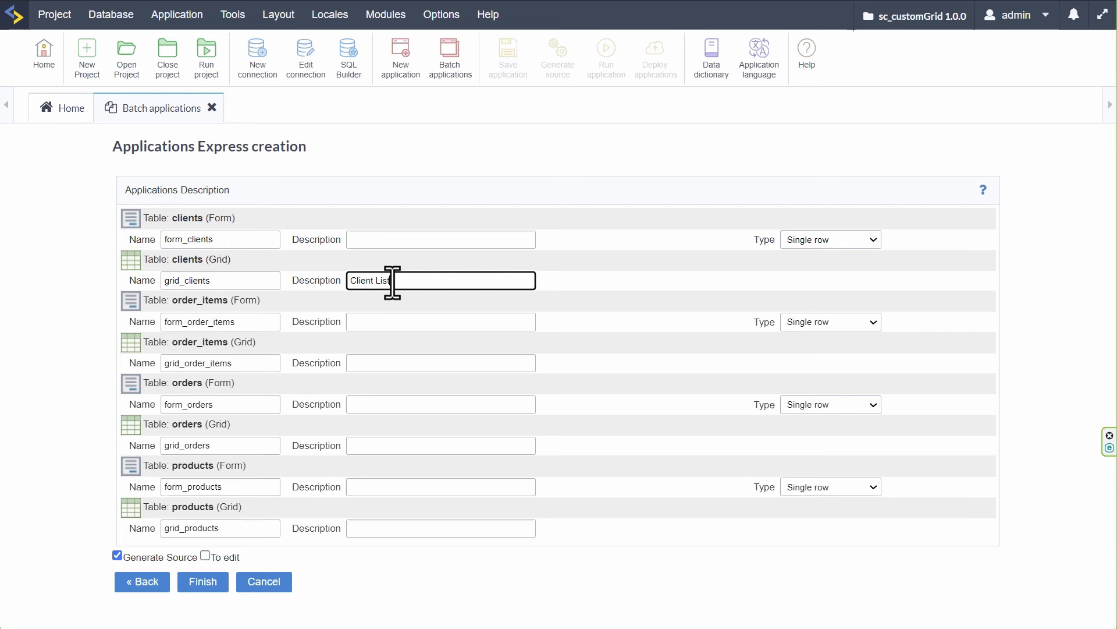
left_click(396, 362)
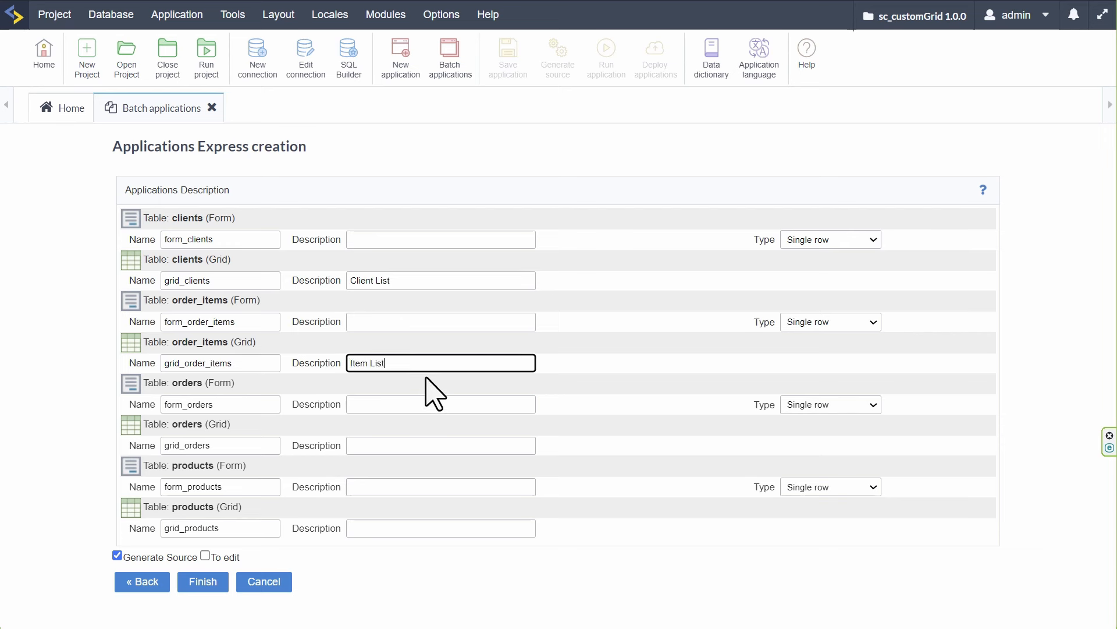
left_click(398, 451)
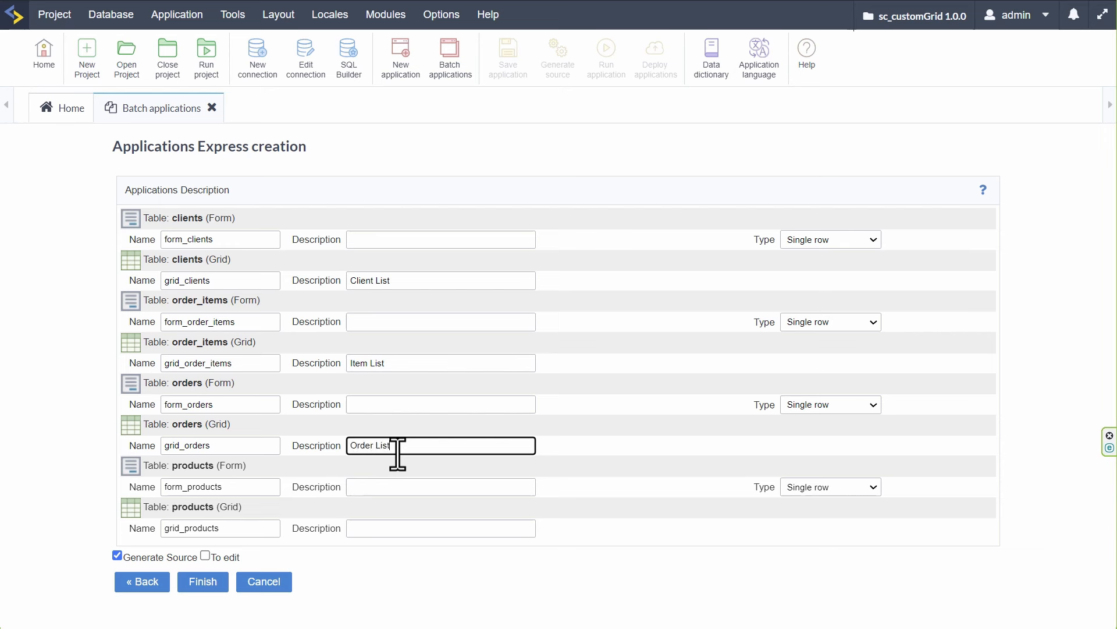
left_click(401, 530)
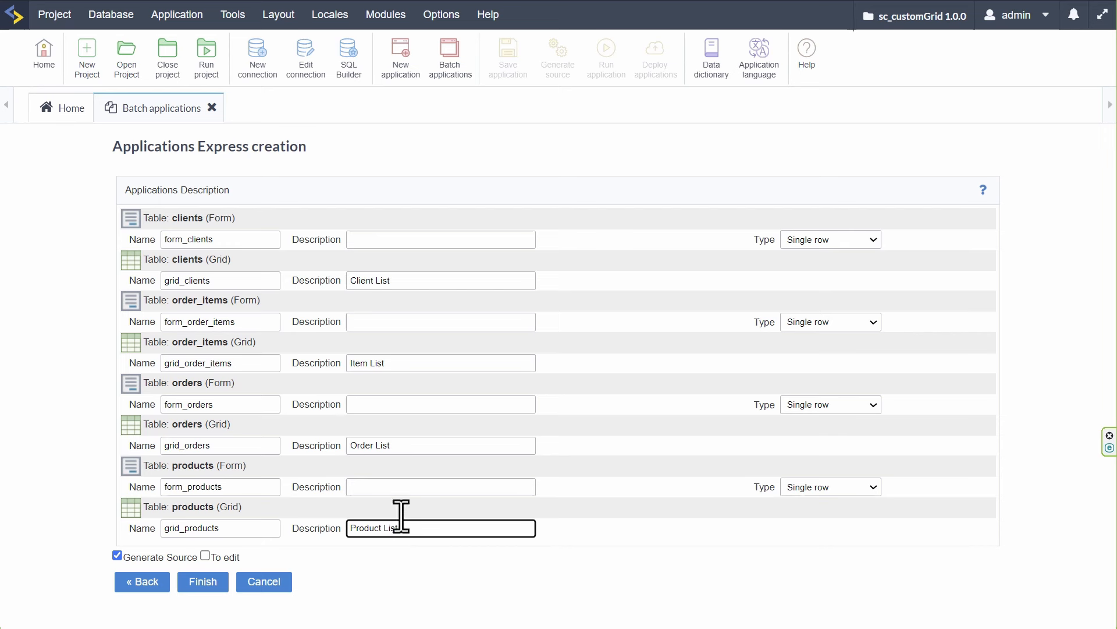
Describe form_clients as "Add/Edit Clients" and form_order_items as "ADMIN - Add/Edit Order Items"
left_click(397, 236)
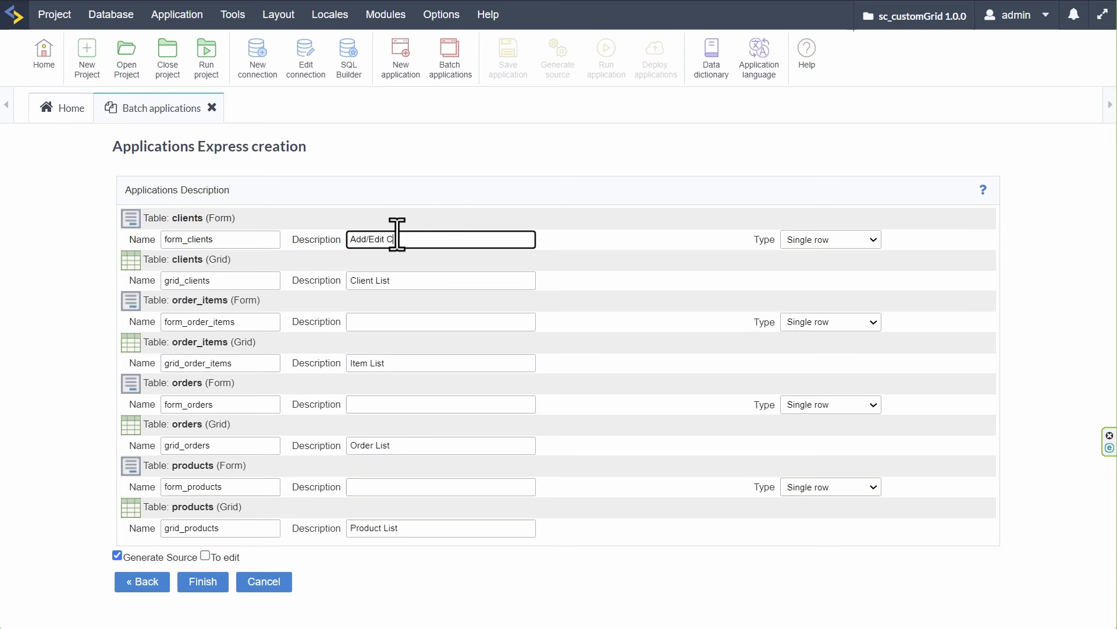
type("Add/Edit Clients")
left_click_drag(386, 239, 336, 238)
key("ctrl+c")
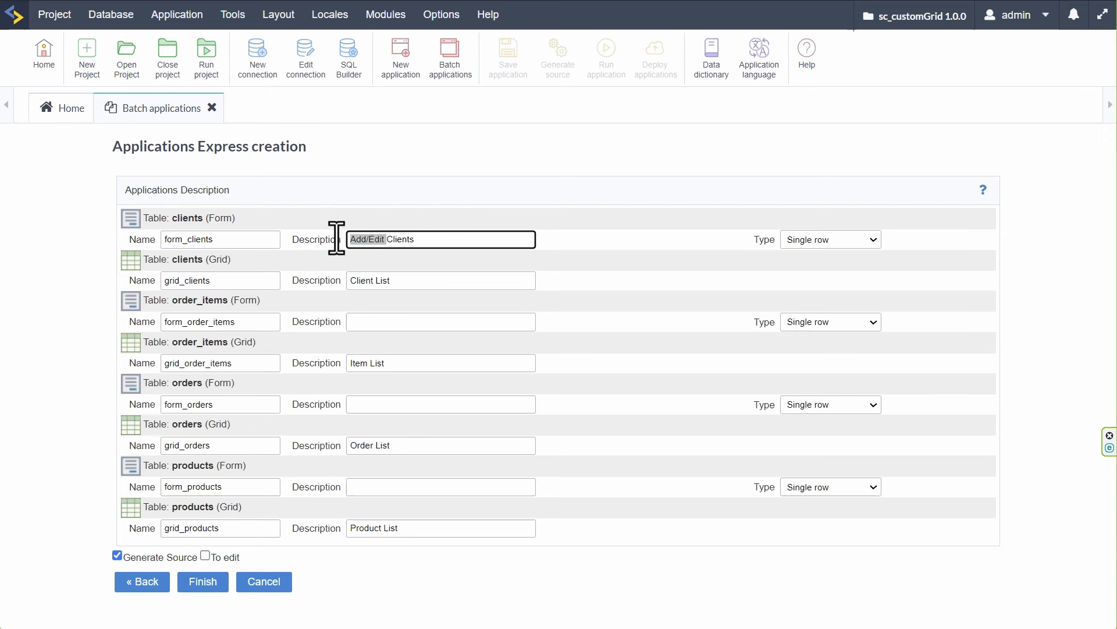
left_click(369, 322)
key("ctrl+v")
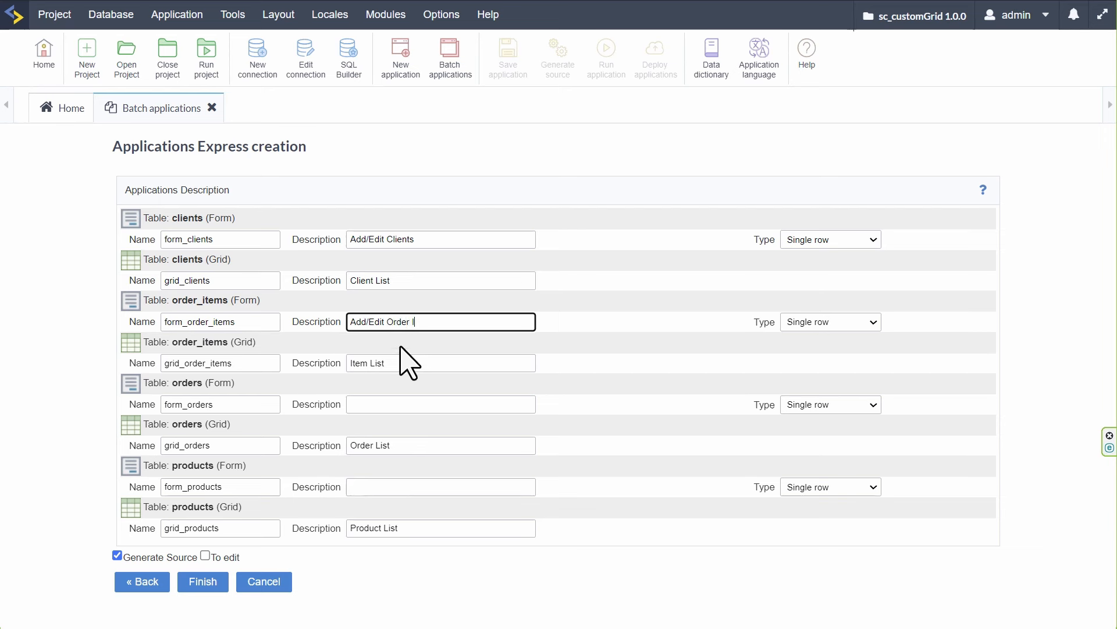
left_click(353, 321)
type("ADMN -")
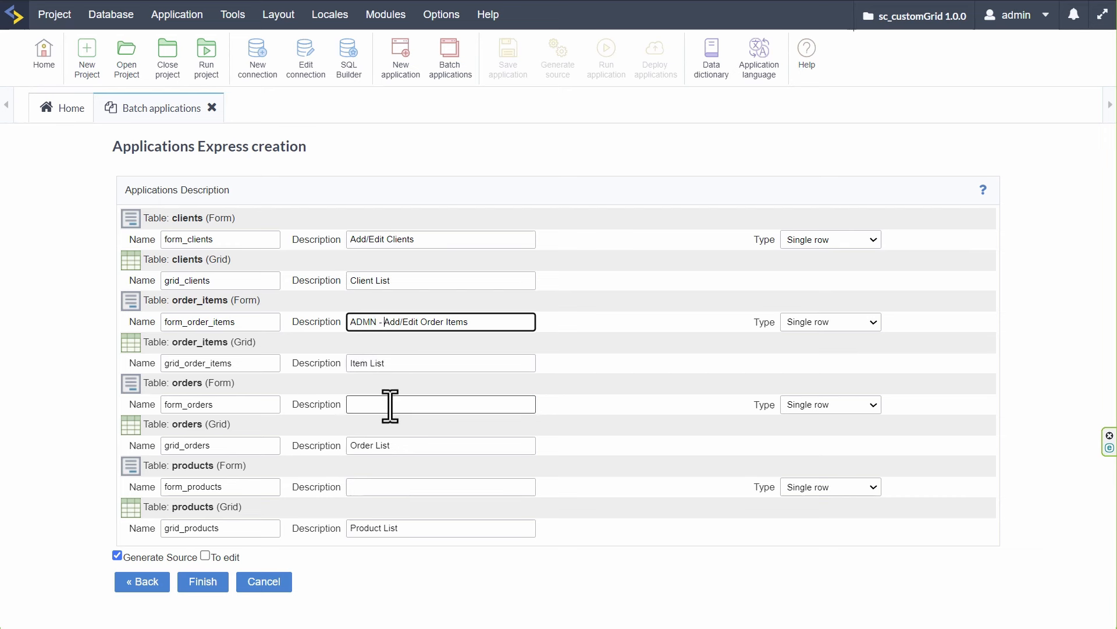
left_click(372, 322)
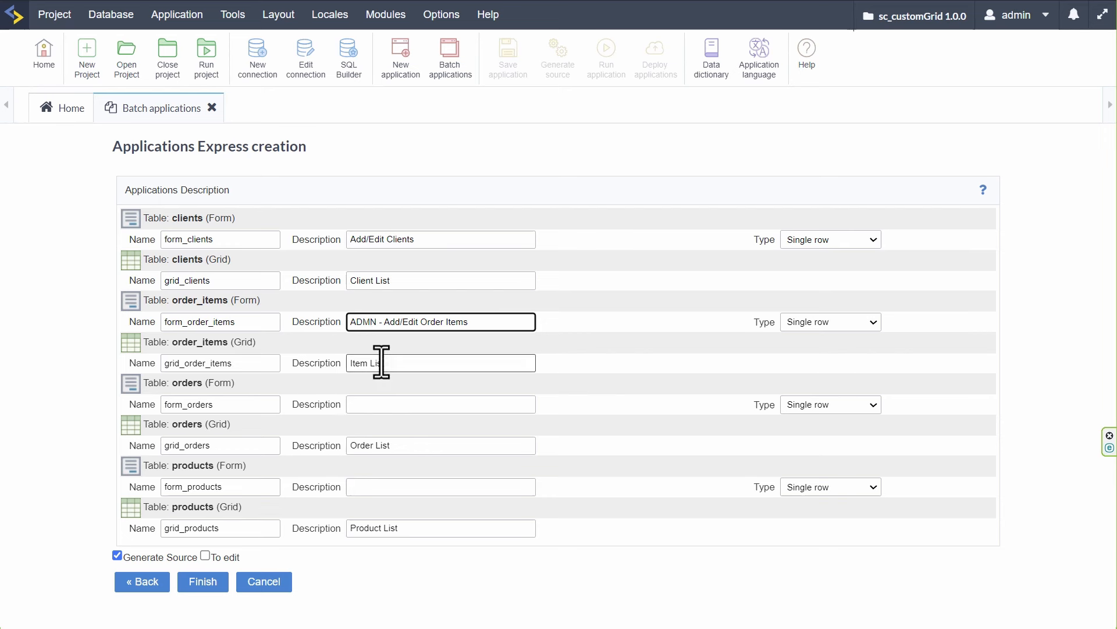
type("I")
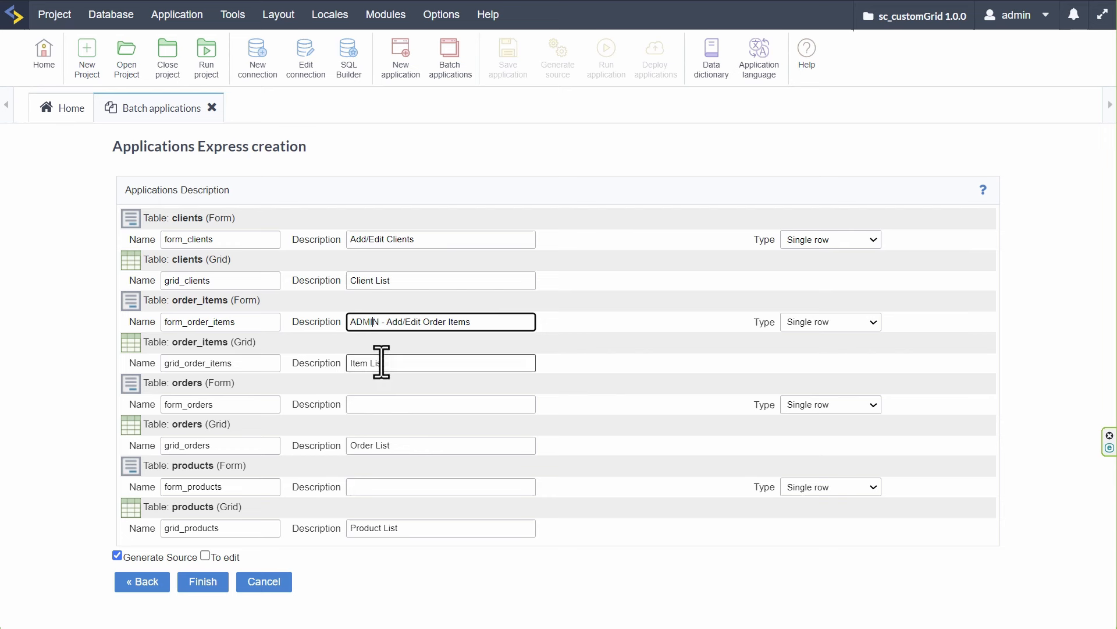
Describe form_orders as "Add/Edit Orders" and form_products as "Add/Edit Products", and create all the applications with the To edit option enabled
left_click(402, 405)
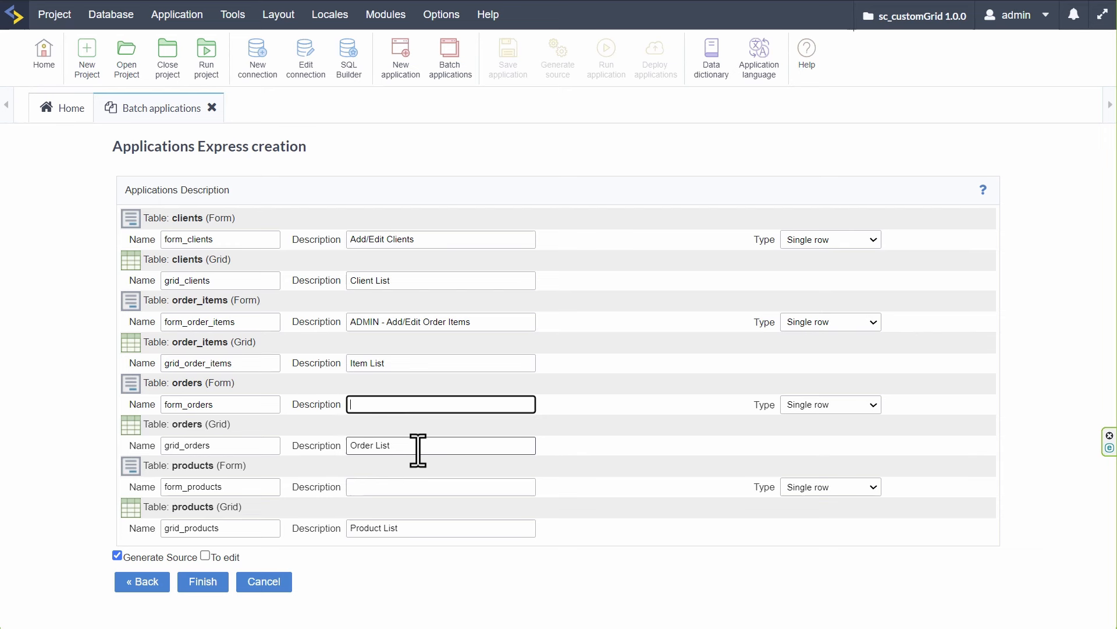
type("Add/Edit Orders")
left_click(396, 489)
type("Add/Edit")
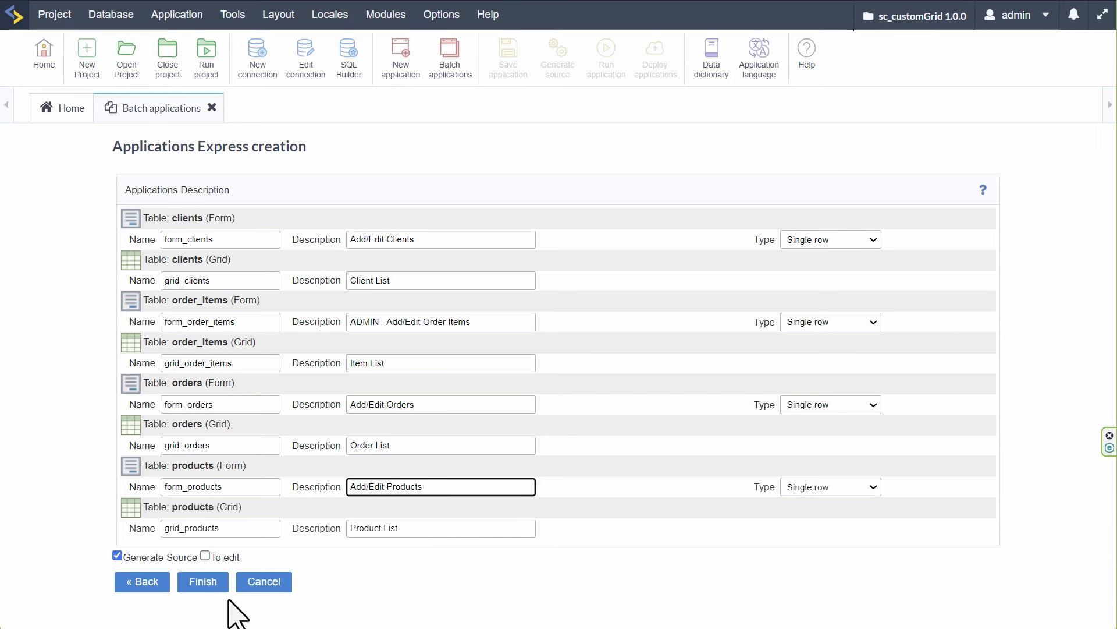
left_click(205, 555)
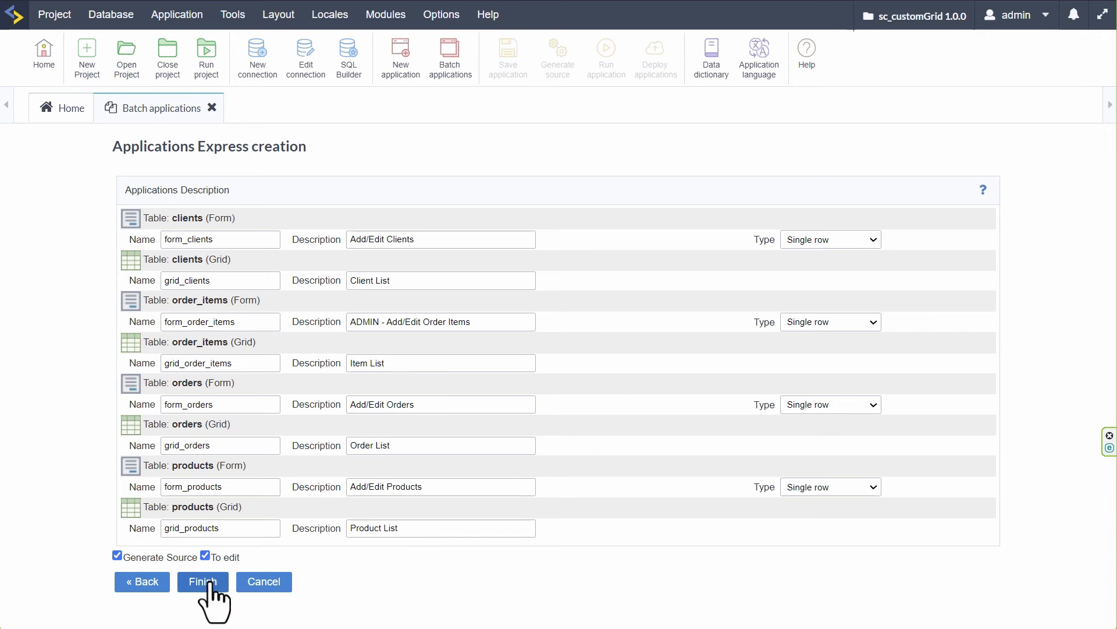
left_click(203, 581)
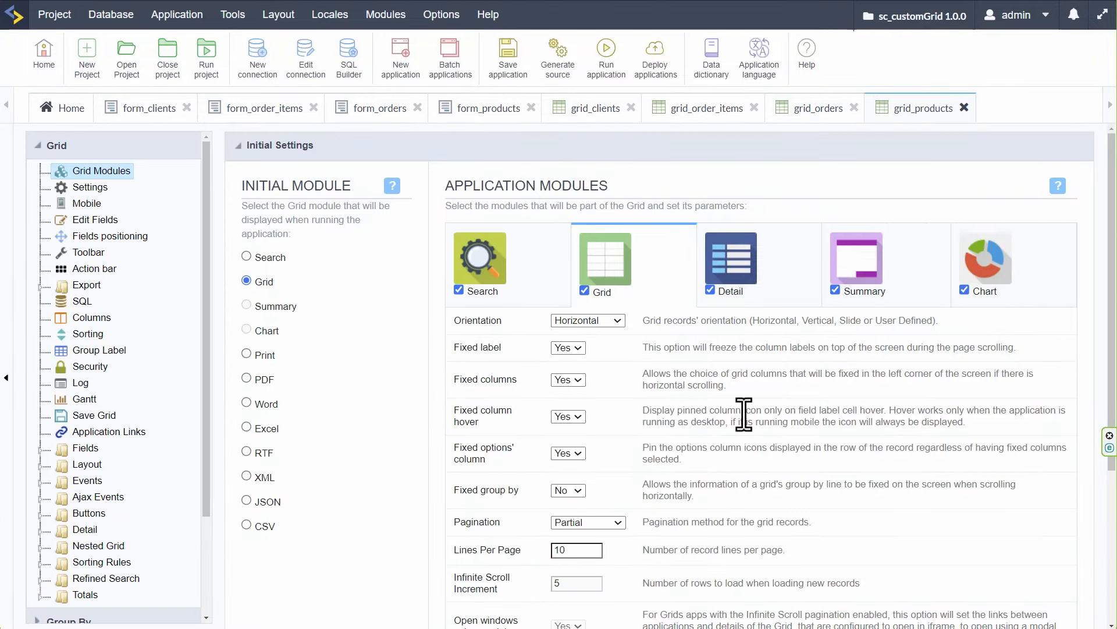
Run form_clients, look through all the fields of the generated client form and close the application
left_click(126, 109)
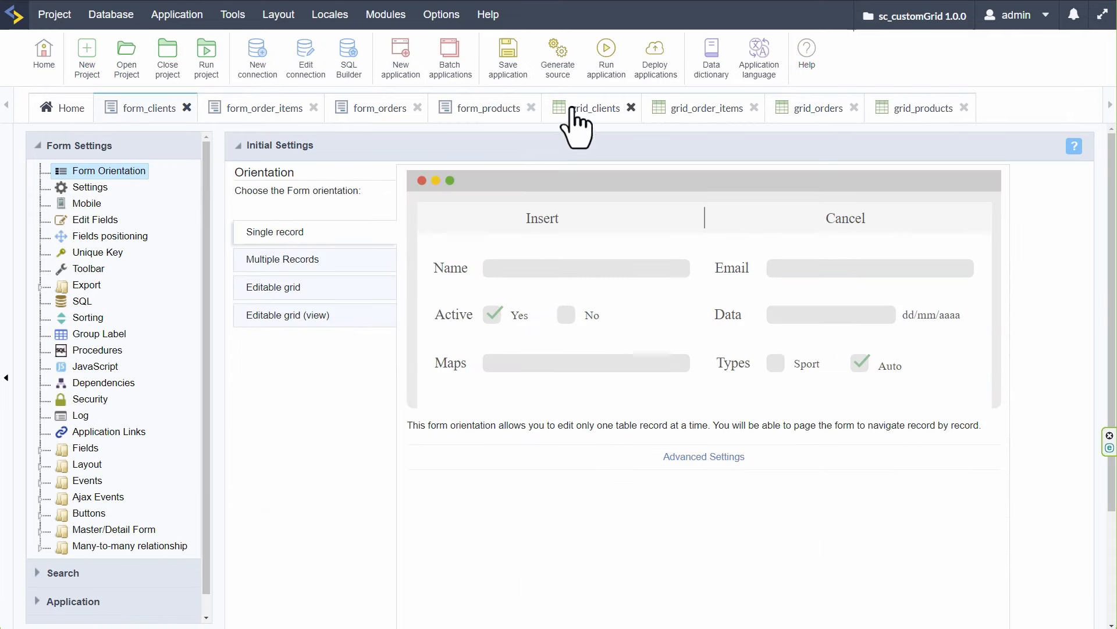
left_click(603, 64)
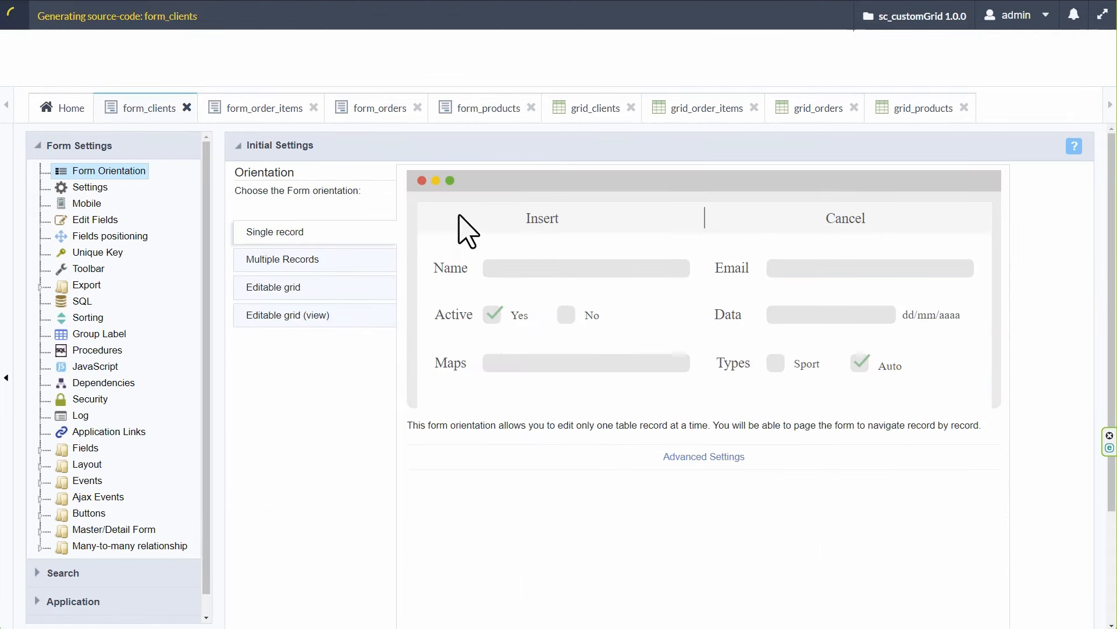
scroll(624, 381, "down", 2)
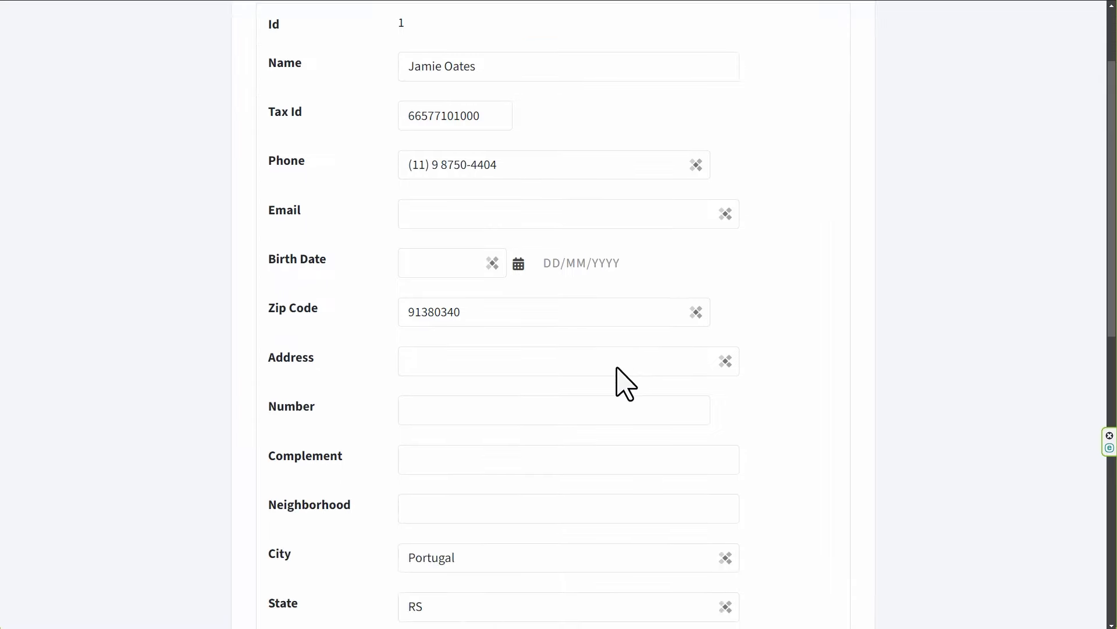
scroll(617, 368, "down", 10)
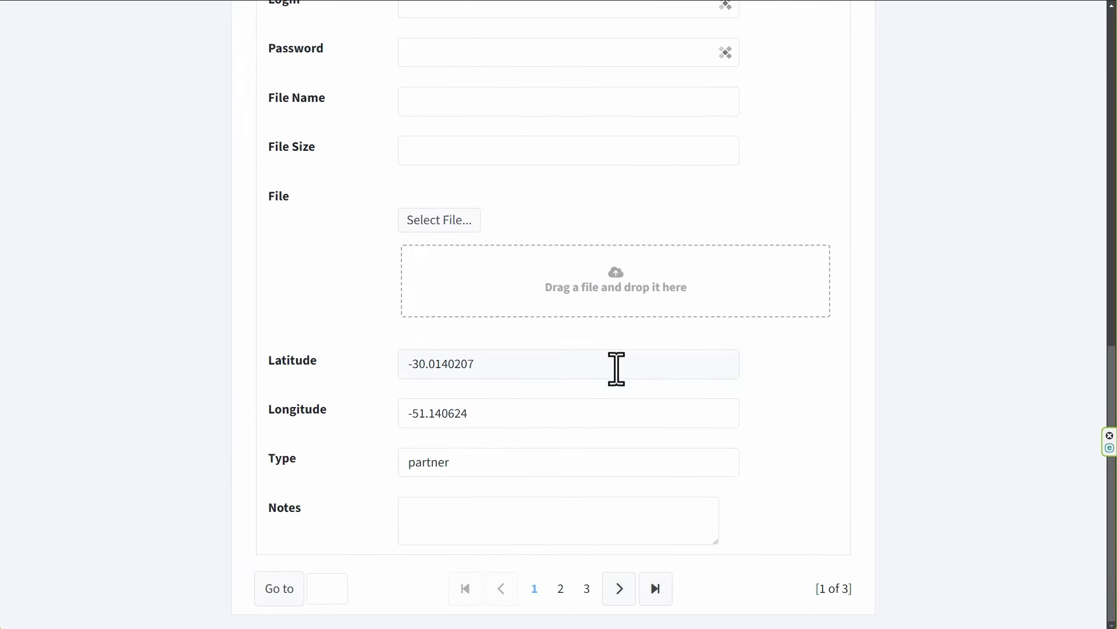
scroll(617, 369, "up", 12)
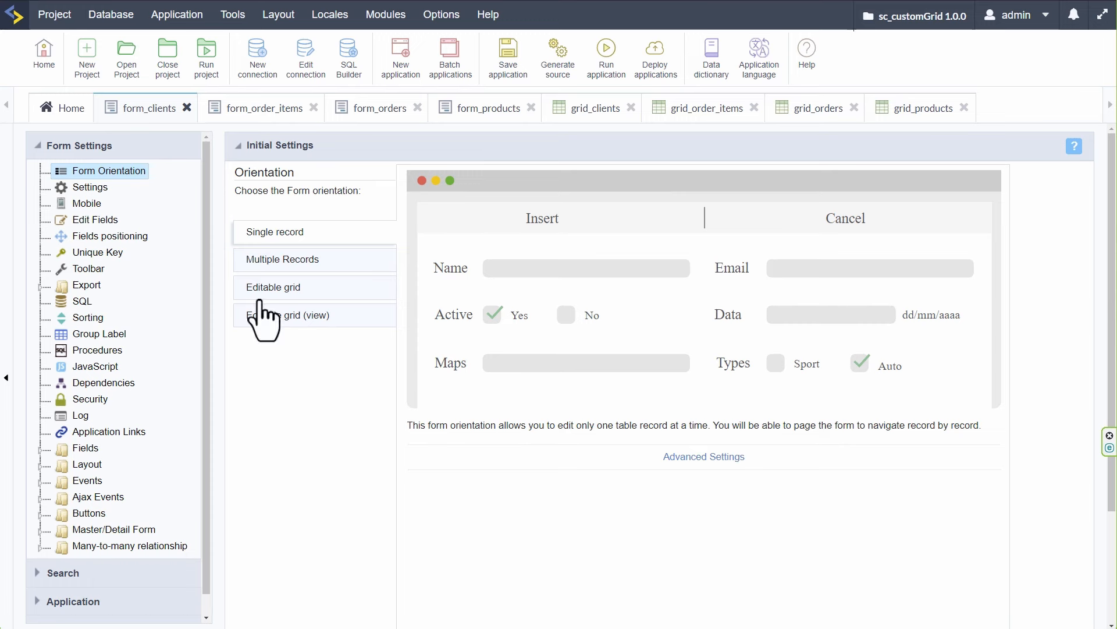
left_click(186, 107)
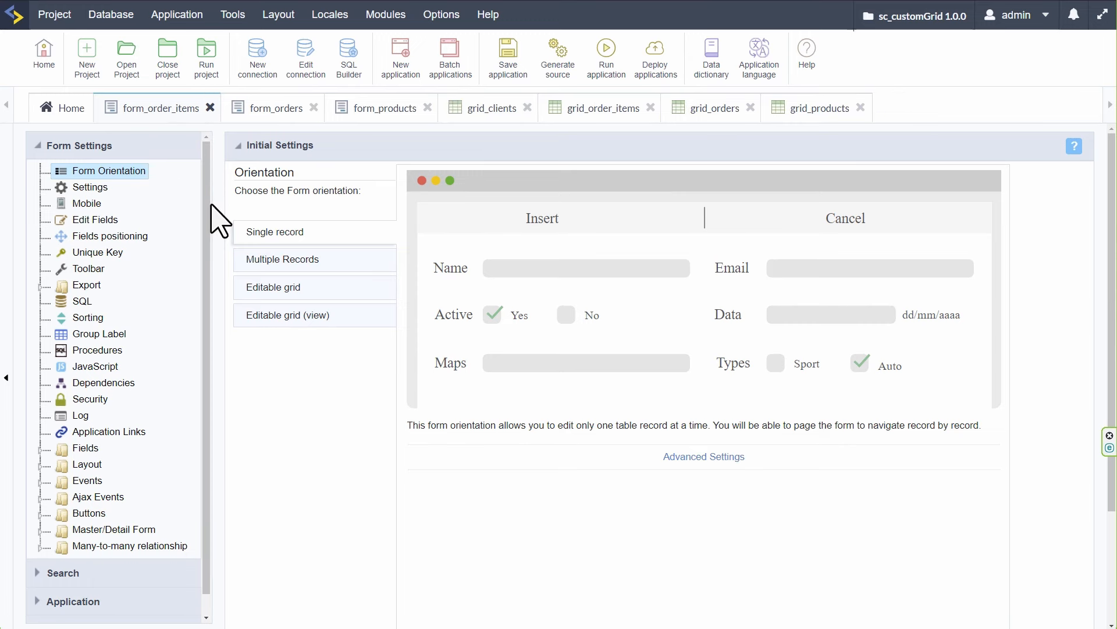
Run form_order_items and form_orders to check the generated forms, closing each application in turn
left_click(570, 65)
left_click(210, 108)
left_click(604, 66)
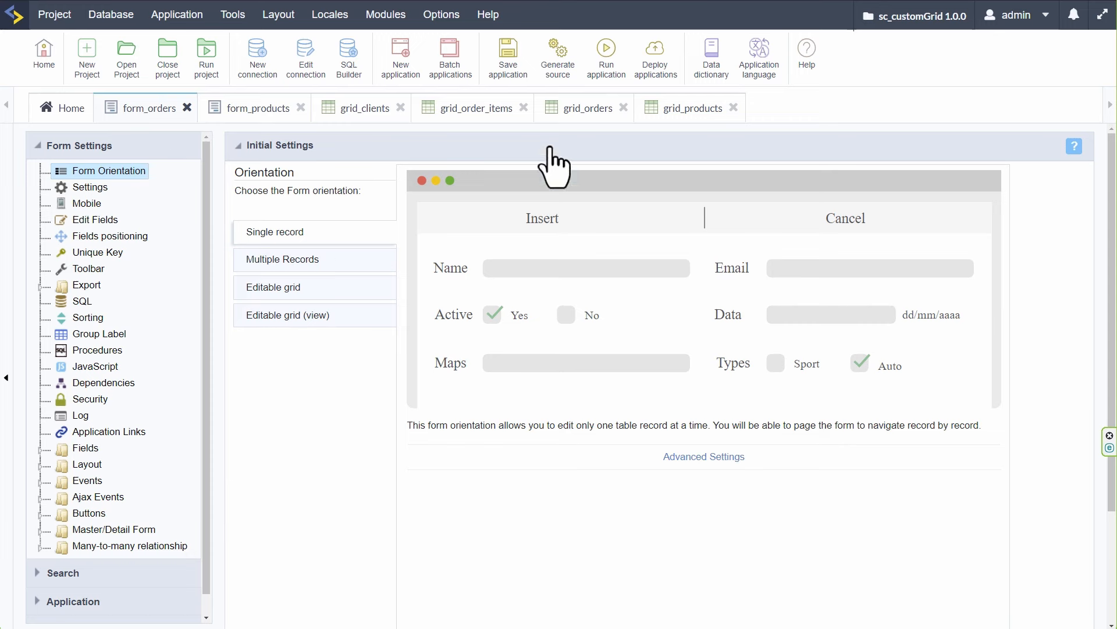
left_click(186, 107)
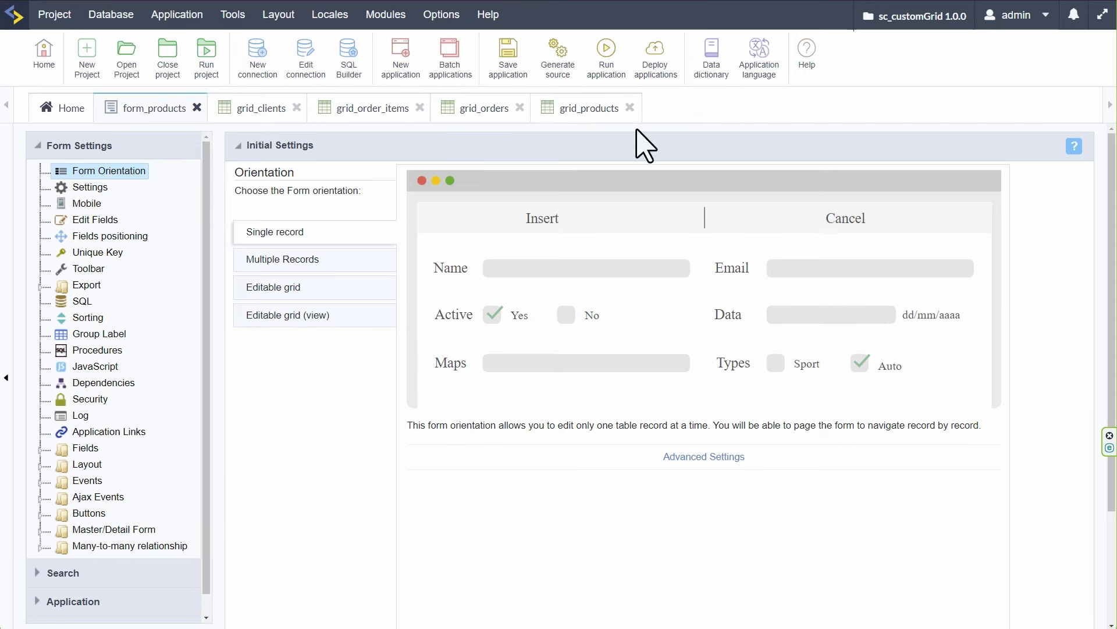
Run form_products, examine the Value field of the first product record and close the application
left_click(617, 73)
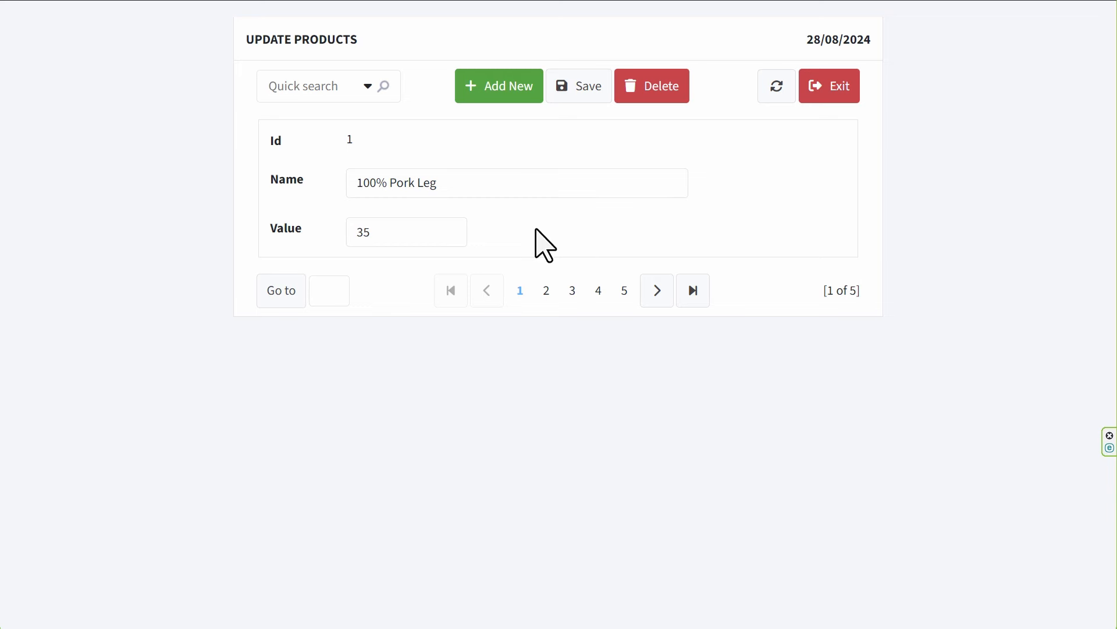
left_click(436, 233)
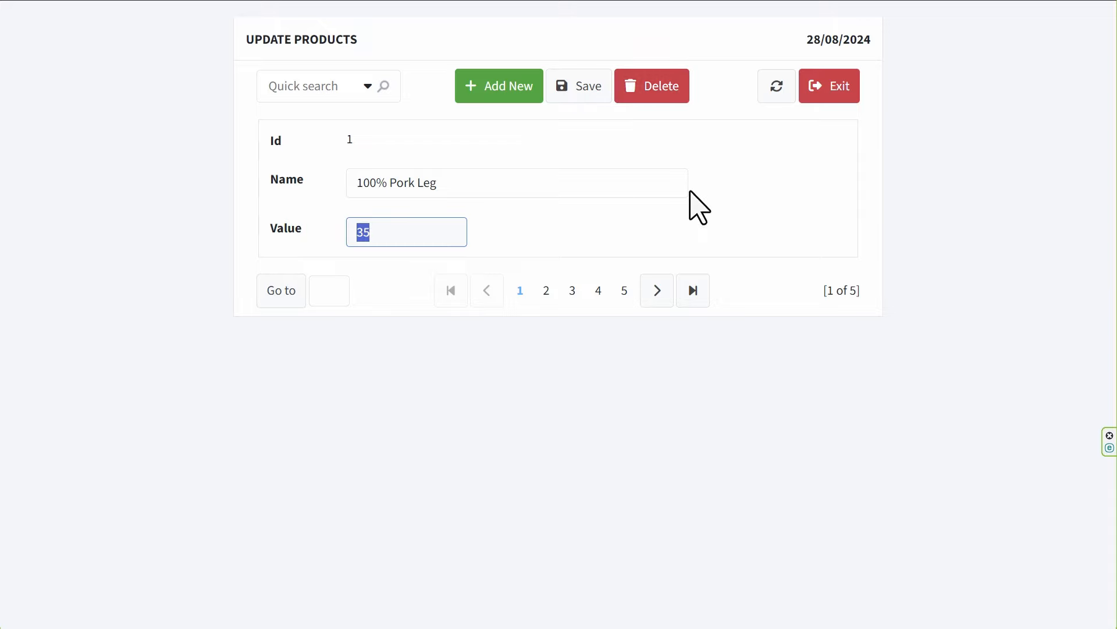
left_click(728, 248)
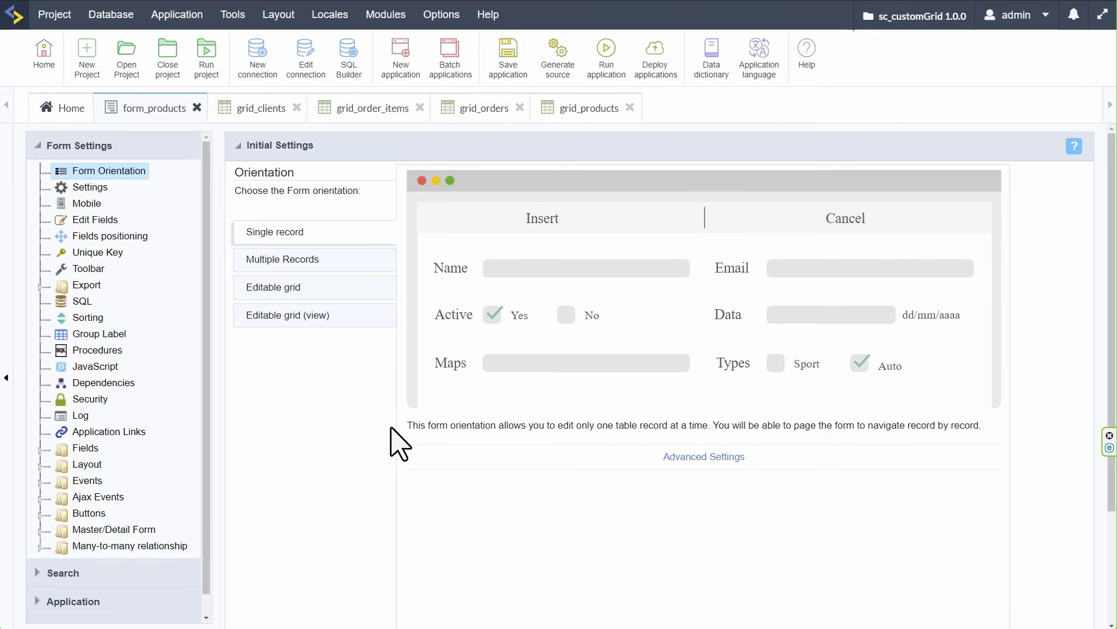
left_click(197, 107)
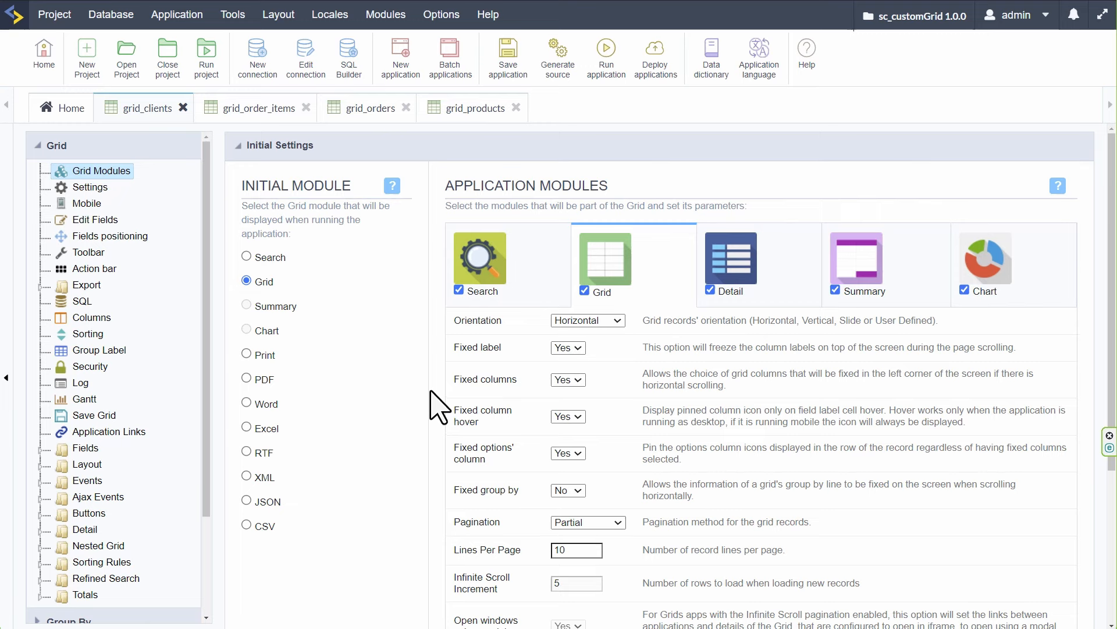
Create a new responsive menu application named menu, inheriting the project's default language
left_click(400, 69)
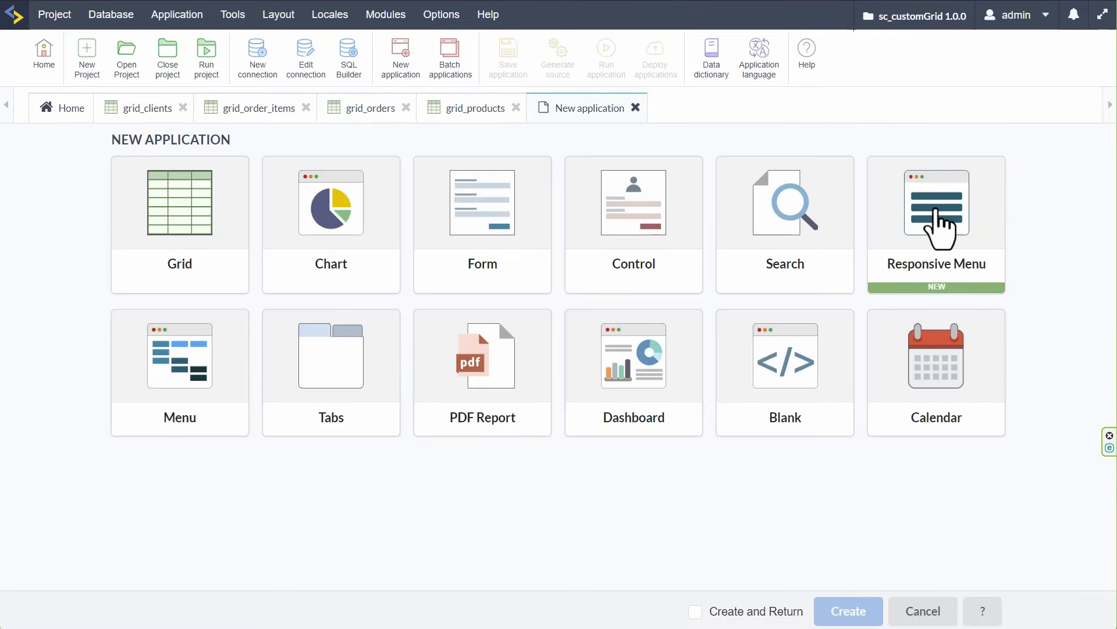
left_click(938, 216)
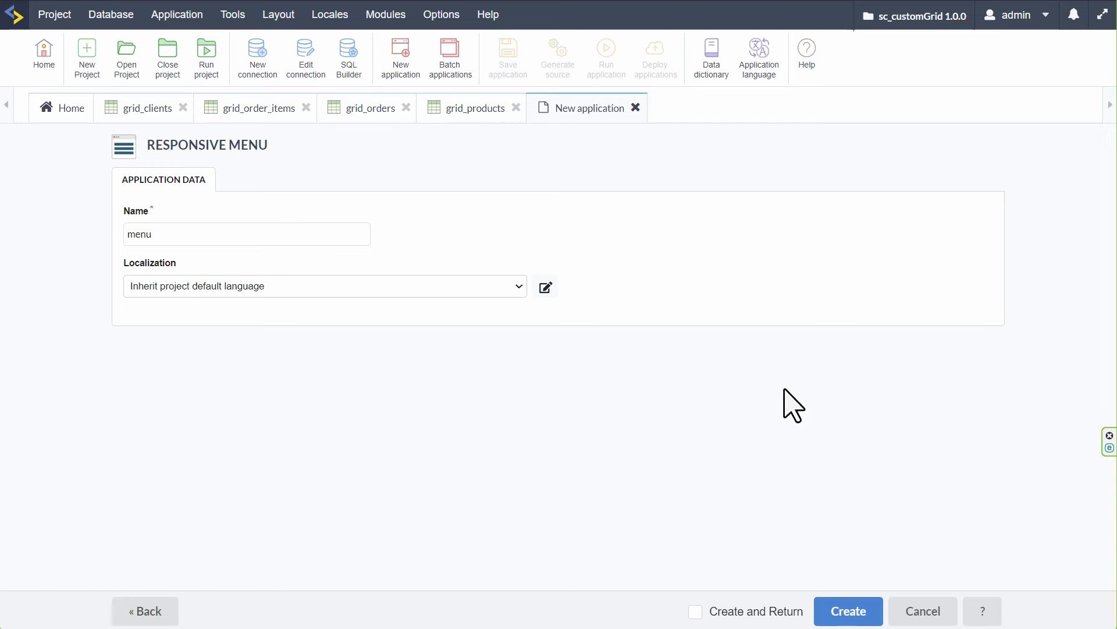
left_click(848, 611)
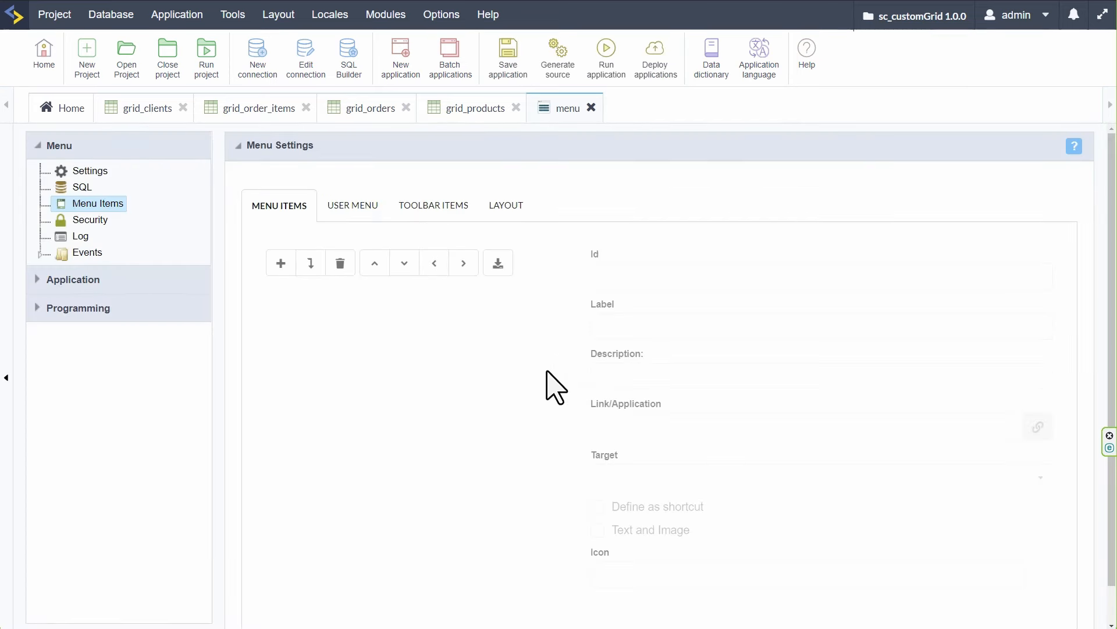
Import grid_clients, grid_orders and grid_products into the menu as items, leaving out grid_order_items
left_click(498, 263)
left_click(364, 475)
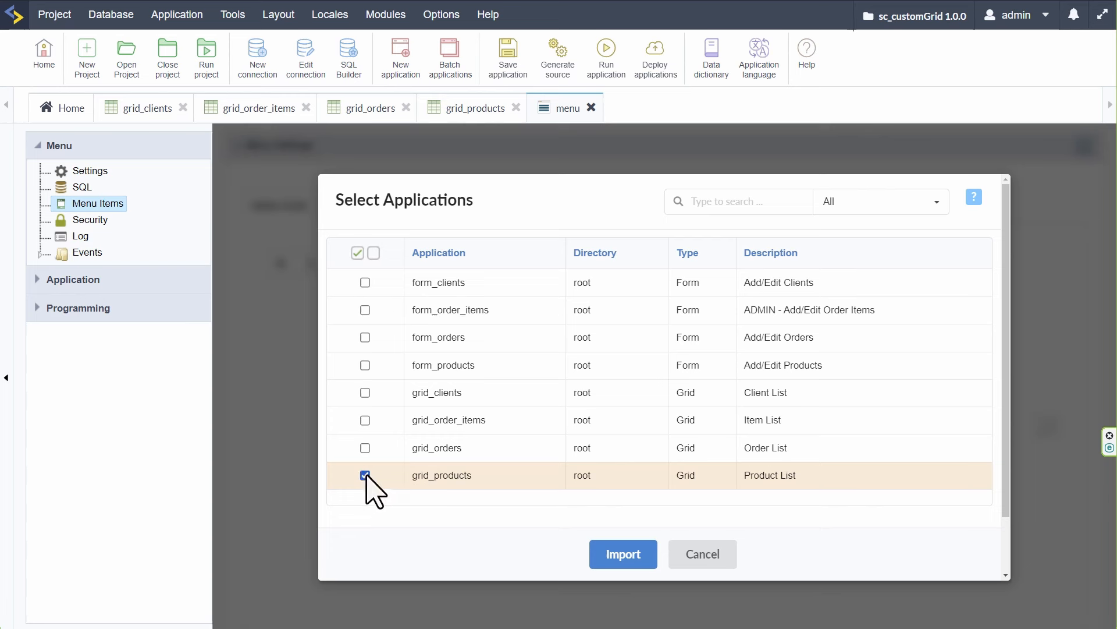
left_click(365, 448)
left_click(365, 420)
left_click(365, 392)
left_click(365, 447)
left_click(365, 419)
left_click(634, 559)
Label the grid_clients menu item "Clients" and assign it the fas fa-user icon
left_click(358, 300)
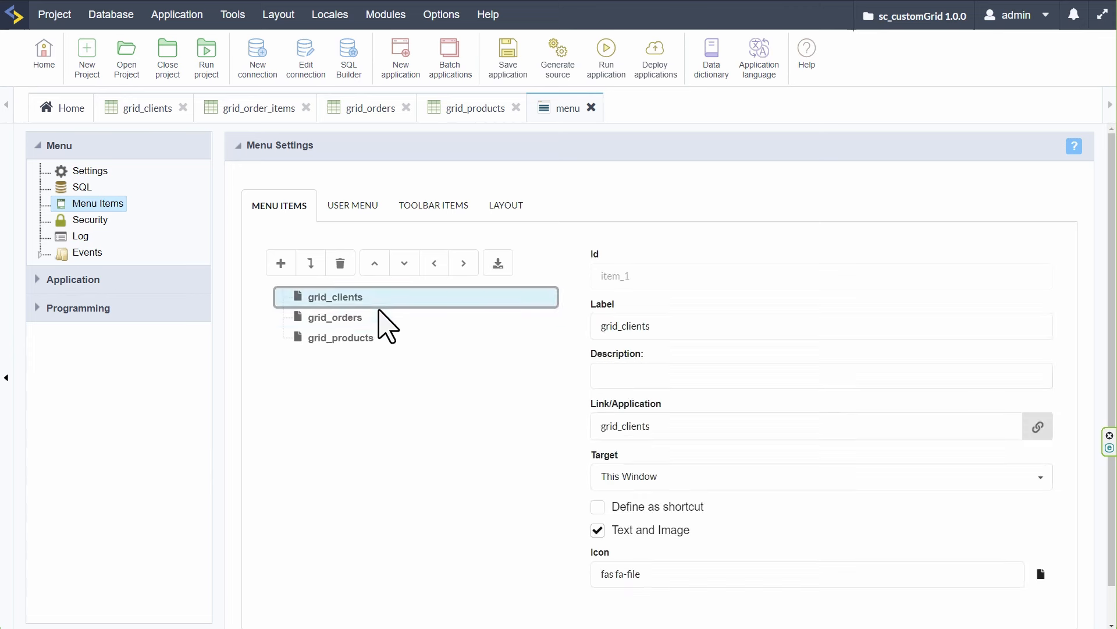
left_click_drag(650, 326, 584, 320)
type("Cli")
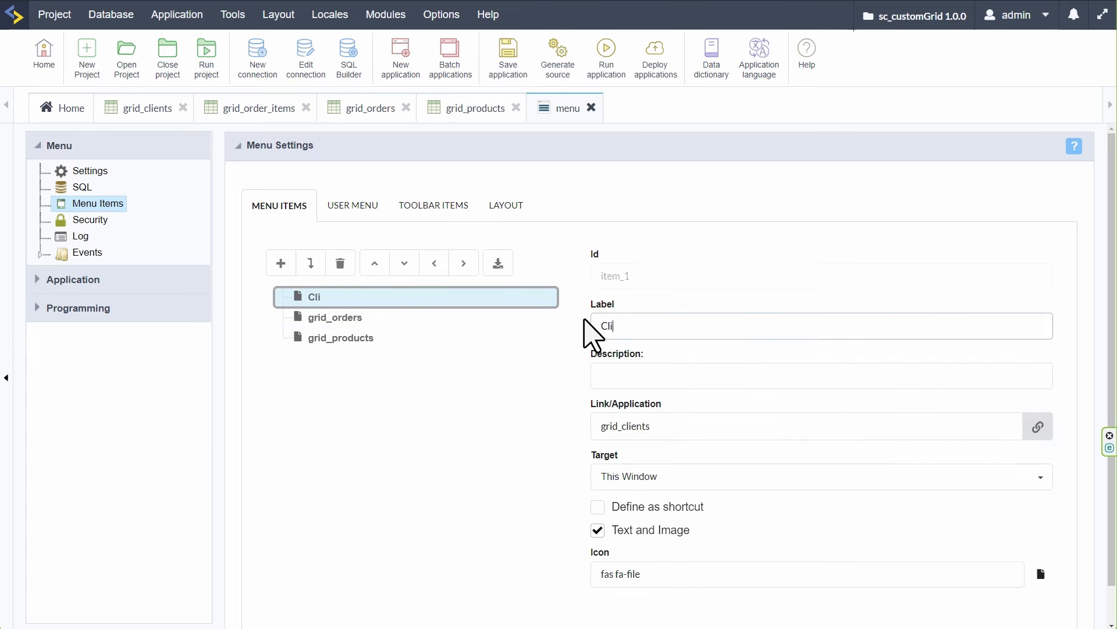
scroll(719, 479, "down", 1)
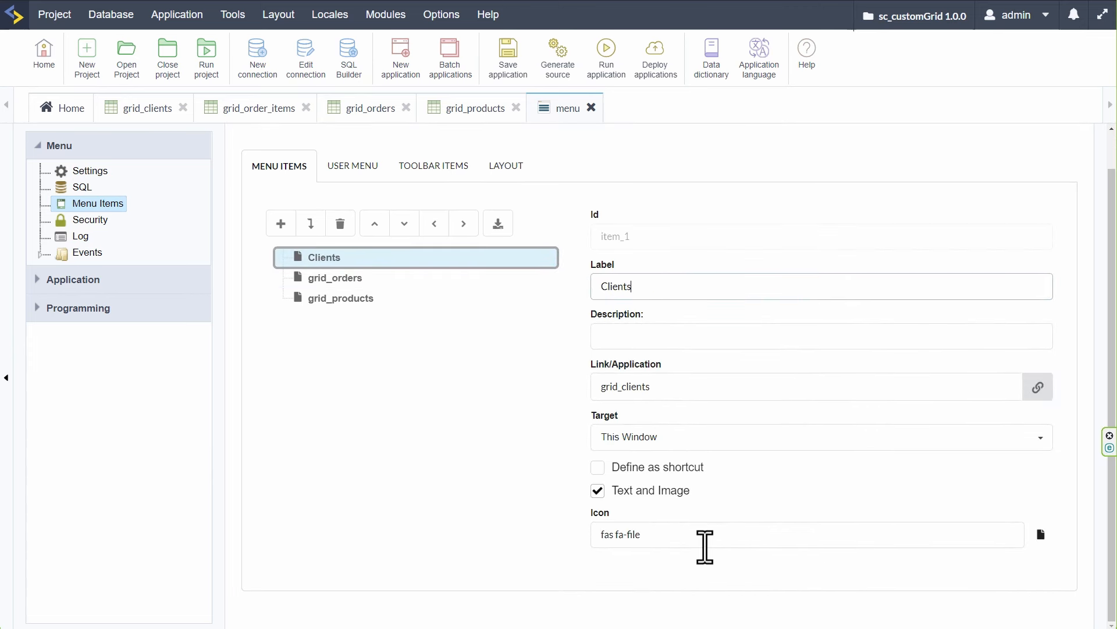
left_click(705, 546)
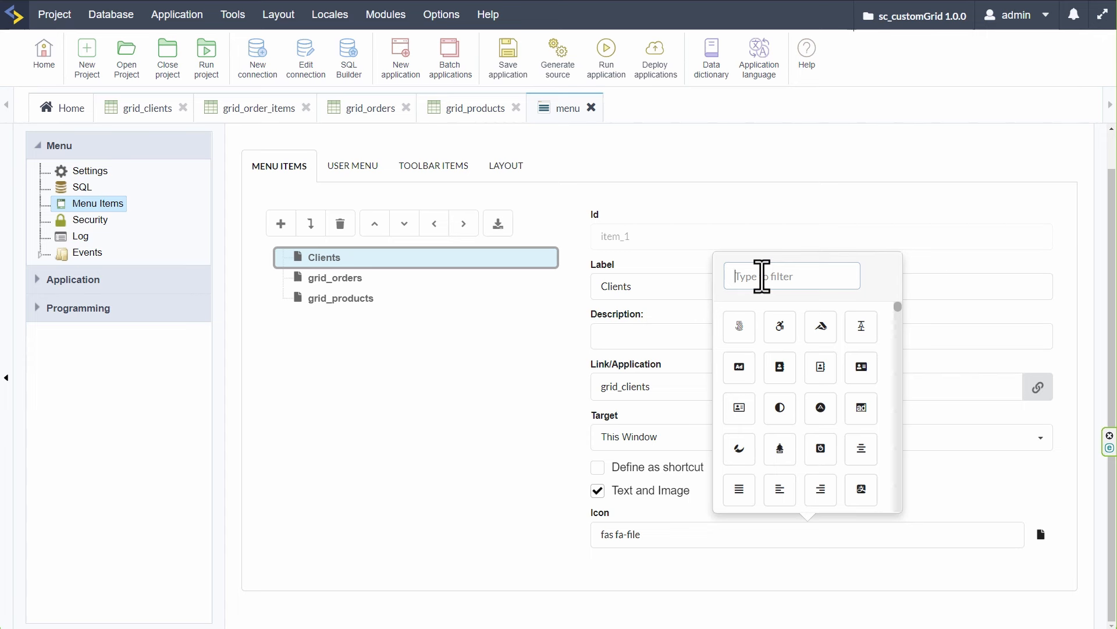
type("user")
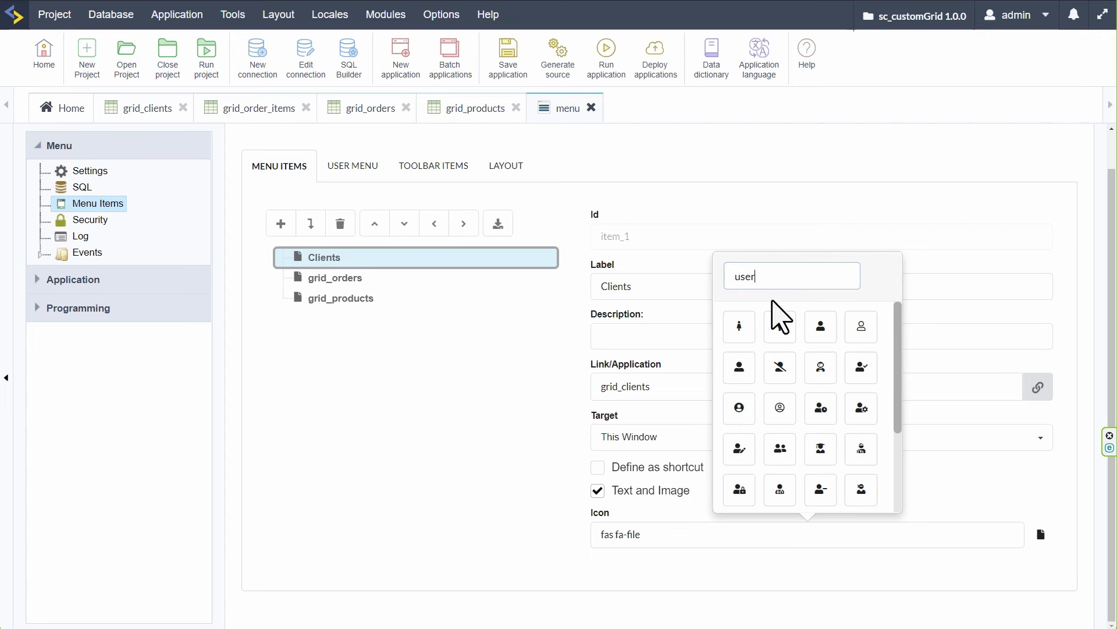
left_click(821, 326)
Label the grid_orders menu item "Orders" and assign it the numbered-list icon found with the filter "list"
left_click(353, 284)
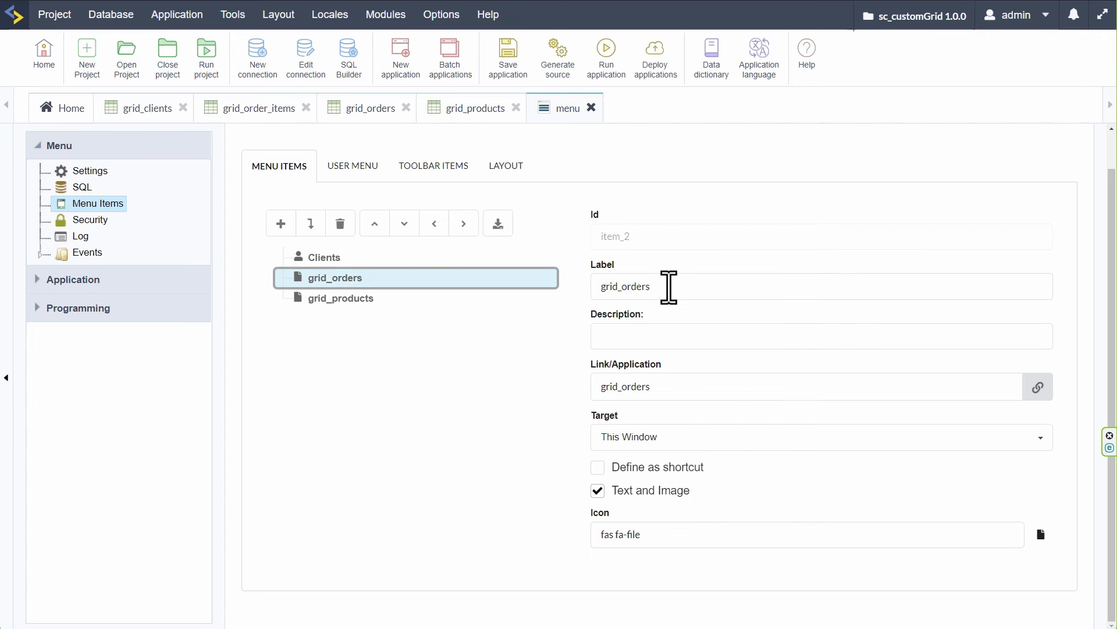
left_click_drag(669, 287, 574, 278)
type("Orde")
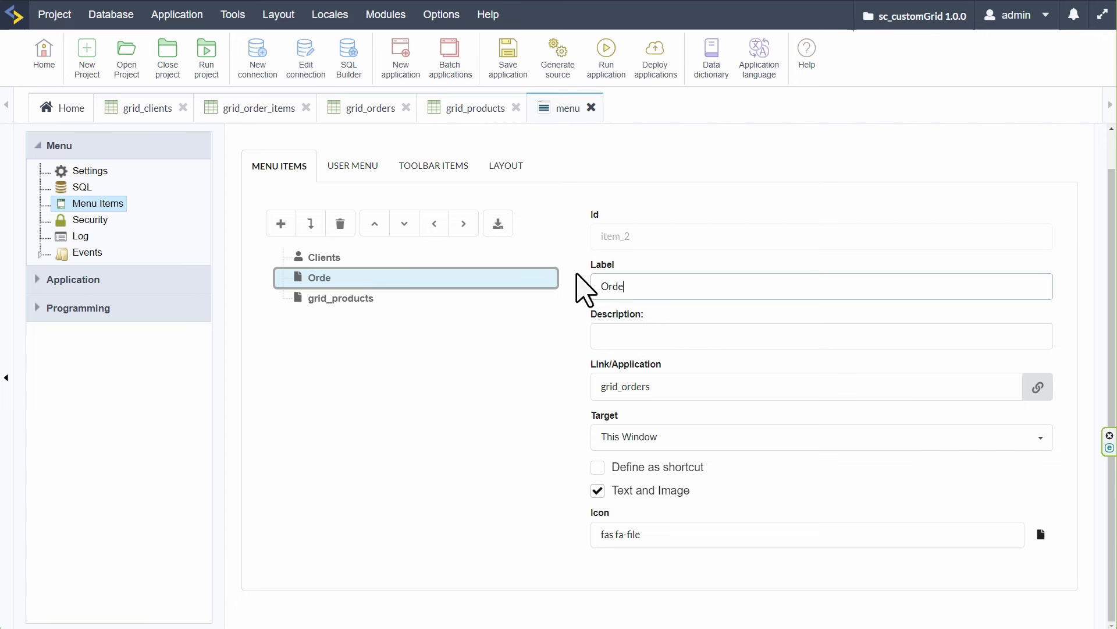
type("rs")
left_click(669, 534)
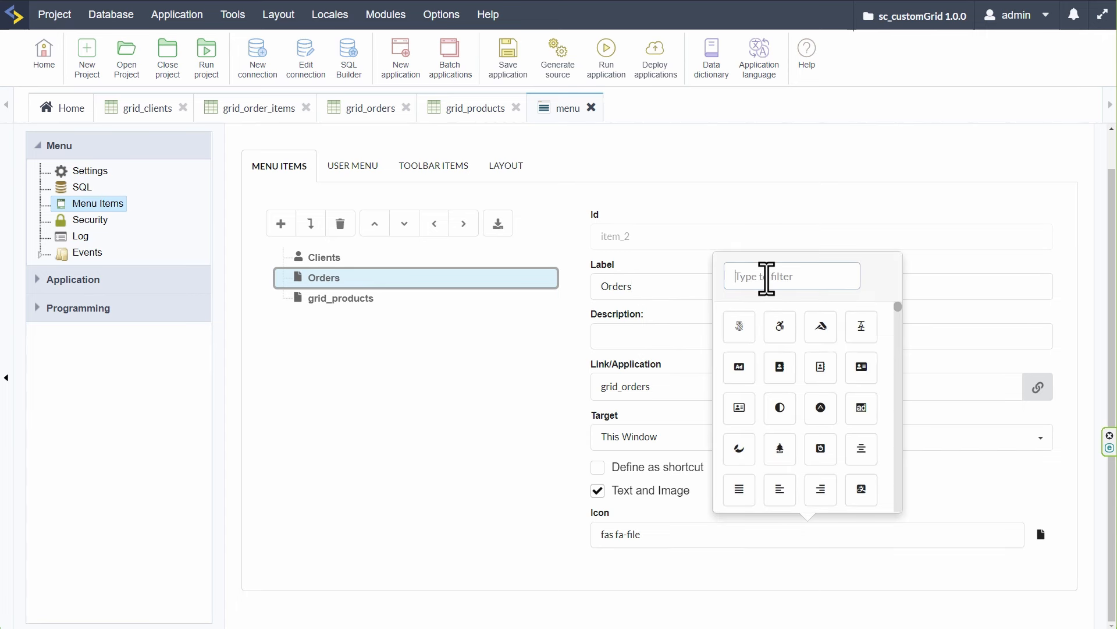
type("list")
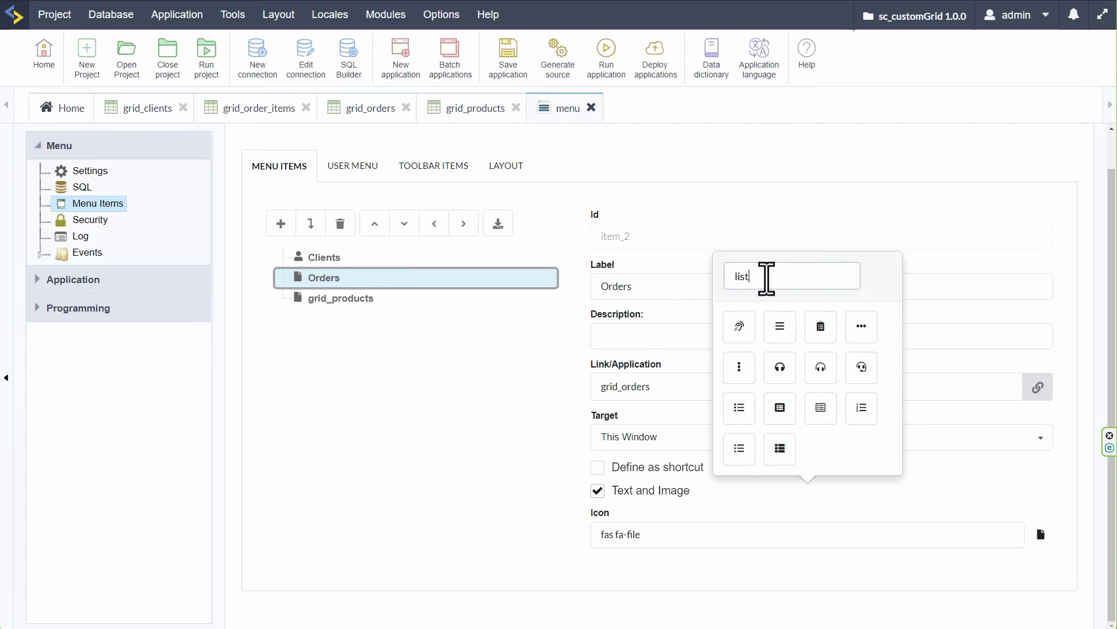
left_click(862, 408)
Label the grid_products menu item "Products", assign it the open-box icon found with the filter "box", and save the application
left_click(341, 298)
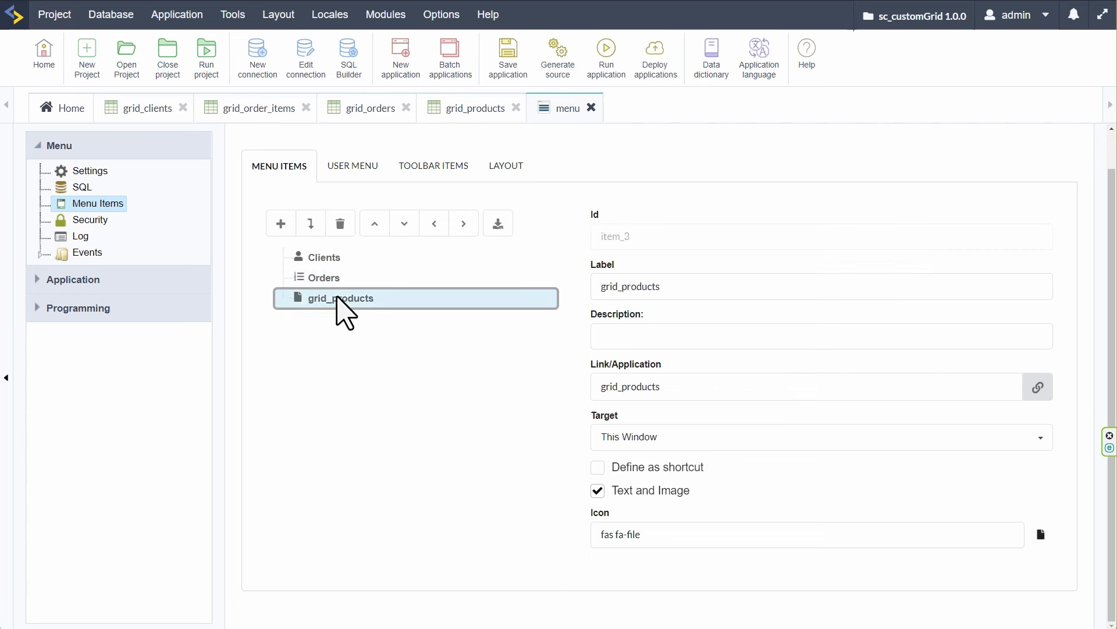
double_click(641, 286)
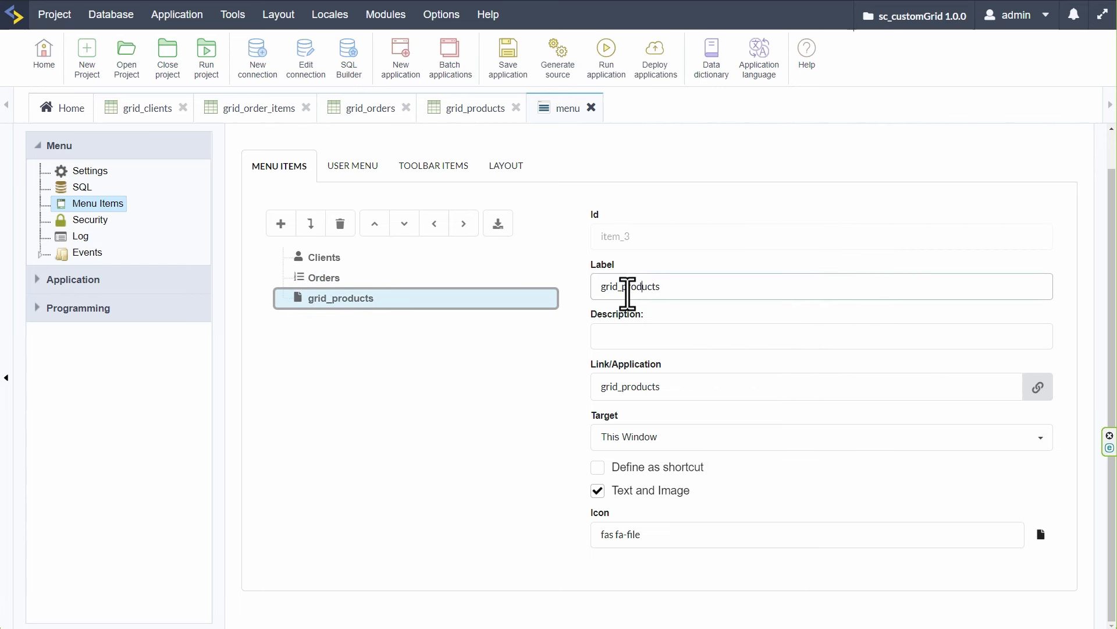
type("Products")
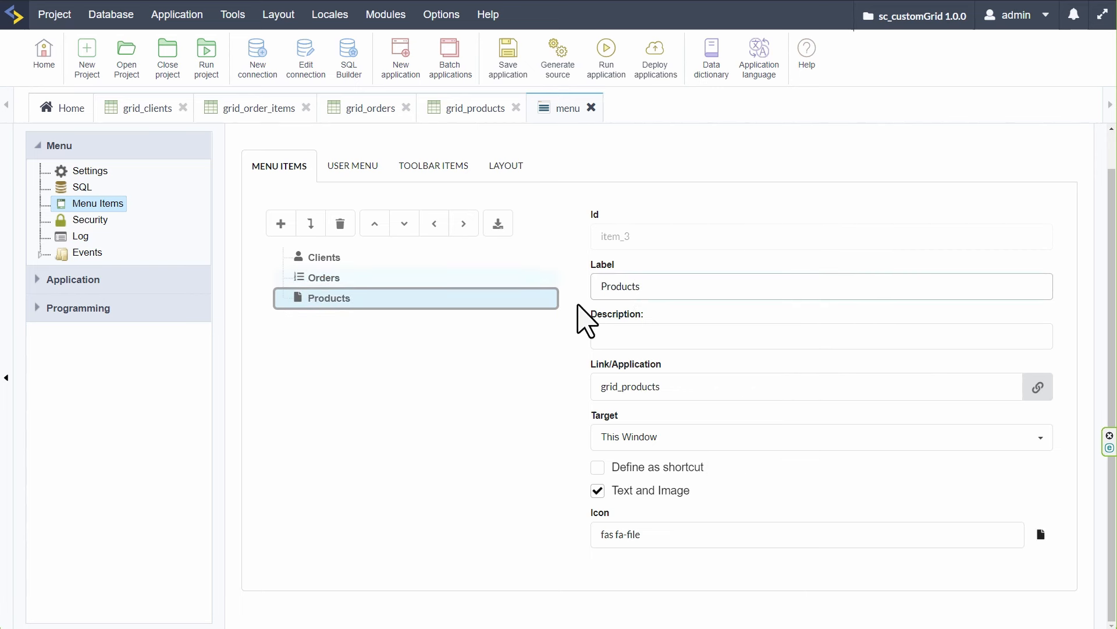
left_click(634, 542)
type("box")
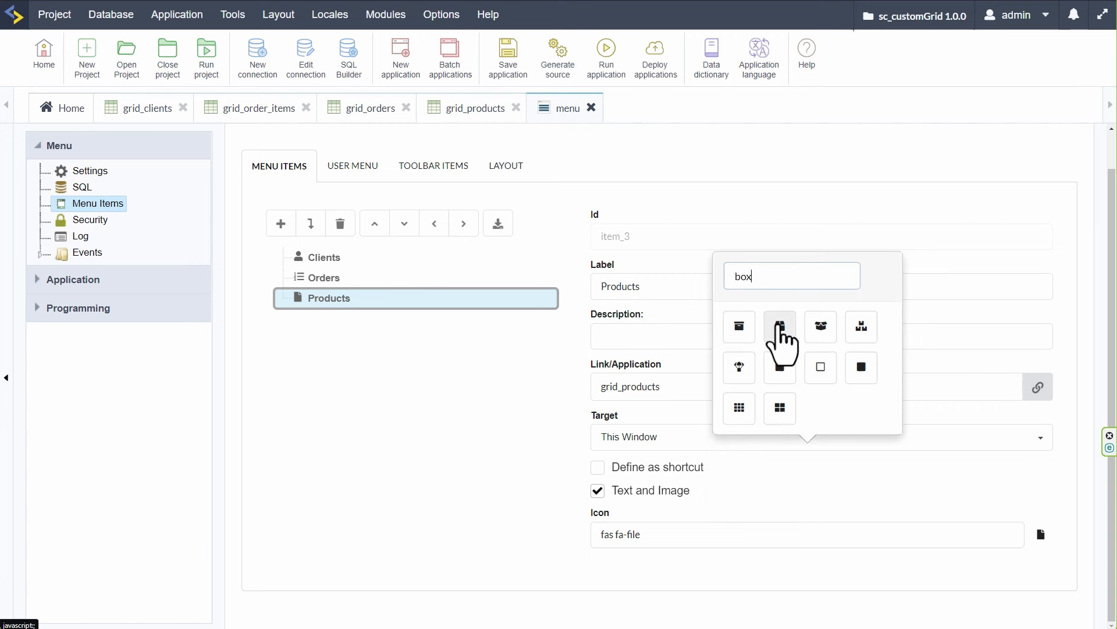
left_click(820, 325)
left_click(518, 69)
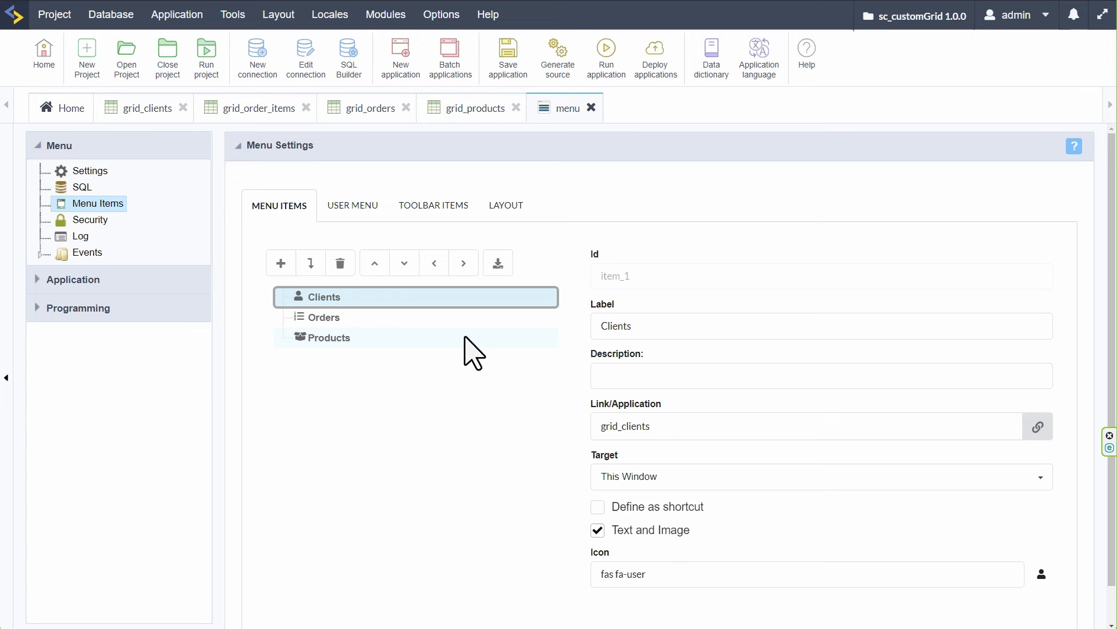
Disable the user menu and the toolbar items Search, Languages, Themes and Shortcuts
left_click(367, 205)
left_click(436, 268)
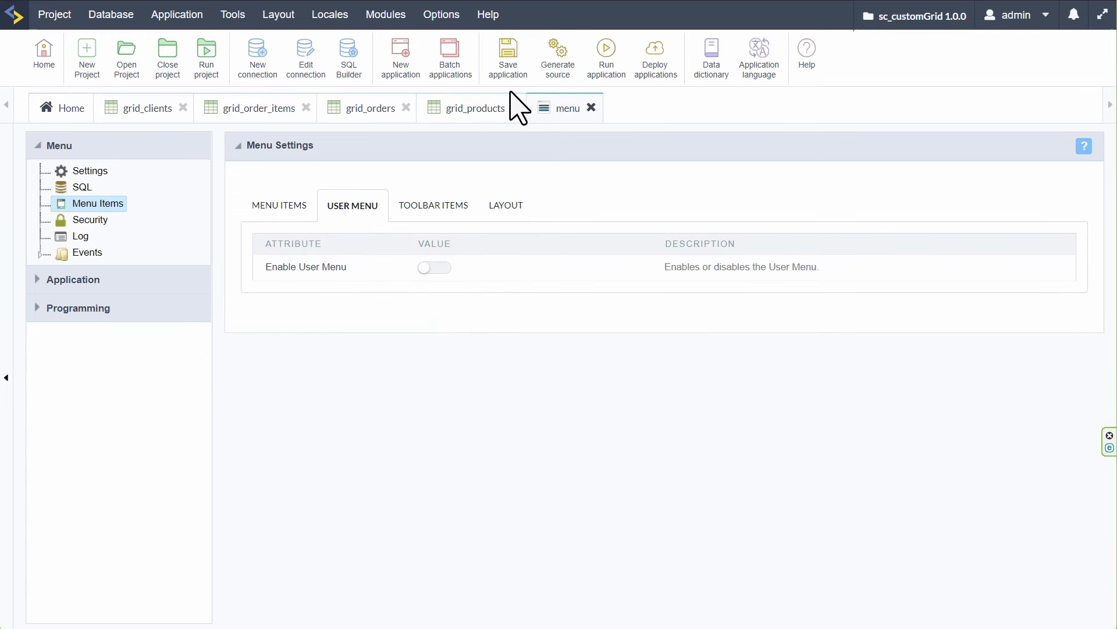
left_click(445, 207)
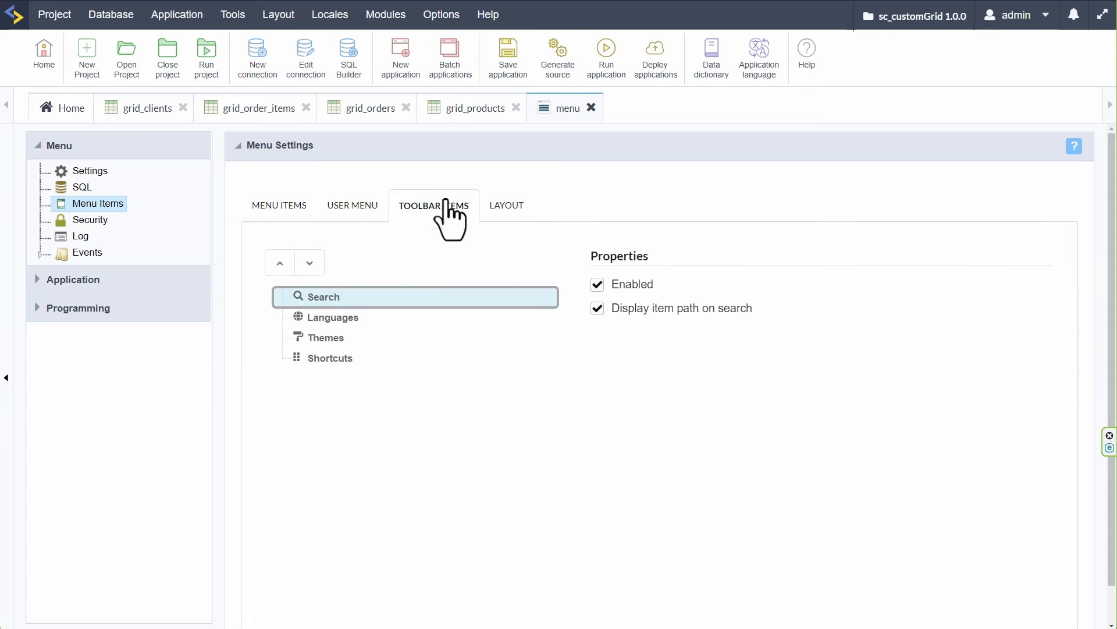
left_click(597, 284)
left_click(370, 318)
left_click(512, 340)
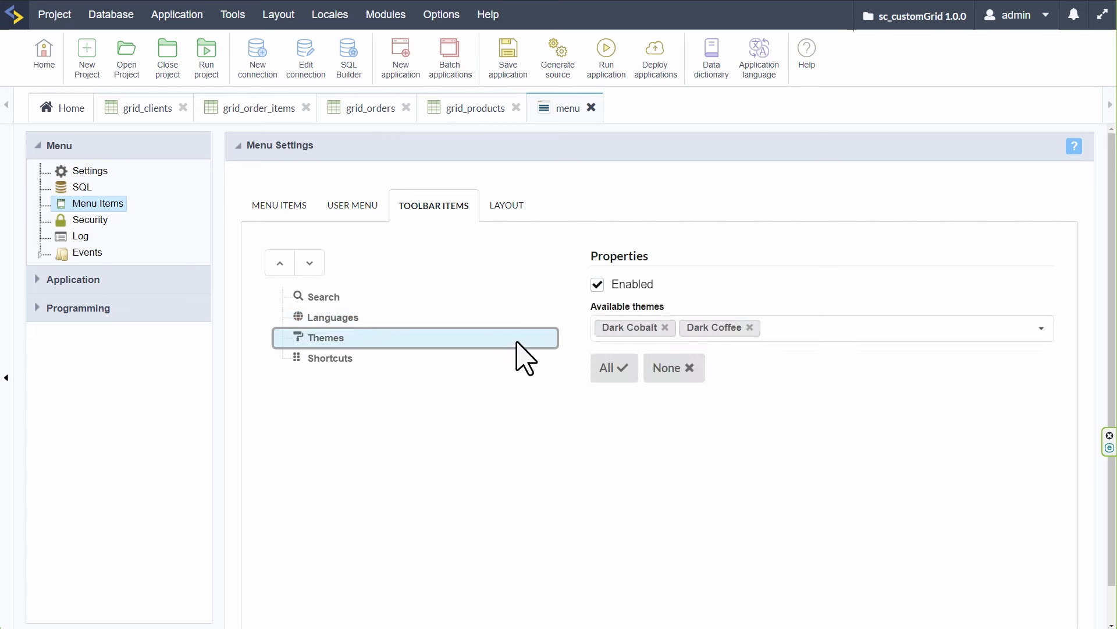
left_click(597, 285)
left_click(487, 357)
left_click(597, 285)
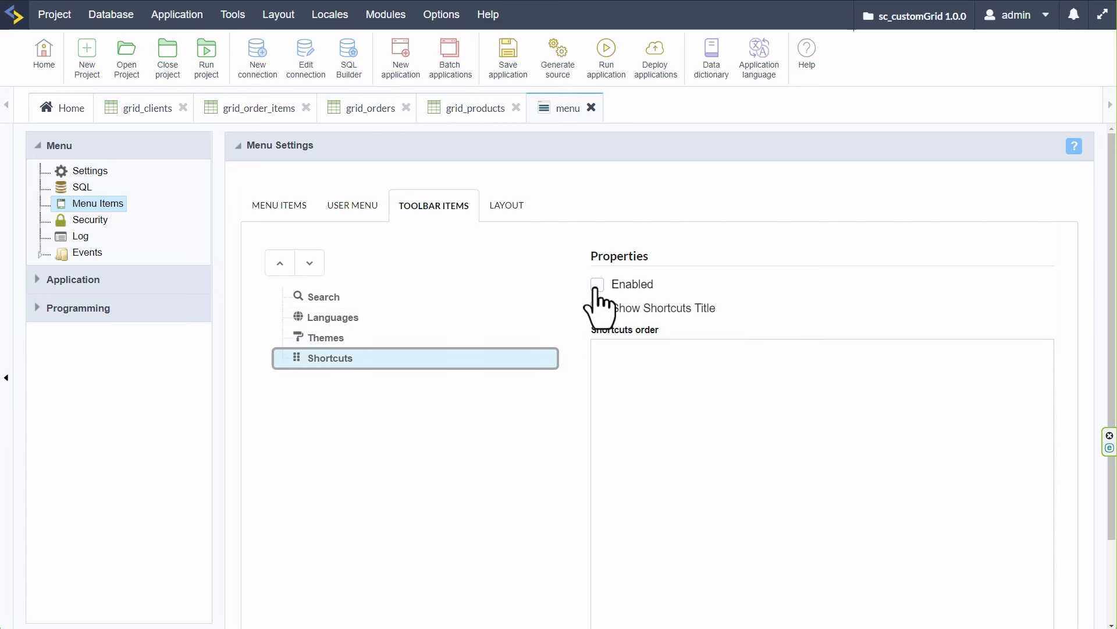
In the menu layout, turn off tab reloading, Split toolbar and Show Shortcuts Title, turn on Enable Loader, and save
left_click(512, 211)
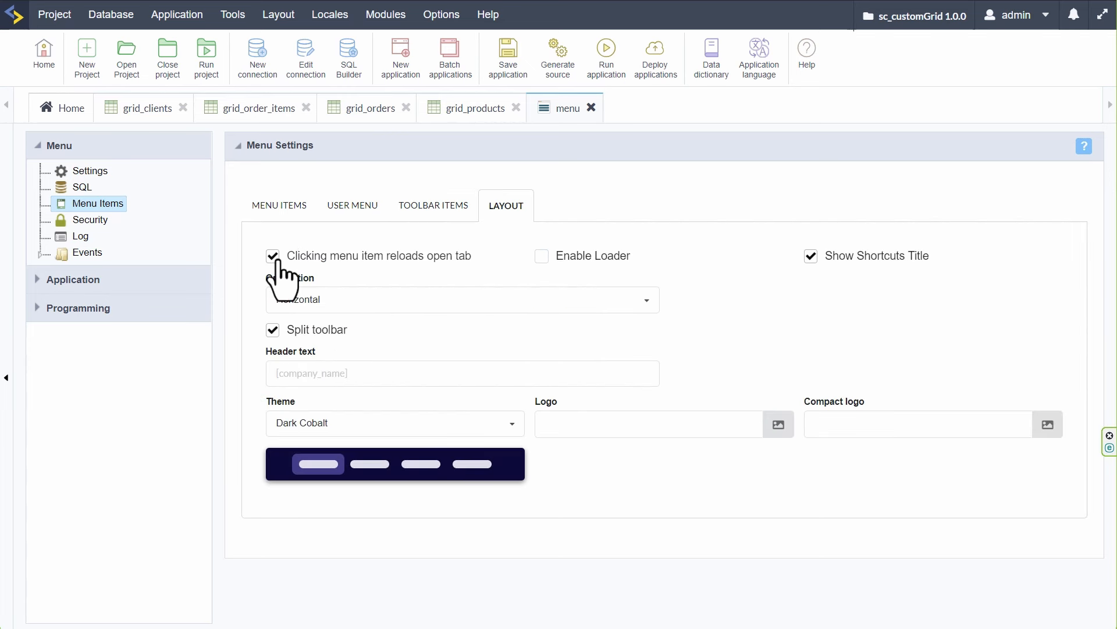
left_click(273, 330)
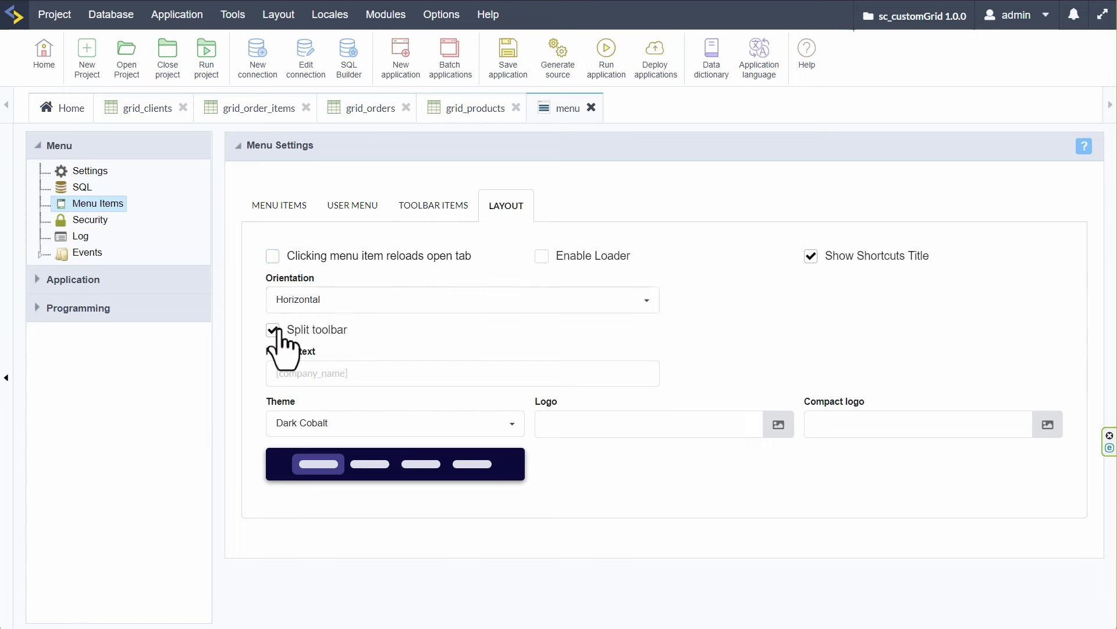
left_click(542, 256)
left_click(811, 257)
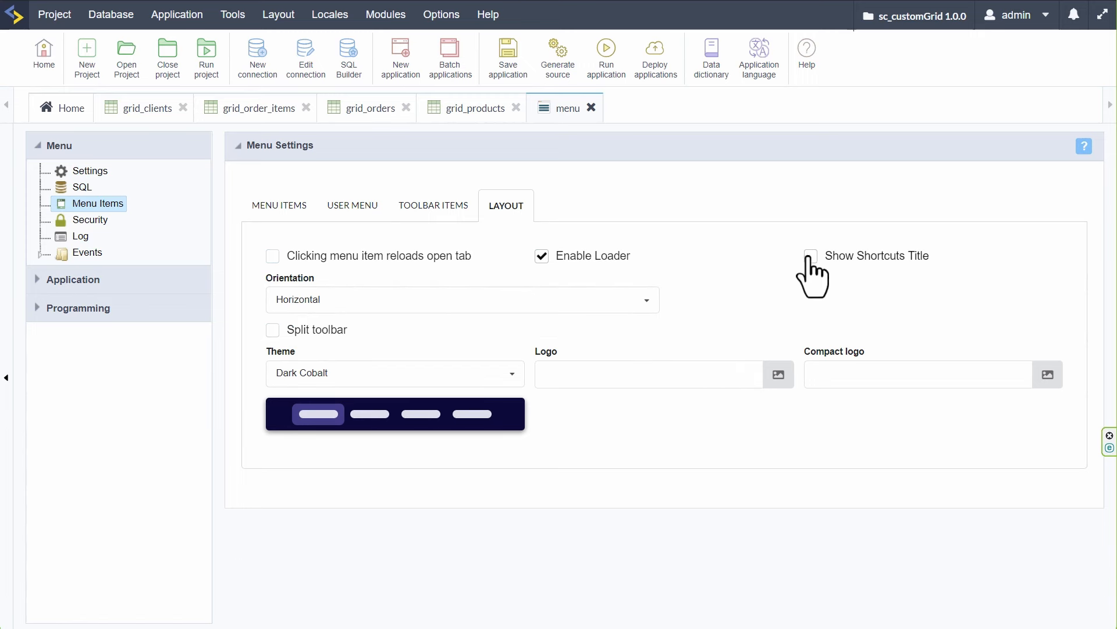
left_click(508, 52)
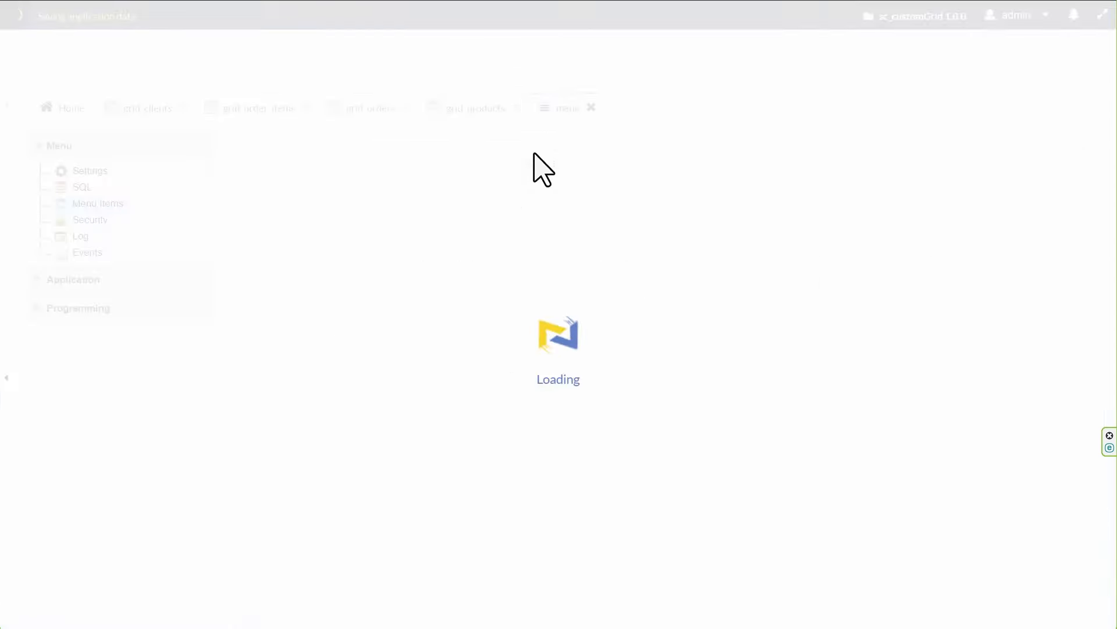
In the menu's navigation settings, turn off Open items in a tab and set the default application to One Application with grid_clients
left_click(84, 171)
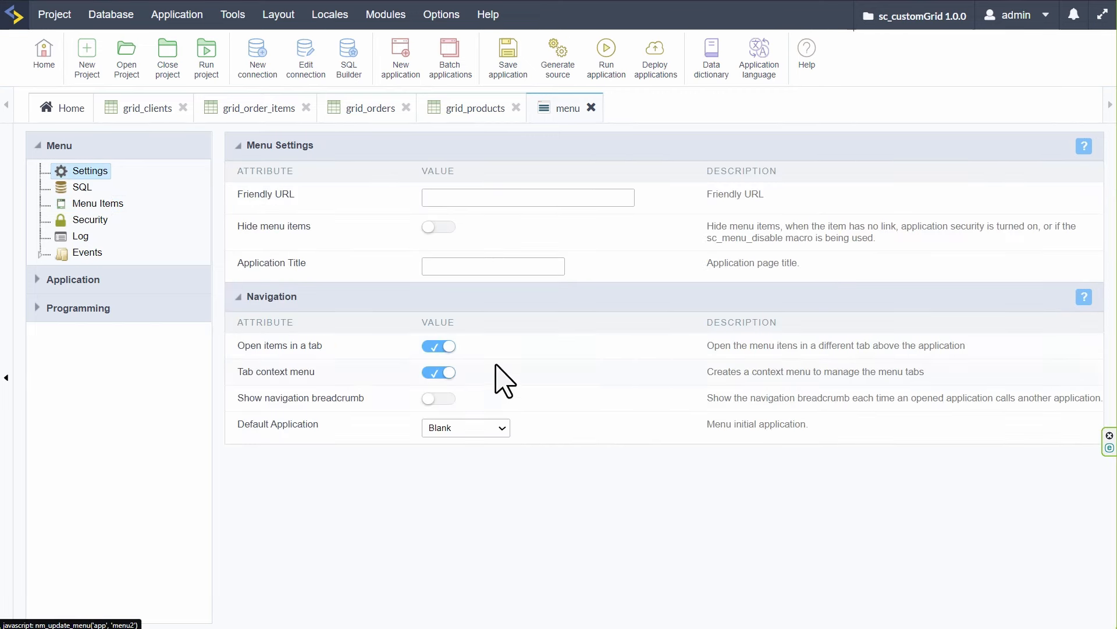
left_click(436, 347)
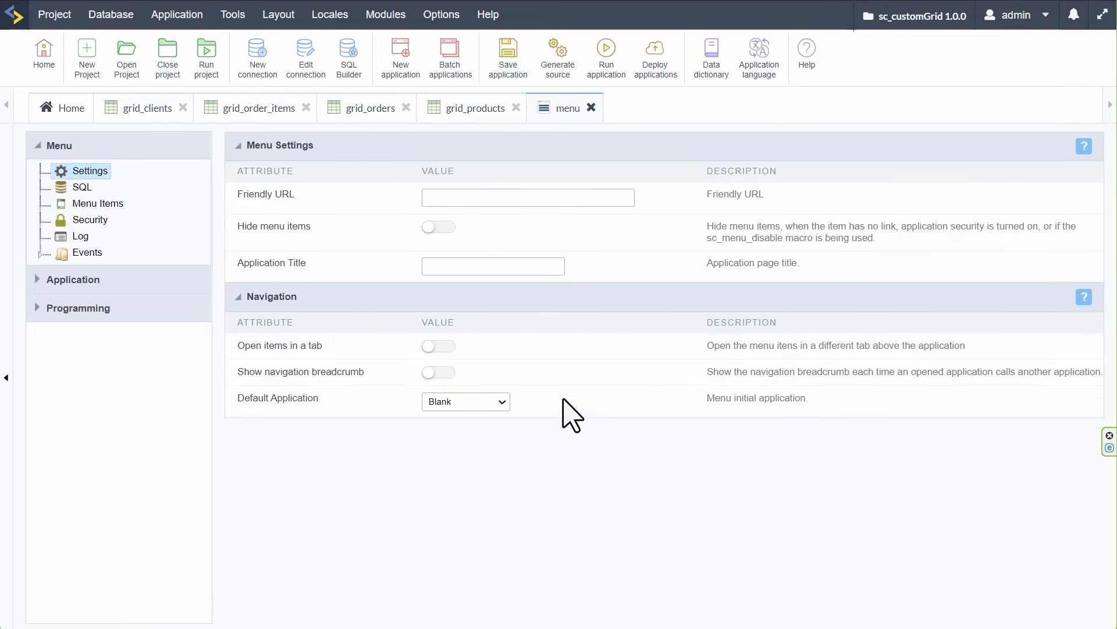
left_click(492, 402)
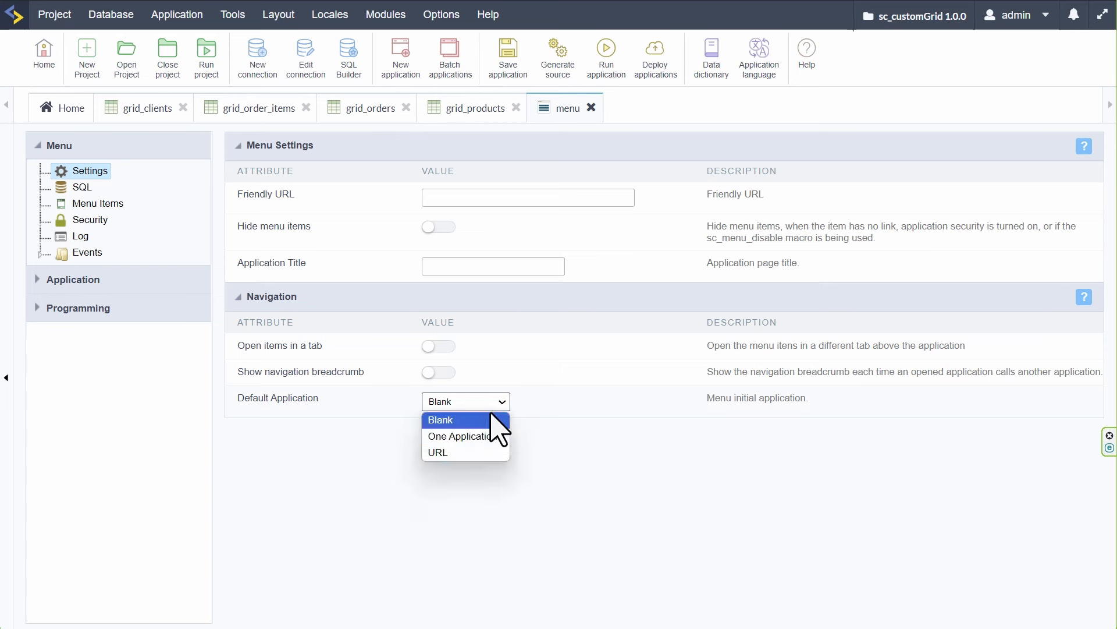
left_click(492, 435)
left_click(524, 432)
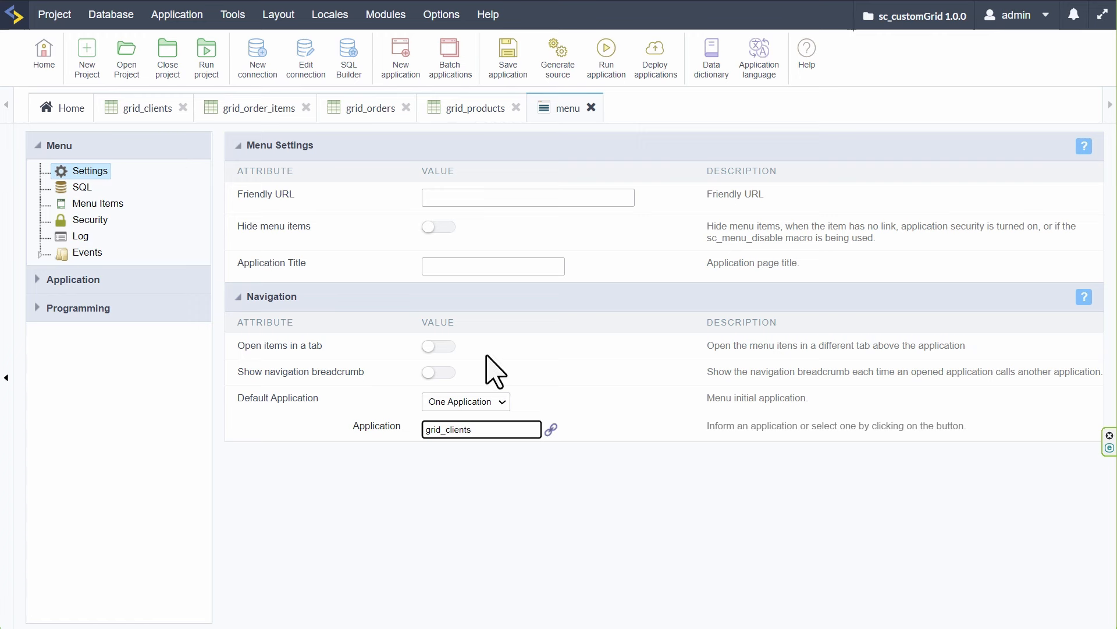
Choose form_clients from the project's applications as the menu's default application
left_click(551, 429)
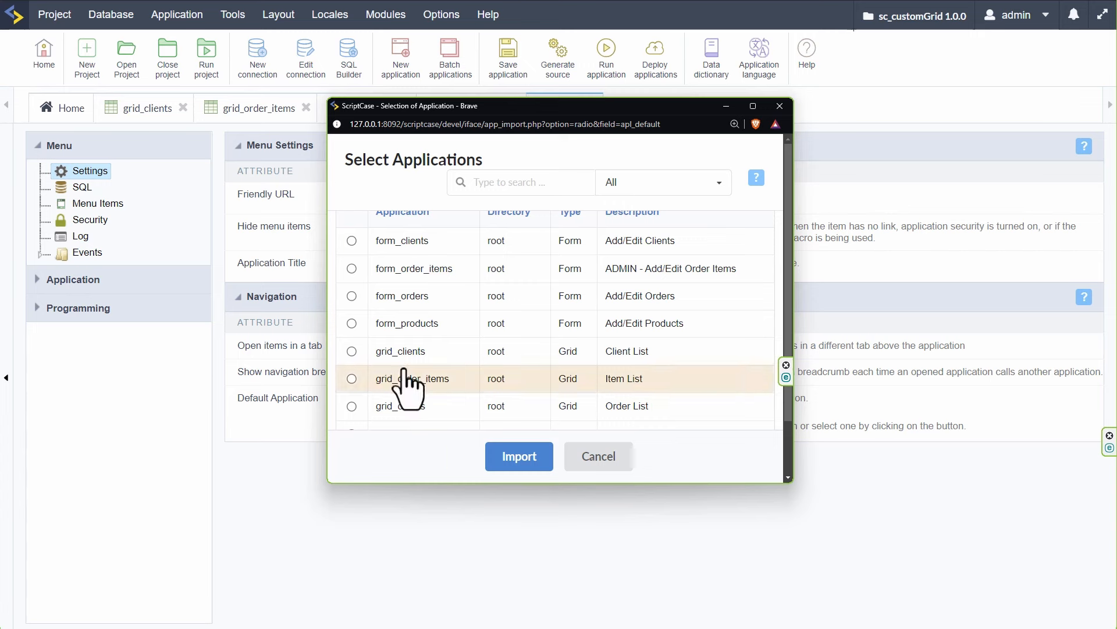
left_click(353, 242)
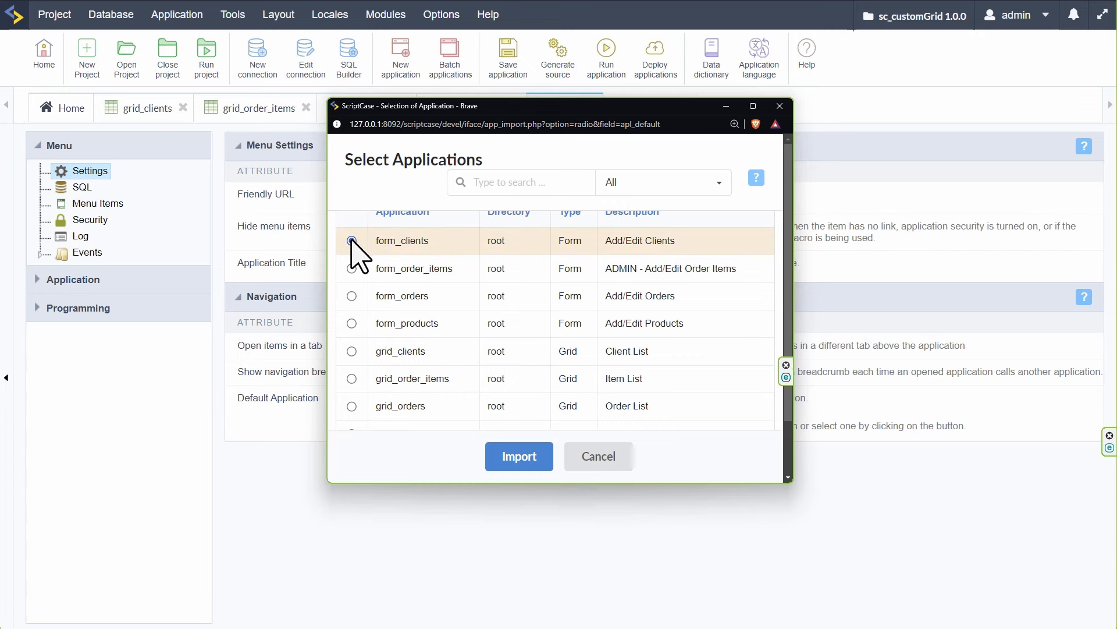
left_click(515, 456)
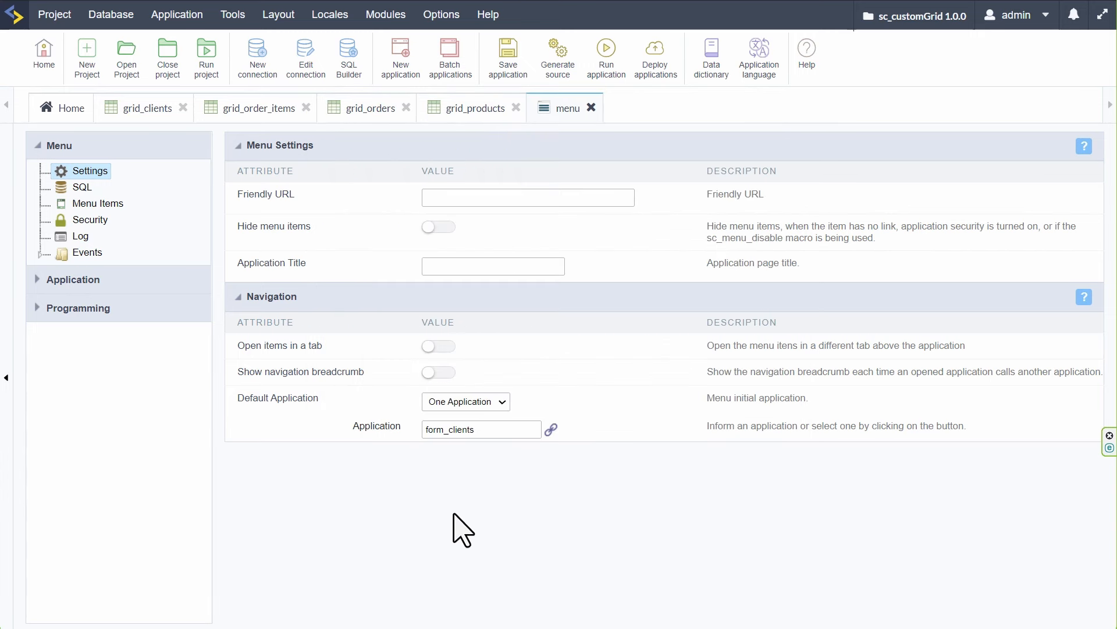
Save the menu and run it to check which application opens first, closing the running menu again
left_click(505, 58)
left_click(608, 54)
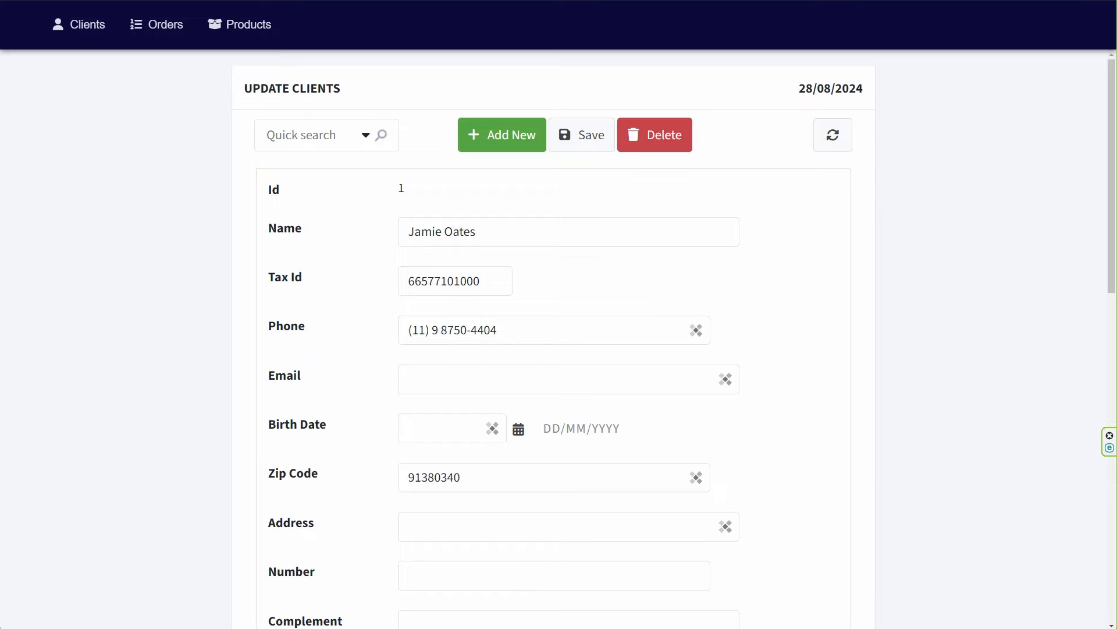
key("ctrl+w")
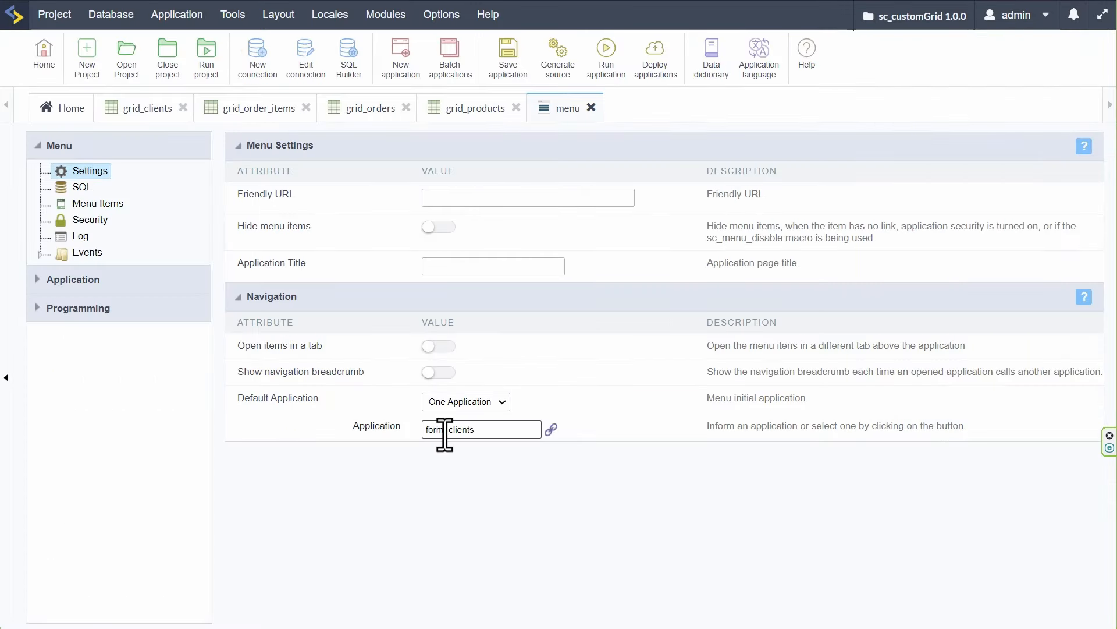
Set the menu's default application to grid_clients and run the menu
left_click_drag(445, 434, 379, 426)
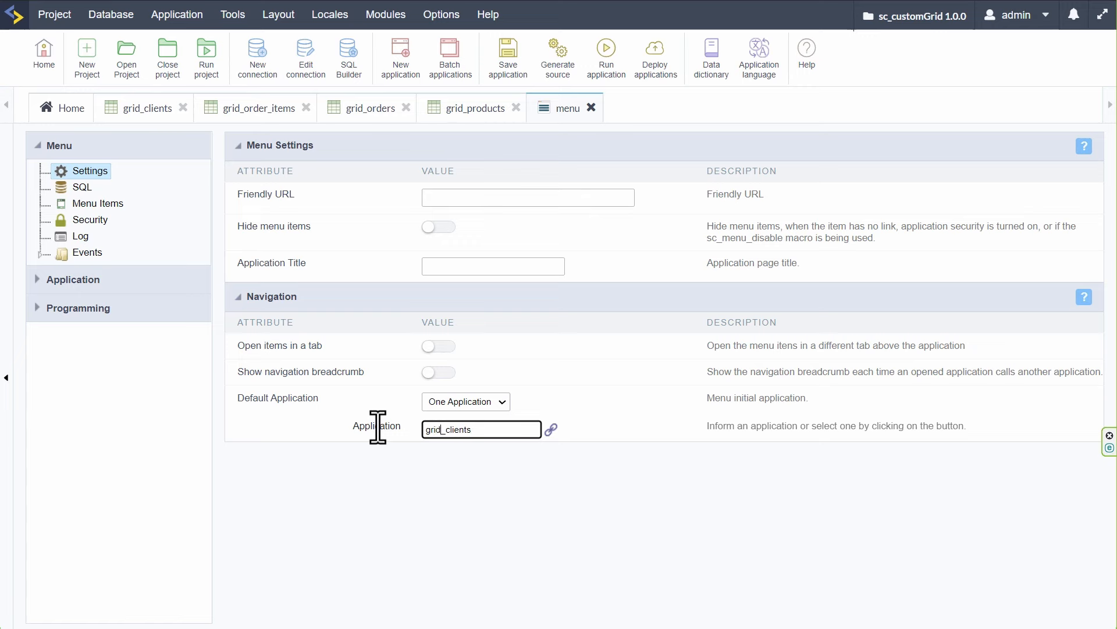
left_click(603, 47)
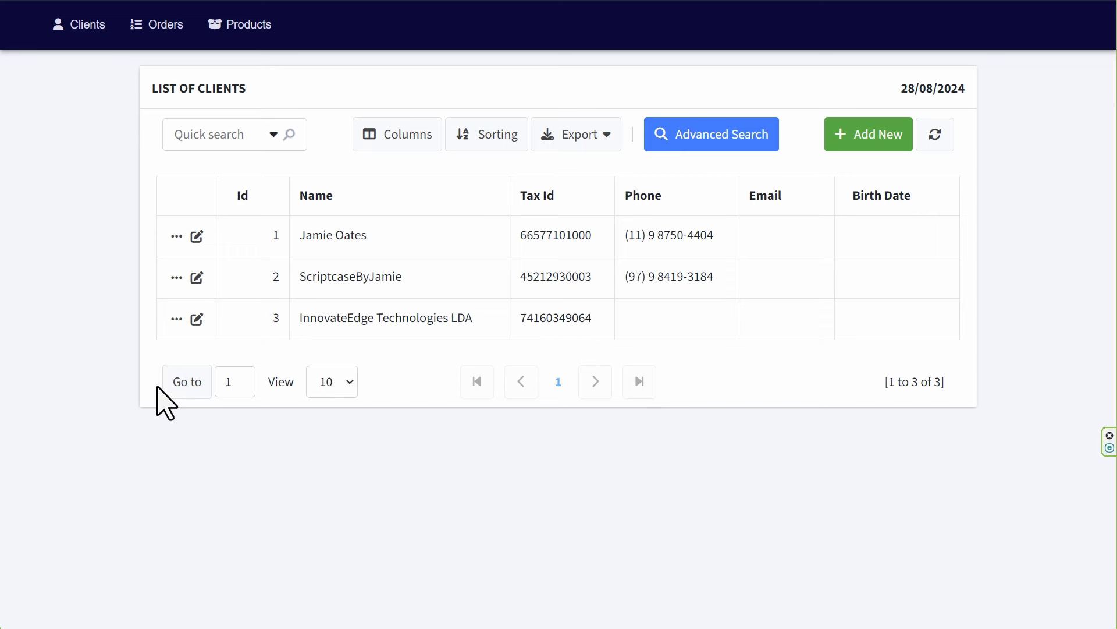
Open the Clients, Orders and Products items in the running menu to check their grids
left_click(85, 25)
left_click(157, 26)
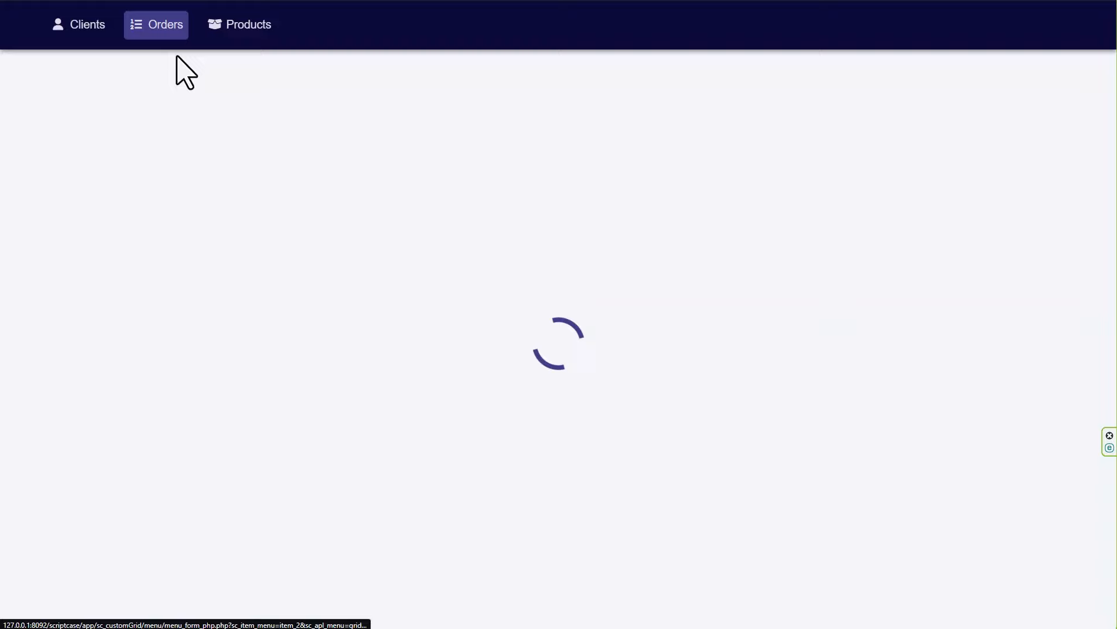
left_click(246, 33)
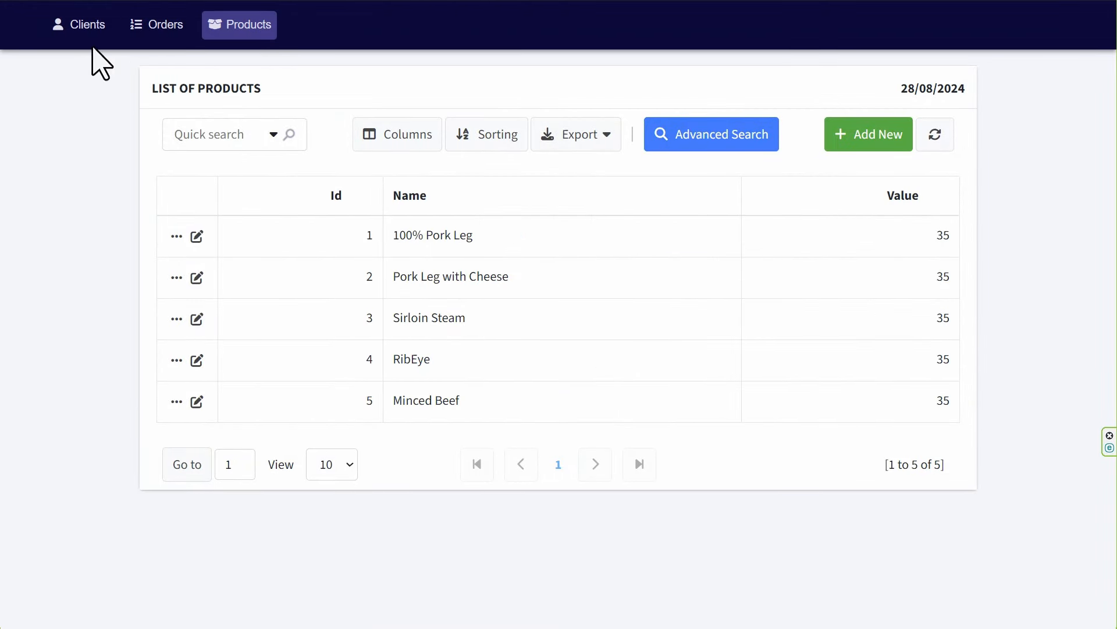
Close the menu application's editor and run the project with menu saved as its initial application
left_click(74, 34)
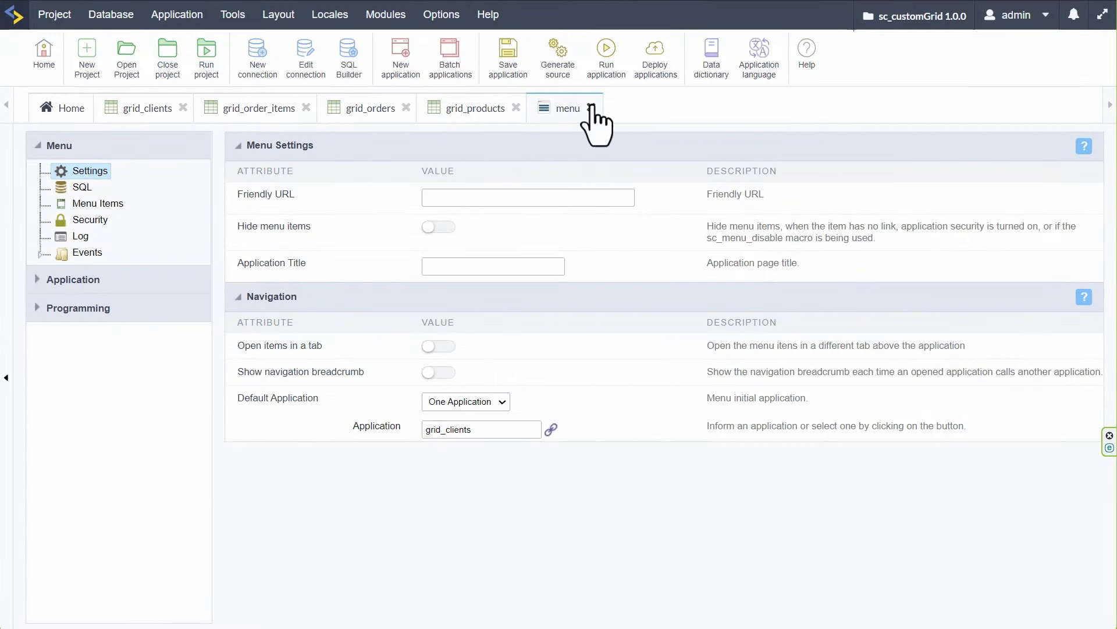
left_click(592, 108)
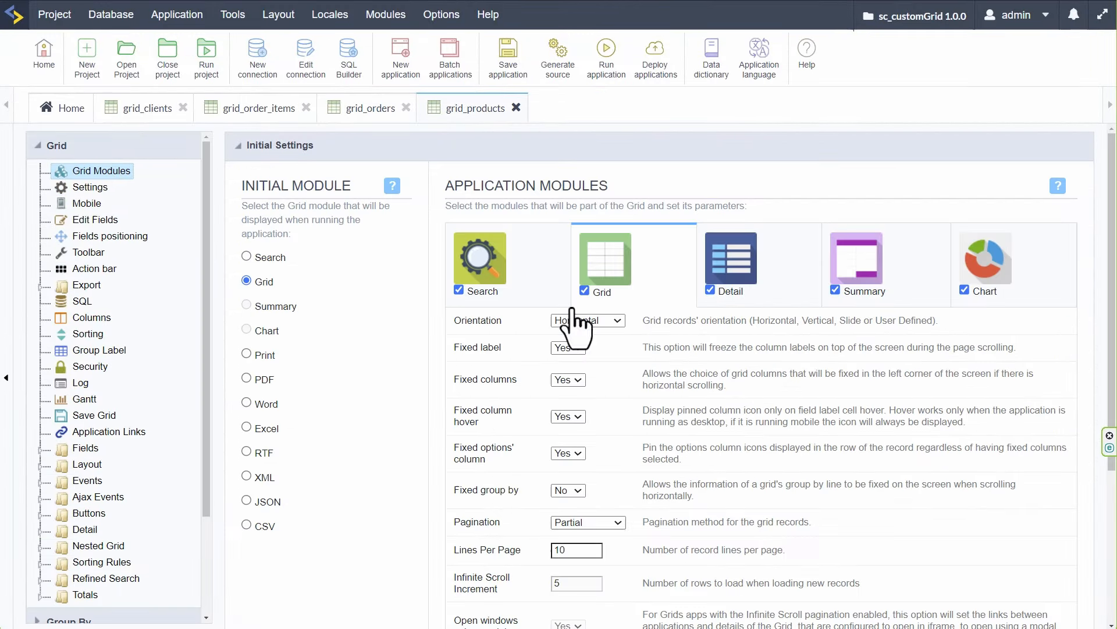
left_click(206, 77)
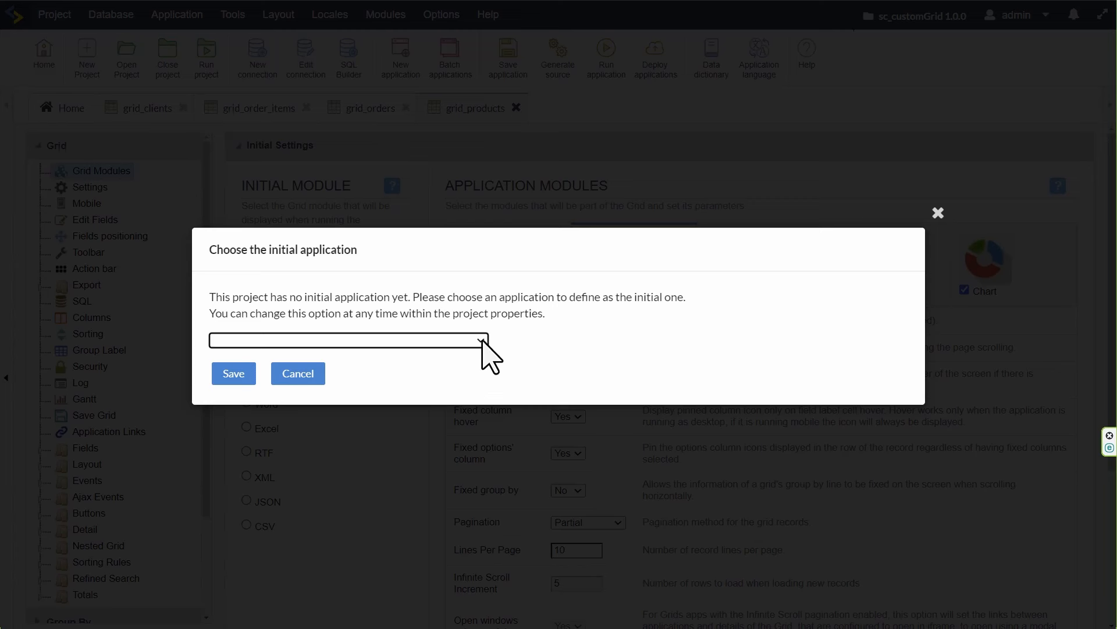
left_click(482, 342)
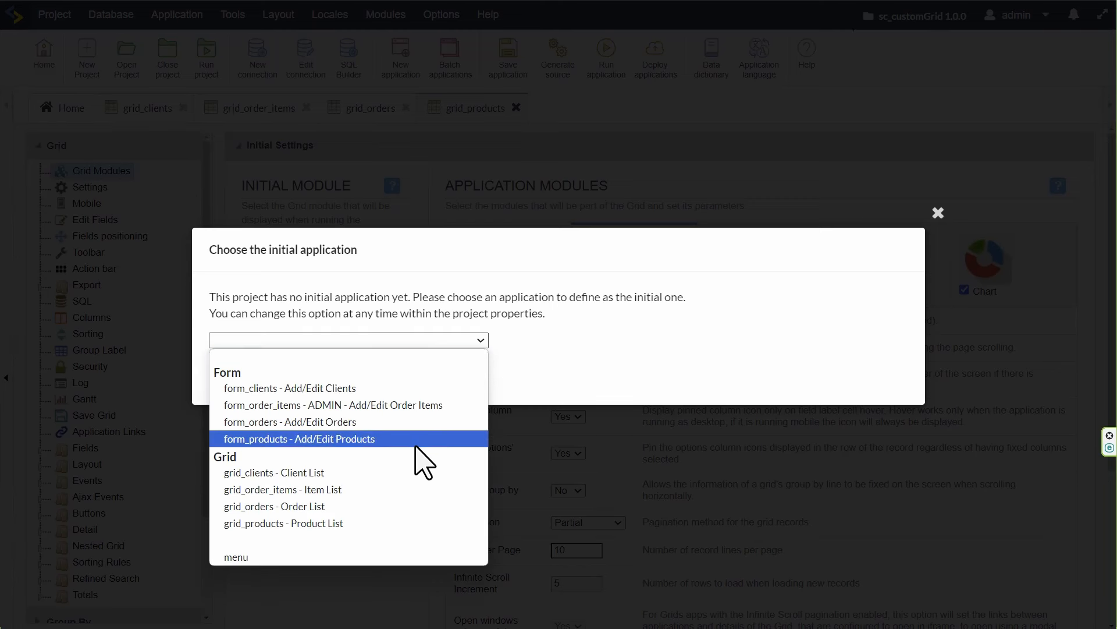
left_click(333, 558)
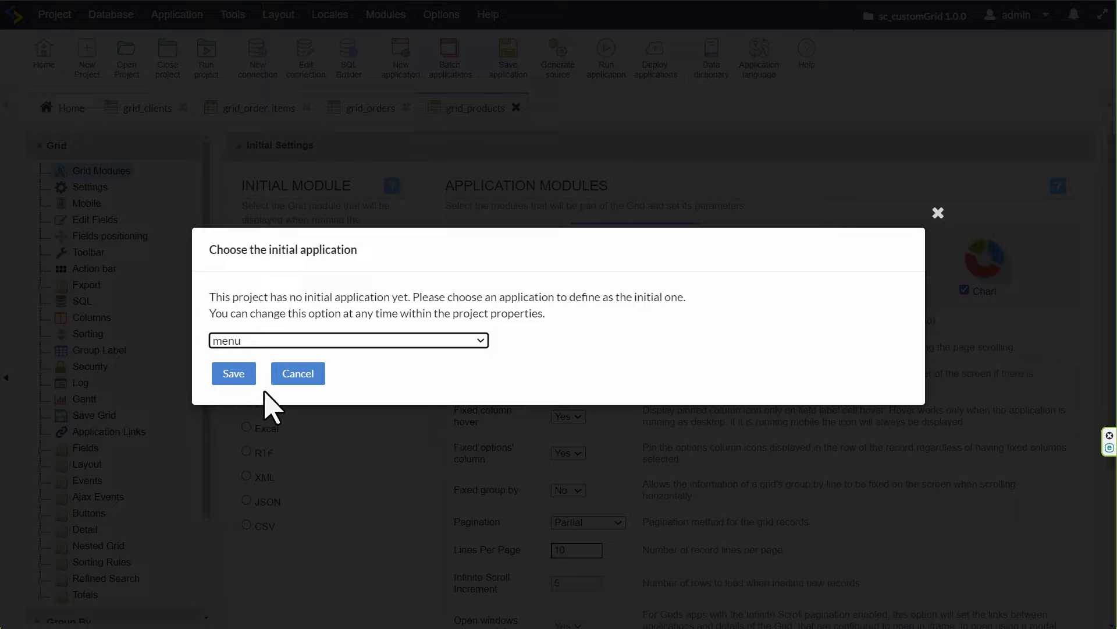
left_click(243, 380)
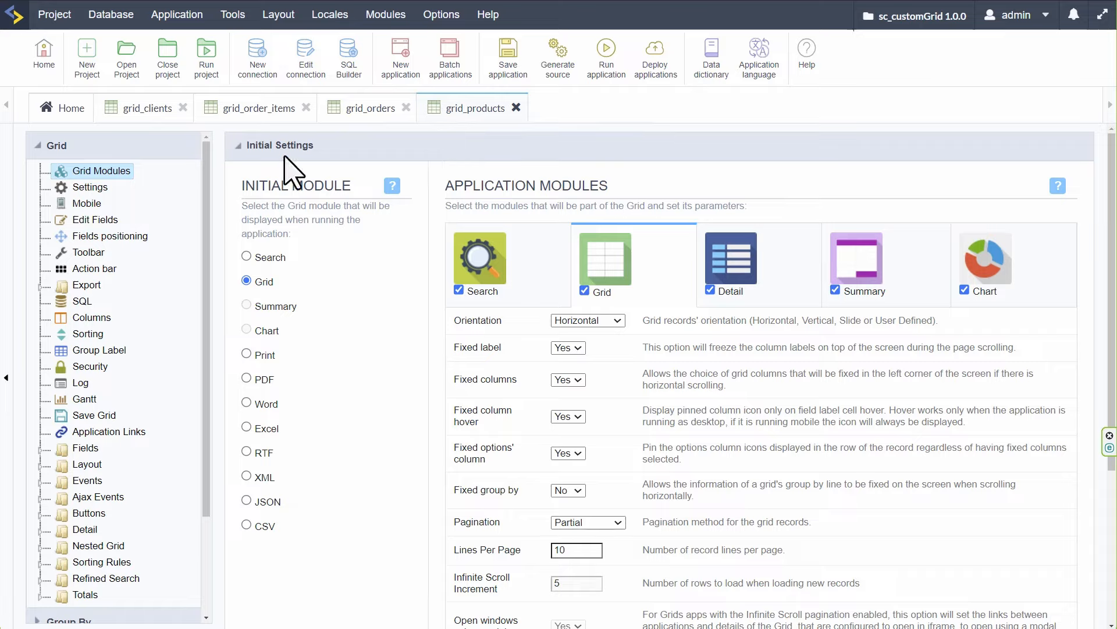
left_click(214, 82)
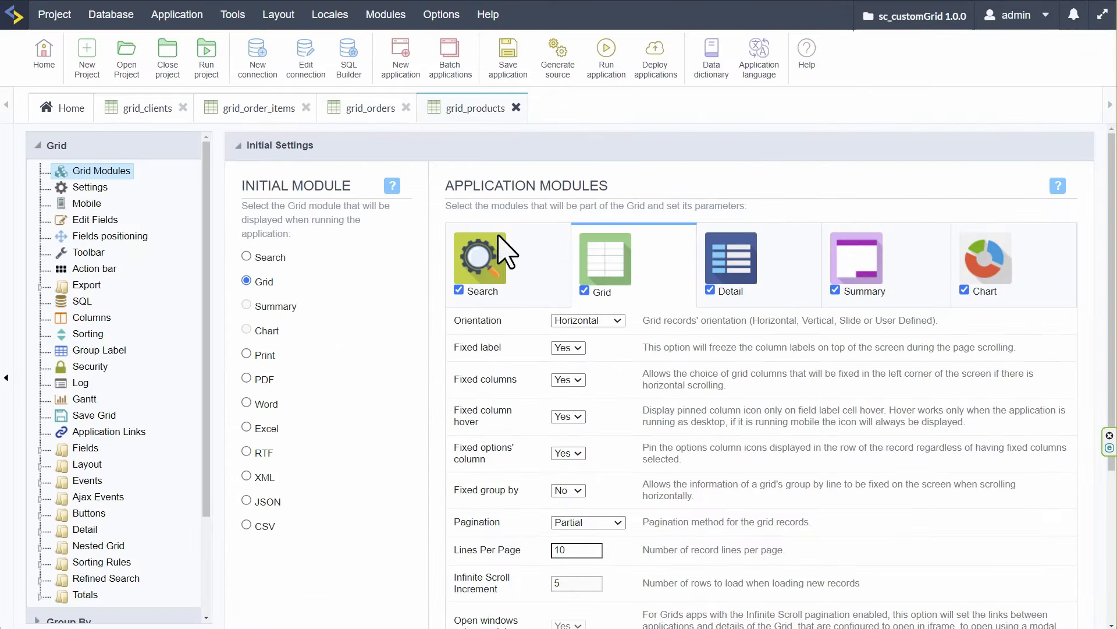
Disable the Search, Detail, Summary and Chart modules of grid_products, keeping only Grid
left_click(460, 289)
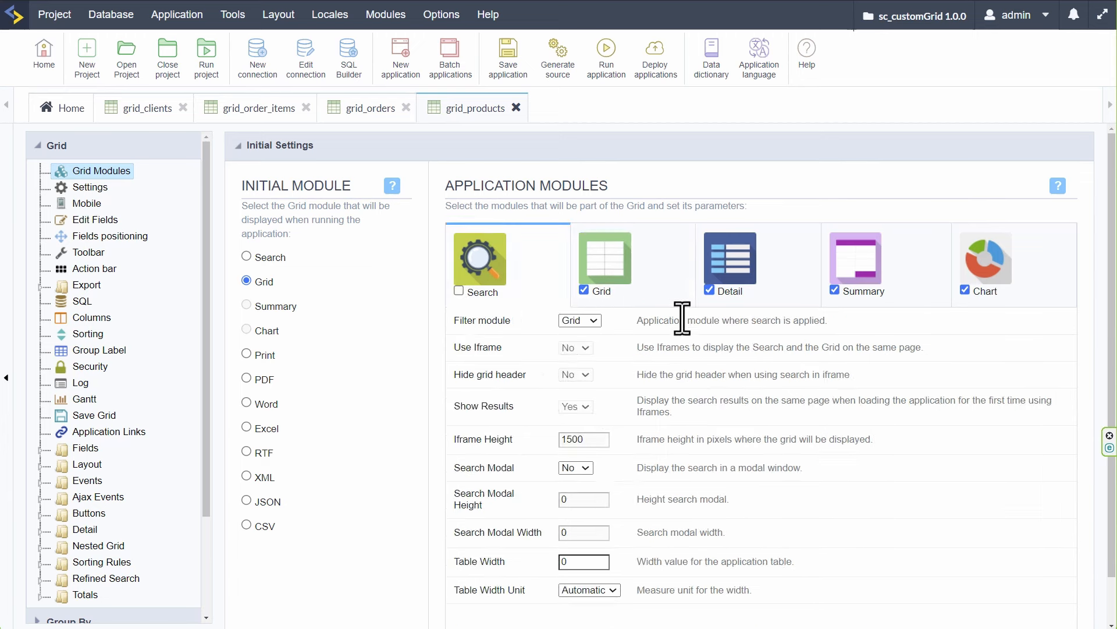
left_click(710, 290)
left_click(835, 289)
left_click(964, 289)
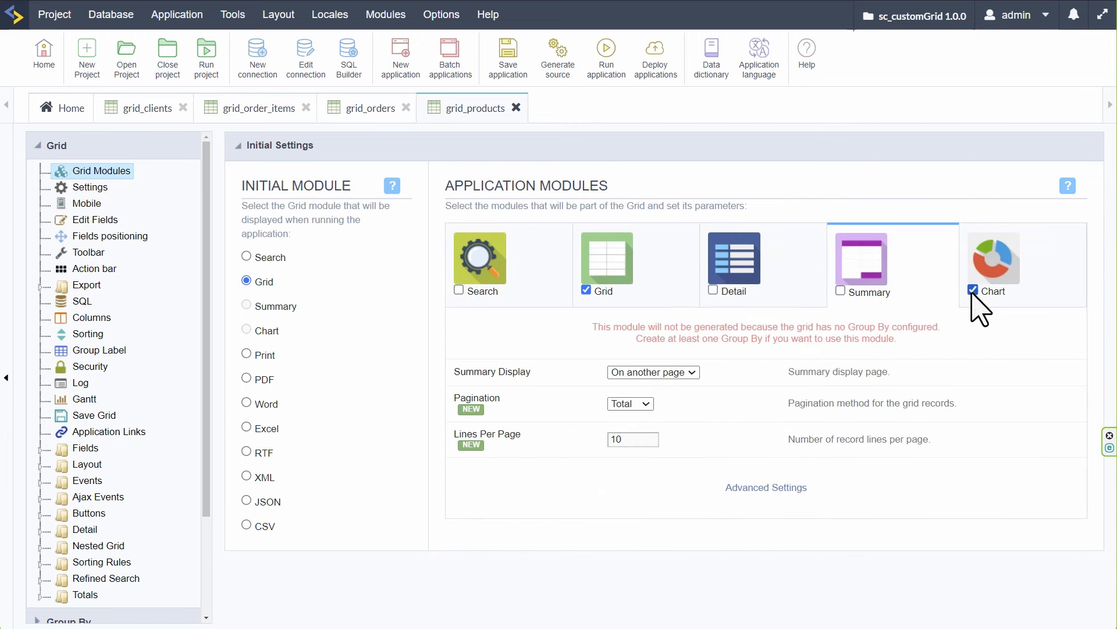
Set the Grid module's table width in grid_products to 100 with Percent as the unit, and save the application
left_click(635, 261)
scroll(618, 554, "down", 4)
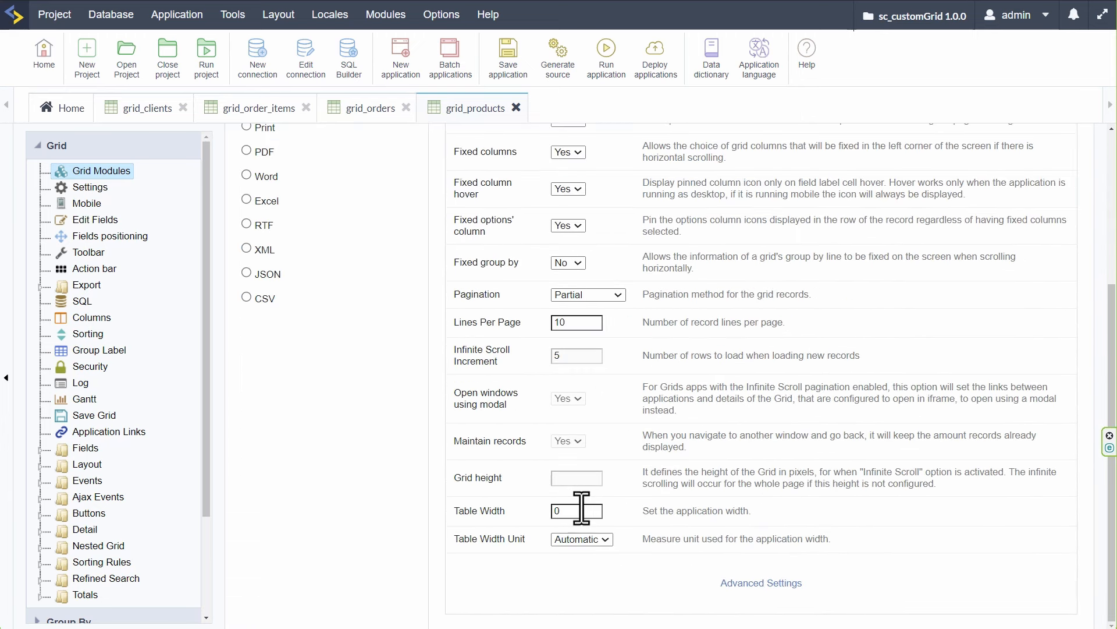
left_click(576, 510)
type("100")
left_click(603, 538)
left_click(585, 556)
left_click(508, 53)
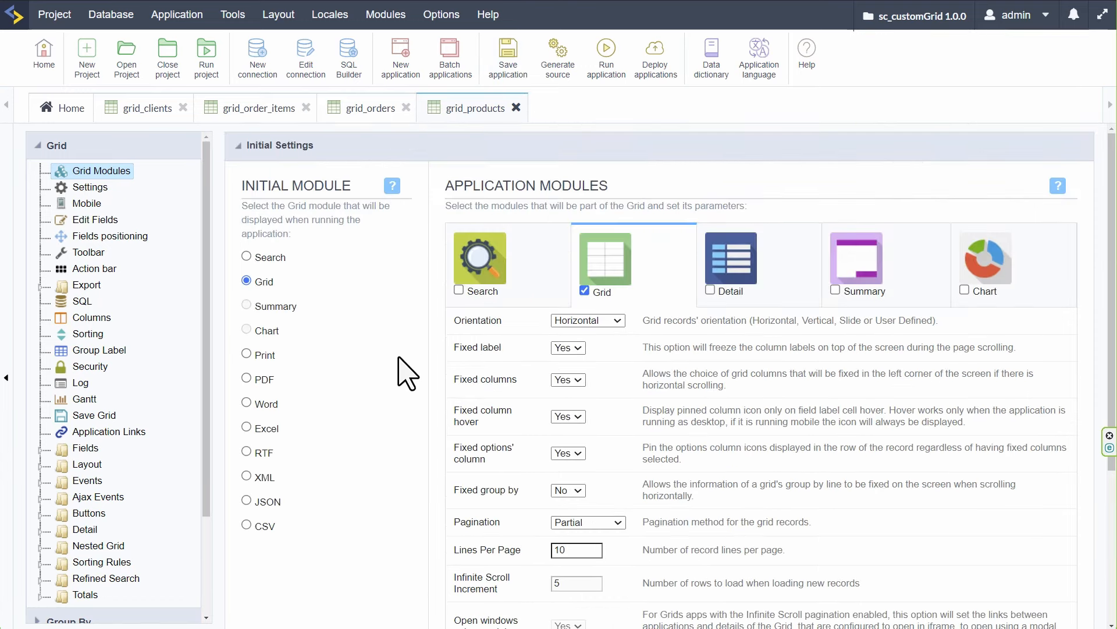
scroll(399, 373, "down", 4)
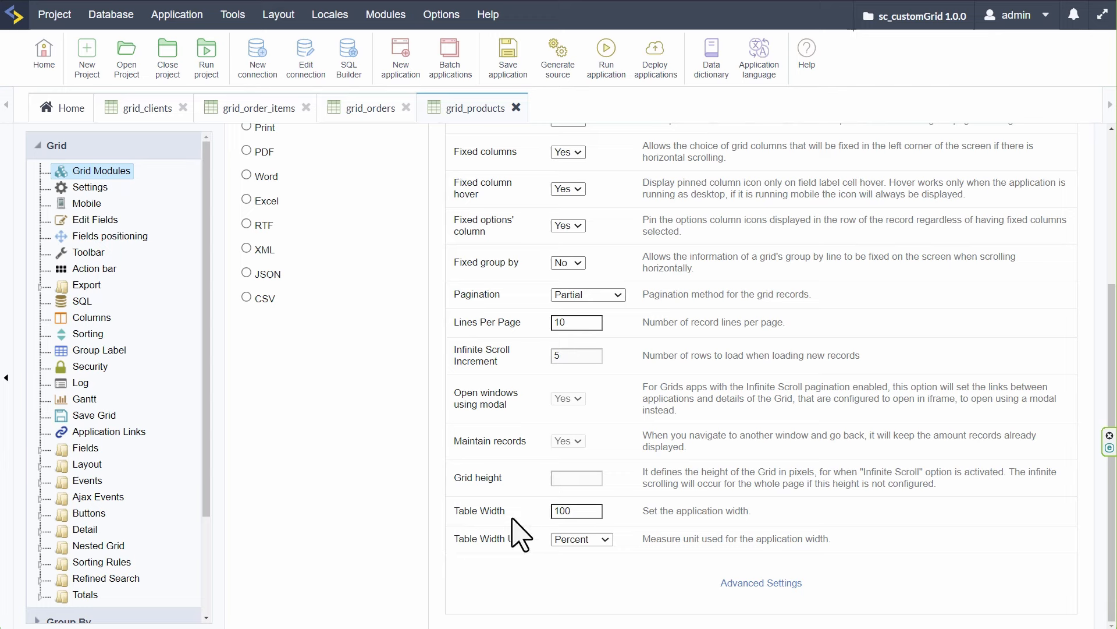
scroll(520, 534, "up", 4)
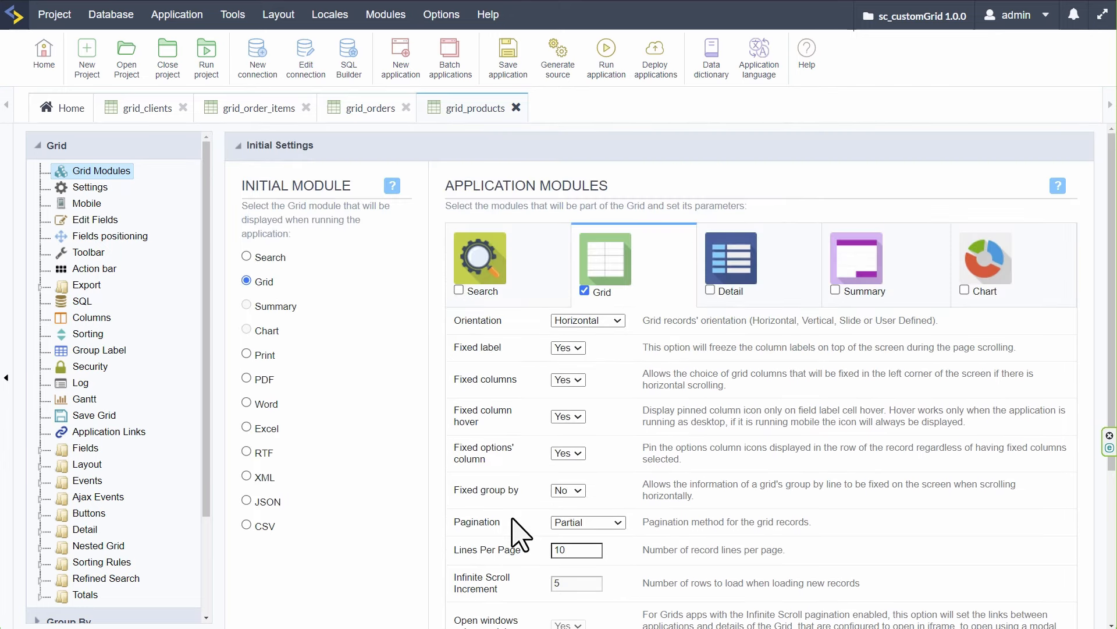
Set the vertical alignment of grid_products to Top and run the grid to check its layout, closing it again
left_click(588, 51)
left_click(87, 192)
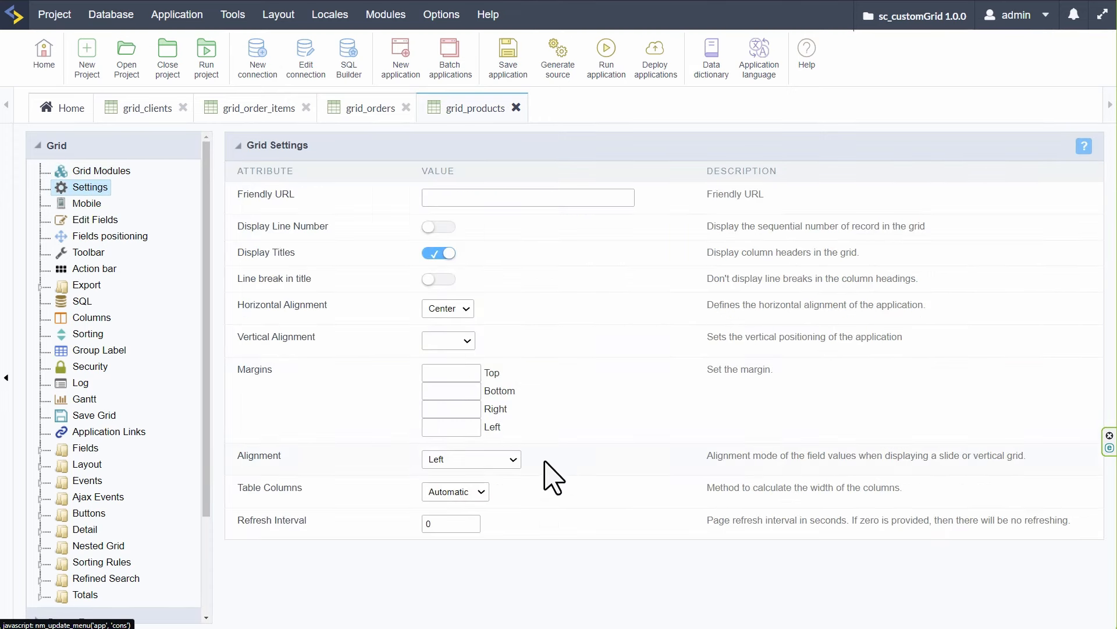
left_click(446, 343)
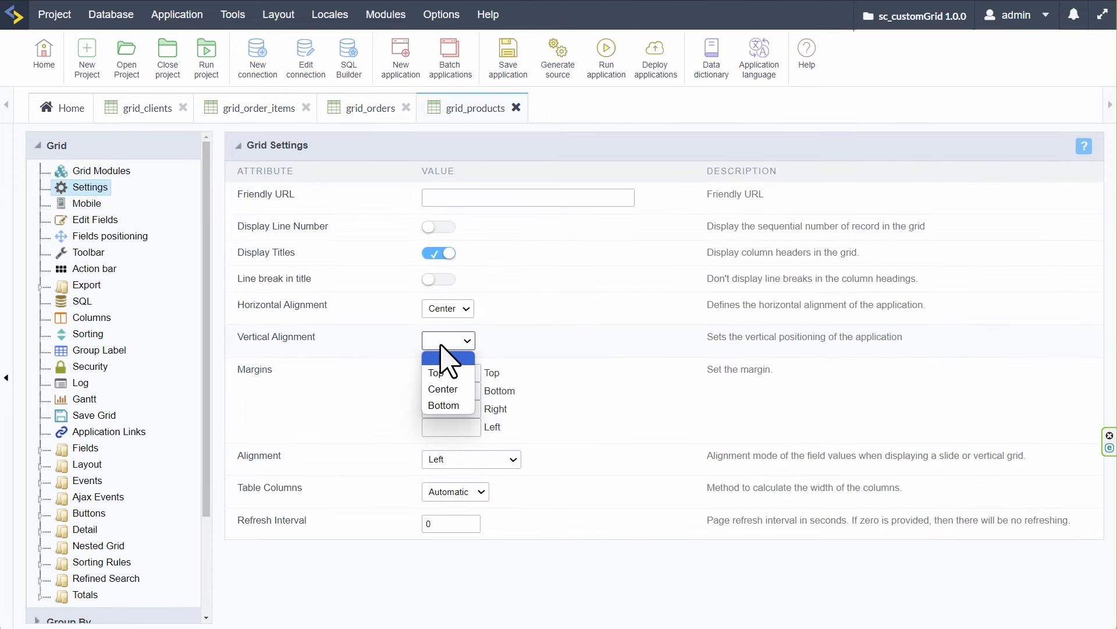
left_click(463, 372)
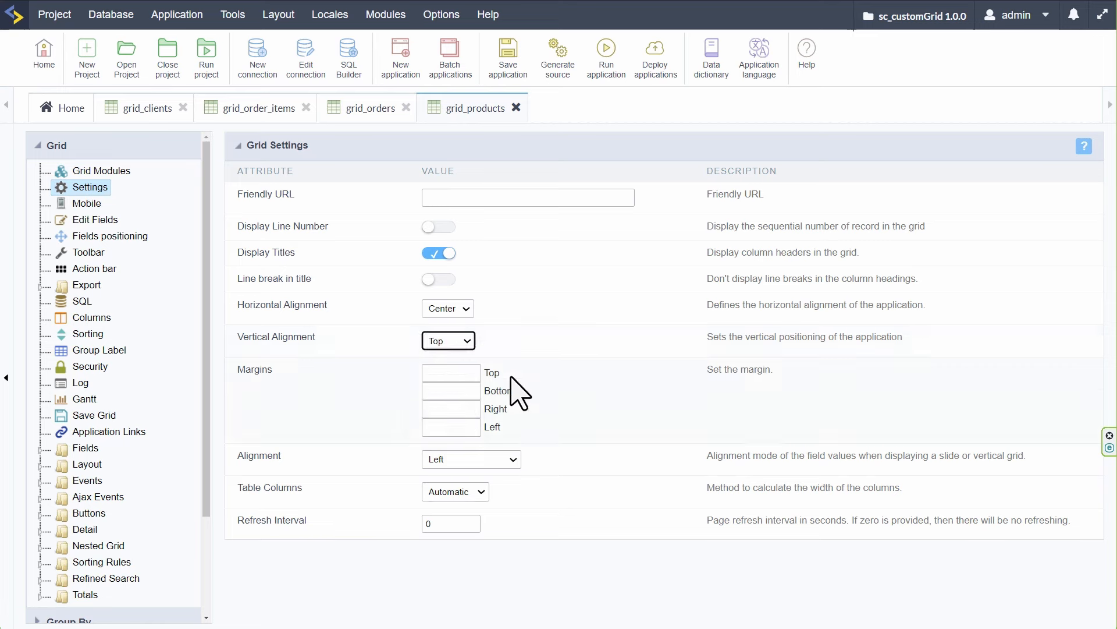
left_click(606, 59)
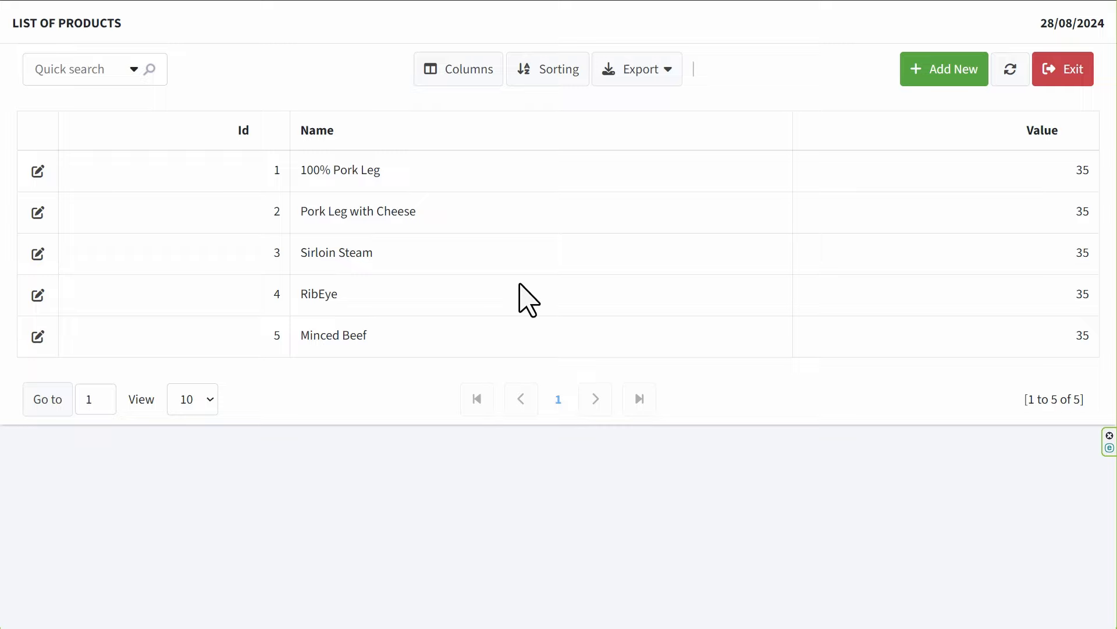
left_click(437, 1)
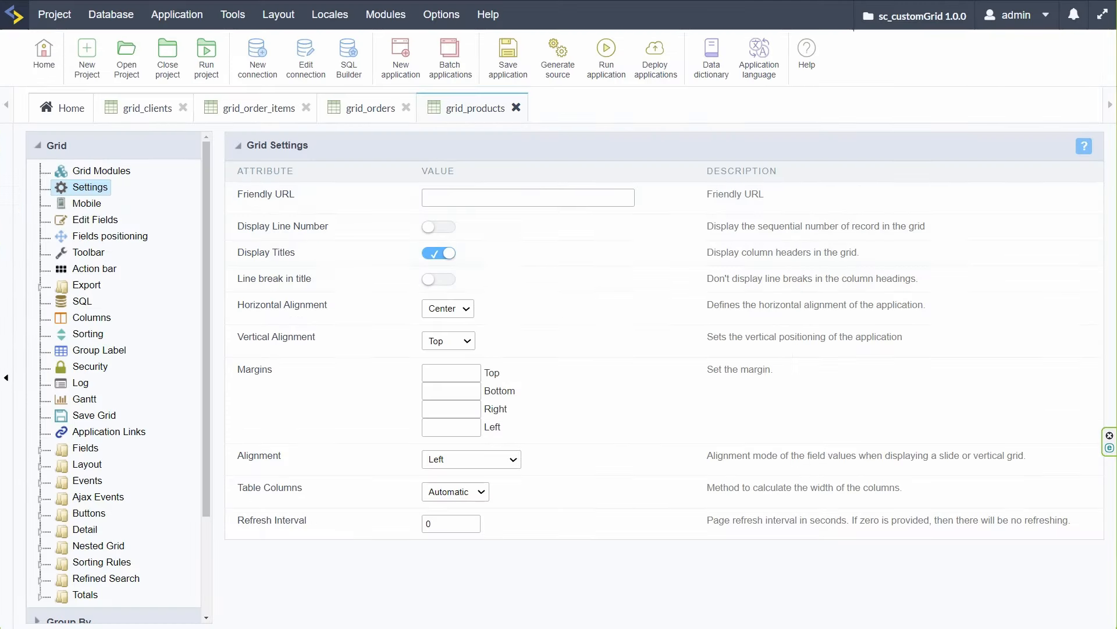
Switch to grid_orders and disable its Search, Detail, Summary and Chart modules
left_click(370, 111)
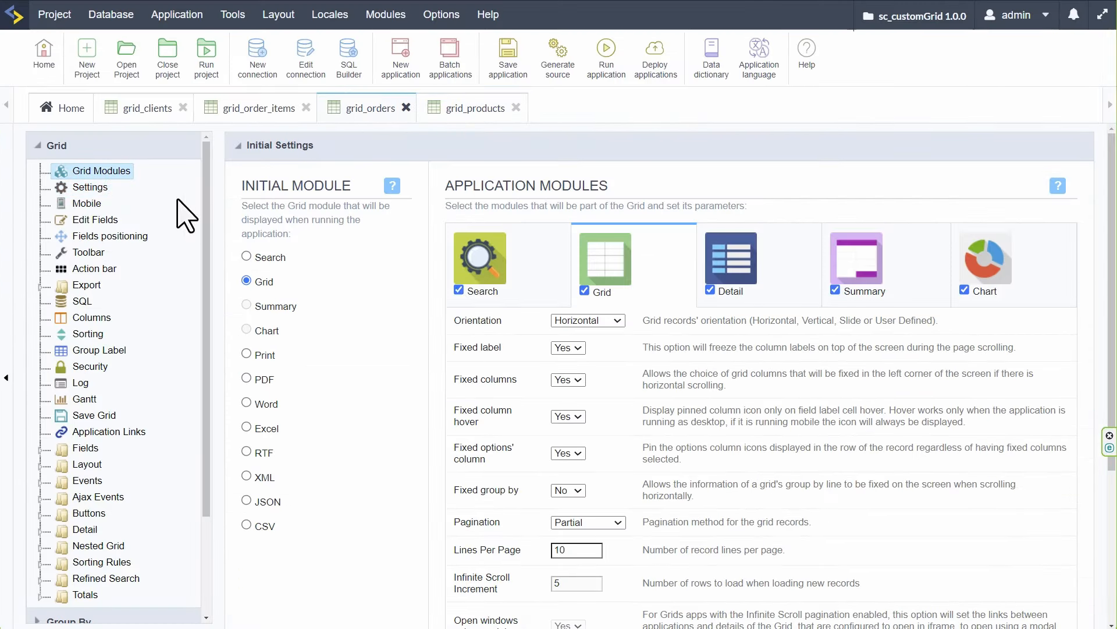
left_click(723, 294)
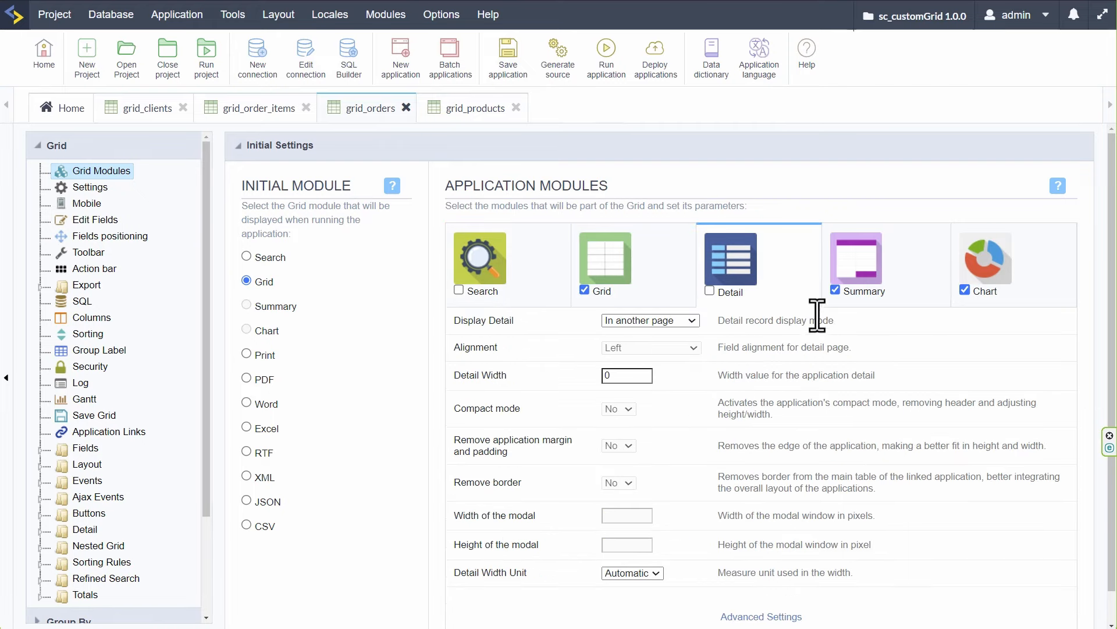
left_click(848, 291)
left_click(983, 291)
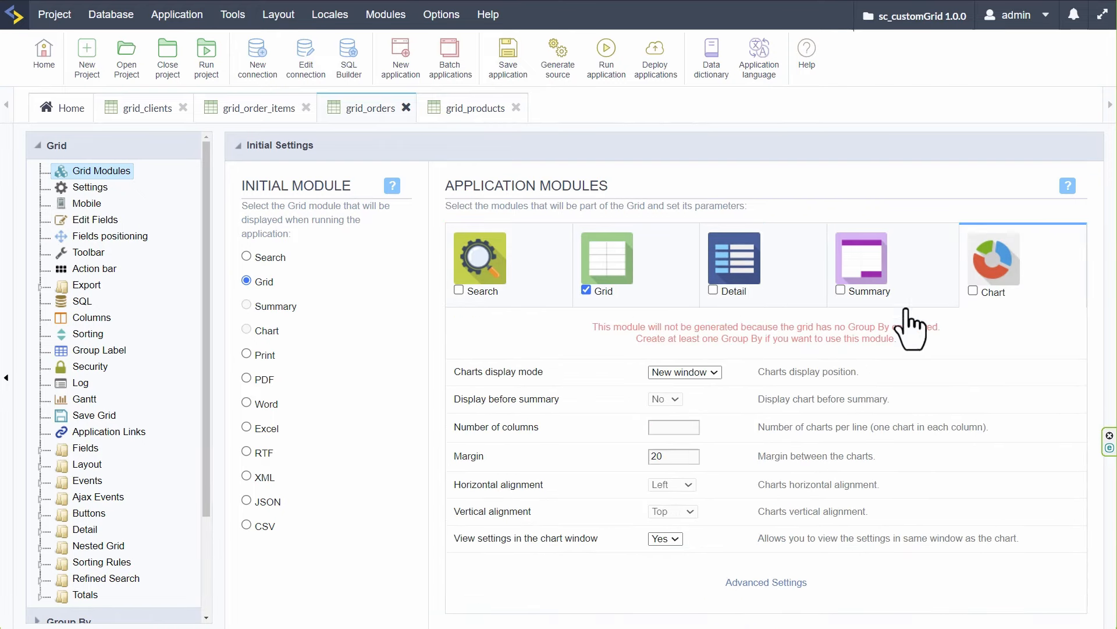
Set the Grid module's table width in grid_orders to 100 with Percent as the unit
left_click(669, 269)
scroll(1043, 599, "down", 4)
left_click(573, 512)
type("1")
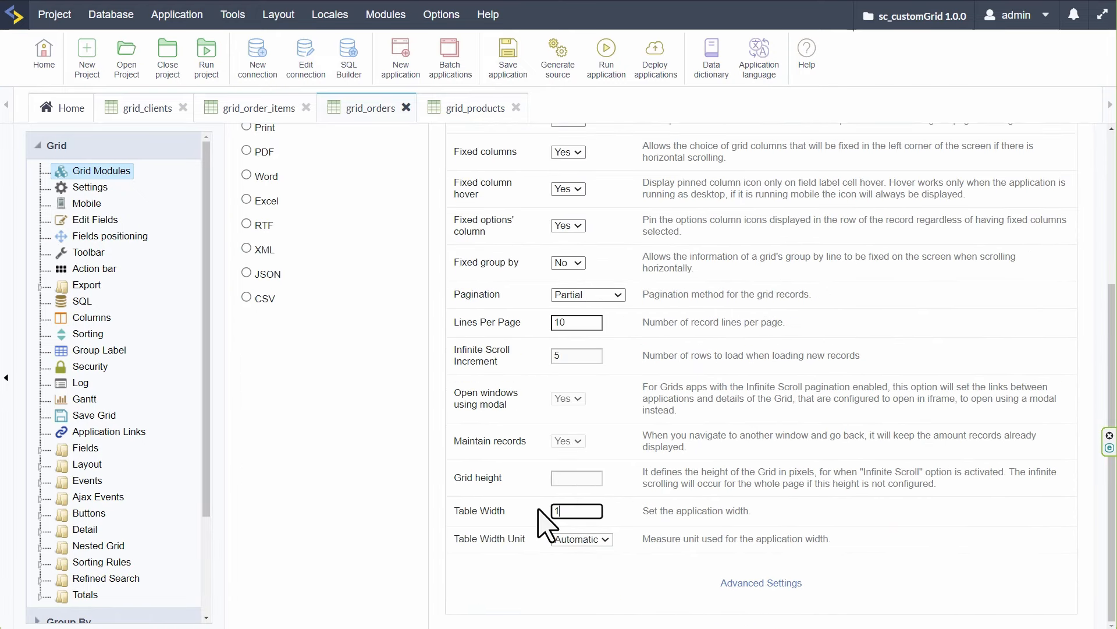
type("00")
left_click(582, 539)
left_click(590, 561)
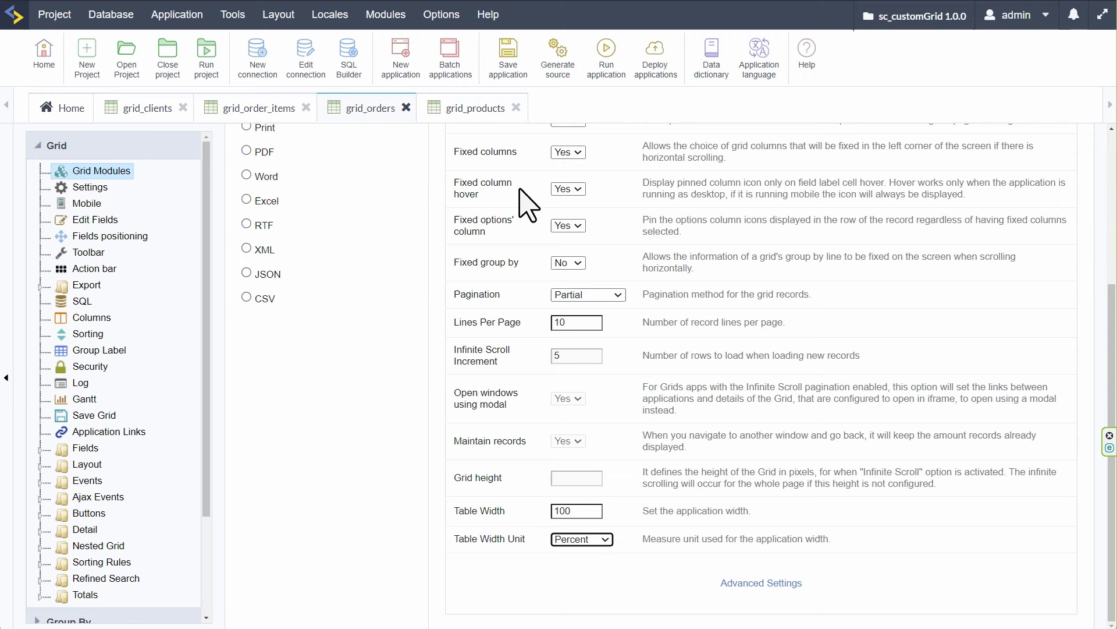
Set the vertical alignment of grid_orders to Top and save the application
left_click(87, 187)
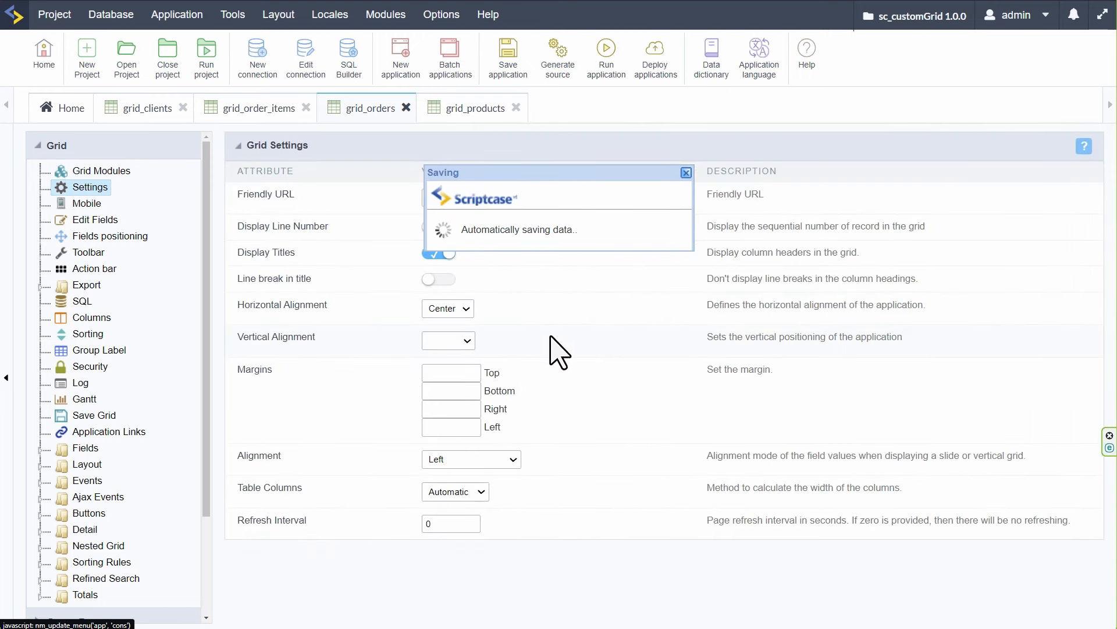
left_click(465, 342)
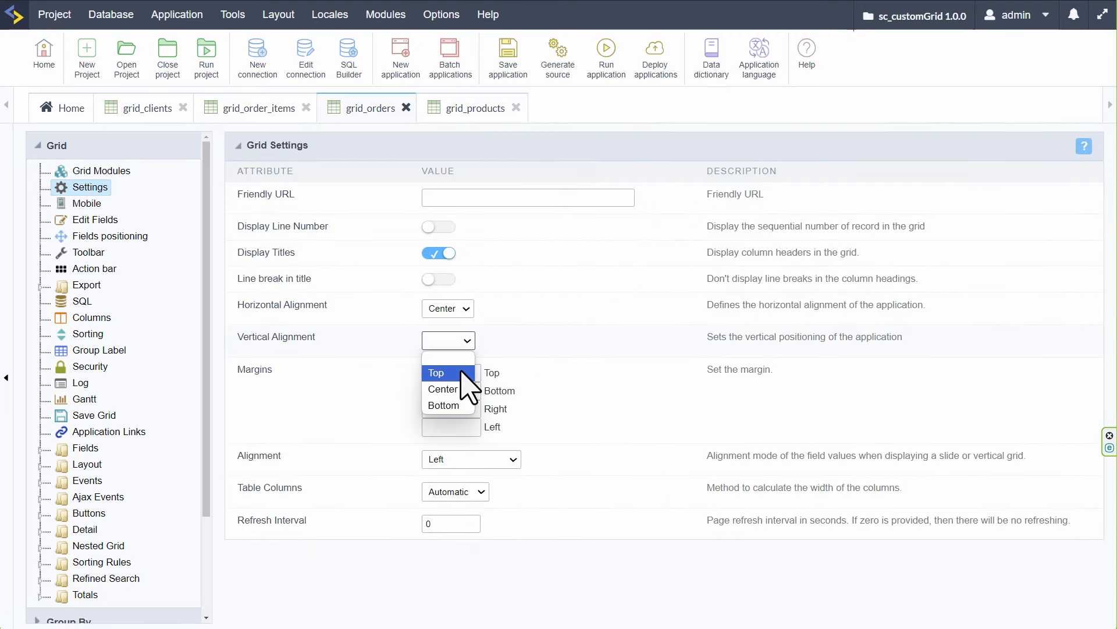
left_click(463, 372)
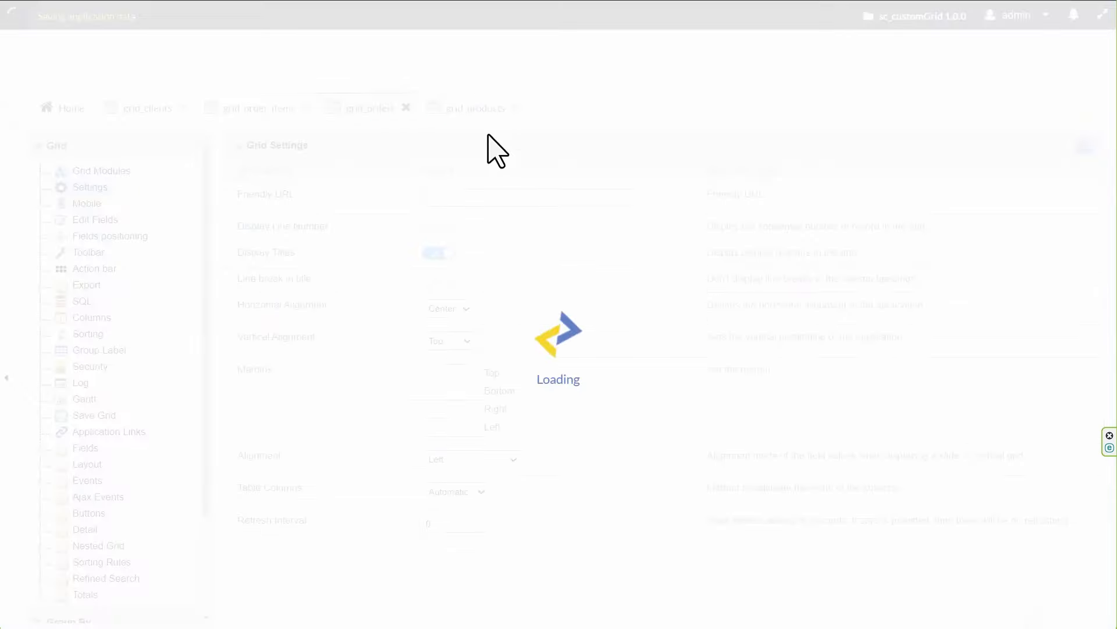
left_click(454, 17)
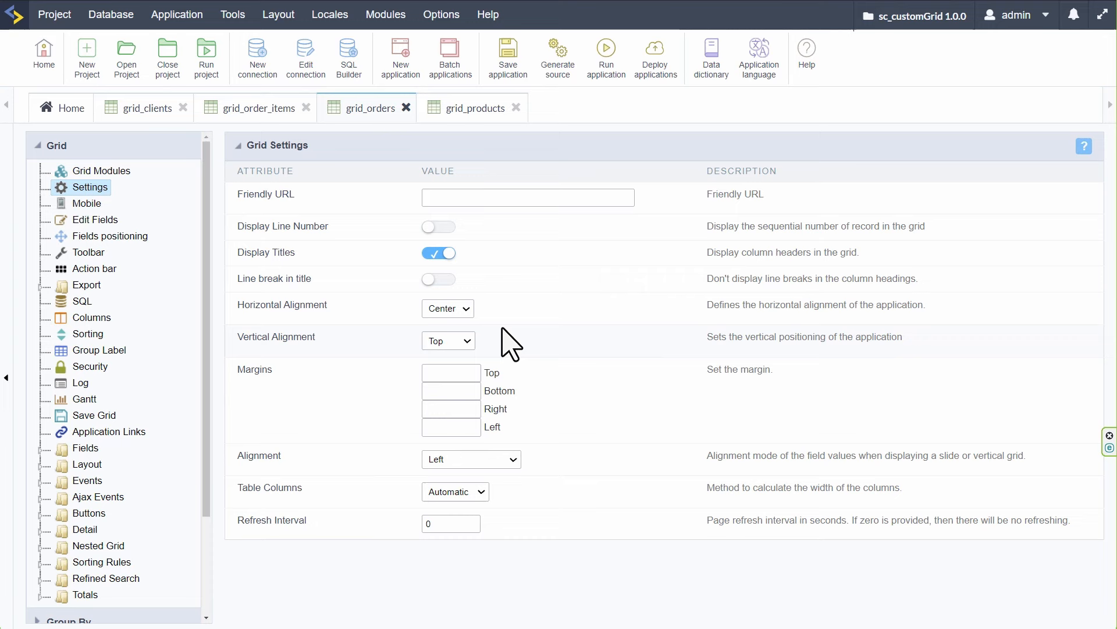
left_click(508, 50)
Switch to grid_order_items and disable its Search, Detail, Summary and Chart modules
left_click(248, 109)
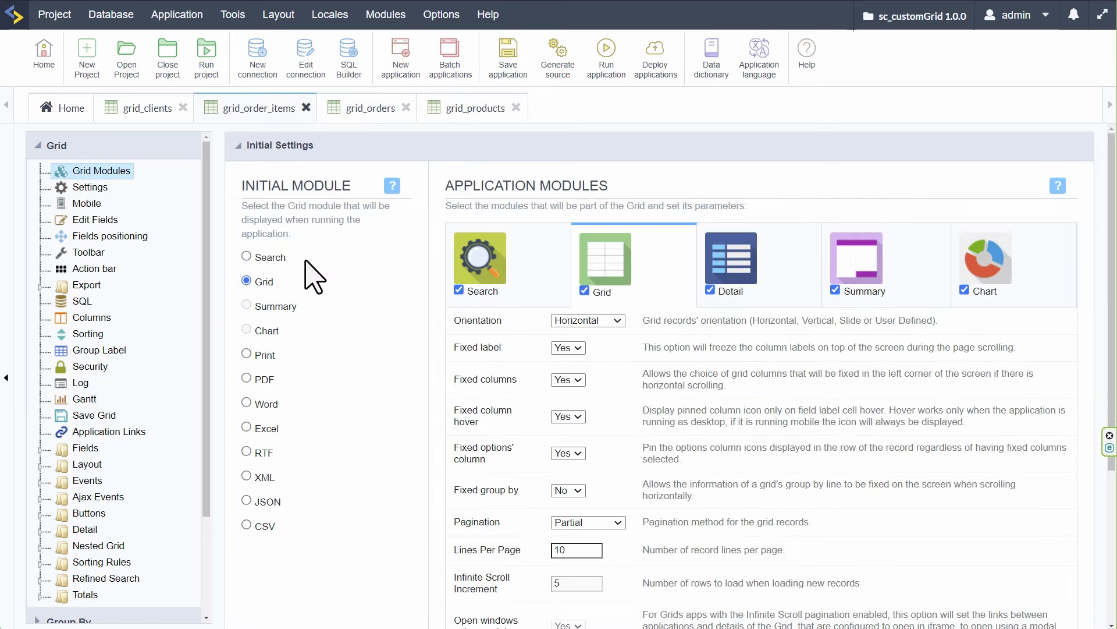
left_click(458, 290)
left_click(710, 289)
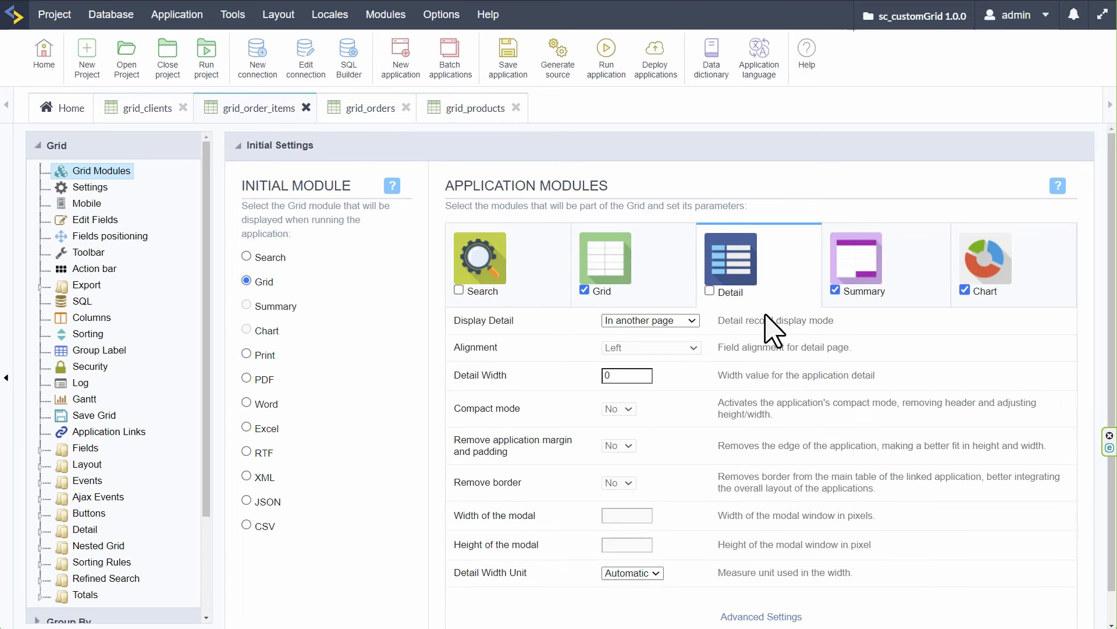
left_click(836, 290)
left_click(973, 289)
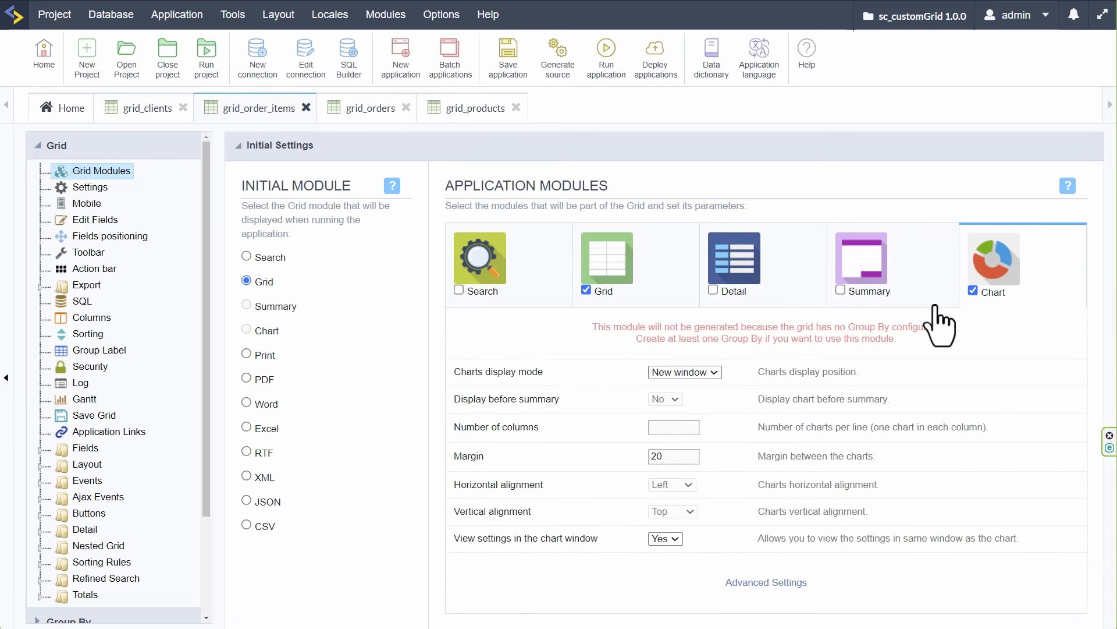
Set the Grid module's table width in grid_order_items to 100 with Percent as the unit
left_click(670, 291)
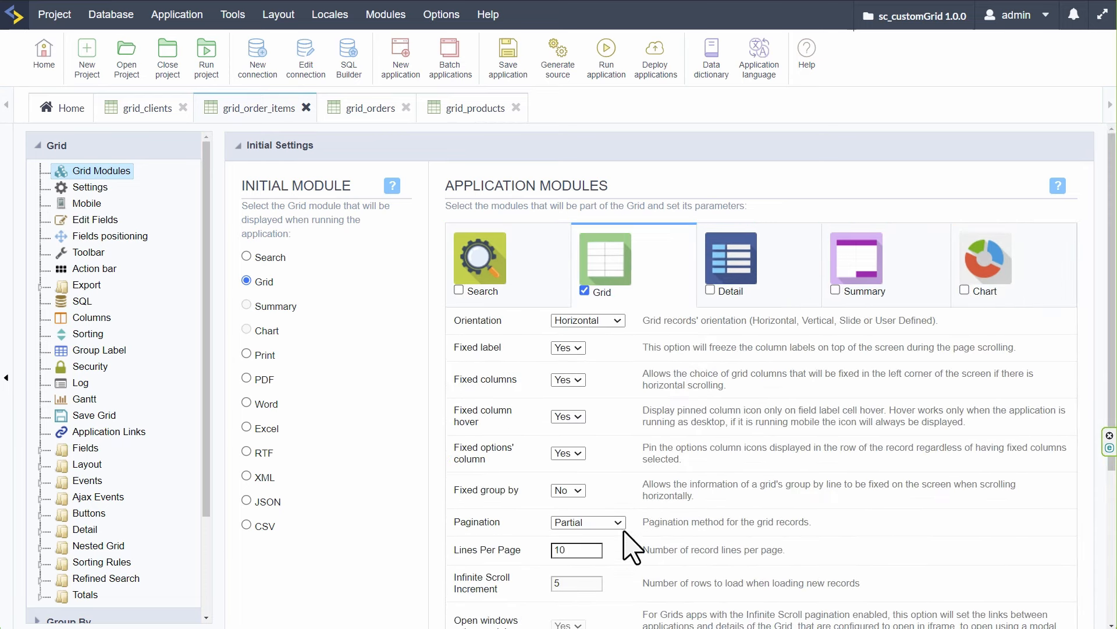
scroll(617, 582, "down", 5)
left_click(572, 512)
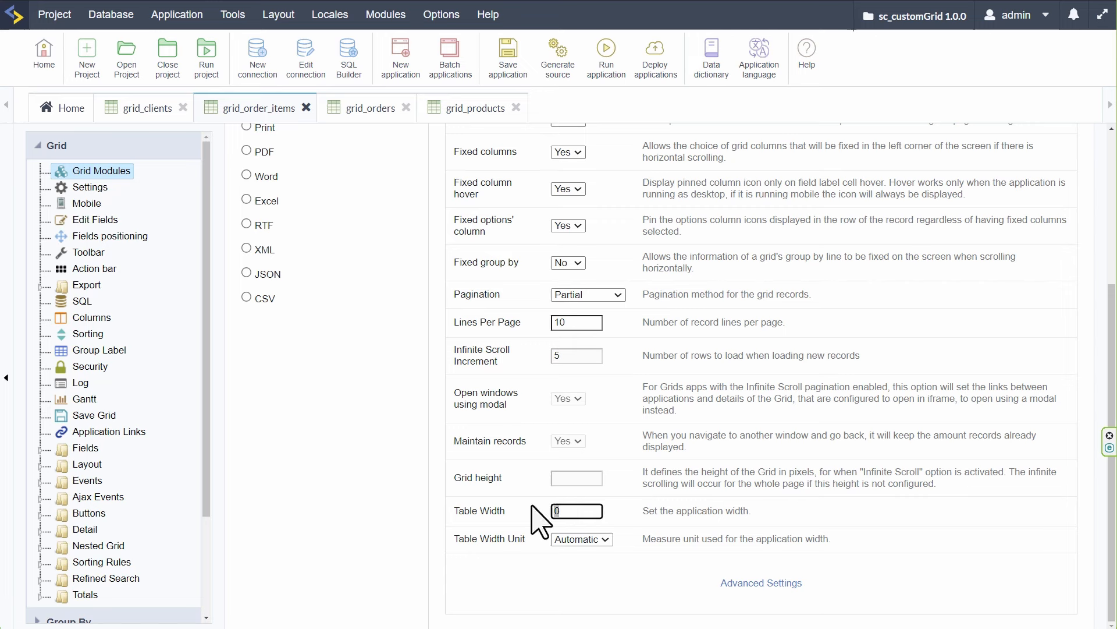
type("100")
left_click(582, 539)
left_click(570, 566)
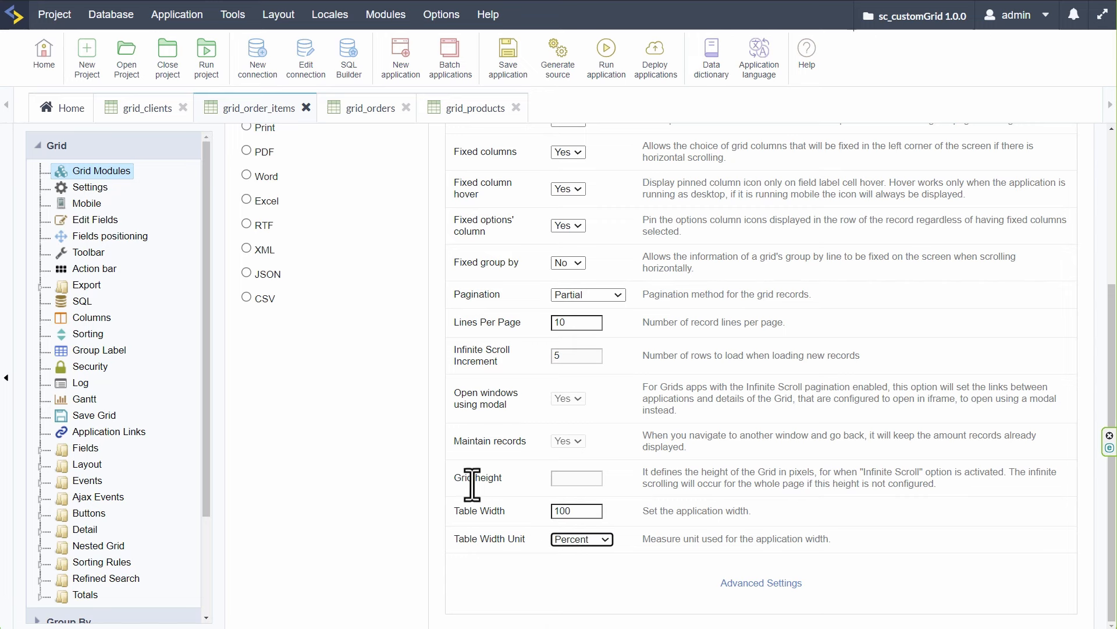
Set the vertical alignment of grid_order_items to Top in its grid settings
left_click(88, 190)
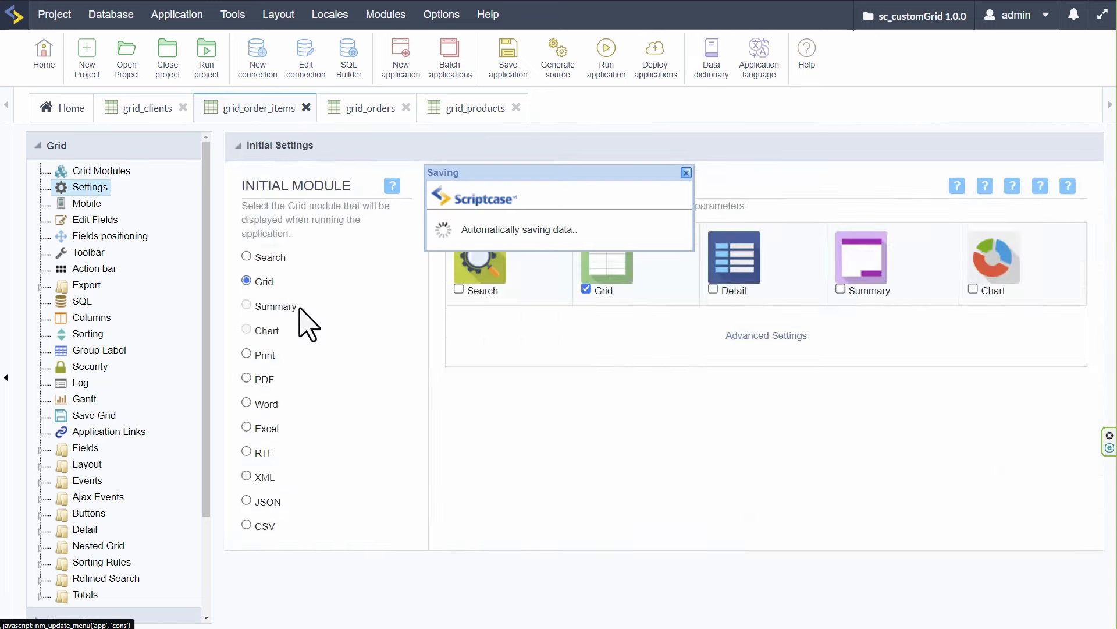
left_click(466, 342)
left_click(463, 373)
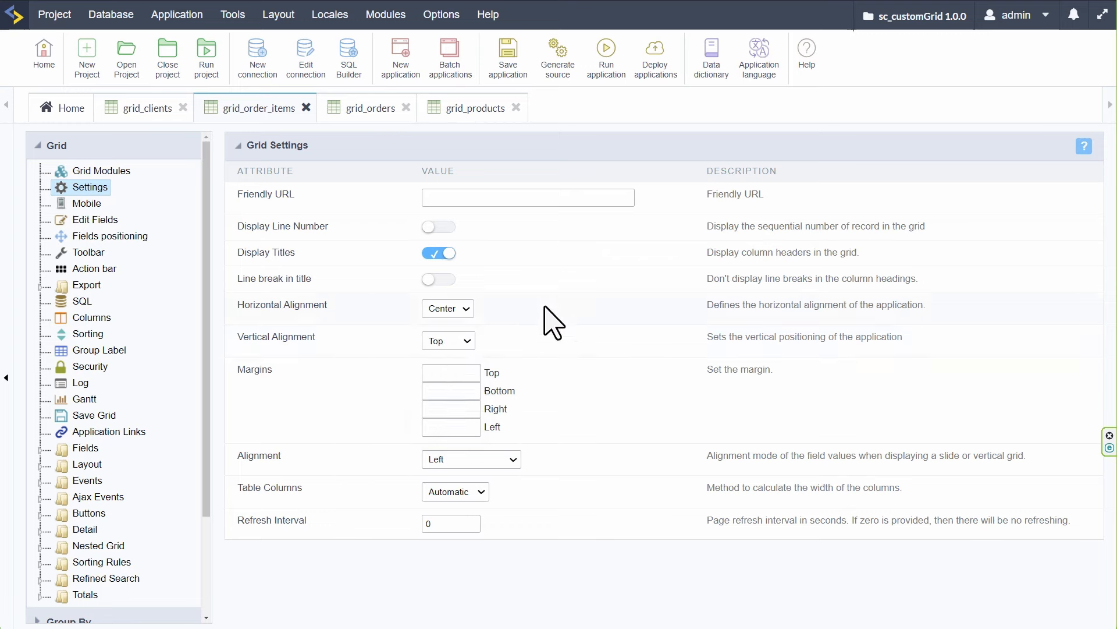
Save grid_order_items, and disable the Search, Detail, Summary and Chart modules in grid_clients
left_click(514, 63)
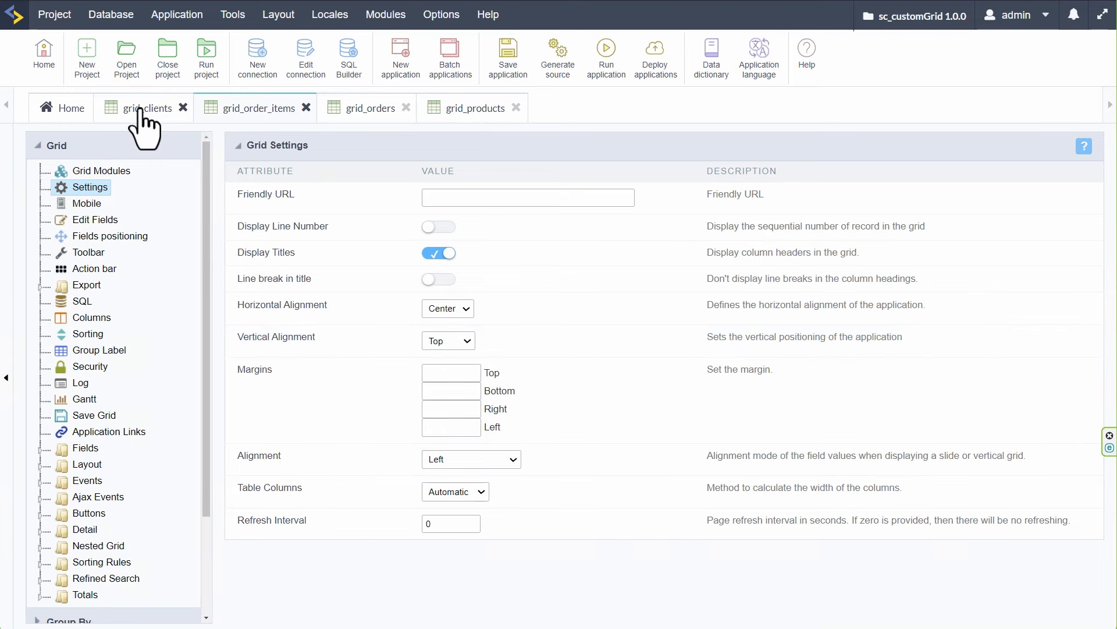
left_click(140, 110)
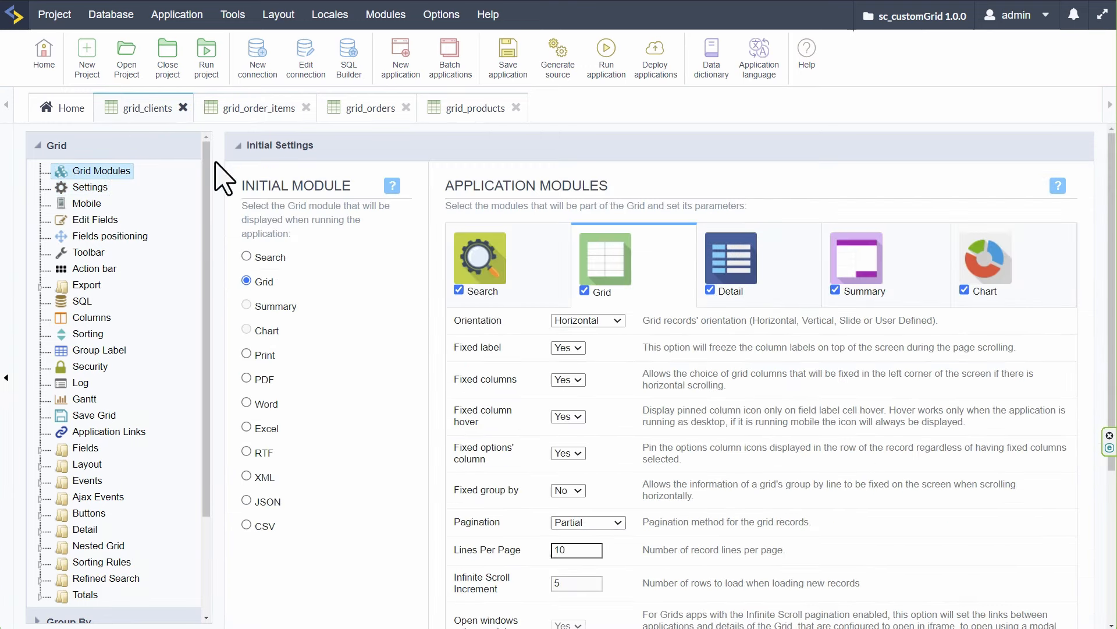
left_click(459, 291)
left_click(710, 289)
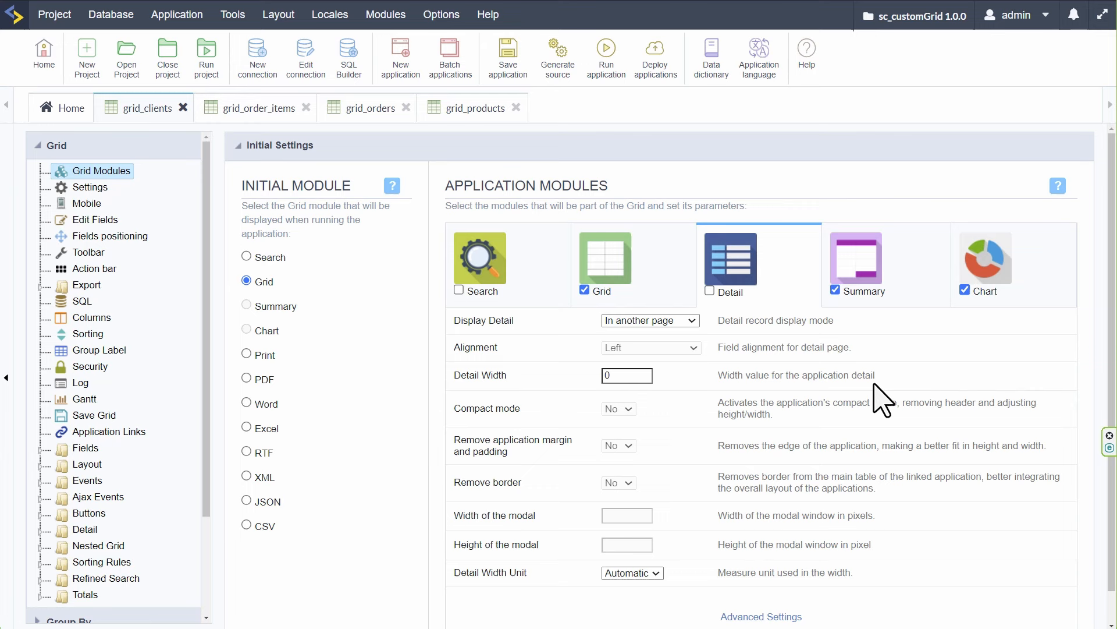
left_click(834, 290)
left_click(973, 289)
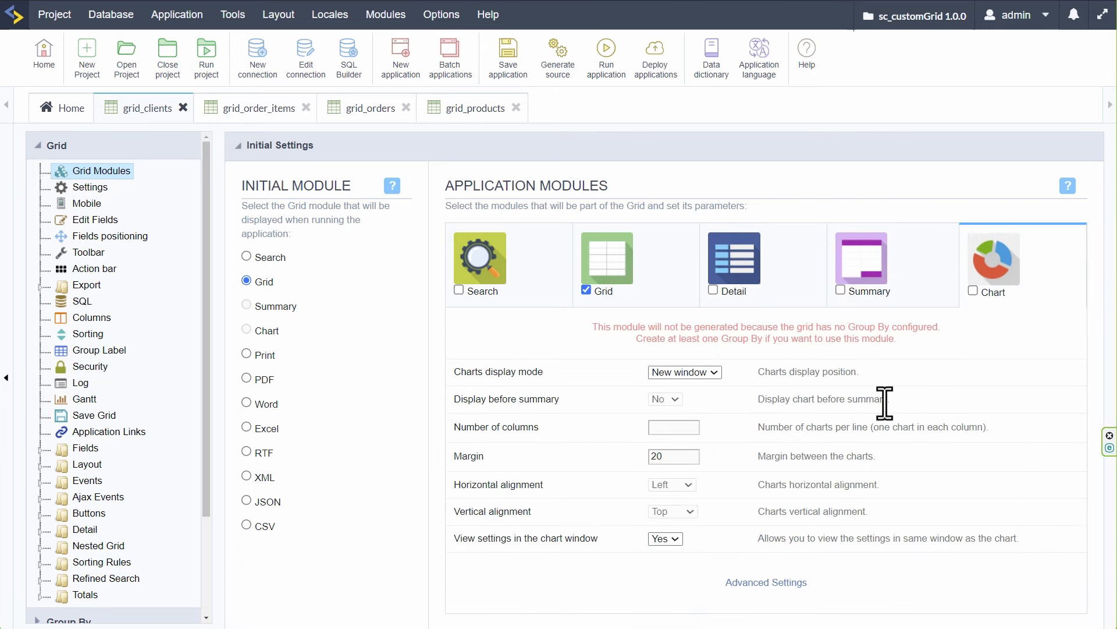
Set the Grid module's table width in grid_clients to 100 with Percent as the unit
left_click(636, 291)
scroll(643, 378, "down", 4)
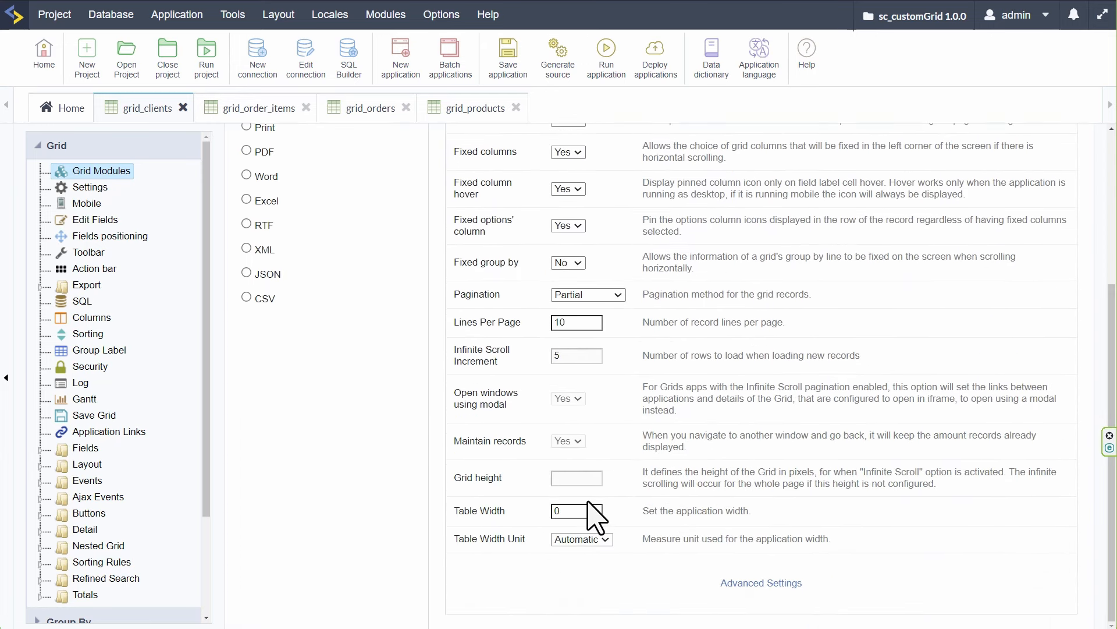
left_click(579, 510)
left_click_drag(579, 510, 518, 521)
type("100")
left_click(582, 539)
left_click(586, 555)
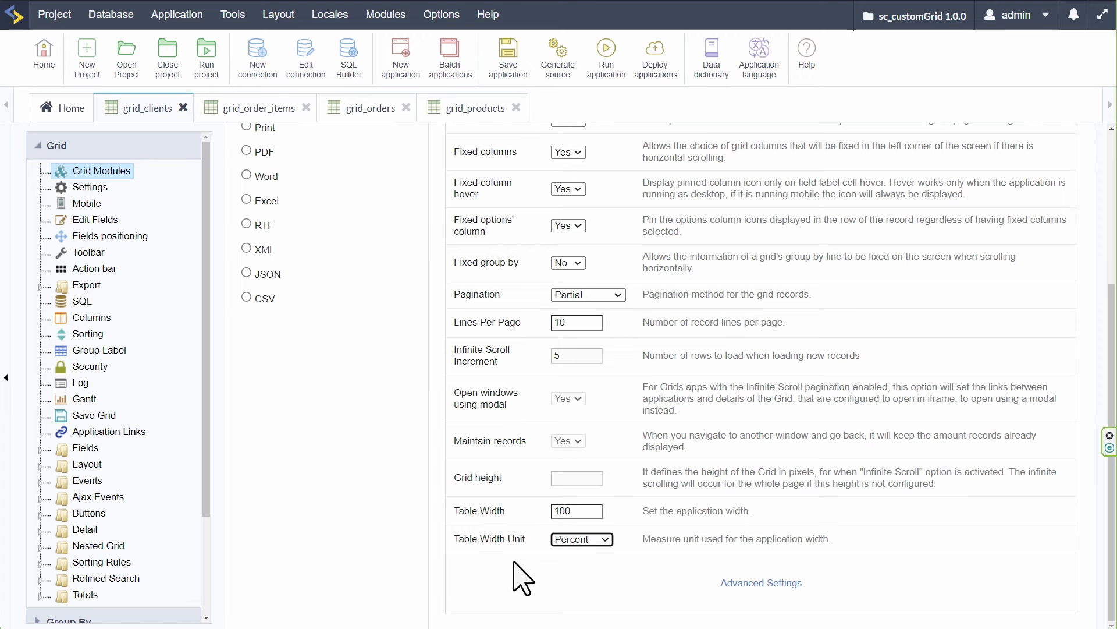
Set the vertical alignment of grid_clients to Top in its grid settings
left_click(85, 188)
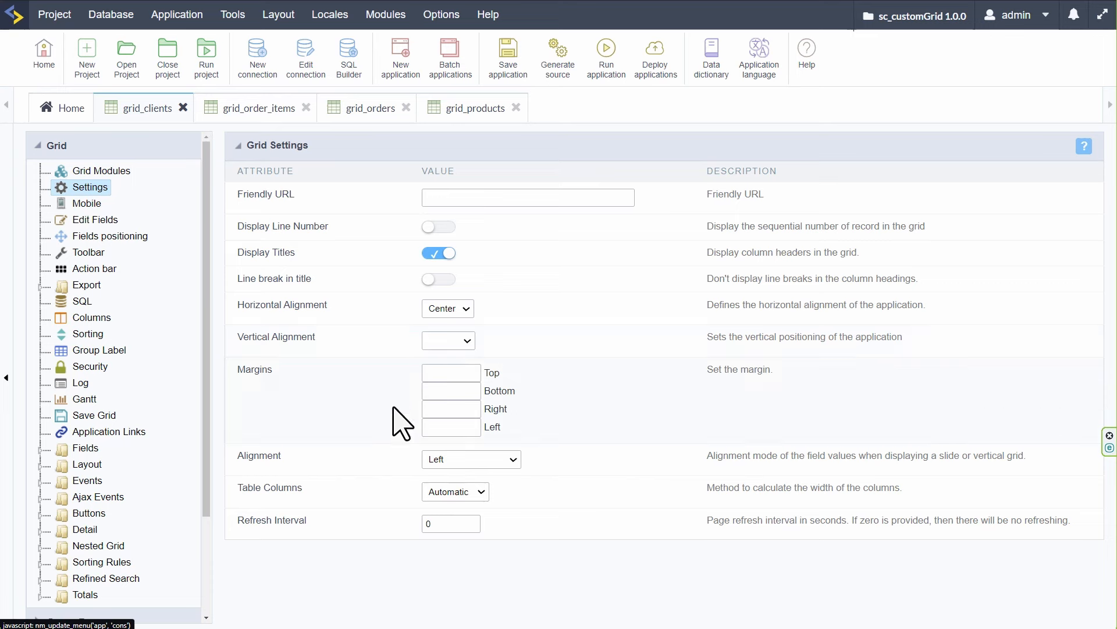
left_click(448, 341)
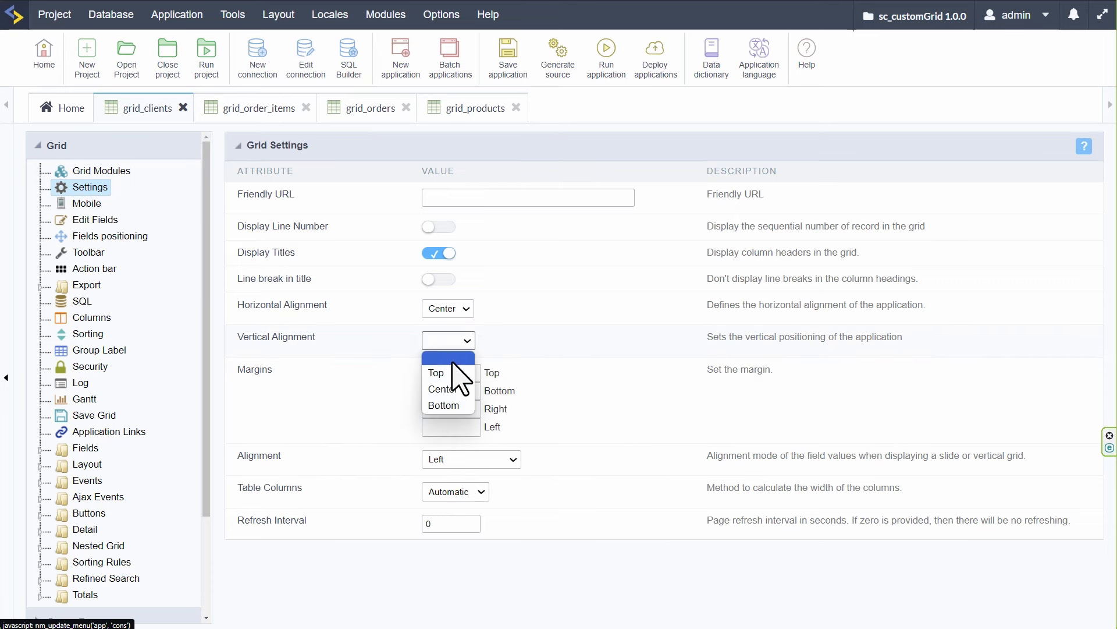
left_click(456, 373)
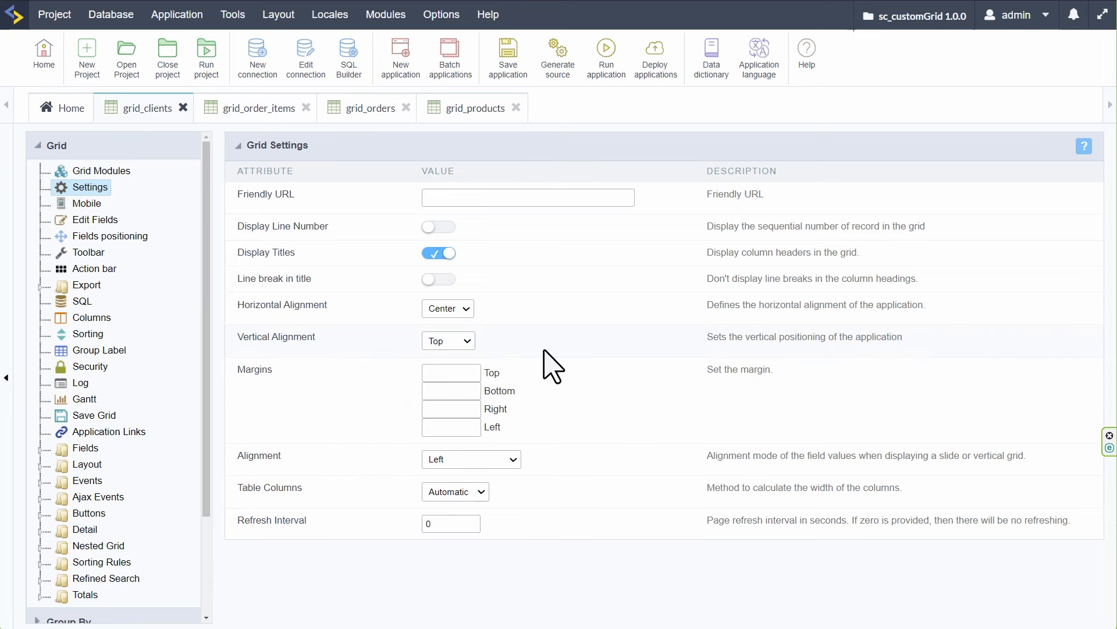
Run the application and check the Orders, Products and Clients pages from the menu
left_click(605, 69)
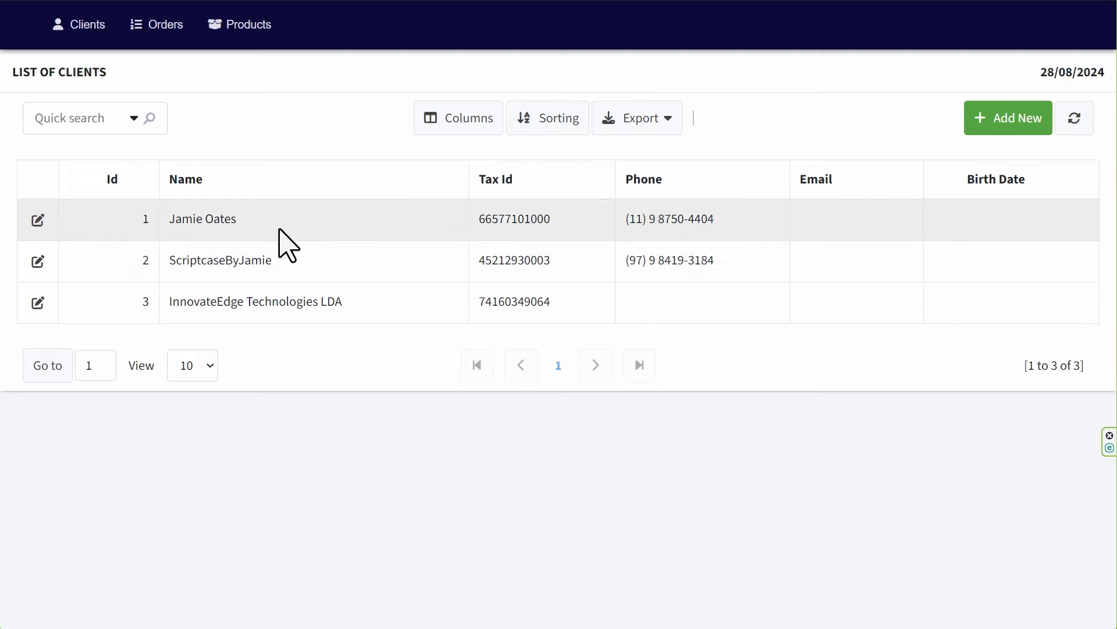
left_click(173, 36)
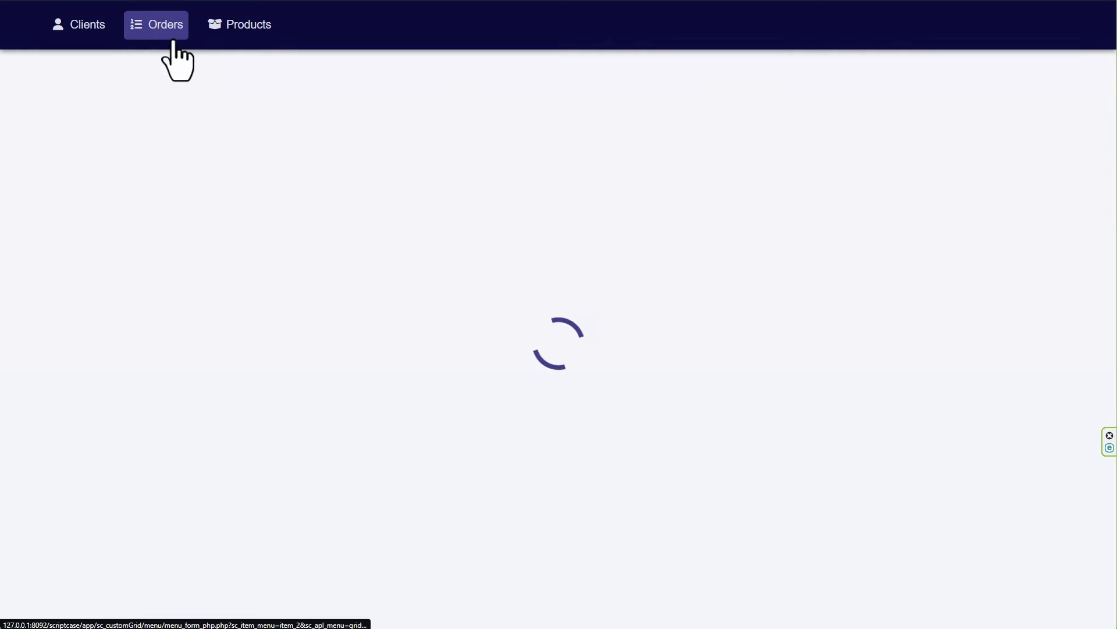
left_click(241, 32)
left_click(78, 30)
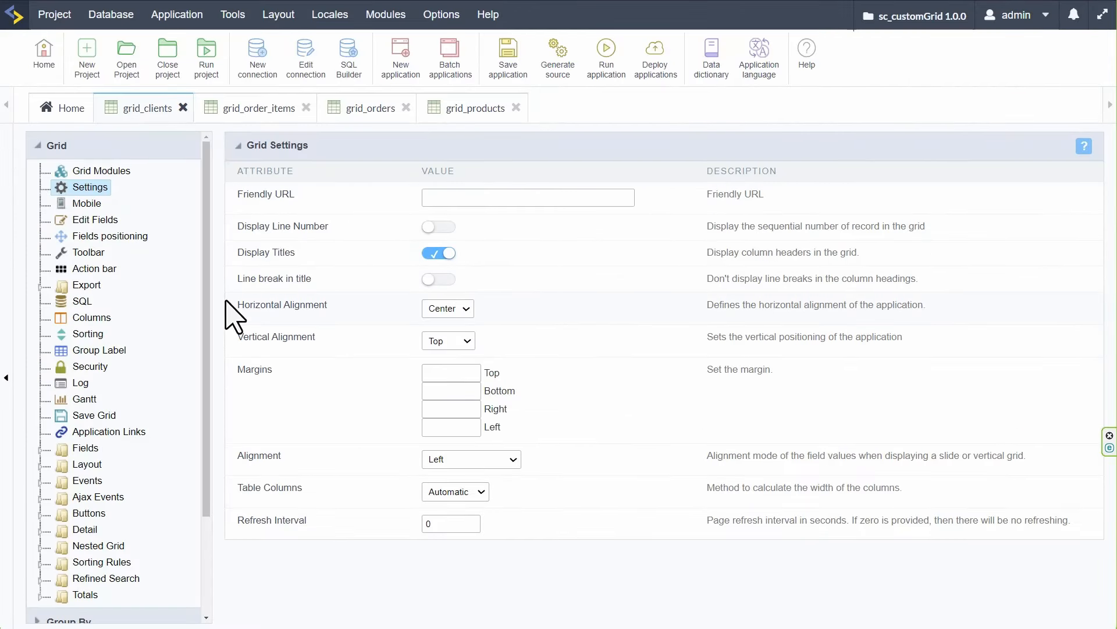
Move the id field of grid_clients into the fields not shown in the fields configuration
left_click(72, 269)
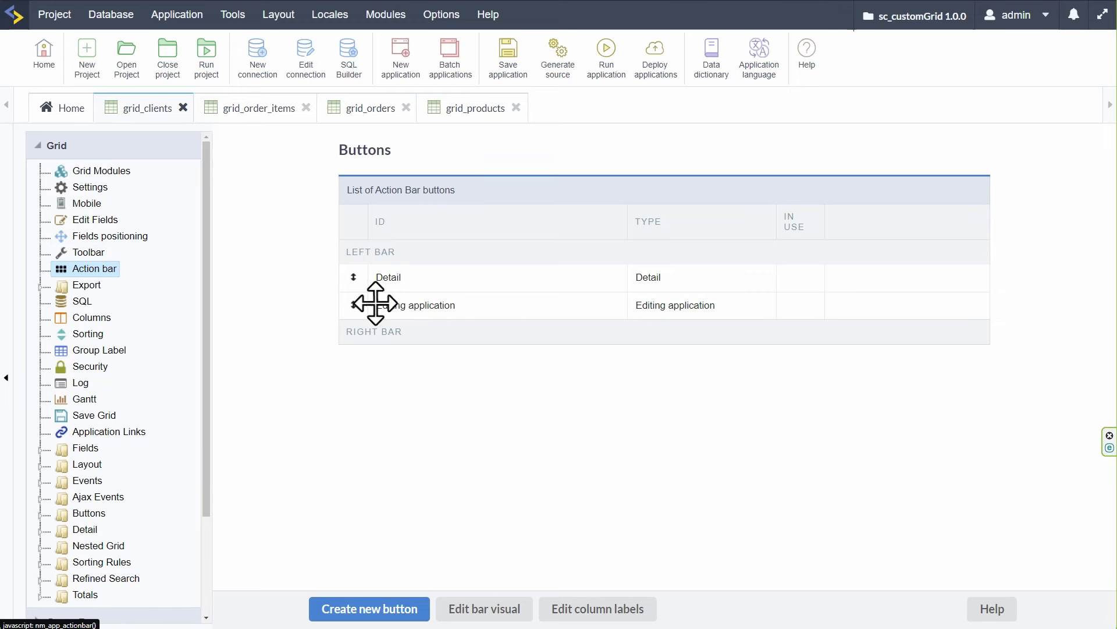
left_click(92, 220)
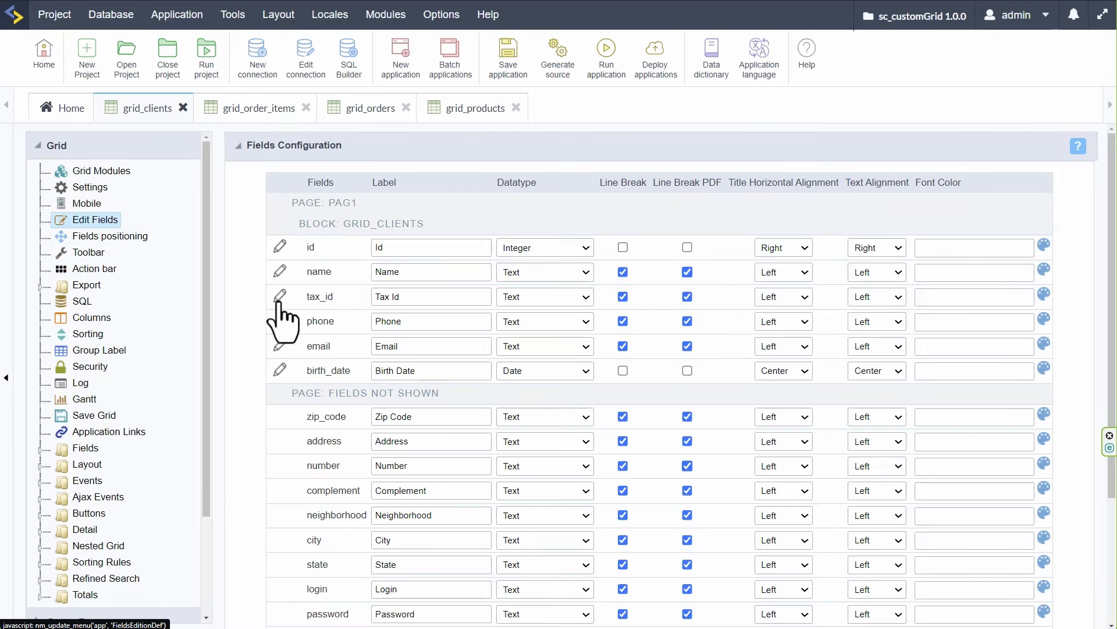
left_click_drag(312, 244, 319, 387)
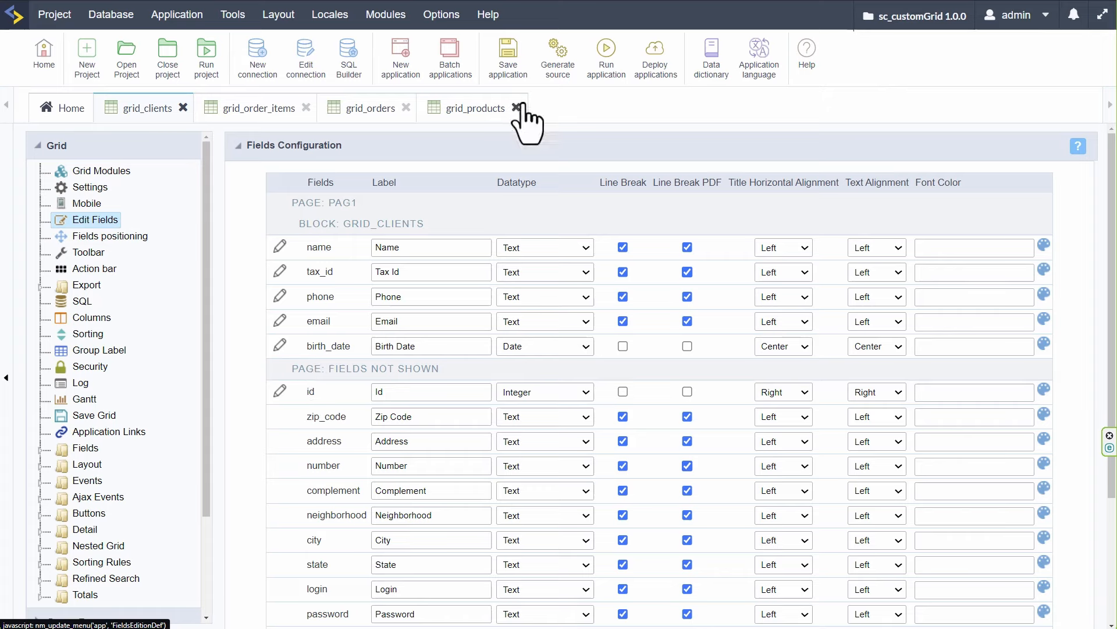
Change the tax_id field's label to Tax and save grid_clients
left_click(439, 271)
key("BackSpace")
key("BackSpace")
key("BackSpace")
left_click(507, 69)
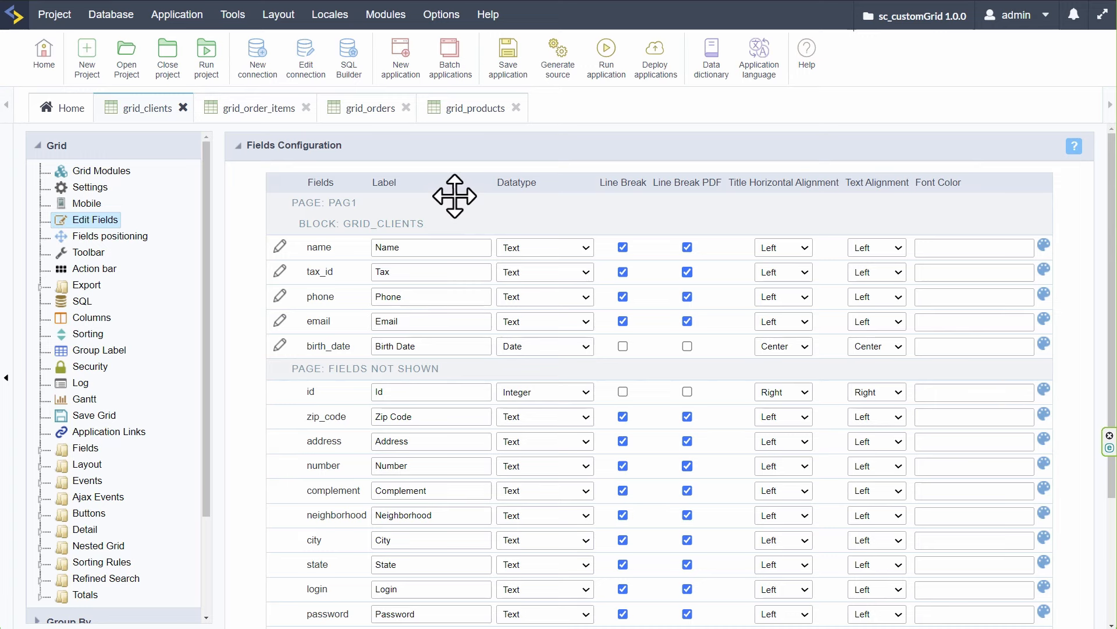
left_click(508, 61)
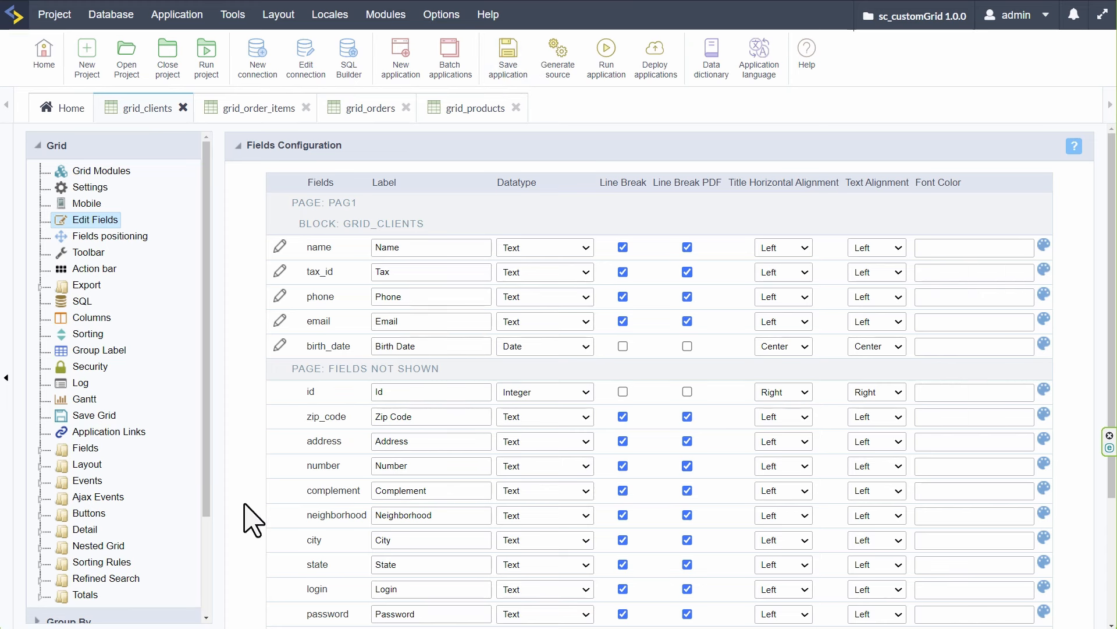
Copy the grid_orders application under the name grid_orders_customer
left_click(69, 111)
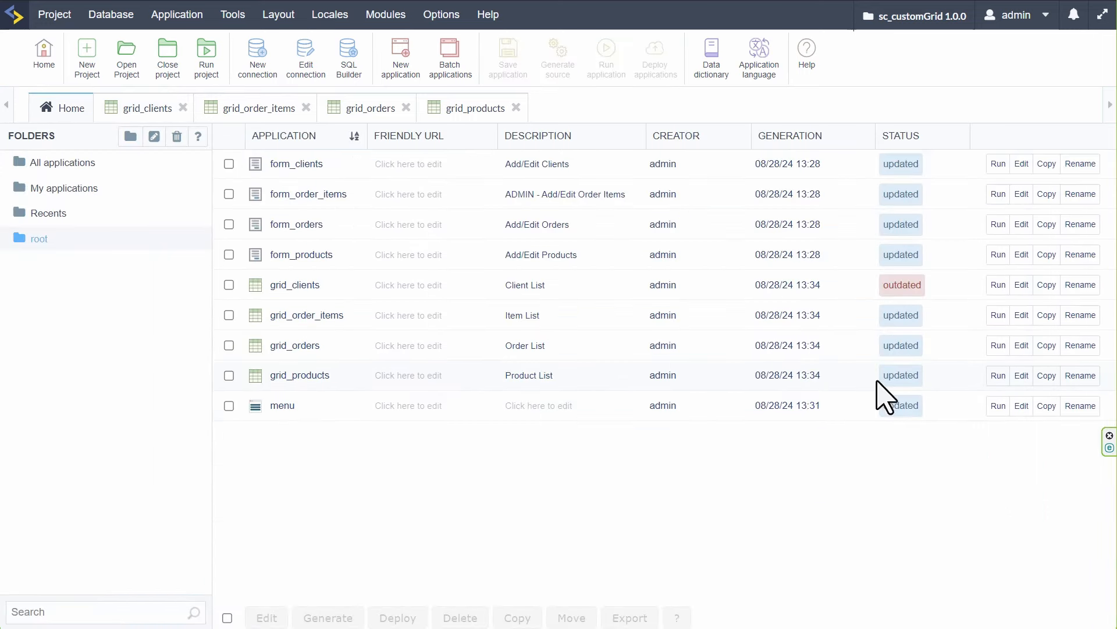
left_click(1047, 345)
left_click(536, 324)
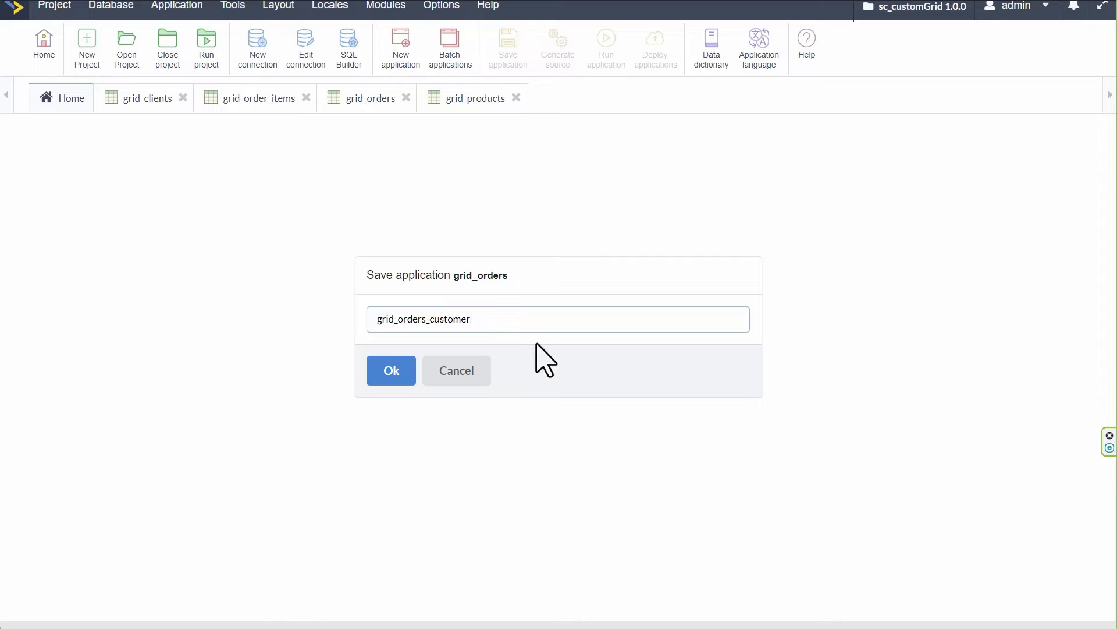
left_click(391, 370)
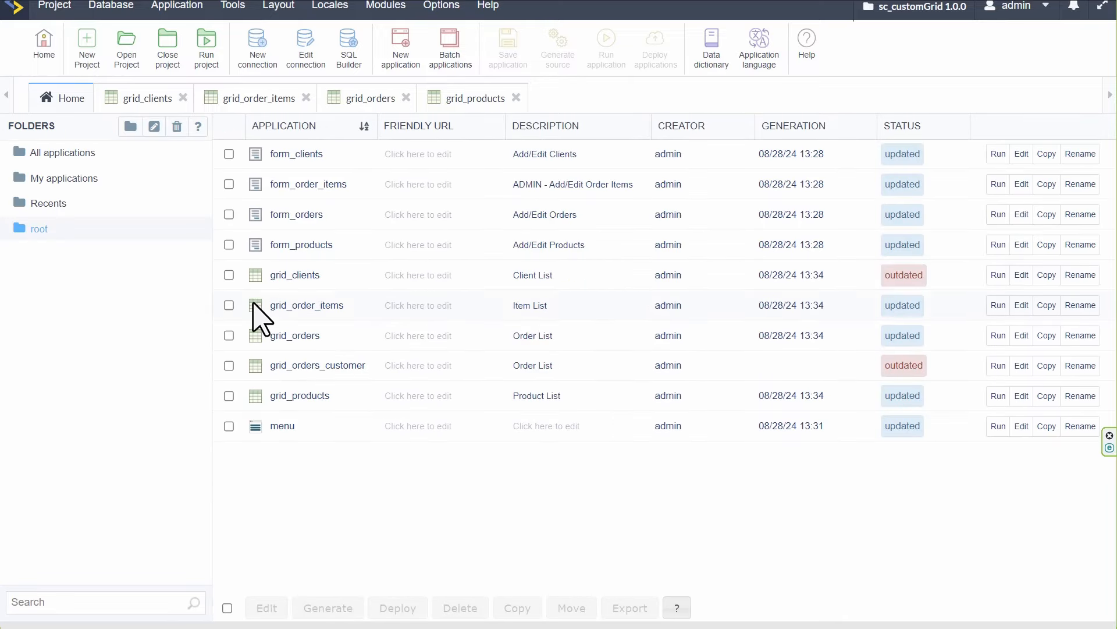
Open grid_orders_customer, add WHERE client_id = '[client_ID]' to its SQL select statement, and save the application
left_click(320, 366)
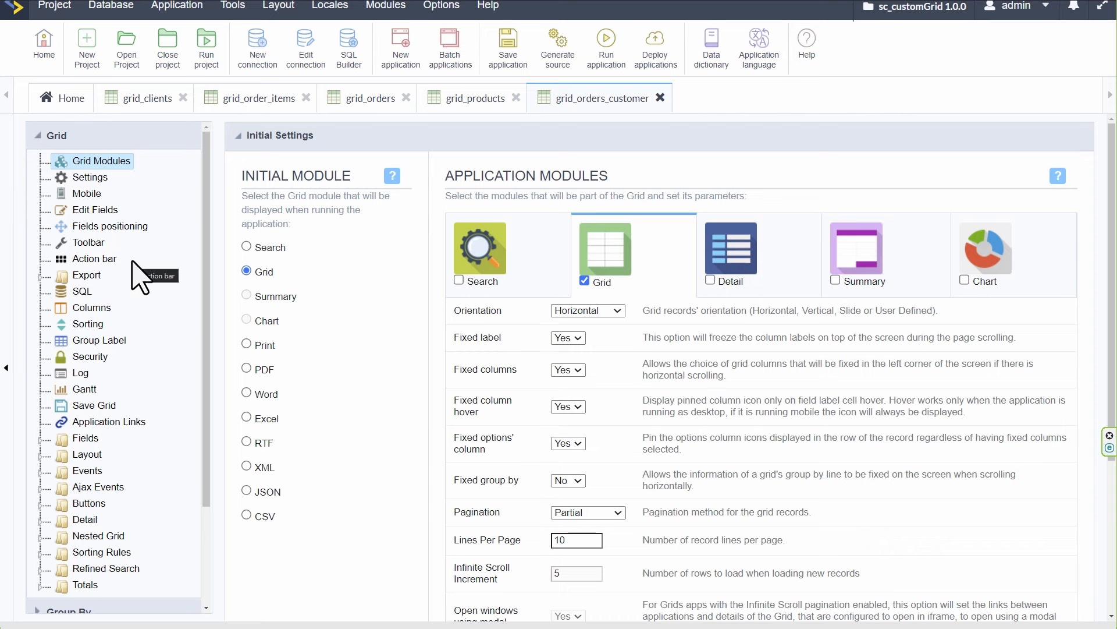
left_click(82, 291)
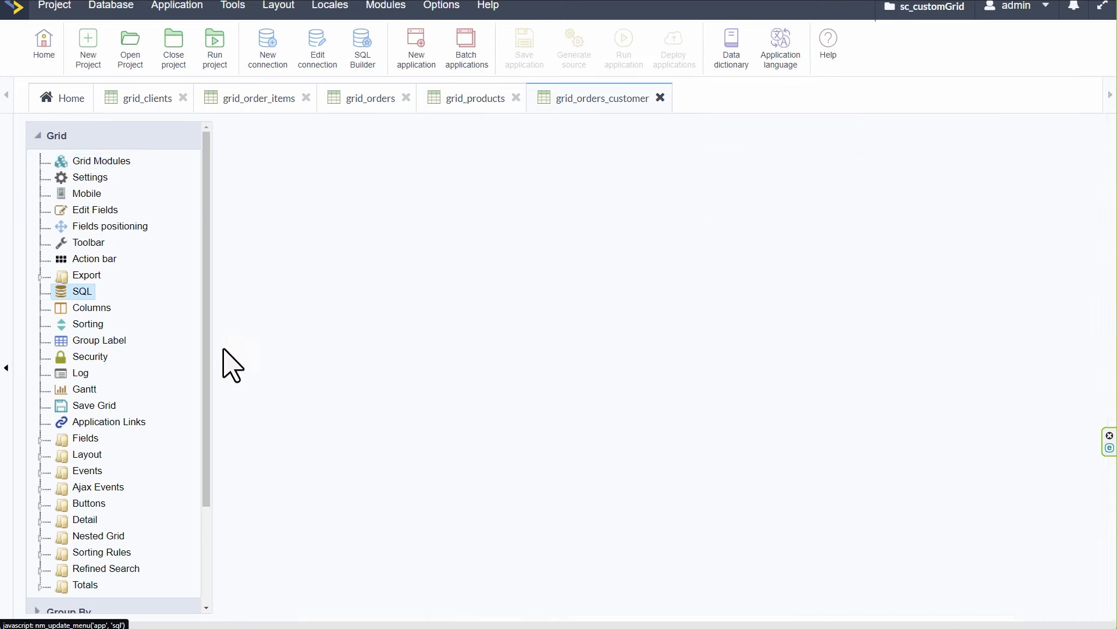
double_click(450, 209)
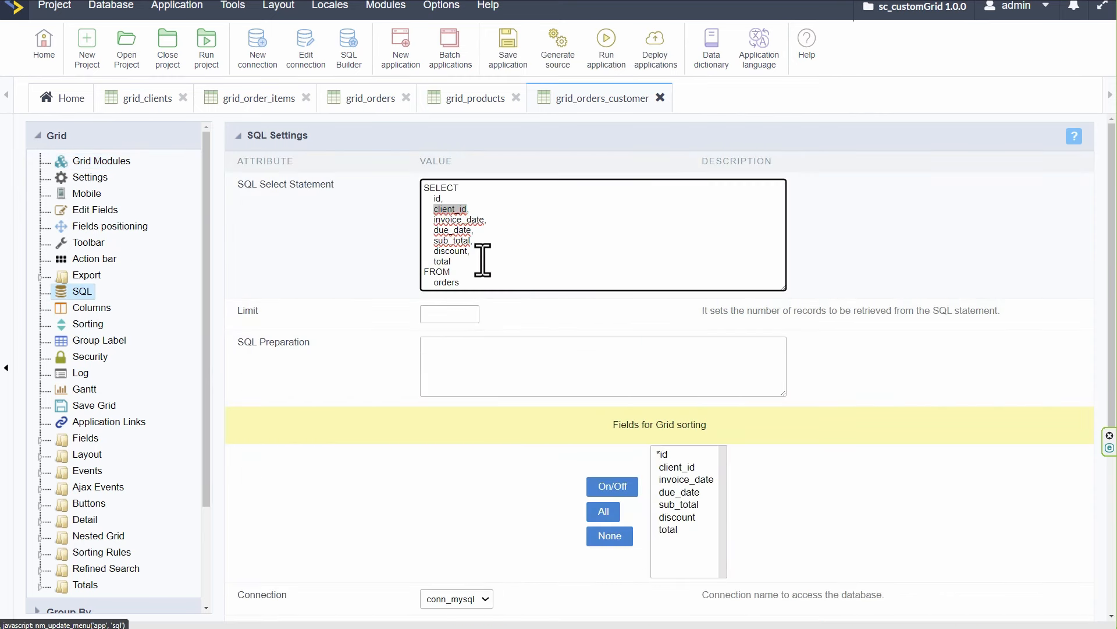
left_click(506, 285)
key("Return")
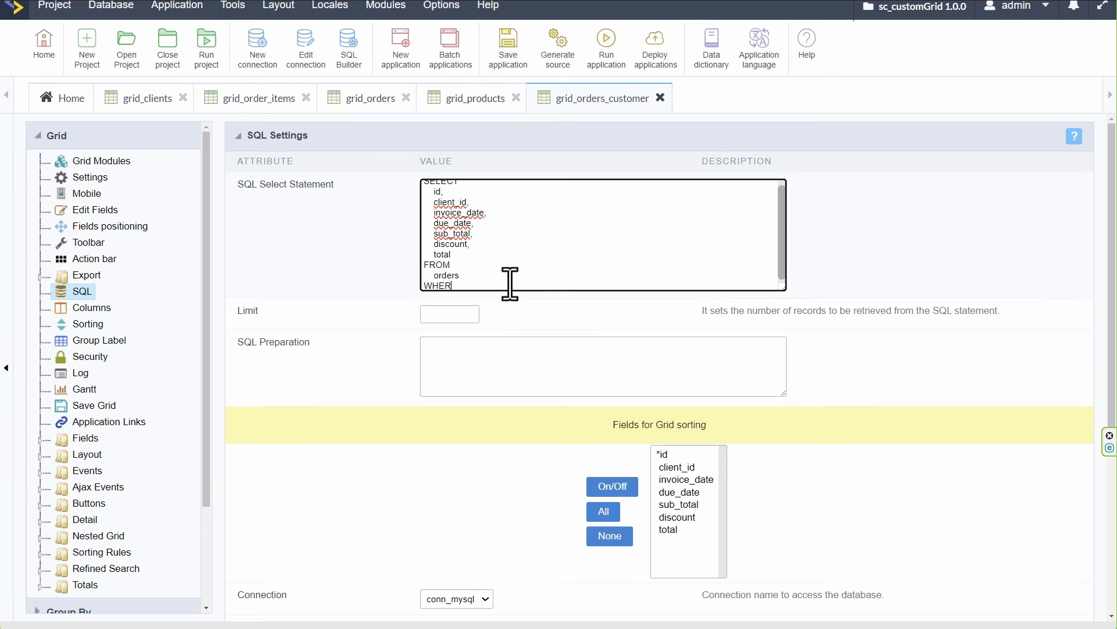
key("Return")
key("Tab")
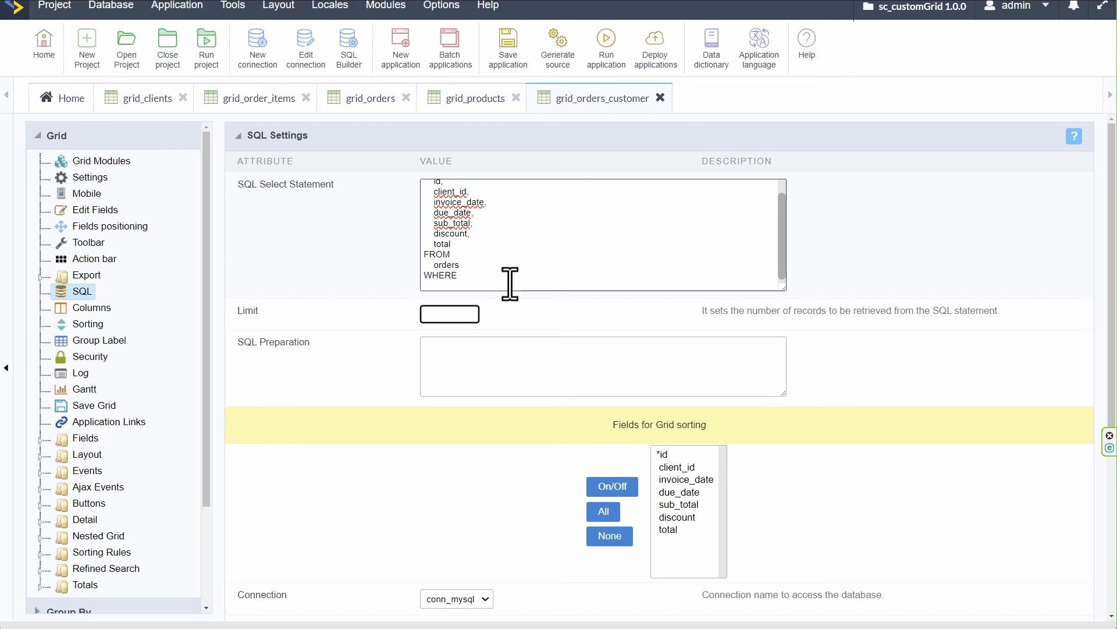
left_click(510, 284)
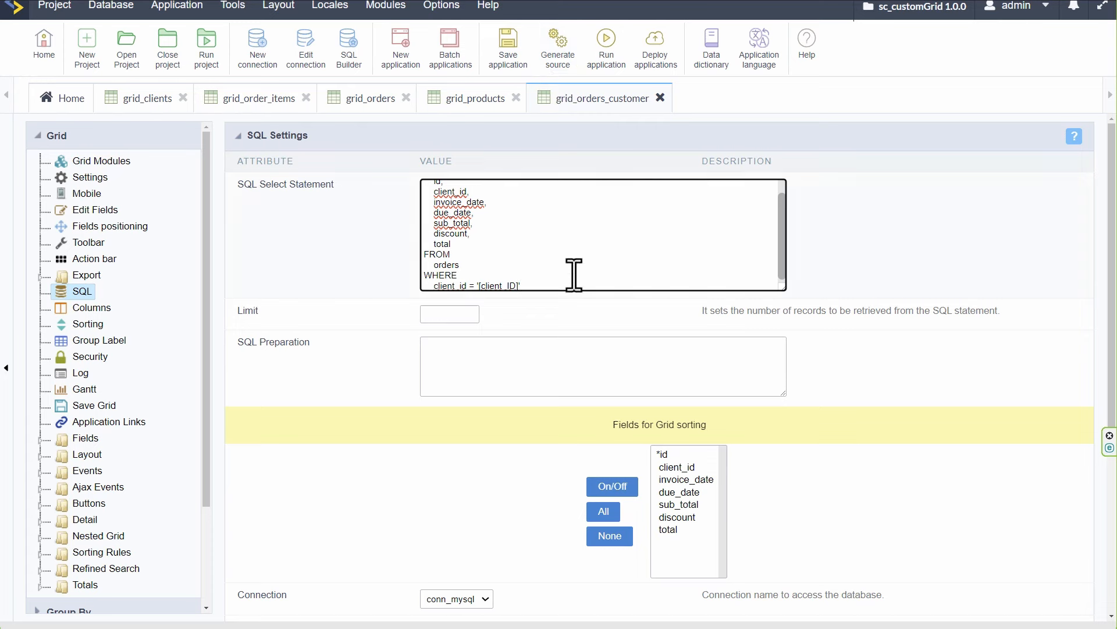
scroll(574, 276, "down", 1)
key("ctrl+plus")
key("ctrl+plus")
key("ctrl+plus")
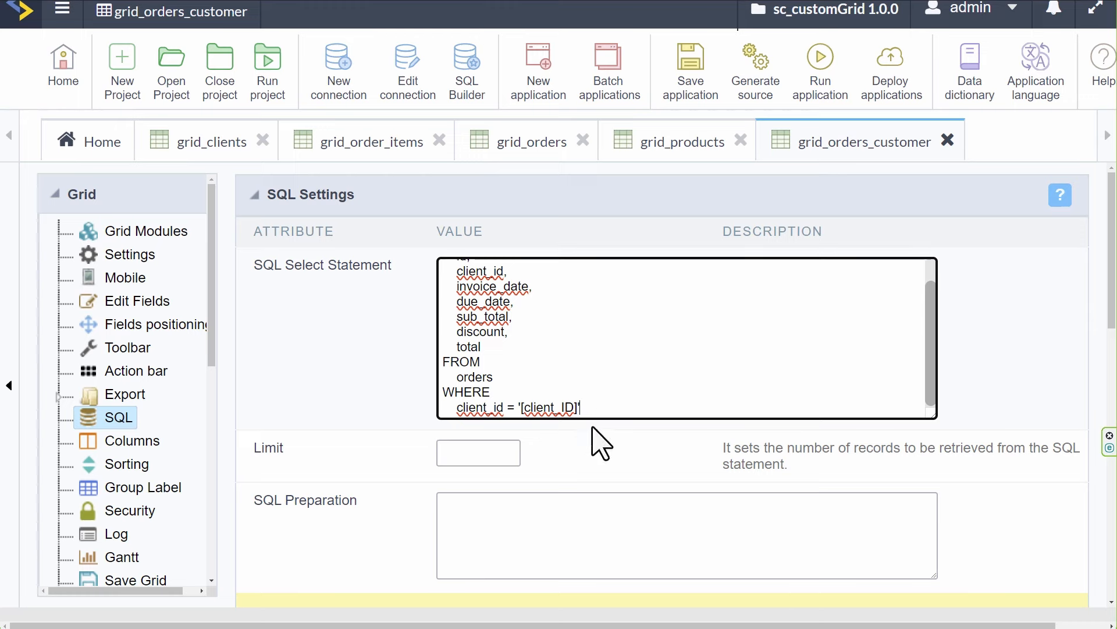
left_click(681, 93)
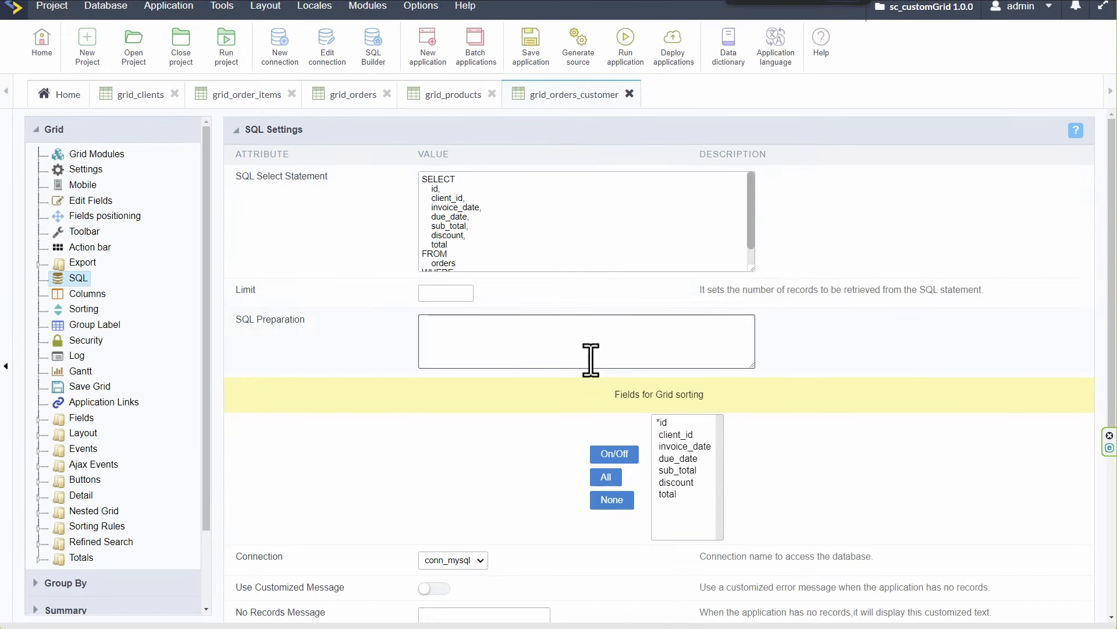
Run grid_orders_customer with 1 as the client_ID parameter to test the filter
left_click(625, 53)
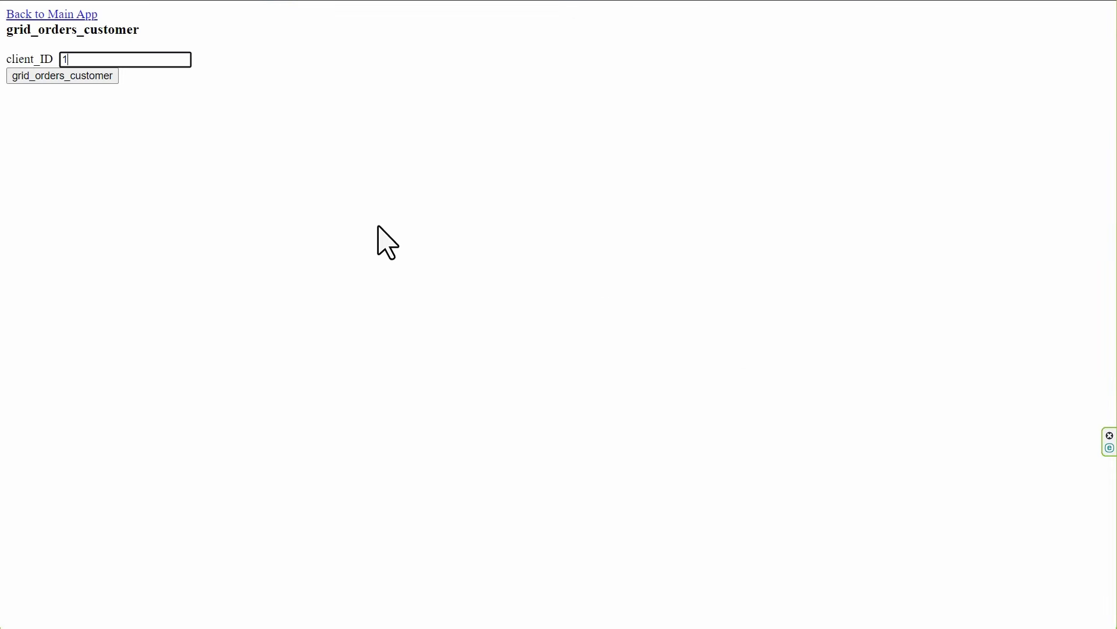
type("1")
left_click(67, 80)
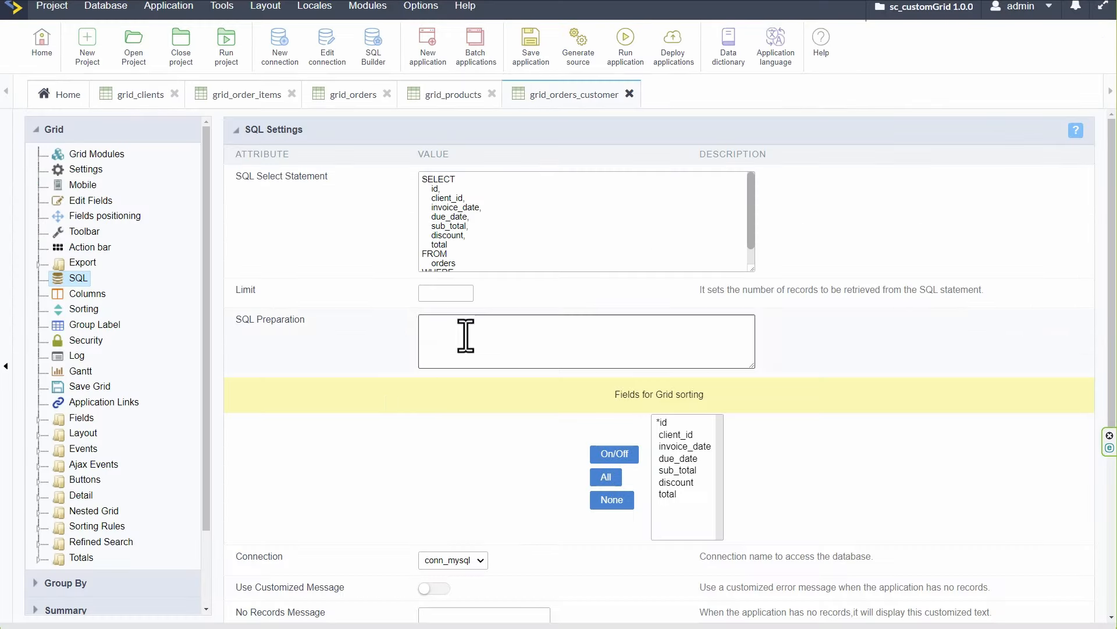
Delete the edit link to form_clients from the application links of grid_clients
scroll(568, 230, "down", 3)
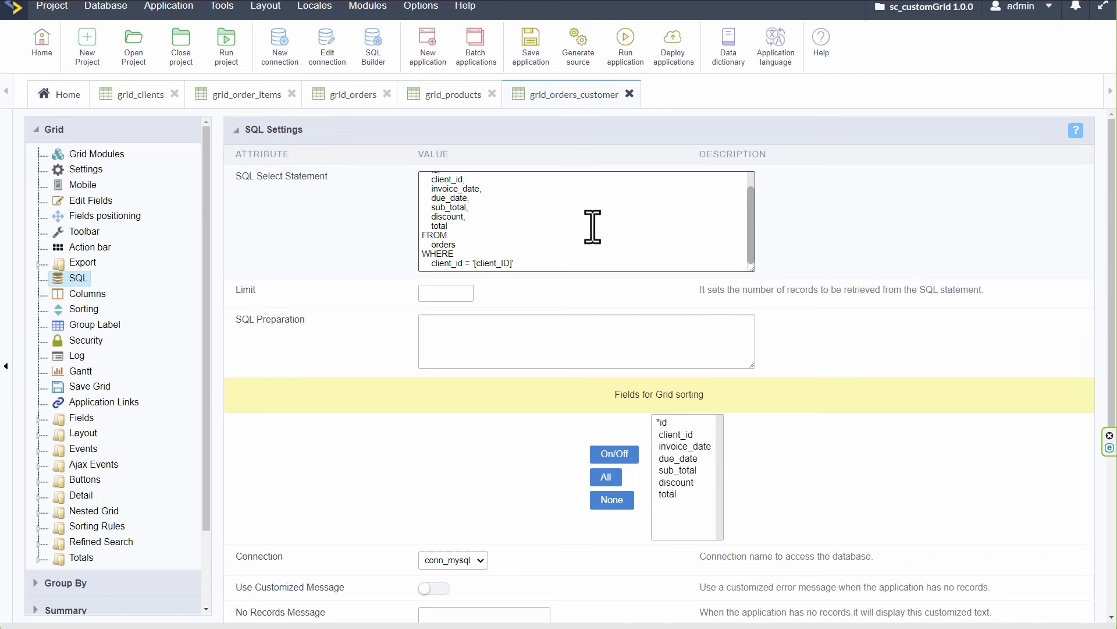
left_click(123, 98)
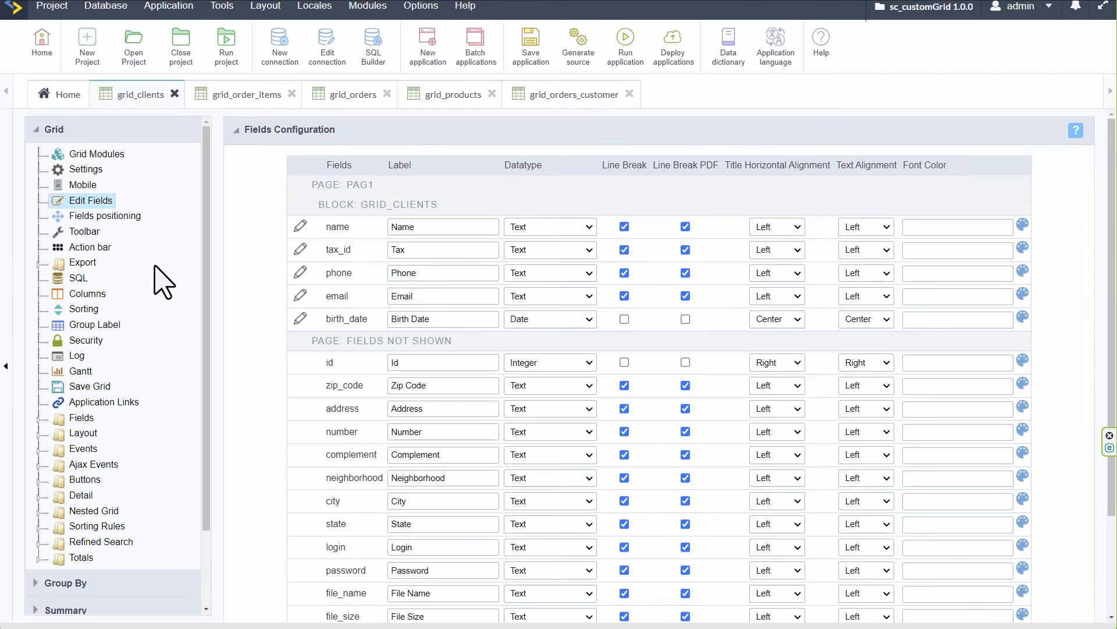
left_click(99, 402)
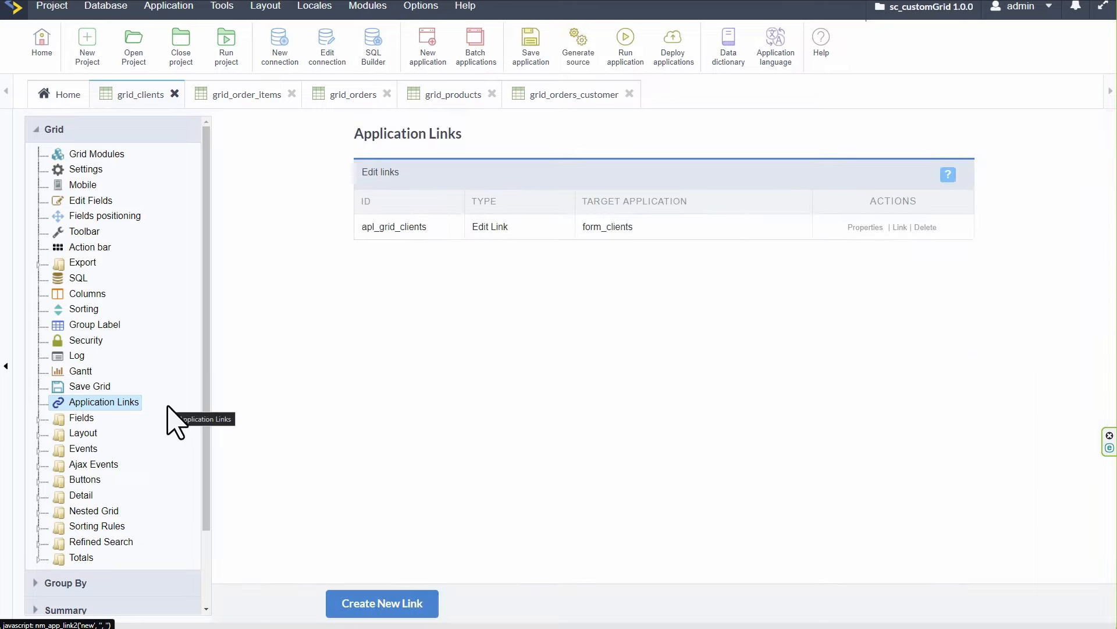
left_click(926, 227)
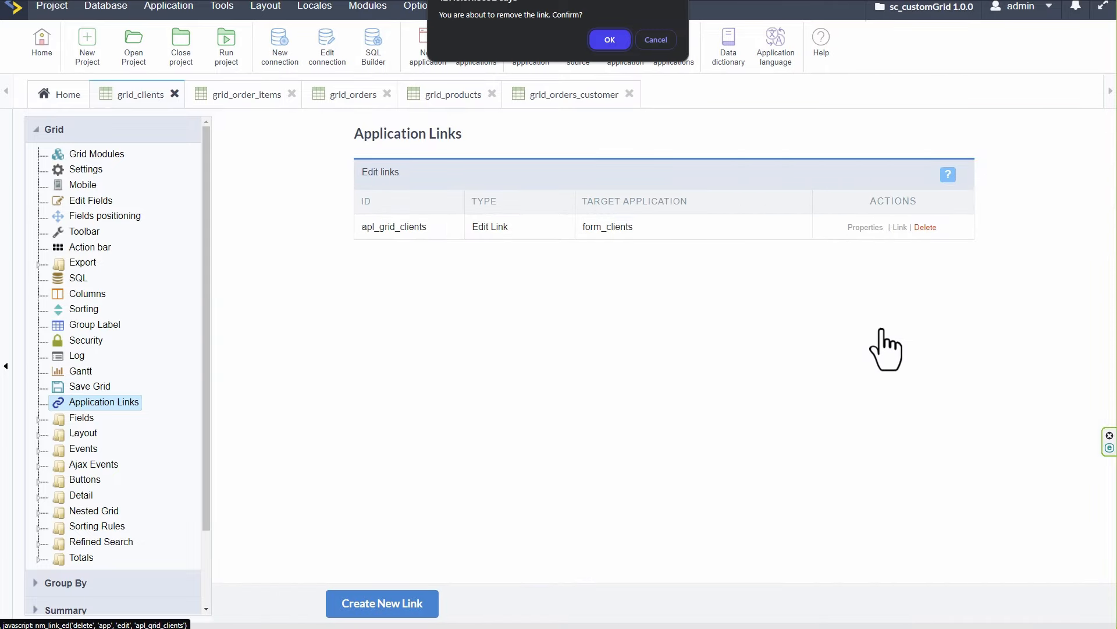
left_click(609, 41)
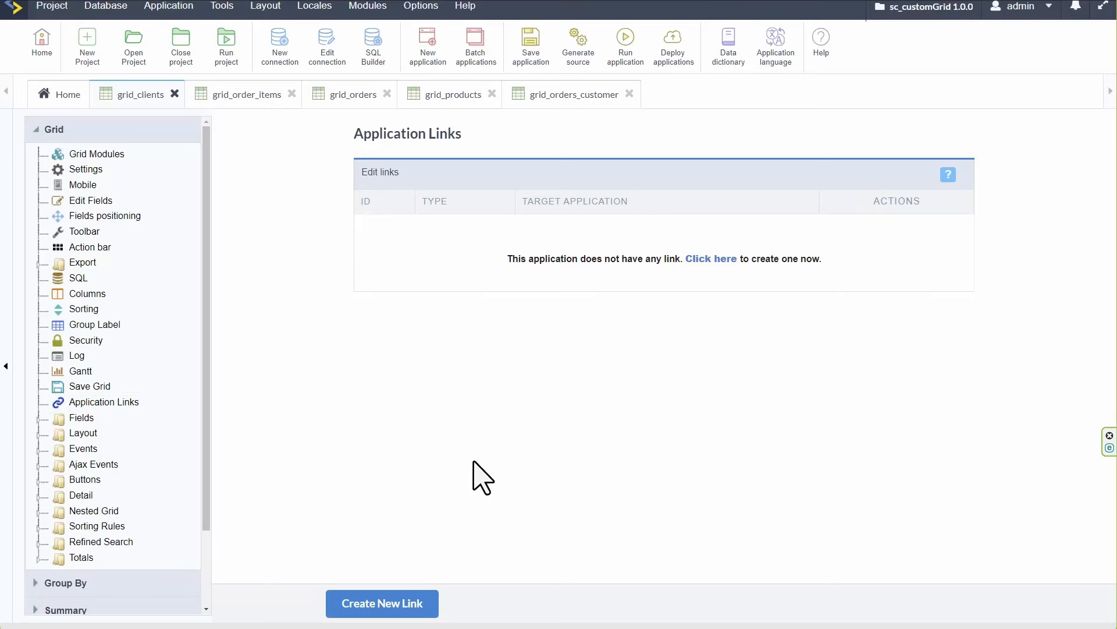
Create an action bar button in grid_clients with the ID btn_edit and the type Link
left_click(531, 64)
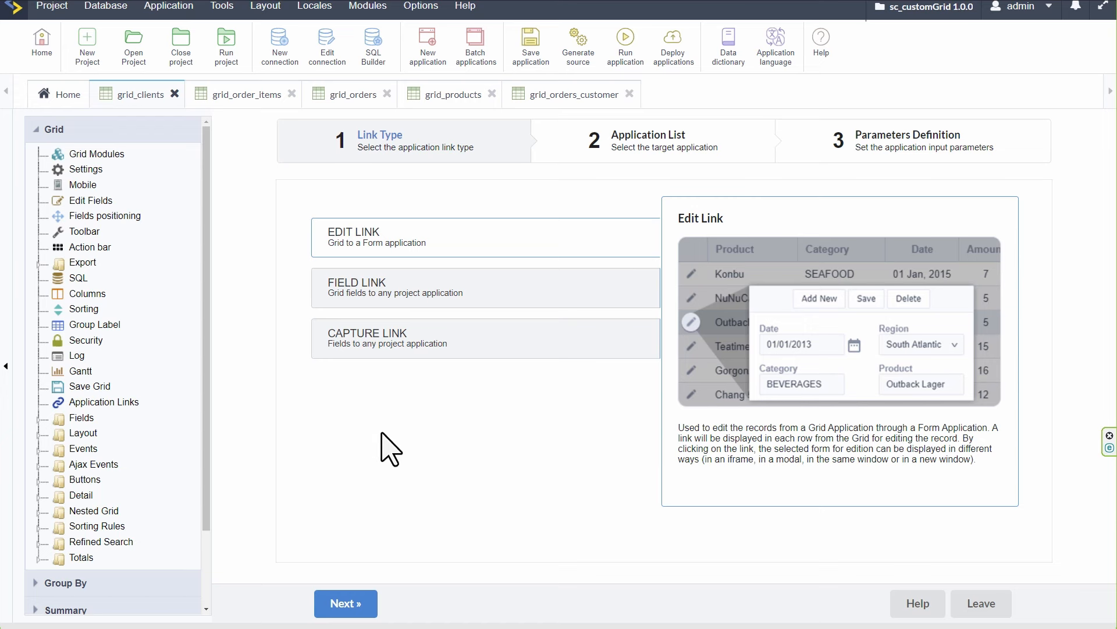
left_click(91, 247)
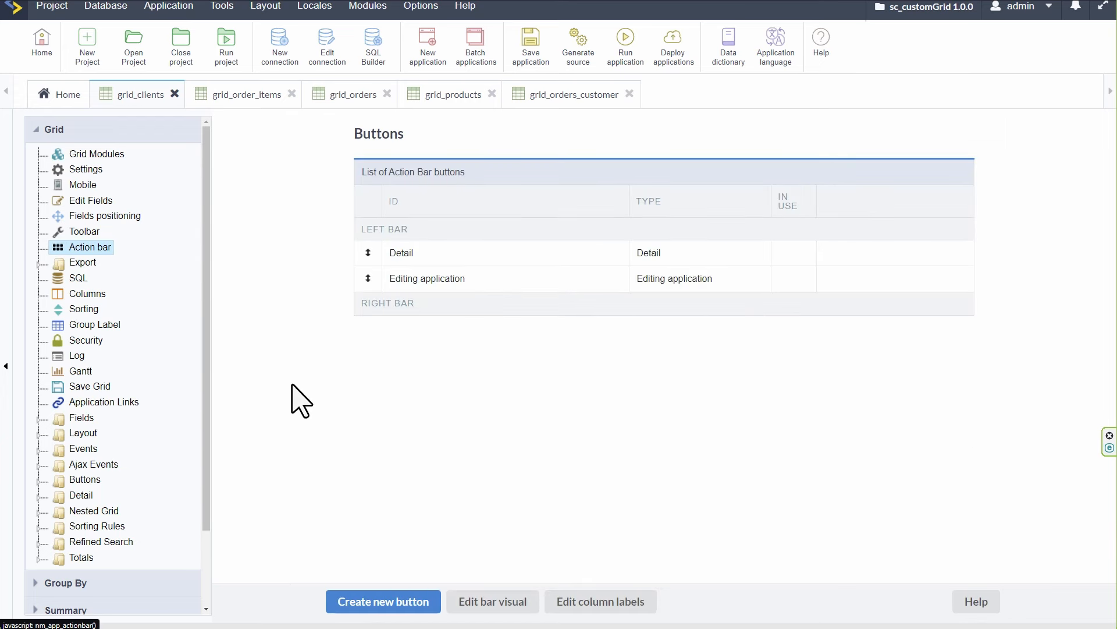
left_click(378, 601)
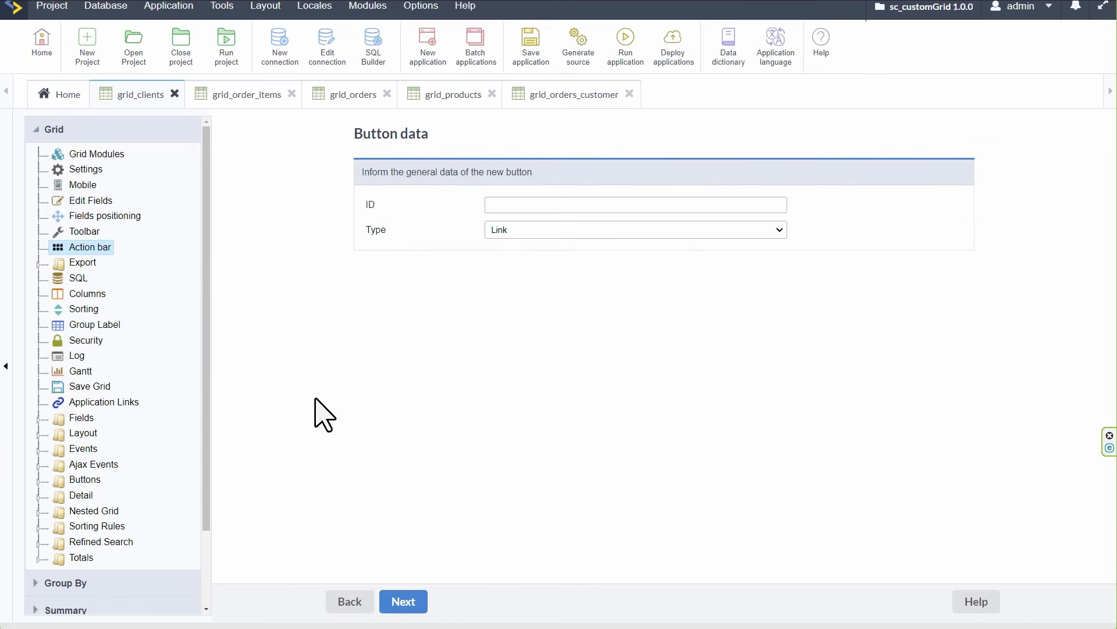
left_click(501, 209)
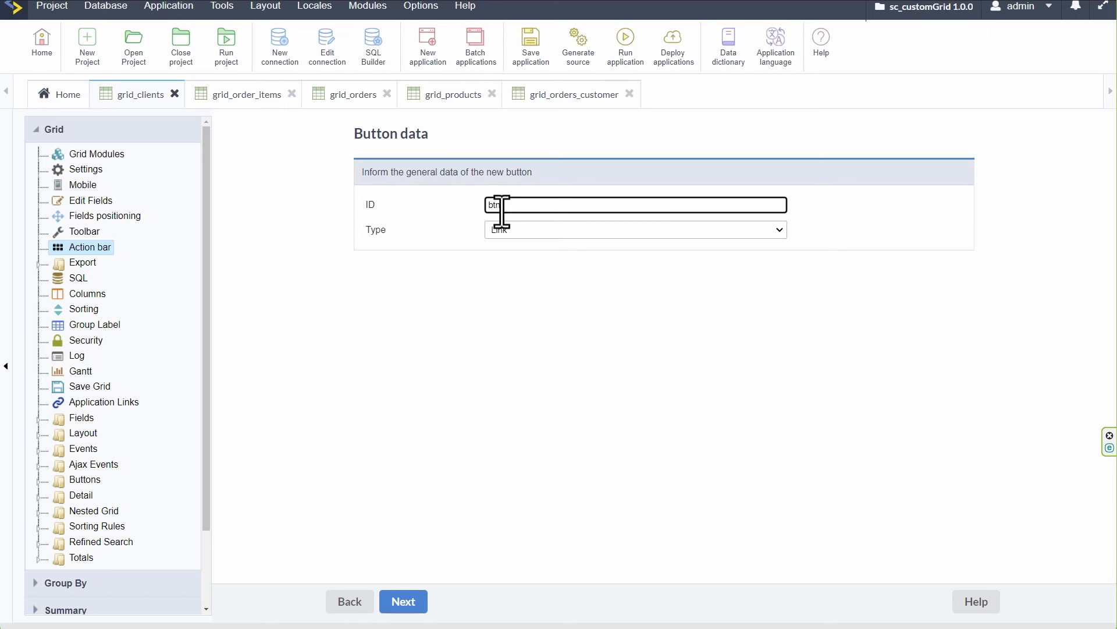
type("btn_edit")
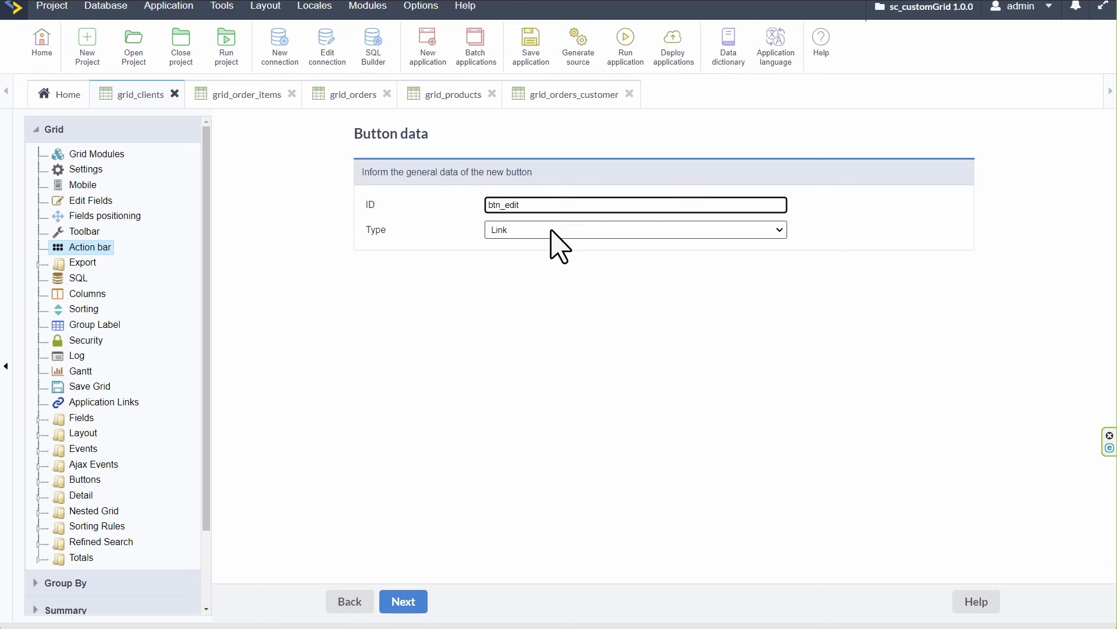
left_click(547, 229)
left_click(515, 247)
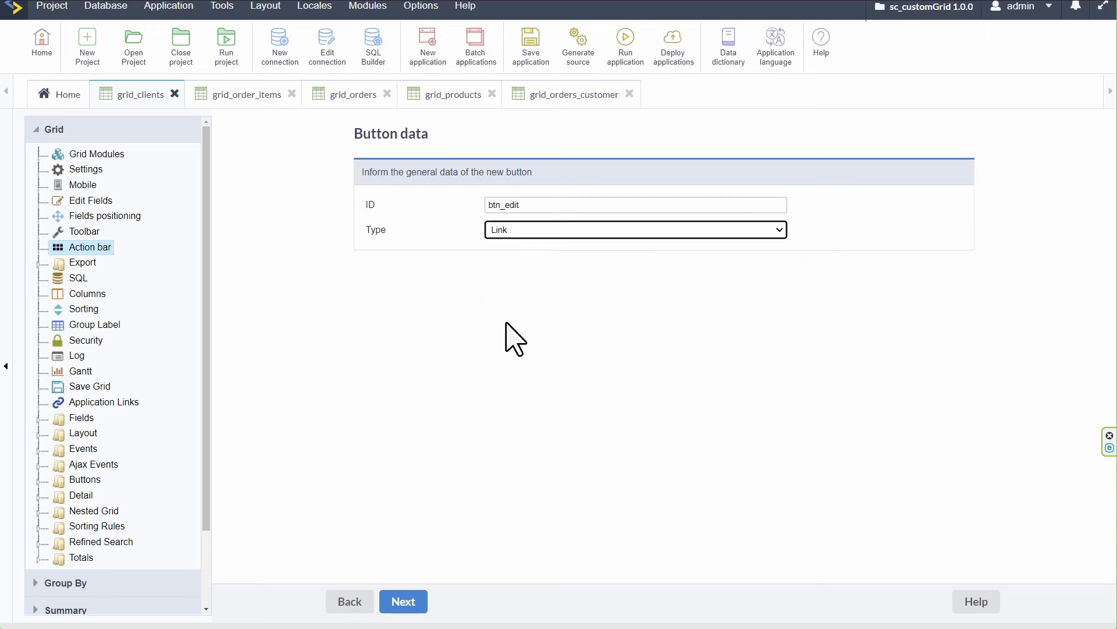
left_click(403, 601)
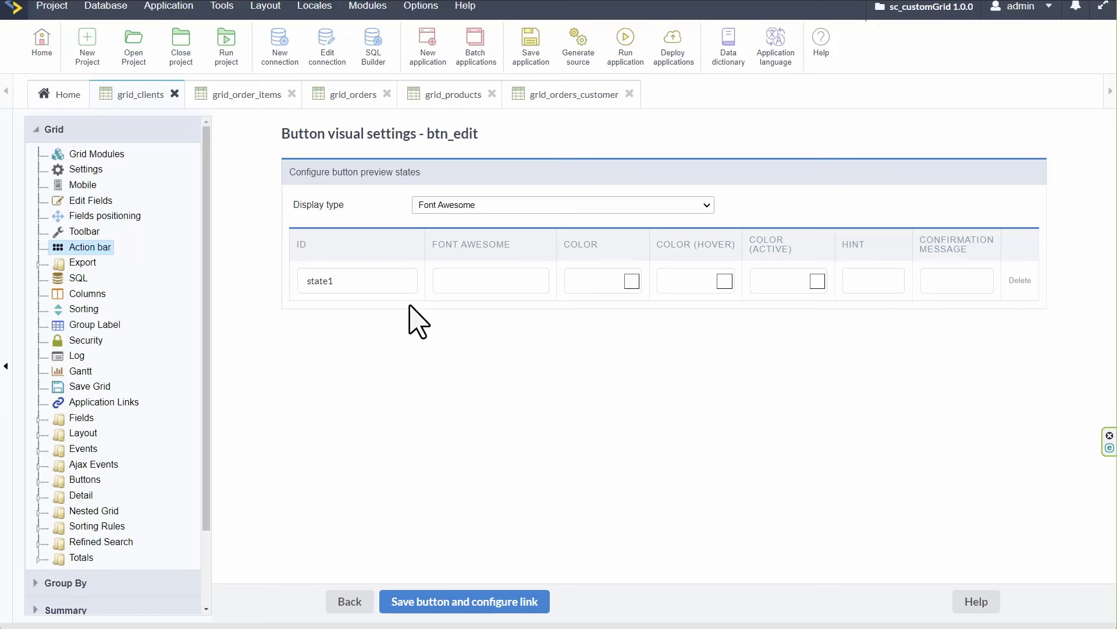
Display btn_edit as a Button in Font Awesome format with the outlined pen-in-square edit icon, and save it to configure its link
left_click(444, 206)
left_click(458, 236)
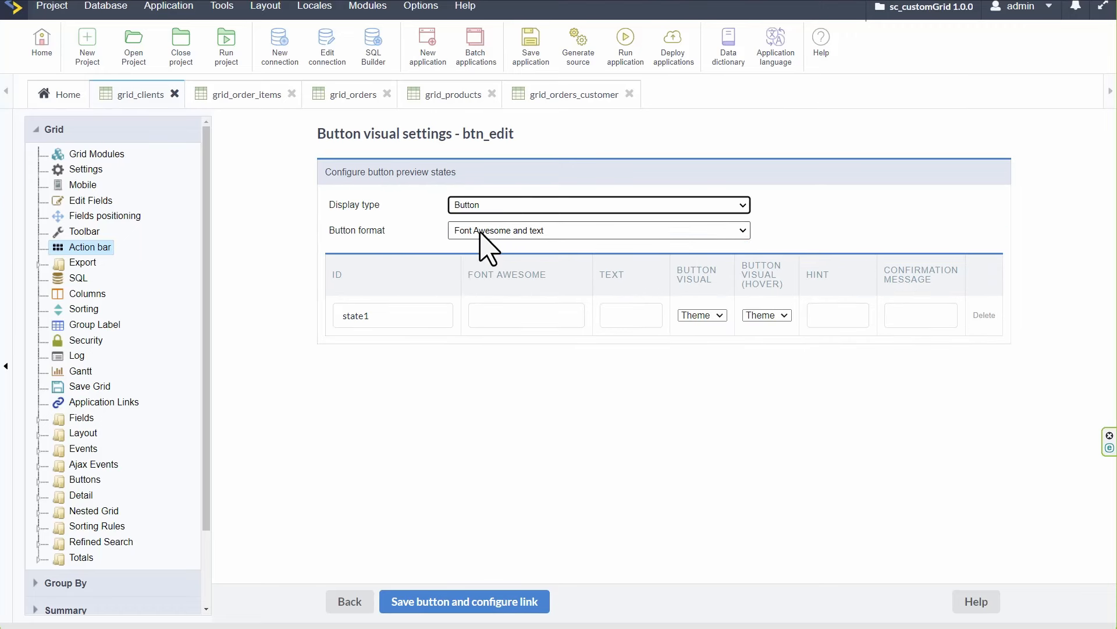
left_click(483, 231)
left_click(491, 248)
left_click(574, 317)
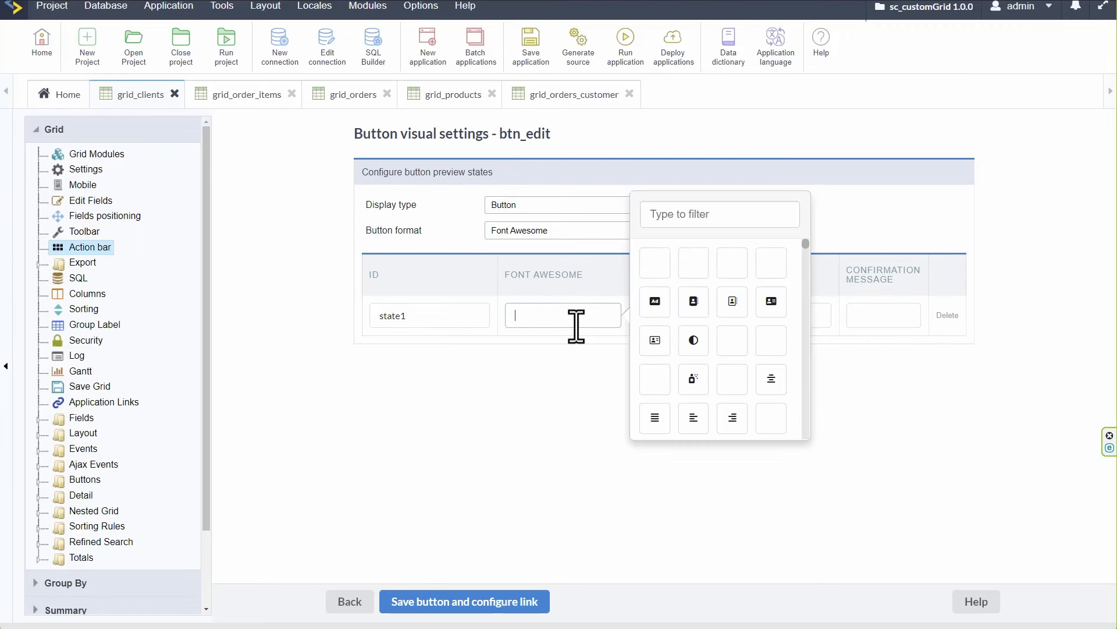
left_click(667, 213)
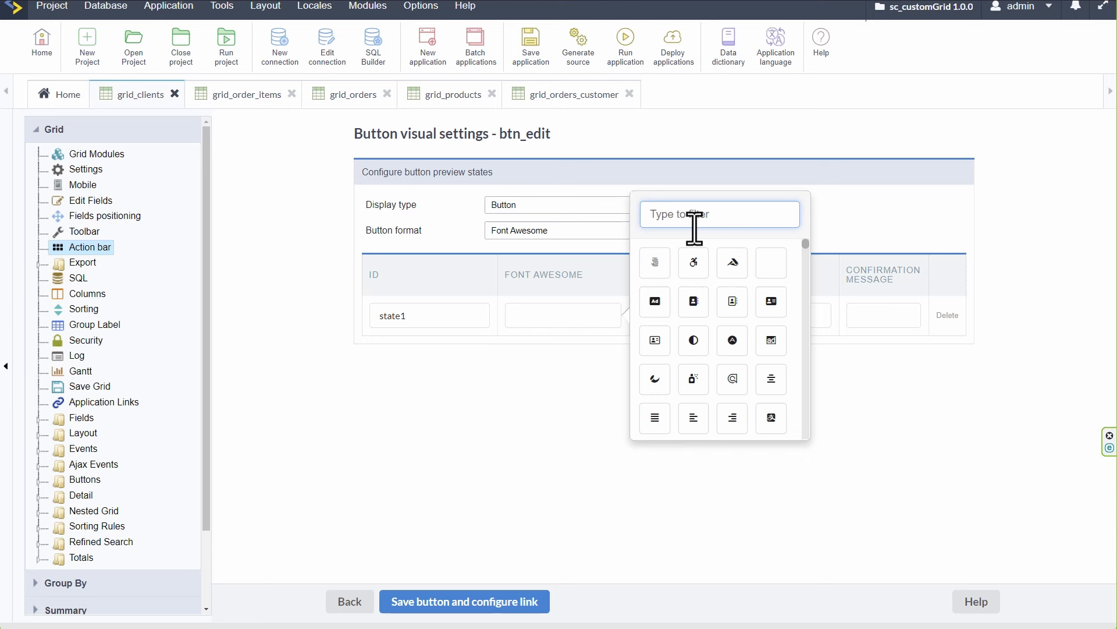
scroll(724, 291, "down", 2)
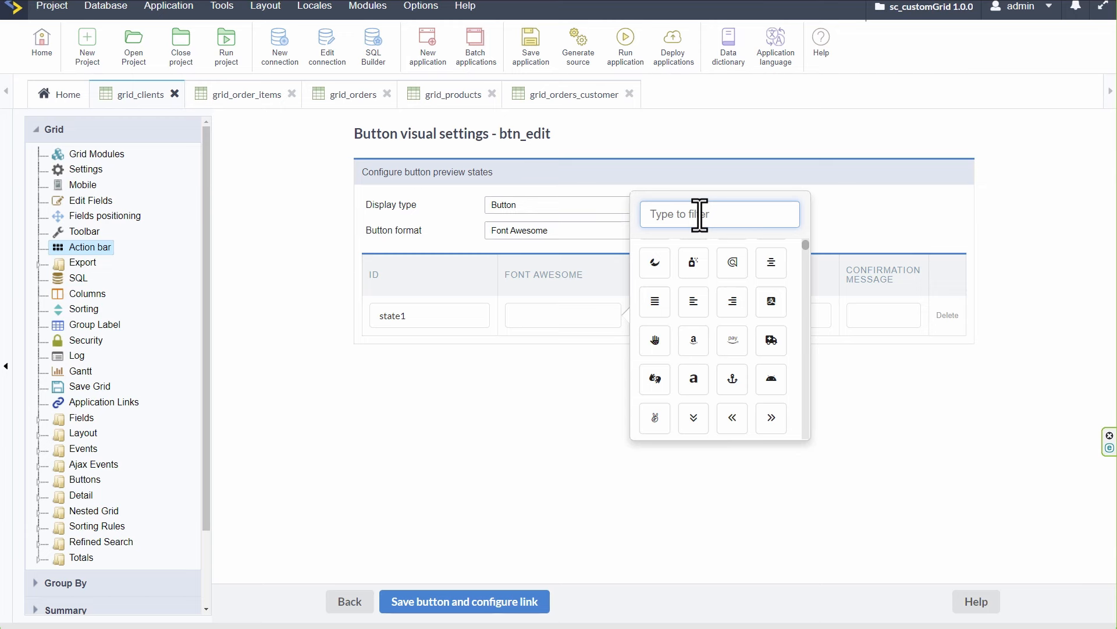
type("dit")
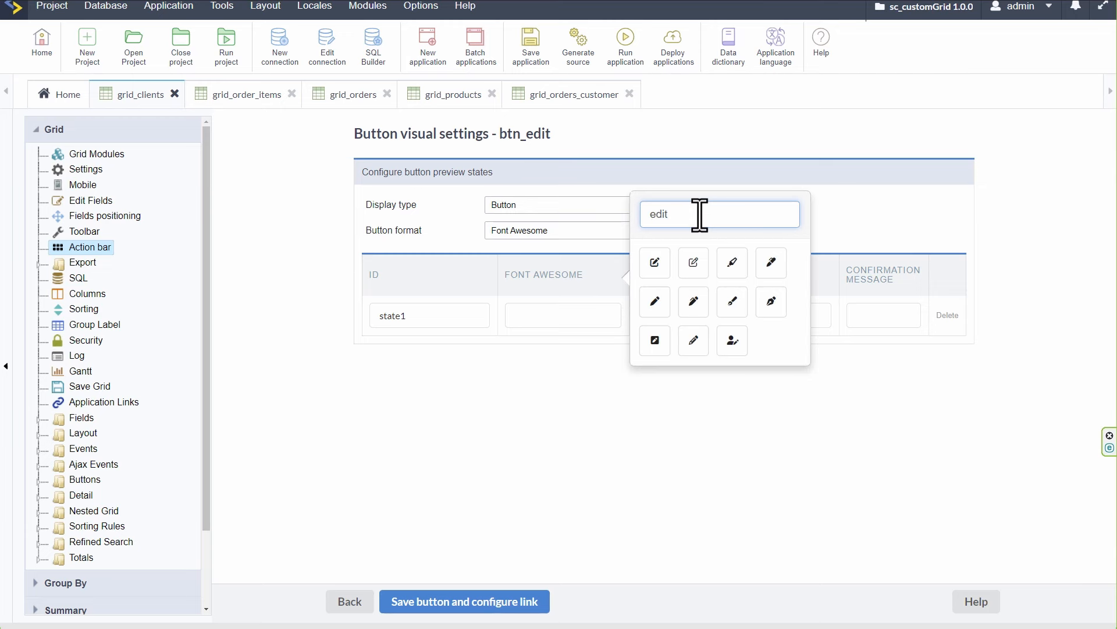
left_click(694, 263)
left_click(516, 603)
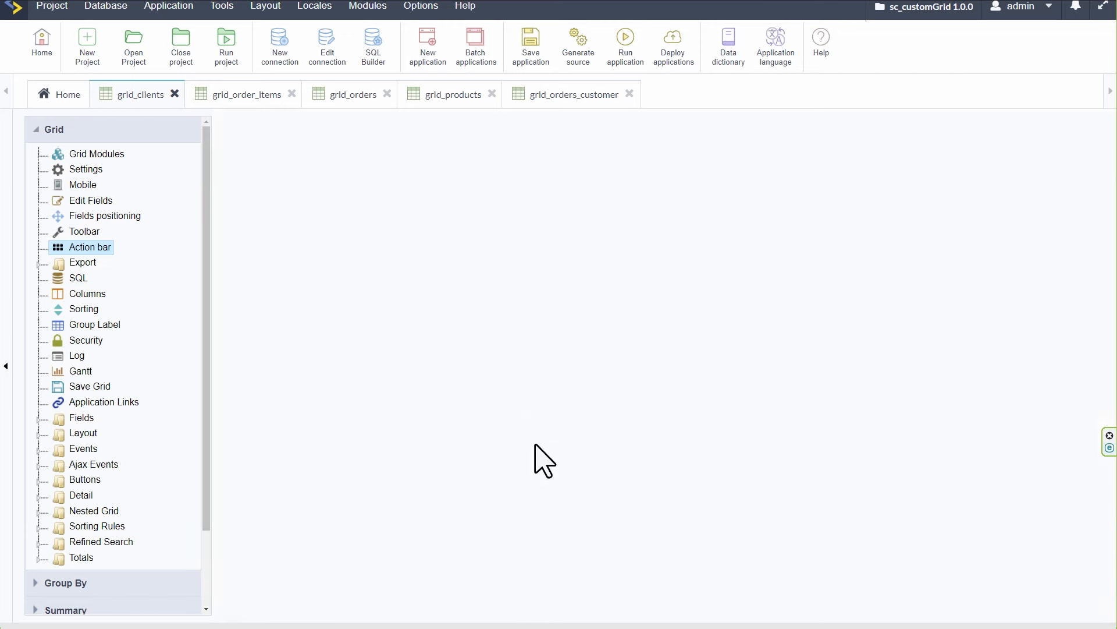
Link btn_edit to form_clients, passing the id field as the id parameter
scroll(567, 372, "down", 2)
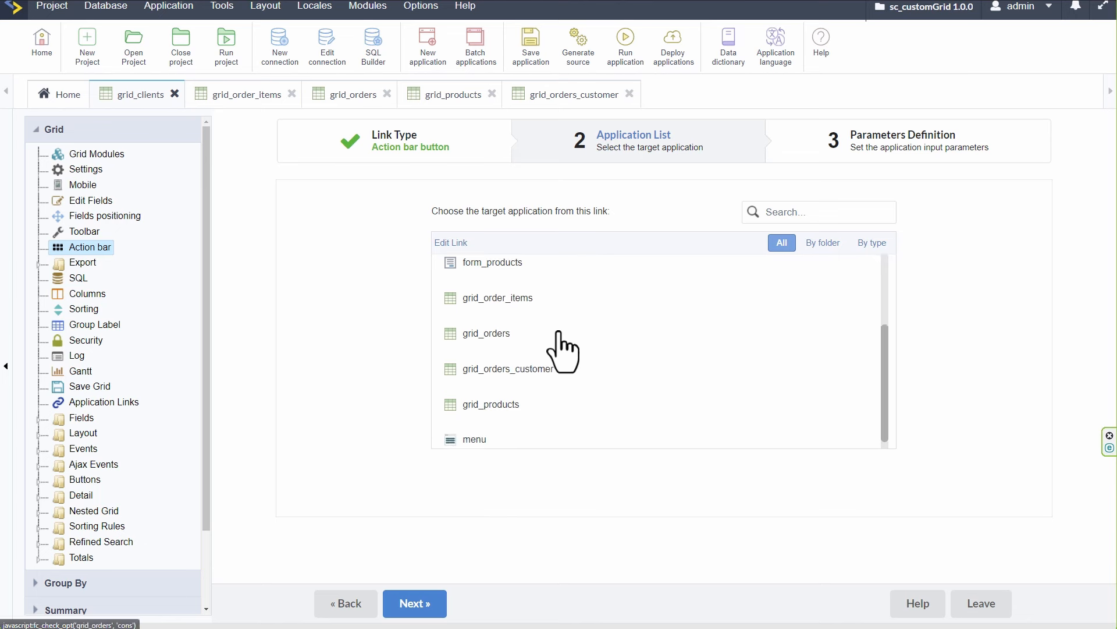
scroll(507, 311, "up", 3)
left_click(491, 273)
left_click(427, 603)
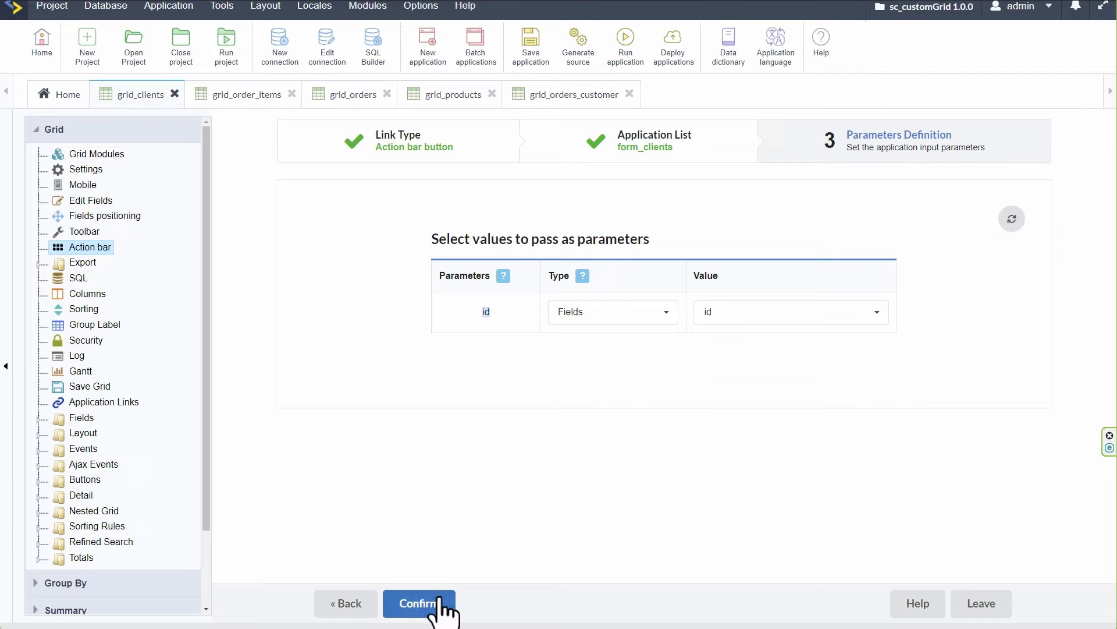
left_click(418, 604)
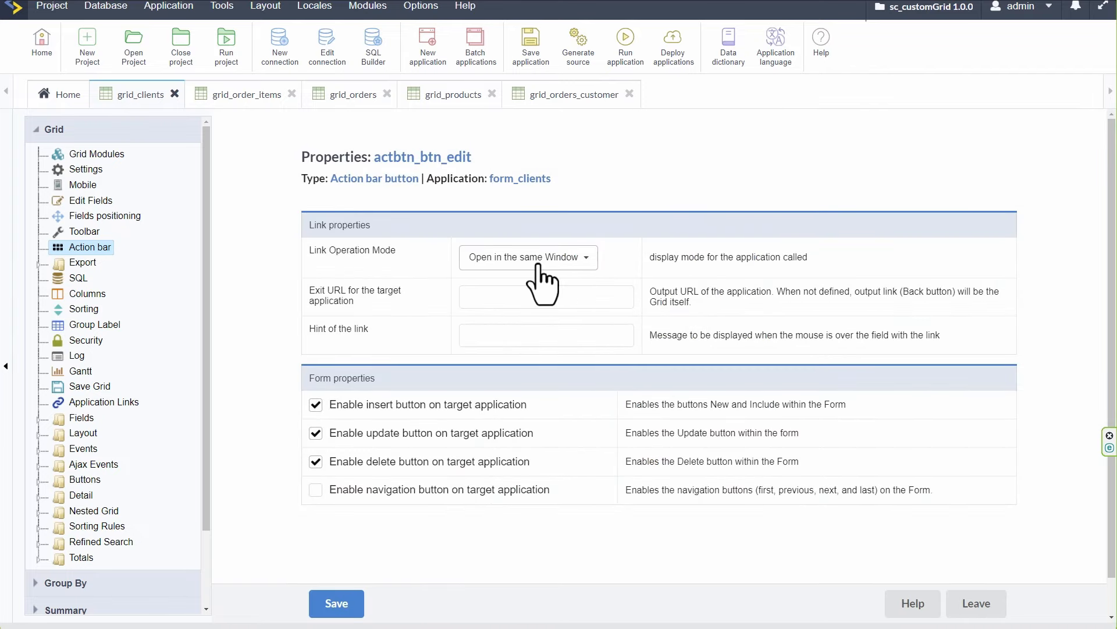
Set the btn_edit link to open in a Modal with width 800 and height 500, and save its properties
left_click(537, 266)
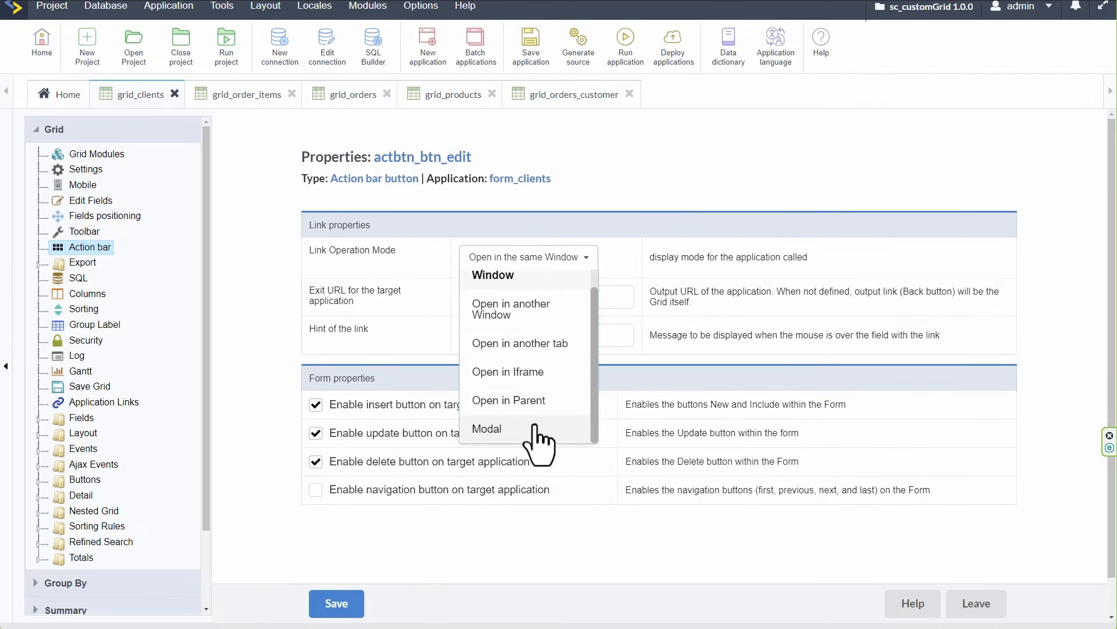
left_click(532, 427)
left_click(505, 302)
type("6")
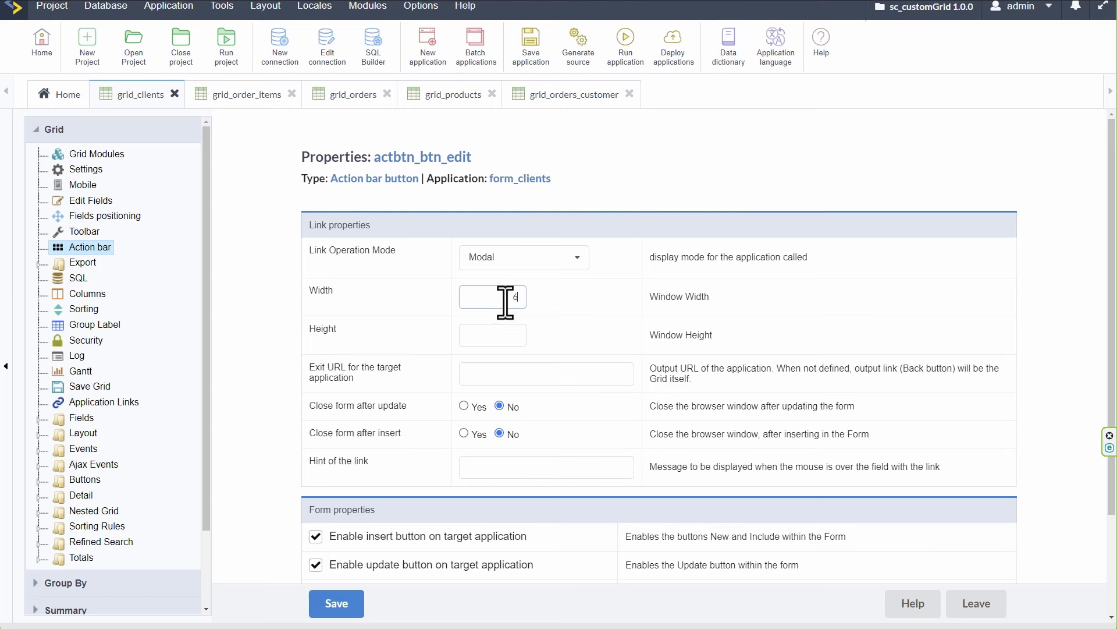
type("00")
left_click(507, 341)
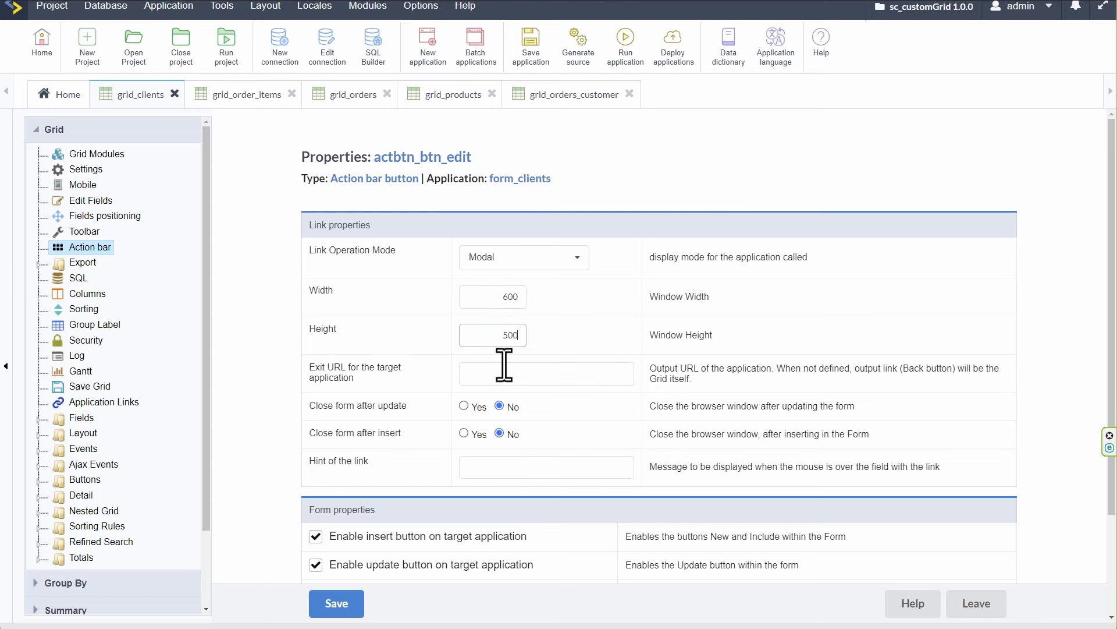
left_click_drag(513, 301, 505, 303)
type("80")
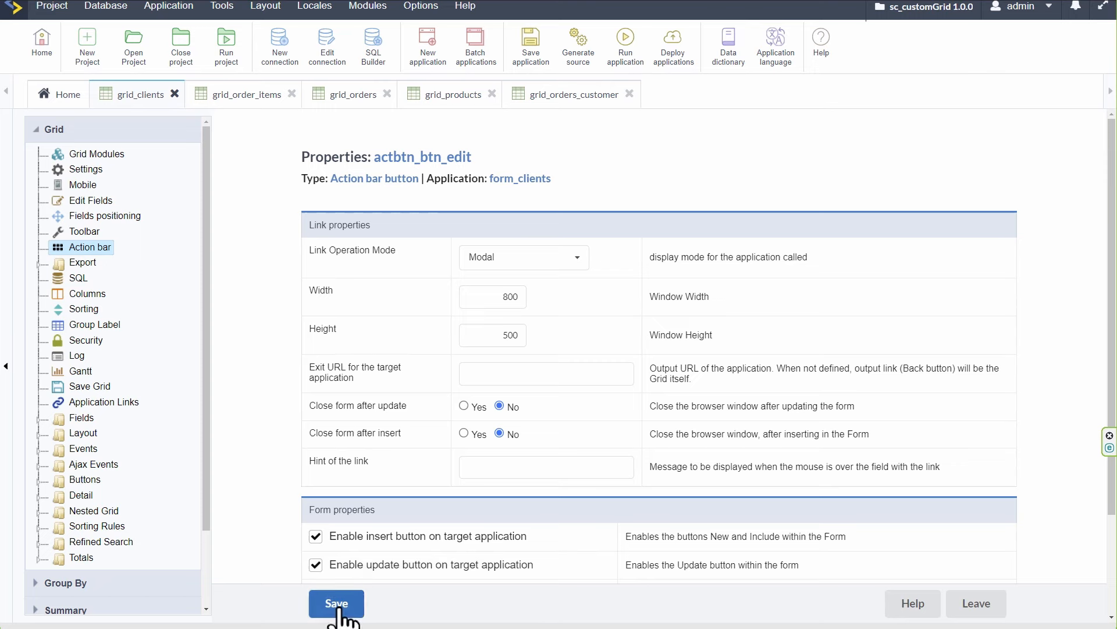
left_click(337, 604)
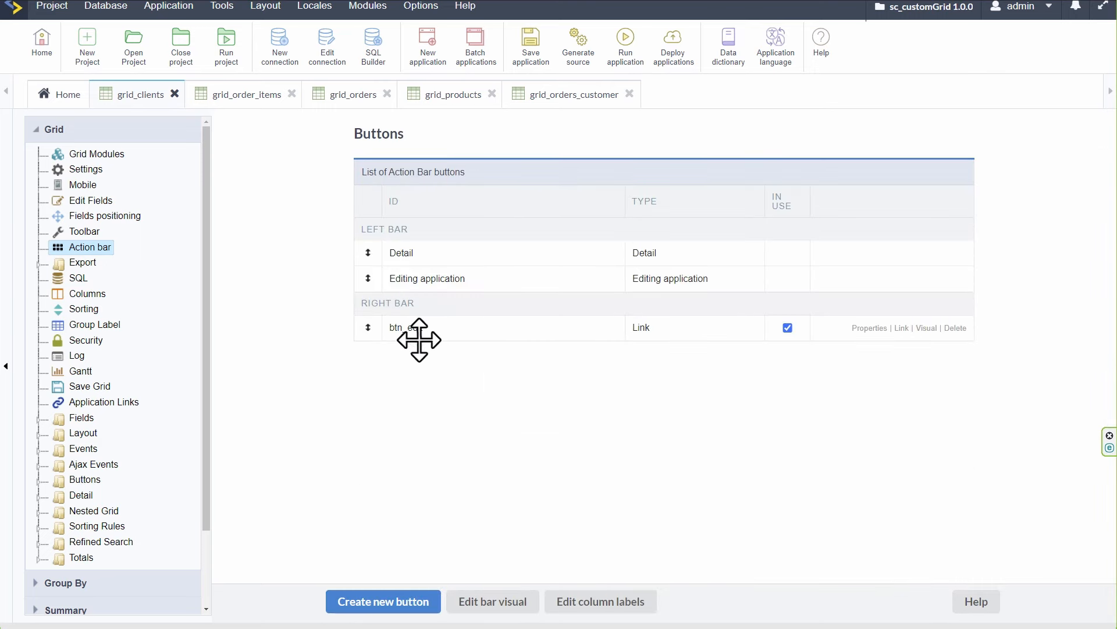
Move btn_edit from the right bar to the left bar, and run grid_clients to check the button
left_click_drag(418, 333, 420, 300)
left_click(620, 49)
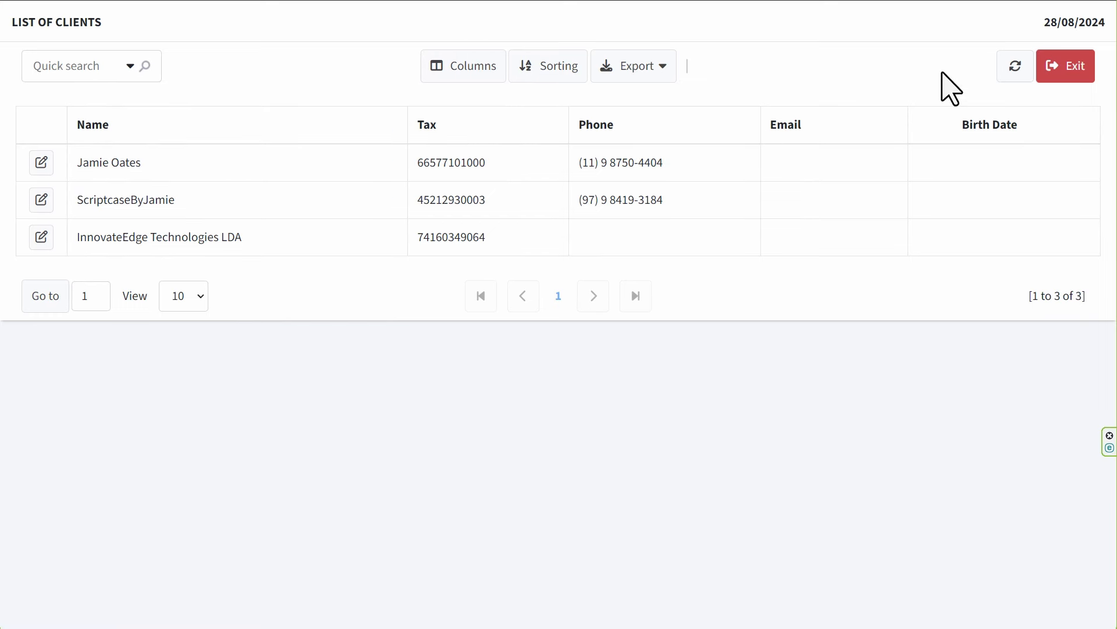
left_click(486, 1)
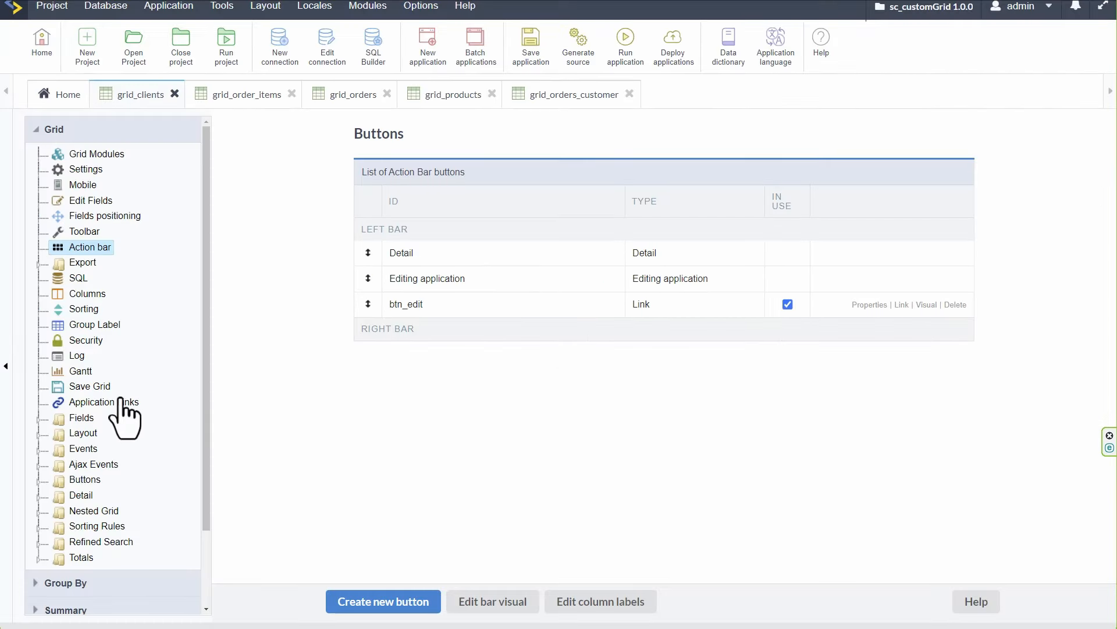
Start a new application link in grid_clients as a field link on the name field
left_click(116, 402)
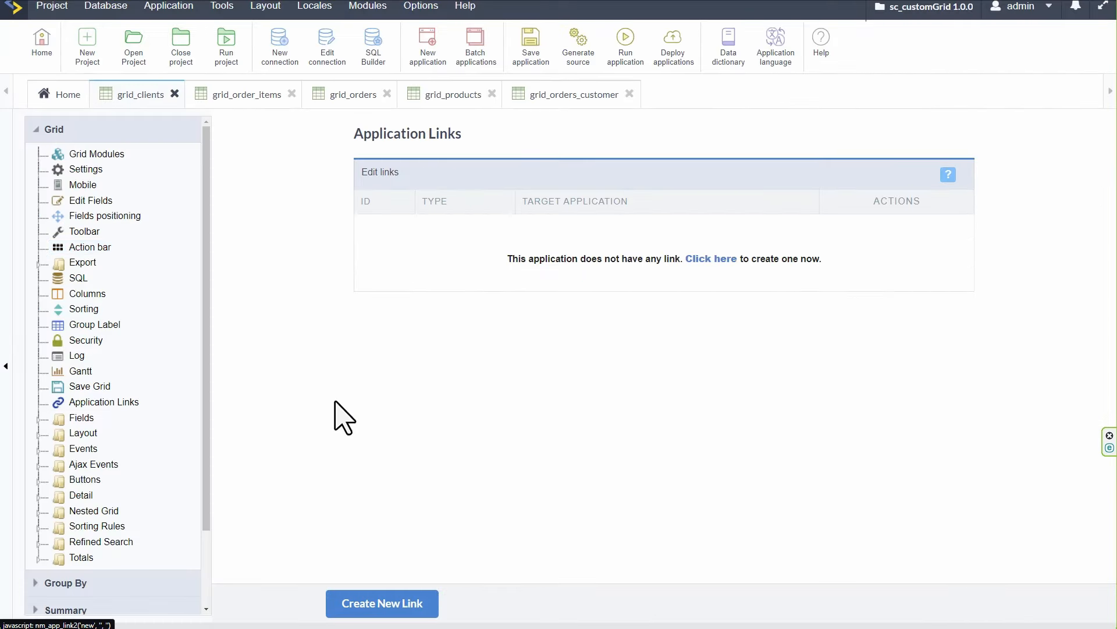
left_click(387, 605)
left_click(358, 288)
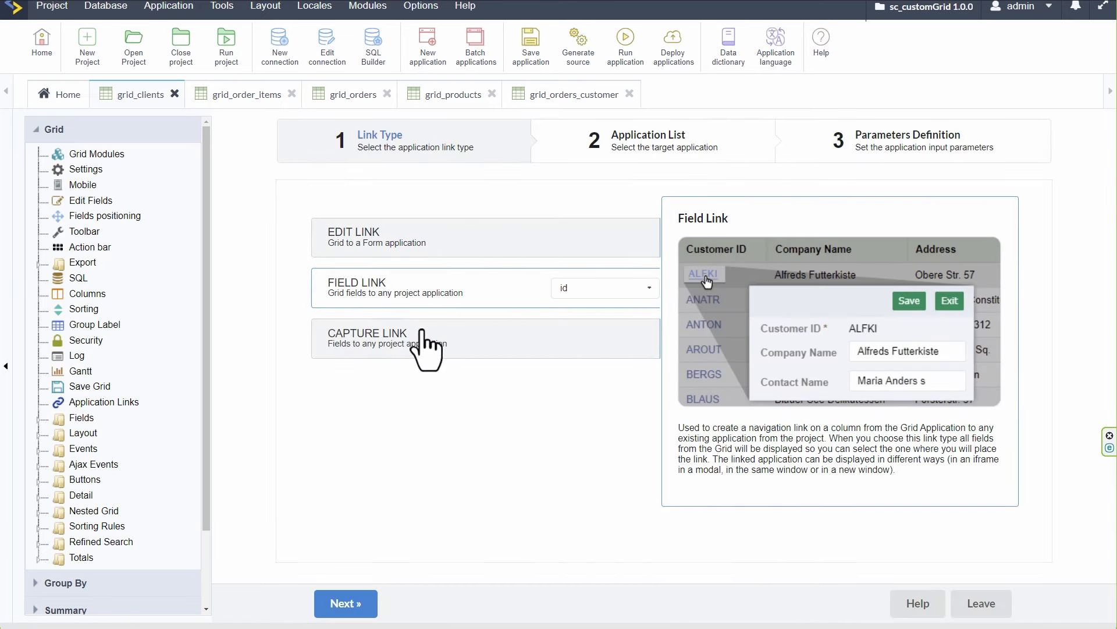
left_click(594, 289)
left_click(618, 346)
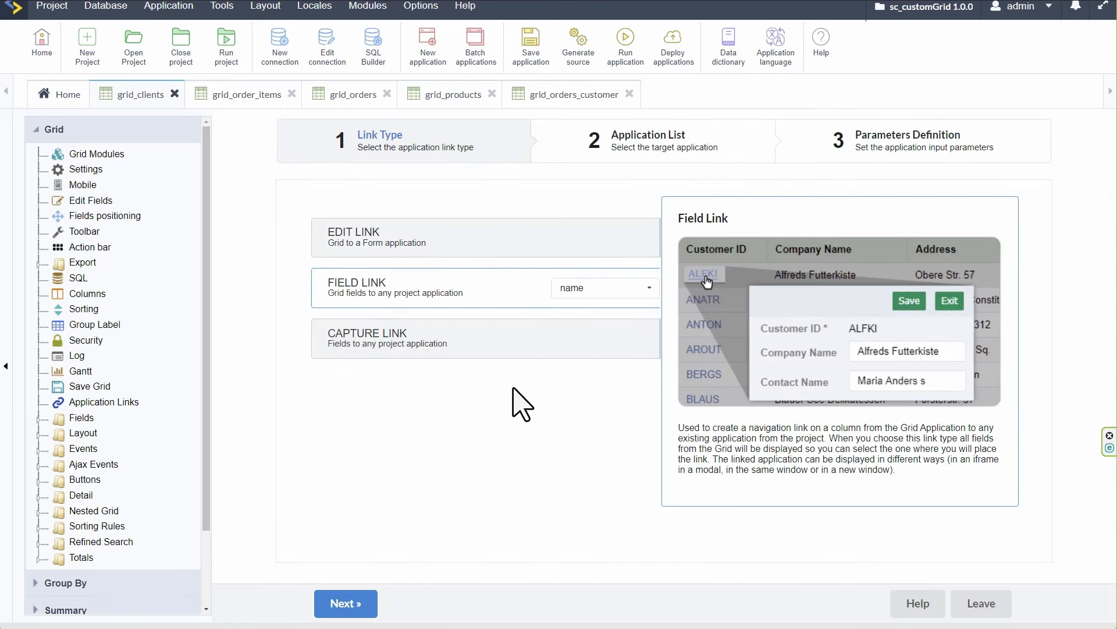
left_click(346, 604)
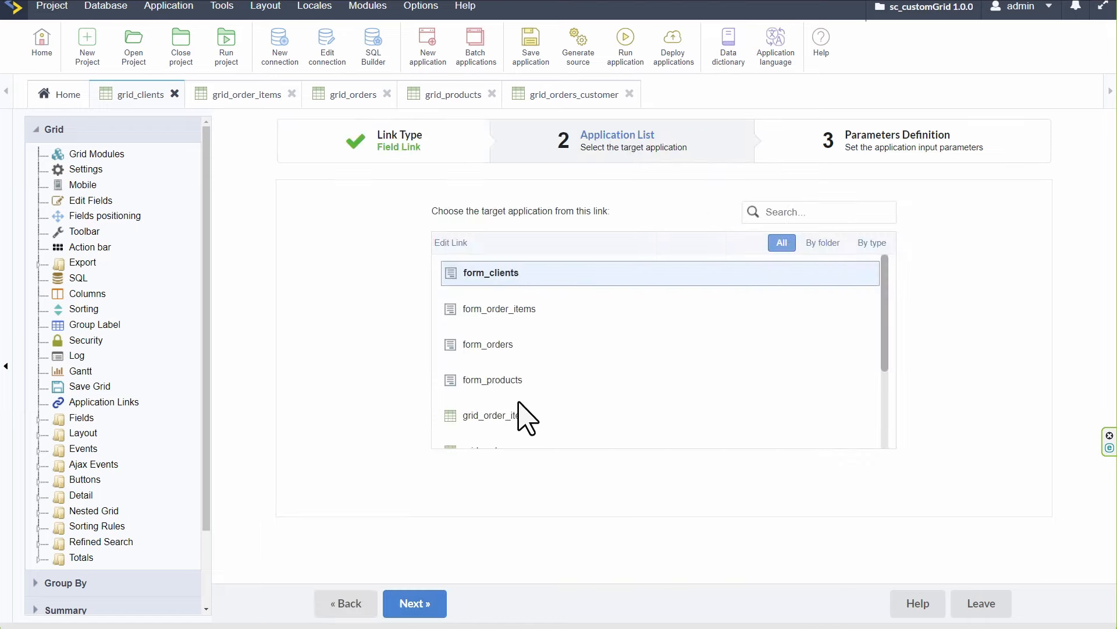
Target grid_orders_customer with the name link, pass the id field as client_ID, and save the link properties
scroll(640, 372, "down", 5)
left_click(512, 360)
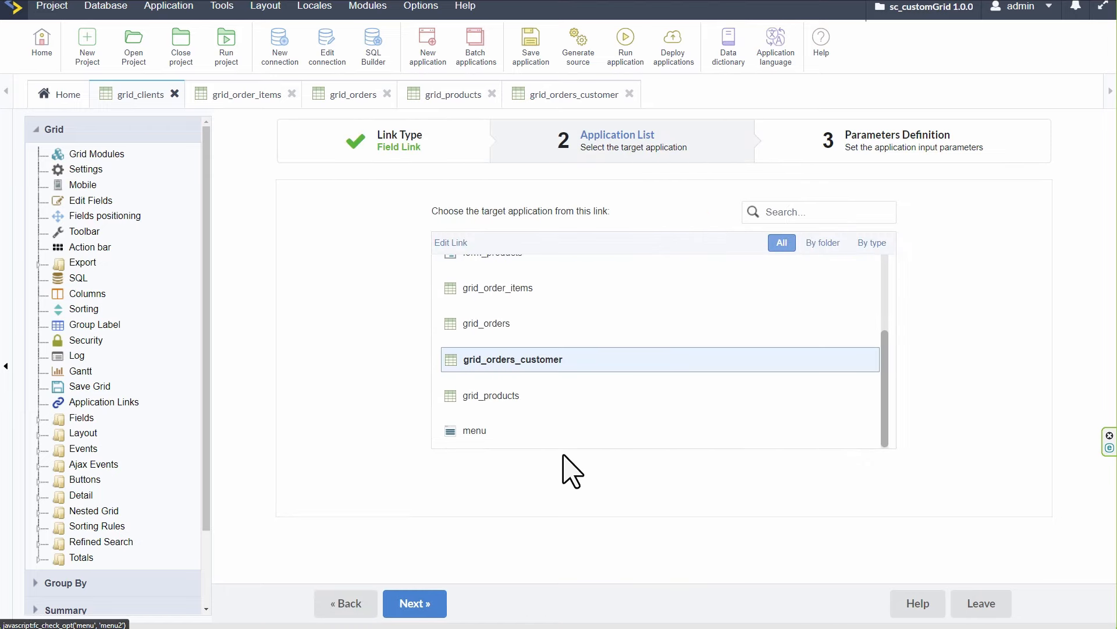
left_click(415, 609)
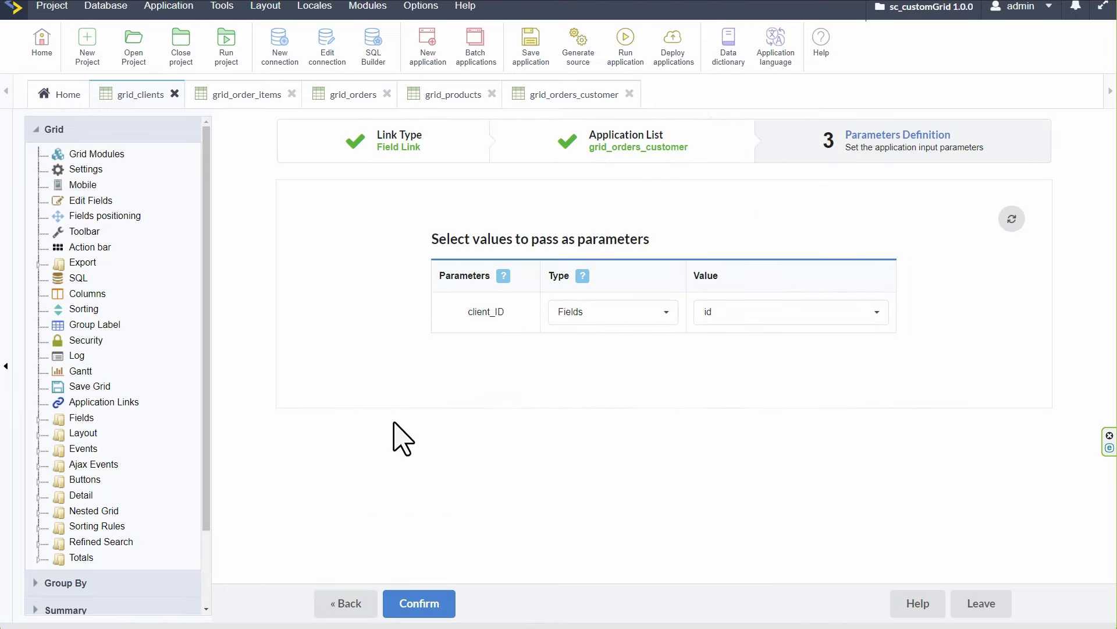
left_click(758, 315)
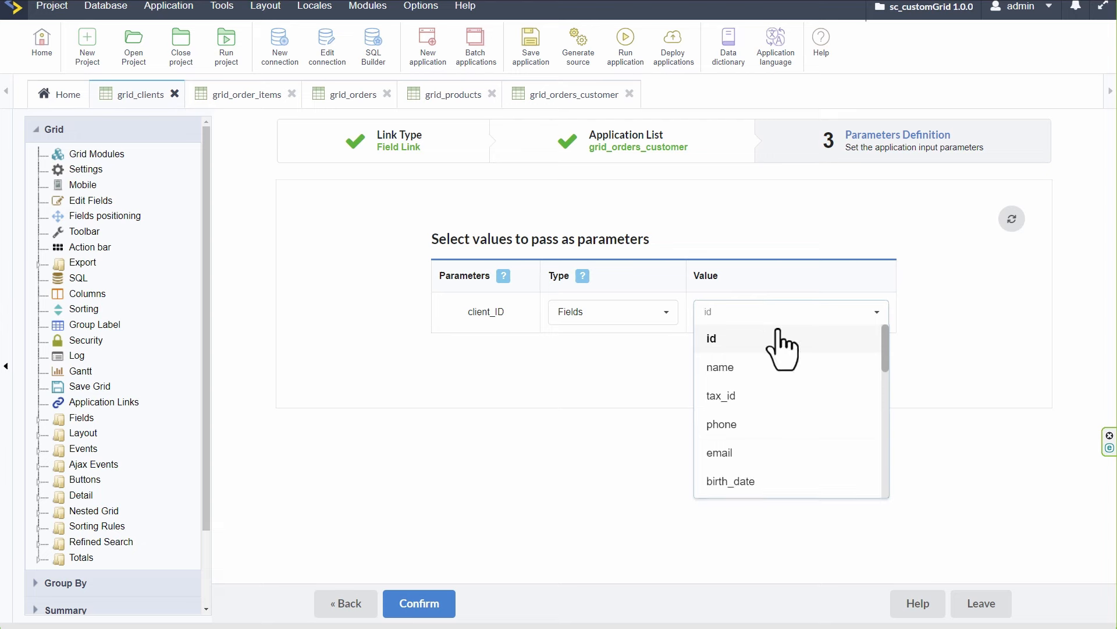
left_click(755, 336)
left_click(404, 604)
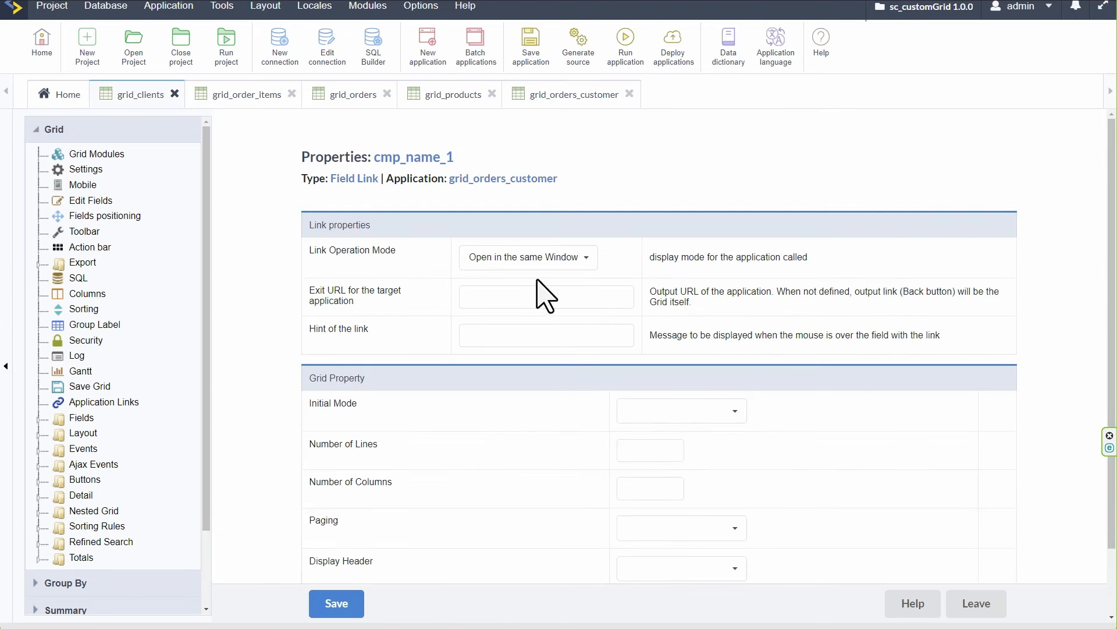
left_click(340, 605)
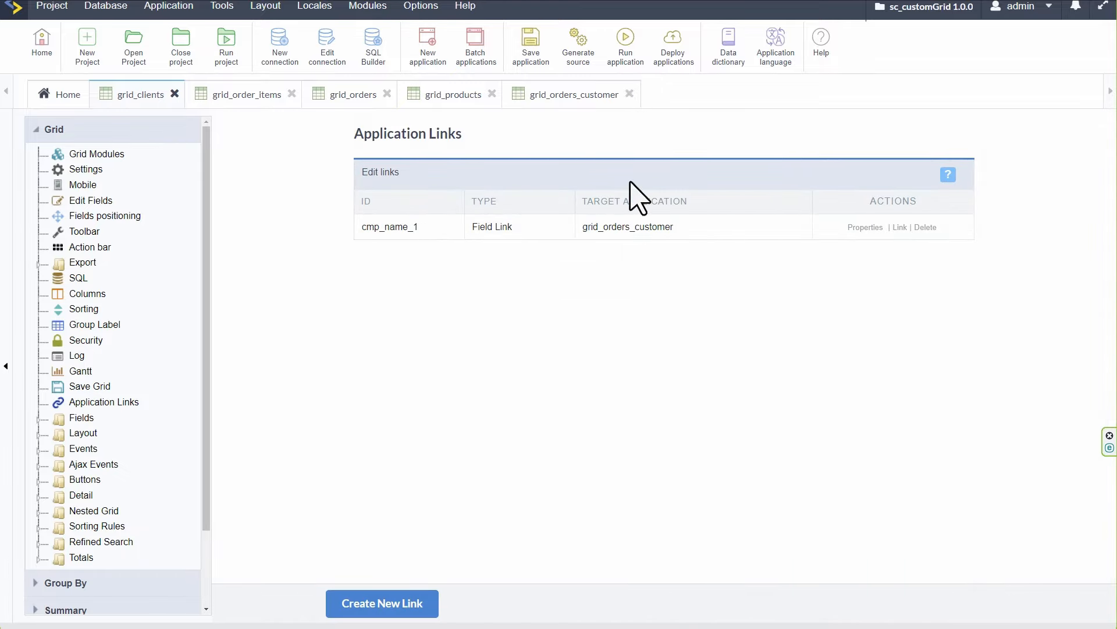
Run the application and follow the first client's name link to test the filtered orders grid
left_click(624, 73)
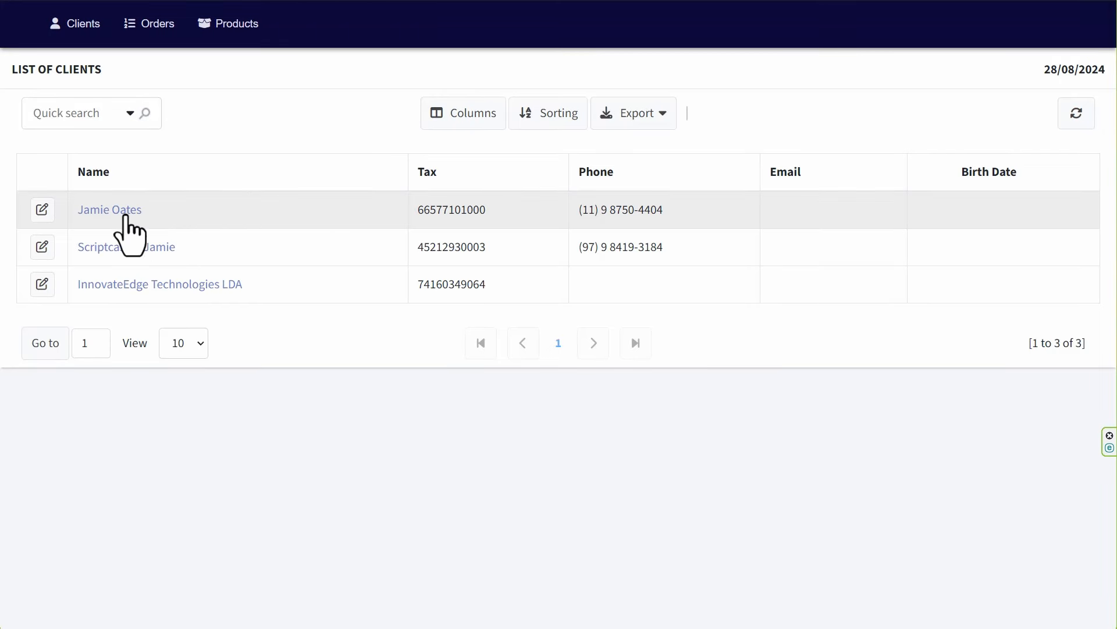
left_click(110, 211)
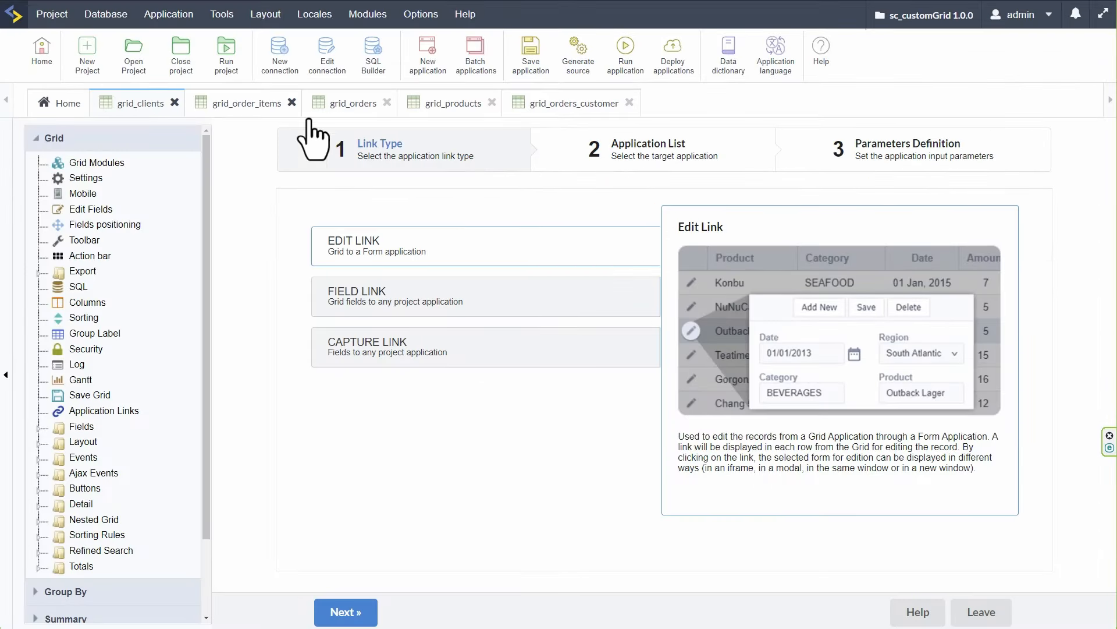
Switch to grid_orders_customer and delete its edit link to form_orders from the application links
left_click(574, 104)
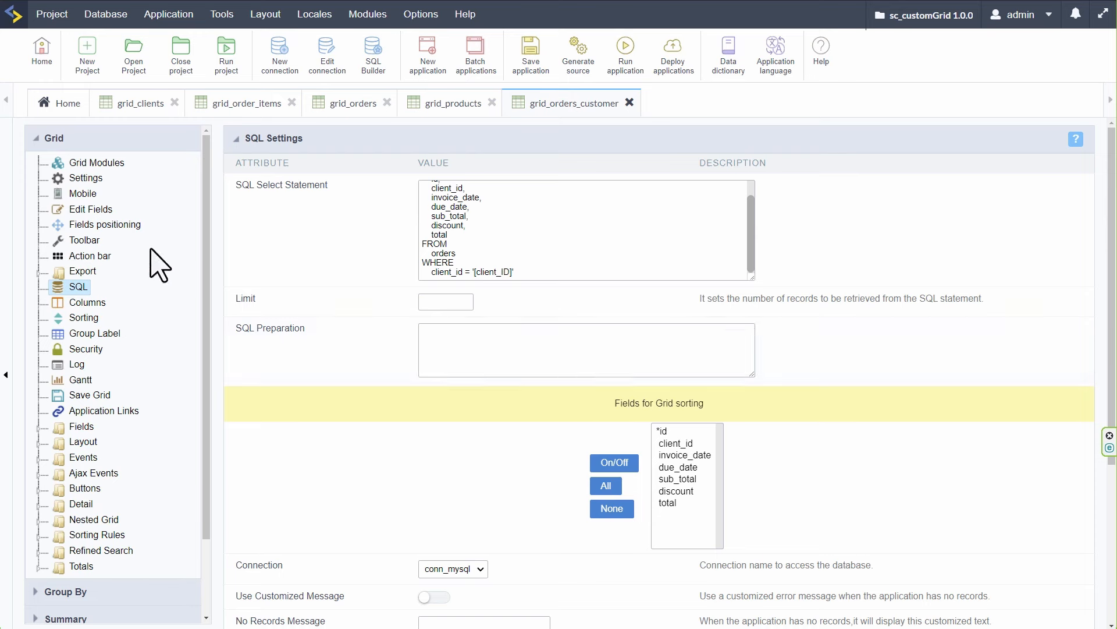
left_click(87, 163)
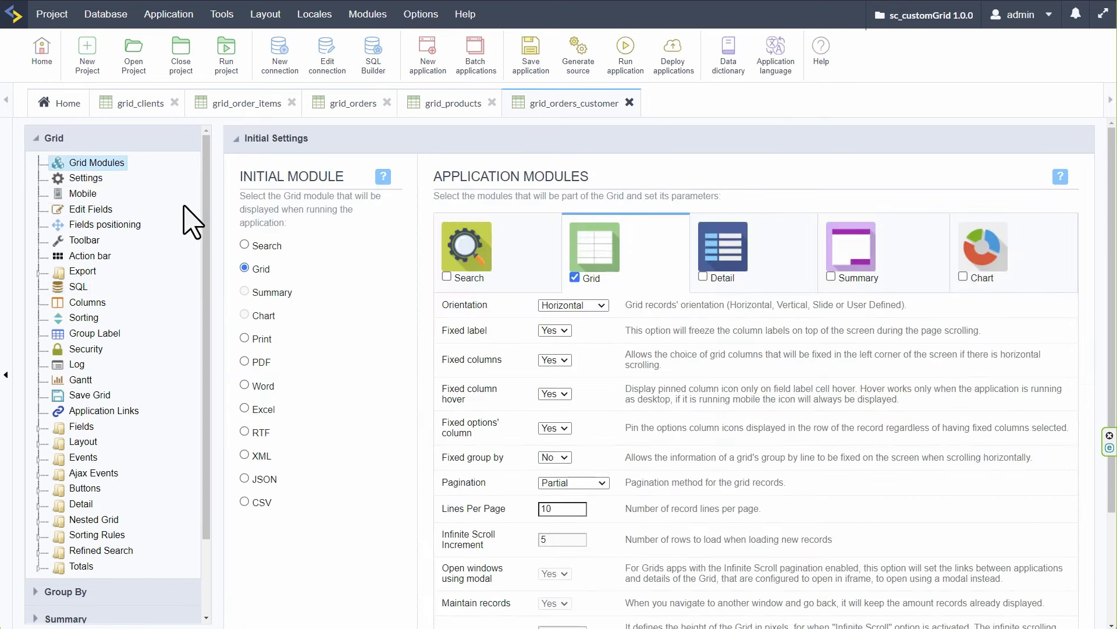
scroll(339, 364, "down", 3)
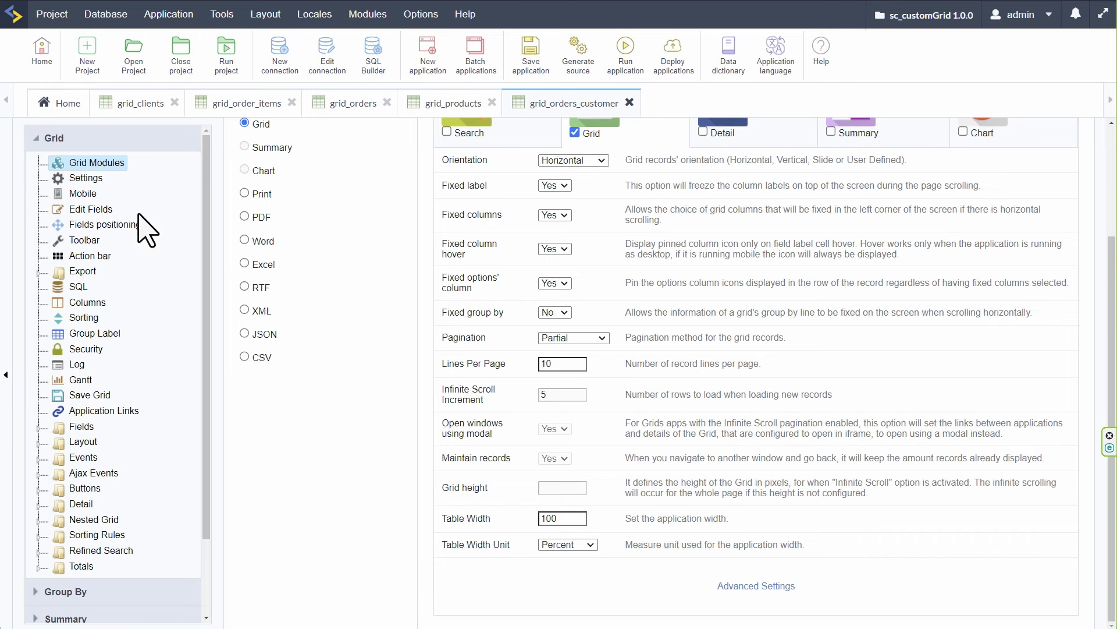
left_click(93, 213)
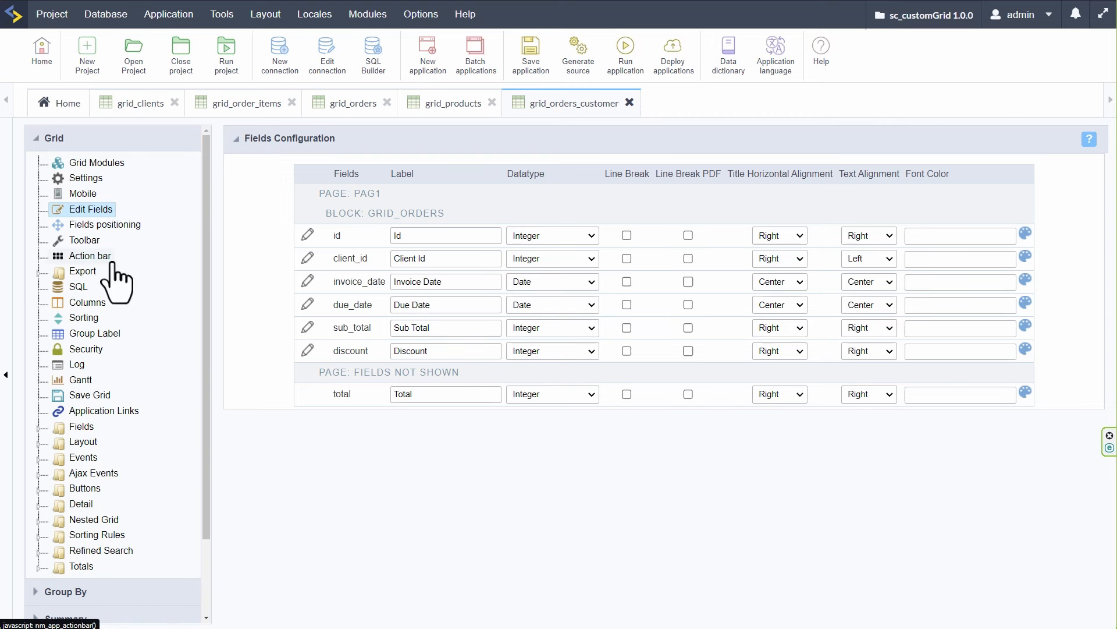
left_click(96, 411)
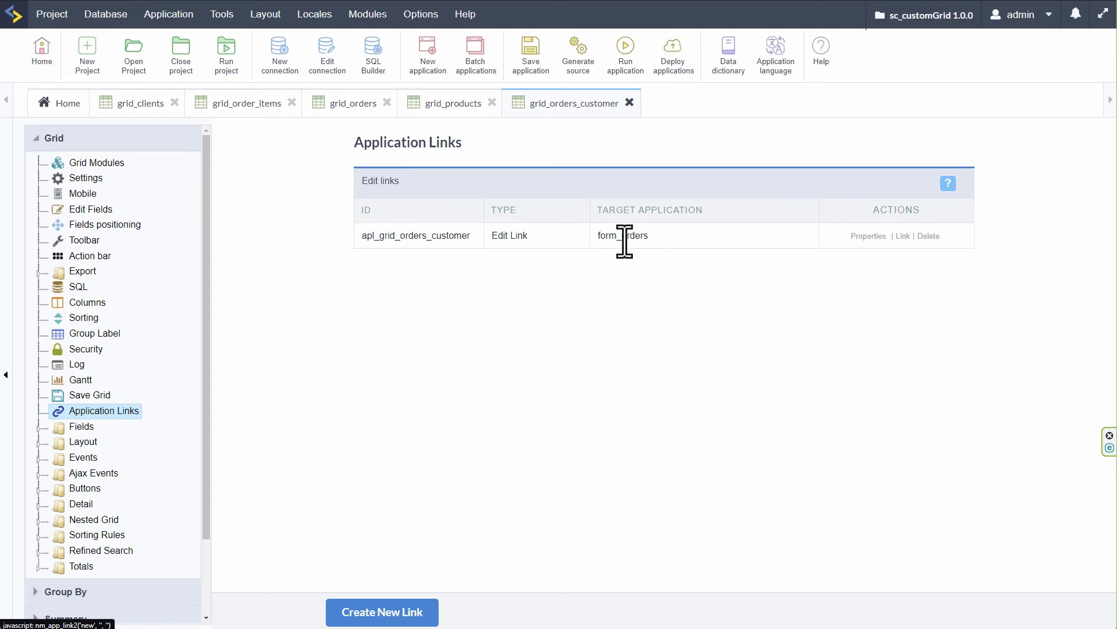
left_click(929, 236)
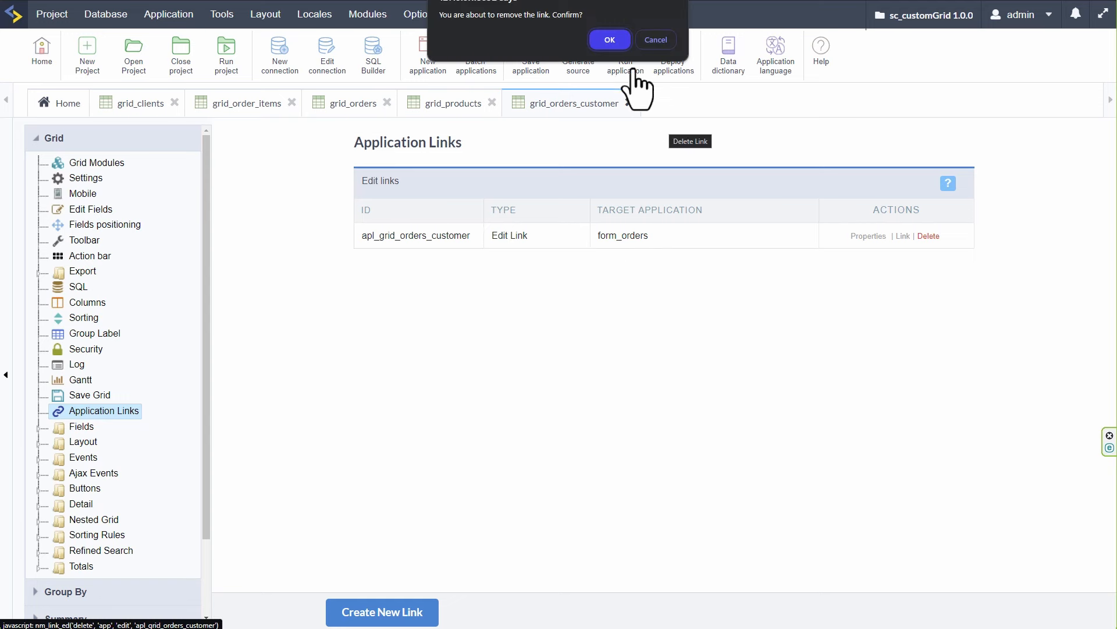
left_click(610, 33)
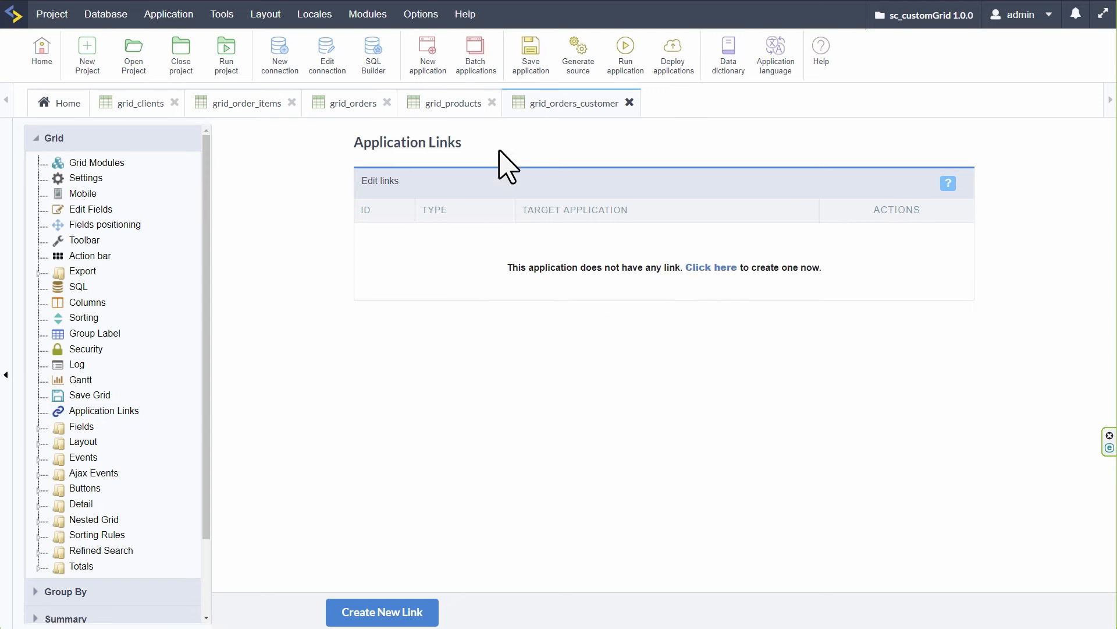
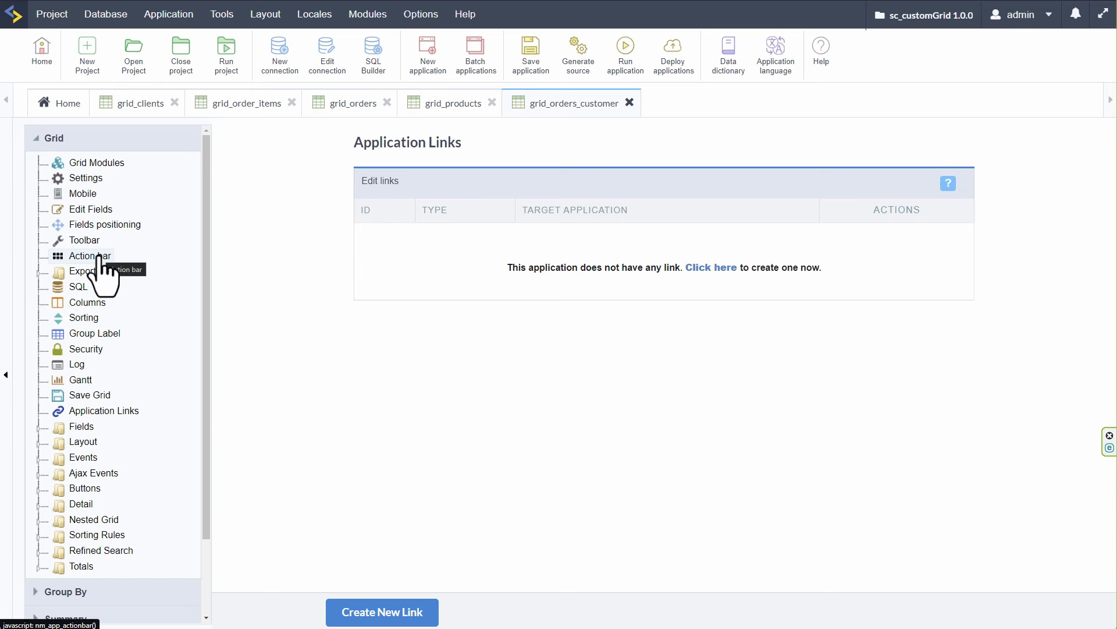
Examine the edit, field and capture link types for a new application link, and the action bar's button list
left_click(108, 411)
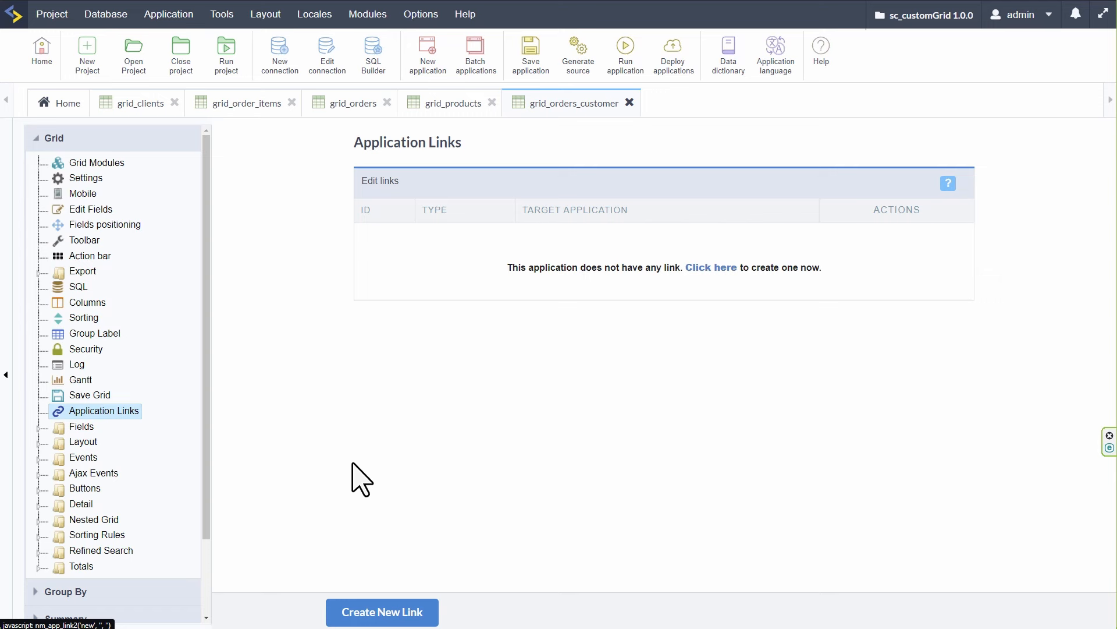
left_click(377, 612)
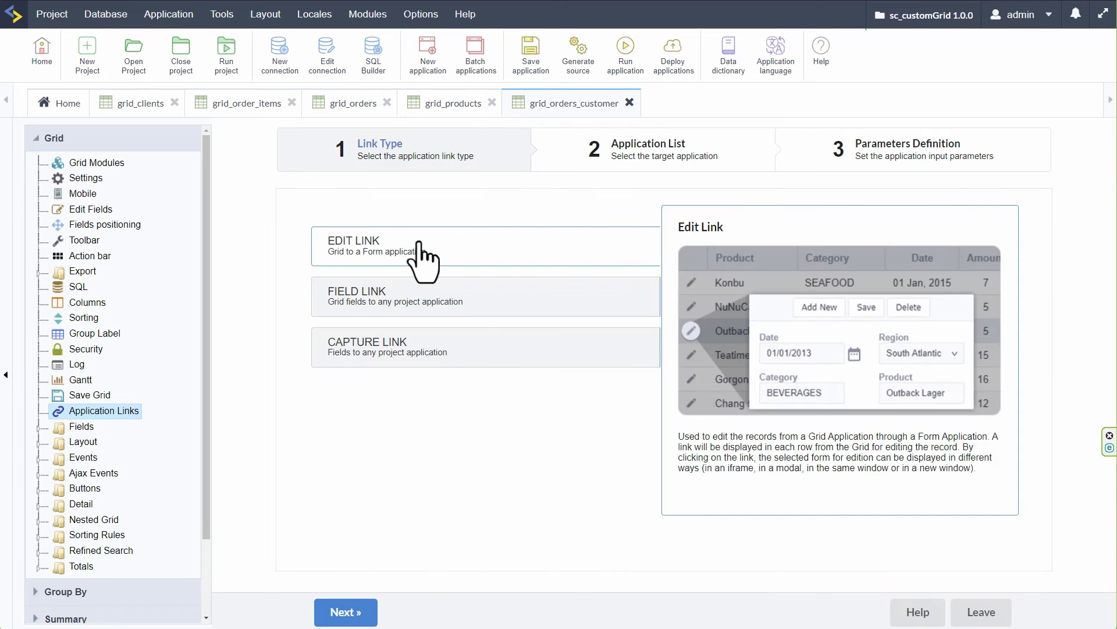
left_click(440, 304)
left_click(581, 296)
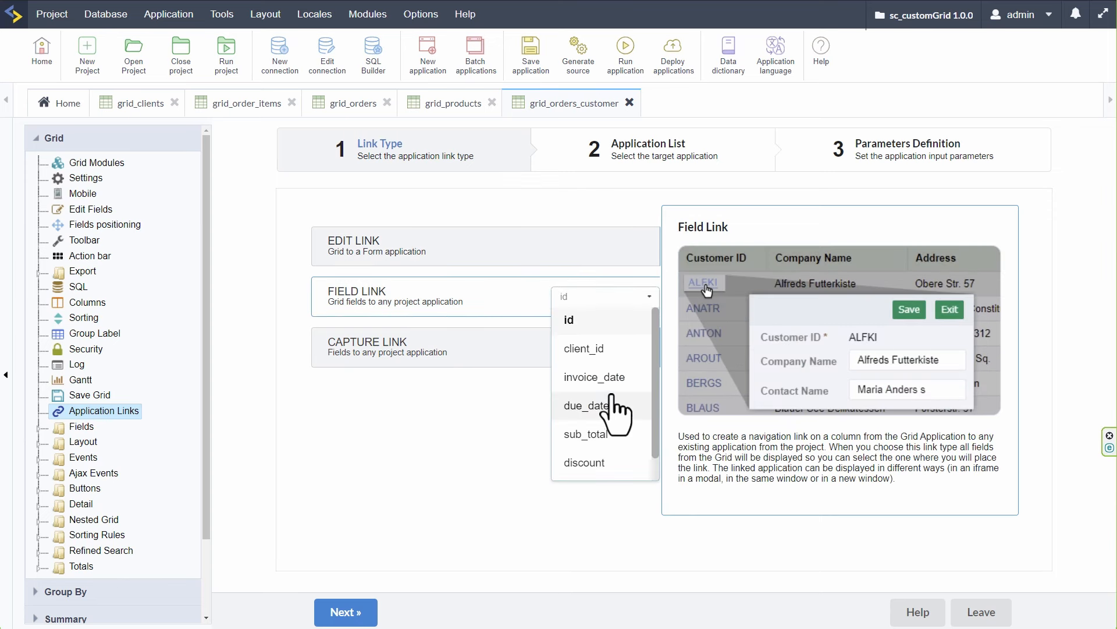
scroll(617, 410, "down", 1)
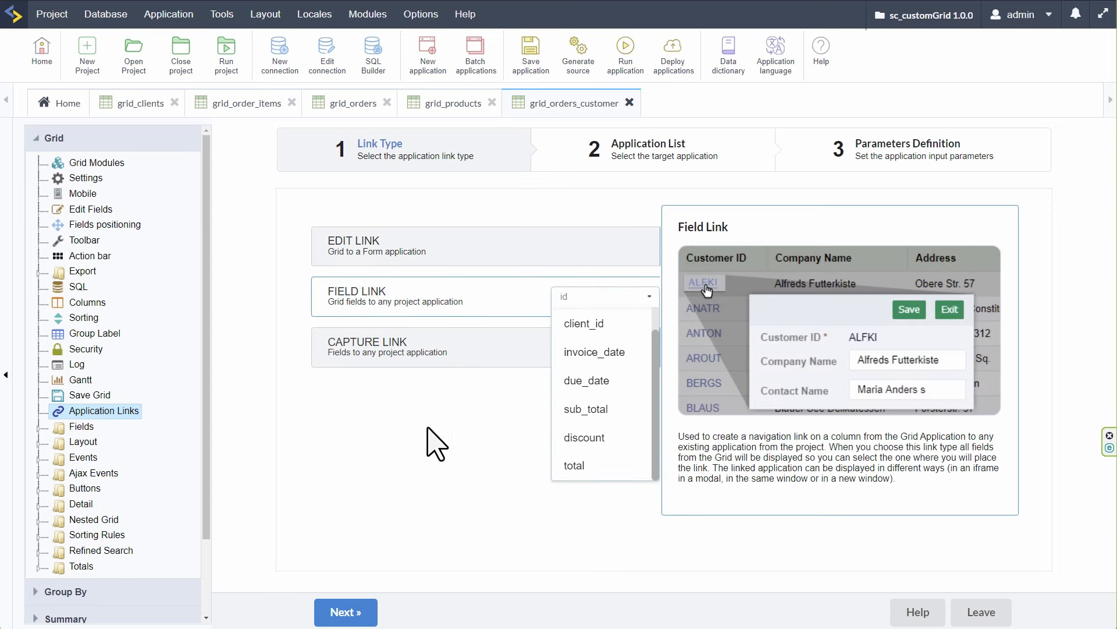
left_click(392, 456)
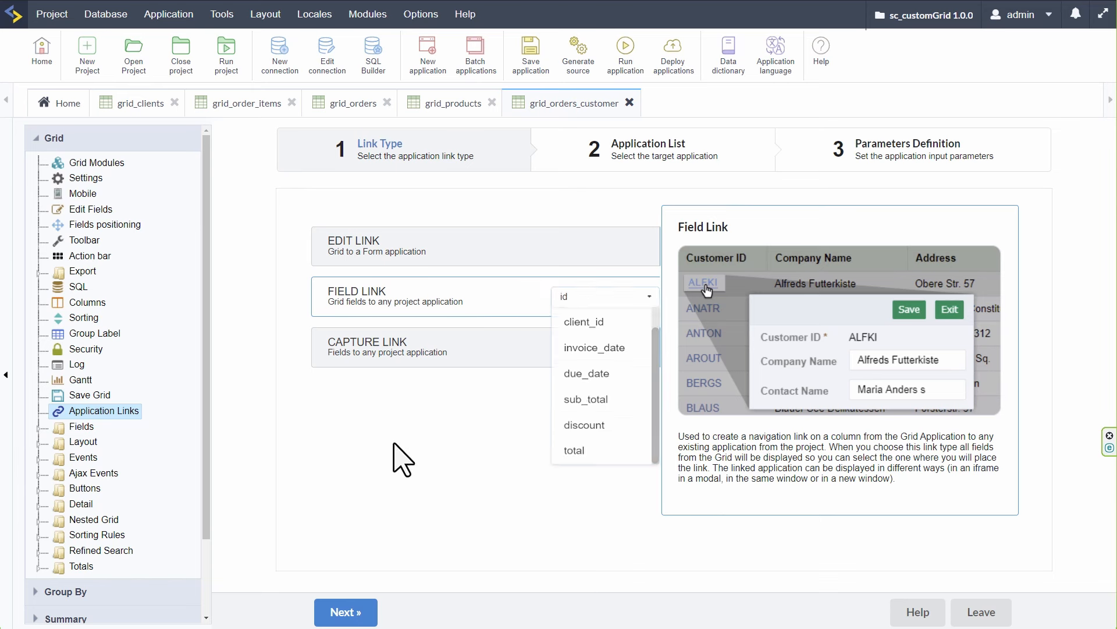
left_click(436, 349)
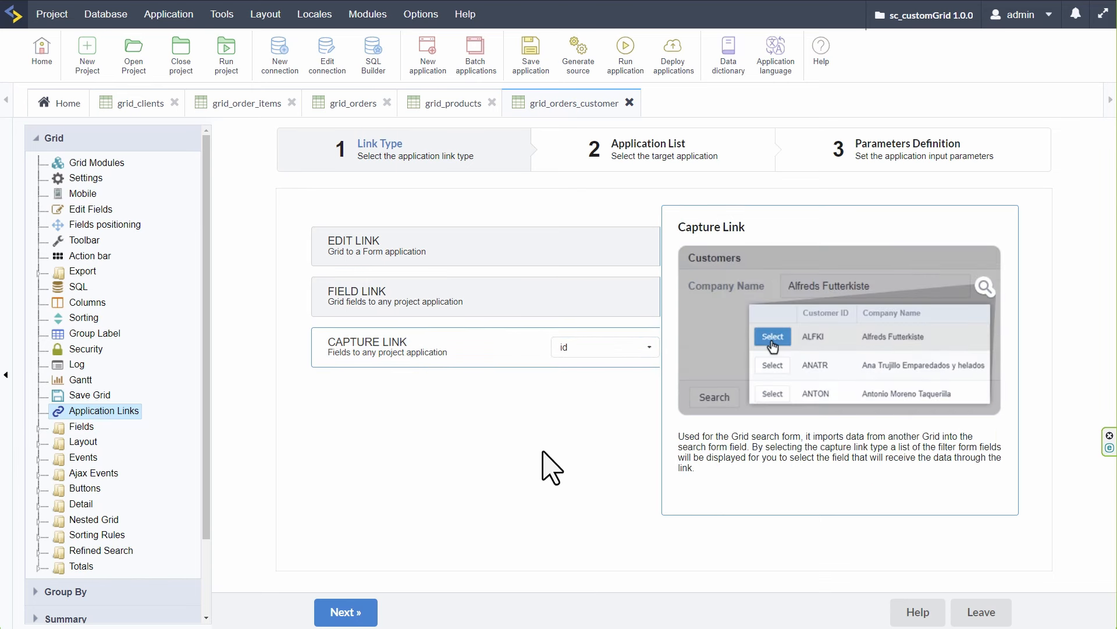
left_click(508, 319)
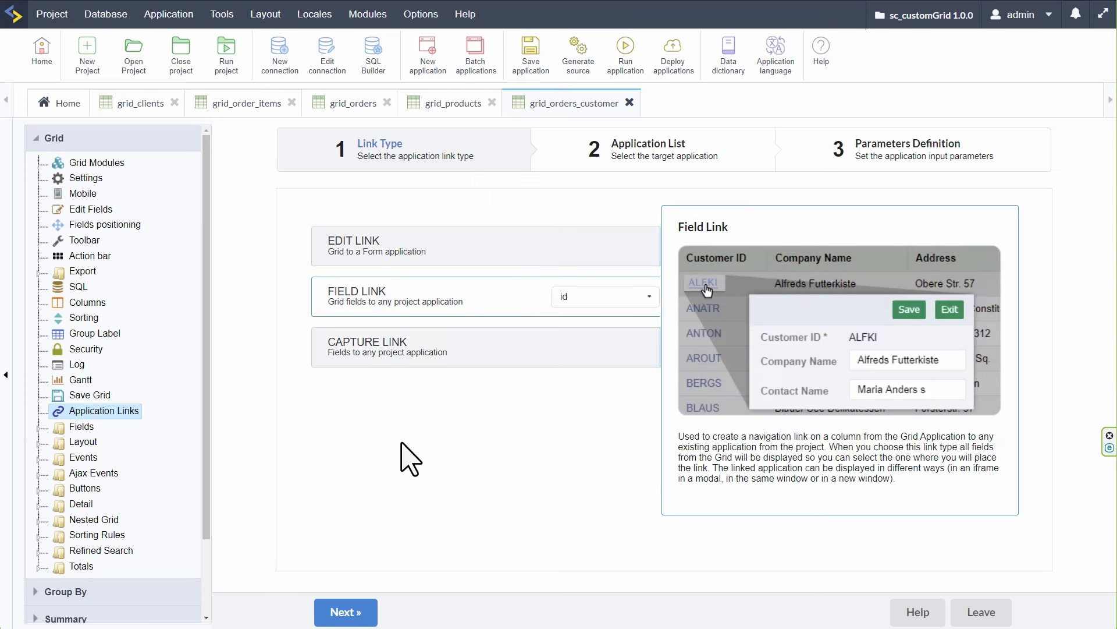
left_click(411, 273)
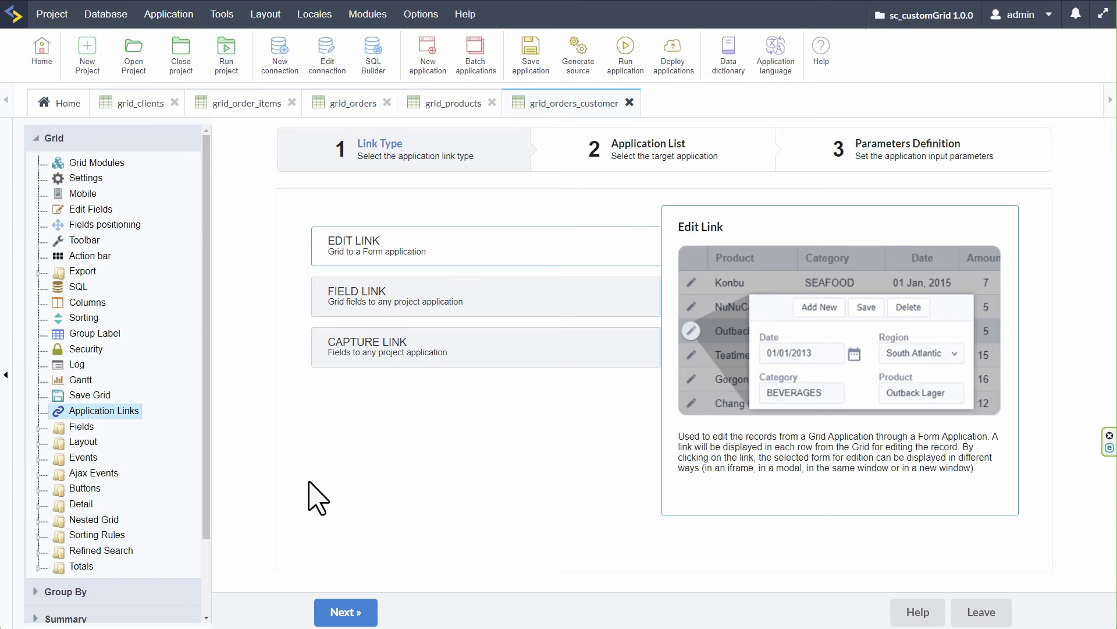
left_click(125, 411)
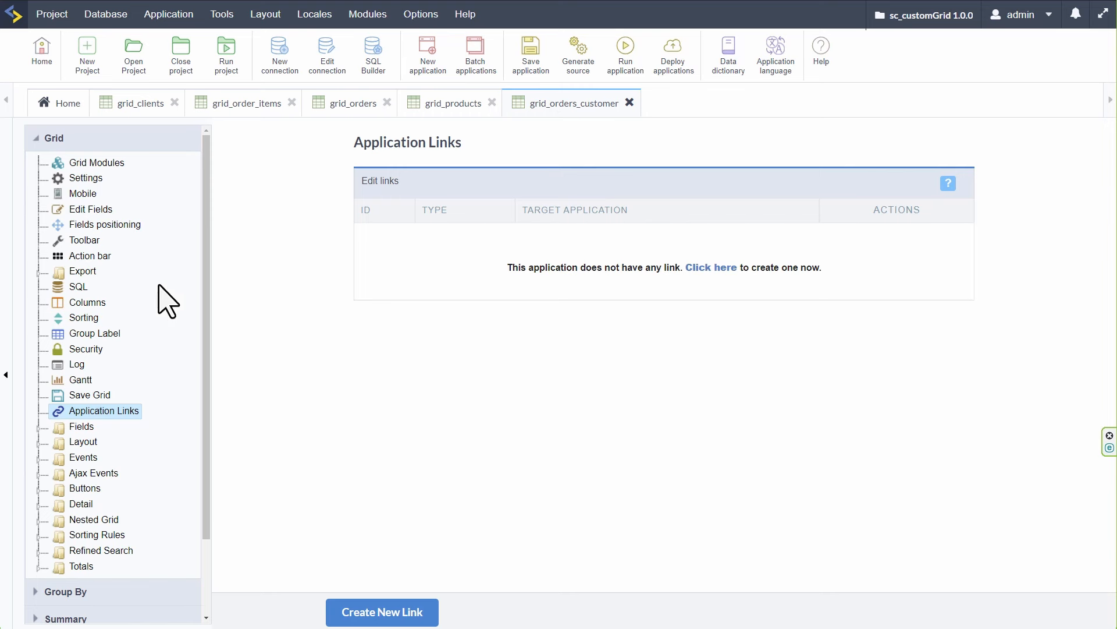
left_click(85, 257)
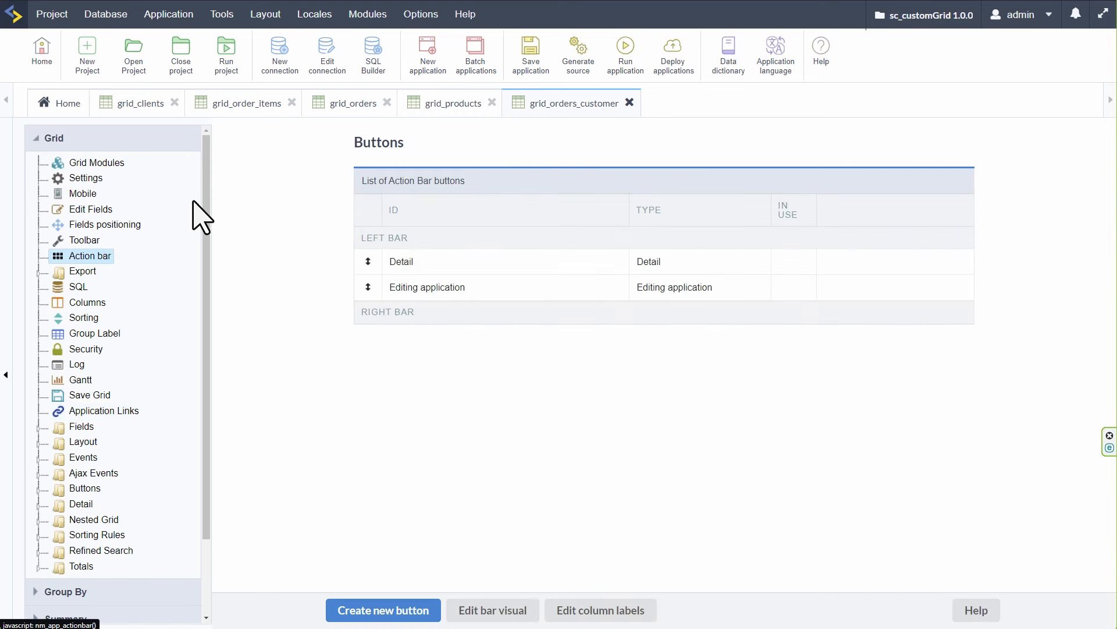
Copy the grid_orders application as grid_orders_invoice
left_click(57, 108)
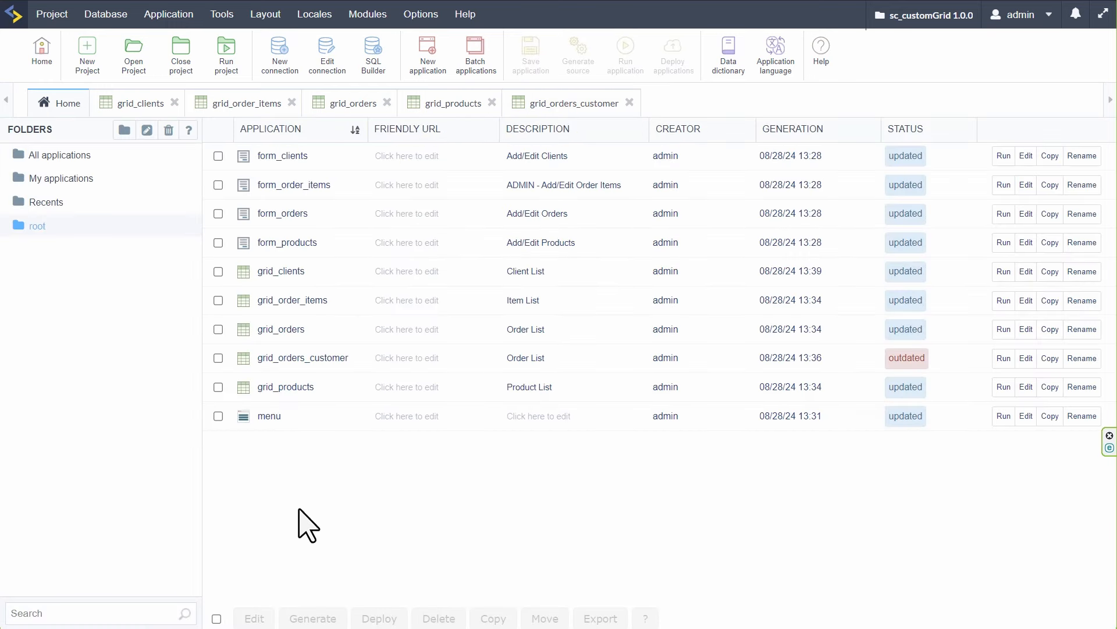
left_click(1051, 330)
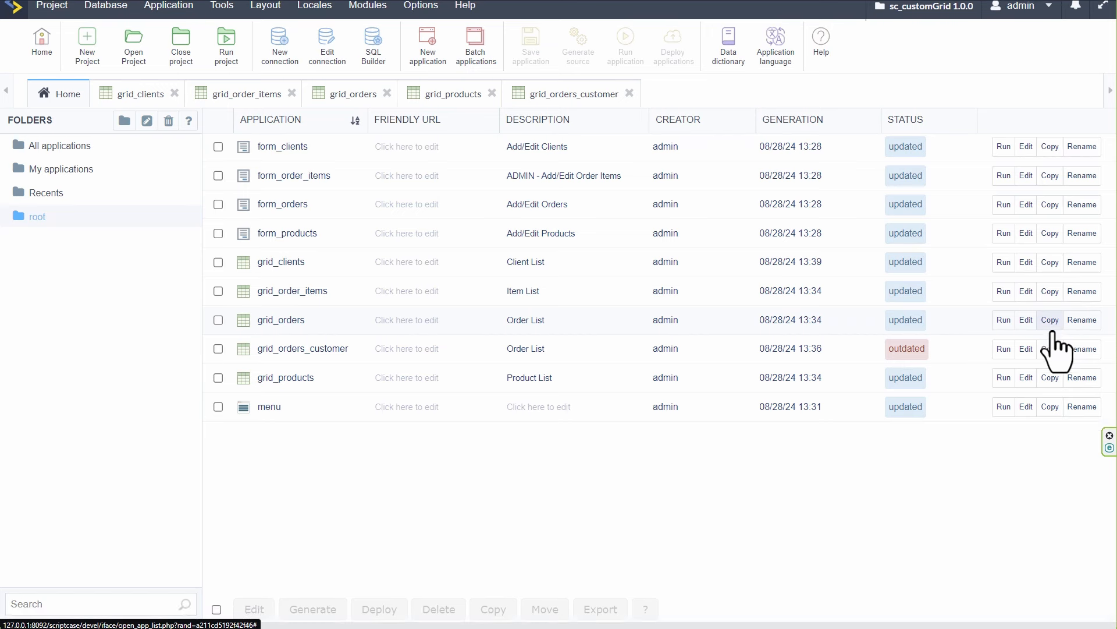
left_click(473, 326)
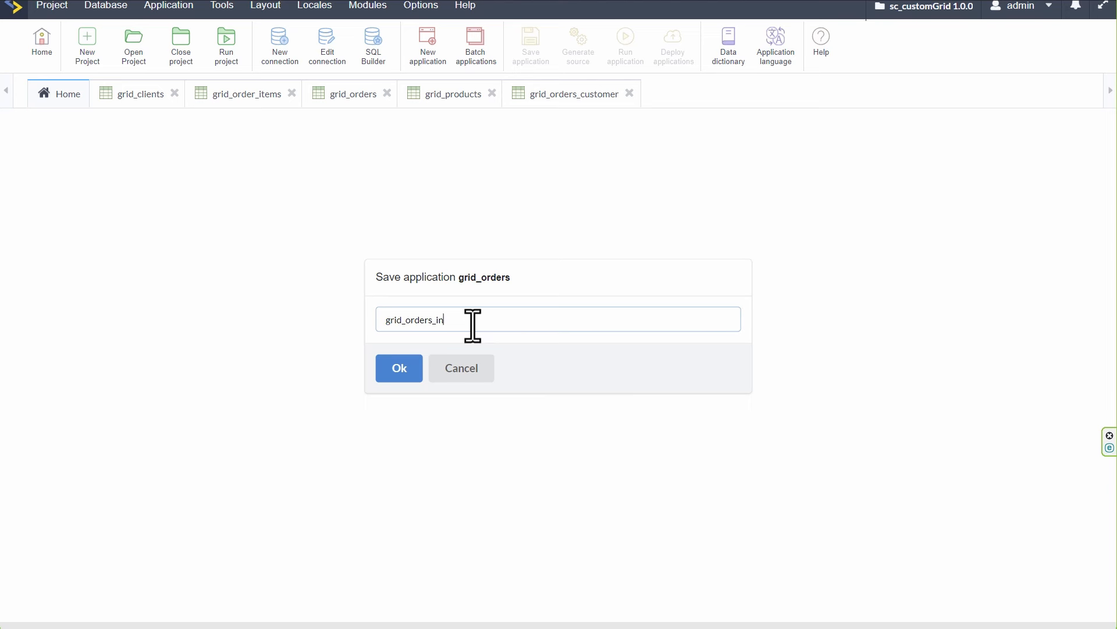
left_click(398, 374)
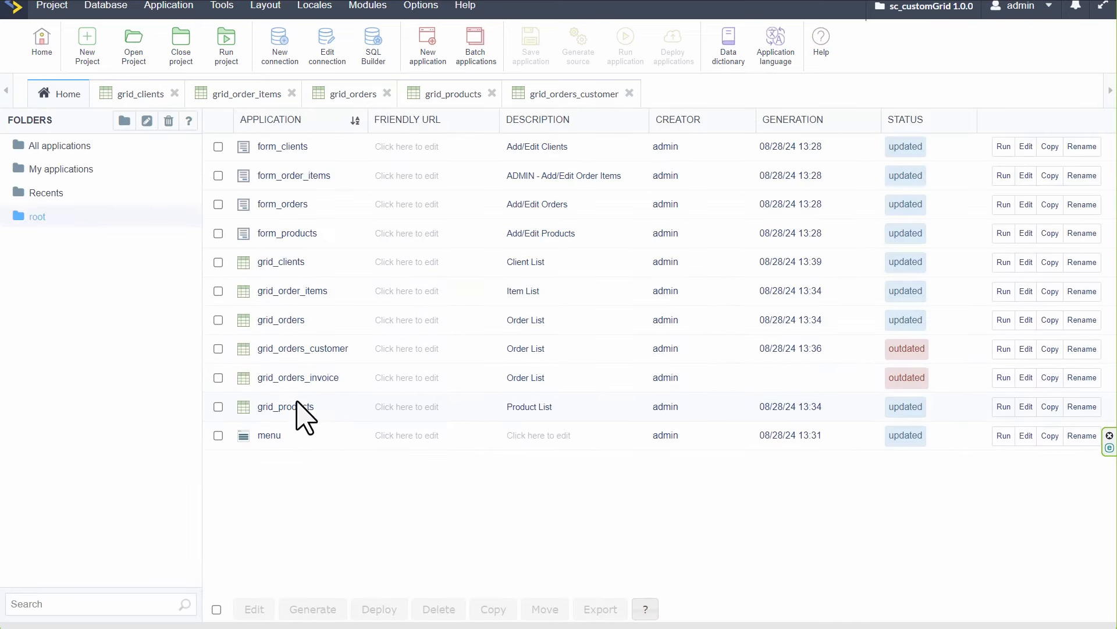
Add the clause WHERE id = '[order_ID]' to the SQL select statement of grid_orders_invoice and save the application
left_click(290, 379)
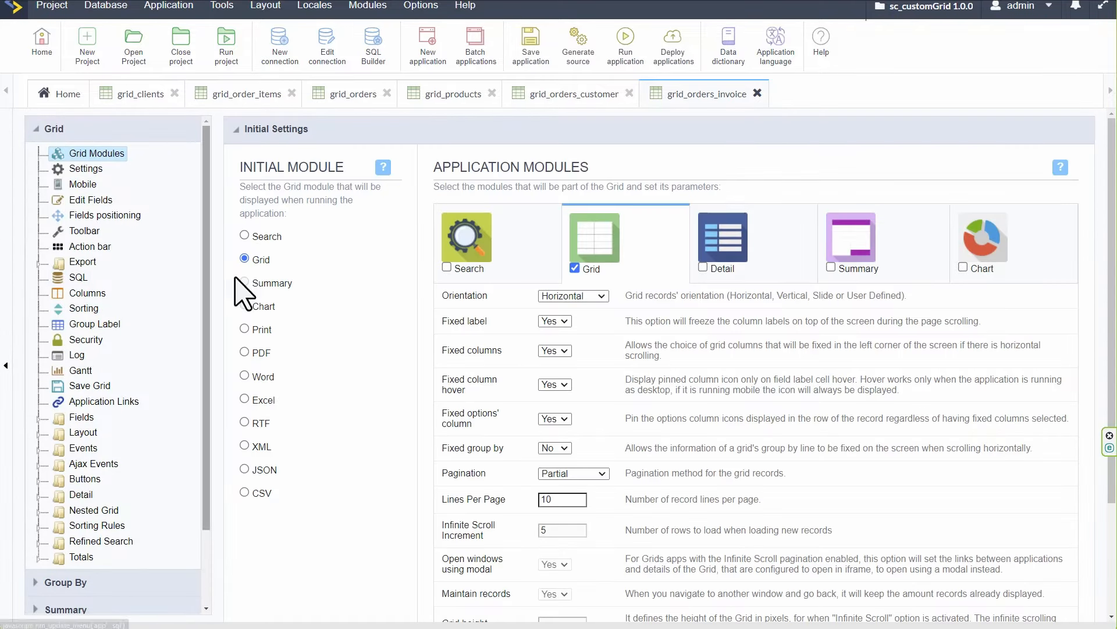
scroll(497, 473, "down", 3)
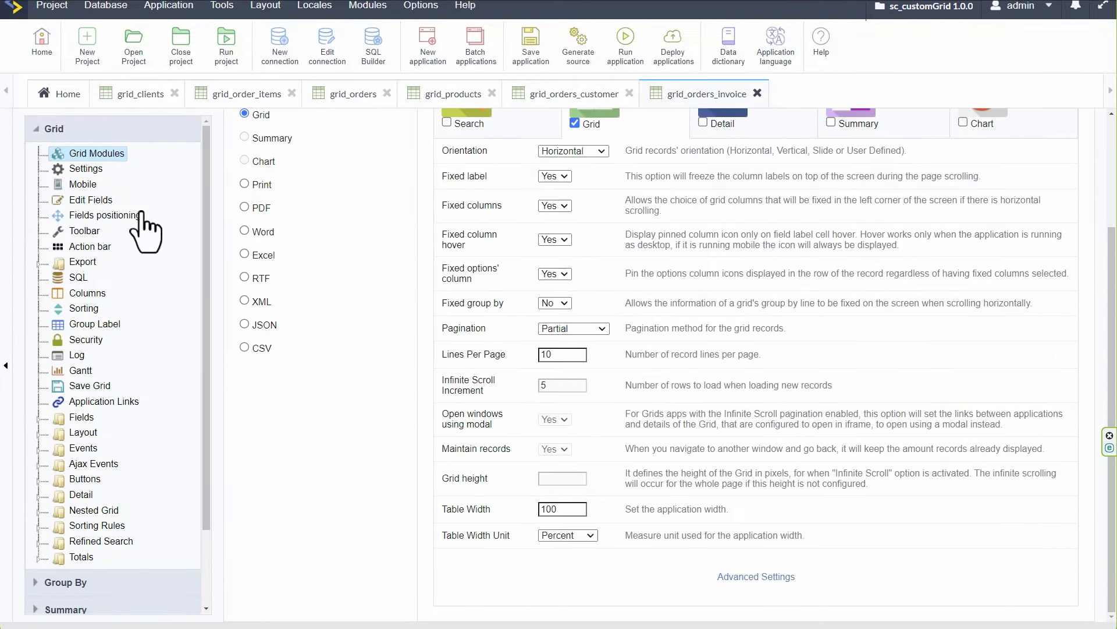
left_click(83, 169)
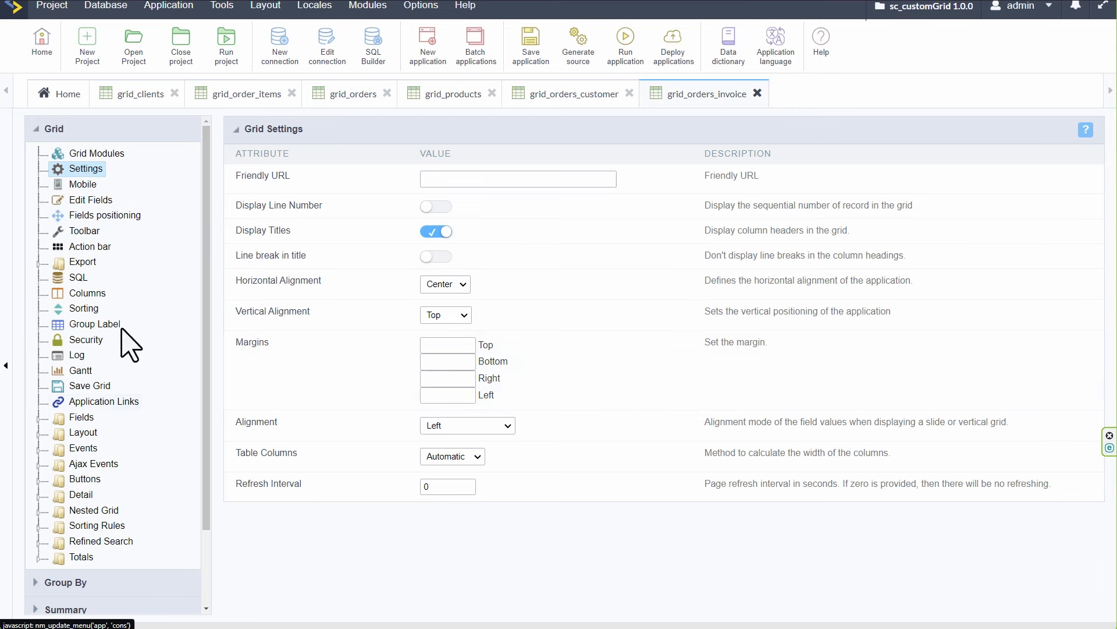
left_click(86, 278)
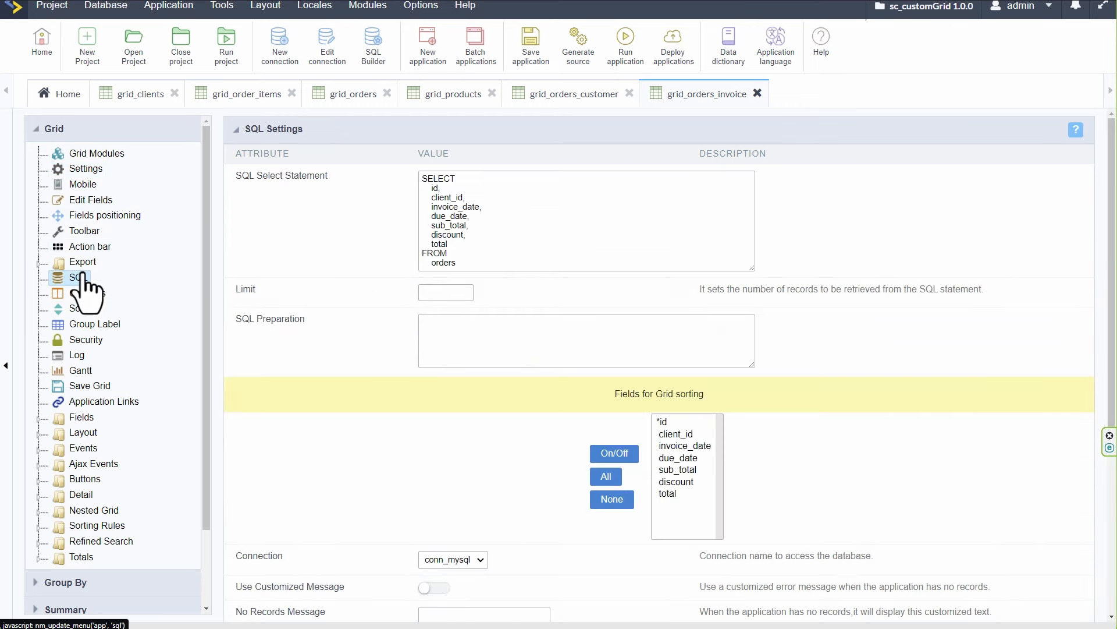
scroll(548, 241, "down", 2)
scroll(543, 241, "up", 2)
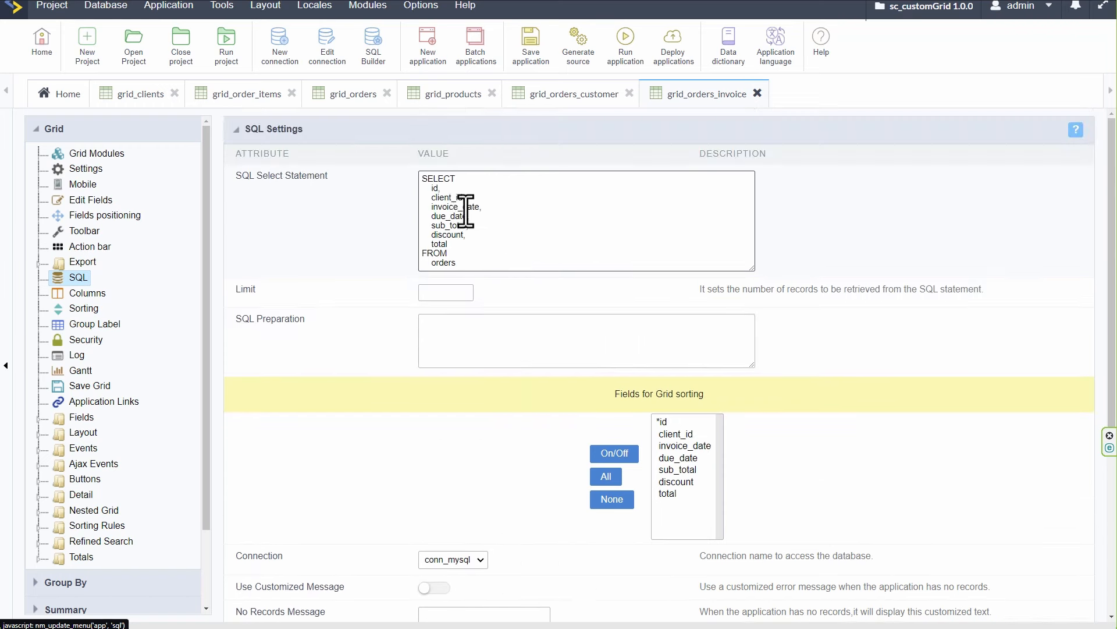
double_click(435, 188)
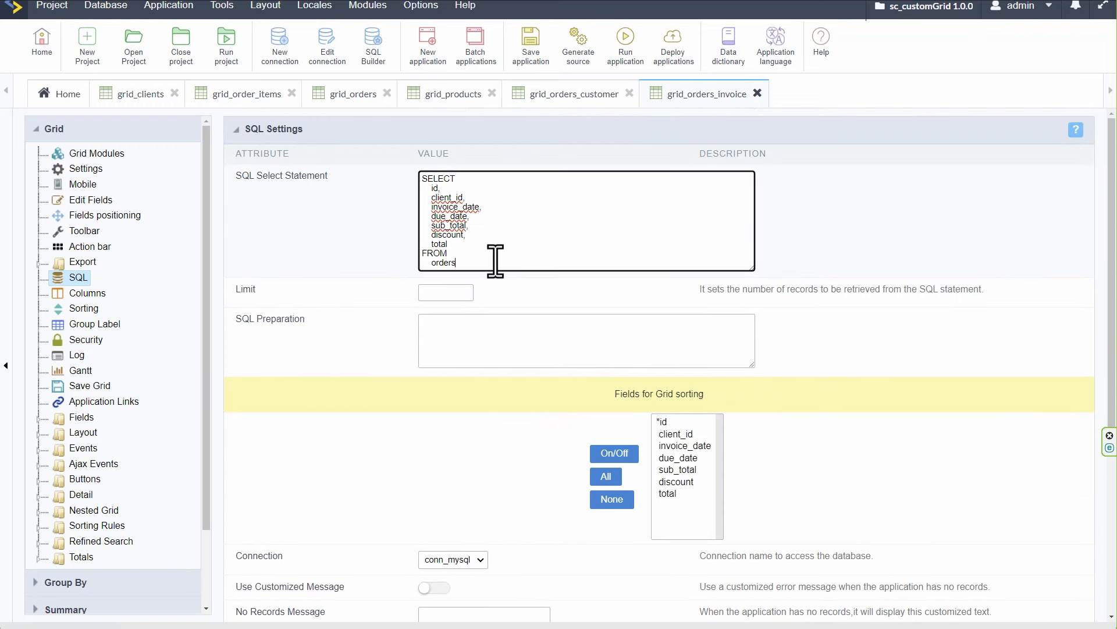
key("Return")
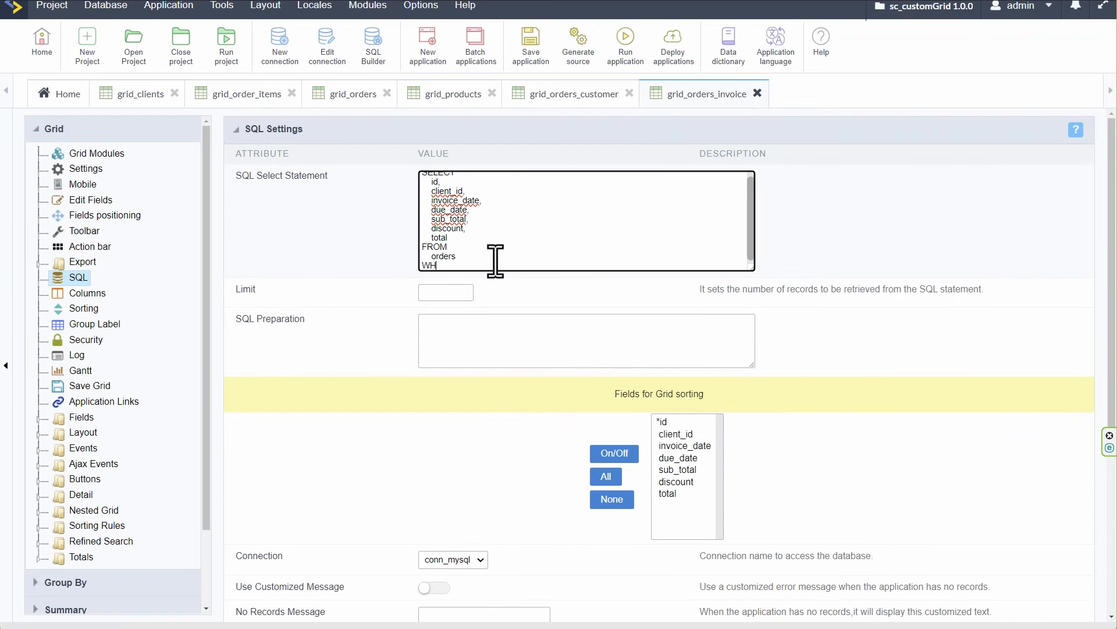
type("WHERE")
key("Return")
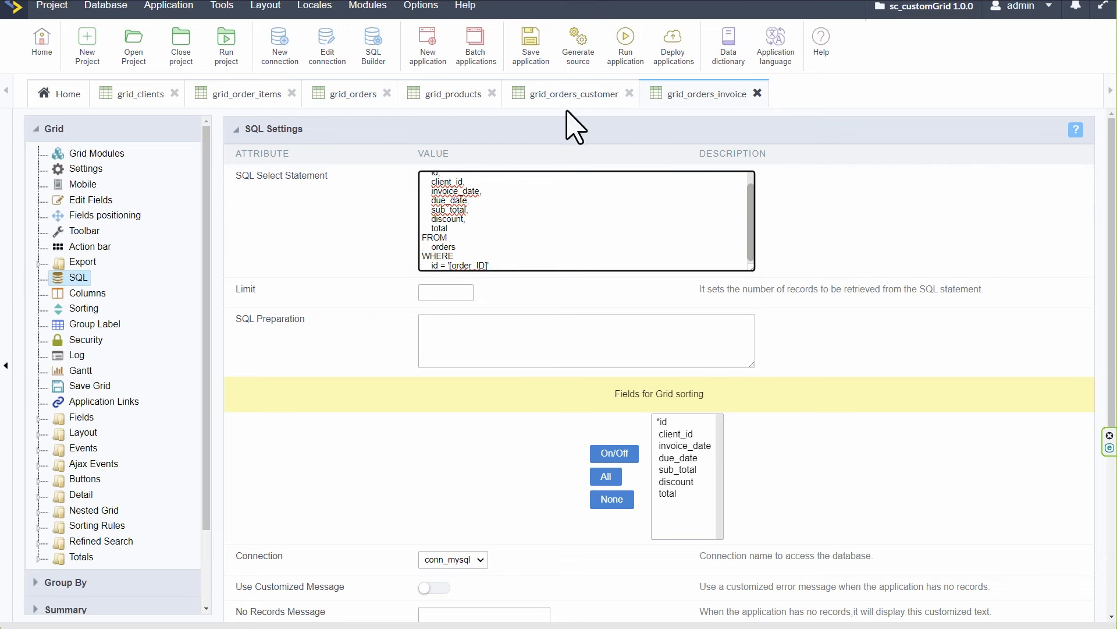
left_click(532, 45)
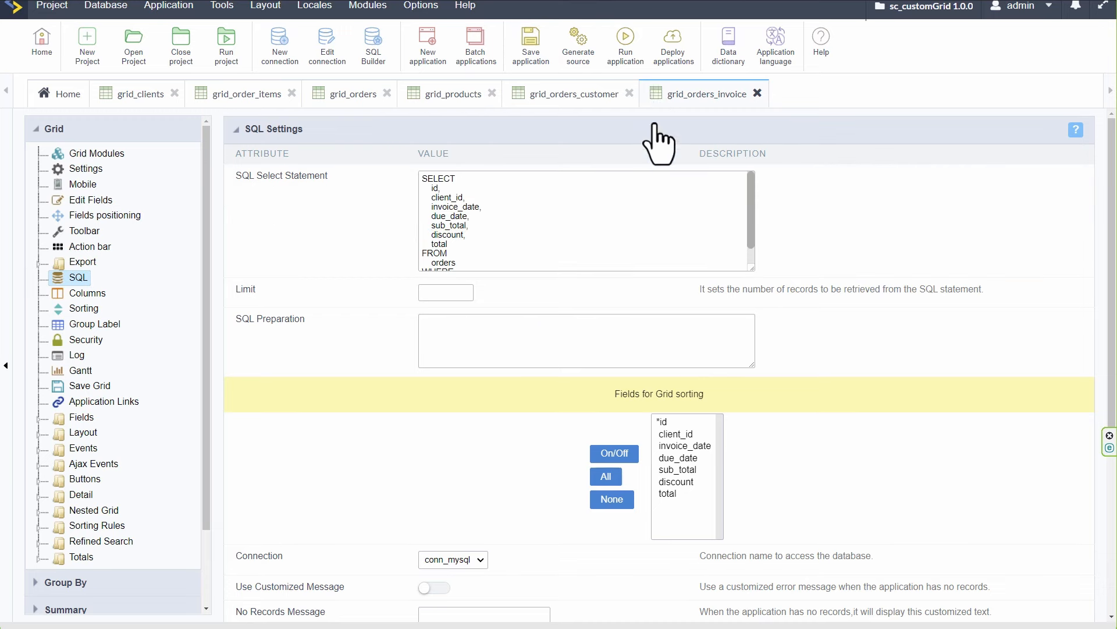
Run grid_orders_invoice with order_ID 1 to test the filter, recheck its SQL clause, and return to grid_orders_customer
left_click(626, 47)
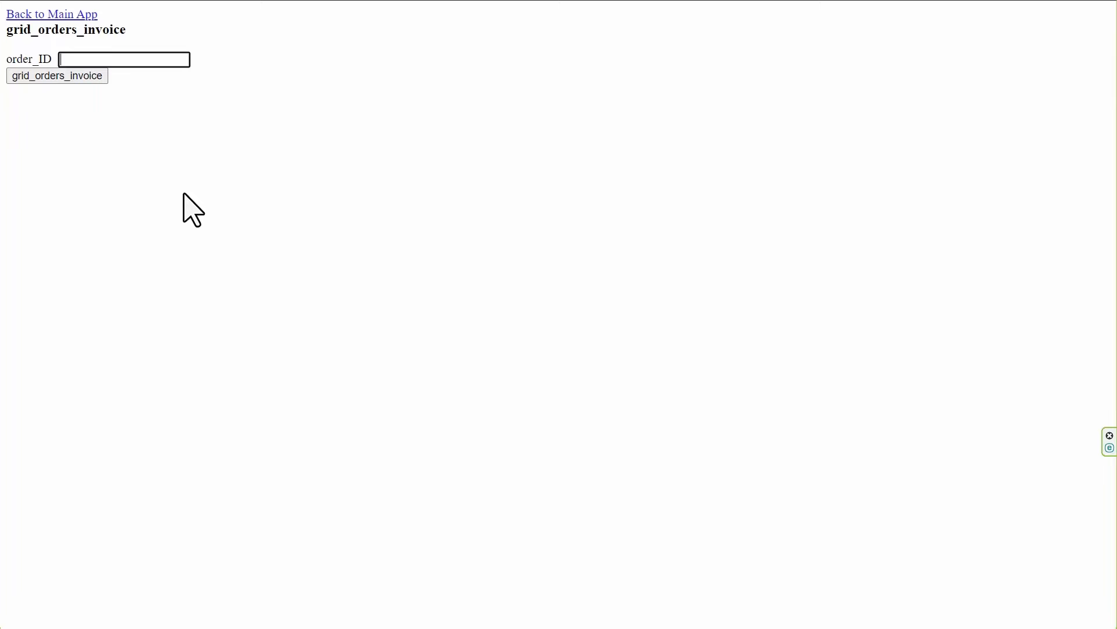
type("1")
left_click(78, 76)
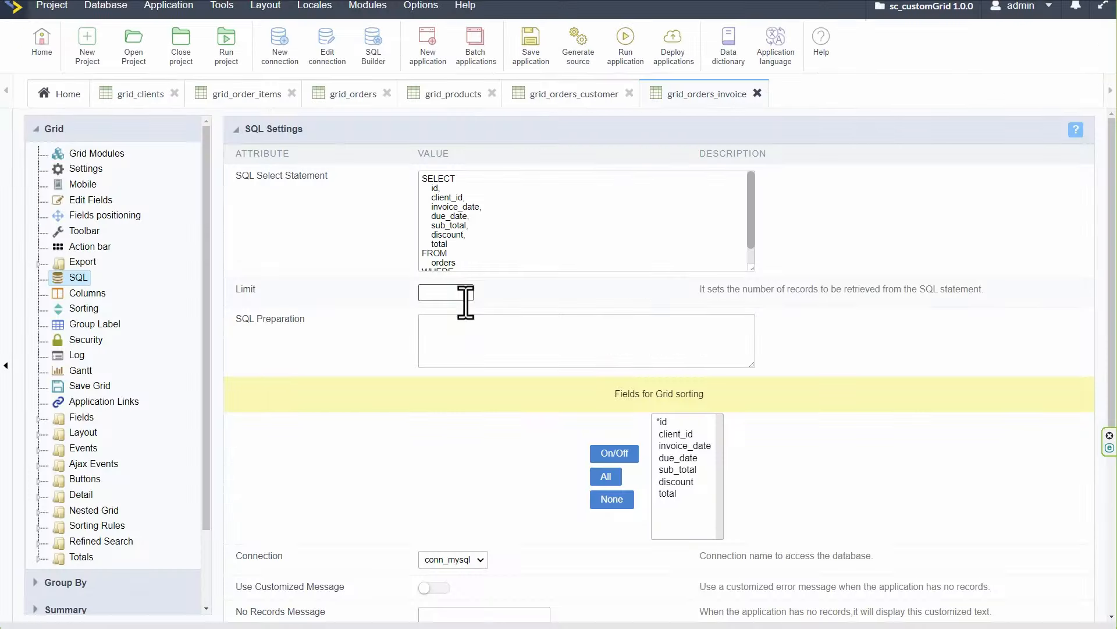
scroll(541, 242, "down", 2)
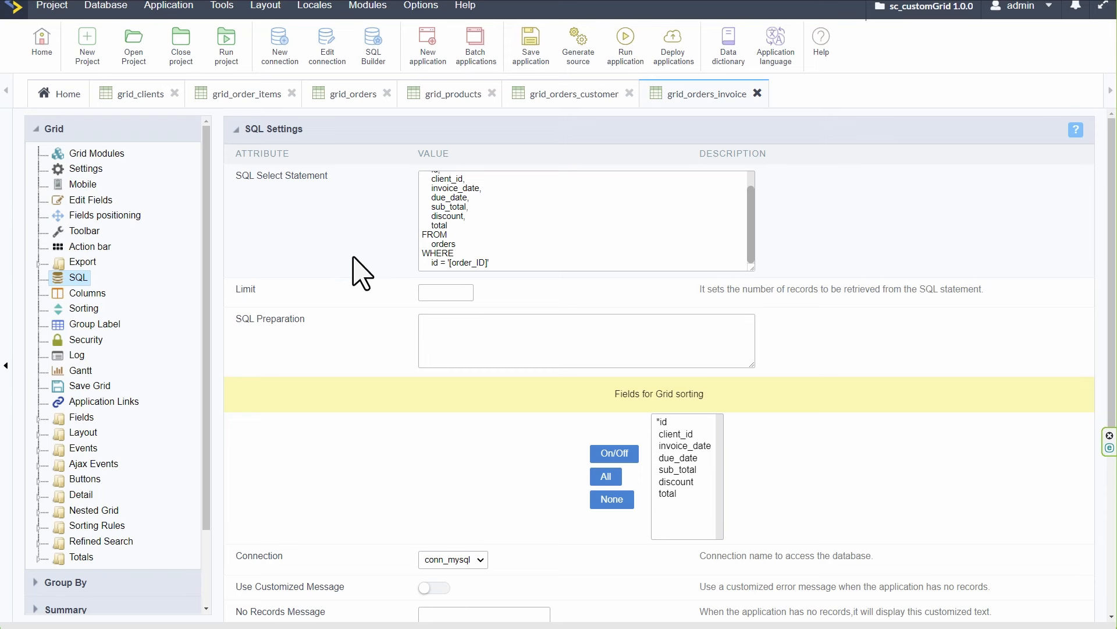
left_click(570, 95)
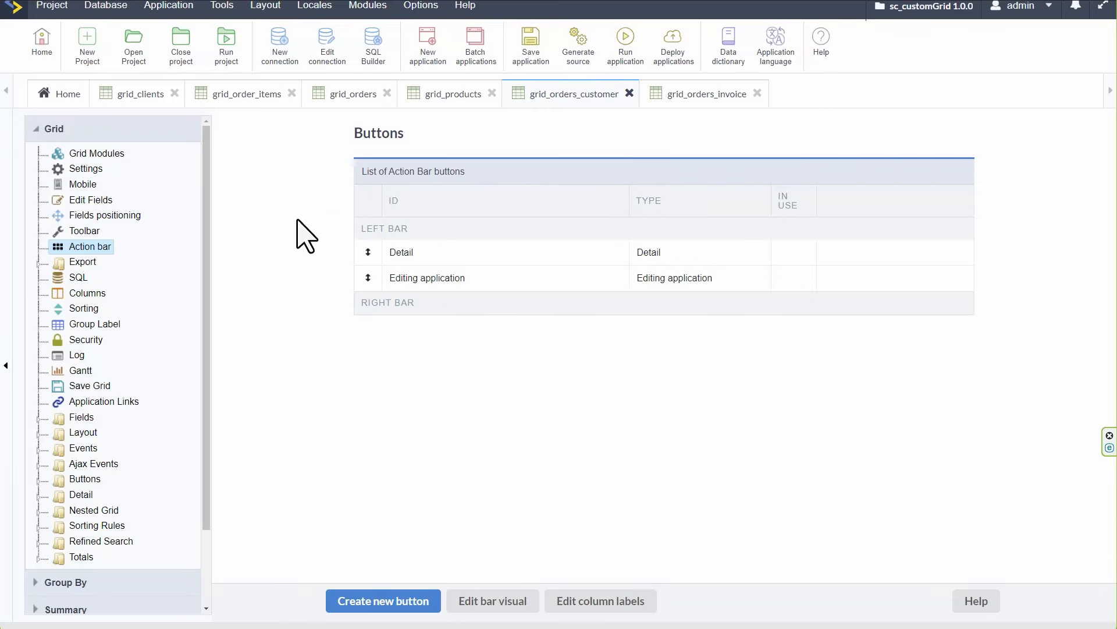
Create an action bar button with the ID btn_invoice and the type Link in grid_orders_customer
left_click(385, 605)
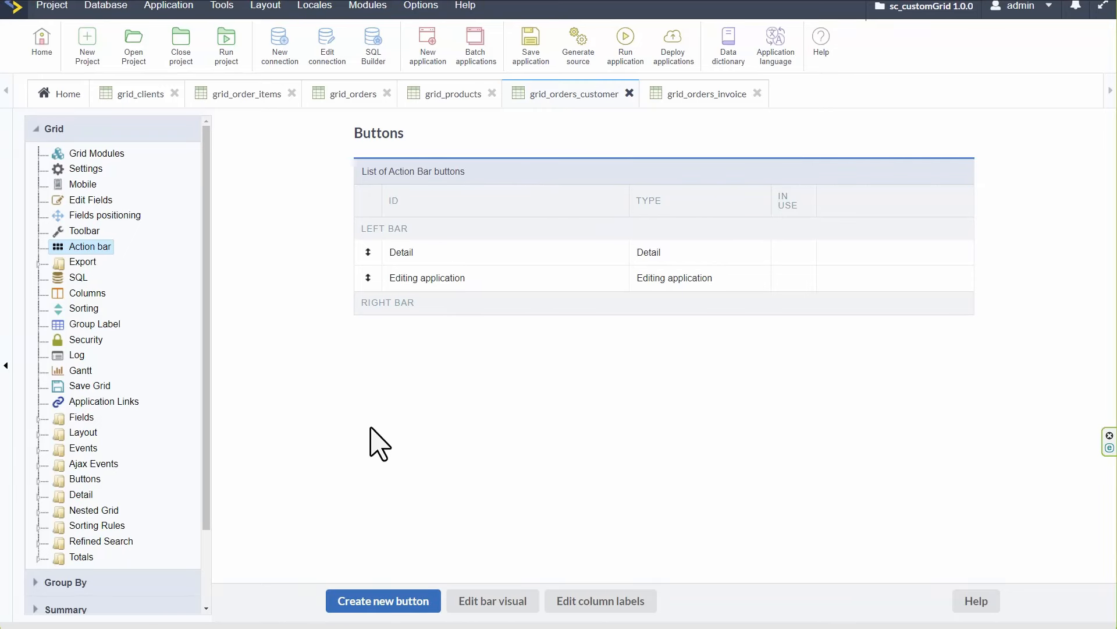
left_click(500, 204)
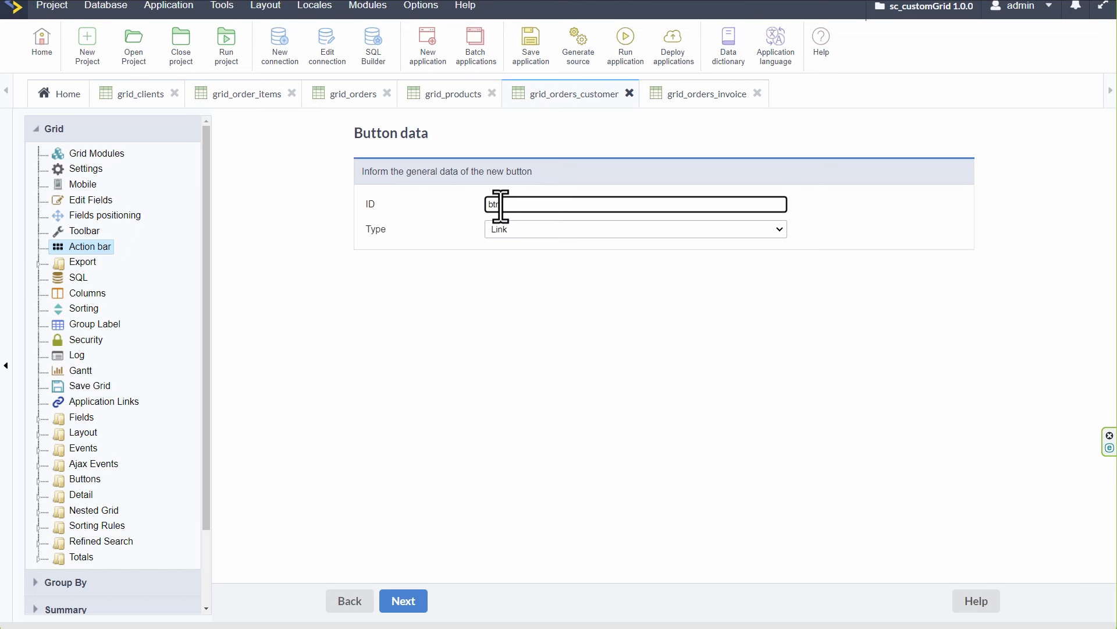
type("btn_invoice")
left_click(544, 230)
left_click(531, 248)
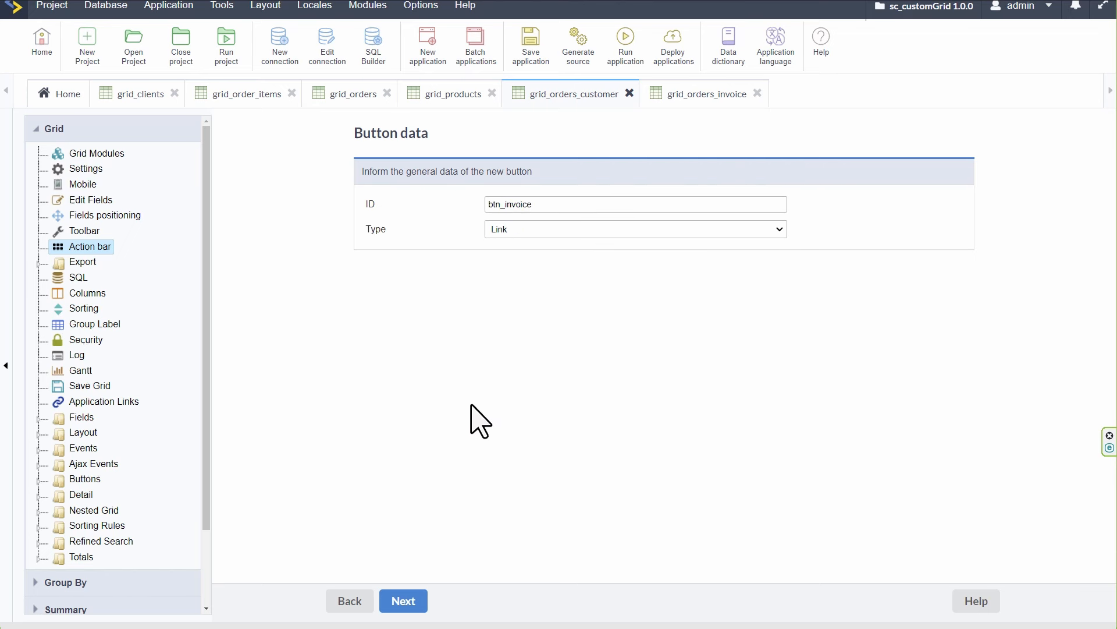
left_click(402, 600)
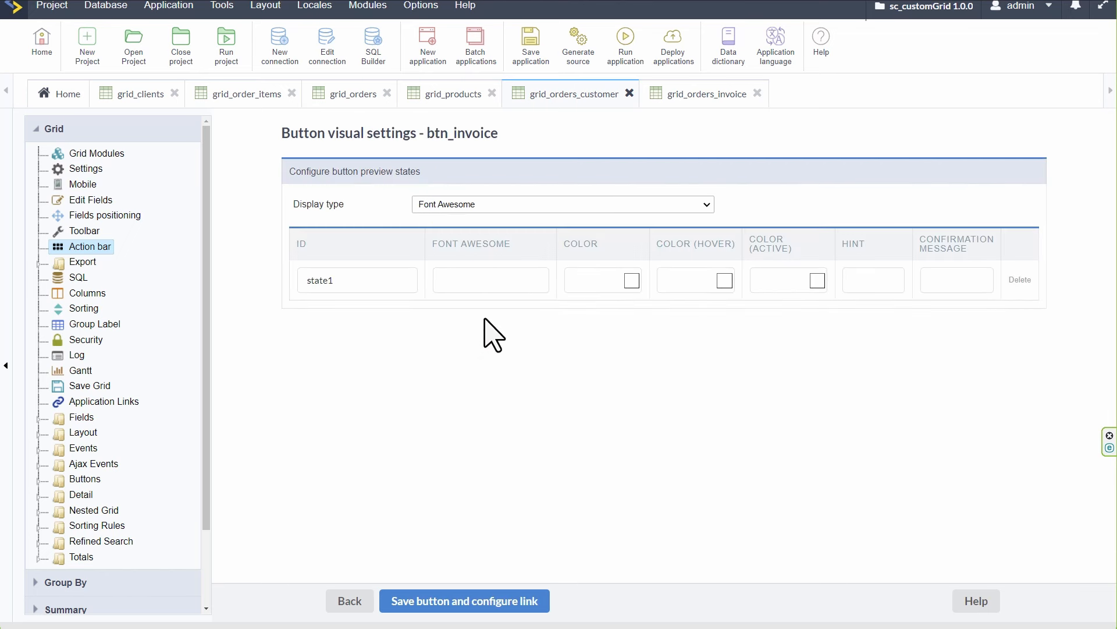
Display btn_invoice as a Font Awesome button with the icon far fa-file-alt and a hint ending in "the Invoice", and save the button
left_click(476, 212)
left_click(440, 237)
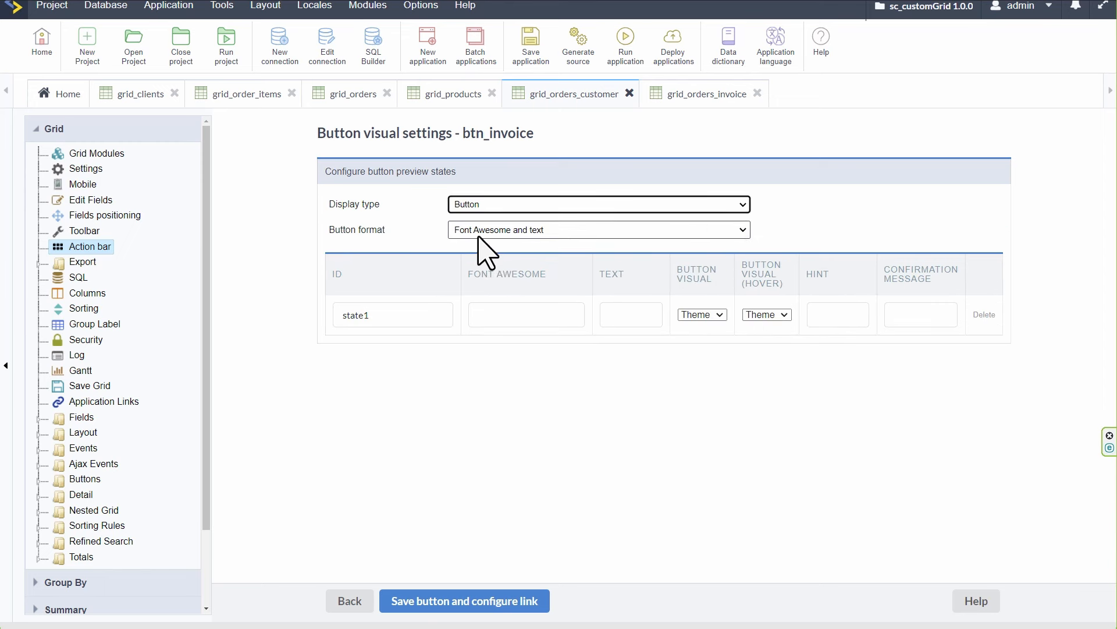
left_click(482, 231)
left_click(485, 246)
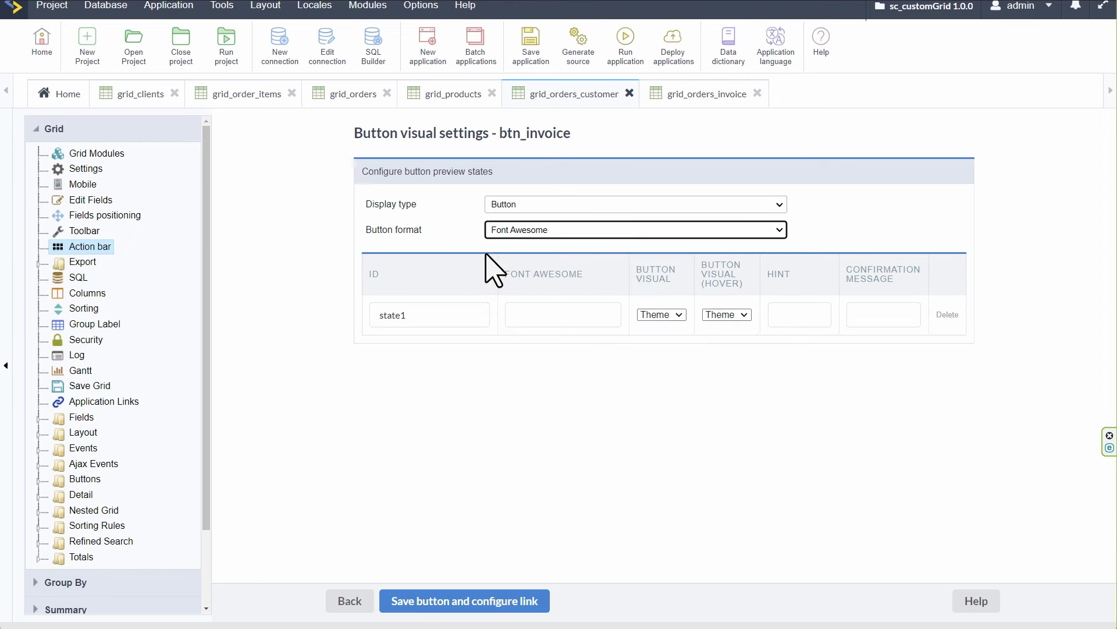
left_click(546, 313)
type("invoice")
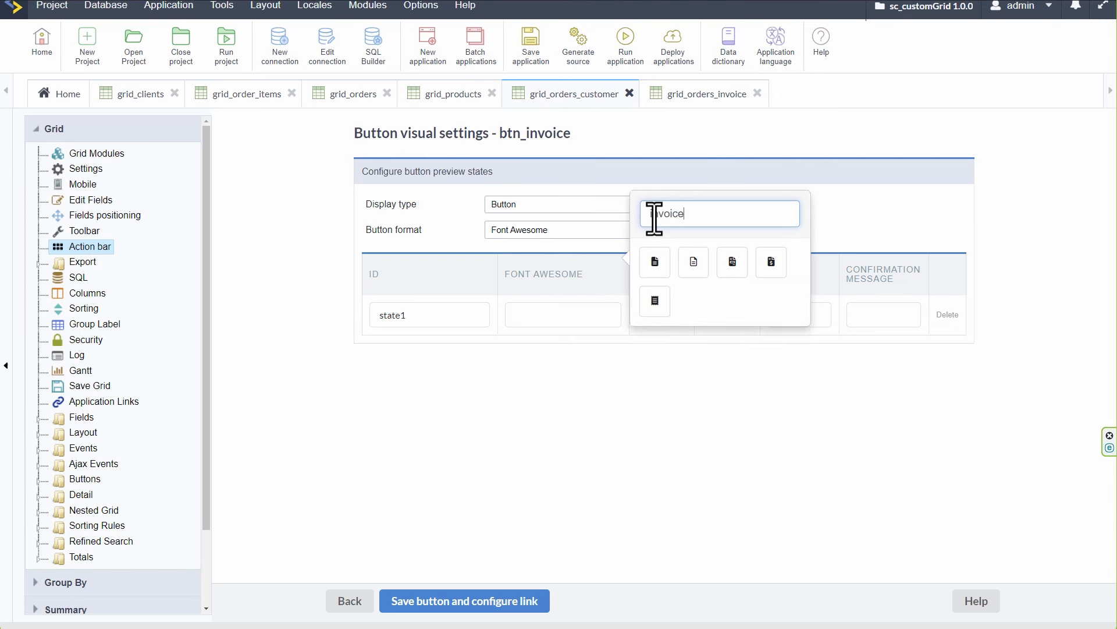
left_click(694, 261)
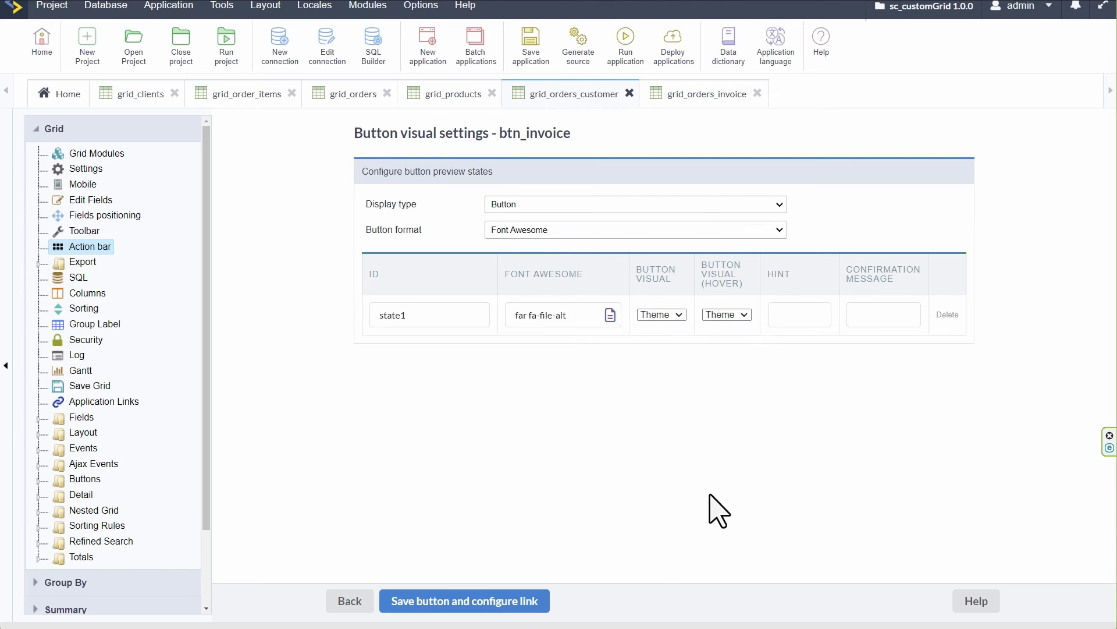
left_click(790, 319)
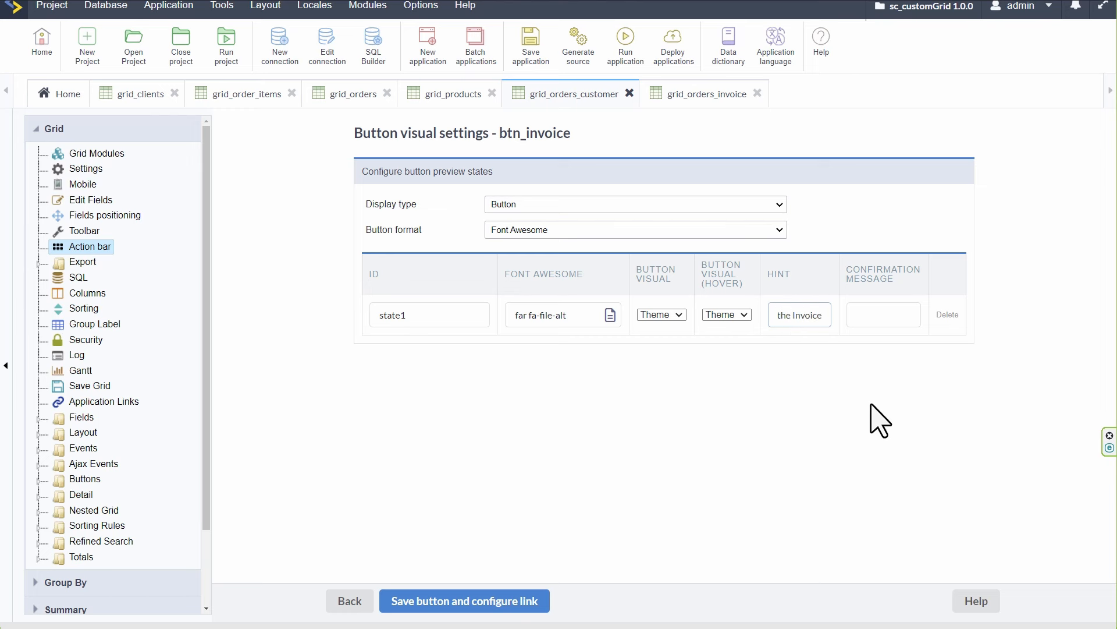
left_click(445, 600)
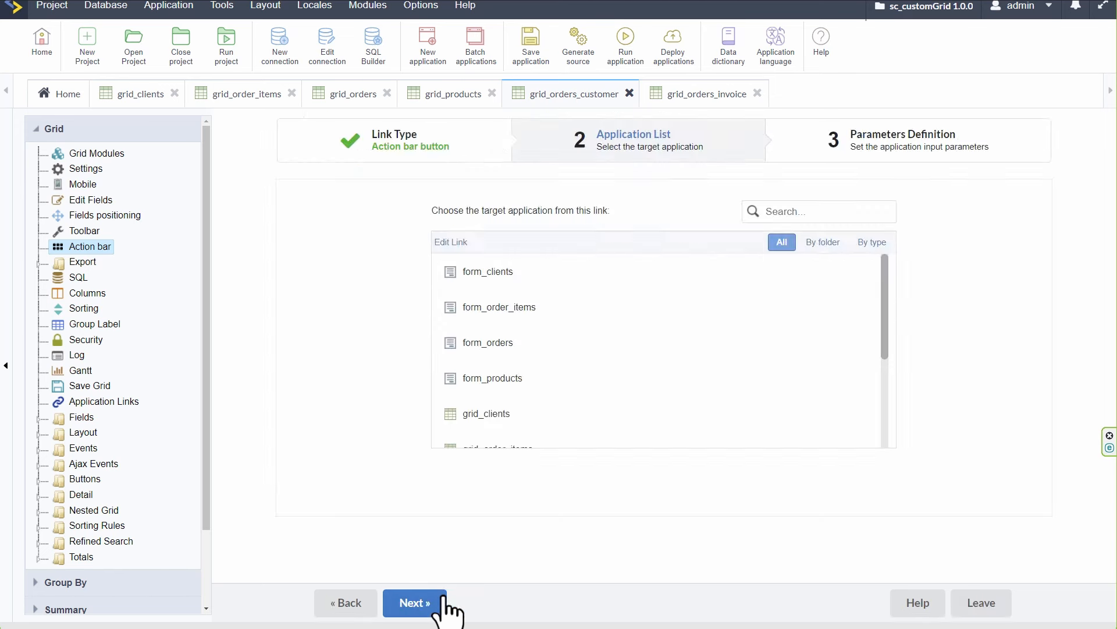
Link the button to grid_orders_invoice, passing the field id as the order_ID parameter
scroll(628, 387, "down", 3)
left_click(519, 361)
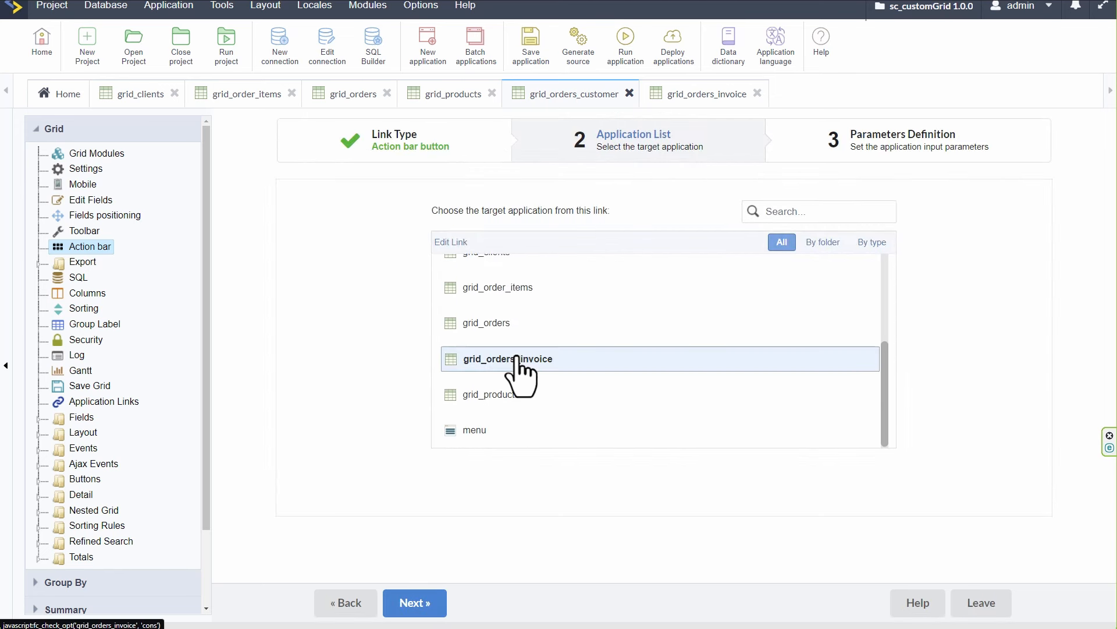
left_click(419, 604)
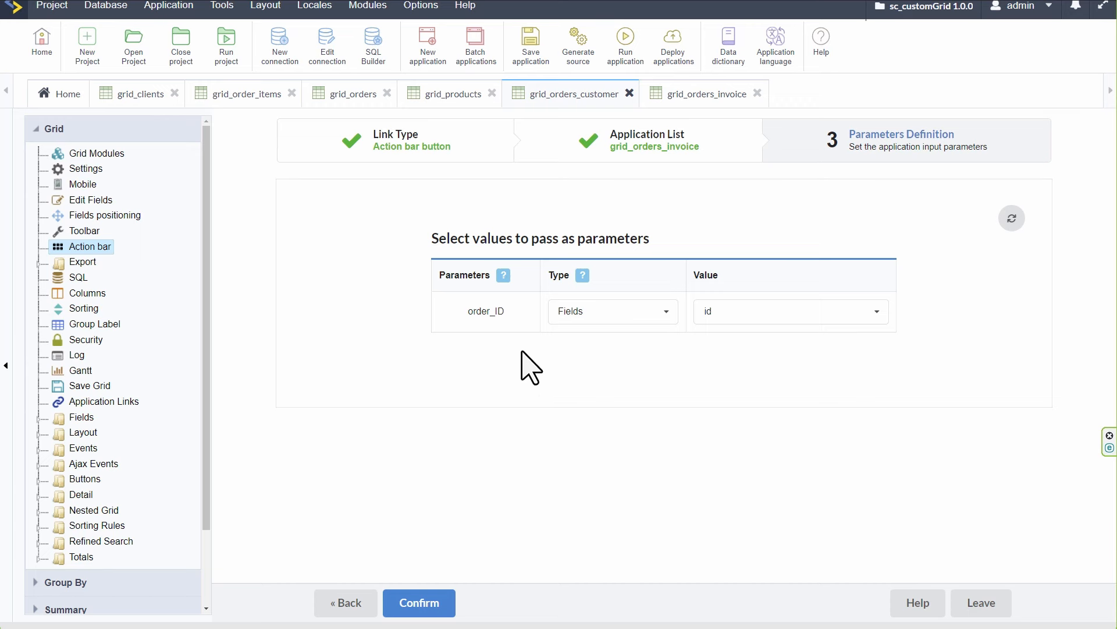
left_click(416, 604)
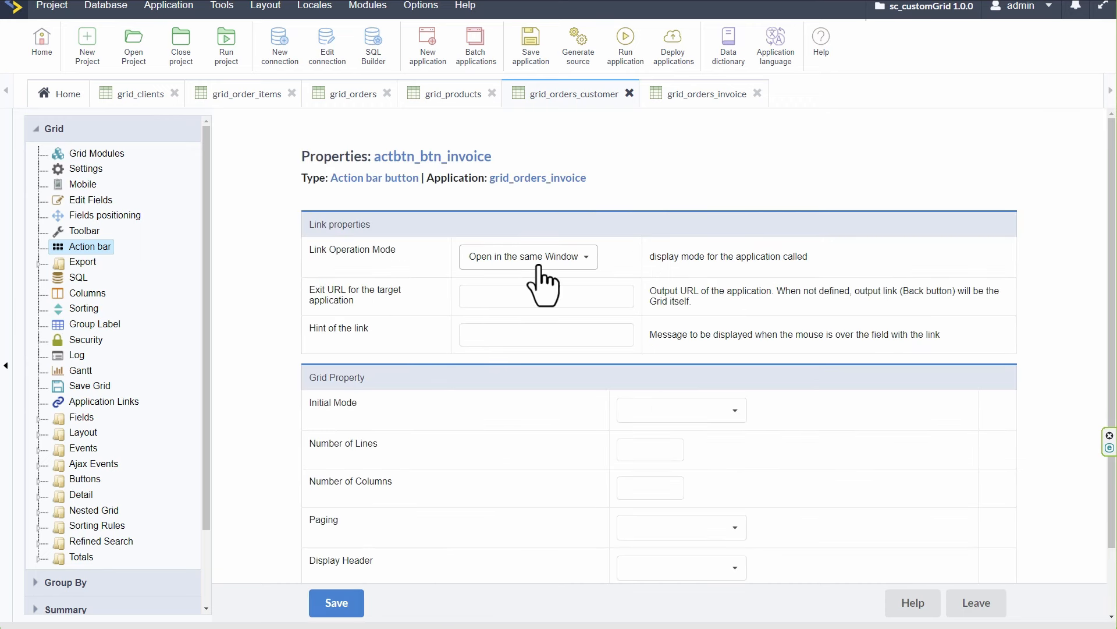
Set the invoice link to open in another tab with the initial mode Grid, and save its properties
left_click(539, 267)
scroll(555, 346, "down", 1)
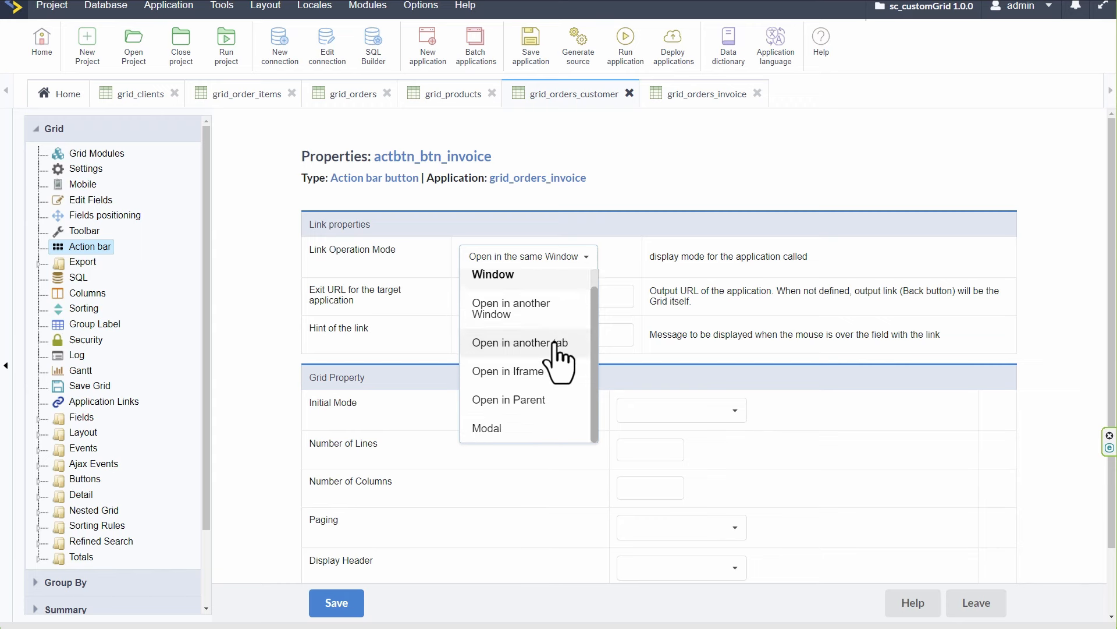
left_click(557, 343)
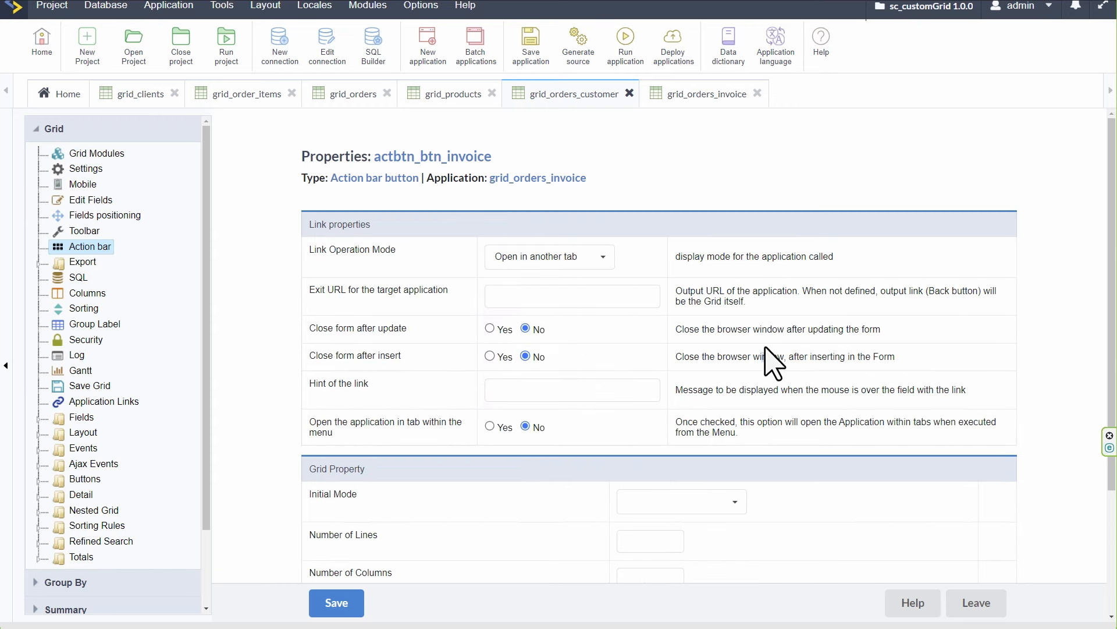
scroll(774, 361, "down", 3)
left_click(728, 336)
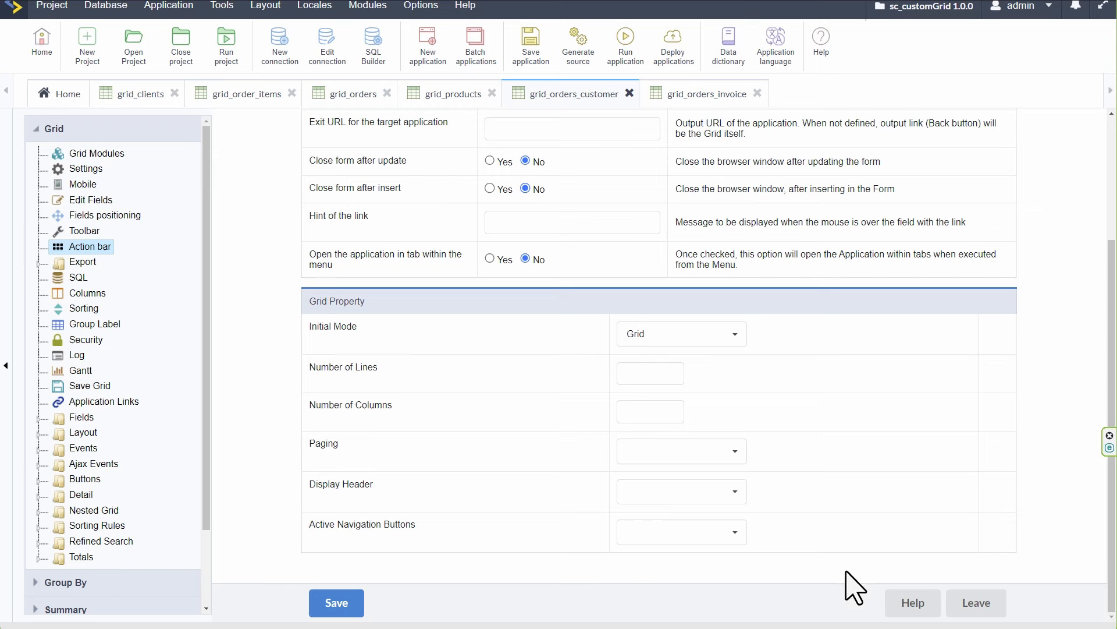
left_click(338, 605)
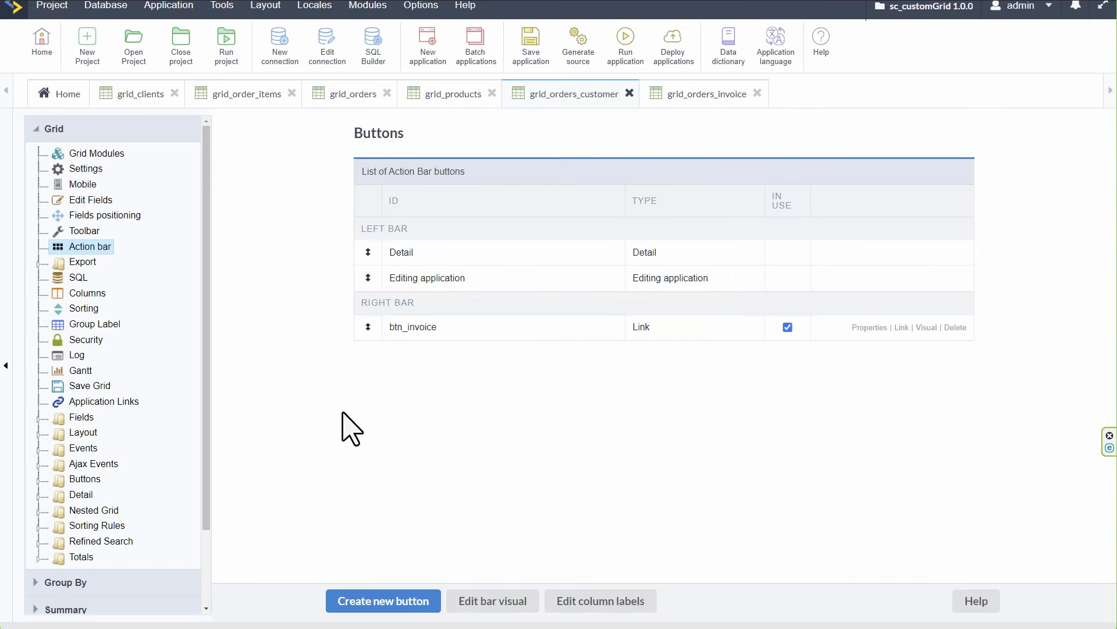
Run grid_orders_customer for a client_ID to test the new invoice button
left_click(623, 51)
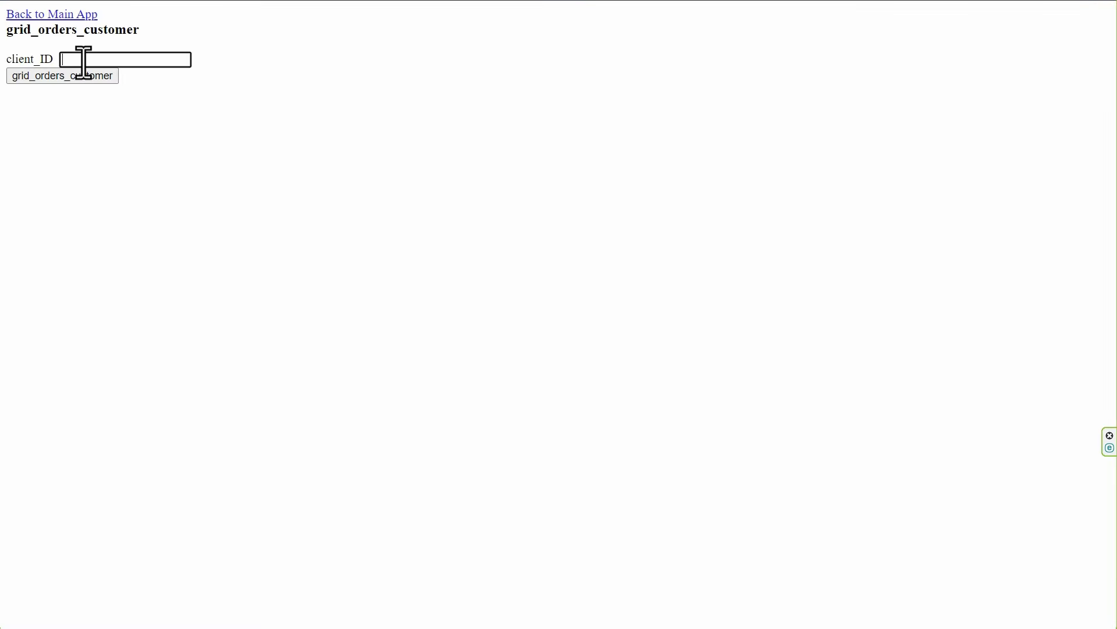
left_click(58, 76)
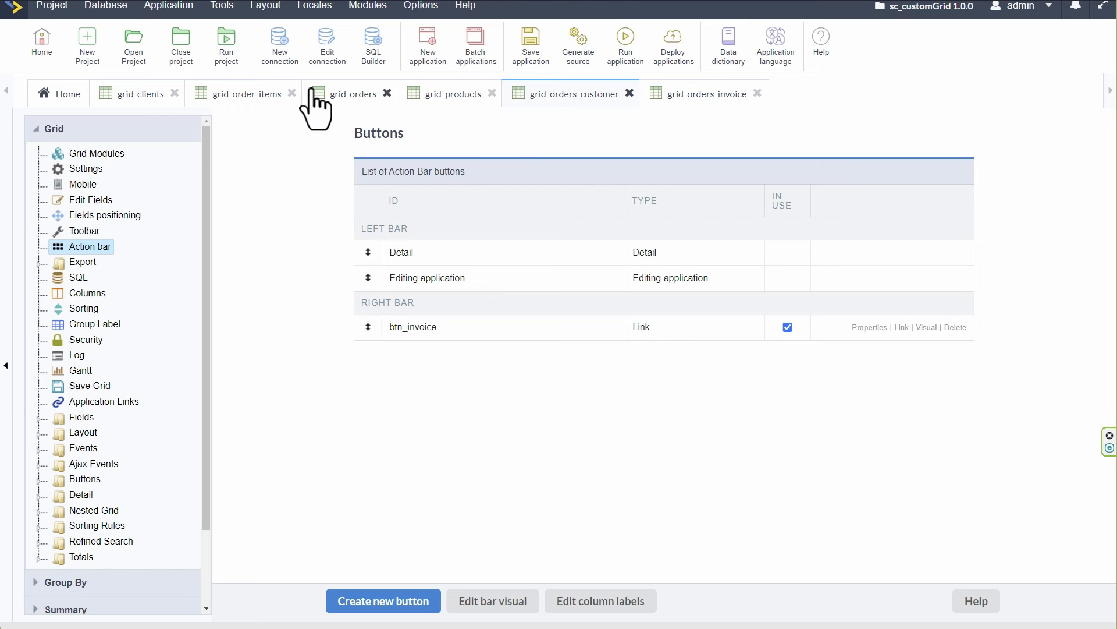
Open the HTML templates and look through the Header, User HTML (Grid) and Footer categories
left_click(266, 5)
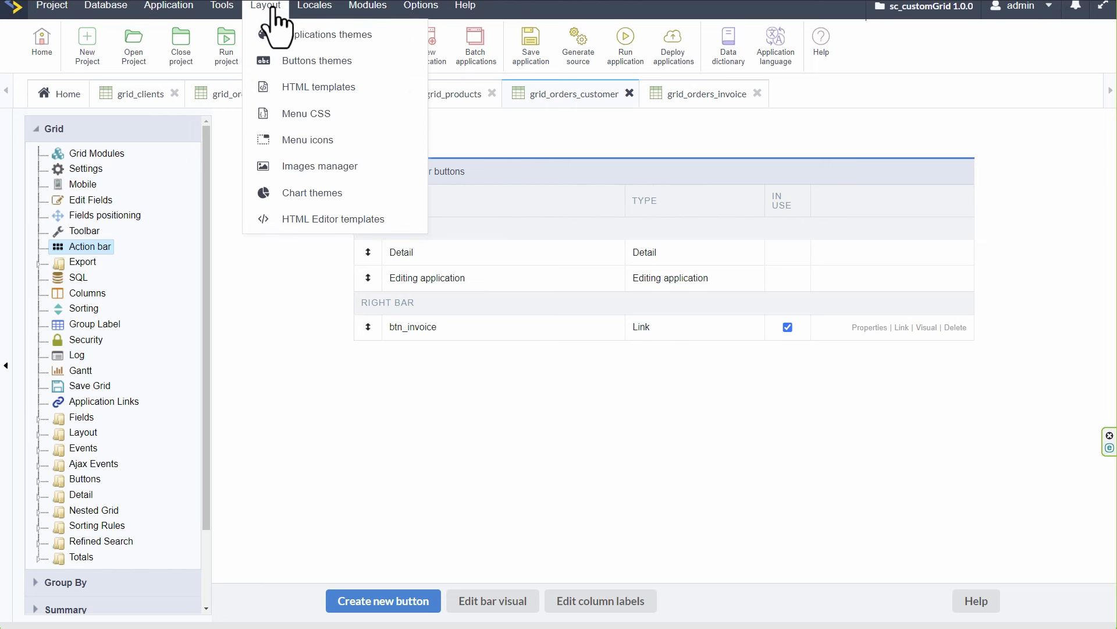
left_click(334, 87)
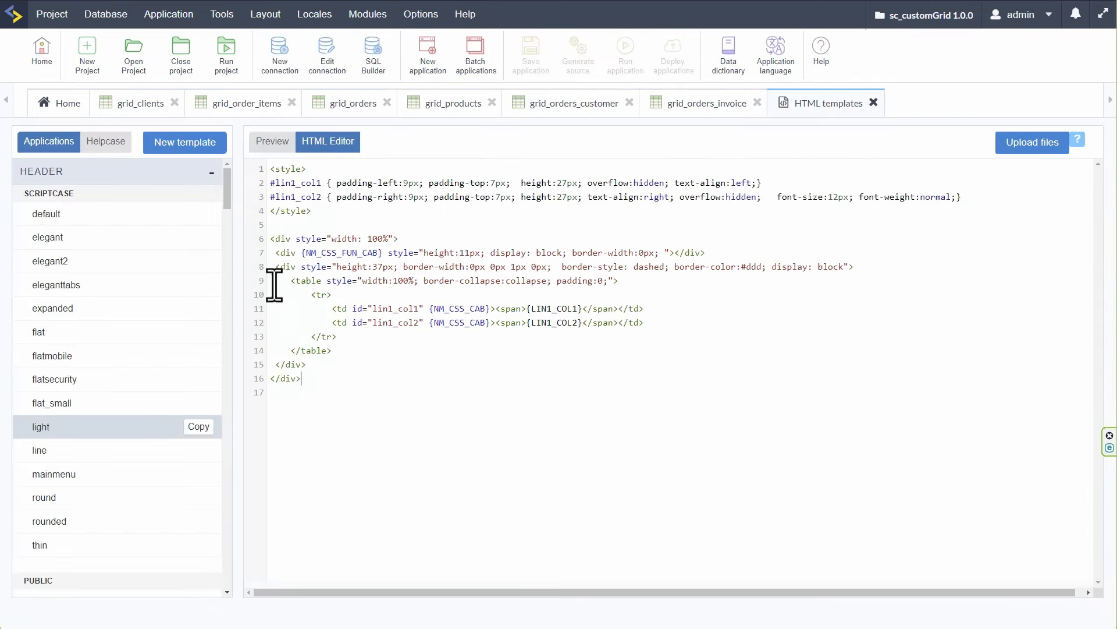
left_click(59, 172)
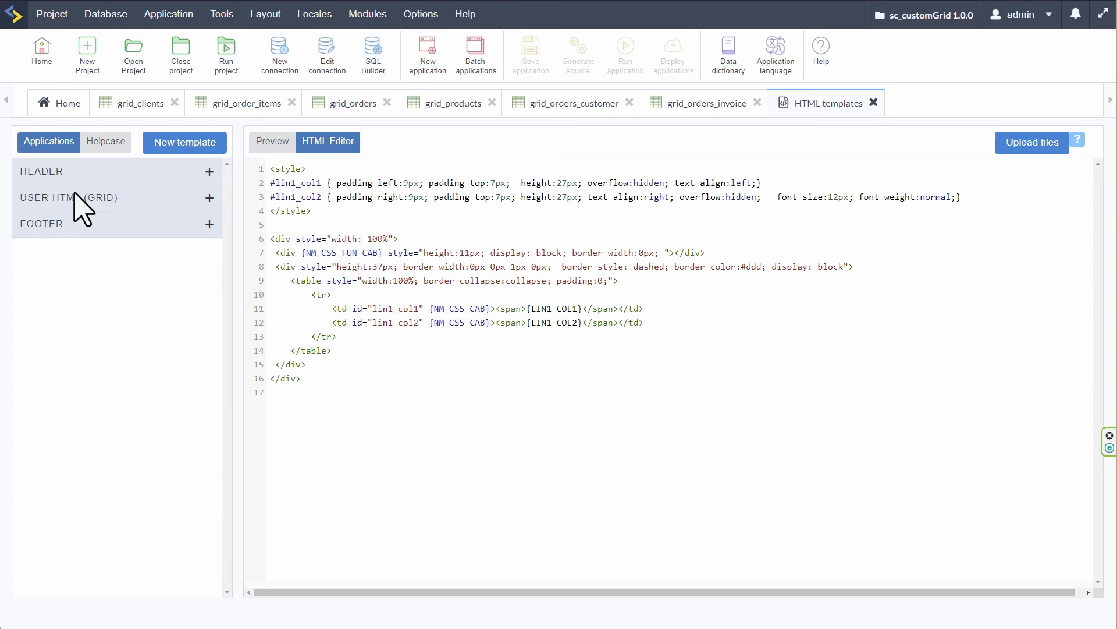
left_click(110, 201)
left_click(126, 203)
left_click(87, 230)
left_click(80, 228)
left_click(90, 173)
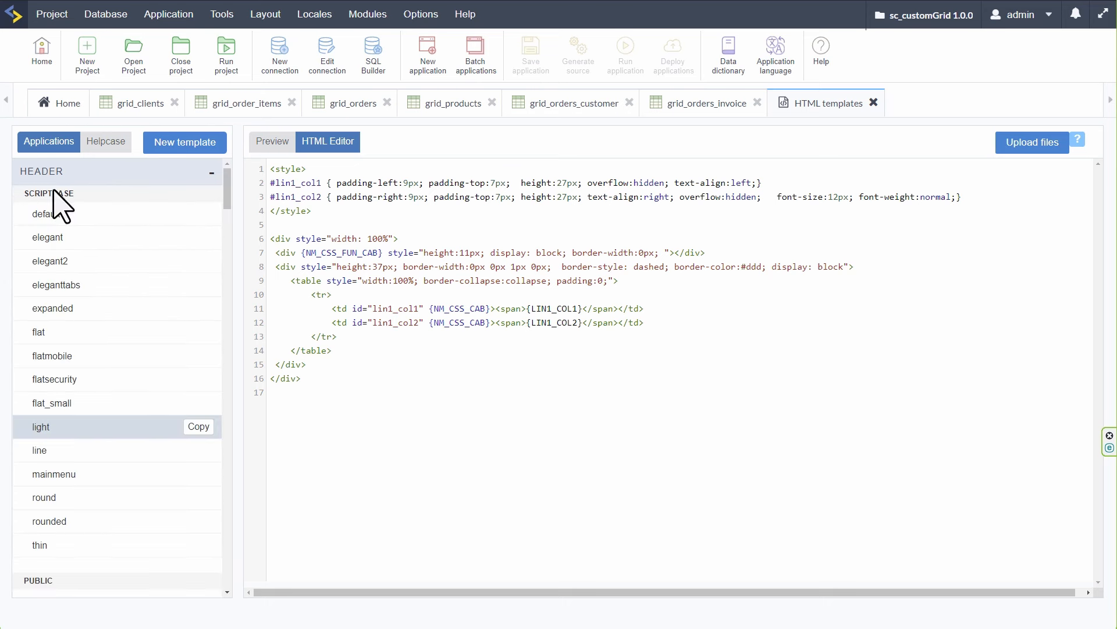
Browse the available header templates and examine the {LIN1_COL1} and {LIN1_COL2} variables in the light template's code
scroll(75, 225, "down", 15)
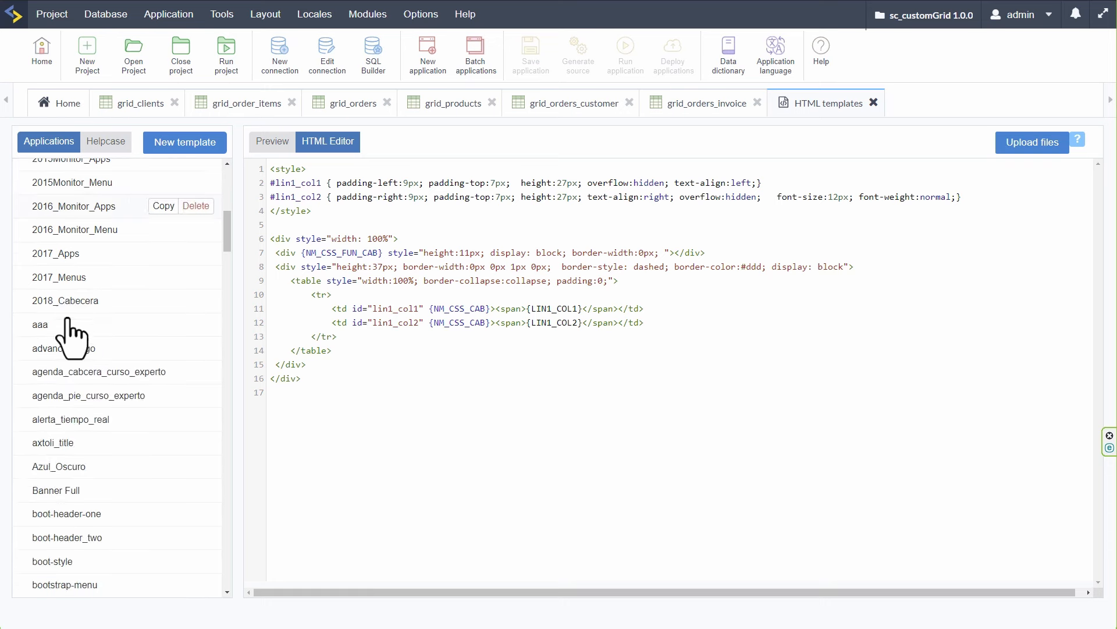
scroll(114, 412, "down", 15)
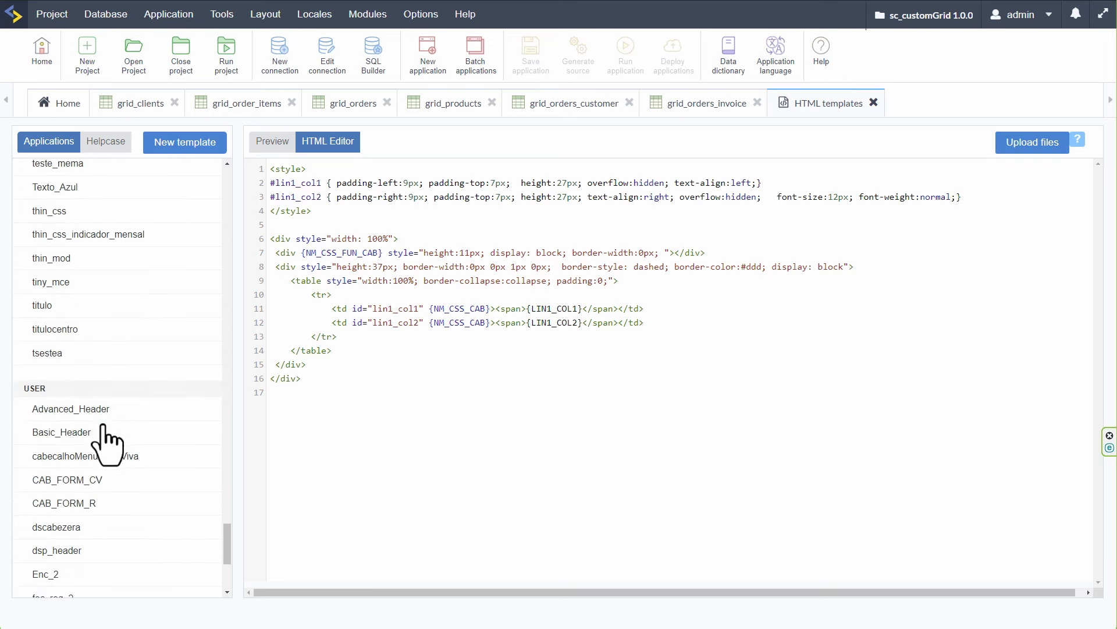
scroll(100, 436, "up", 5)
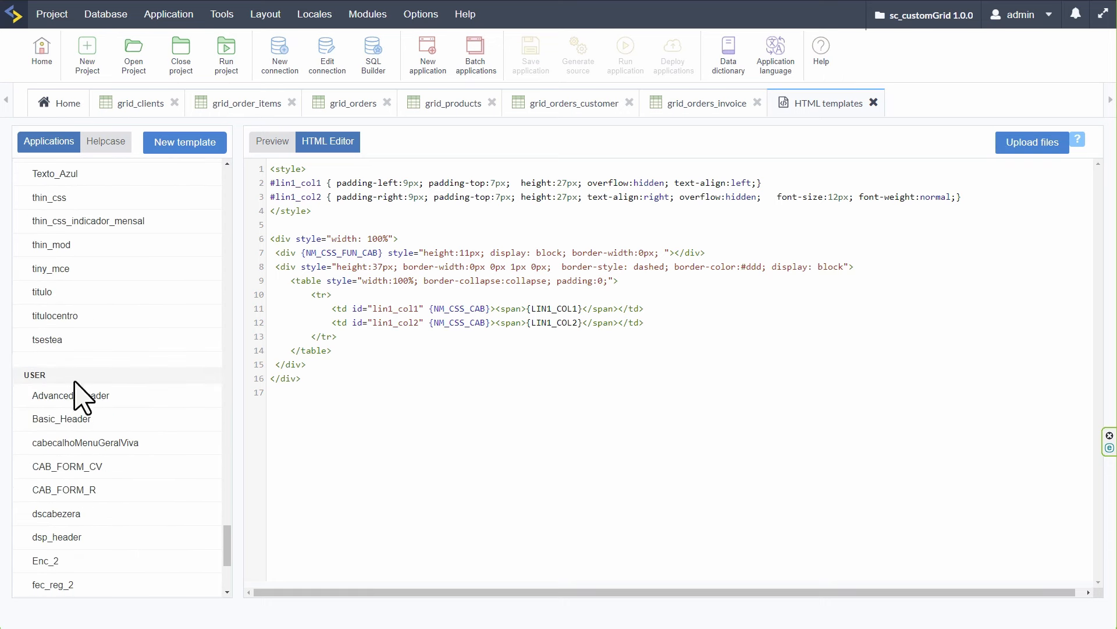
scroll(82, 391, "up", 10)
scroll(135, 404, "up", 15)
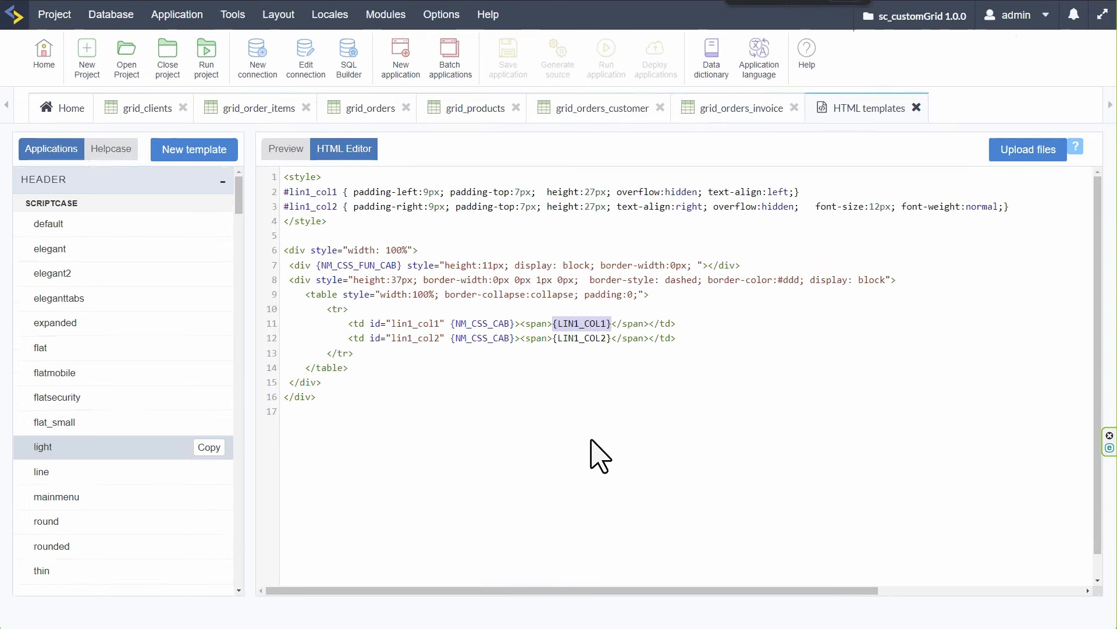
key("ctrl+plus")
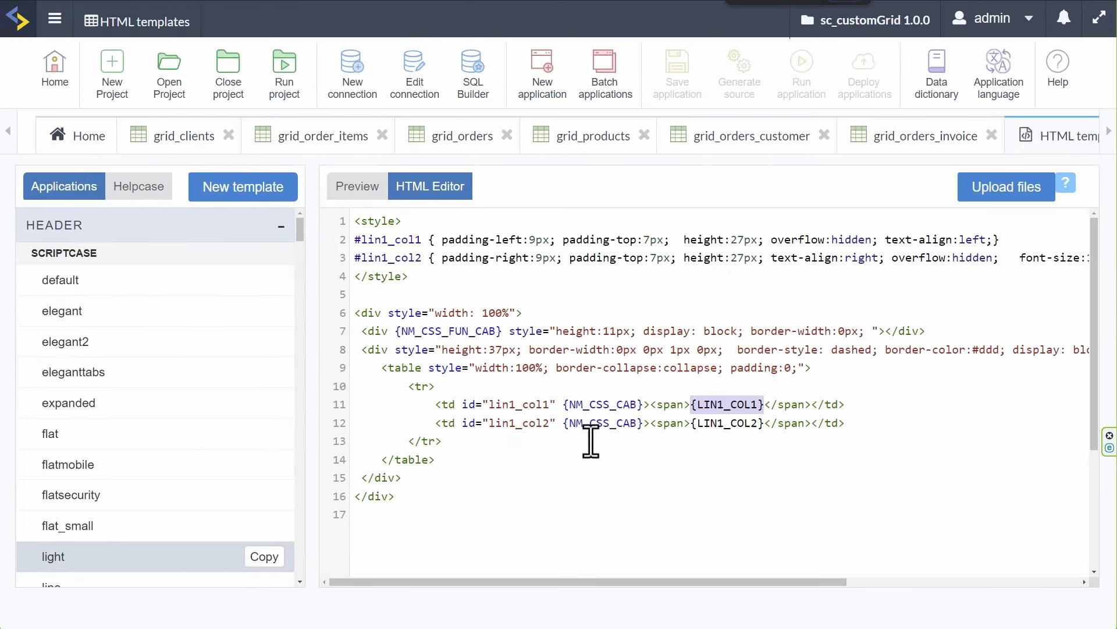
left_click(719, 427)
double_click(709, 405)
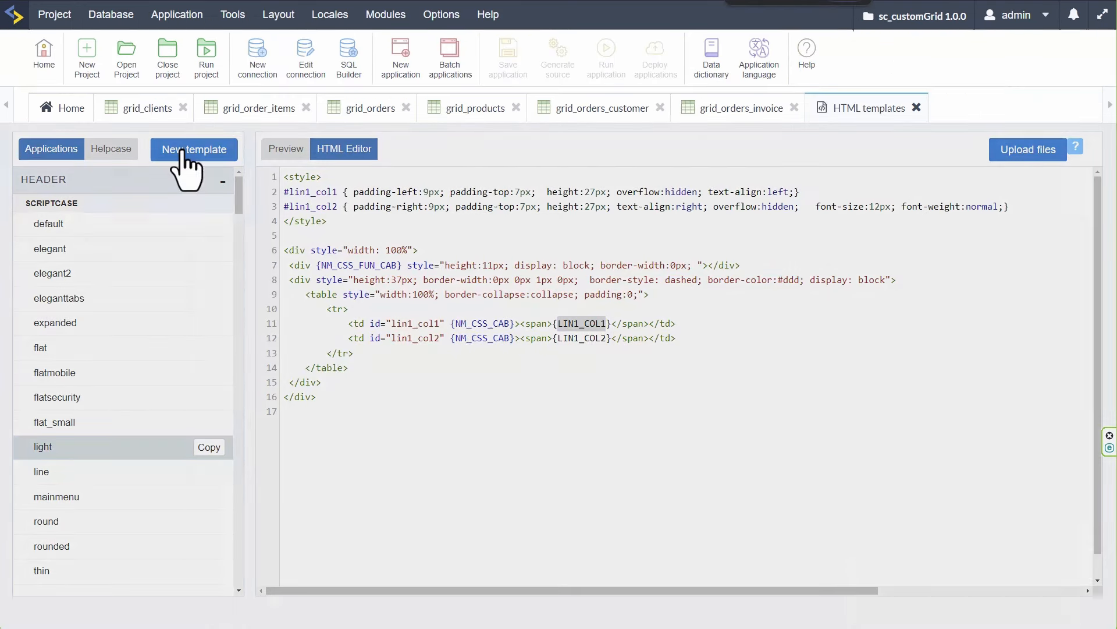
Create a new HTML template named grid_header with the type Header and the mode Project
left_click(185, 150)
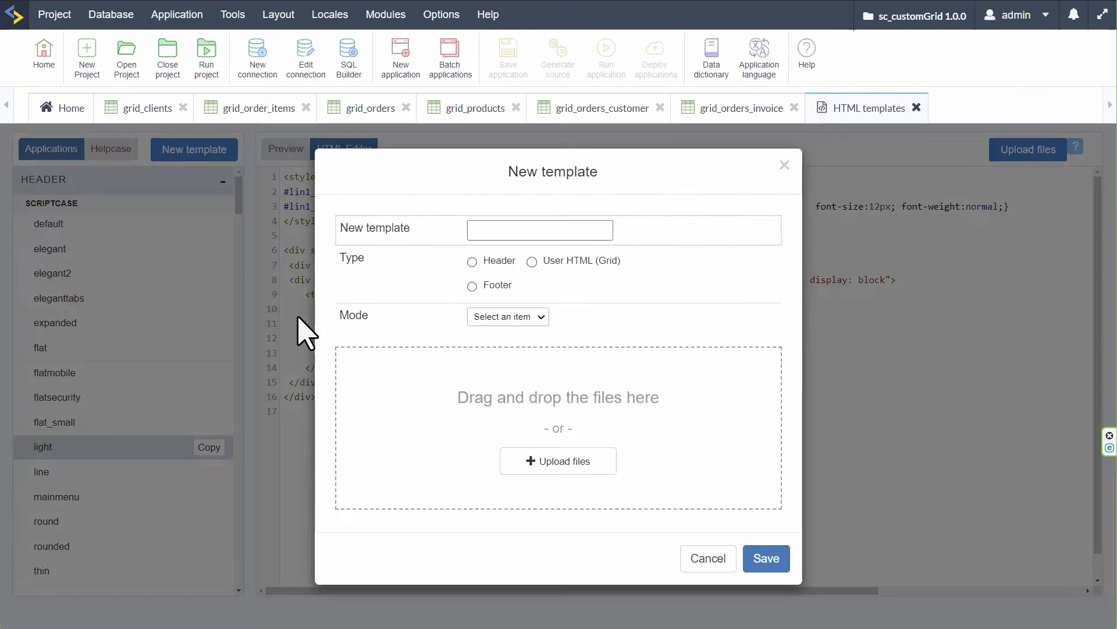
left_click(503, 230)
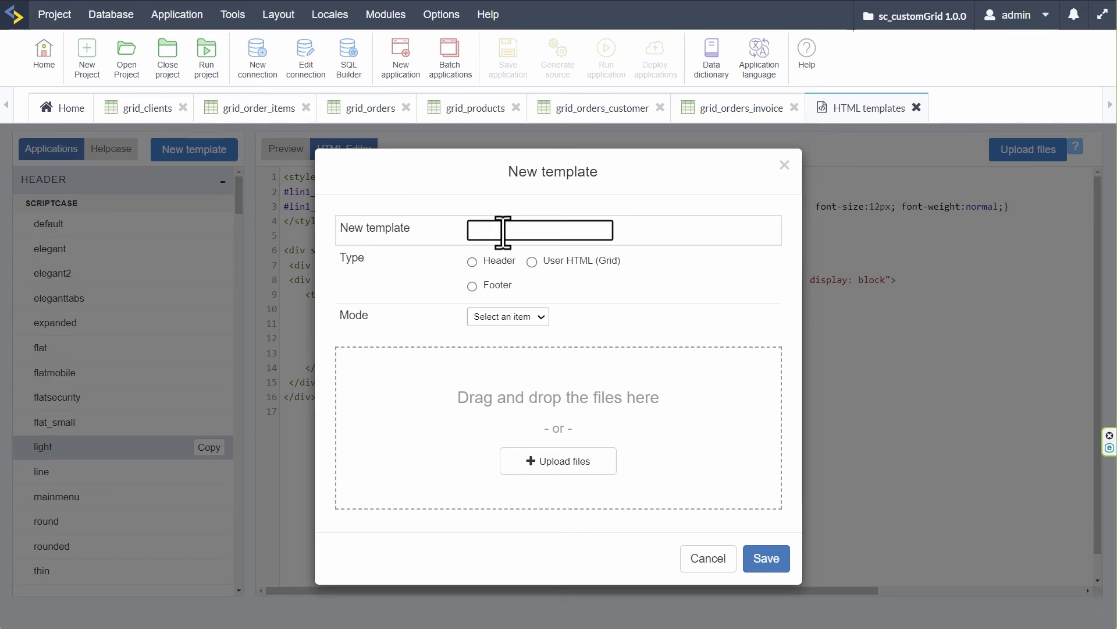
type("grid_header")
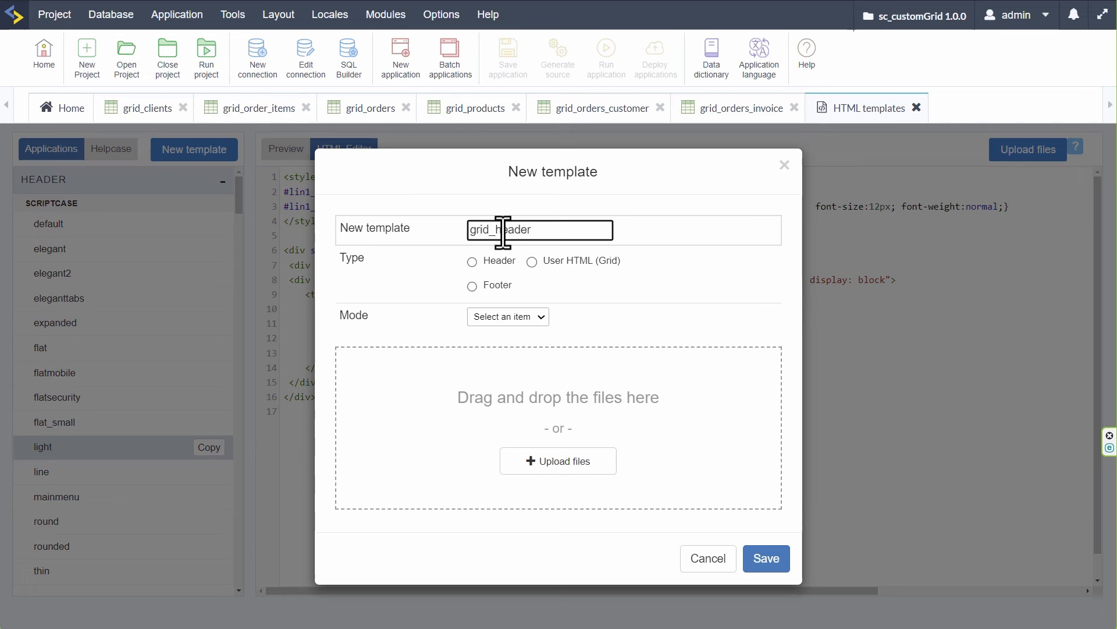
left_click(472, 261)
left_click(508, 317)
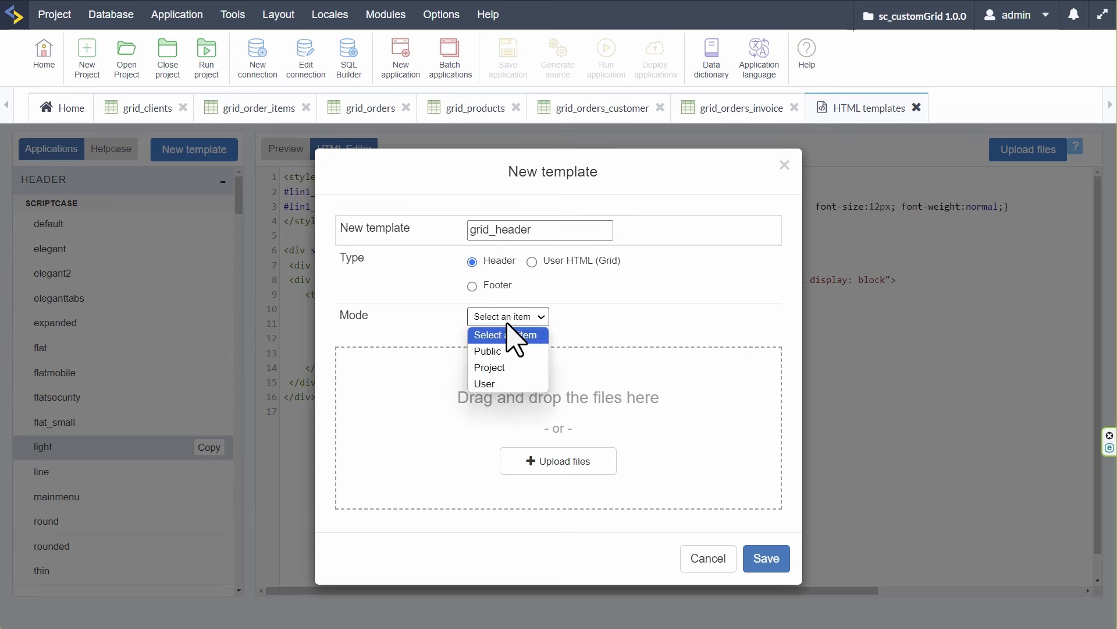
left_click(519, 368)
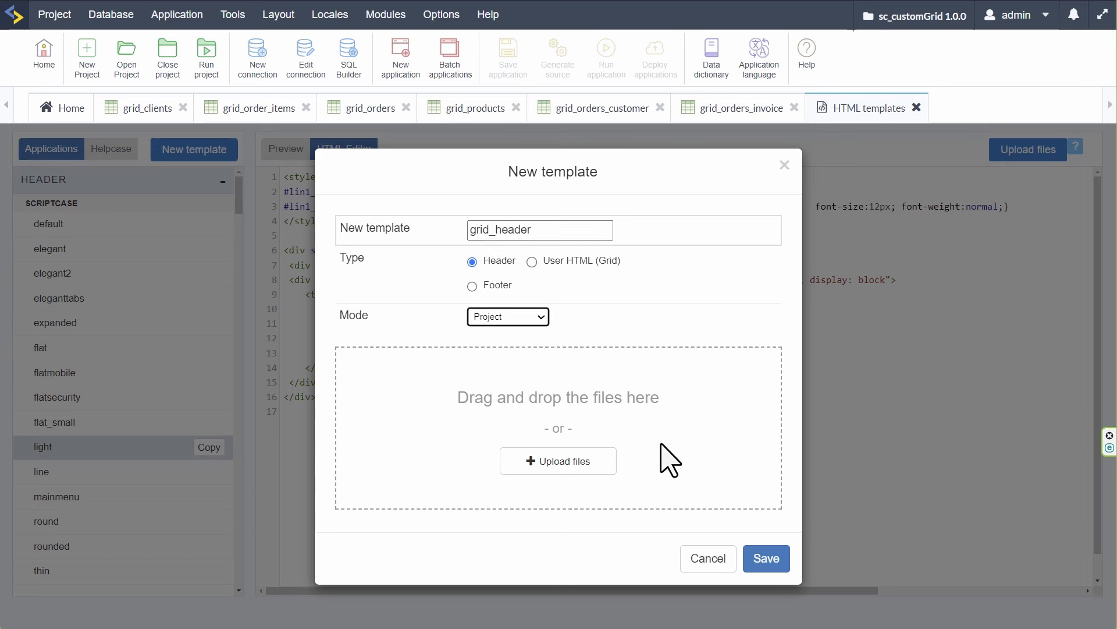
left_click(768, 559)
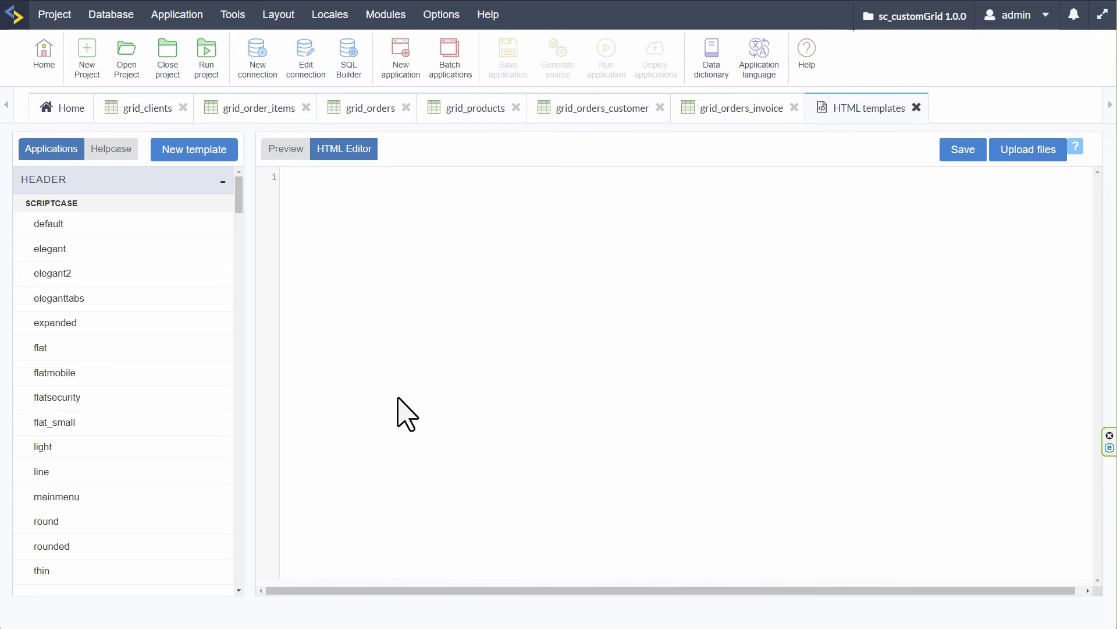
Paste the header template's CSS and HTML code, with the SC_HEADER, SC_EXTRA and SC_VALUE variables, into the empty template
key("ctrl+v")
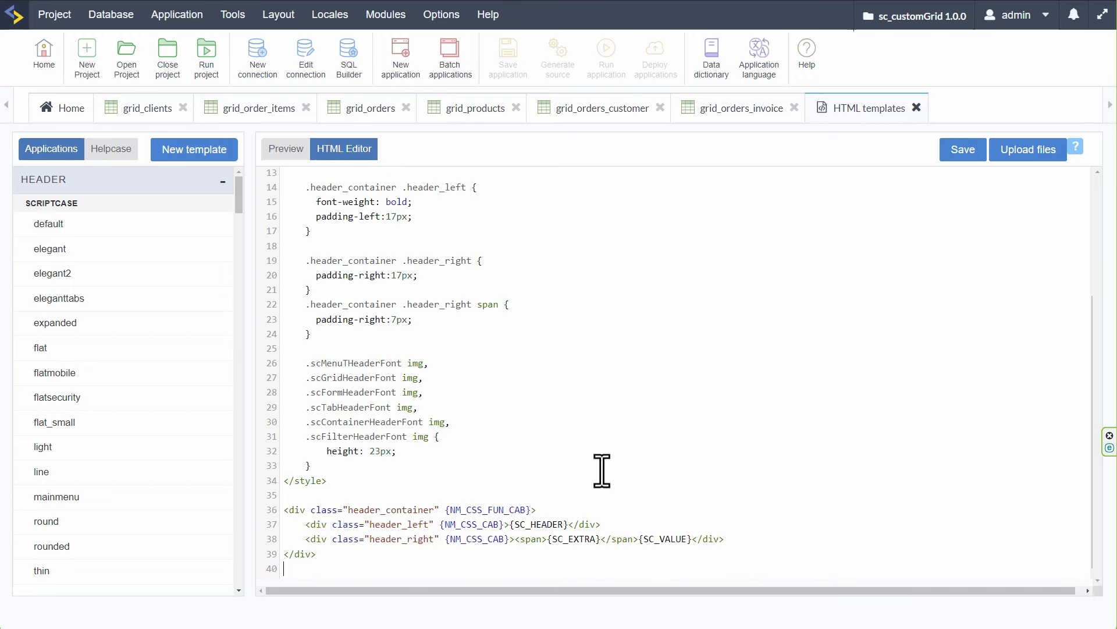
scroll(639, 476, "up", 3)
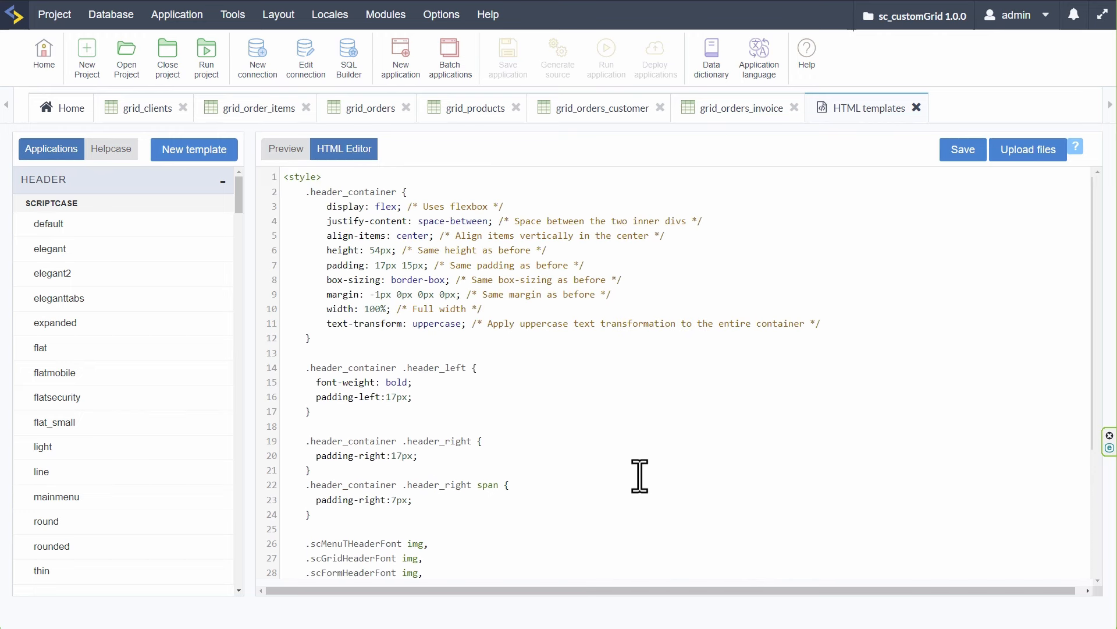
scroll(640, 477, "down", 3)
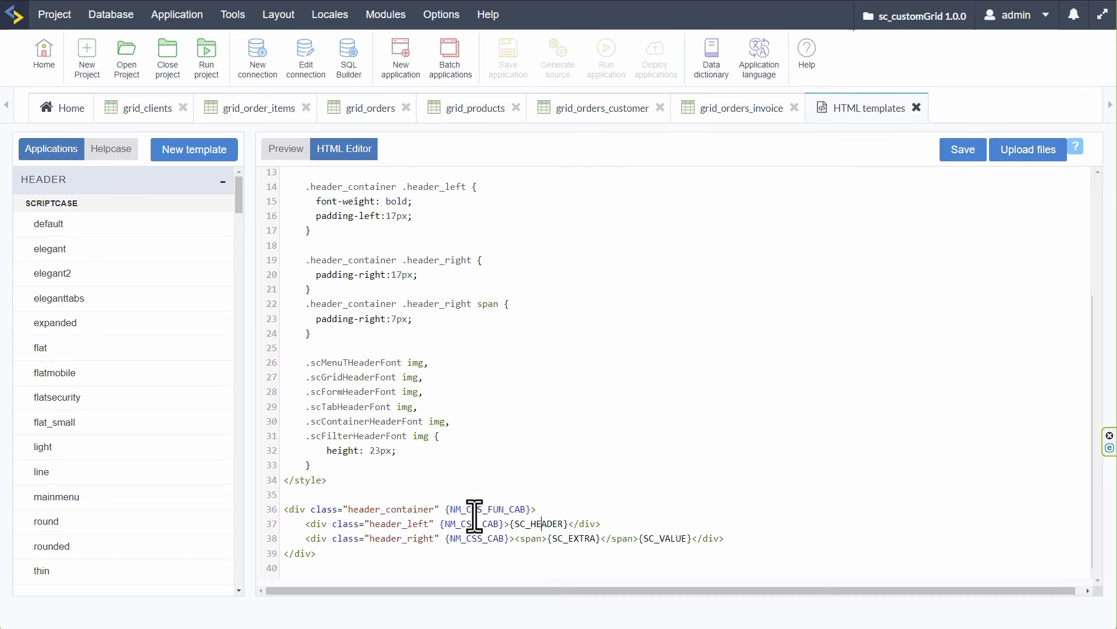
Examine the NM_CSS_FUN_CAB, NM_CSS_CAB, SC_HEADER, SC_EXTRA and SC_VALUE placeholders in the header markup on lines 36 to 38
left_click_drag(531, 511, 448, 512)
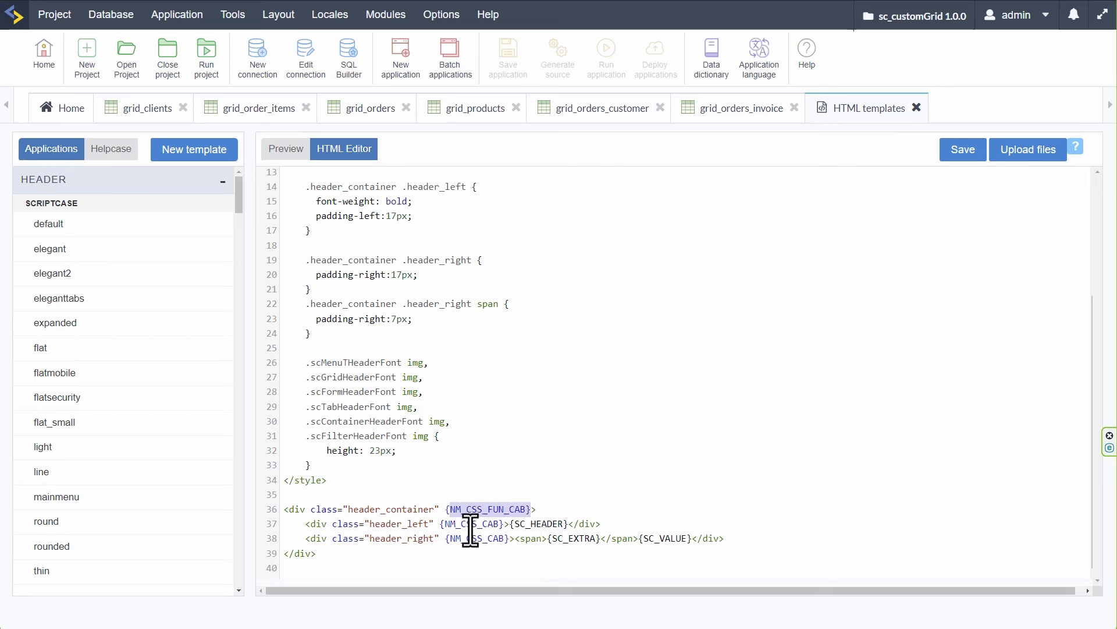
left_click(470, 527)
left_click_drag(502, 529, 448, 530)
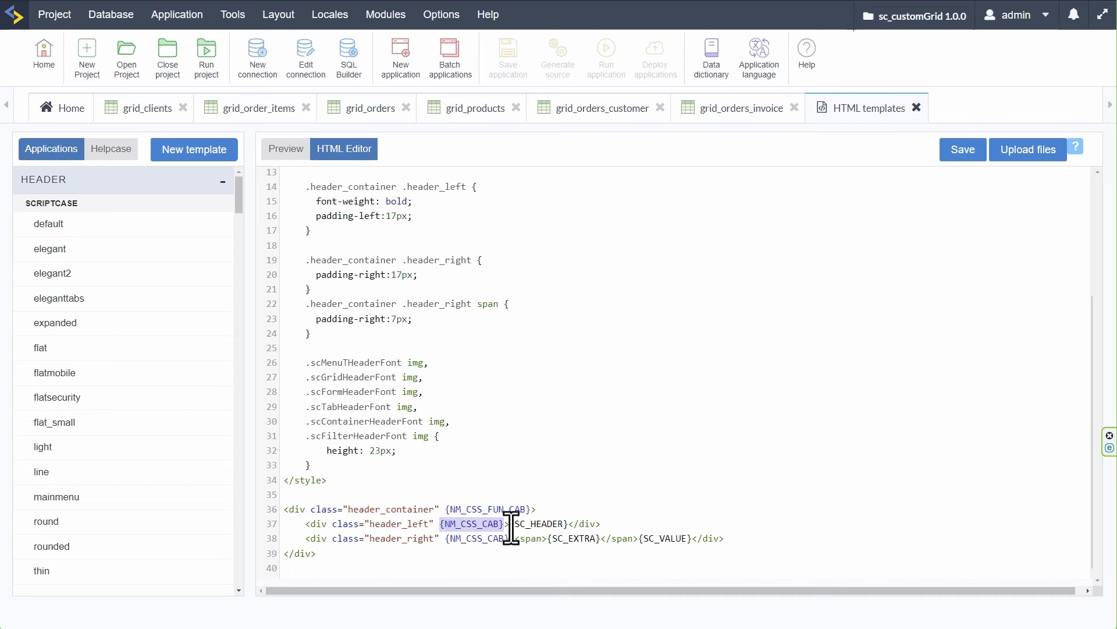
left_click_drag(511, 527, 564, 527)
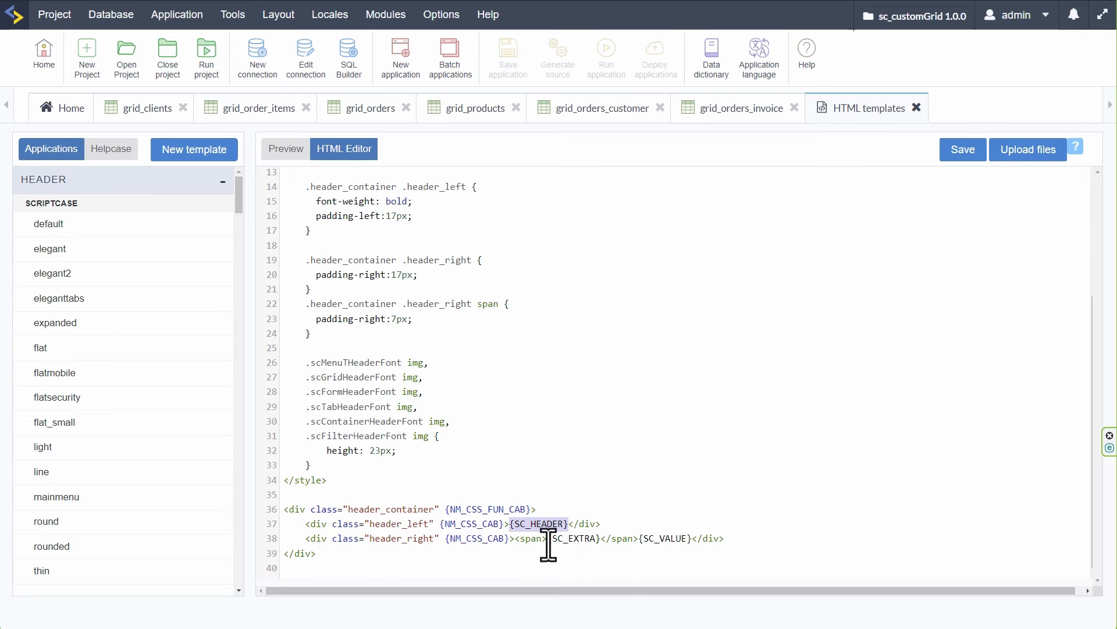
left_click_drag(548, 543, 687, 541)
left_click(639, 547)
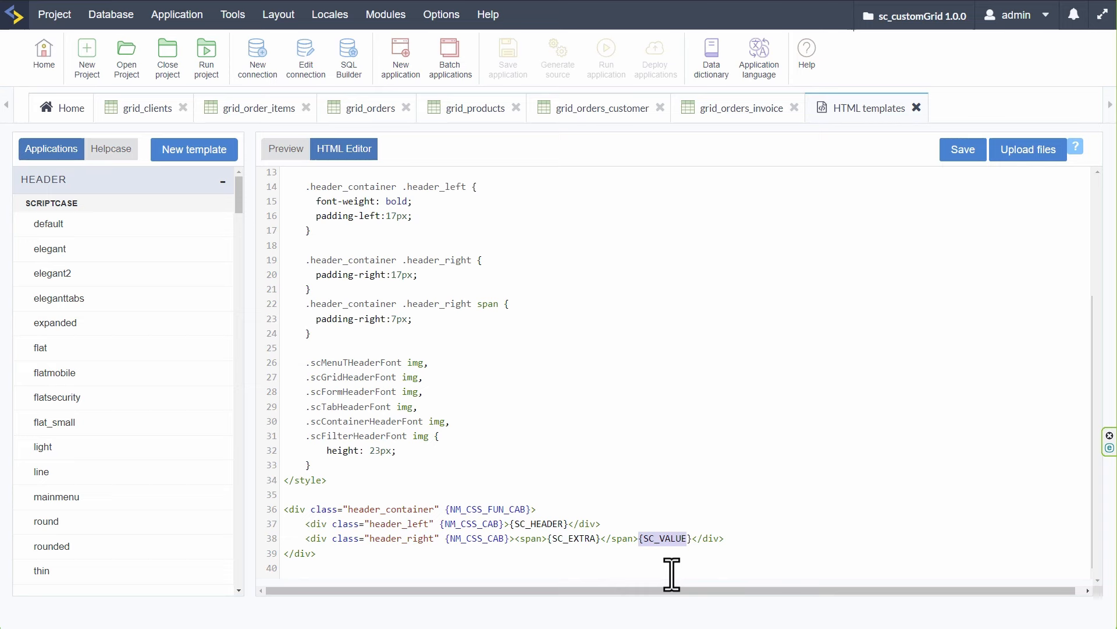
Save the header's HTML template
left_click(674, 524)
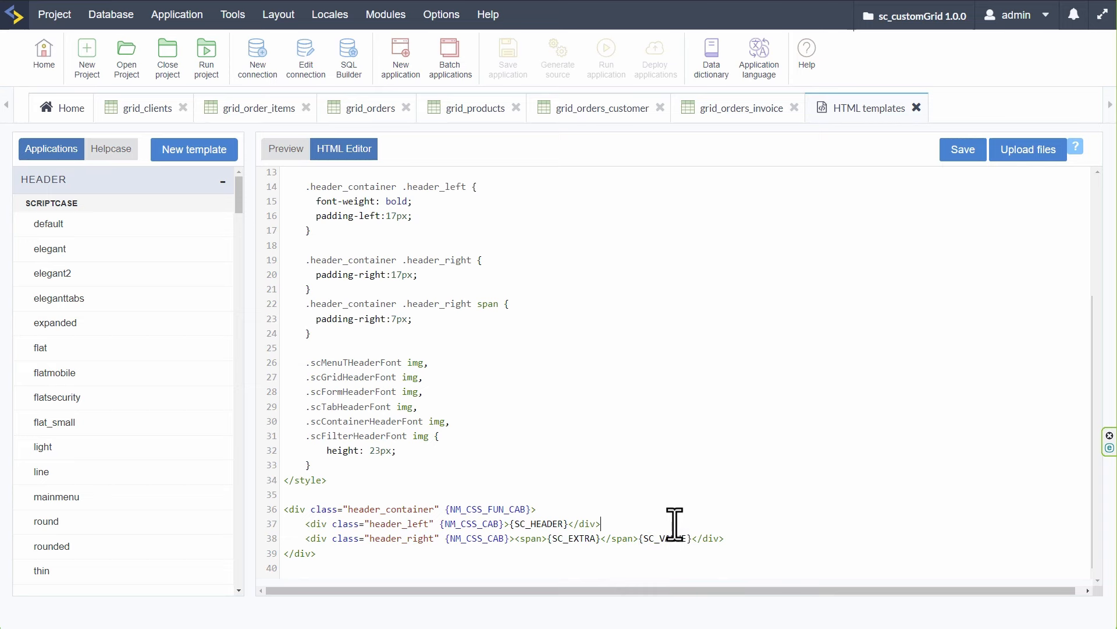
left_click(962, 152)
left_click(561, 226)
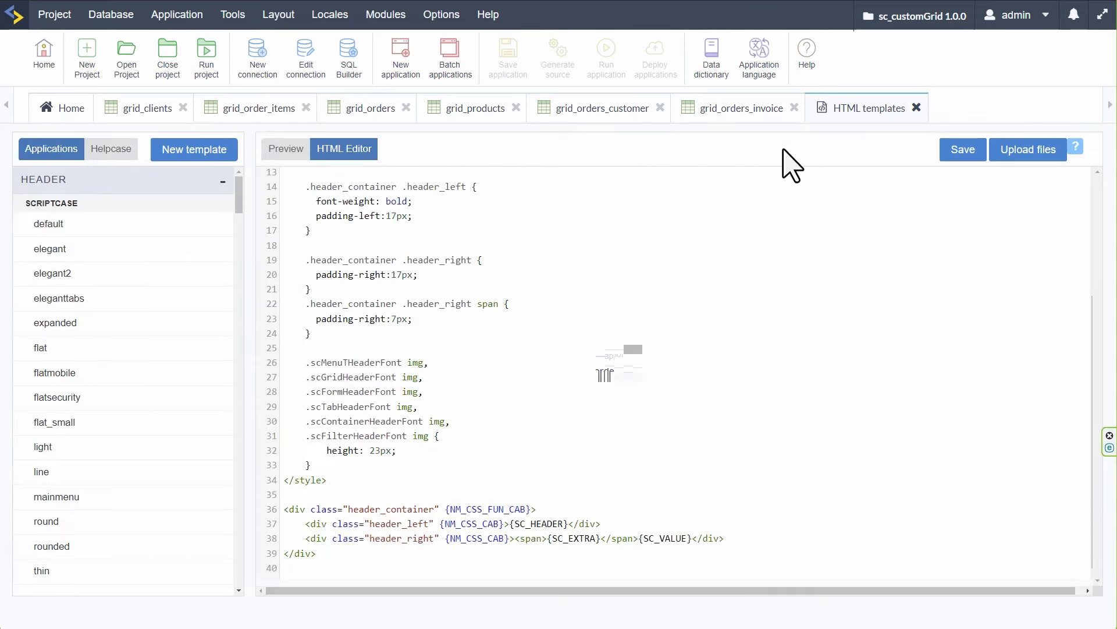
Close all open grid applications, keeping the HTML templates open, and reopen the six grids from the project's home list
left_click(794, 108)
left_click(660, 108)
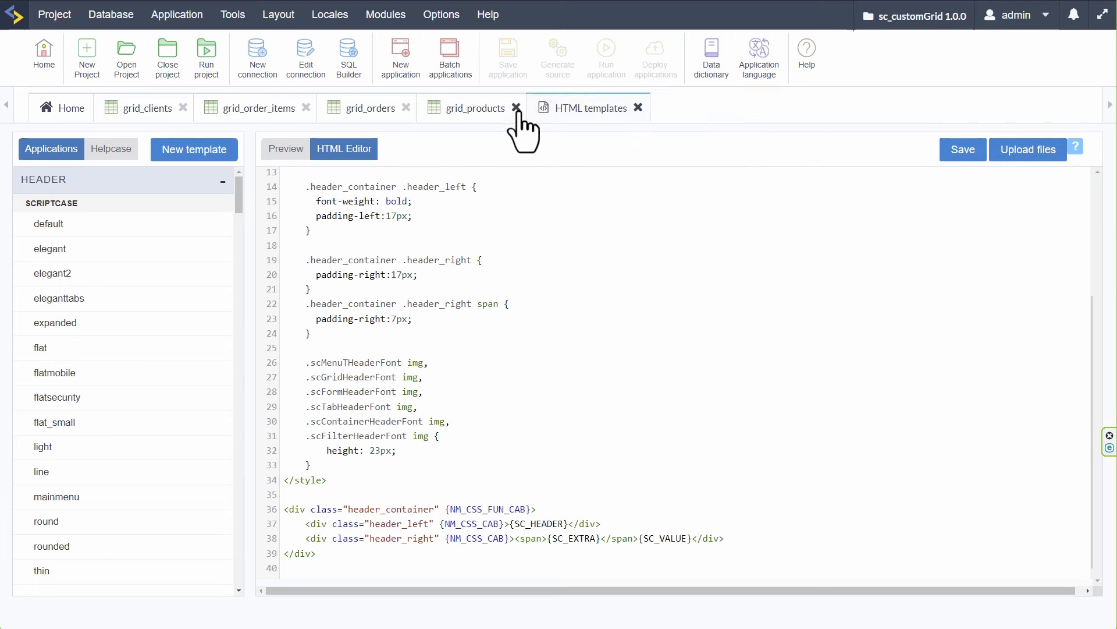
left_click(516, 108)
left_click(406, 108)
left_click(305, 108)
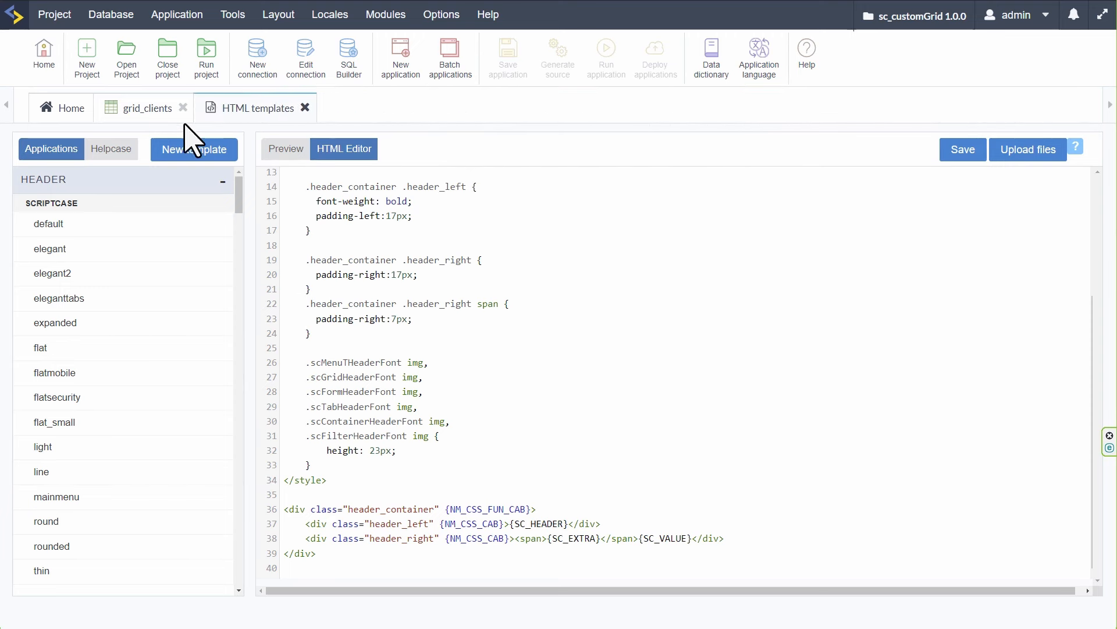
left_click(182, 108)
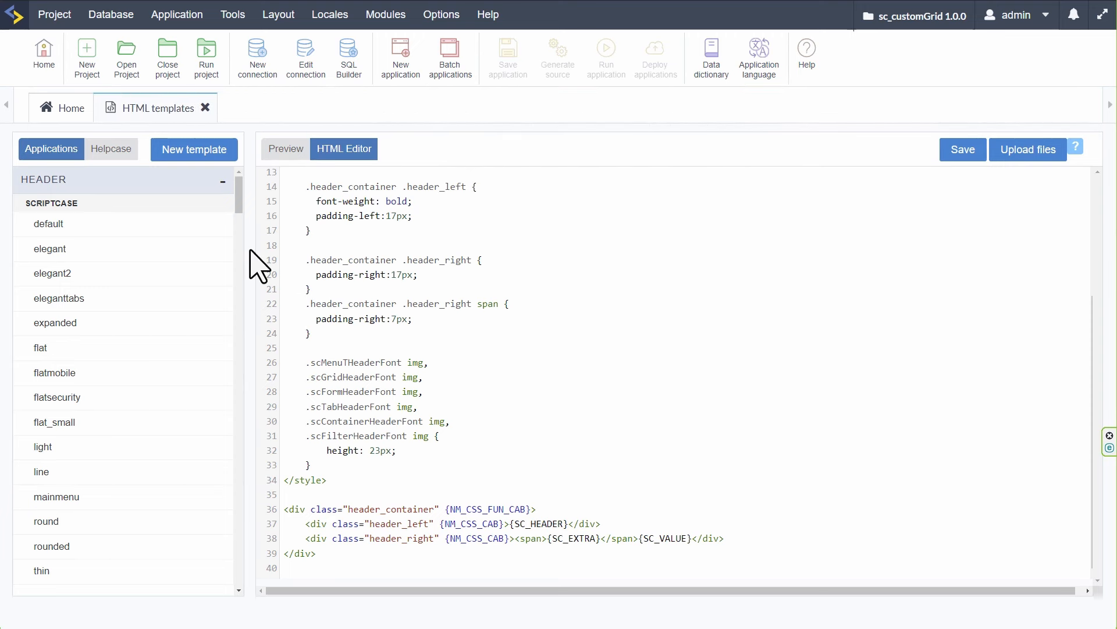
left_click(55, 110)
left_click(265, 618)
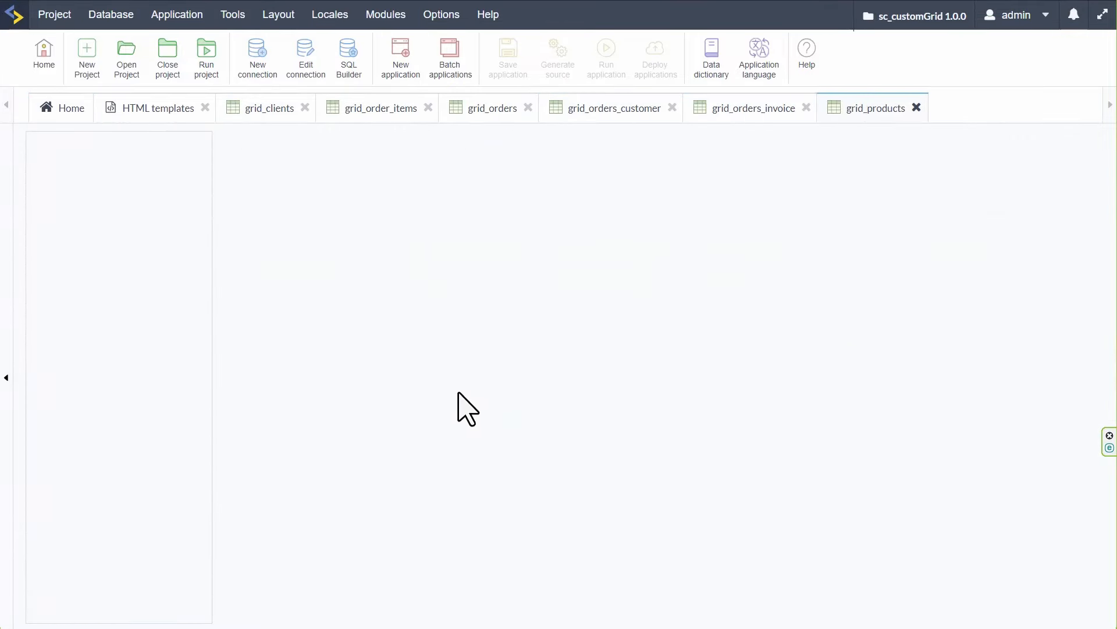
Set the header template of grid_products to the project template Grid_Header in its layout settings and save the application
left_click(43, 468)
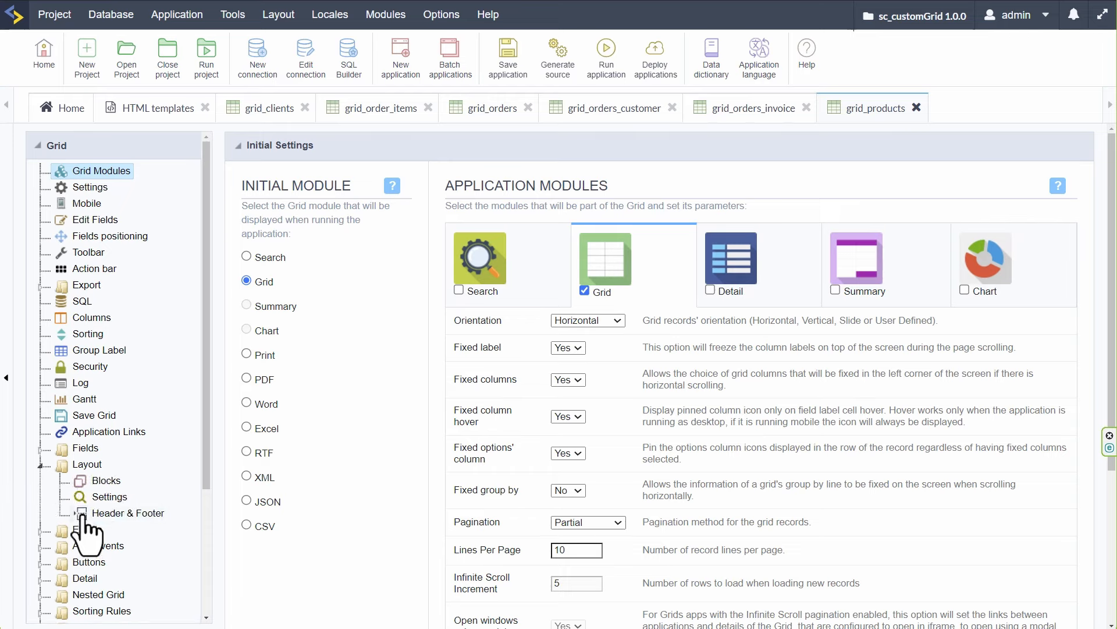
left_click(100, 498)
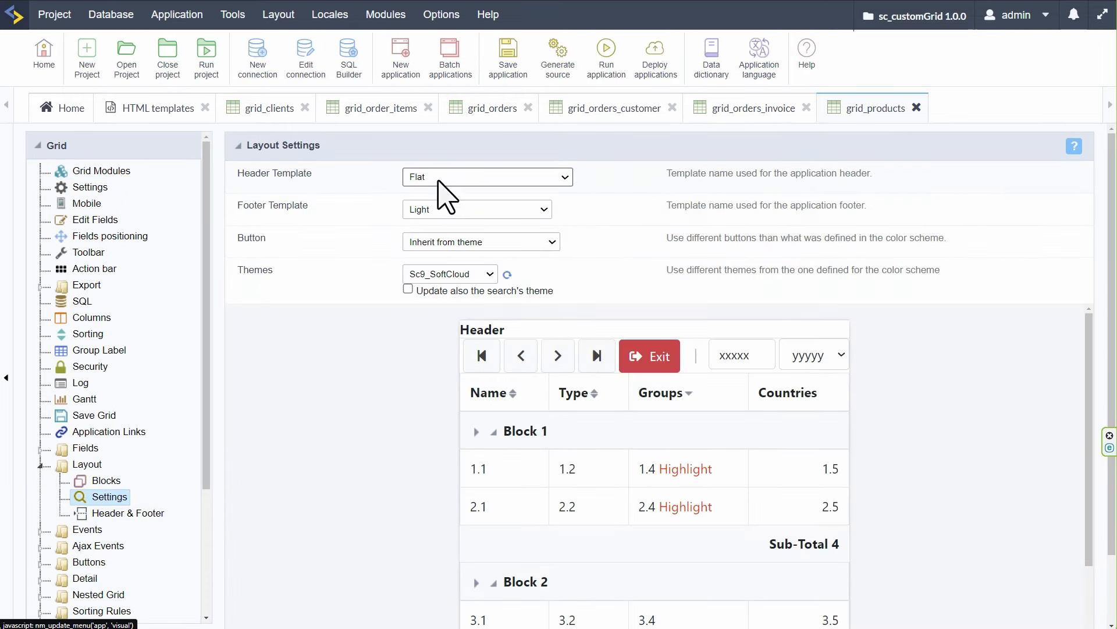
left_click(451, 177)
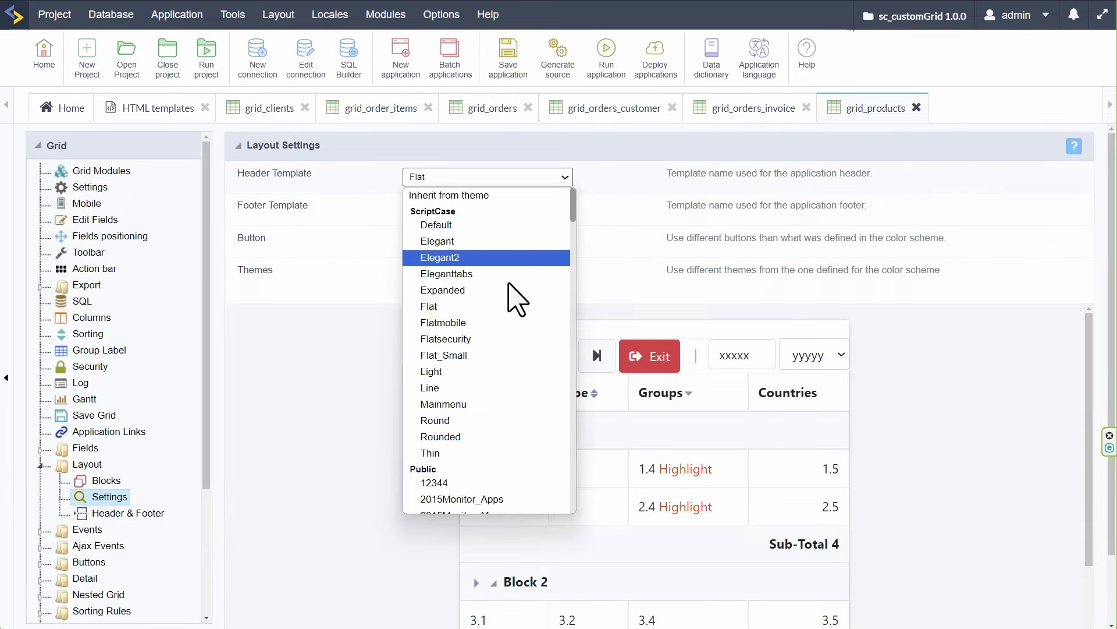
scroll(518, 314, "down", 20)
scroll(518, 349, "down", 10)
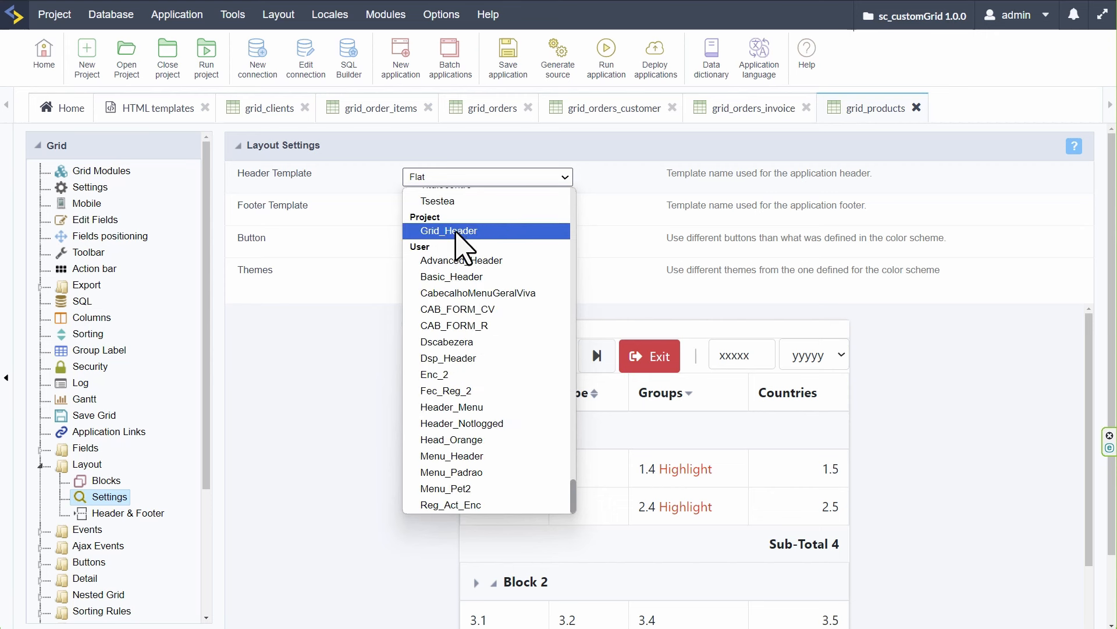
left_click(457, 232)
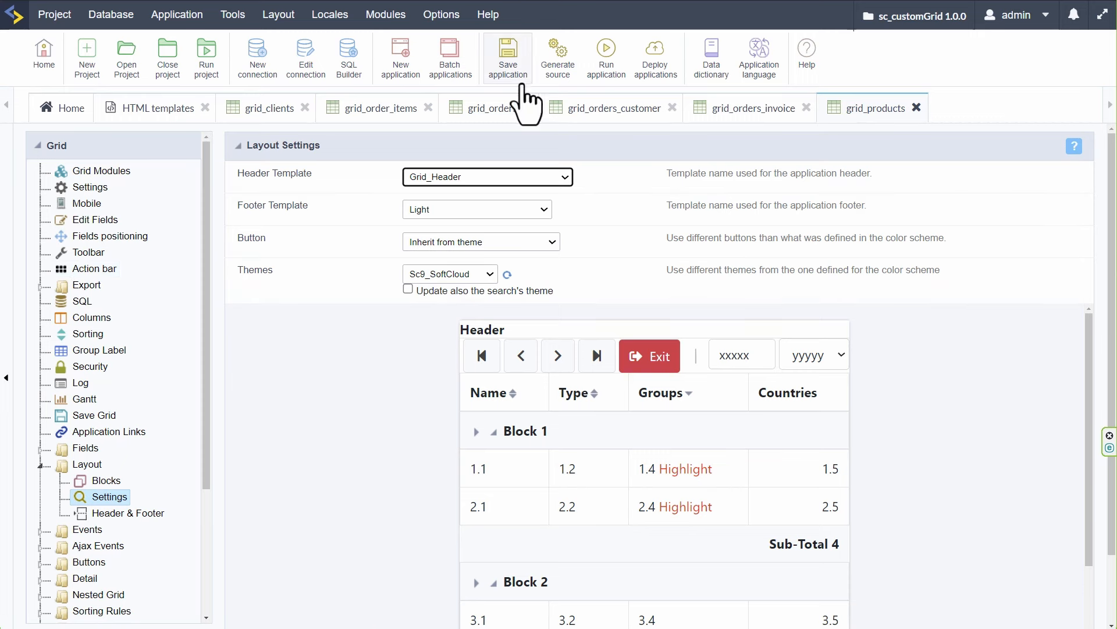
left_click(511, 69)
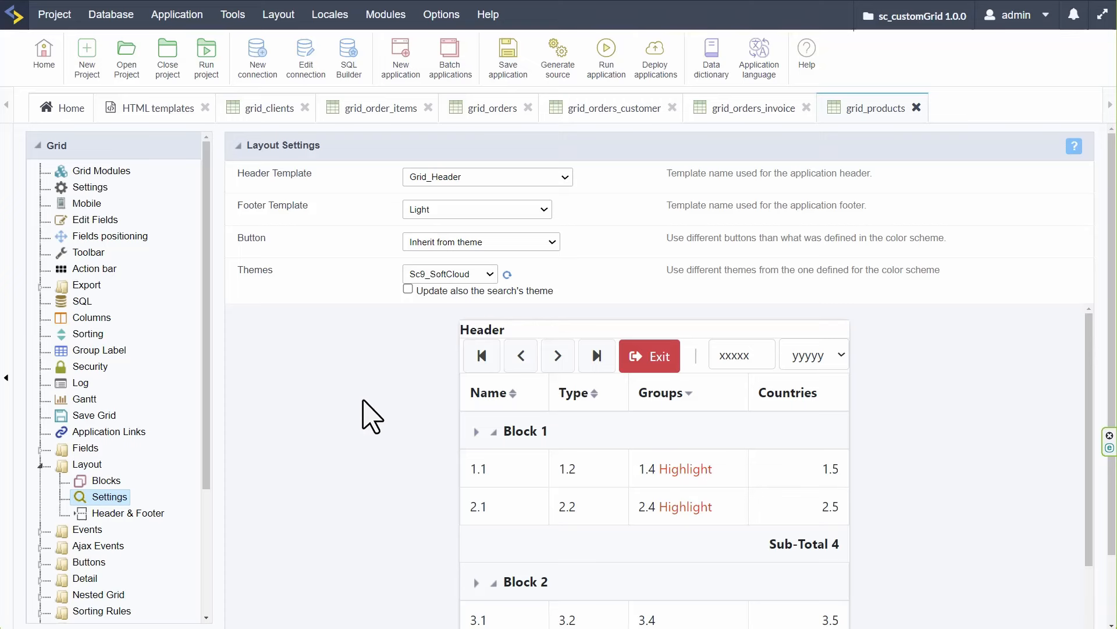
Open the header and footer layout settings of grid_products
left_click(127, 513)
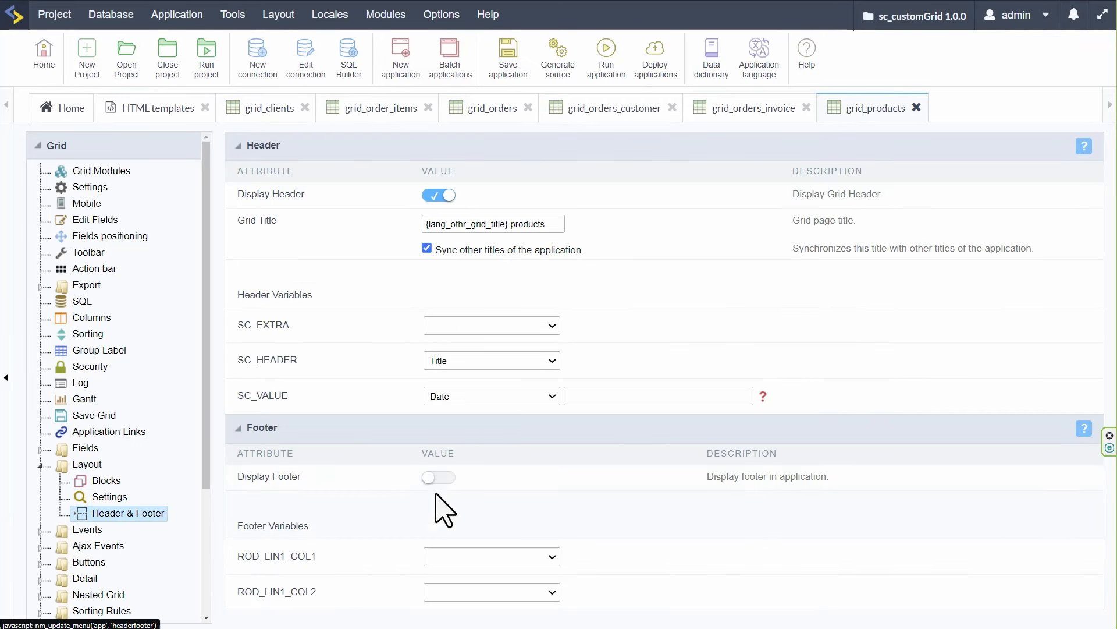
right_click(499, 326)
key("Escape")
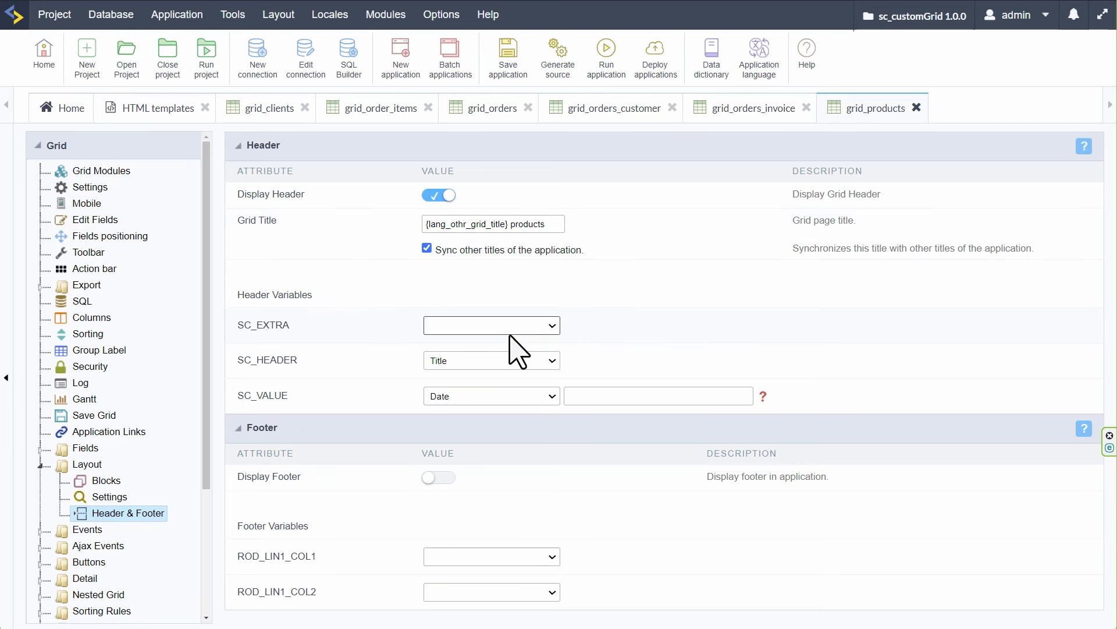
Try Field, Date, Image and Value as the content type of the SC_HEADER variable and return it to Title
left_click(456, 365)
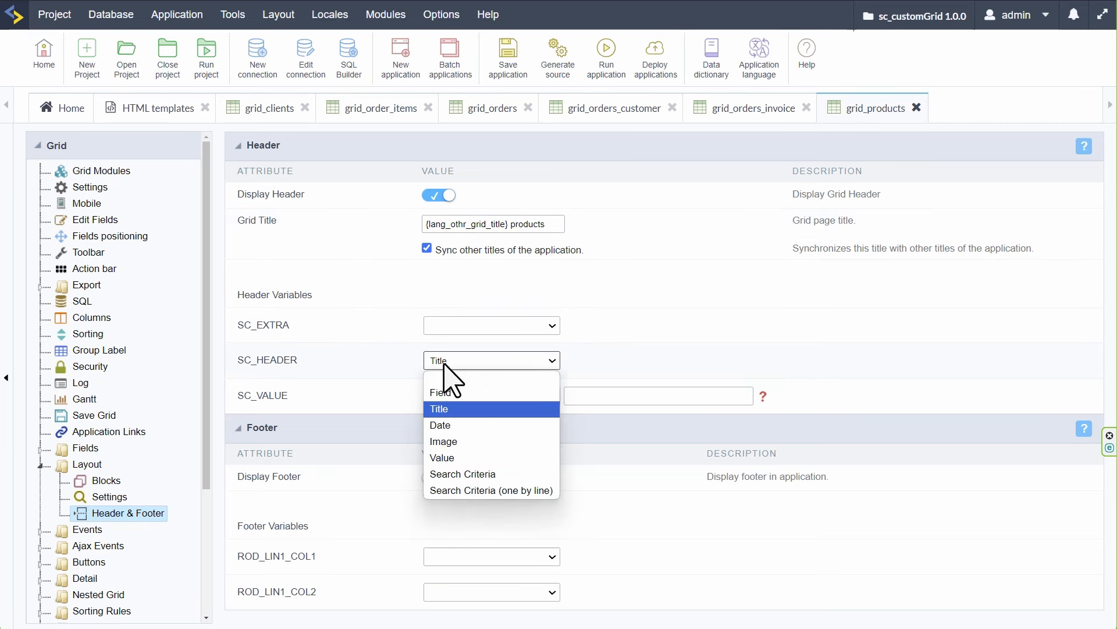
left_click(460, 409)
left_click(465, 362)
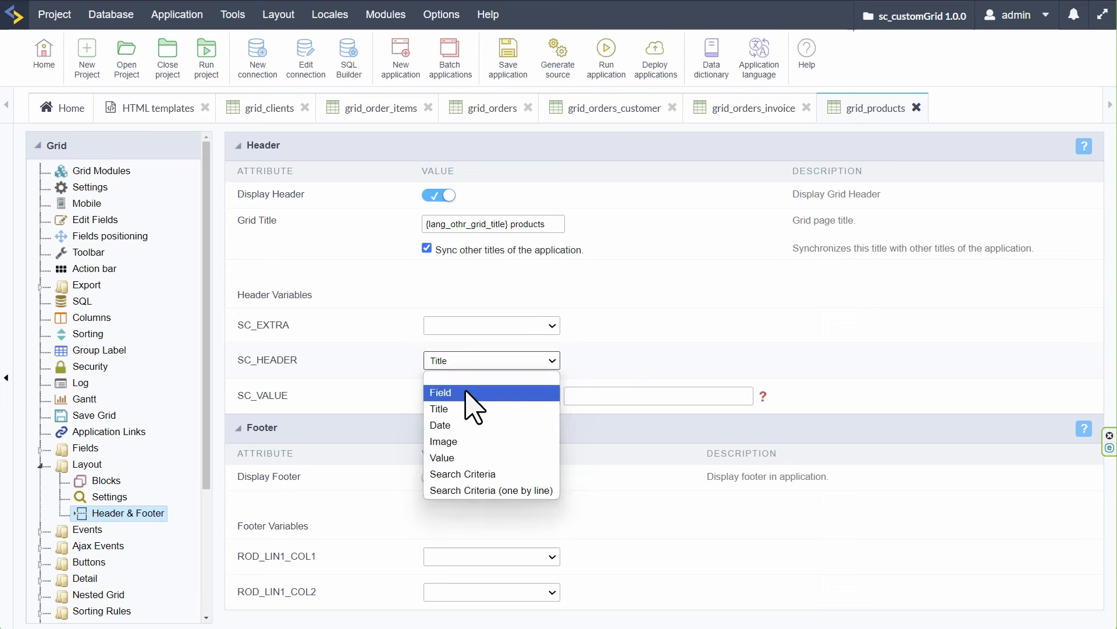
left_click(466, 392)
left_click(515, 366)
left_click(505, 425)
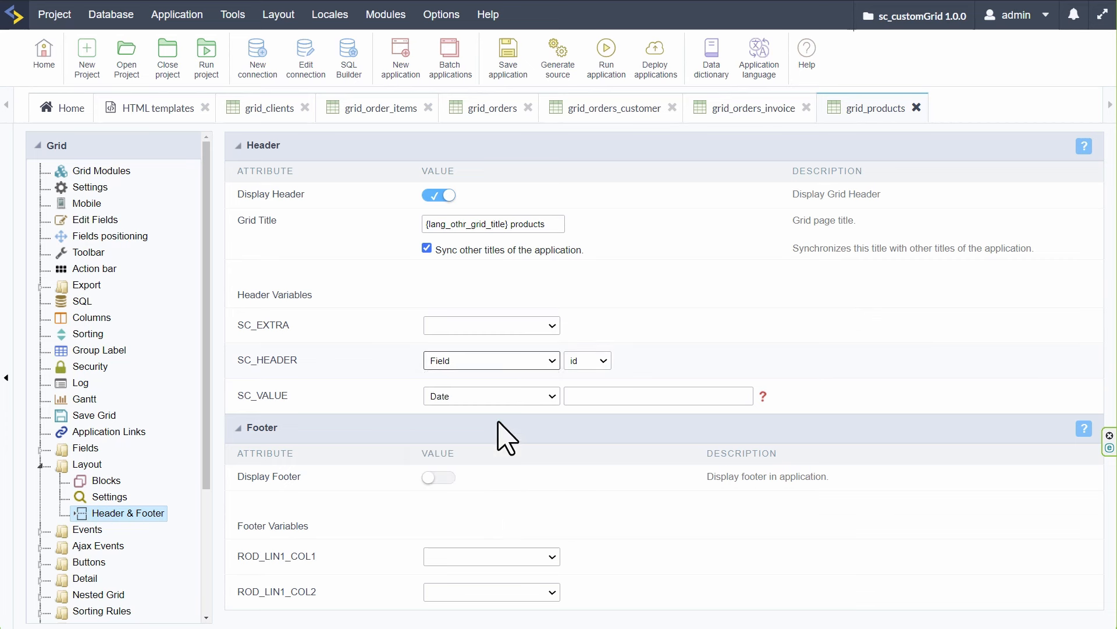
left_click(514, 361)
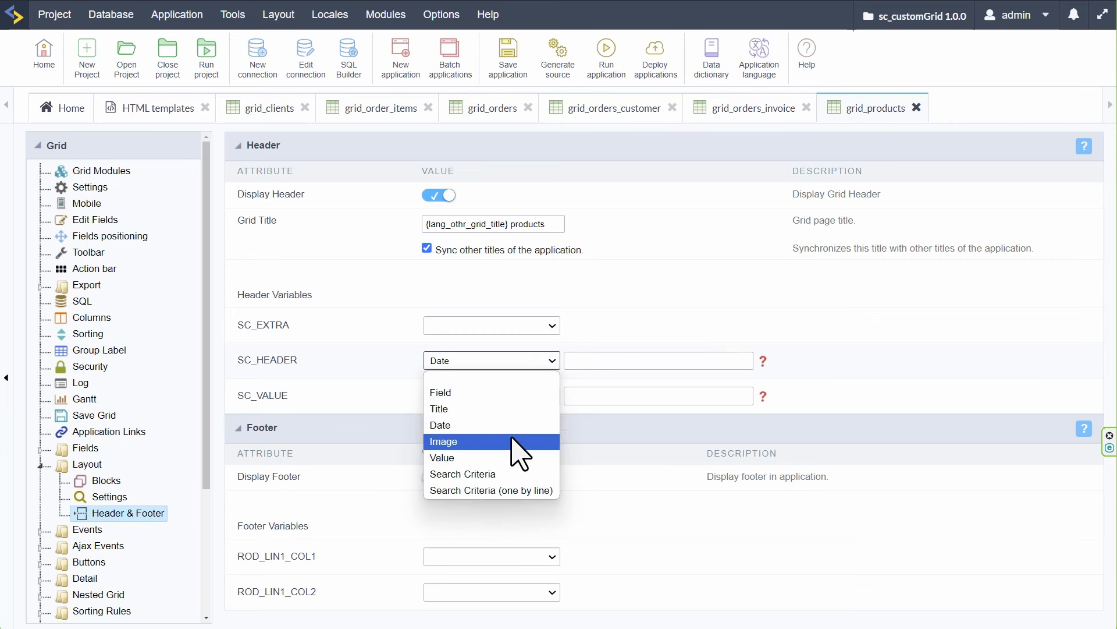
left_click(515, 441)
left_click(502, 365)
left_click(503, 444)
left_click(505, 364)
left_click(508, 458)
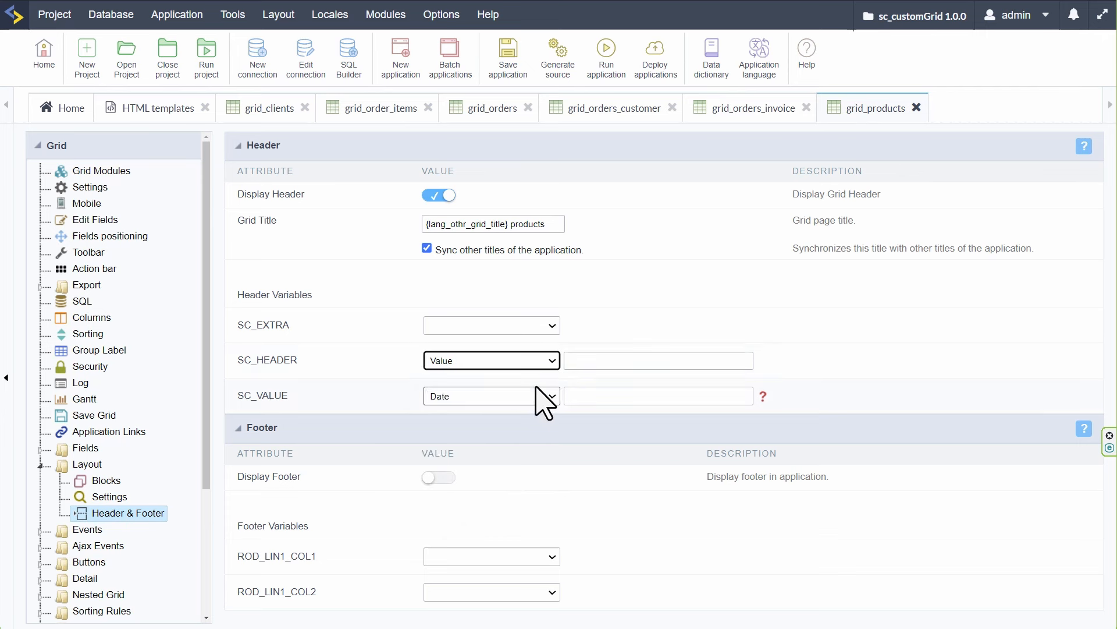
left_click(573, 361)
left_click(514, 362)
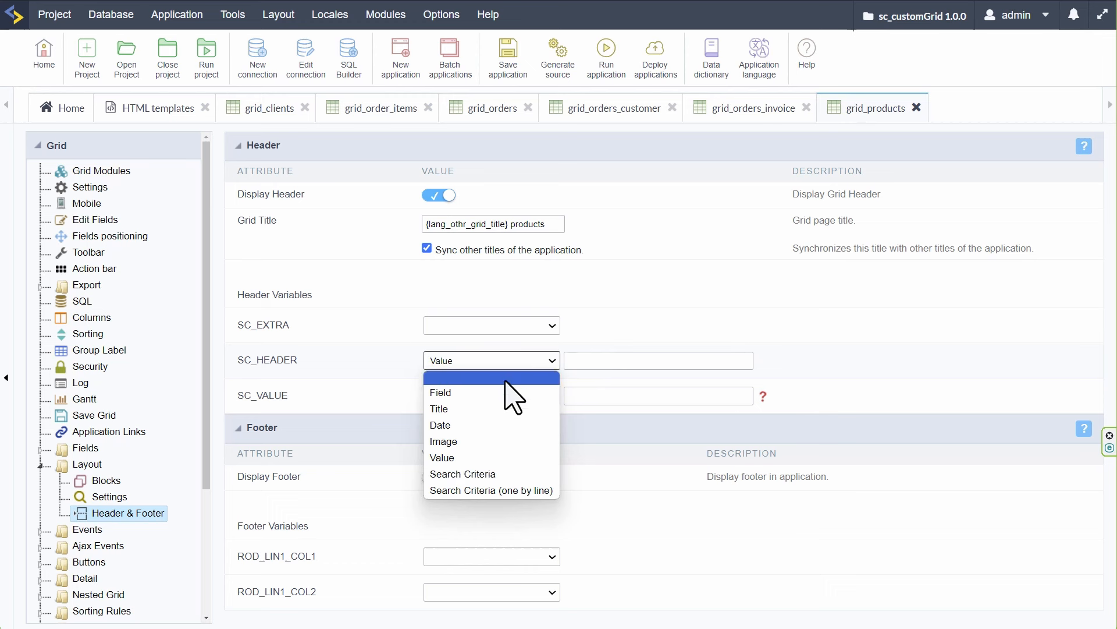
left_click(477, 410)
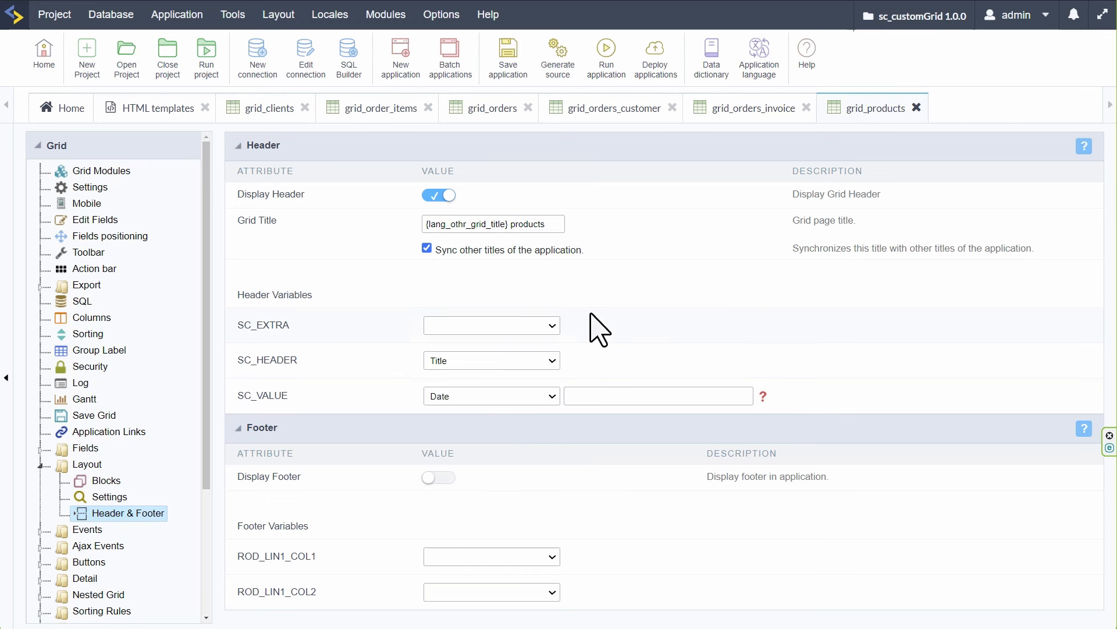
Set the grid title to "Products"
left_click(515, 224)
left_click_drag(515, 224, 423, 224)
type("P")
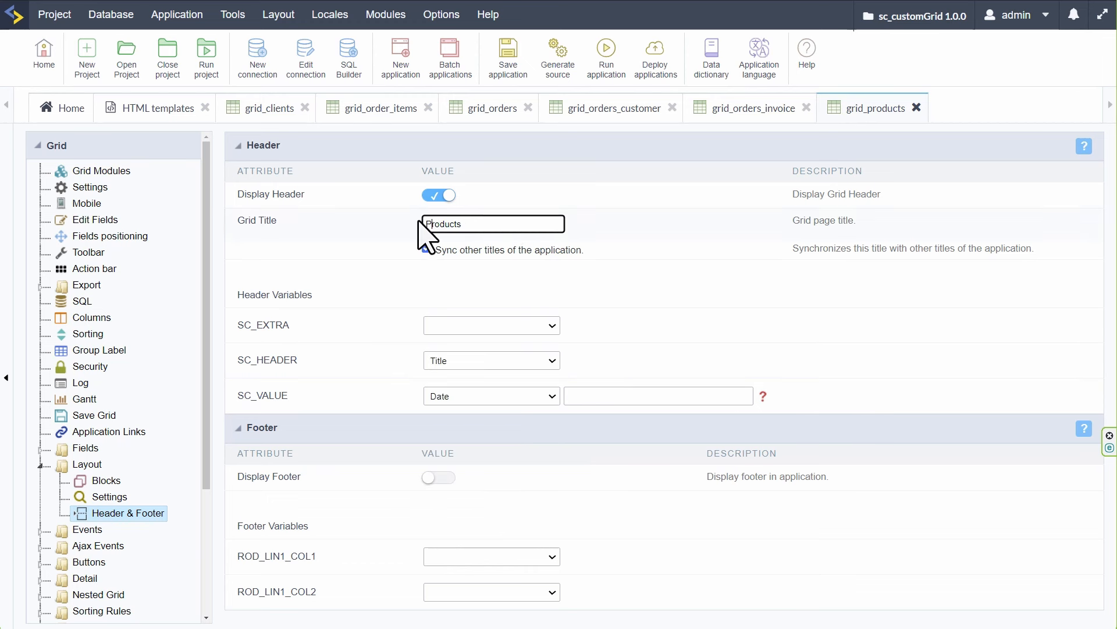
left_click(308, 250)
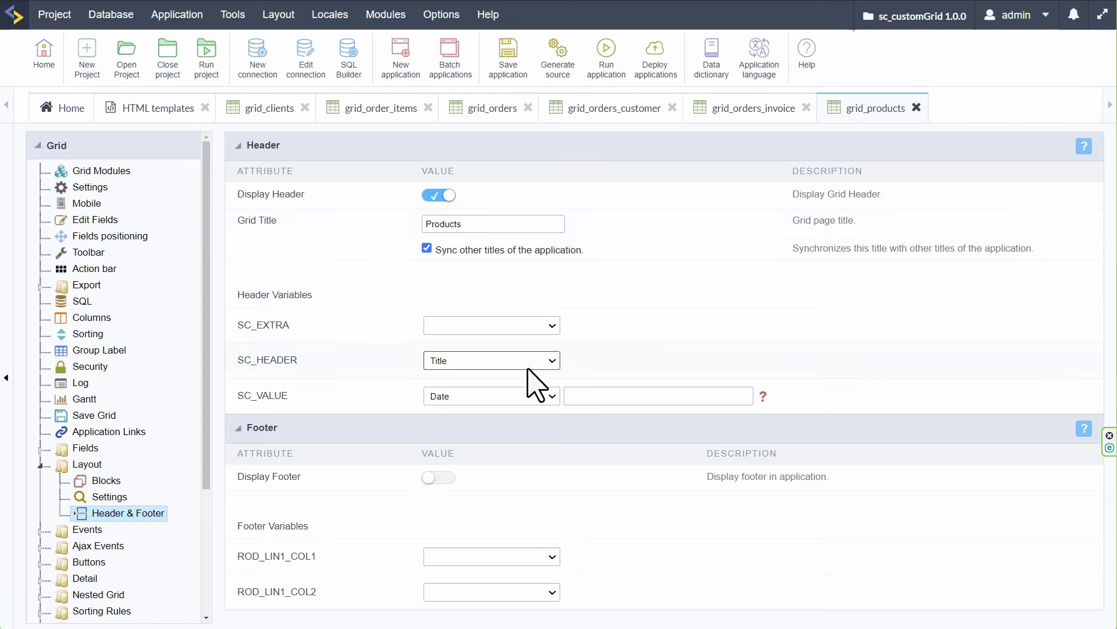
Set the SC_VALUE header variable to Image and open the image manager for it
left_click(498, 399)
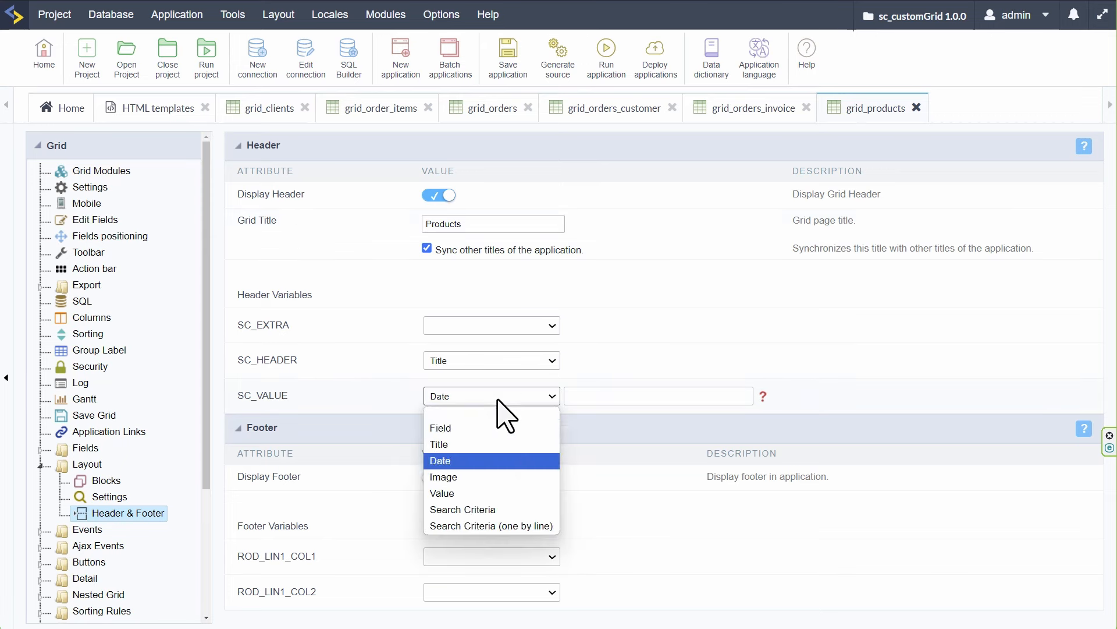
left_click(509, 477)
left_click(763, 396)
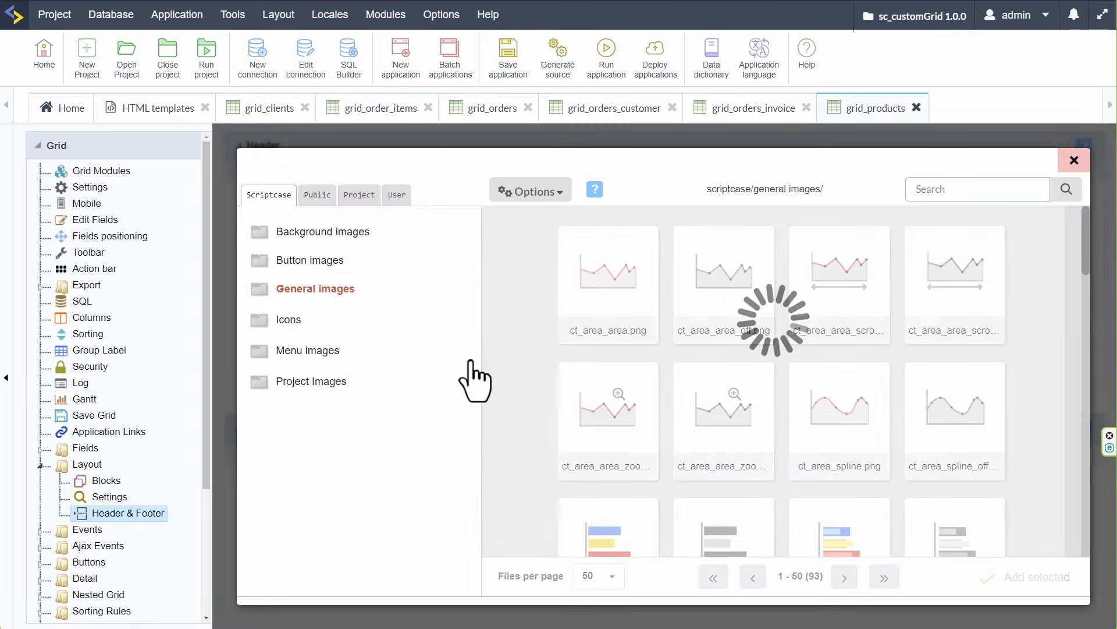
Browse the image manager's collections and show the public Background images
left_click(358, 199)
left_click(269, 194)
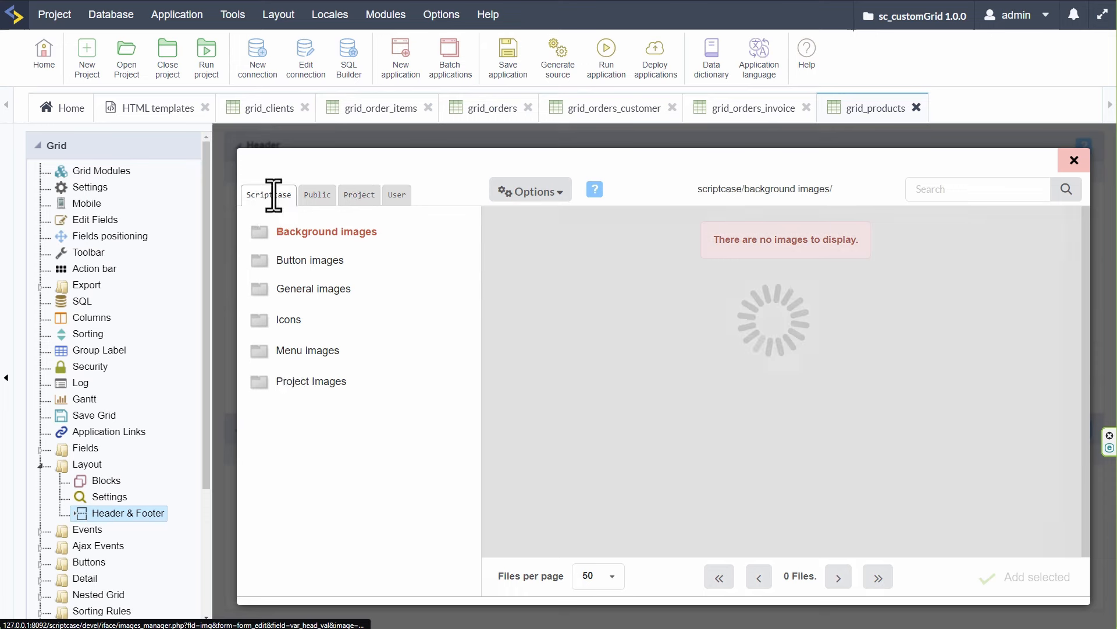
left_click(317, 194)
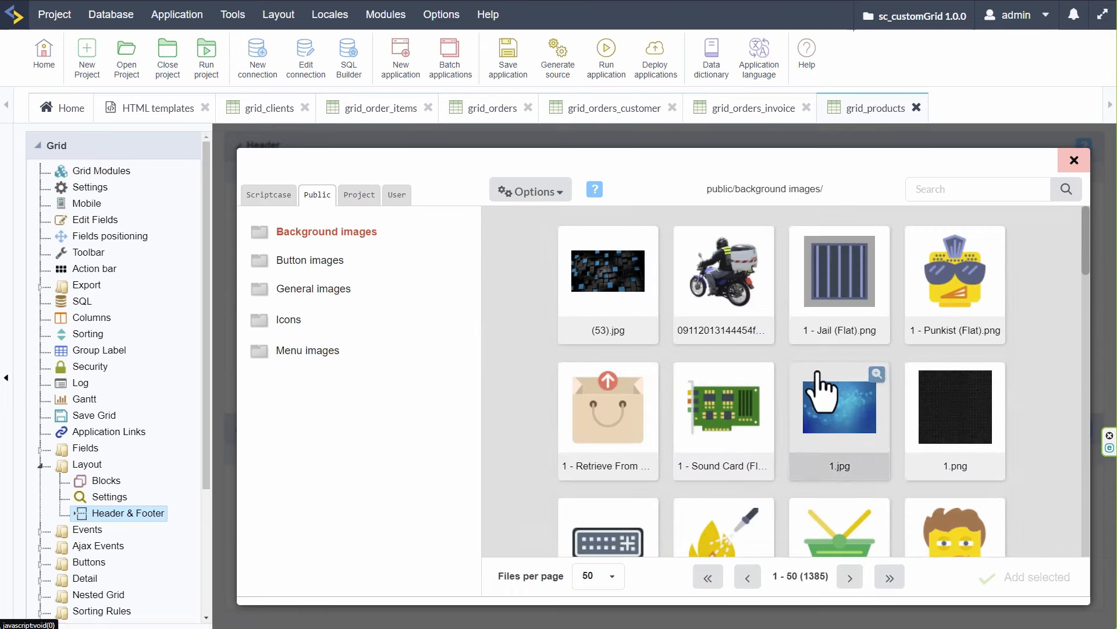
scroll(823, 399, "down", 2)
scroll(889, 221, "up", 2)
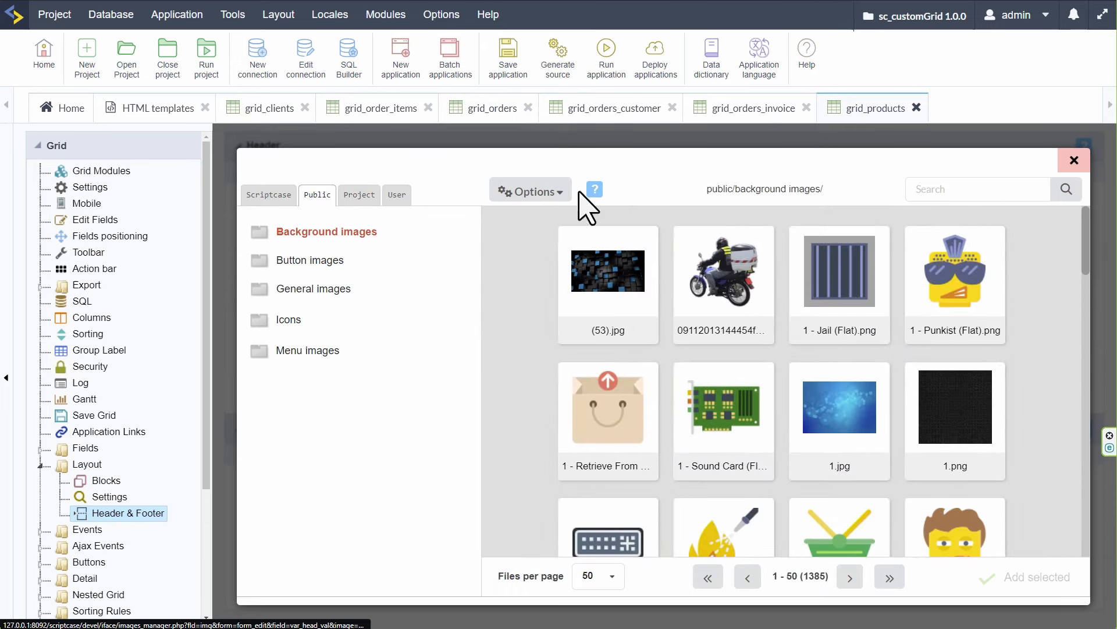
Filter the public background images by resolution, trying 12x12 px and 16x16 px before settling on 24x24 px
left_click(531, 192)
left_click(640, 227)
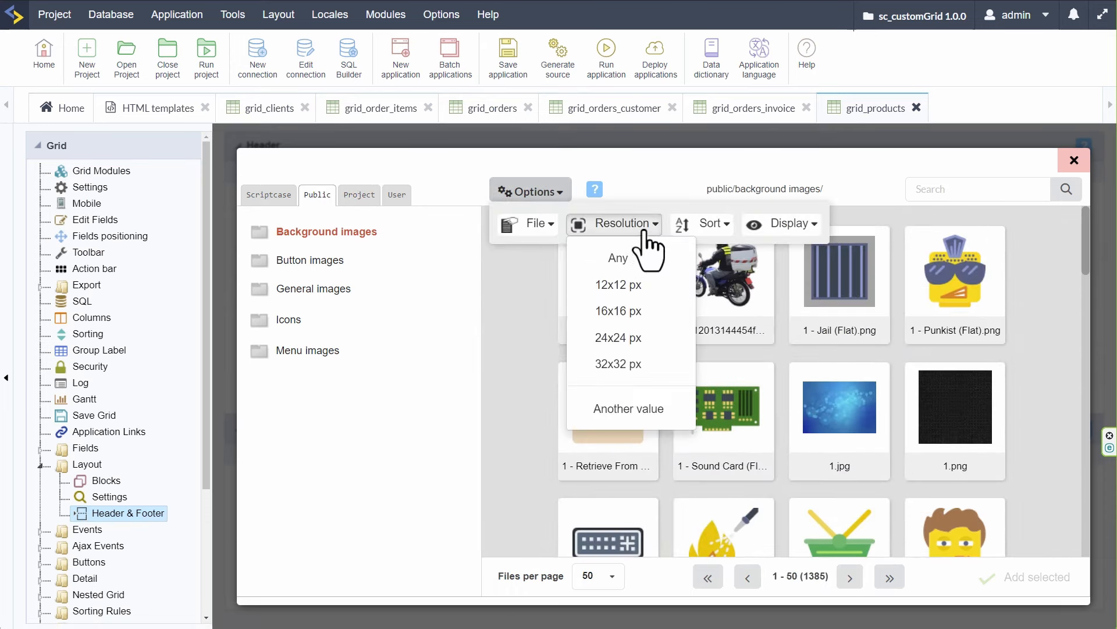
left_click(615, 285)
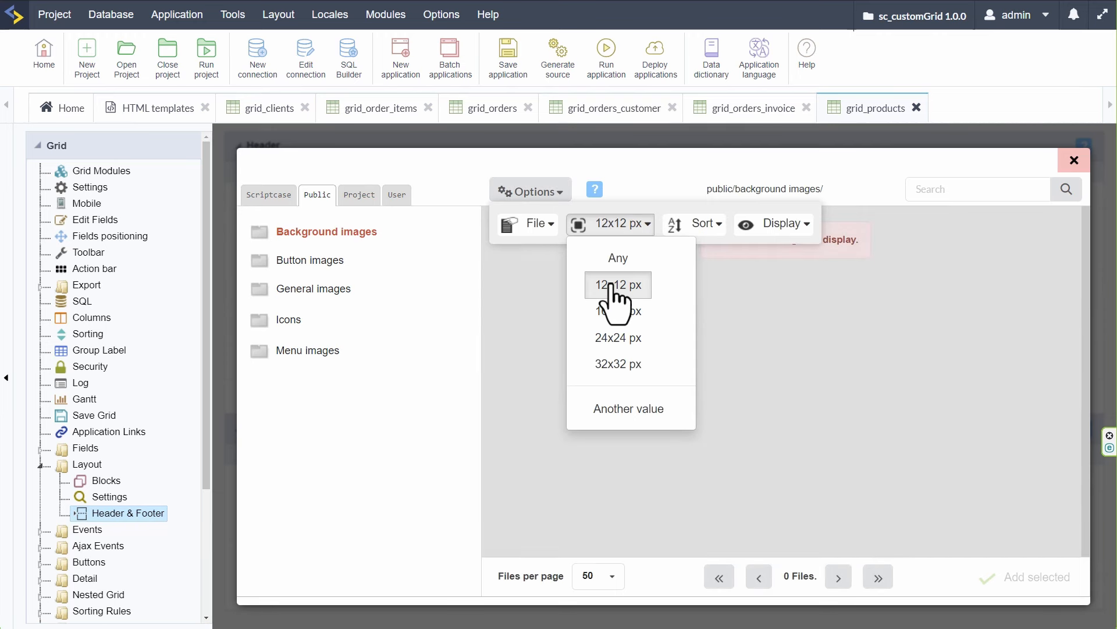
left_click(616, 312)
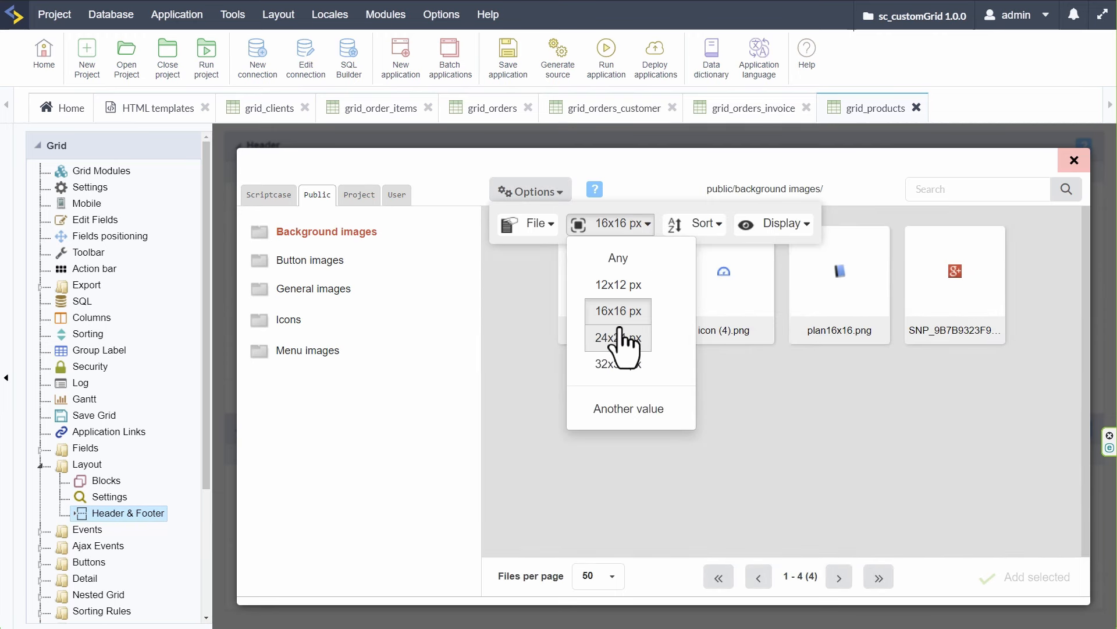
left_click(621, 225)
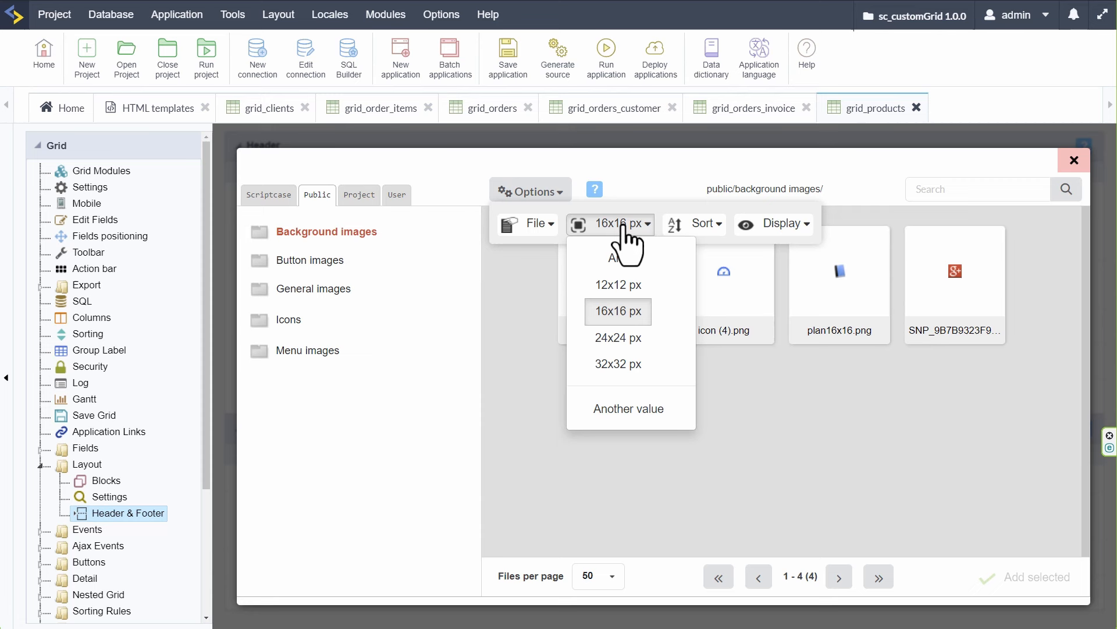
left_click(614, 338)
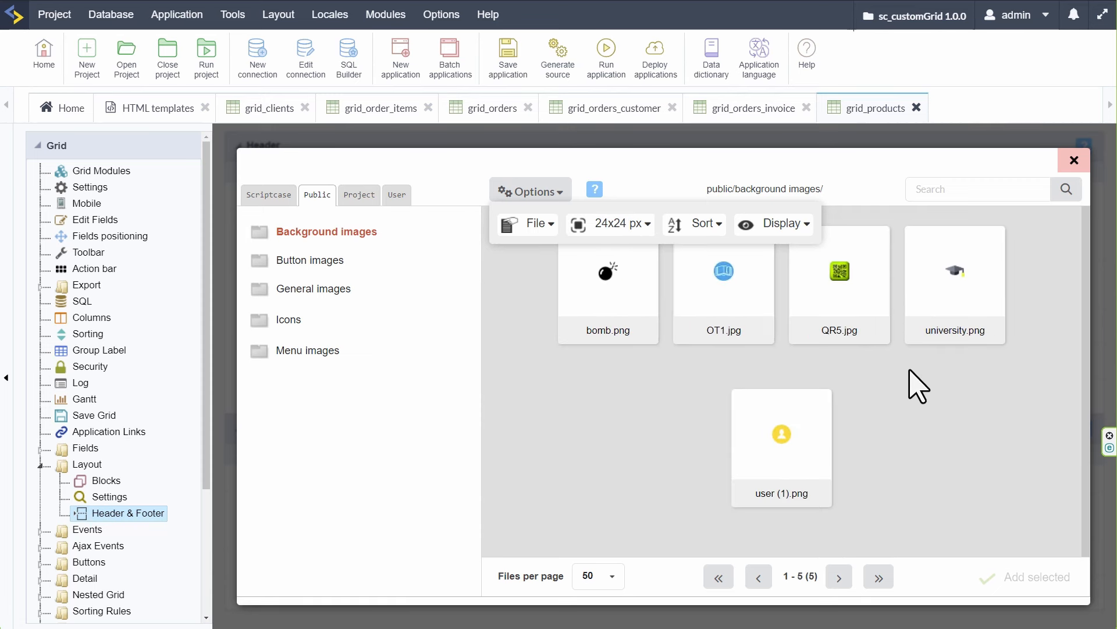
Assign bomb.png as the SC_VALUE header image of grid_products and run the application
left_click(794, 446)
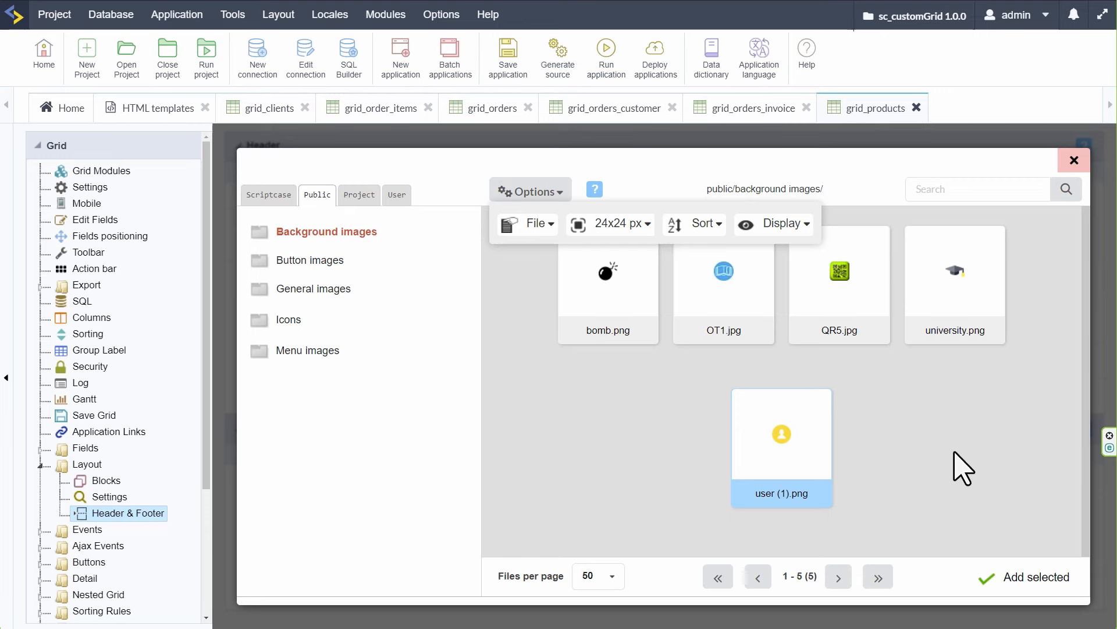
left_click(785, 455)
left_click(618, 309)
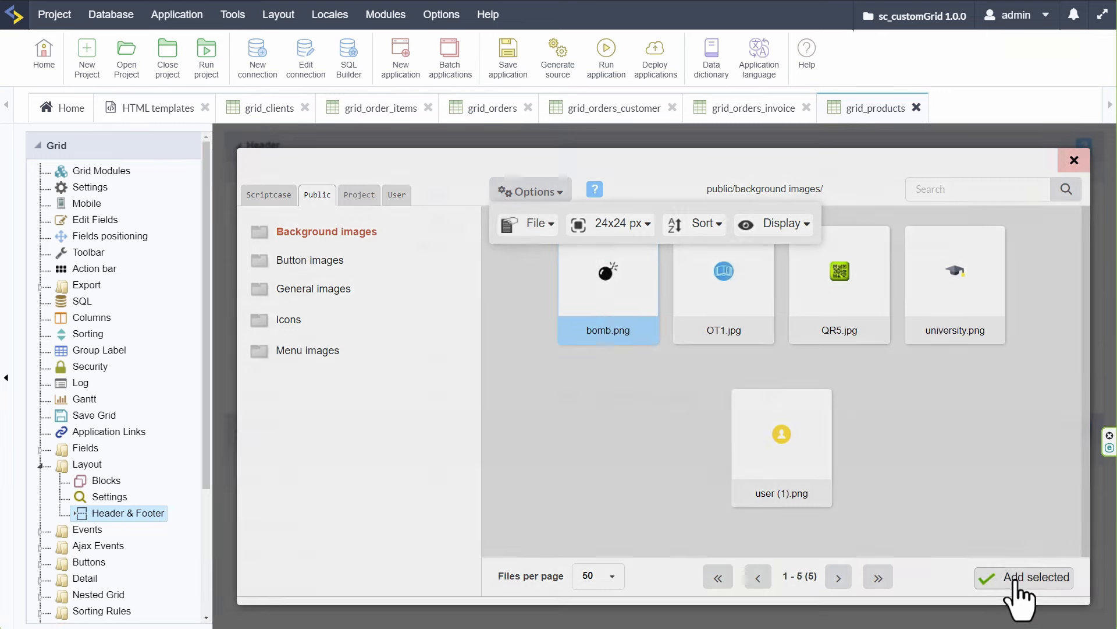
left_click(1019, 593)
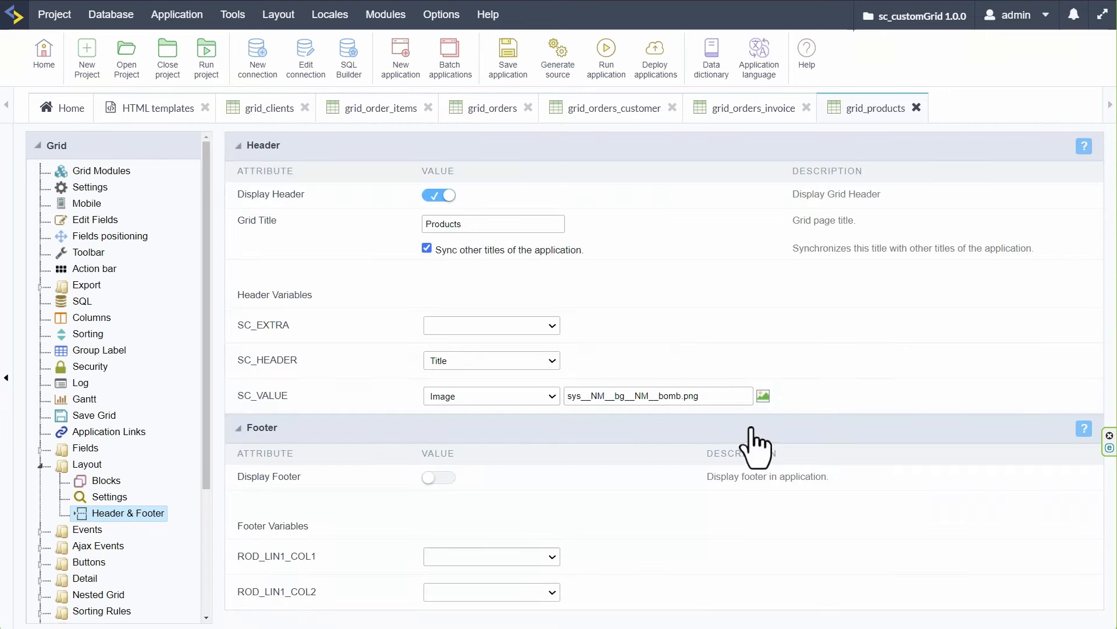
left_click(615, 53)
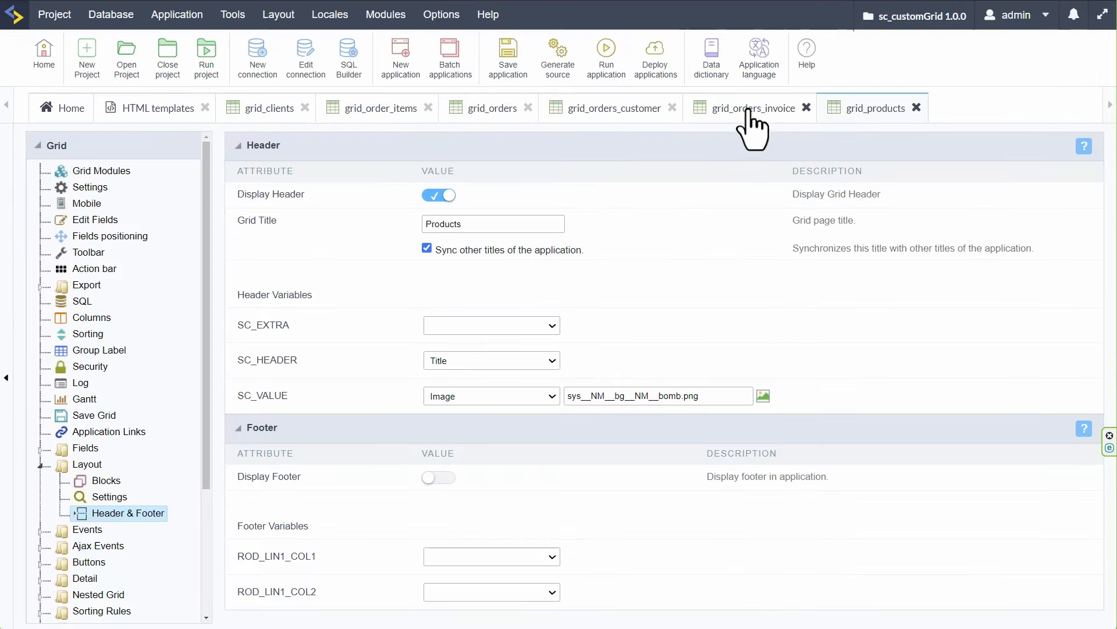
Set the header template of grid_orders_invoice to Grid_Header in its layout settings
left_click(751, 110)
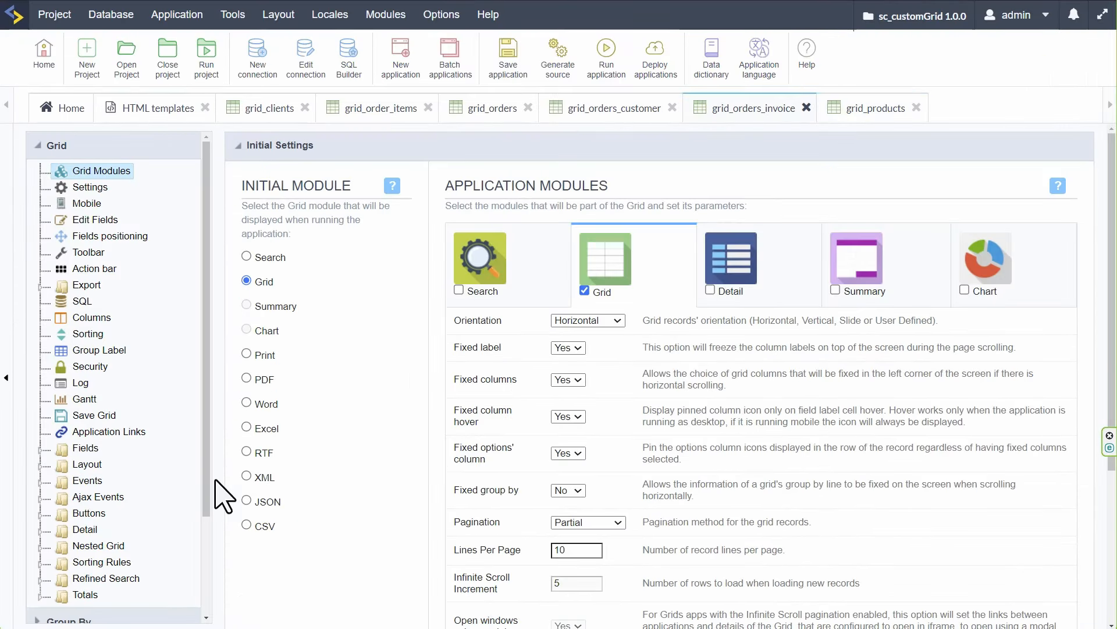
left_click(39, 463)
left_click(107, 496)
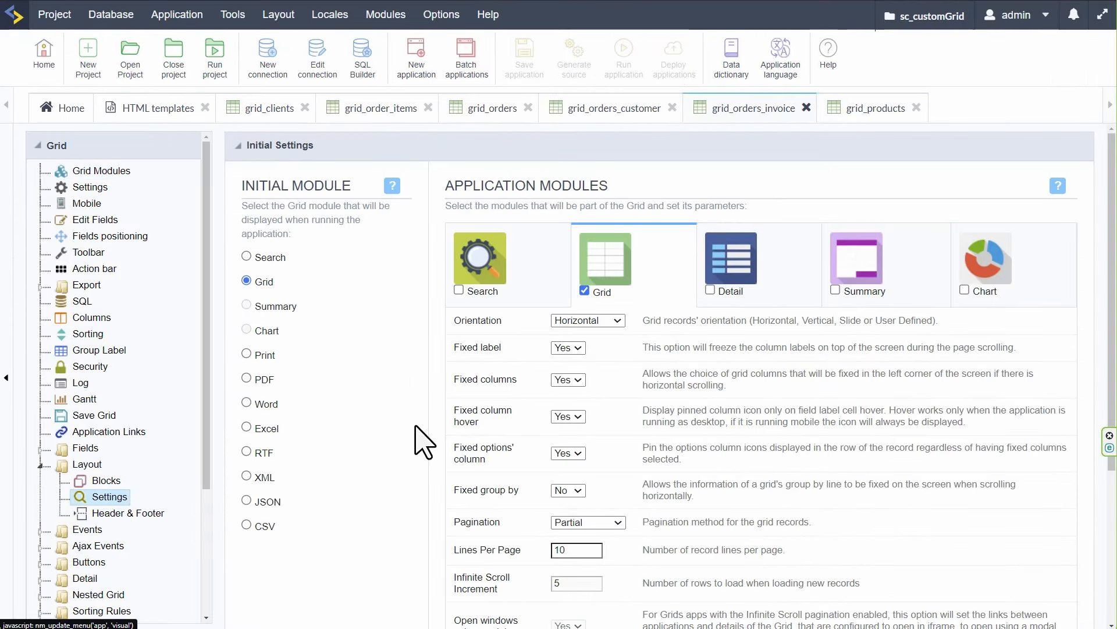
left_click(464, 180)
scroll(460, 343, "down", 10)
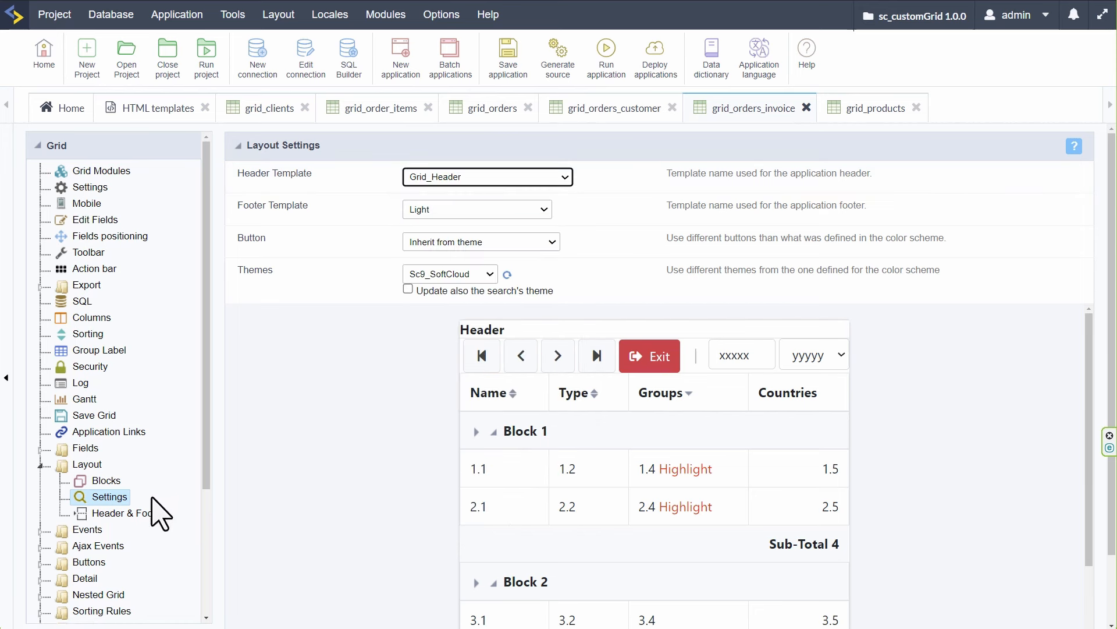
Set grid_orders_invoice's SC_VALUE header variable to Image without choosing a picture, and save the application with its header display disabled
left_click(129, 513)
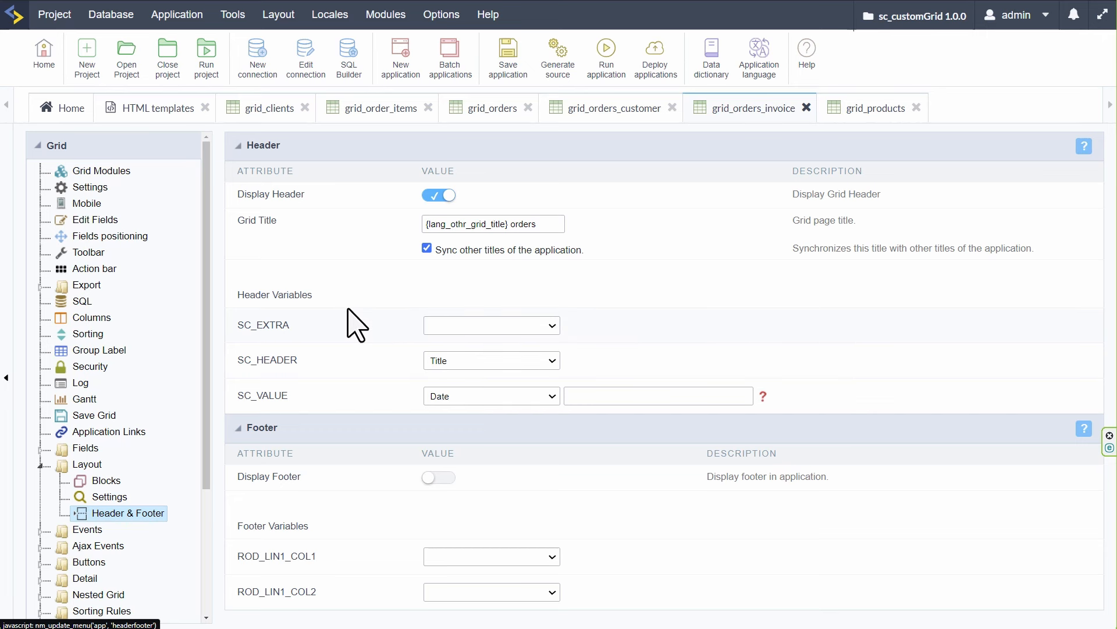
left_click(55, 14)
left_click(499, 389)
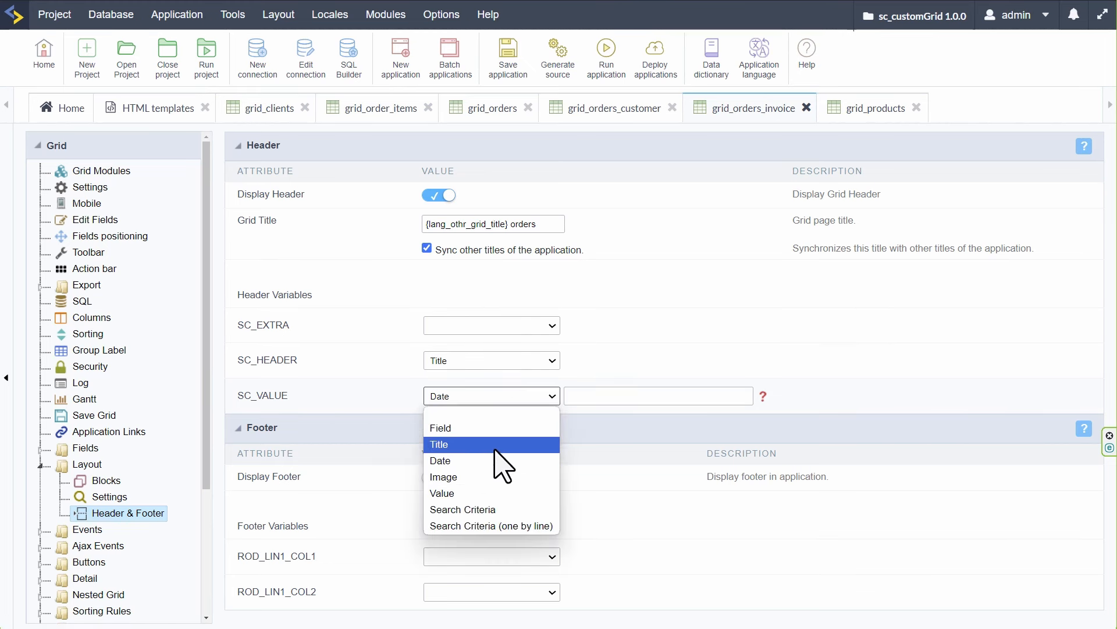
left_click(494, 476)
left_click(763, 397)
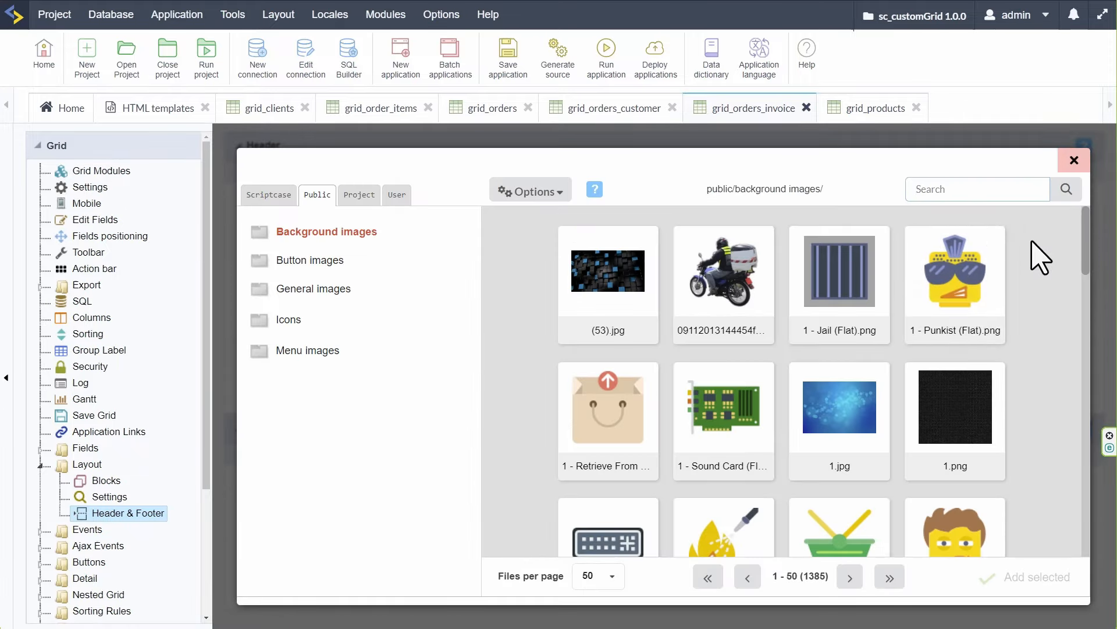
left_click(1074, 160)
left_click(437, 196)
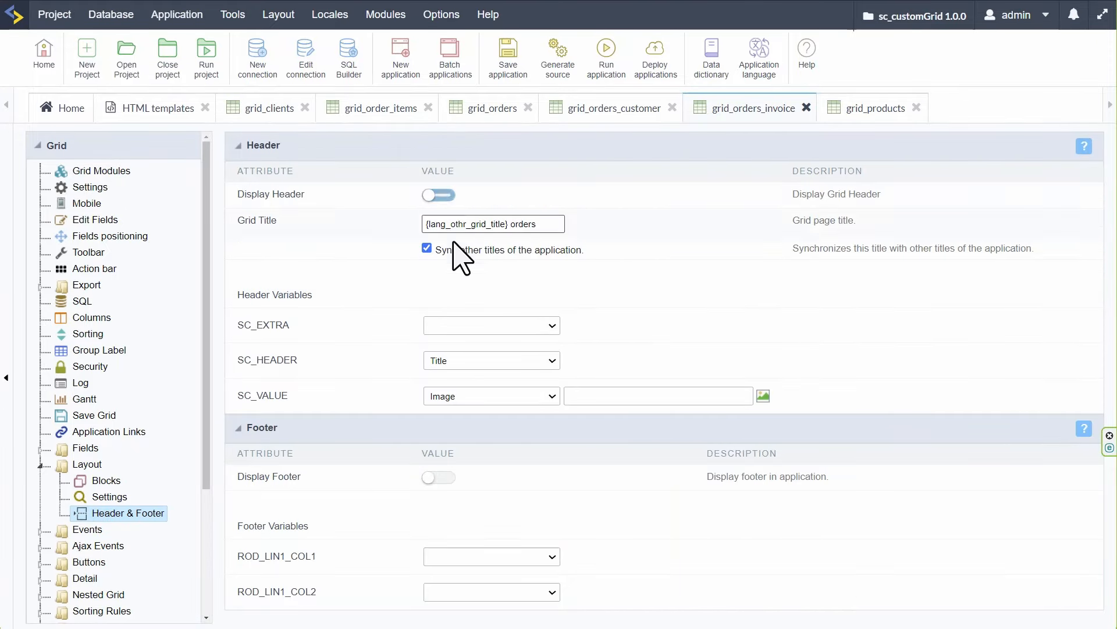
left_click(507, 61)
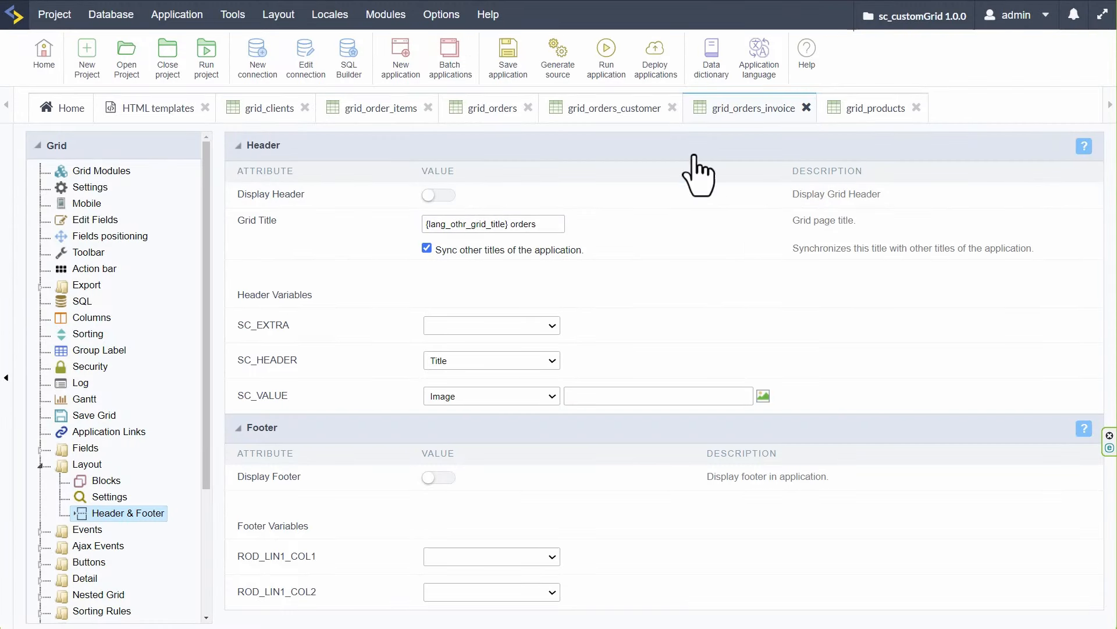
Set the header template of grid_orders_customer to Grid_Header in its layout settings
left_click(612, 110)
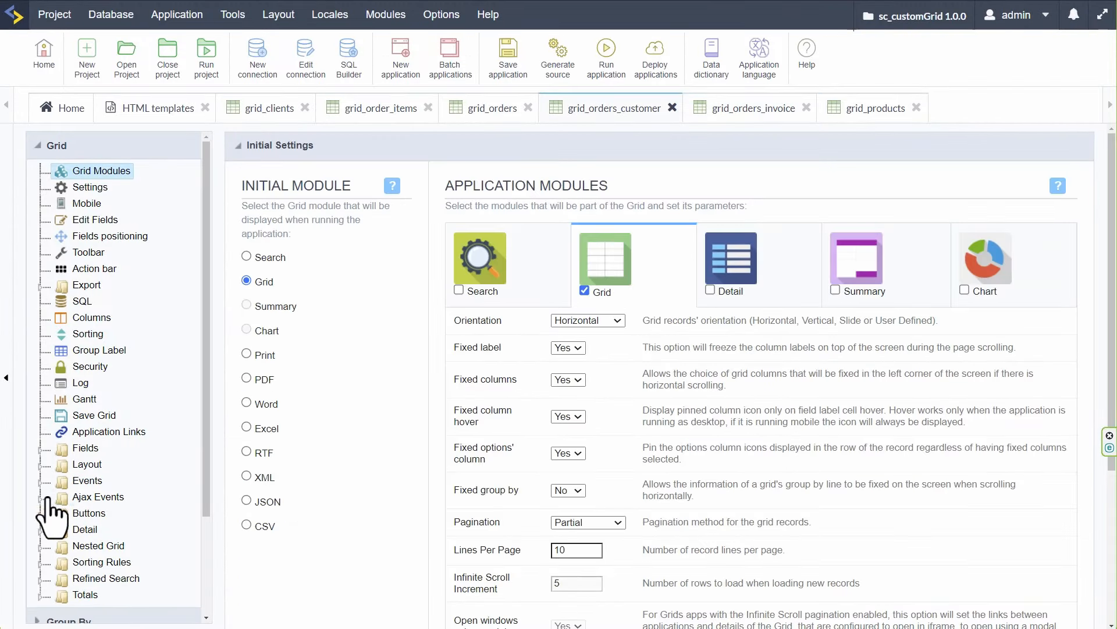
left_click(40, 464)
left_click(108, 498)
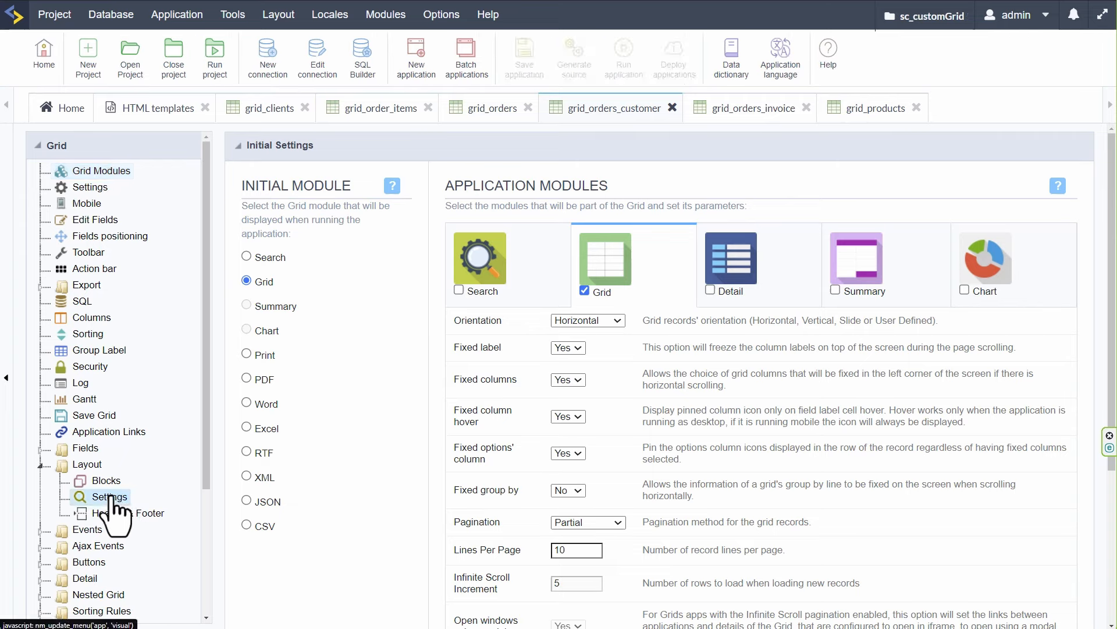
left_click(473, 178)
scroll(456, 287, "down", 15)
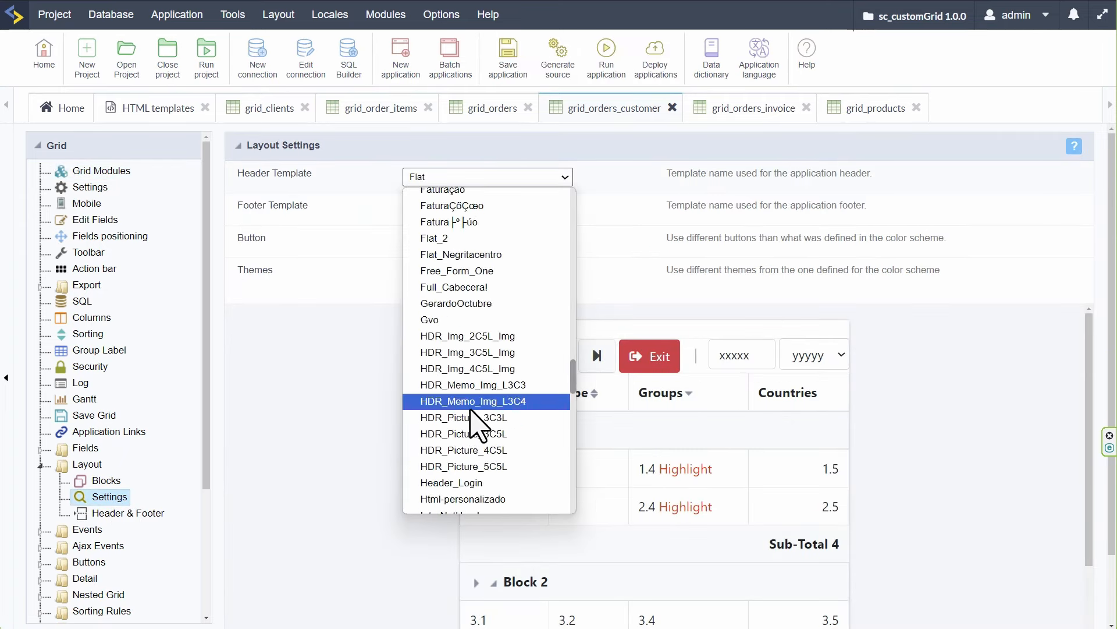
left_click(449, 231)
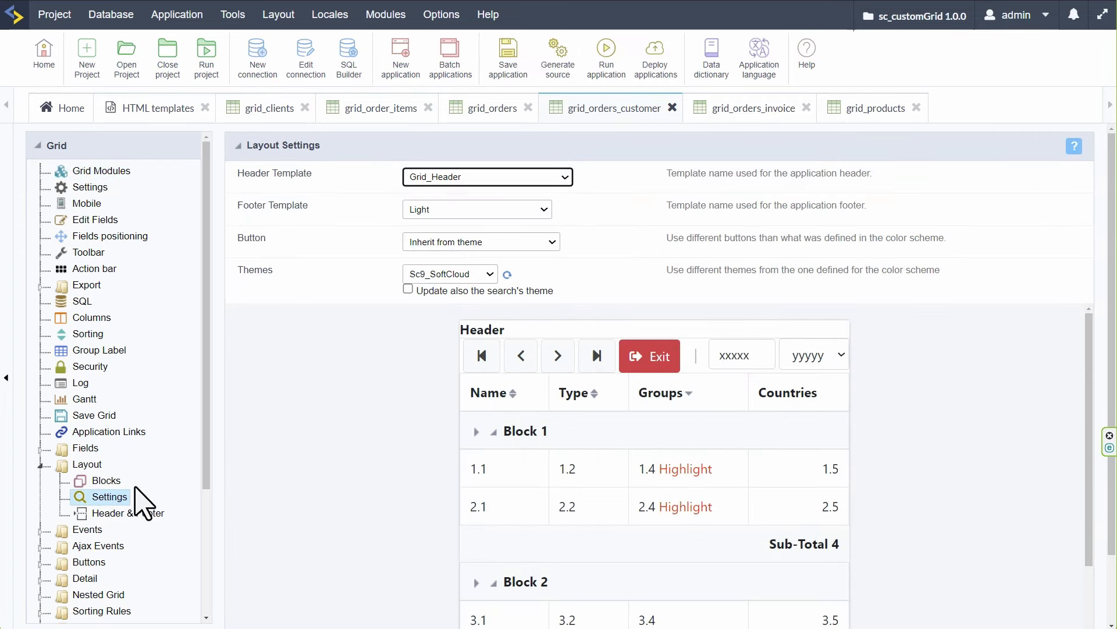
Set the SC_VALUE header variable of grid_orders_customer to Image and open the image manager for it
left_click(126, 513)
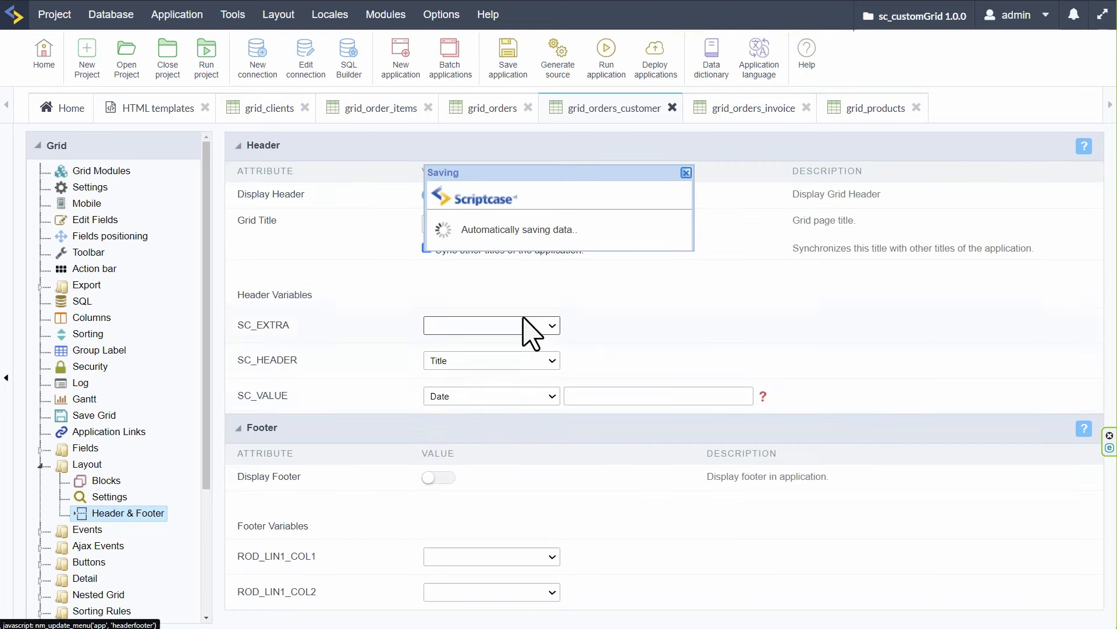
left_click(518, 397)
left_click(481, 477)
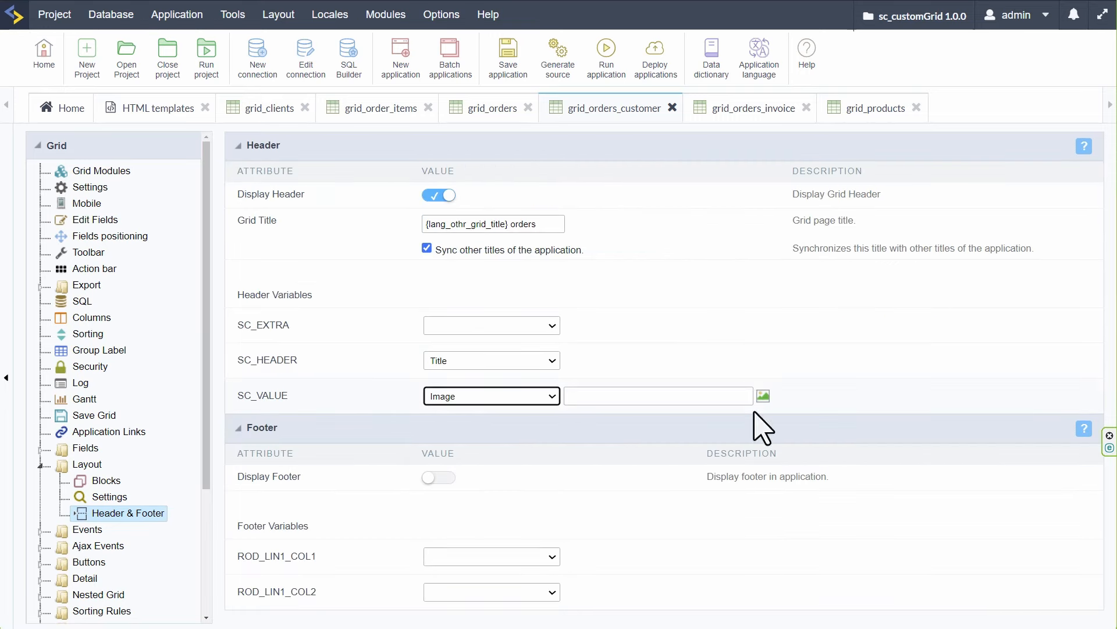
left_click(762, 397)
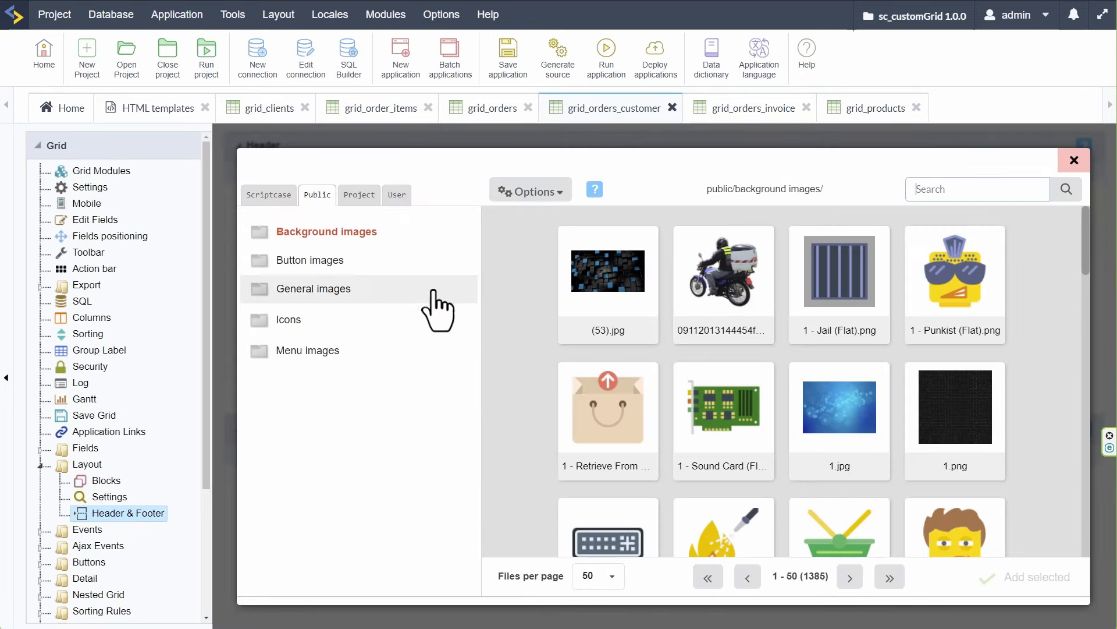
Filter the public background images to 24x24 px, assign user (1).png to SC_VALUE and run grid_orders_customer
left_click(546, 193)
mouse_move(651, 228)
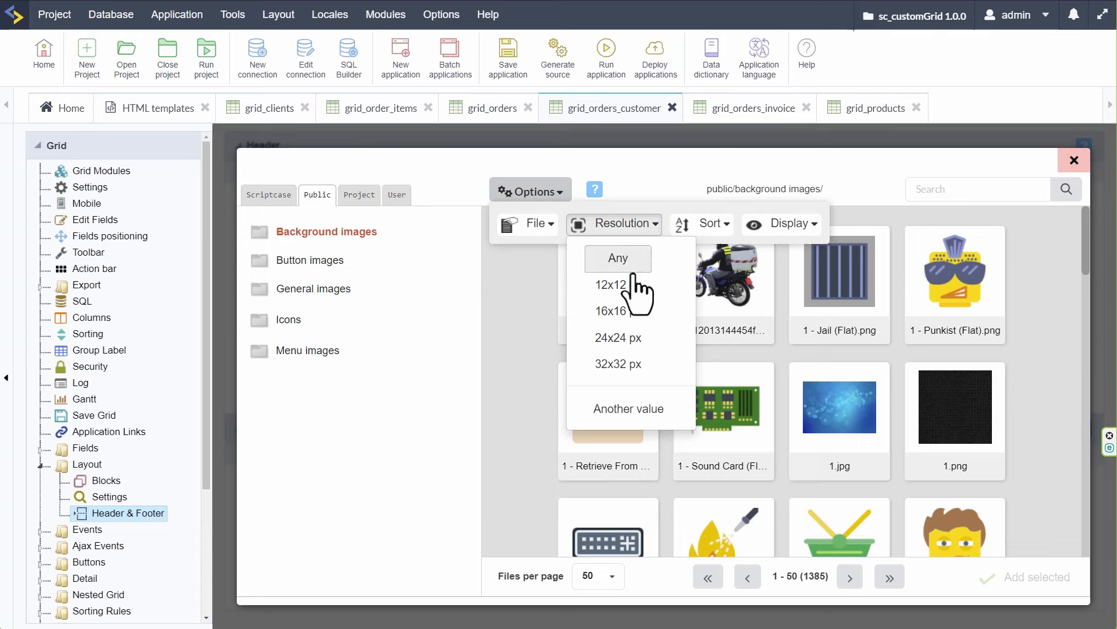
left_click(620, 338)
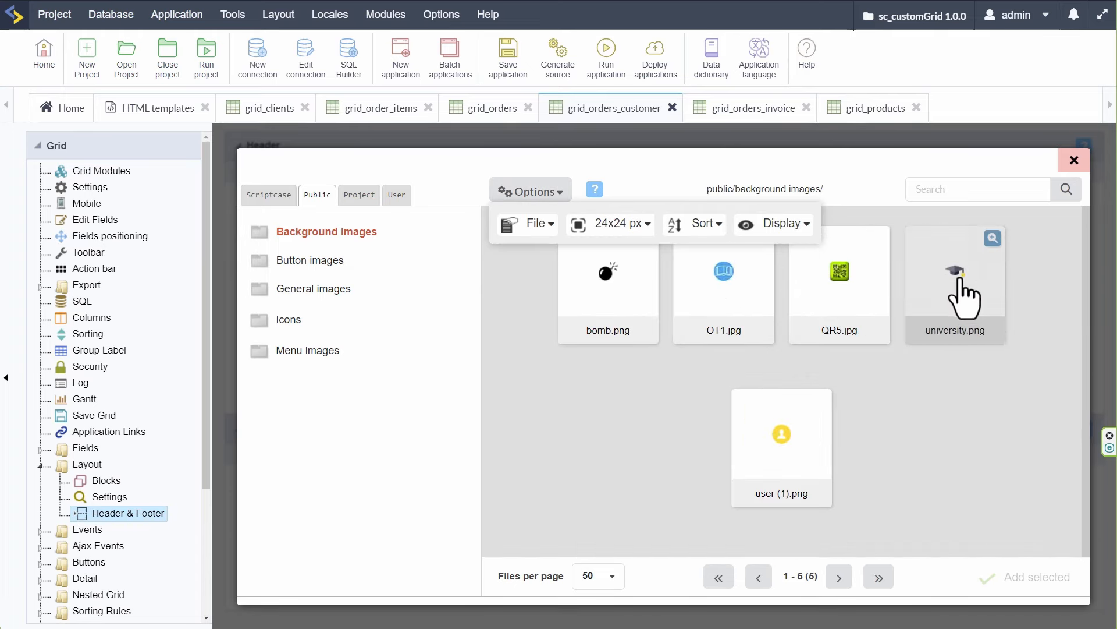
left_click(786, 434)
left_click(1036, 579)
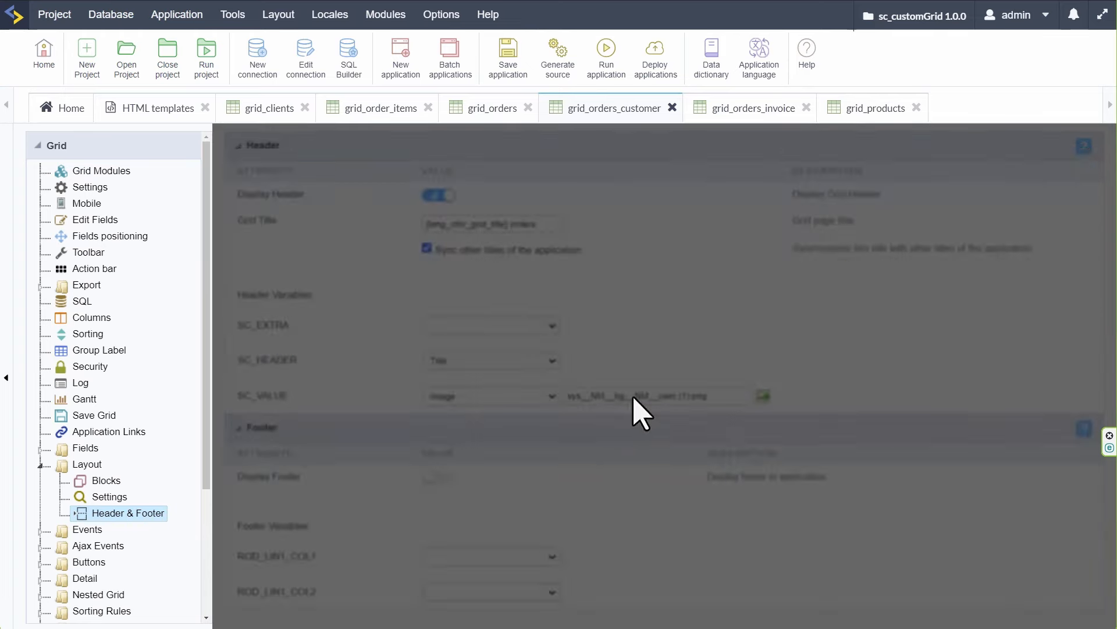
left_click(588, 58)
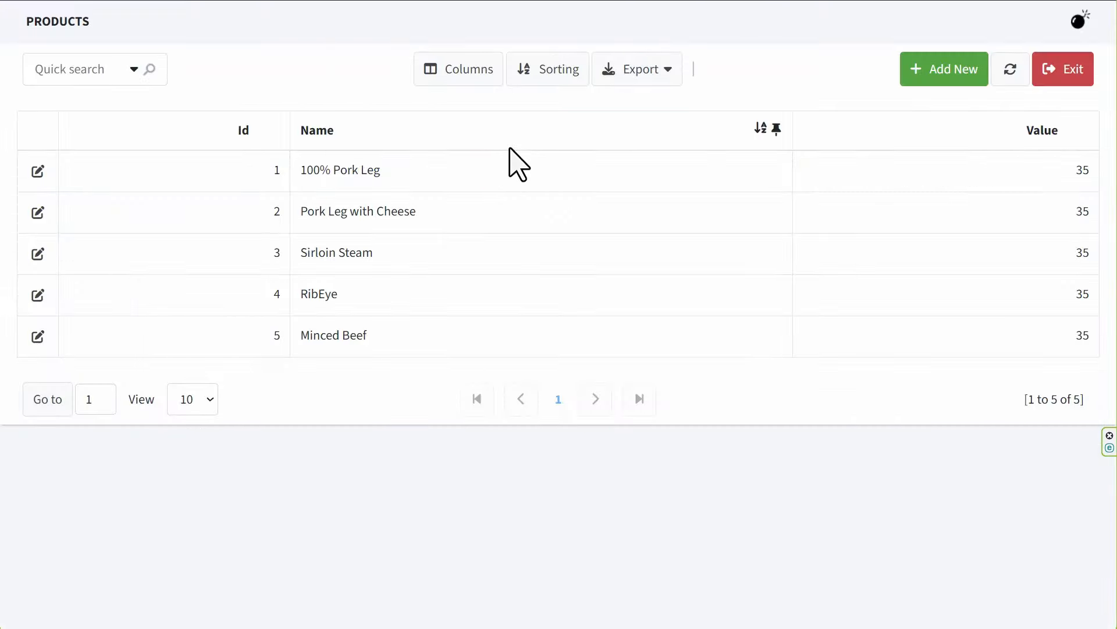
left_click(106, 79)
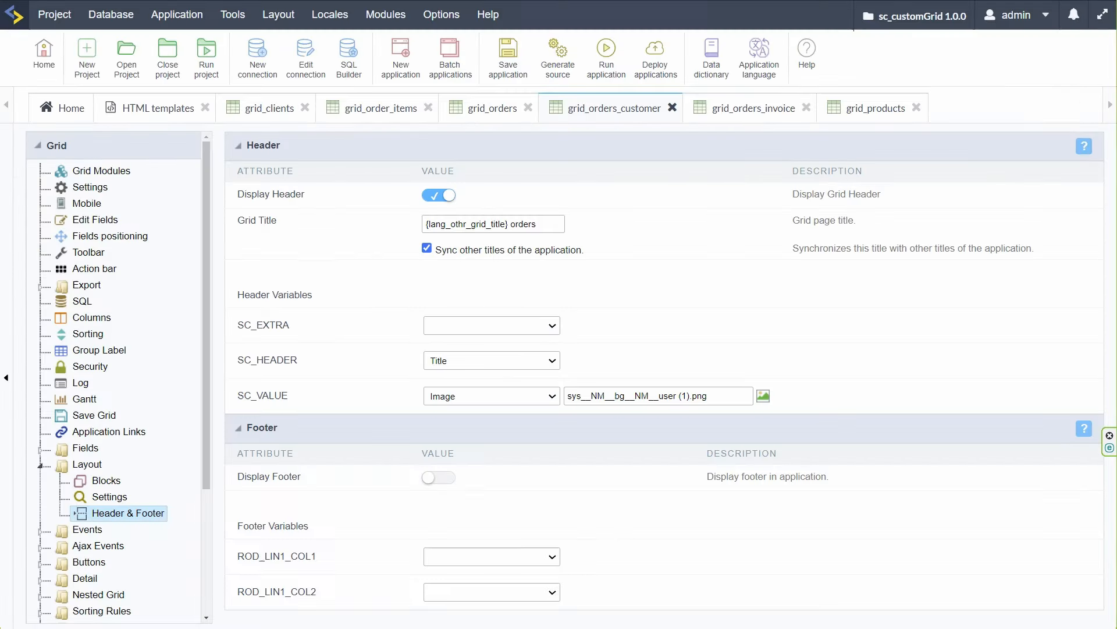
Set the header template of grid_clients to Grid_Header in its layout settings
left_click(268, 109)
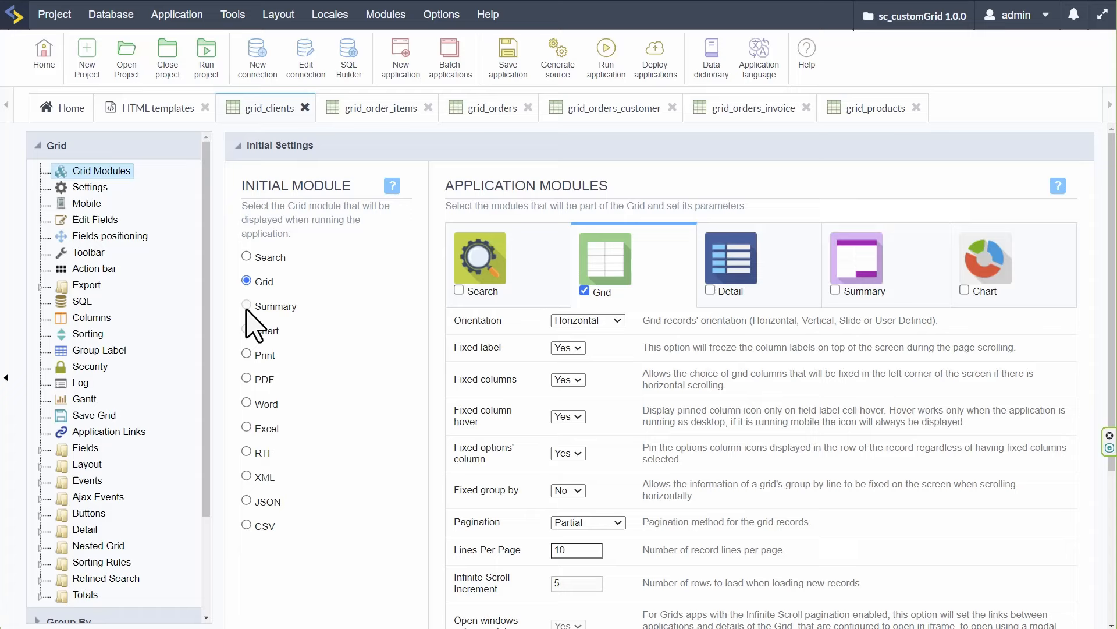
left_click(43, 464)
left_click(106, 499)
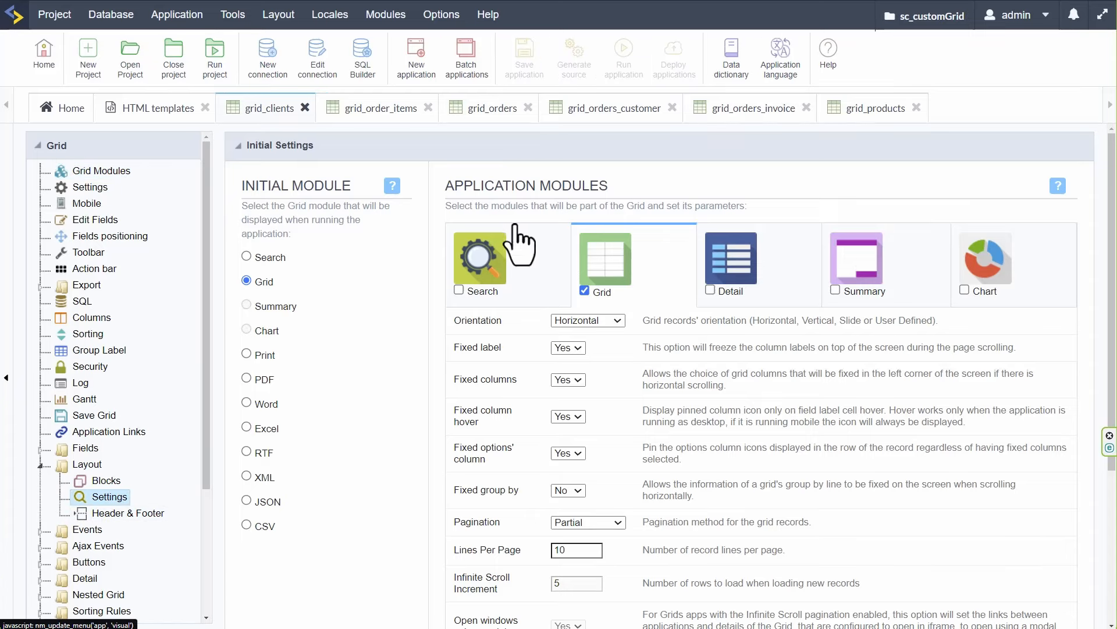
left_click(465, 177)
scroll(480, 344, "down", 5)
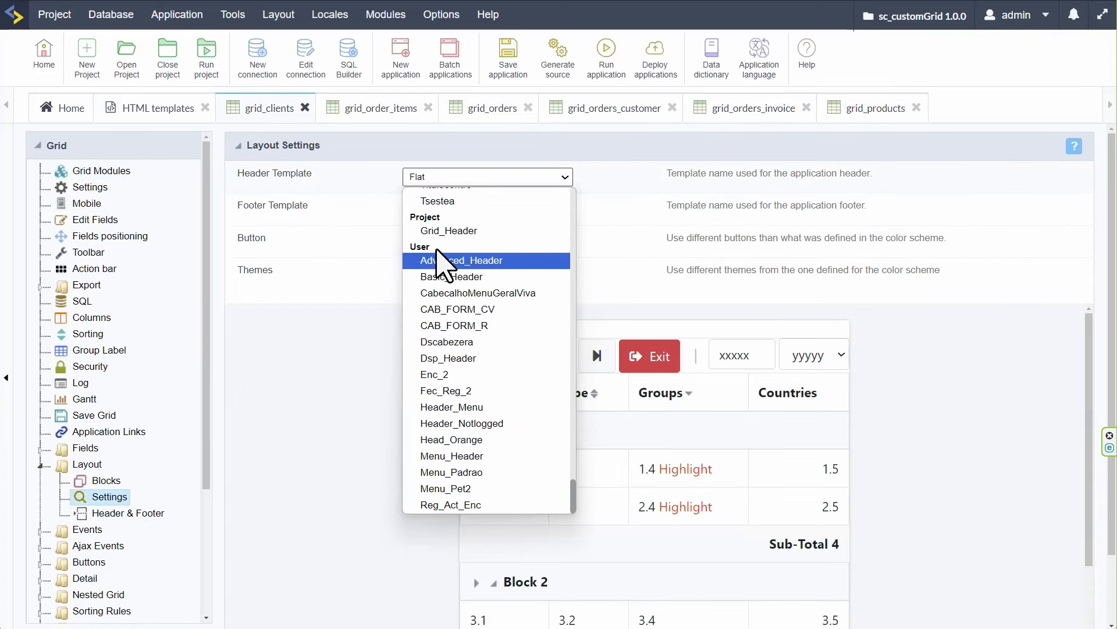
left_click(449, 231)
Set the SC_VALUE header variable of grid_clients to Image and open the image manager for it
left_click(139, 512)
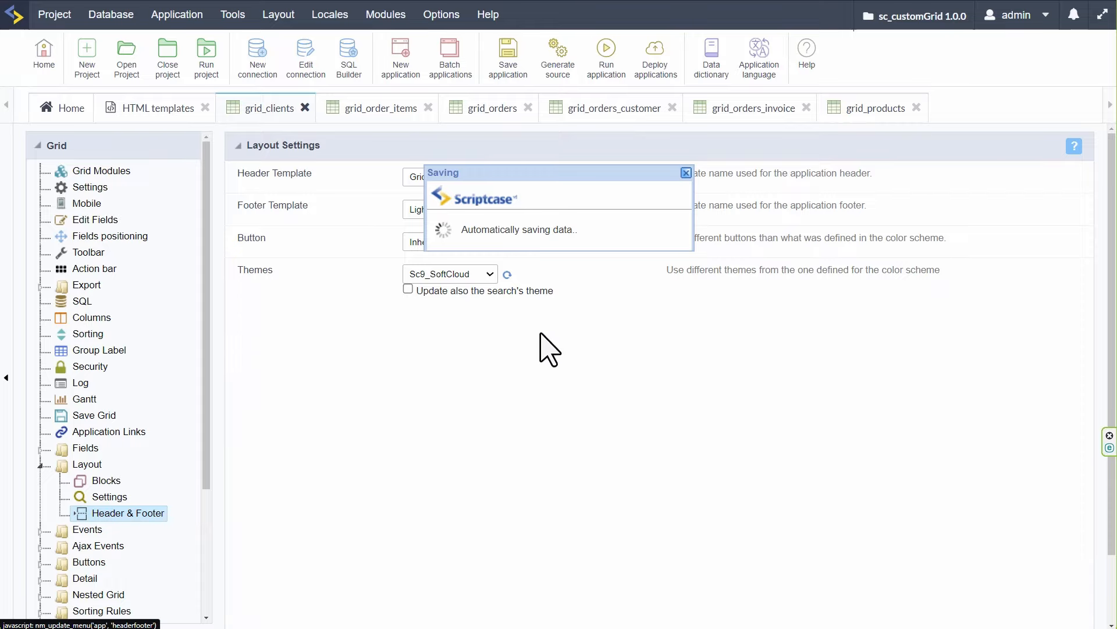
left_click(526, 396)
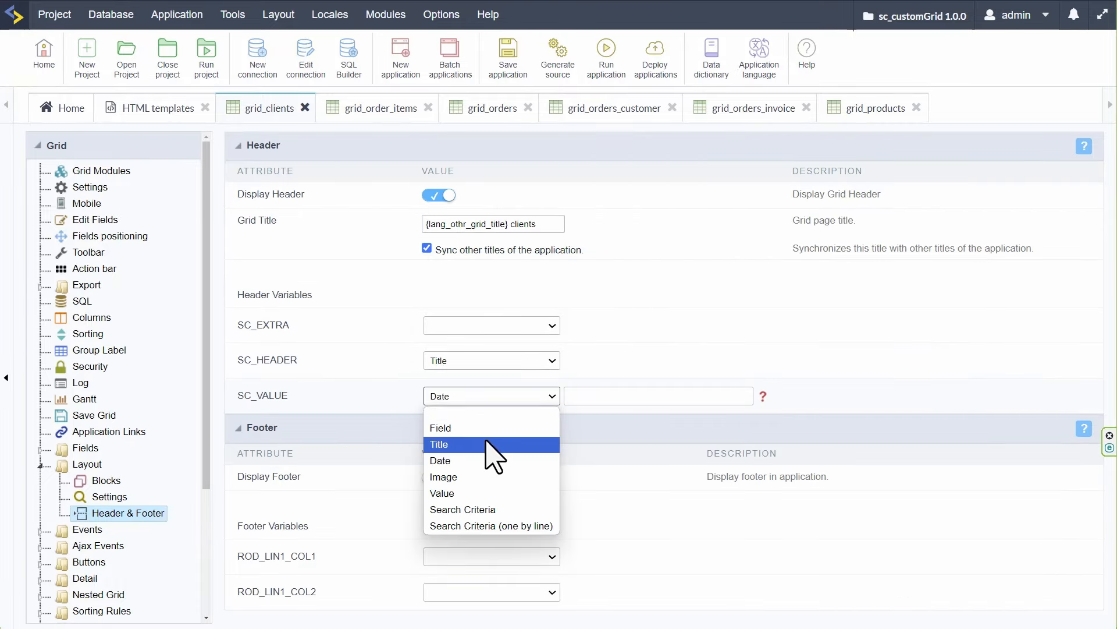
left_click(506, 474)
left_click(763, 397)
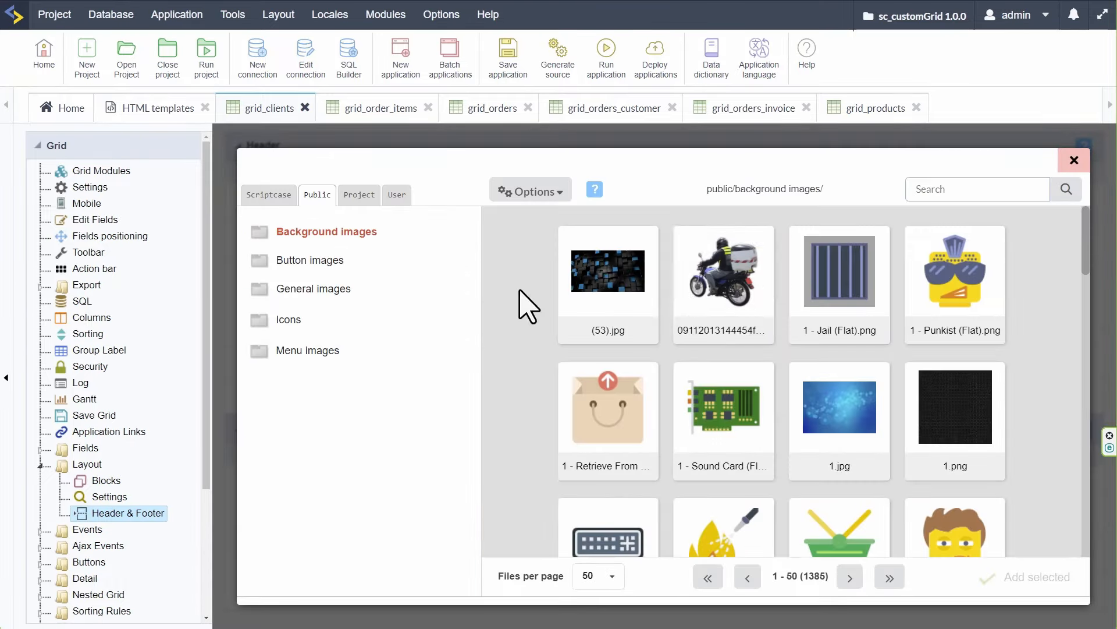
Filter the public background images to 24x24 px, assign user (1).png to SC_VALUE and save grid_clients
left_click(558, 192)
left_click(616, 224)
left_click(618, 337)
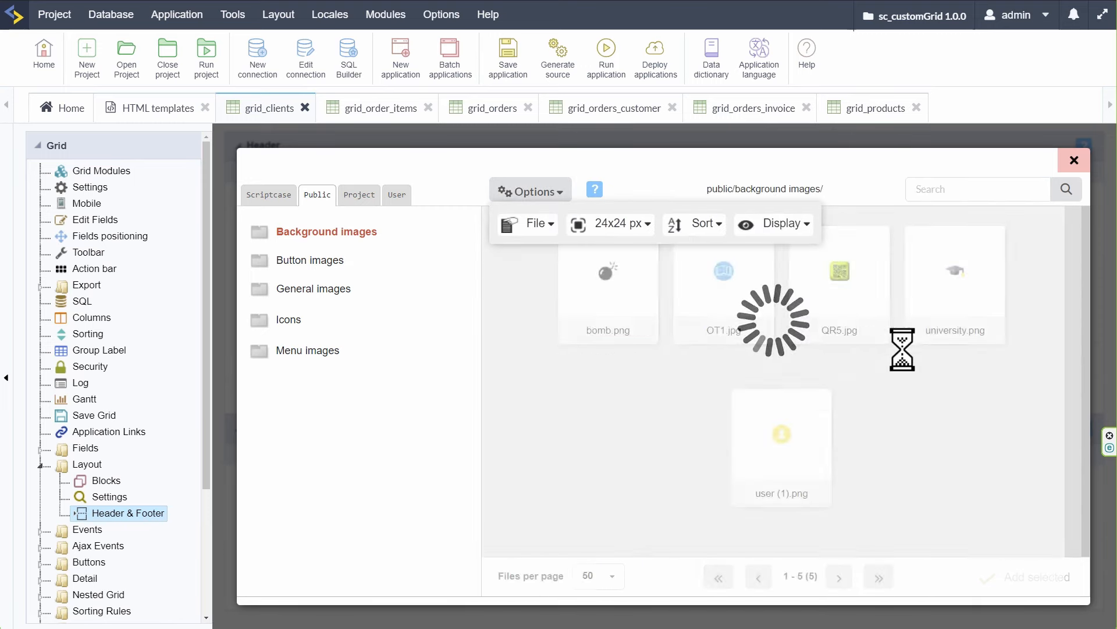
left_click(795, 402)
left_click(1022, 582)
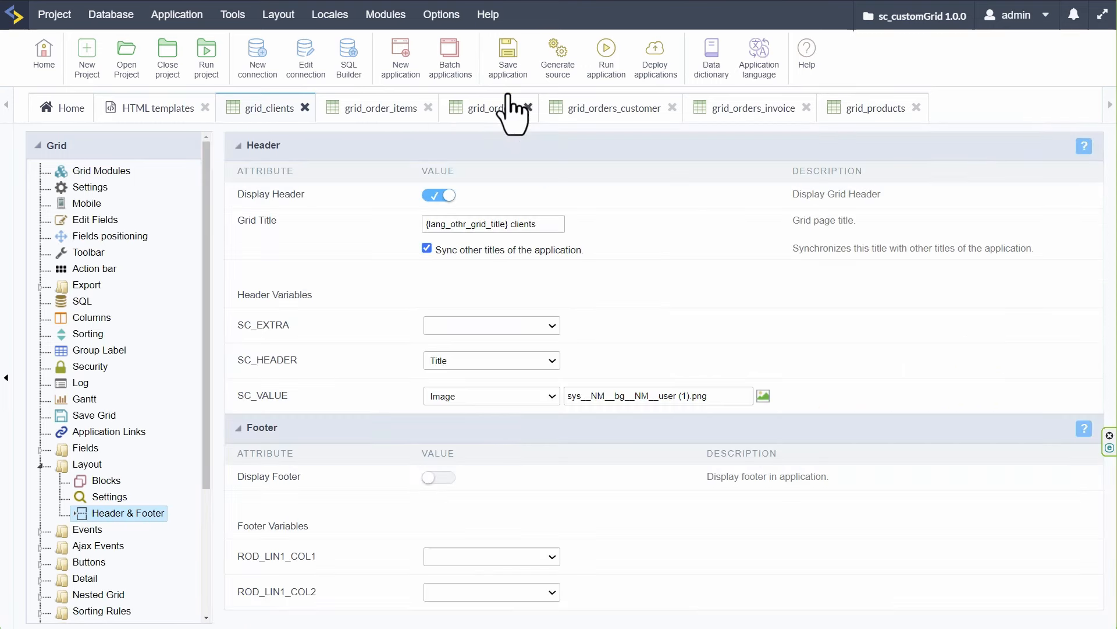
left_click(516, 69)
Set the header template of grid_order_items to Grid_Header in its layout settings
left_click(373, 114)
left_click(61, 466)
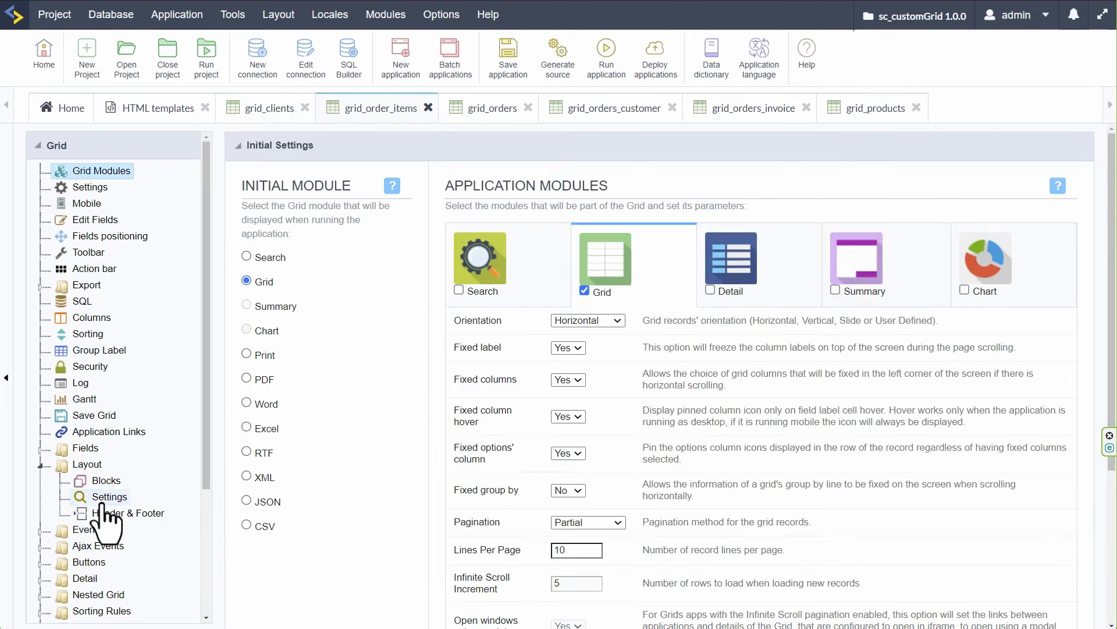
left_click(103, 497)
left_click(448, 178)
scroll(457, 293, "down", 5)
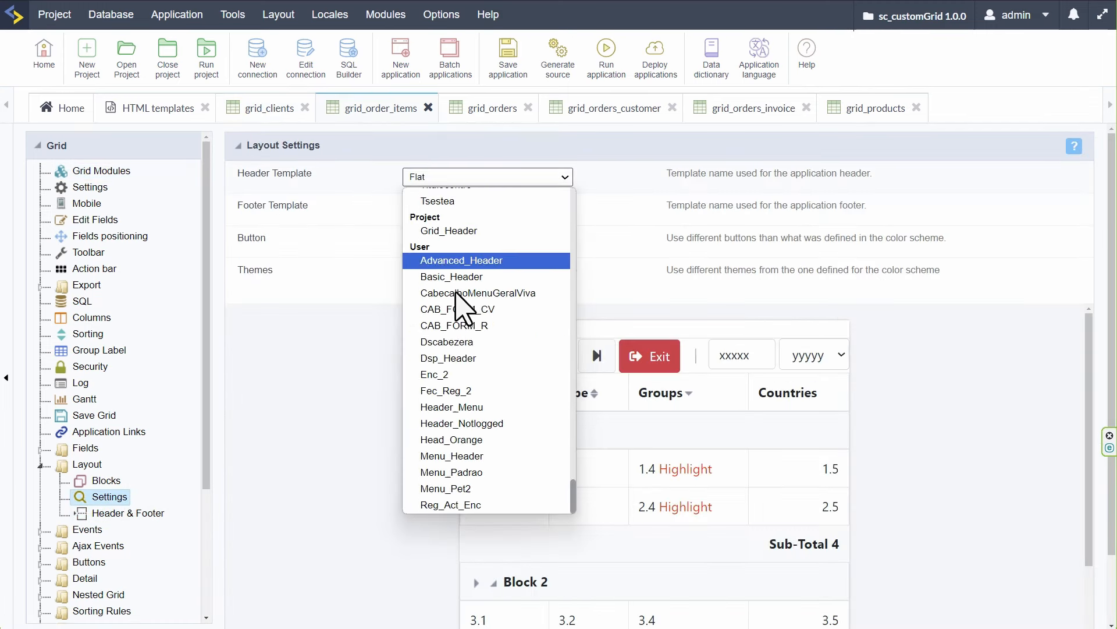
left_click(444, 233)
Set the SC_VALUE header variable of grid_order_items to Image and open the image manager for it
left_click(133, 514)
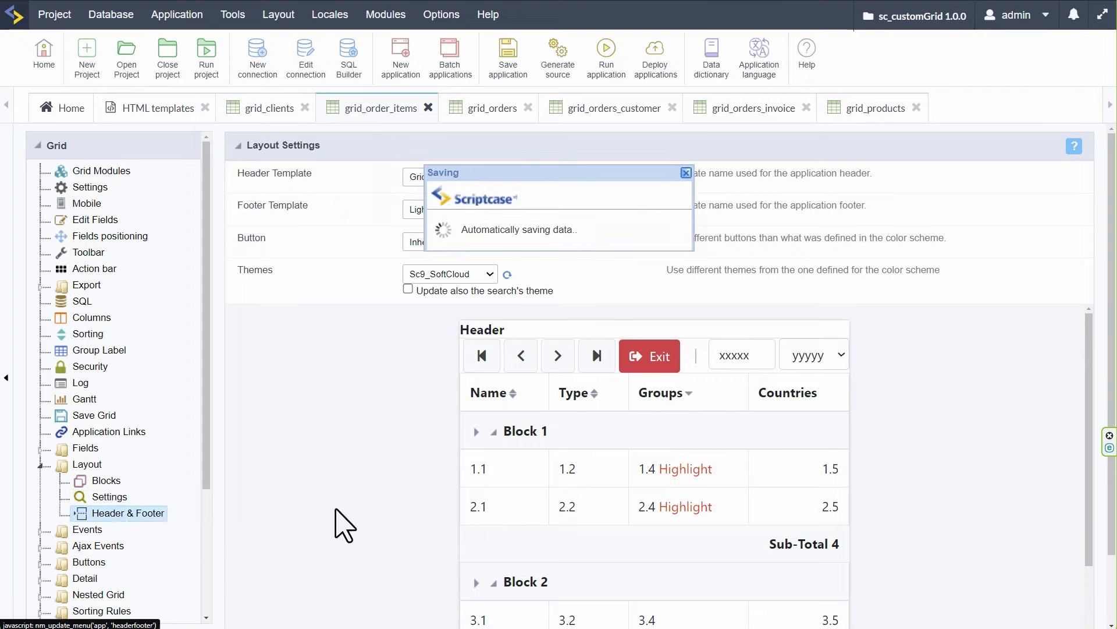
left_click(547, 396)
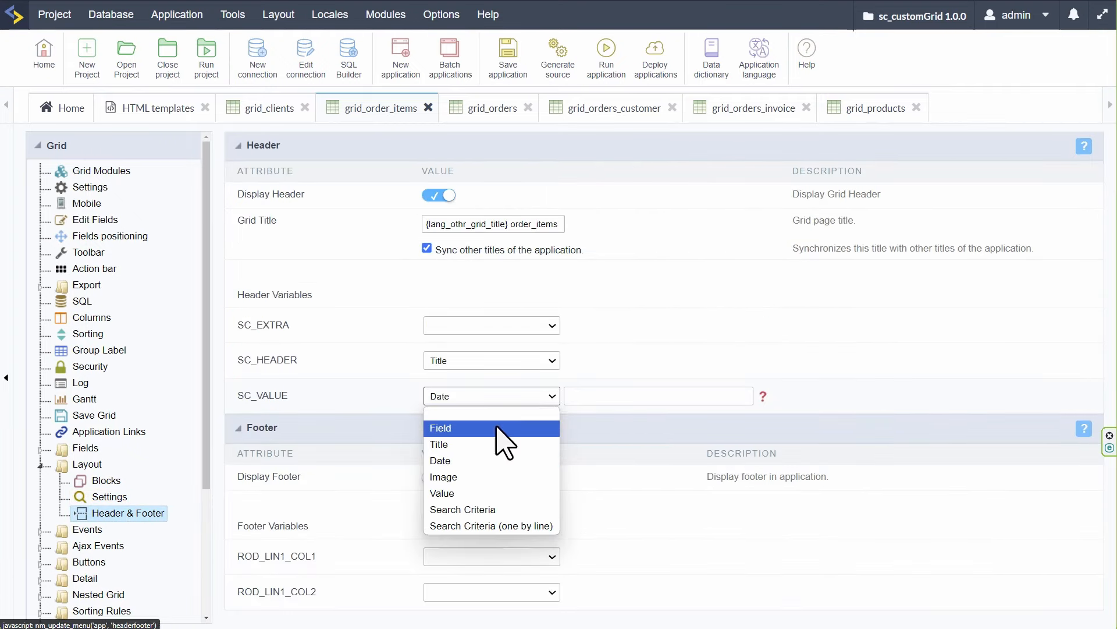
left_click(480, 477)
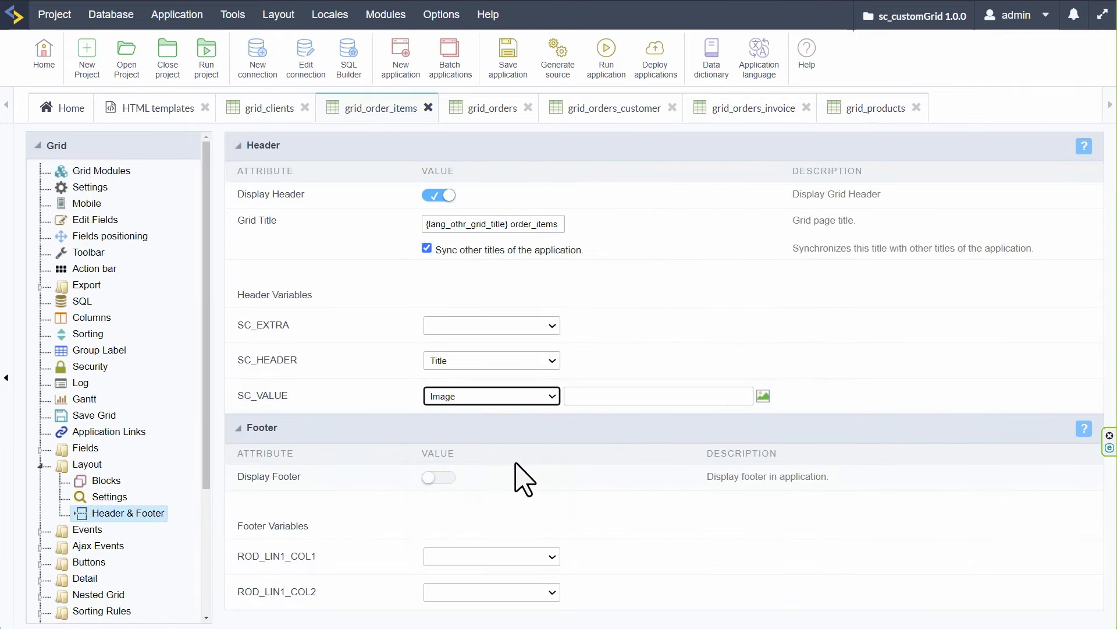
left_click(763, 396)
Filter the public background images to 24x24 px and assign bomb.png to SC_VALUE of grid_order_items
left_click(531, 191)
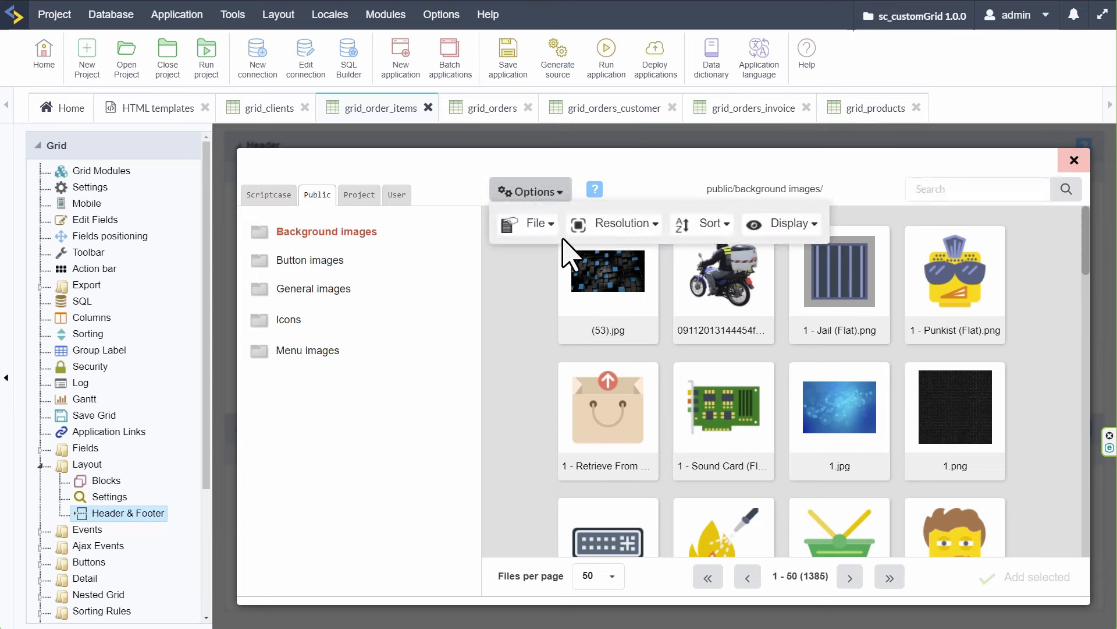
left_click(640, 223)
left_click(617, 337)
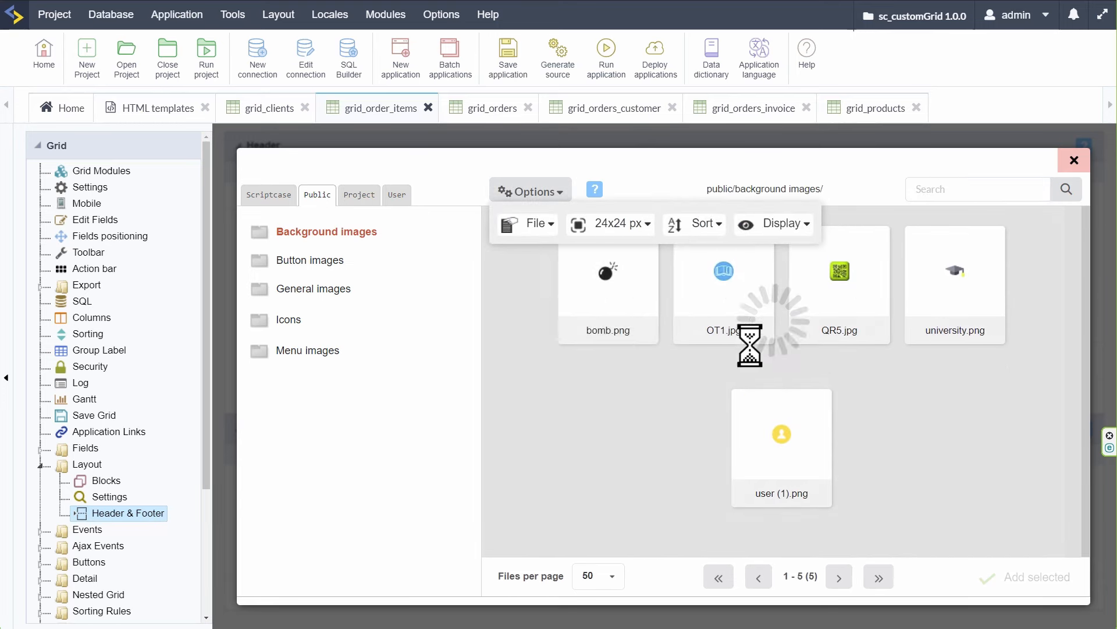
left_click(612, 285)
left_click(1023, 577)
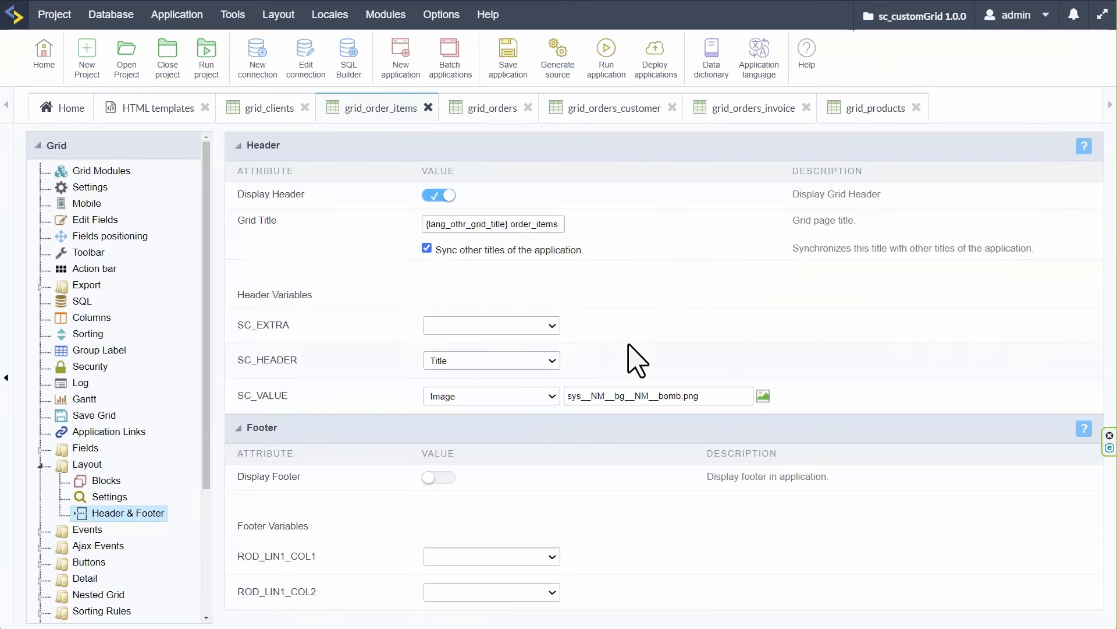
Run the project and check the headers of the Clients, Orders and Products pages
left_click(641, 61)
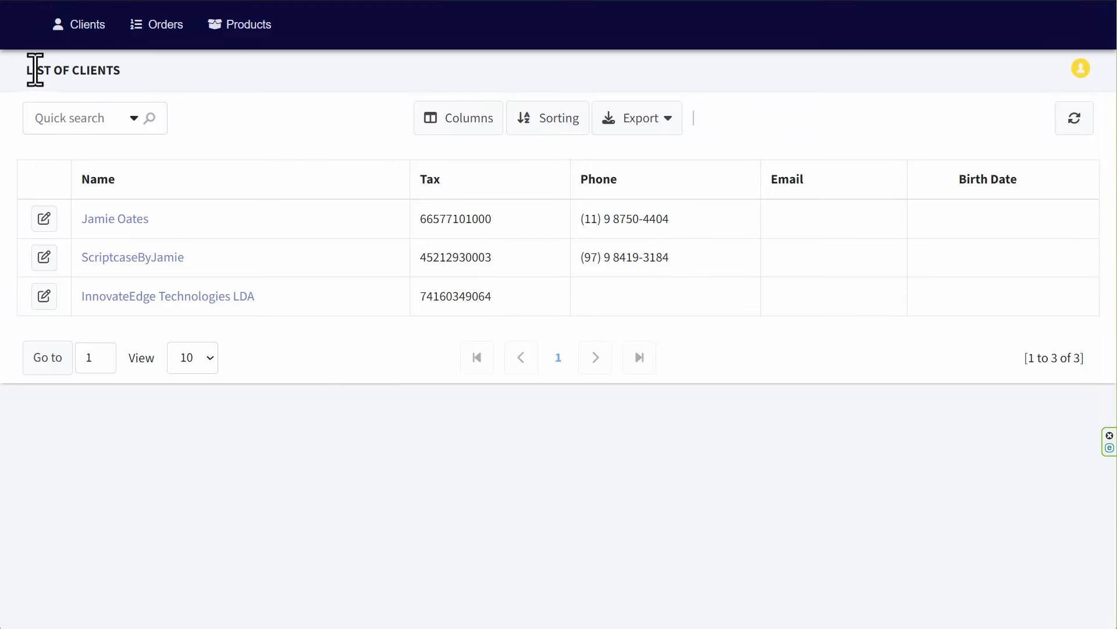
left_click_drag(35, 70, 169, 61)
left_click(279, 73)
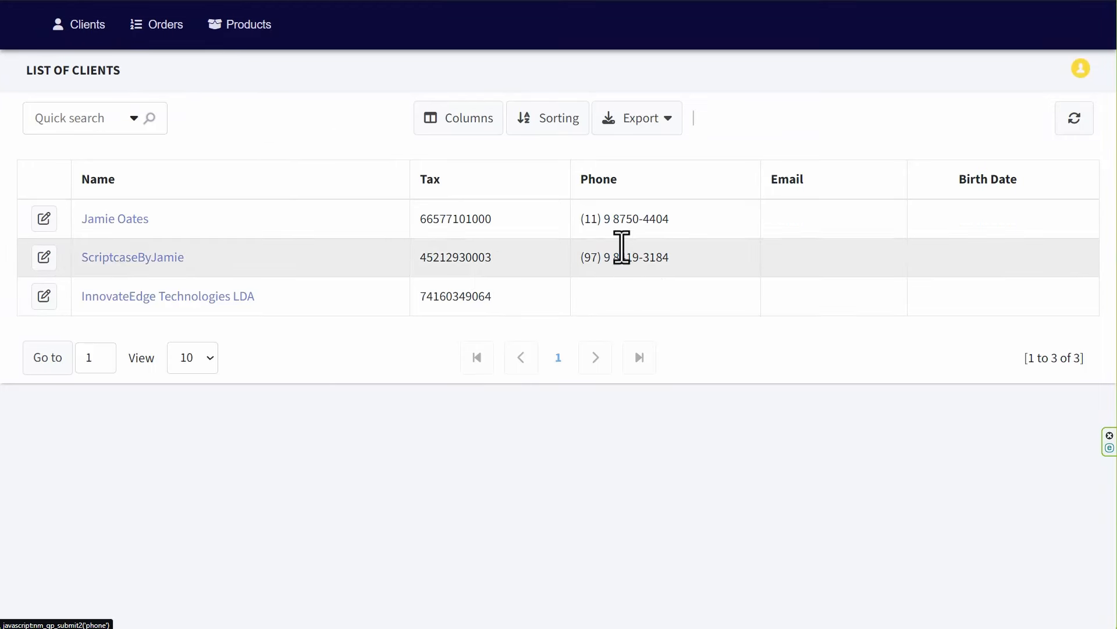
left_click(161, 26)
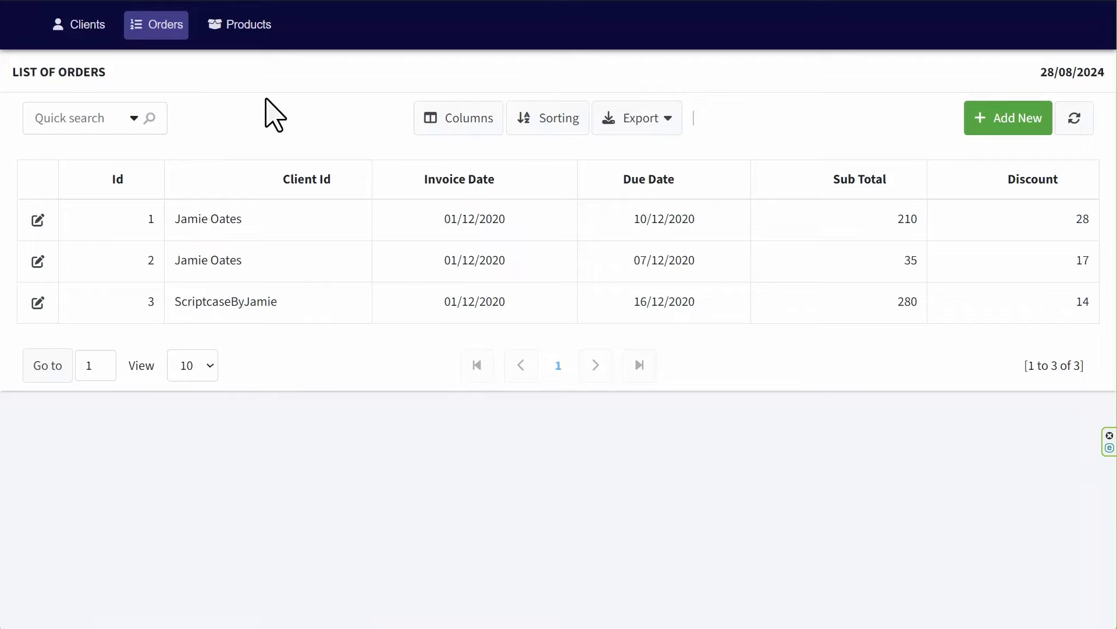
left_click(241, 30)
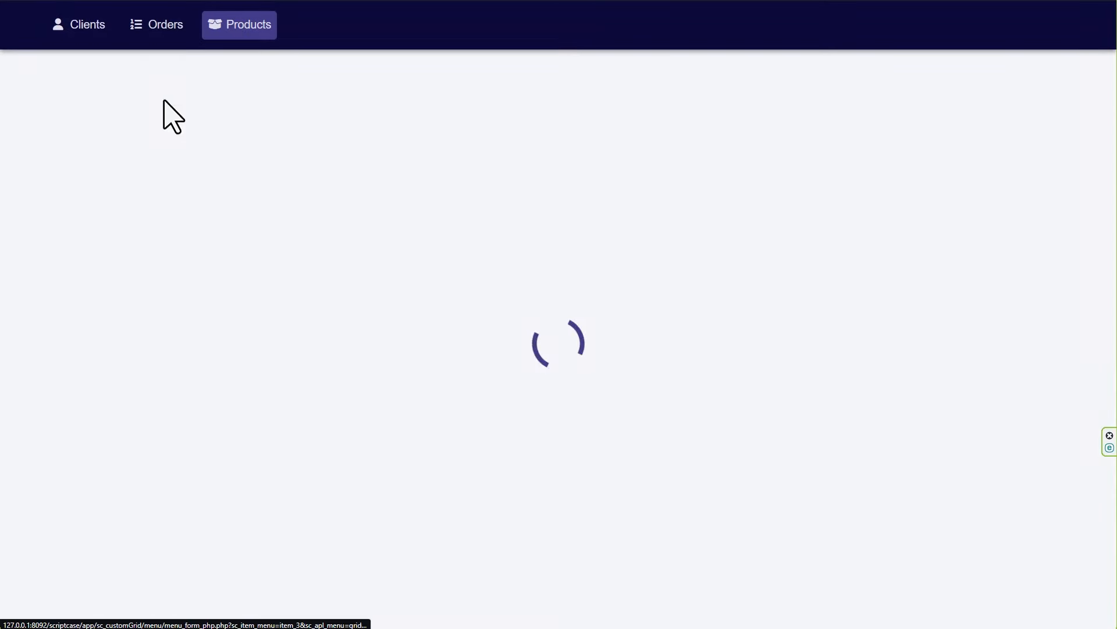
left_click(153, 31)
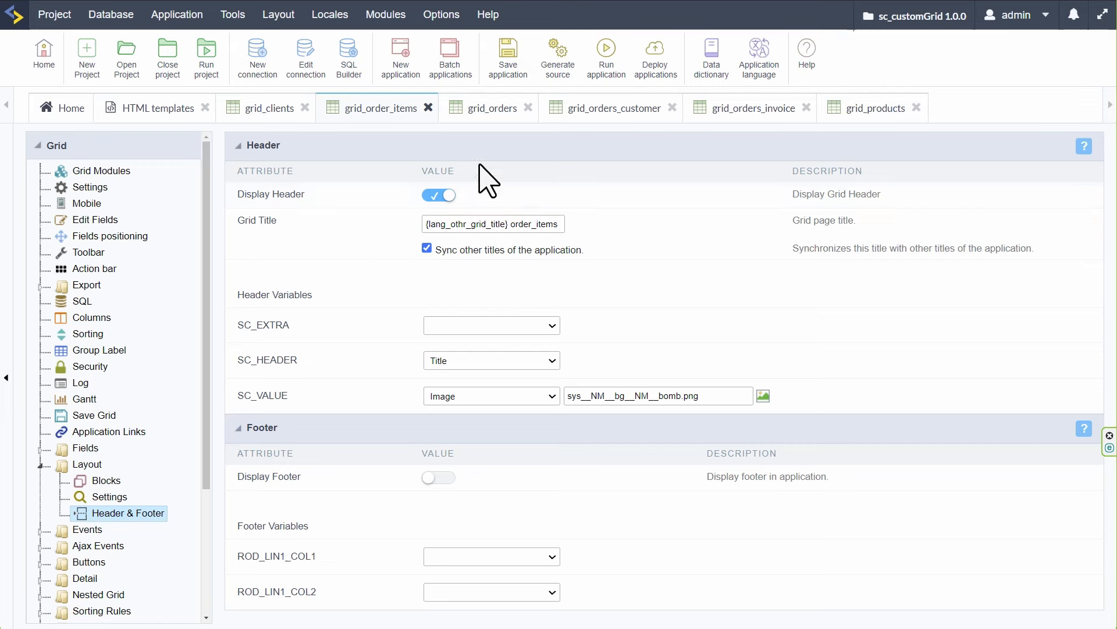
Set the header template of grid_orders to Grid_Header in its layout settings
left_click(492, 108)
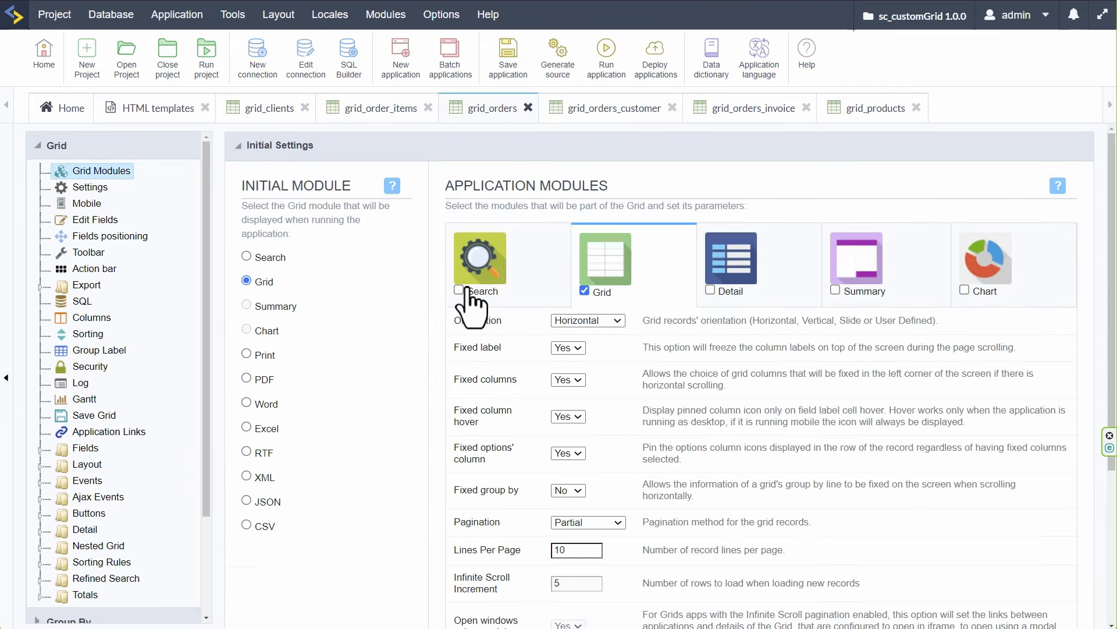
left_click(46, 463)
left_click(105, 496)
left_click(465, 177)
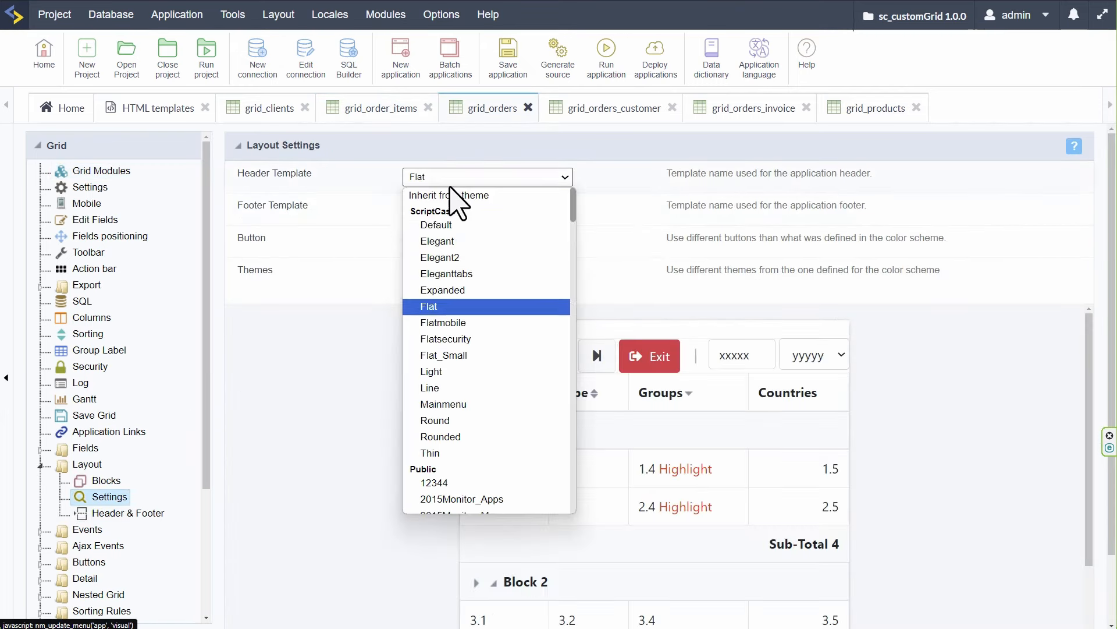
scroll(473, 443, "down", 20)
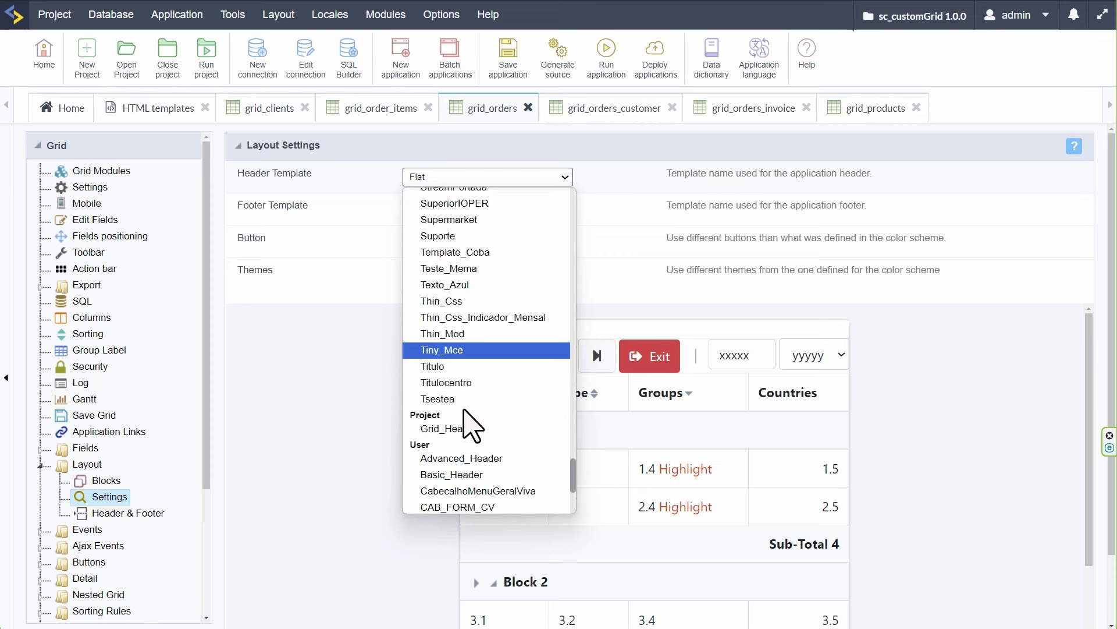
left_click(449, 429)
Set the SC_VALUE header variable of grid_orders to Image and open the image manager for it
left_click(137, 514)
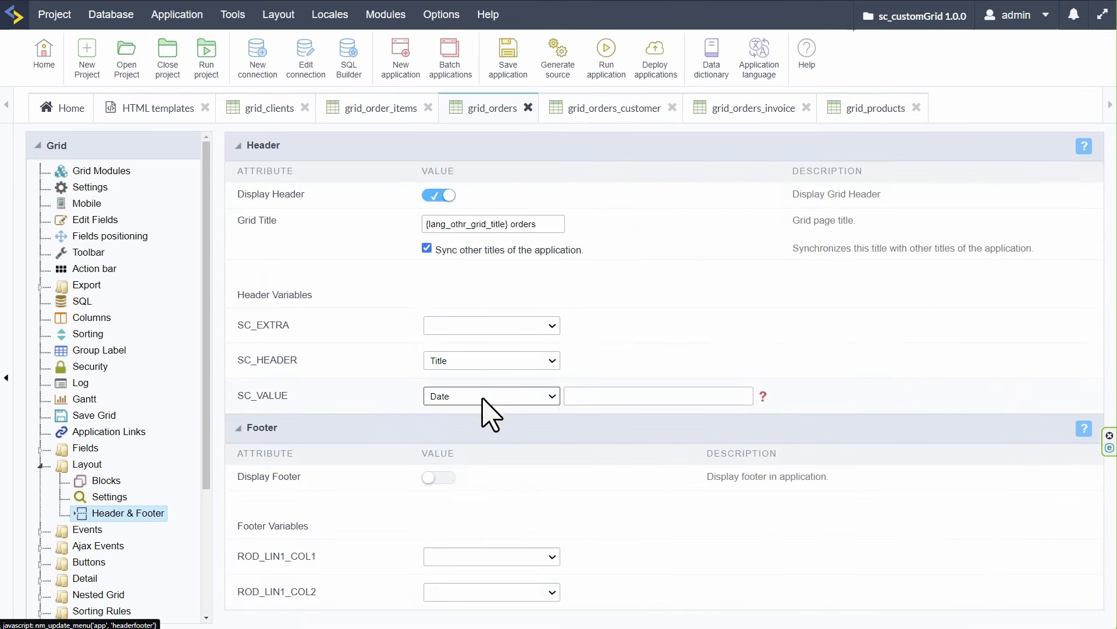
left_click(484, 397)
left_click(460, 474)
left_click(761, 397)
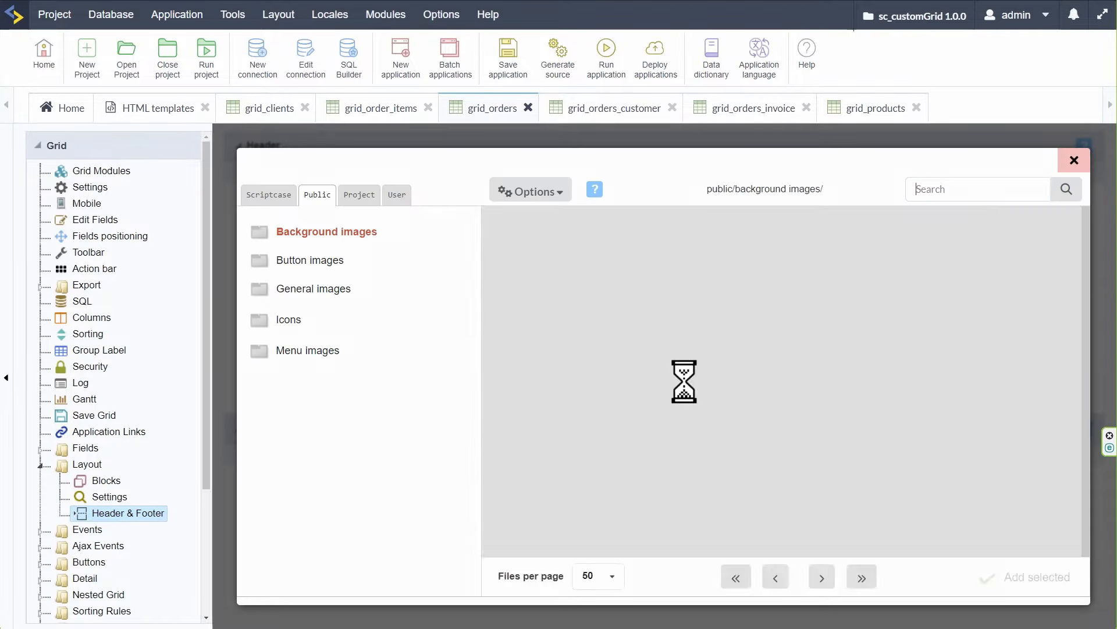
Filter the public background images to 24x24 px, assign bomb.png to SC_VALUE and run grid_orders
left_click(524, 198)
left_click(530, 223)
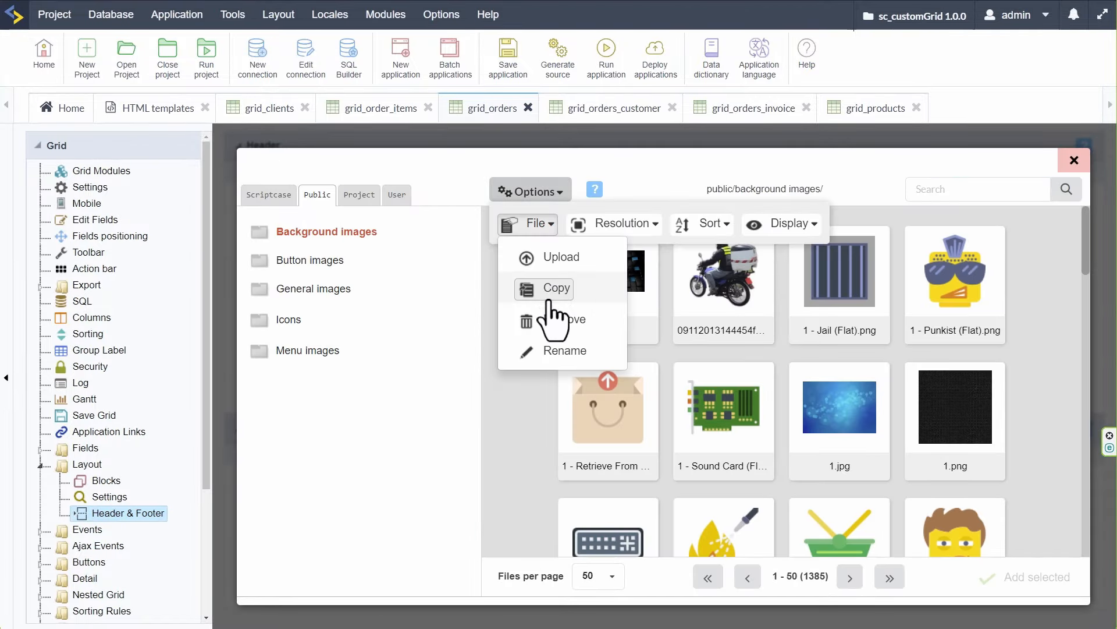
left_click(599, 225)
left_click(618, 334)
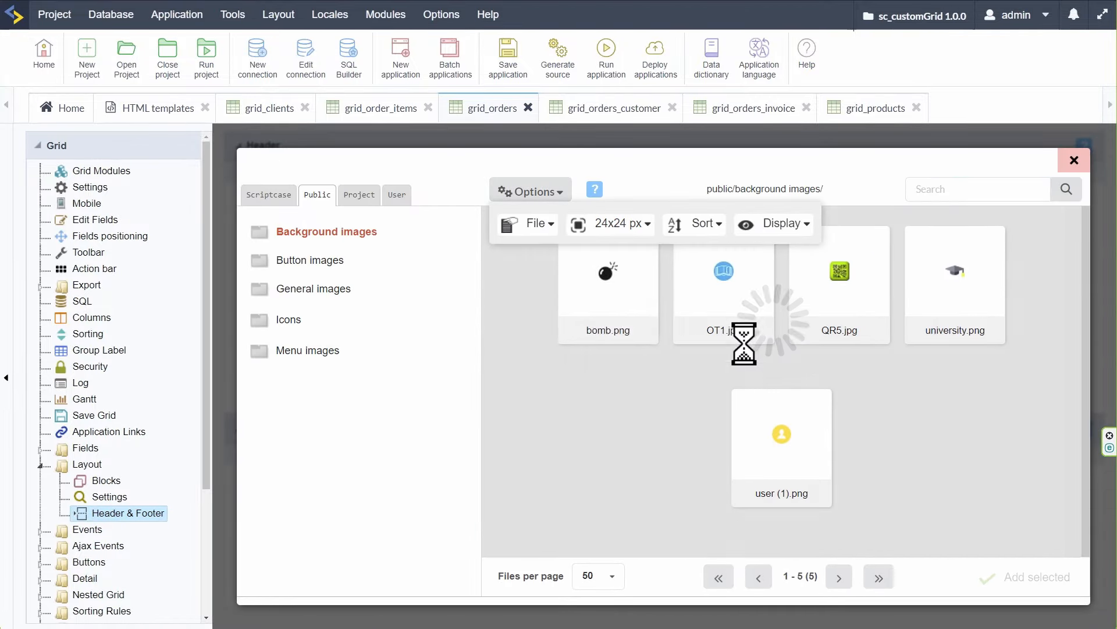
left_click(622, 291)
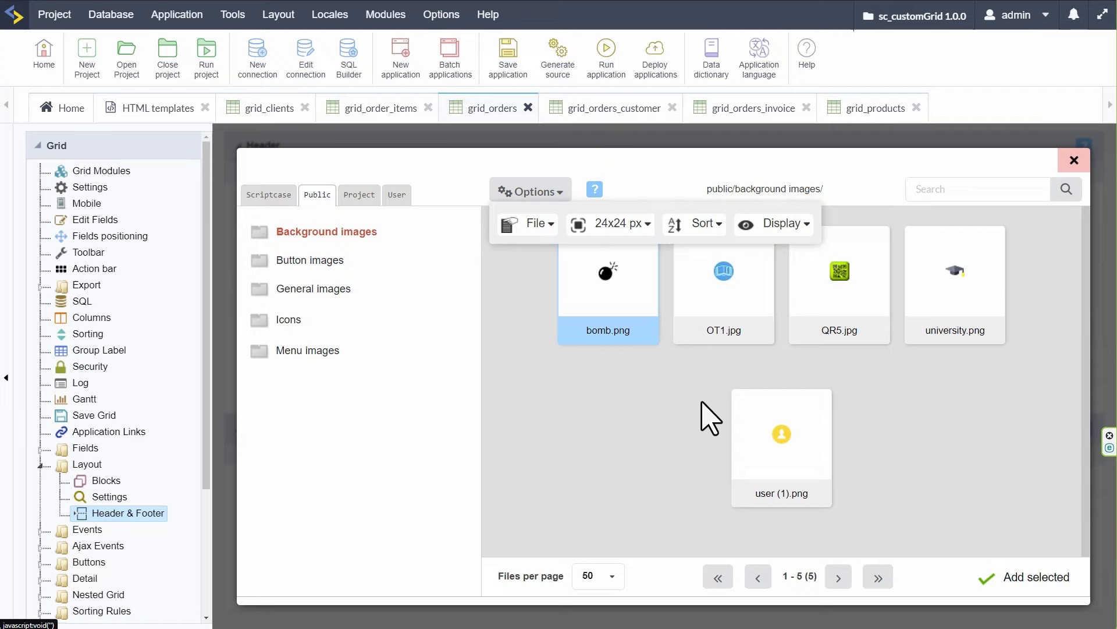
left_click(1036, 578)
left_click(611, 64)
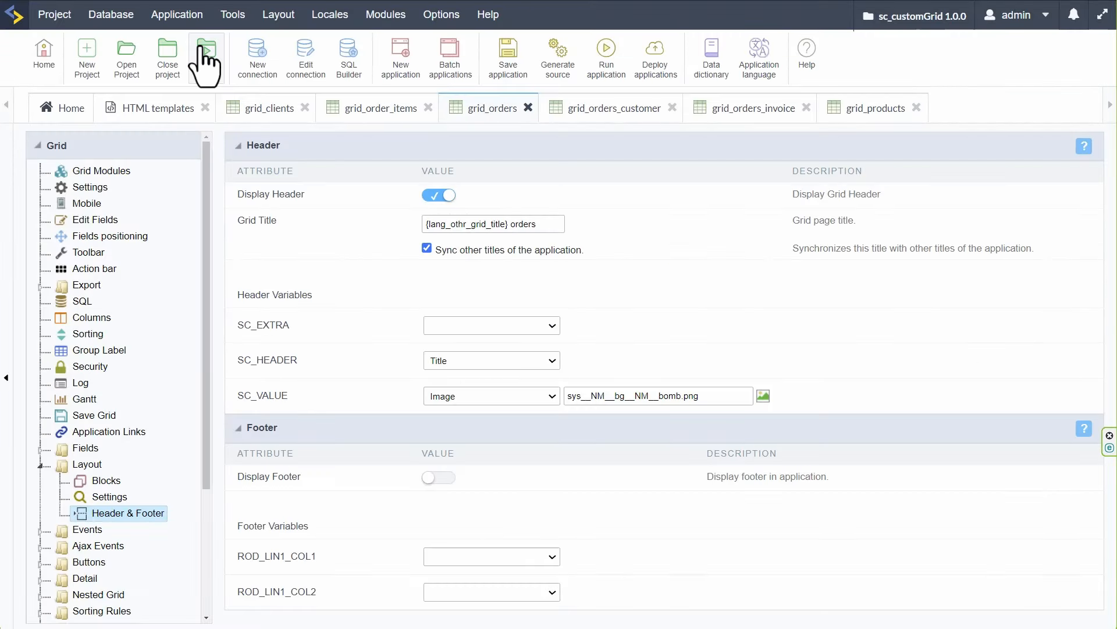
Run the project again, check the headers of the Orders, Products and Clients pages, and open the first client's link
left_click(204, 58)
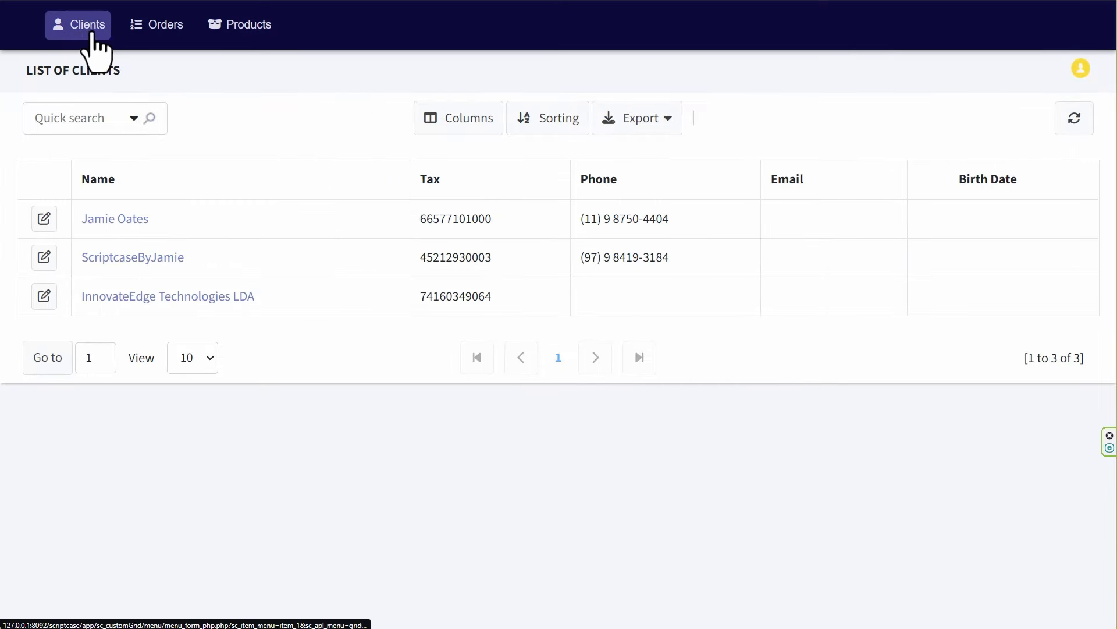
left_click(150, 26)
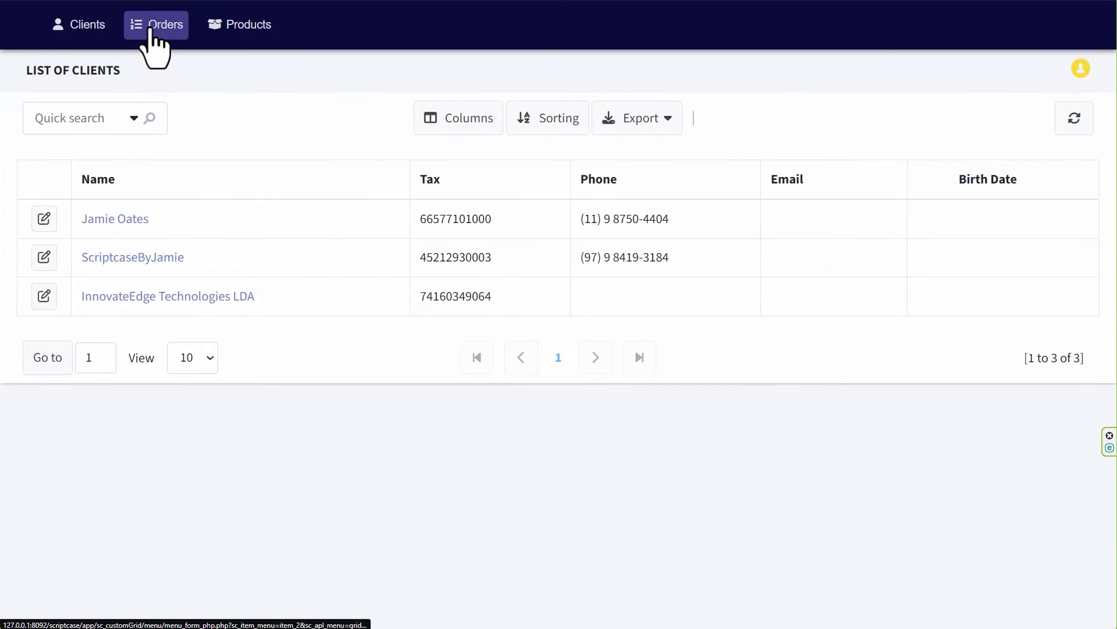
left_click(251, 27)
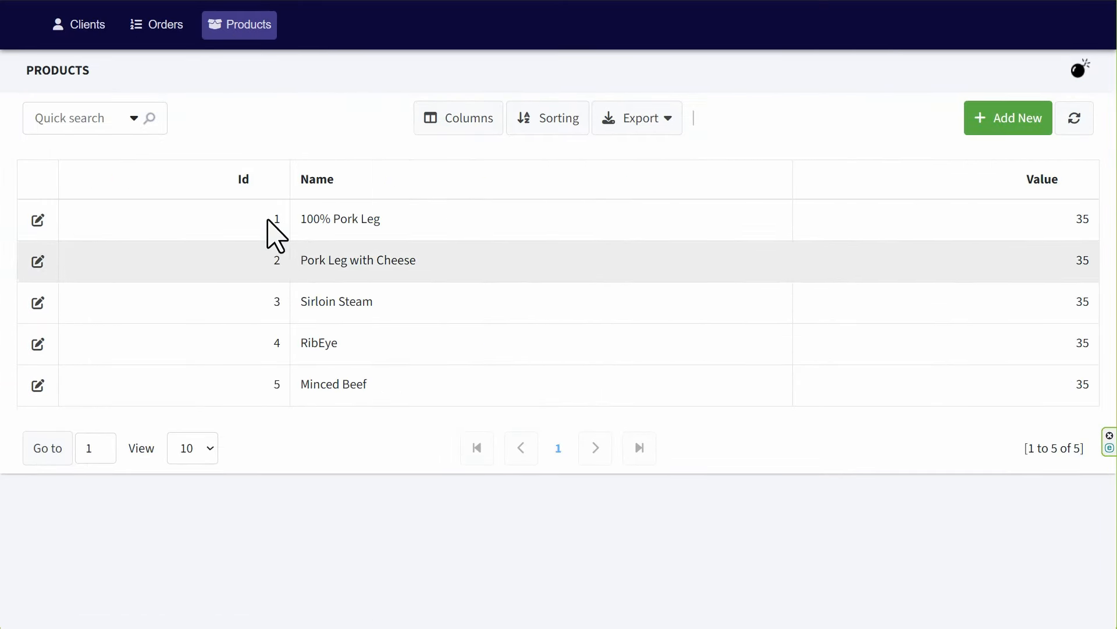
left_click(174, 26)
left_click(95, 20)
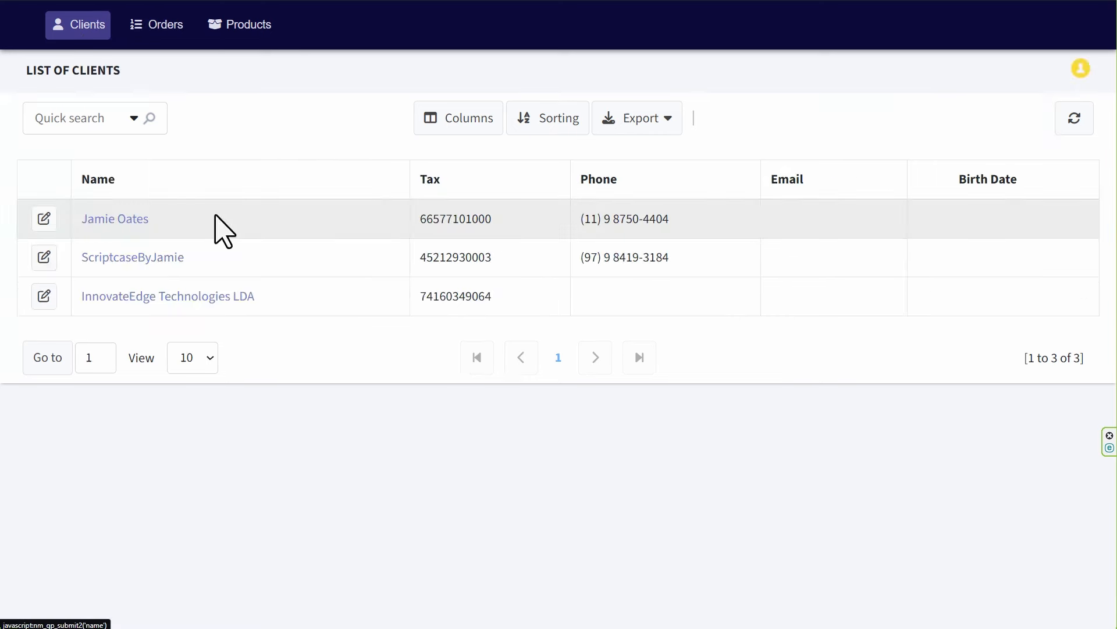
left_click(116, 219)
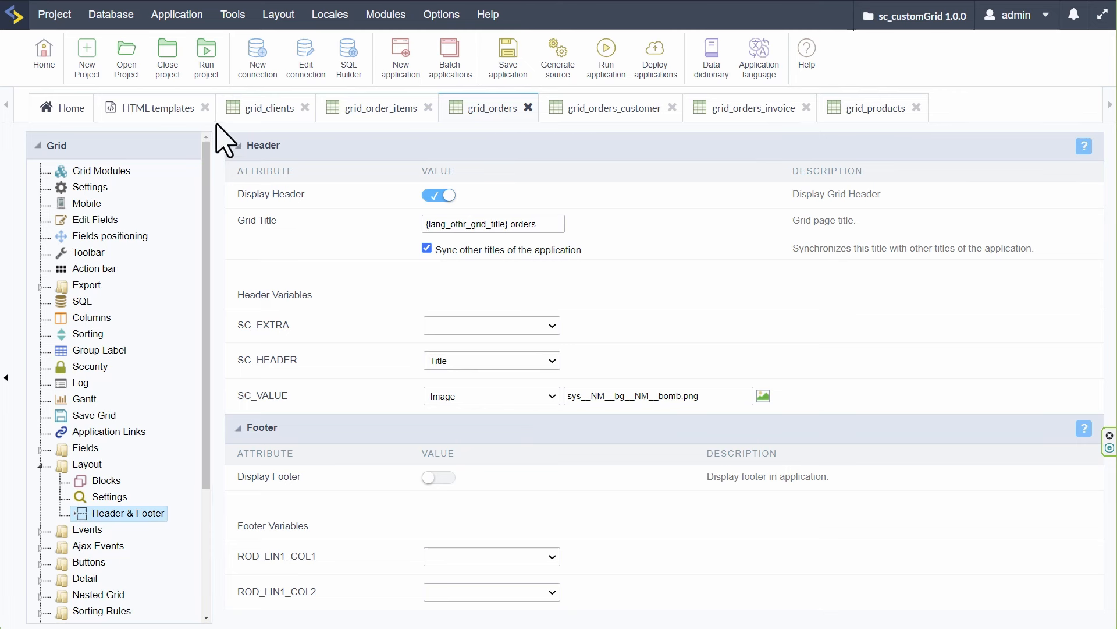
Add the clause WHERE order_id = '[order_ID]' to the SQL select statement of grid_order_items and save the application
left_click(379, 110)
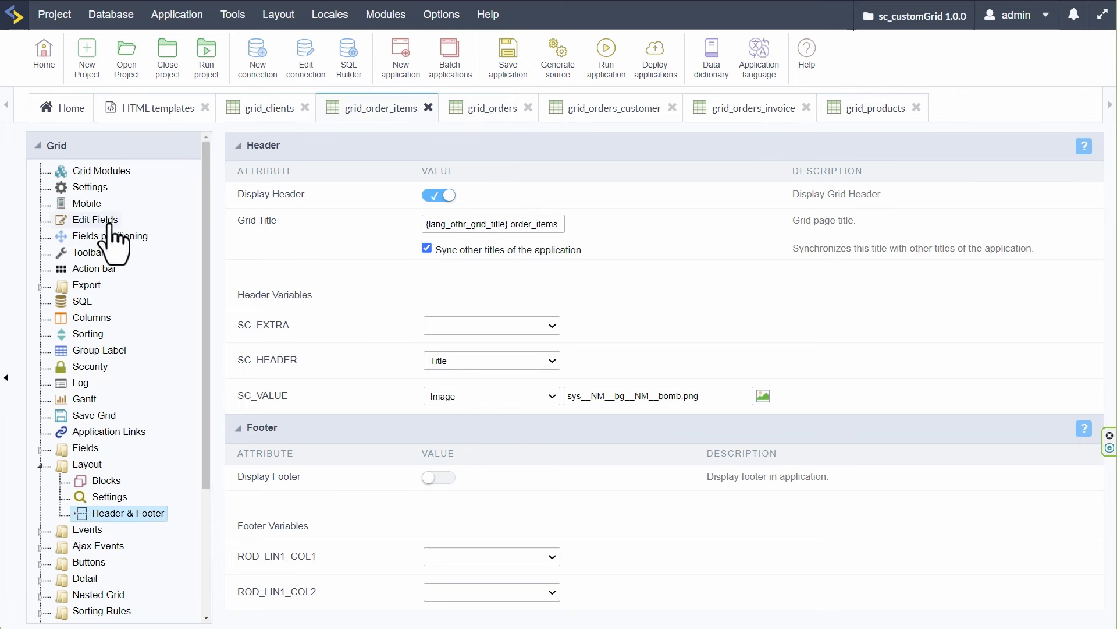
left_click(85, 301)
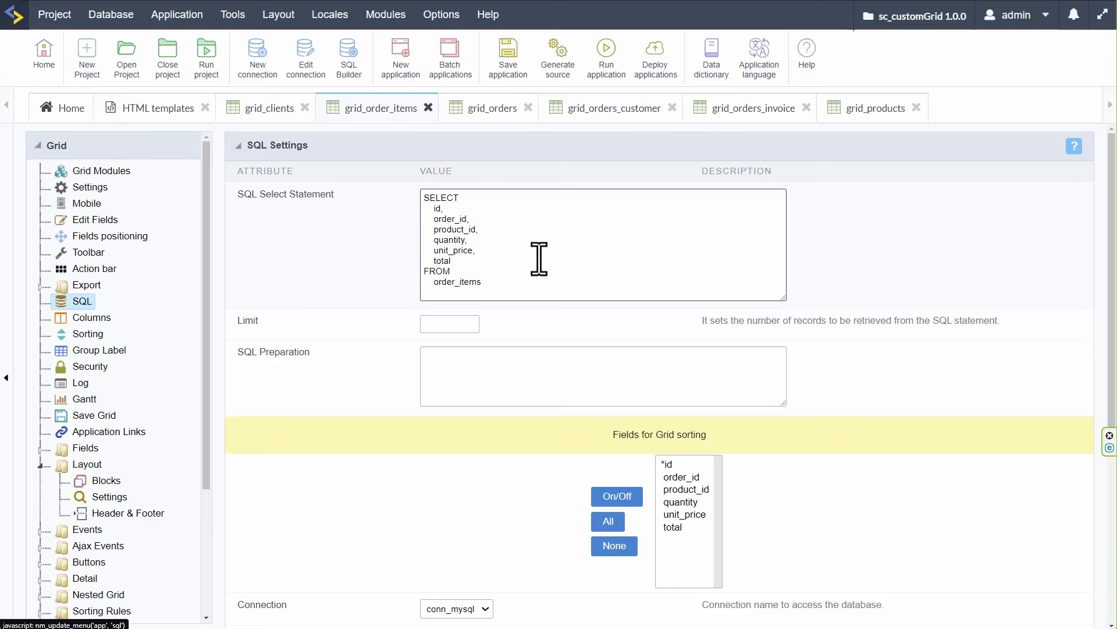
double_click(443, 221)
left_click(504, 287)
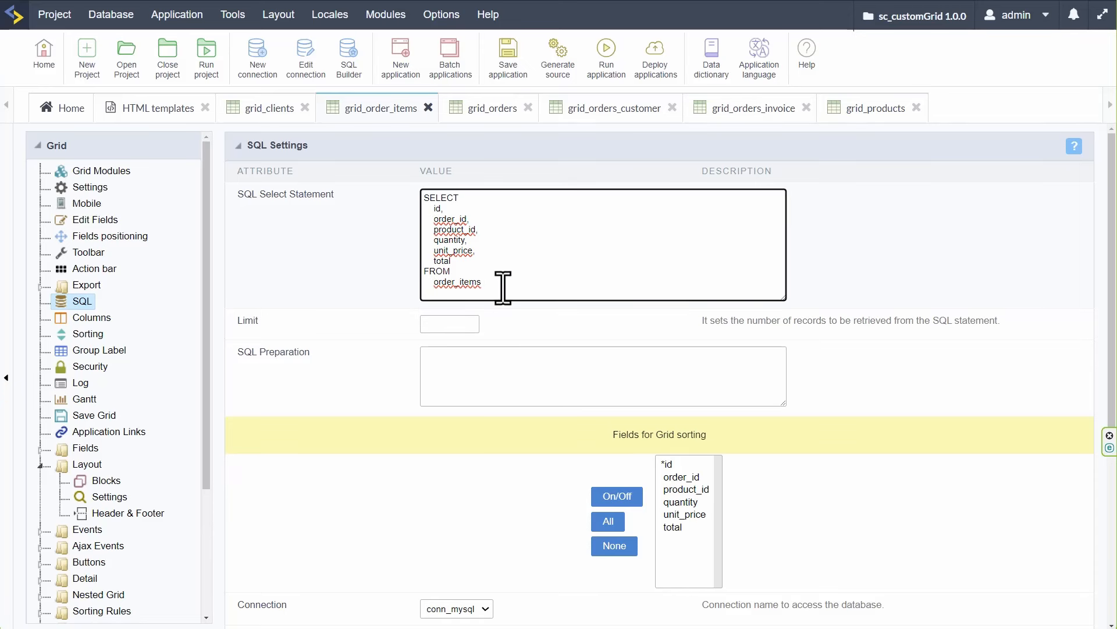
type("WHERE")
key("Return")
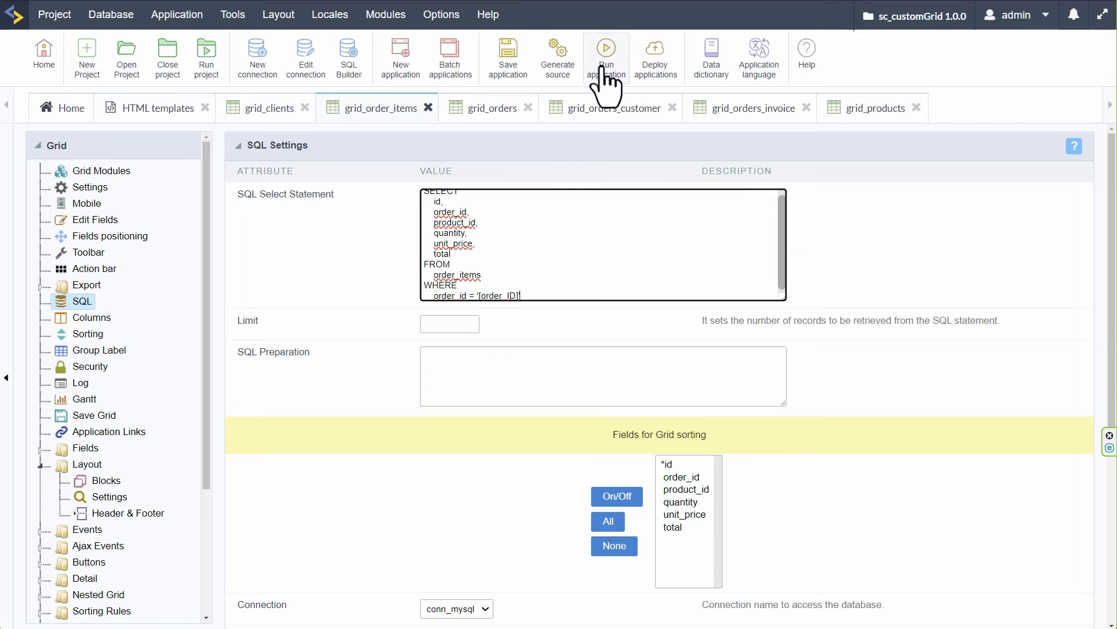
left_click(508, 52)
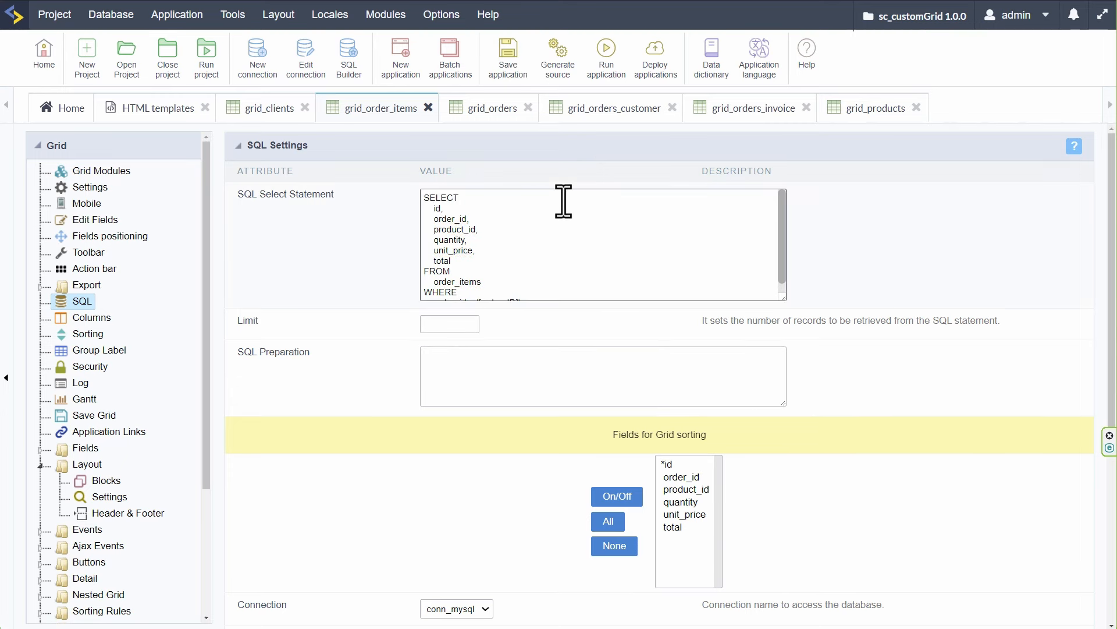
Create a nested grid link named order_items in grid_orders with the Advanced Nested Grid option turned off
left_click(484, 110)
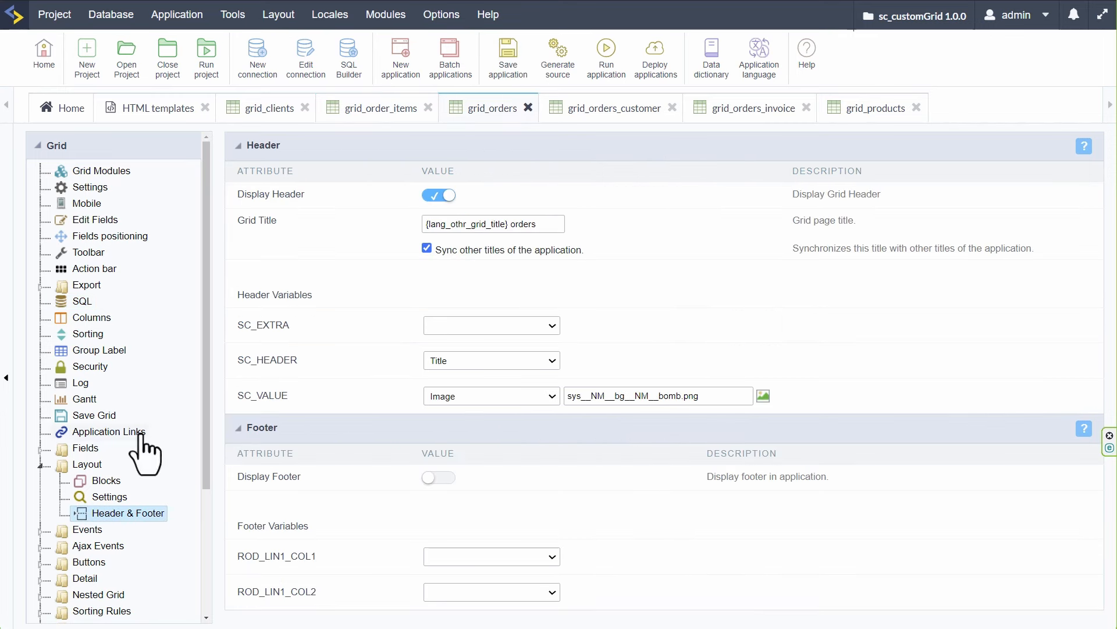
scroll(64, 500, "down", 3)
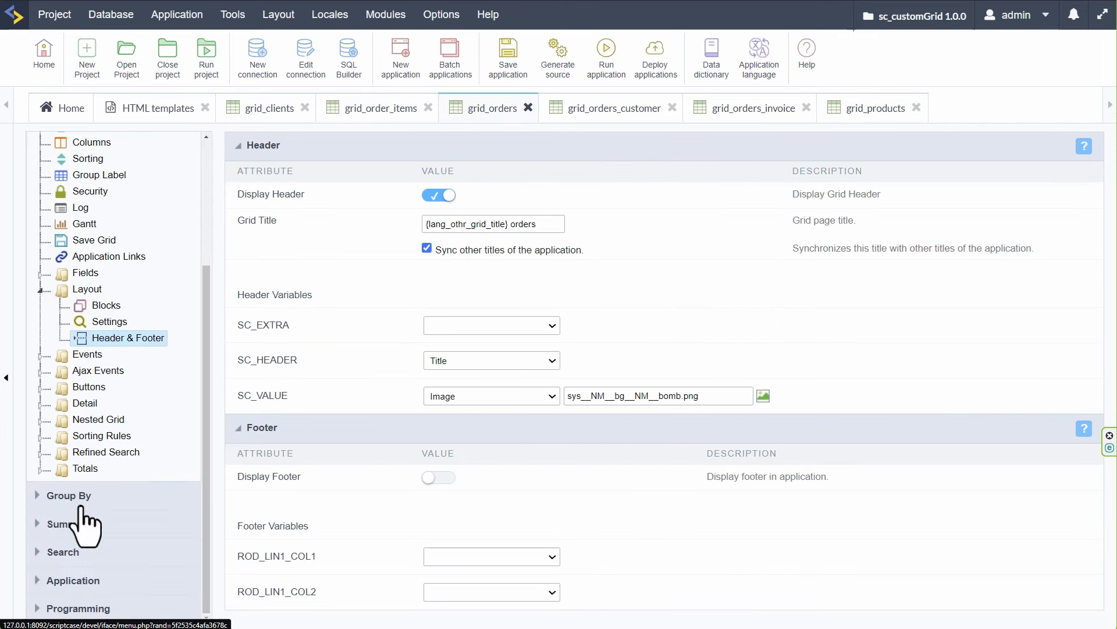
left_click(38, 420)
left_click(61, 453)
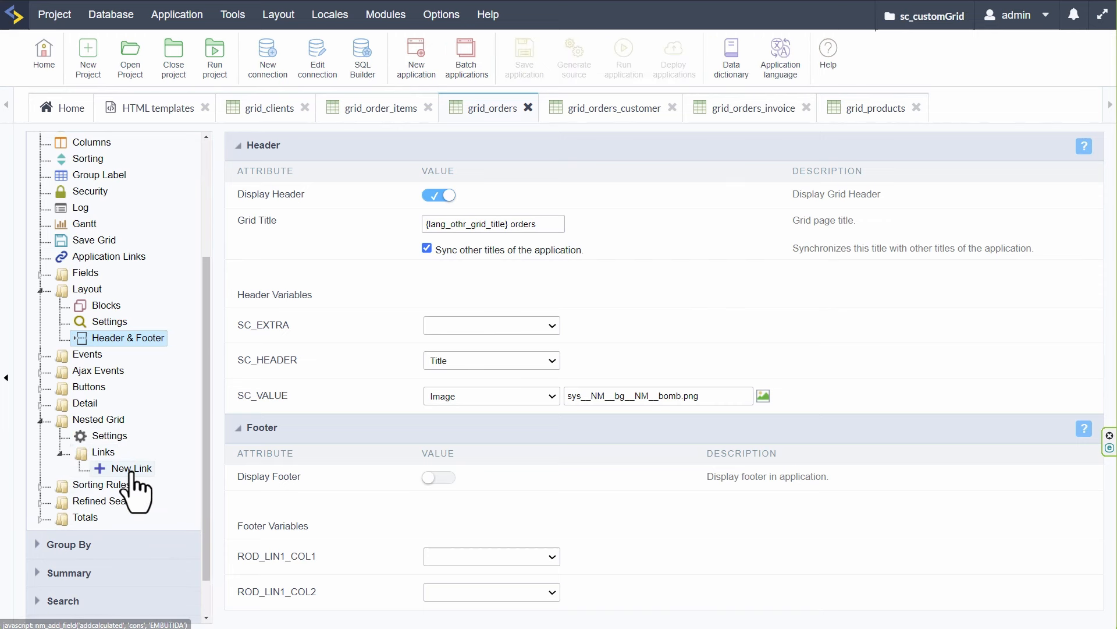
left_click(131, 468)
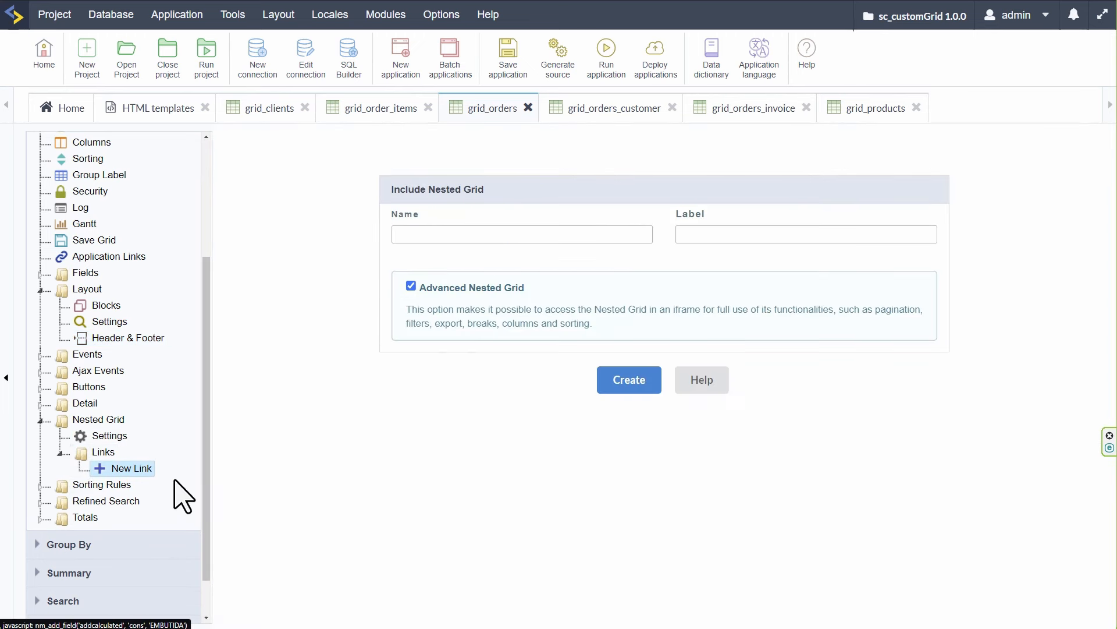
left_click(411, 285)
left_click(470, 234)
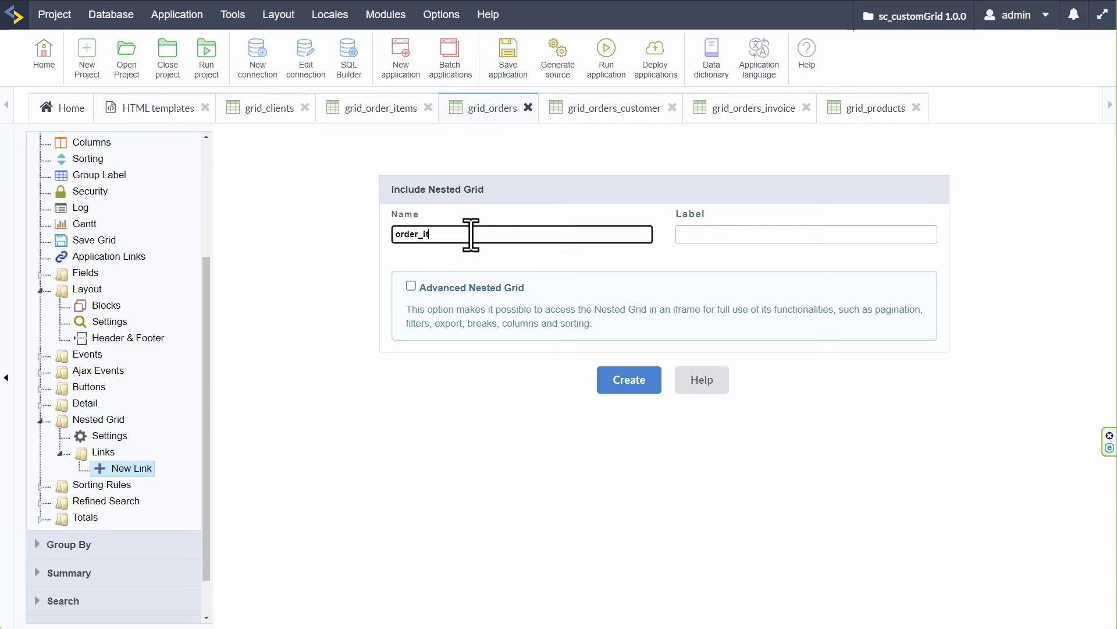
left_click(40, 272)
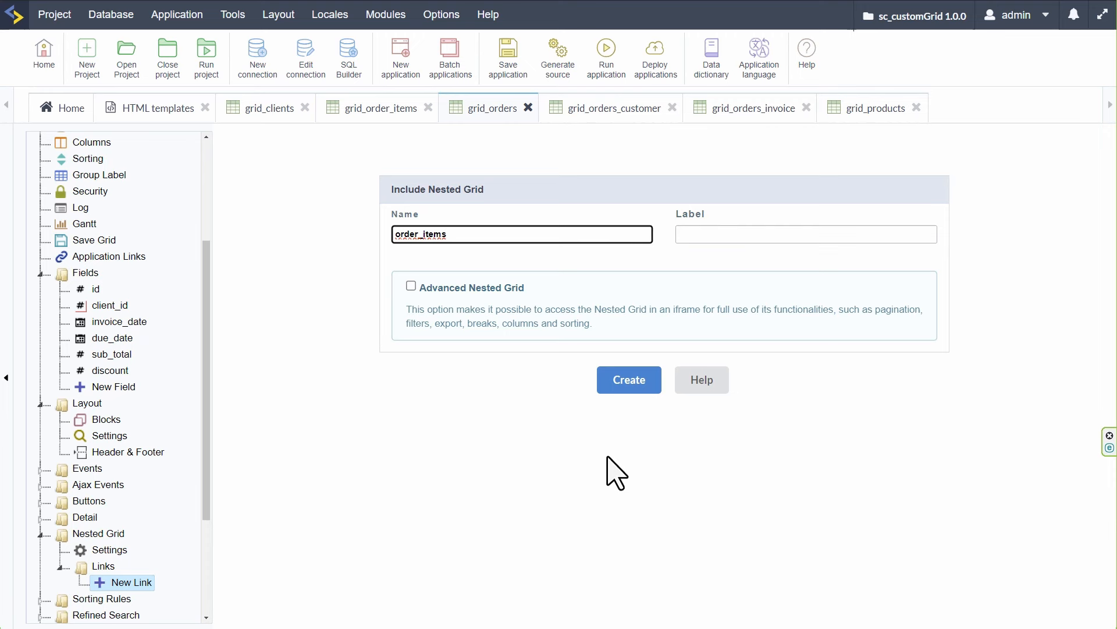
left_click(621, 382)
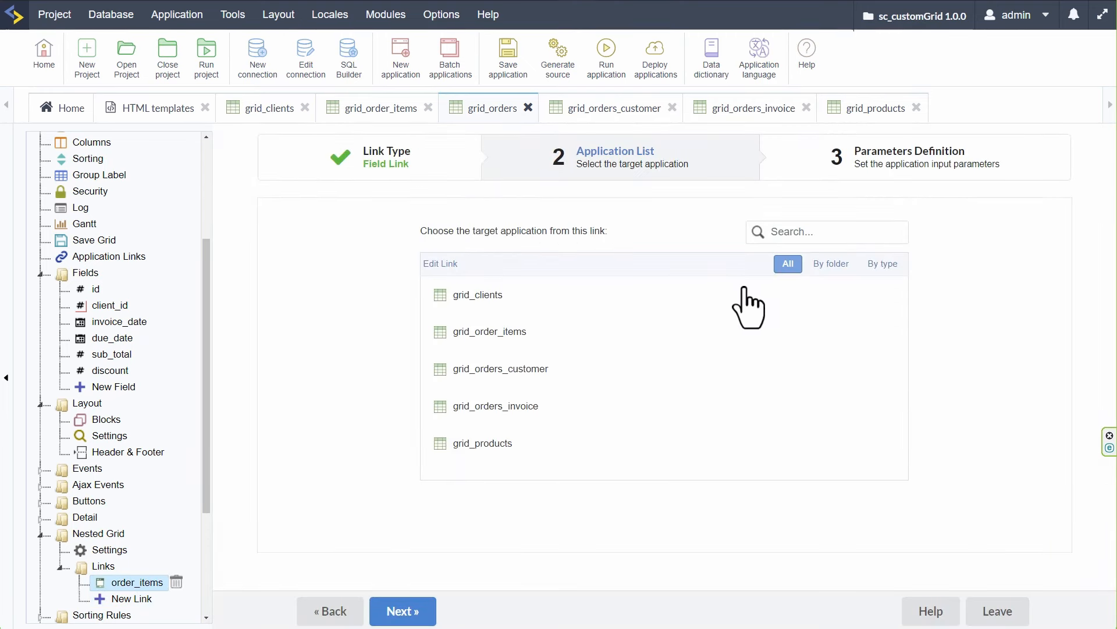
Link the nested grid to grid_order_items, pass the id field as the order_ID parameter, and save grid_orders
left_click(478, 335)
left_click(417, 612)
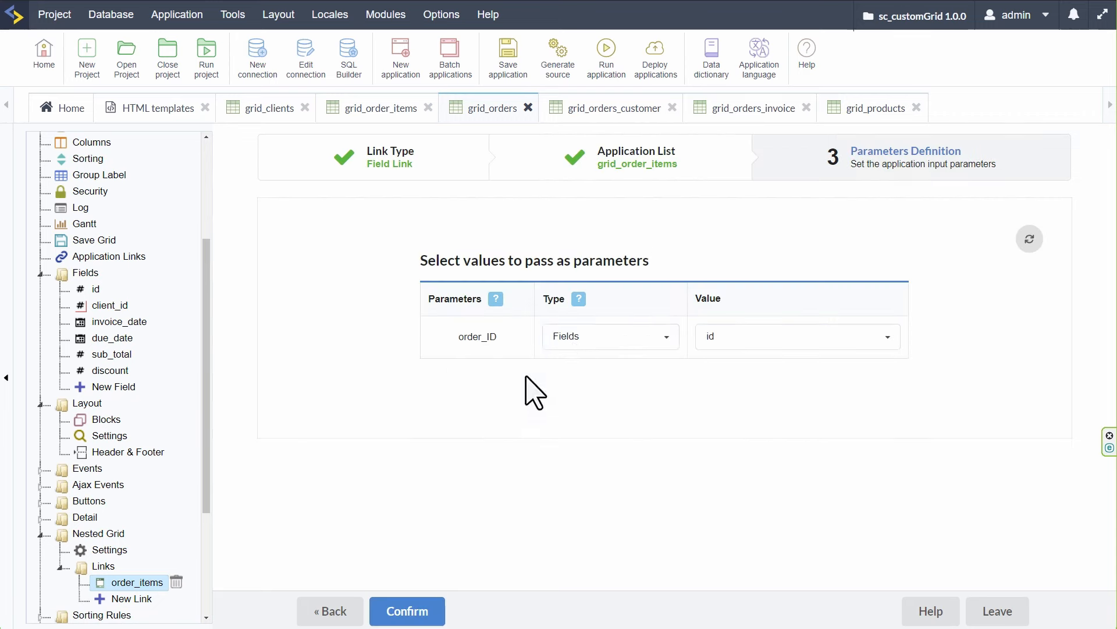
left_click(790, 341)
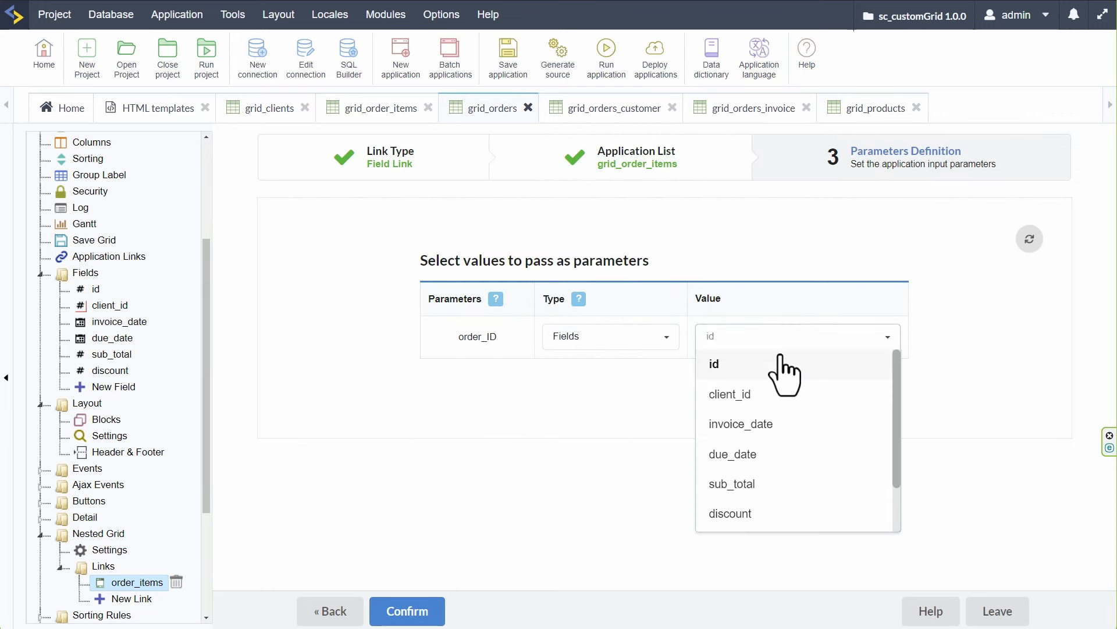
left_click(786, 363)
left_click(407, 611)
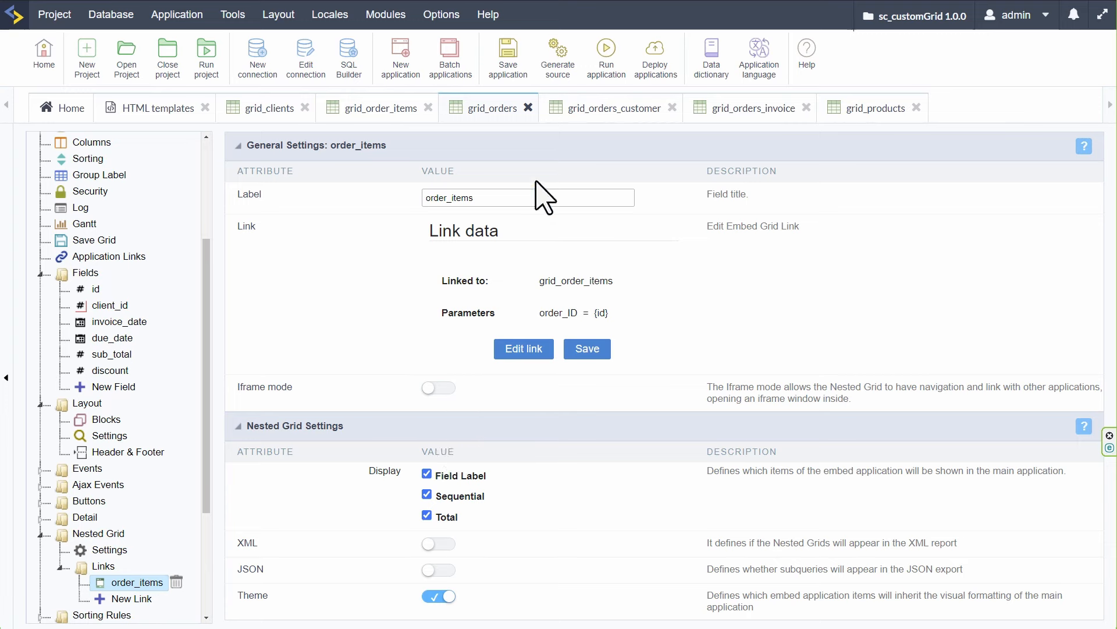
left_click(508, 58)
Set Enable TreeView to Yes in the nested grid settings of grid_orders
left_click(110, 549)
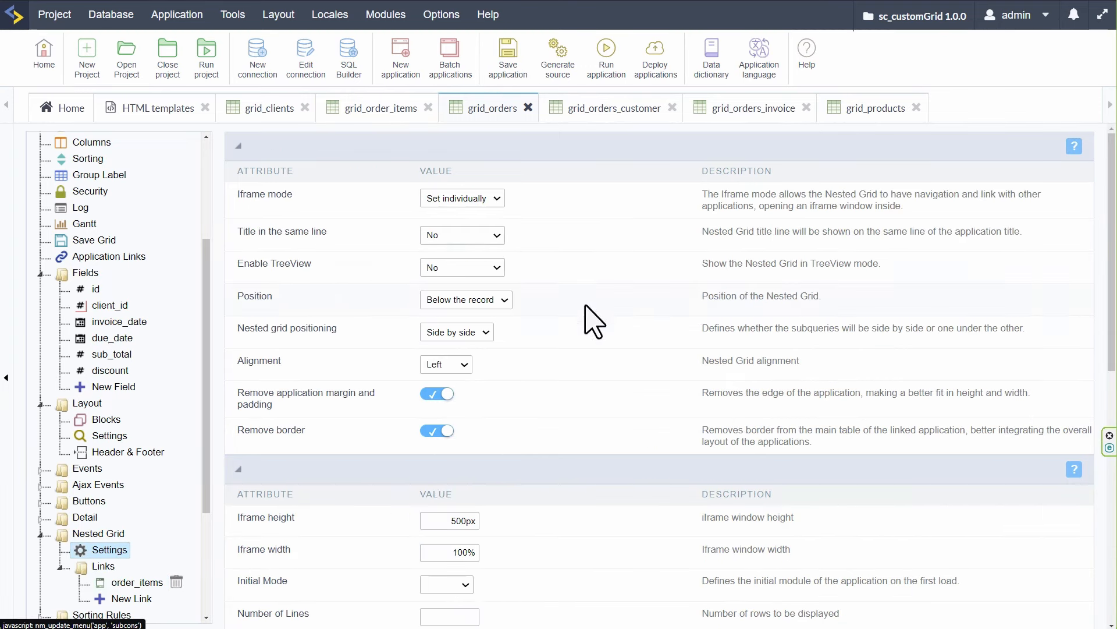
left_click(472, 198)
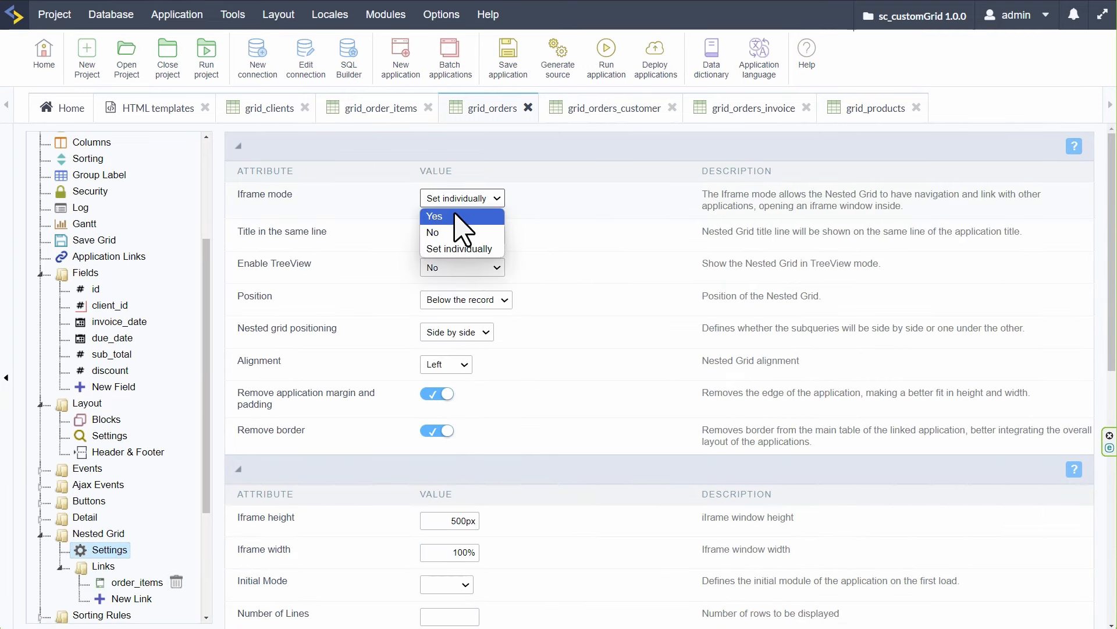
left_click(532, 221)
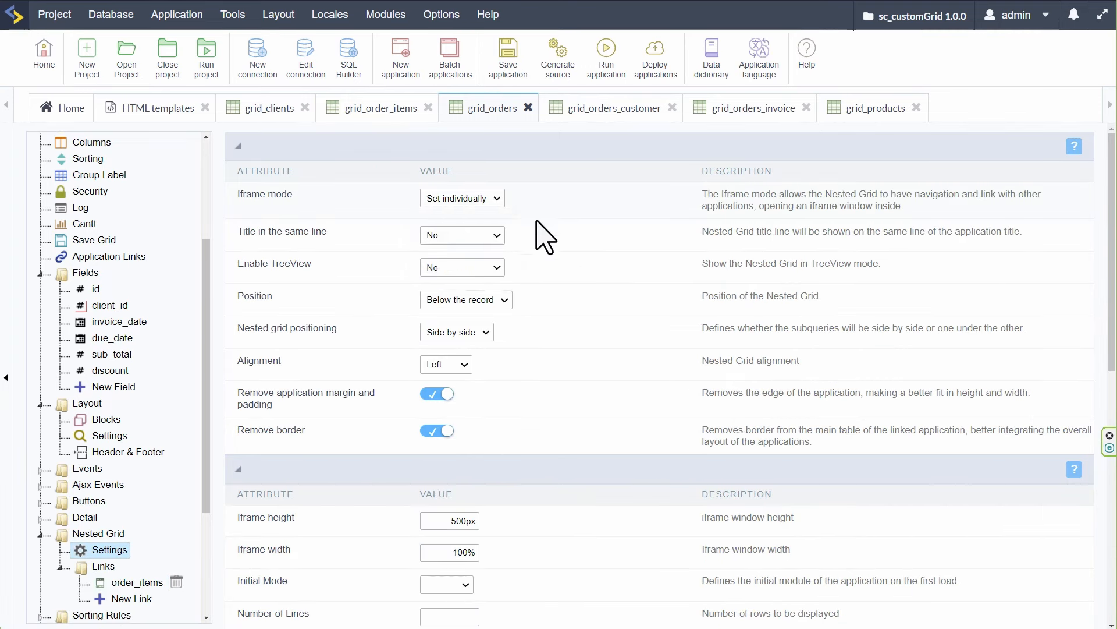
left_click(446, 266)
left_click(433, 283)
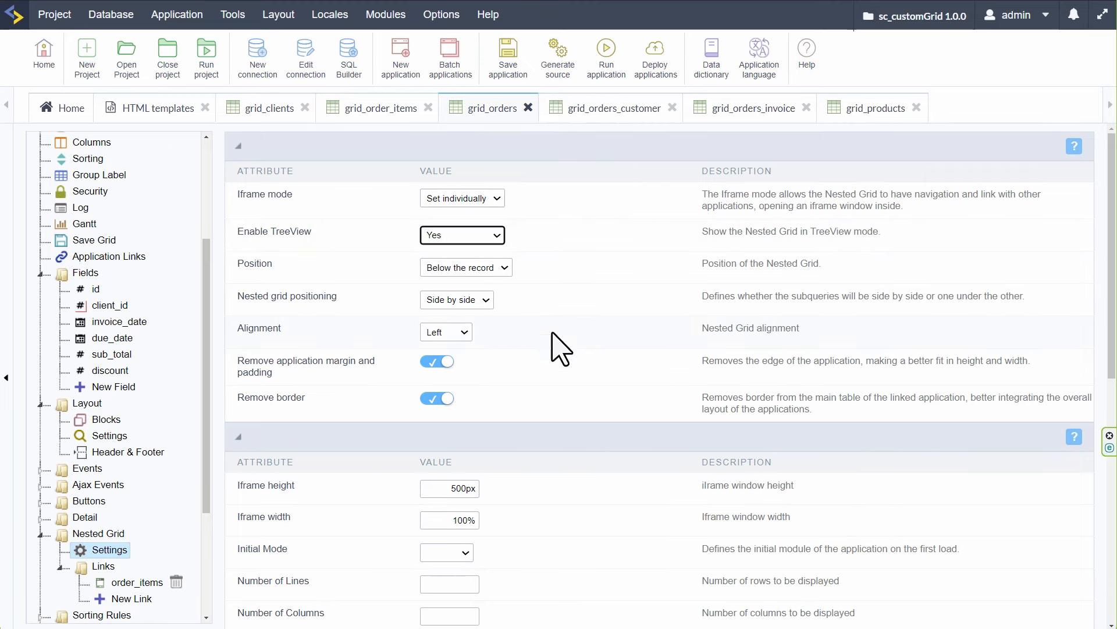
Run grid_orders and check the nested items of the first two orders by expanding and collapsing them
left_click(605, 64)
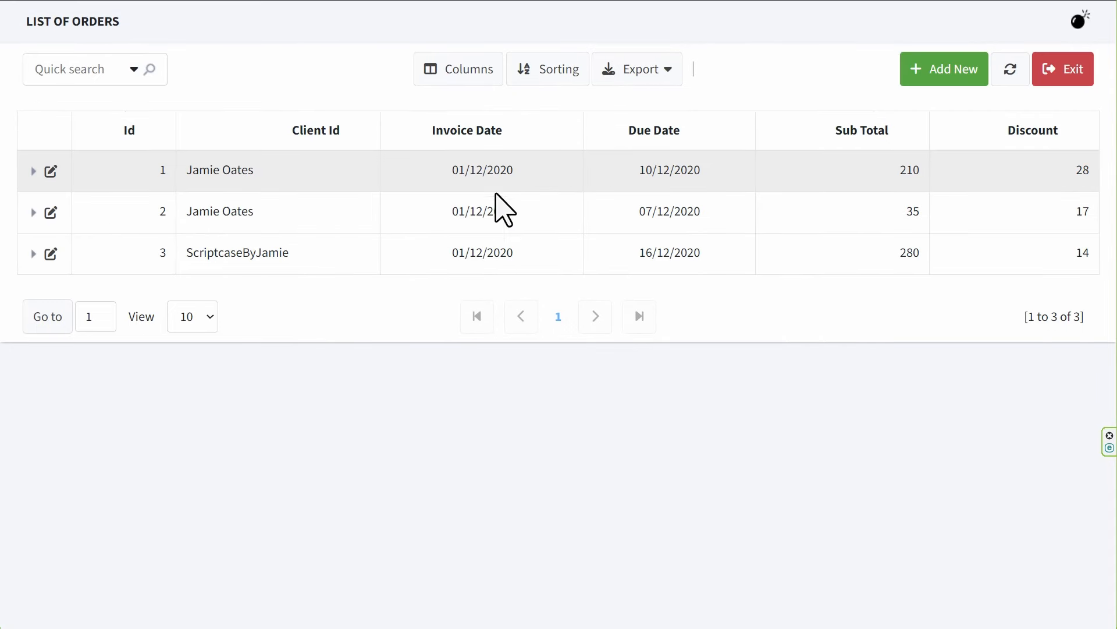
left_click(34, 171)
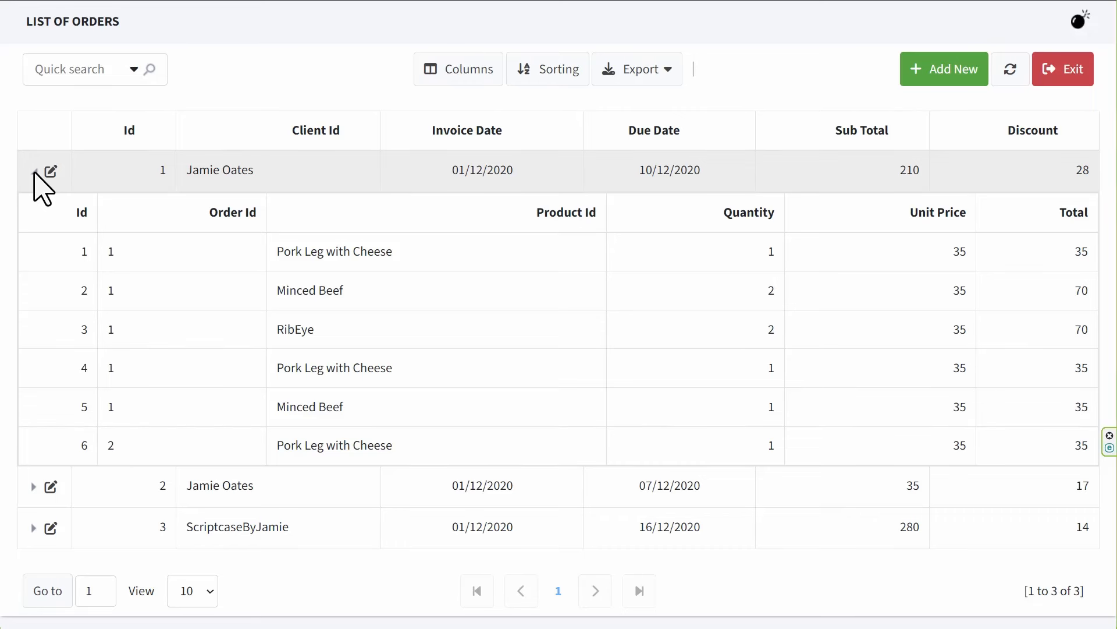
left_click(34, 171)
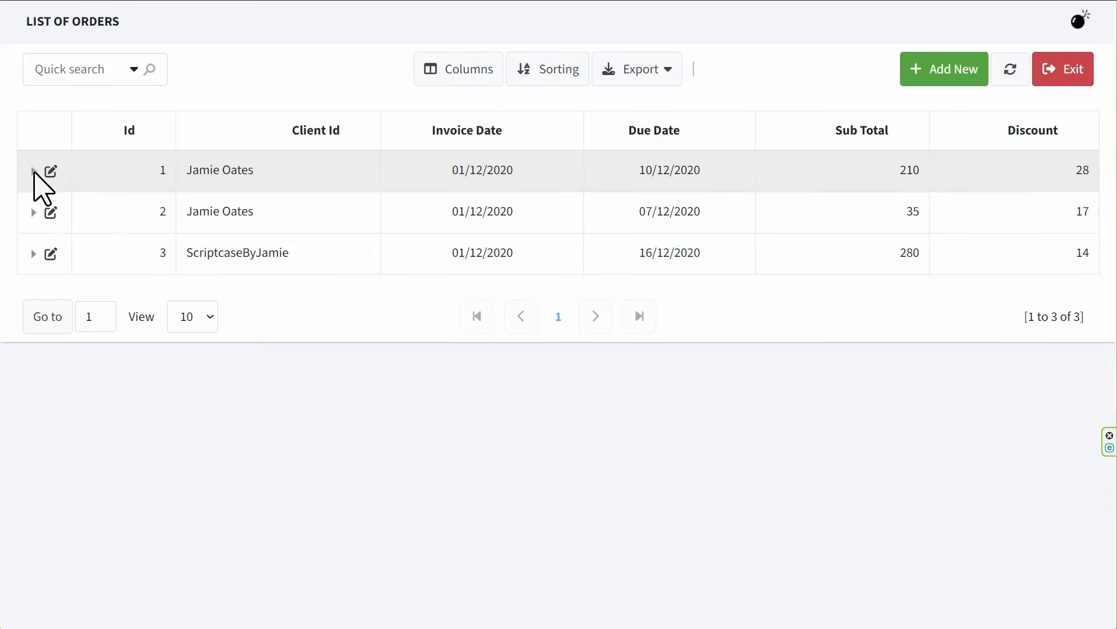
left_click(33, 212)
left_click(34, 212)
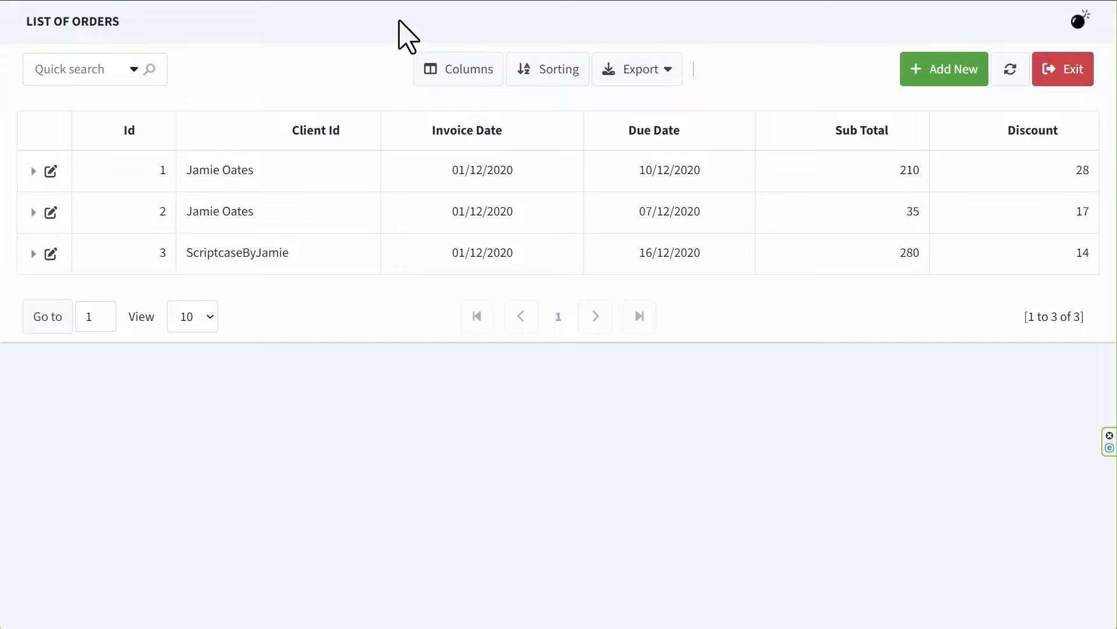
left_click(401, 0)
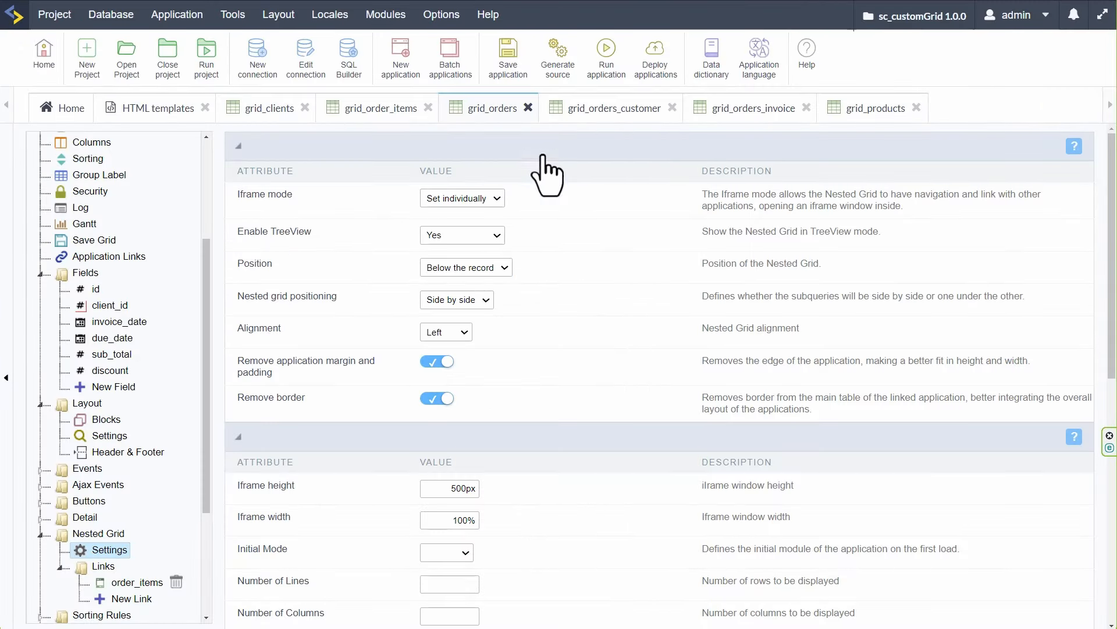
Run the project and expand all three orders on the Orders page to examine their nested items
left_click(206, 74)
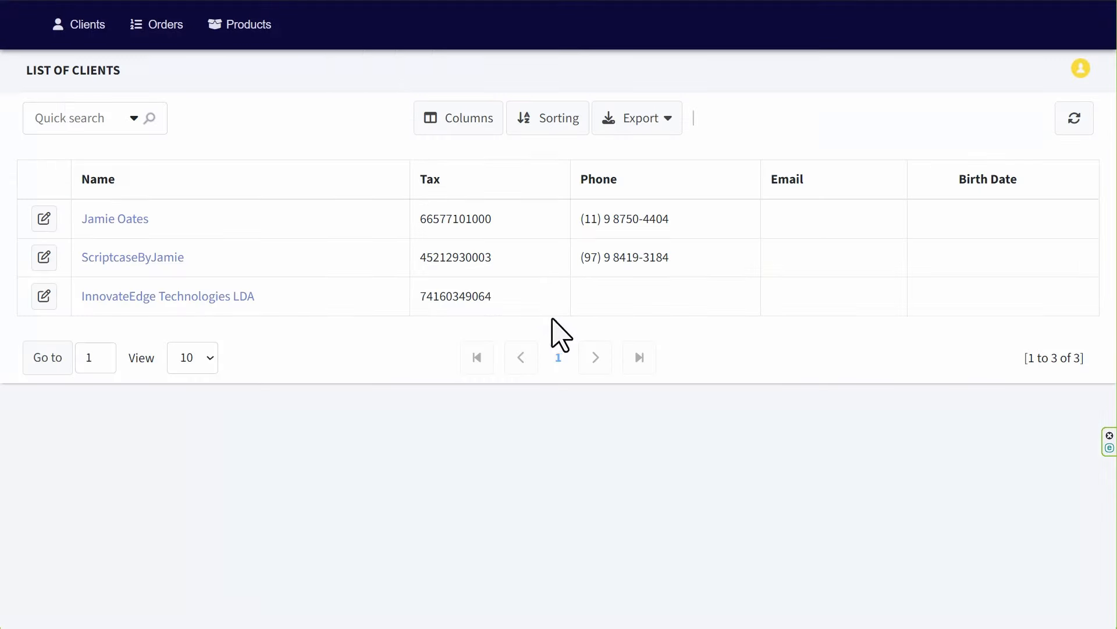
left_click(158, 32)
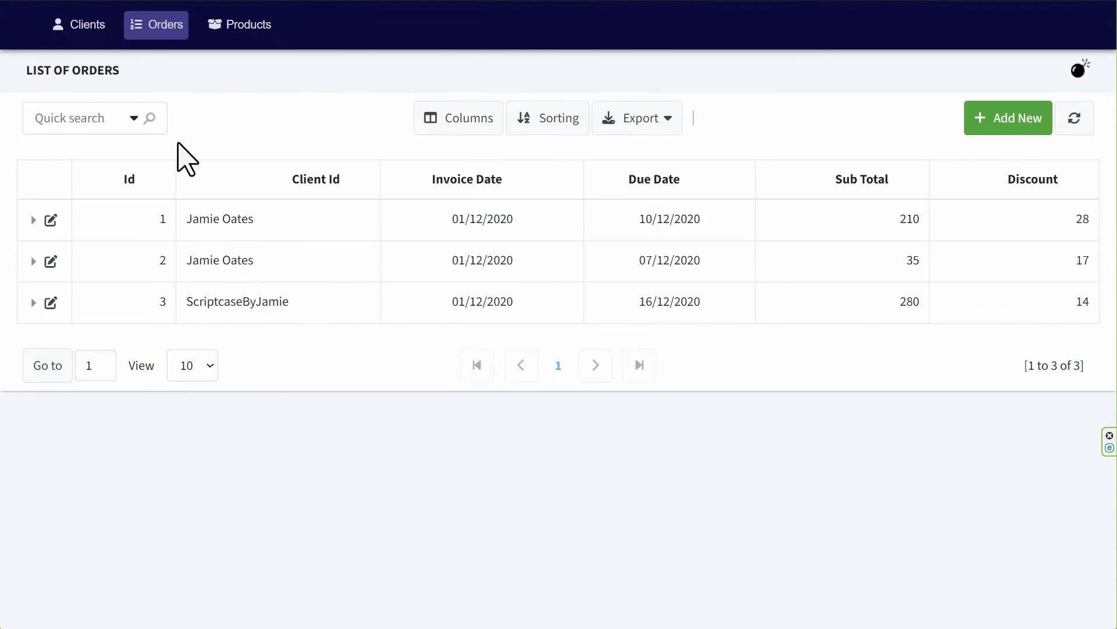
left_click(33, 220)
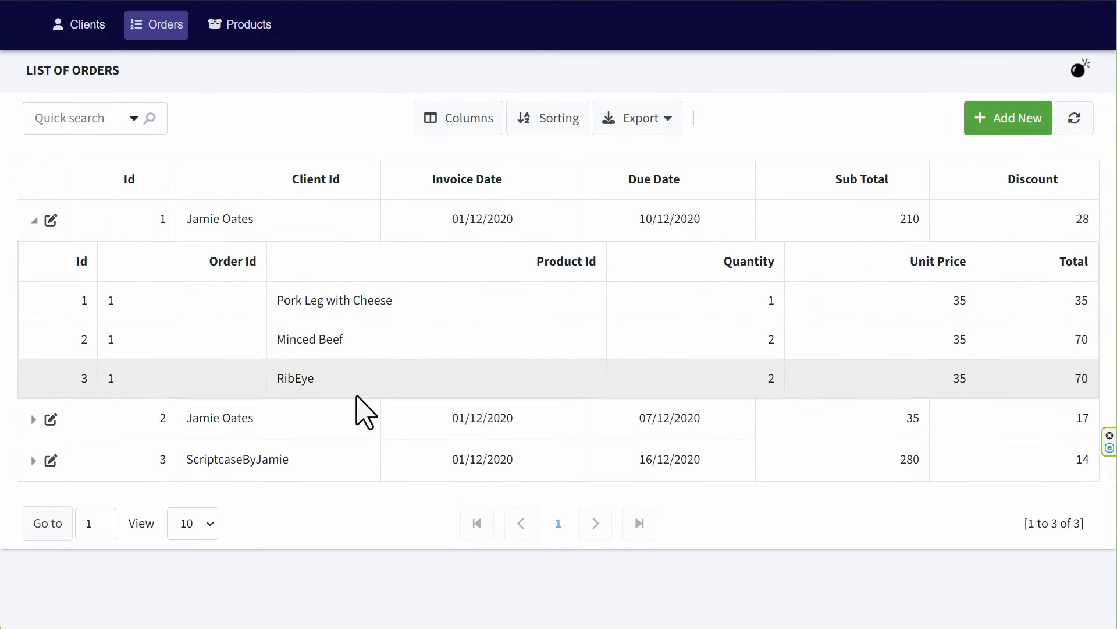
left_click(34, 419)
scroll(343, 475, "down", 1)
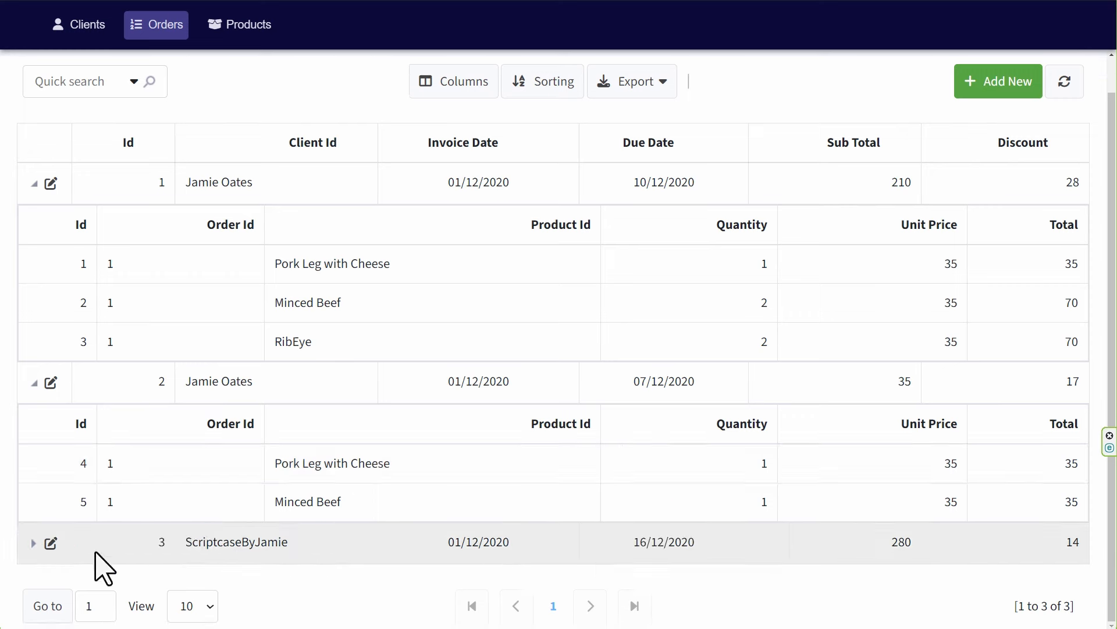
left_click(33, 539)
scroll(366, 533, "down", 2)
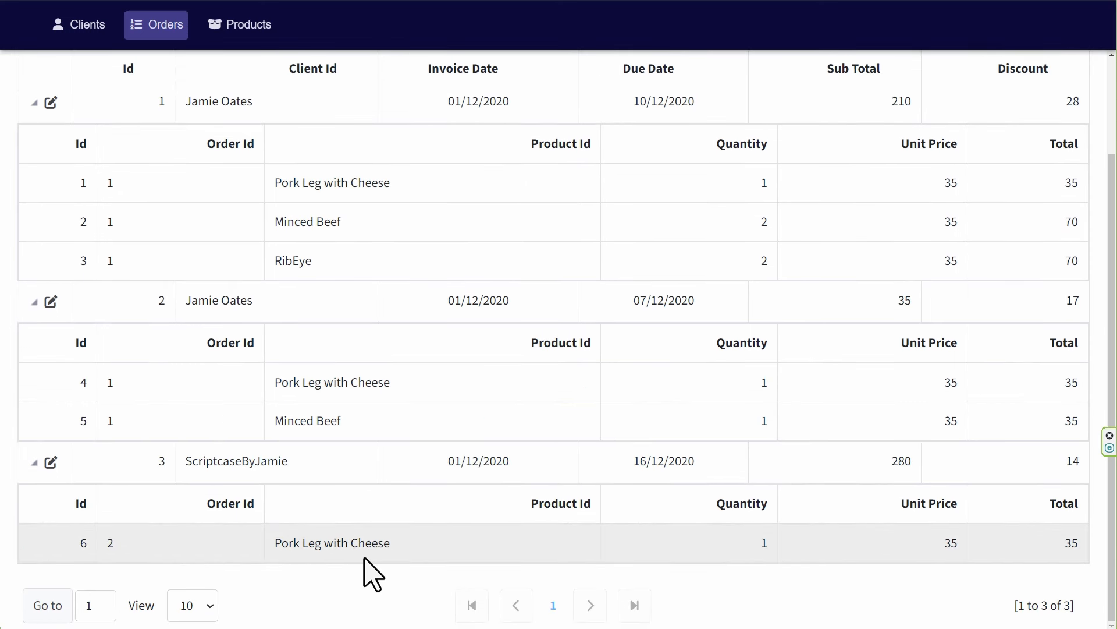
scroll(399, 531, "up", 3)
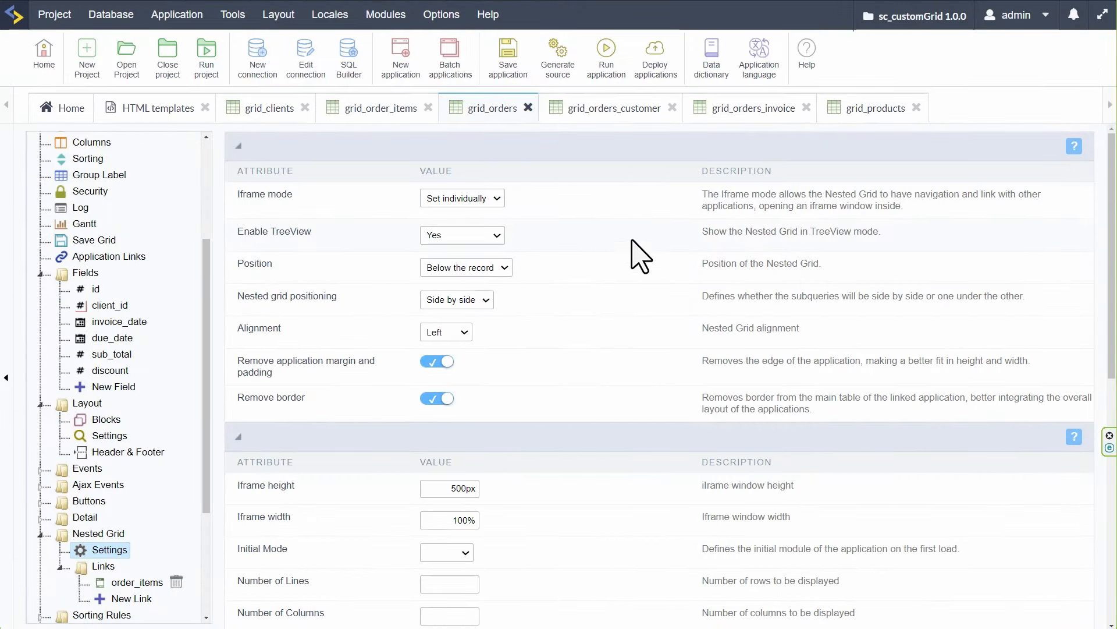
Create a new action bar button in grid_orders with the ID btn_invoice and the type Link
left_click(40, 272)
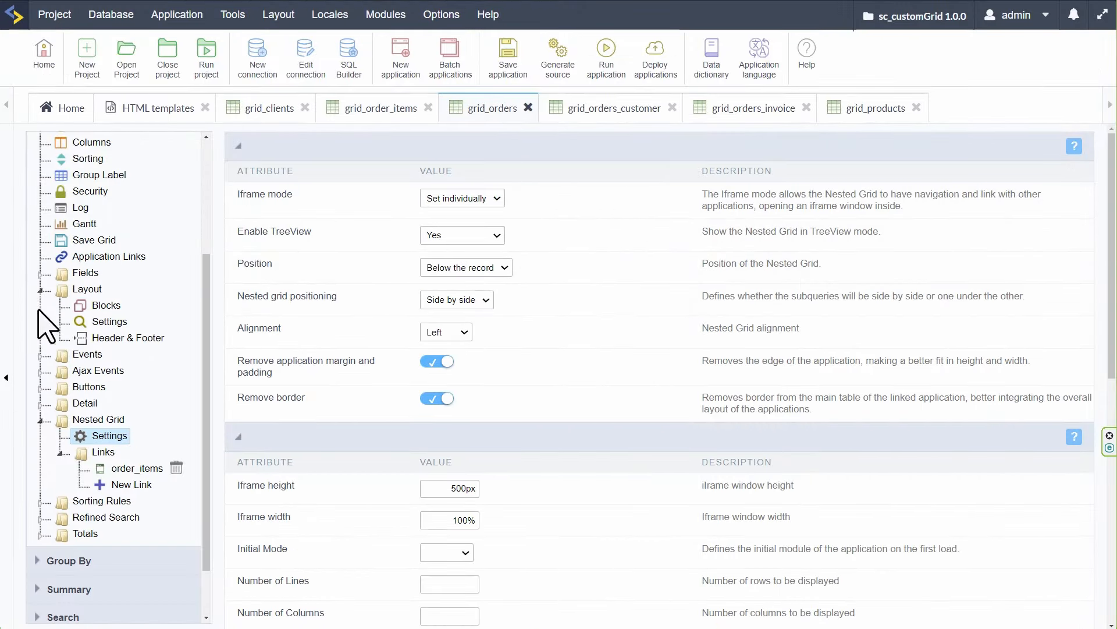
left_click(40, 289)
left_click(40, 371)
scroll(87, 349, "up", 2)
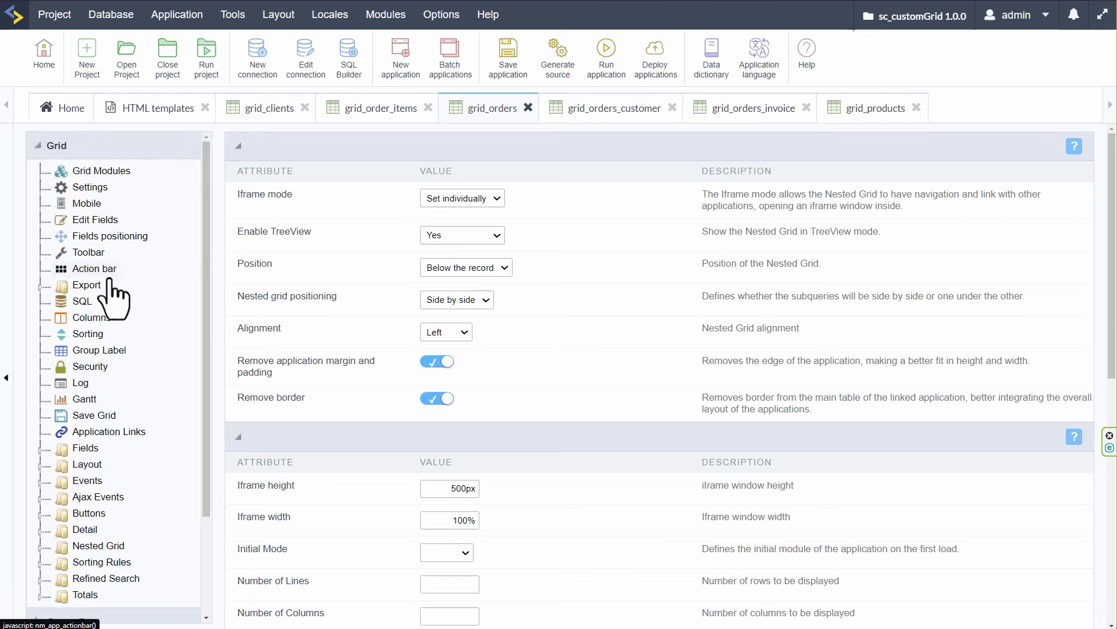
left_click(91, 268)
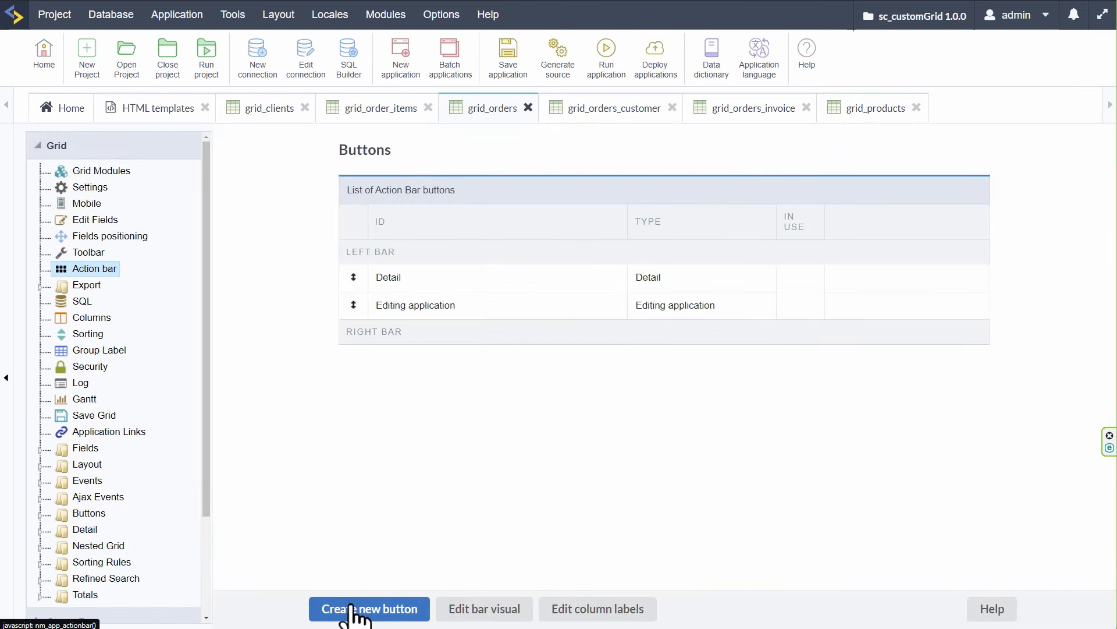
left_click(352, 610)
left_click(536, 226)
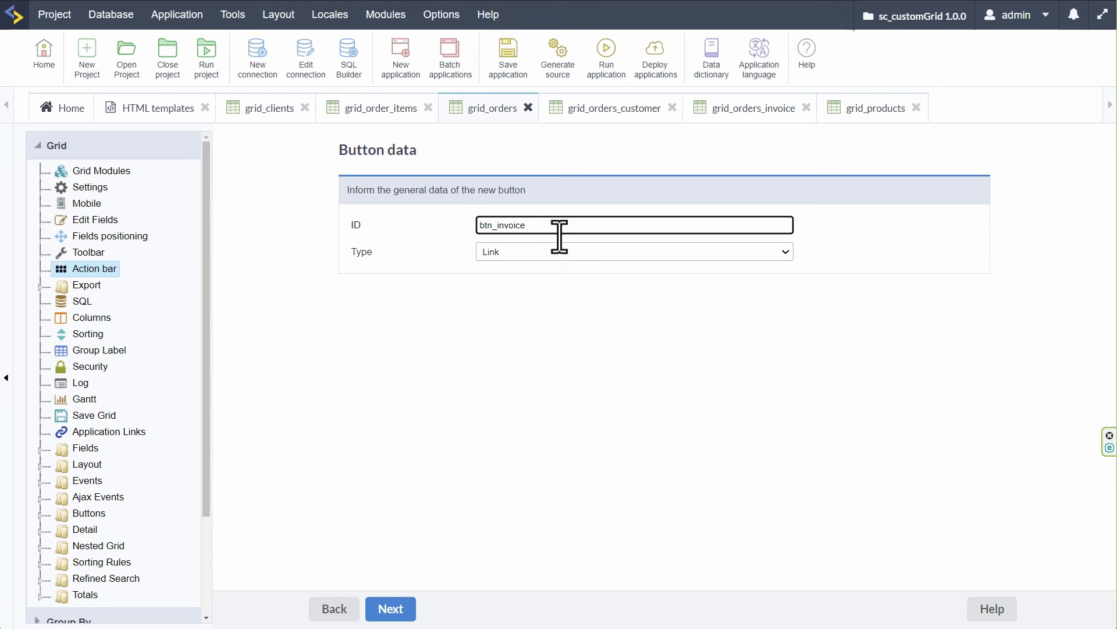
type("btn_invoice")
left_click(573, 251)
left_click(529, 269)
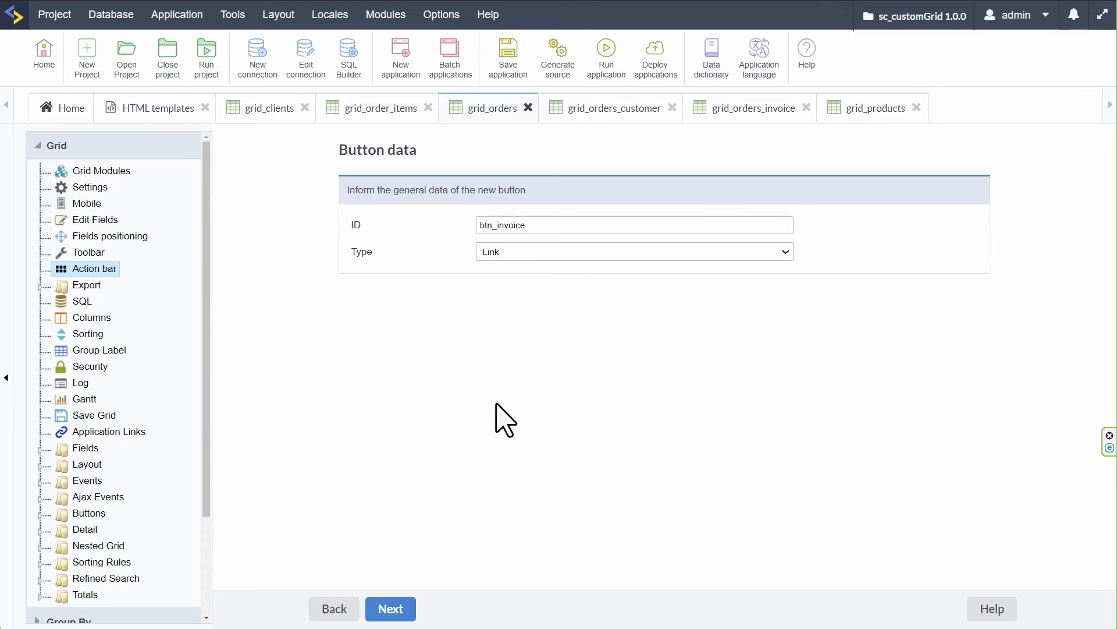
left_click(387, 610)
Display btn_invoice as a Button in Font Awesome format with the far fa-file-alt icon, and save it to configure its link
left_click(447, 227)
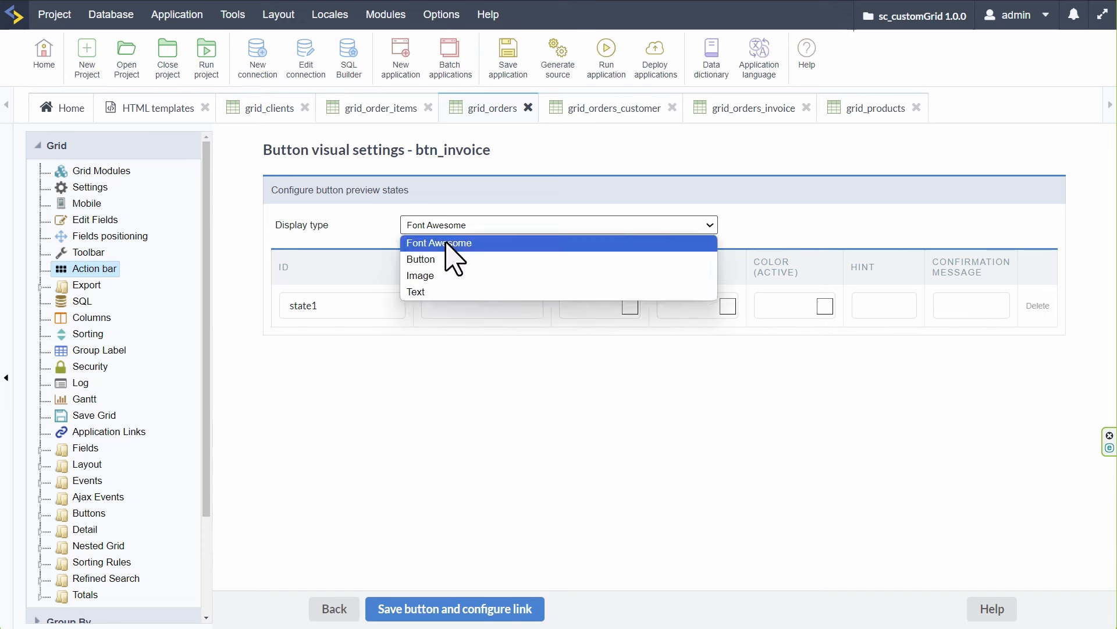
left_click(456, 260)
left_click(506, 252)
left_click(503, 267)
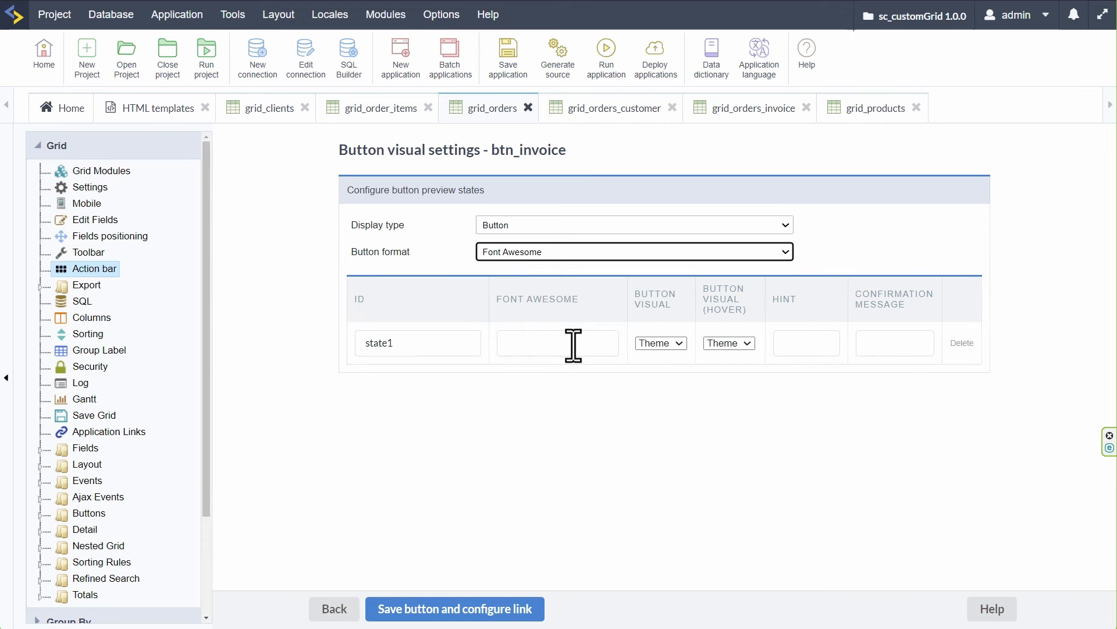
left_click(604, 348)
left_click(687, 244)
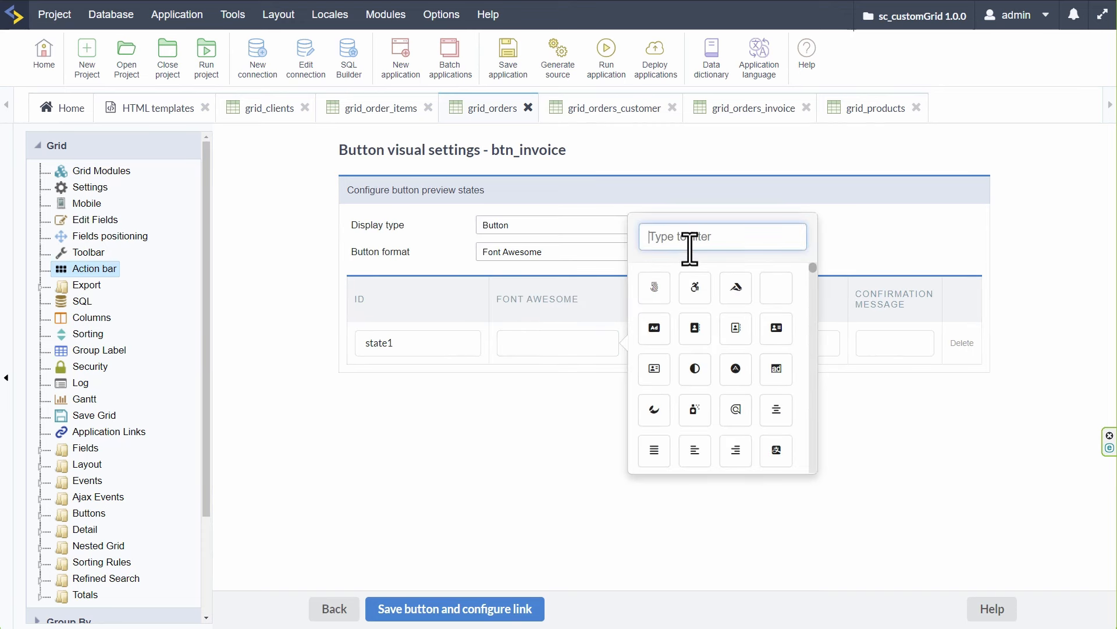
type("invoice")
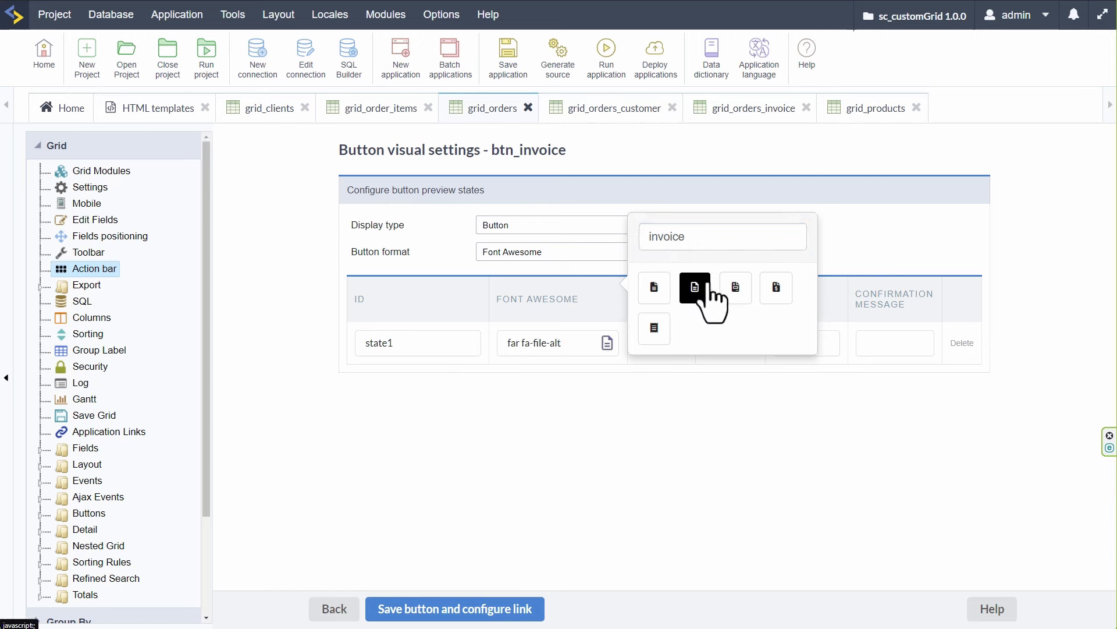
left_click(698, 289)
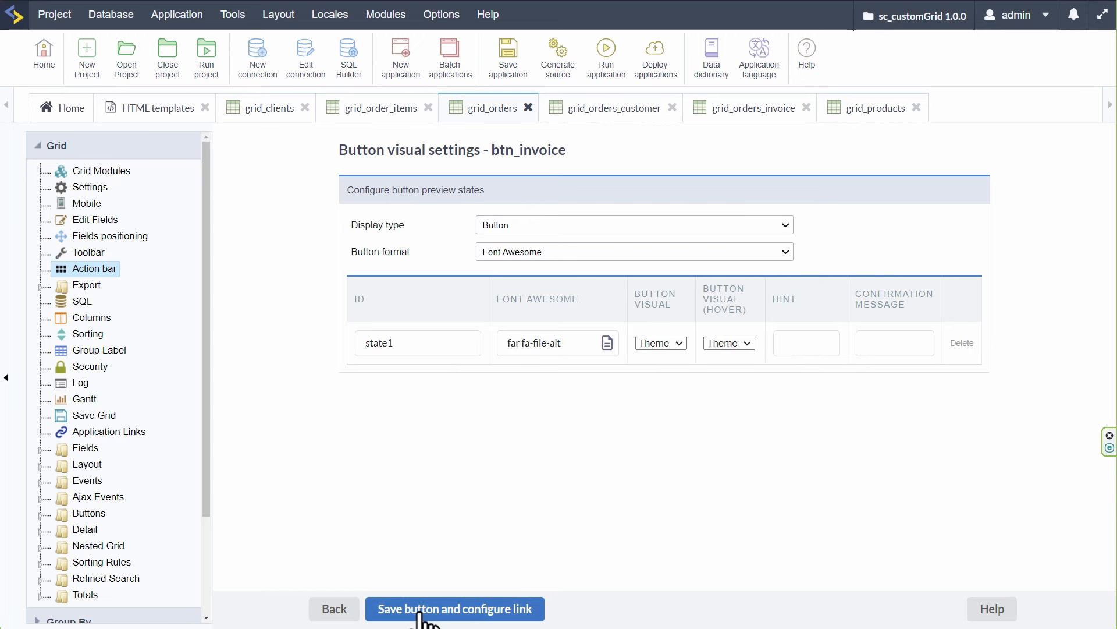
left_click(489, 600)
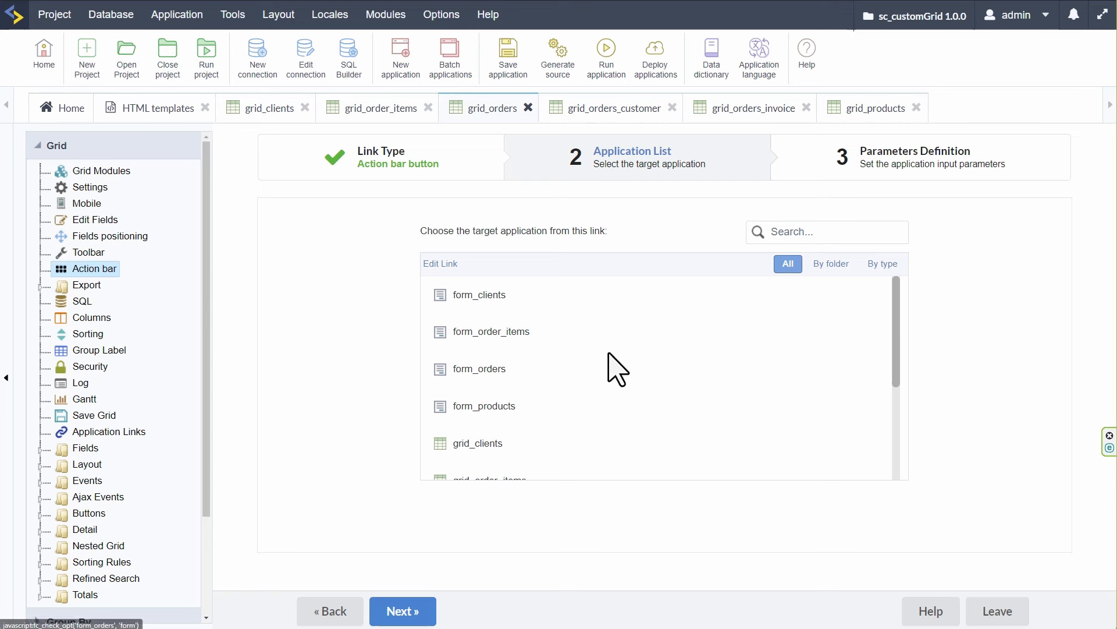
Link btn_invoice to grid_orders_invoice and pass the id field as the order_ID parameter
scroll(611, 367, "down", 3)
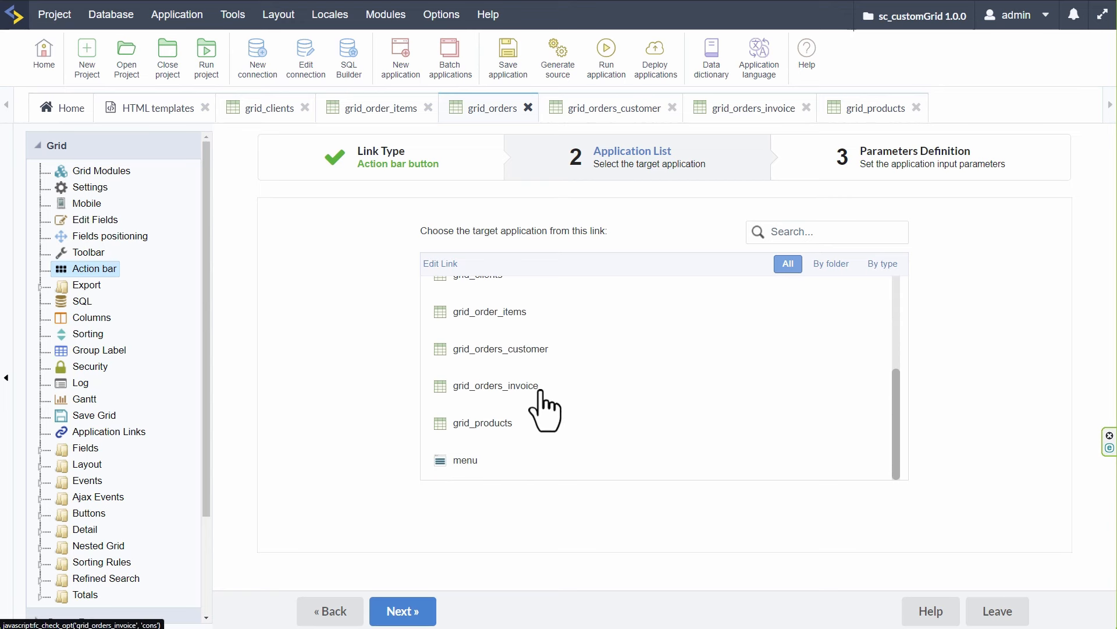
left_click(479, 388)
left_click(402, 611)
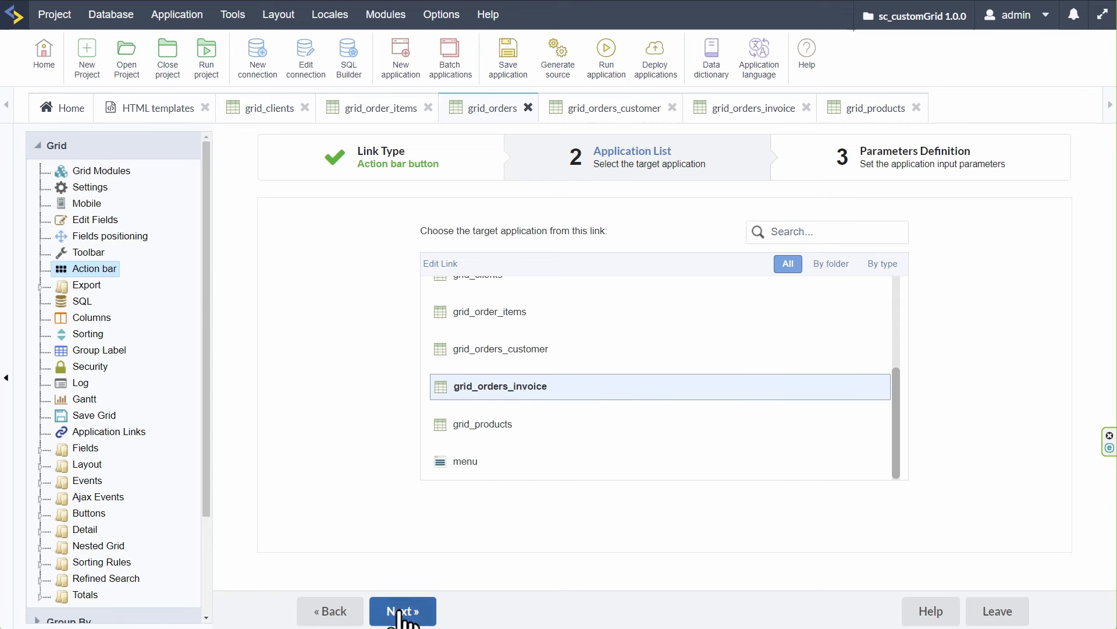
left_click(742, 339)
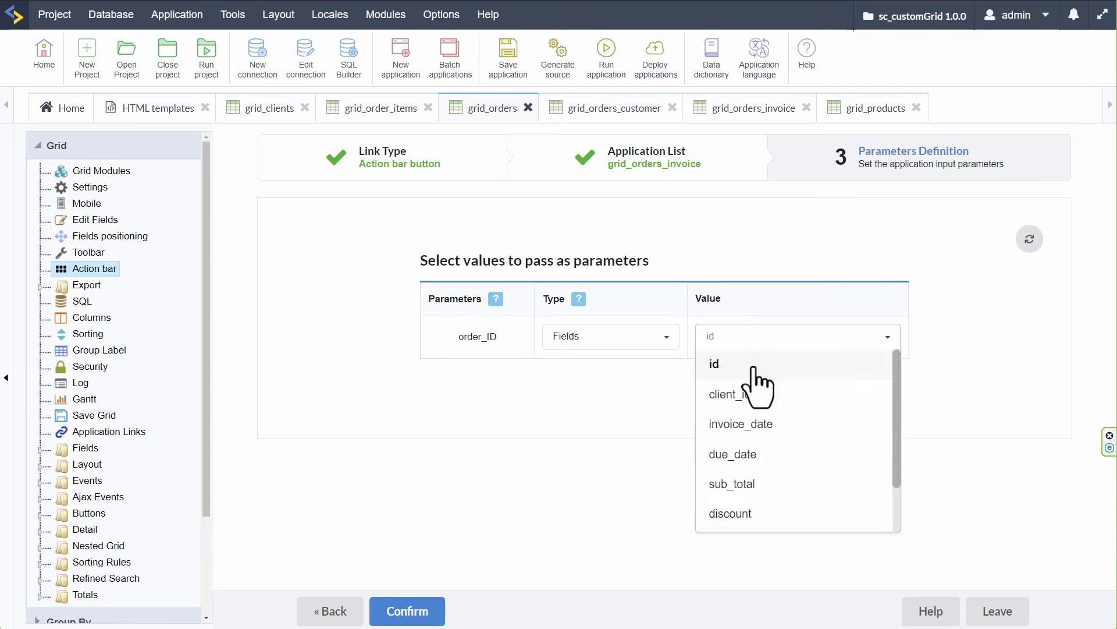
left_click(751, 366)
left_click(420, 611)
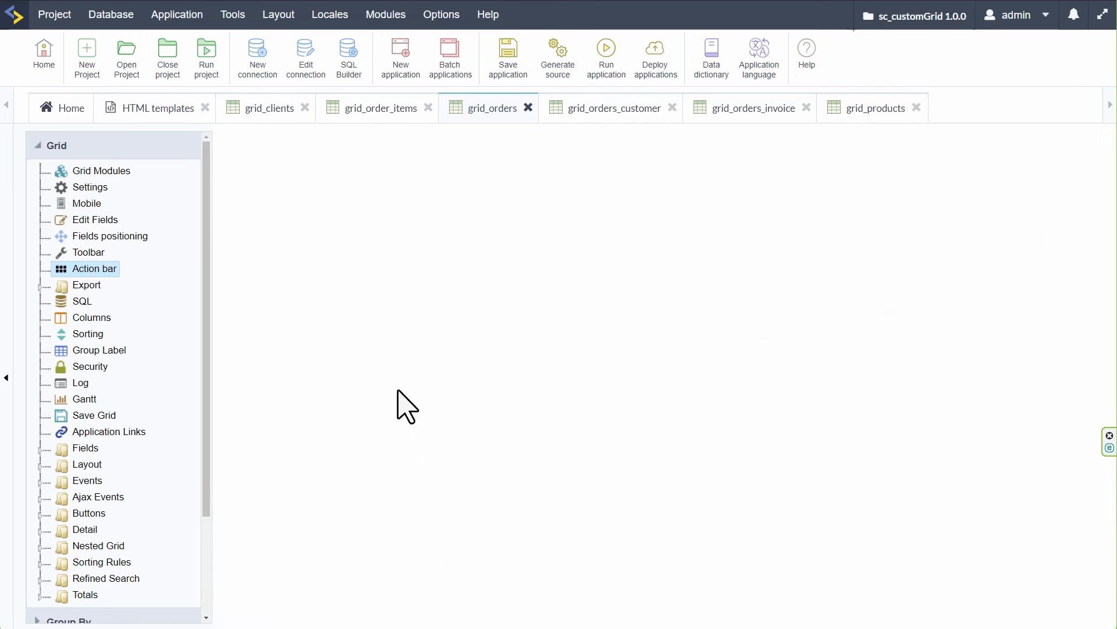
Set the invoice link to open in another tab with Grid as the initial mode, and save the link properties
left_click(523, 283)
scroll(528, 379, "down", 1)
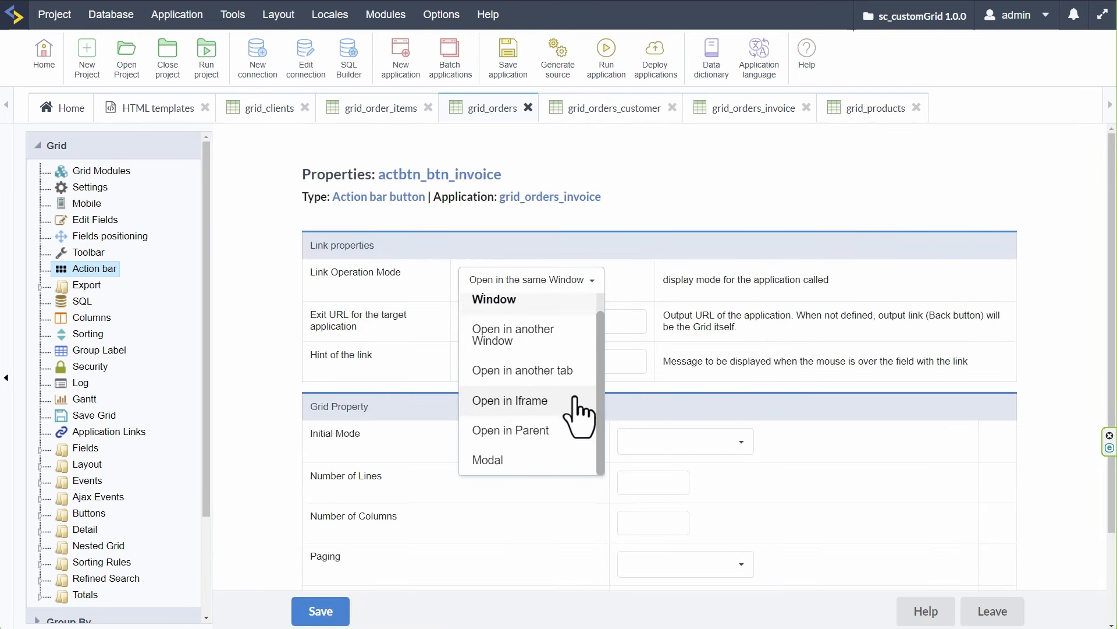
left_click(558, 371)
scroll(735, 393, "down", 3)
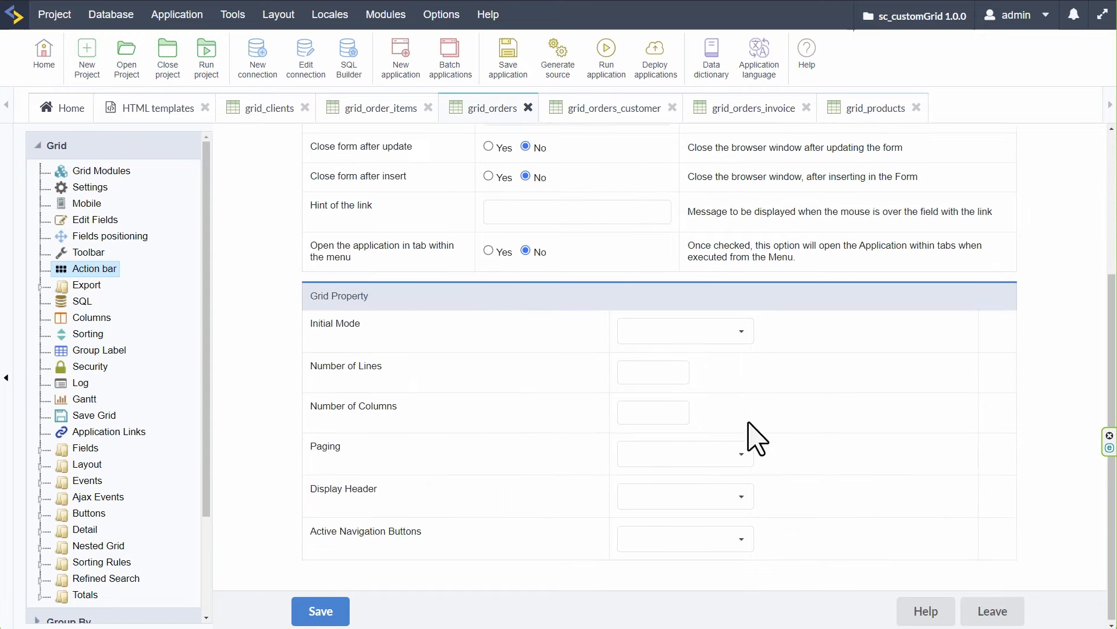
left_click(722, 329)
left_click(664, 358)
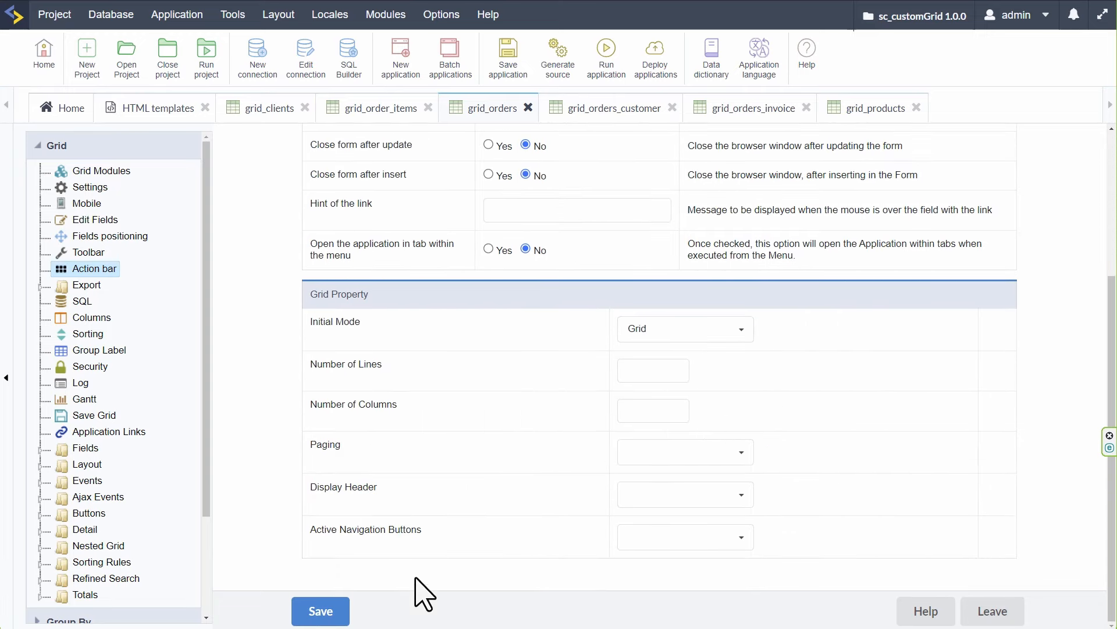
left_click(320, 611)
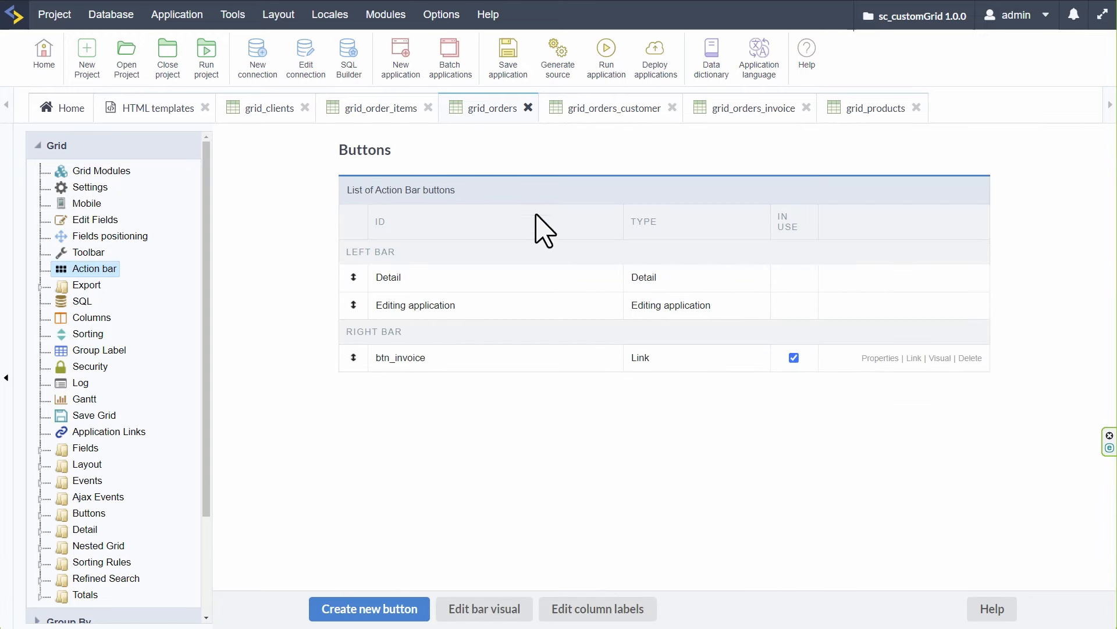
Run the application, view the first client's orders, check the first order's nested items on the Orders page and open its invoice
left_click(607, 66)
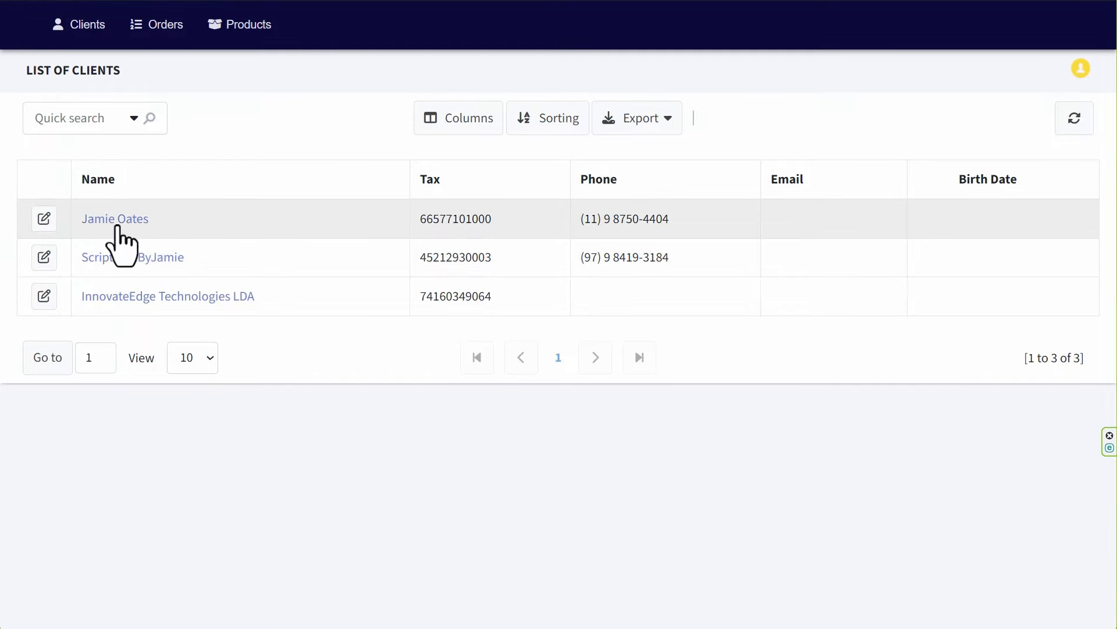
left_click(116, 220)
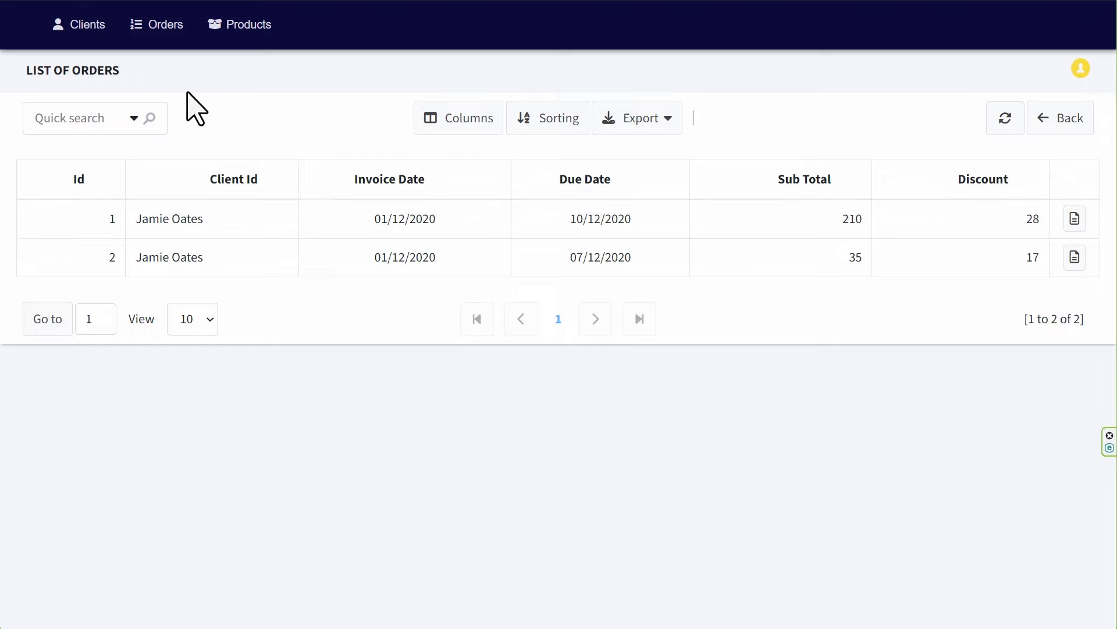
left_click(158, 26)
left_click(34, 220)
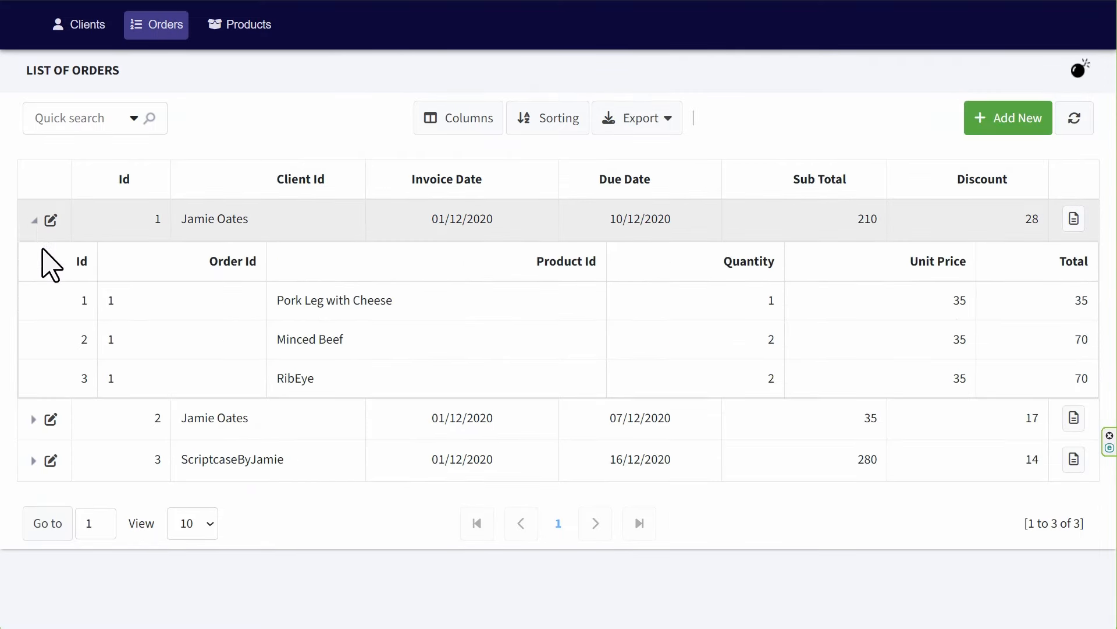
left_click(34, 220)
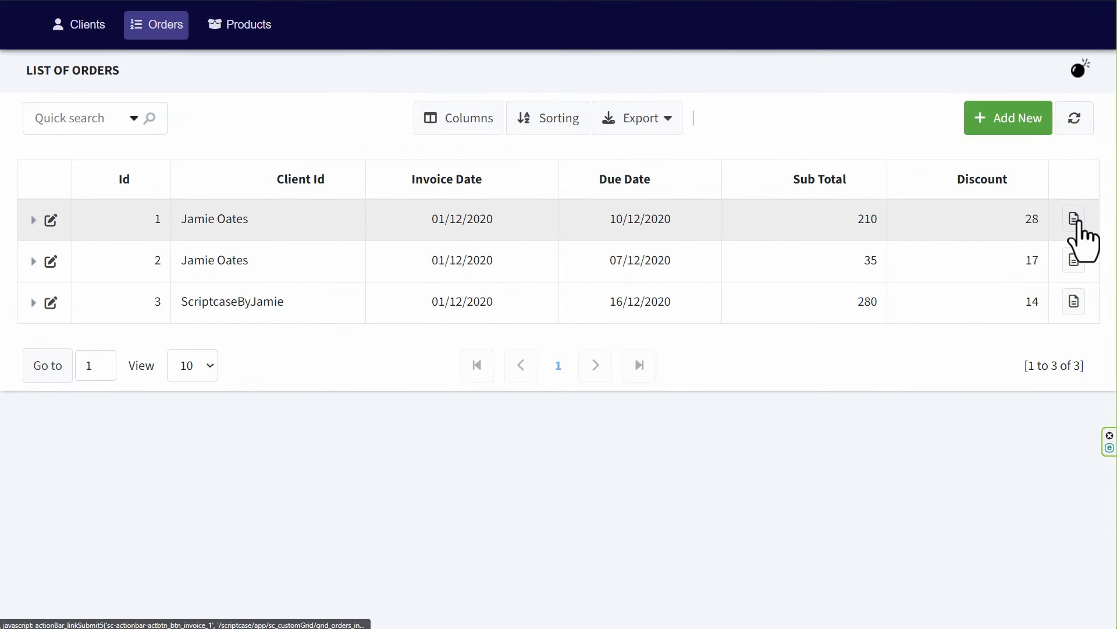
left_click(1074, 219)
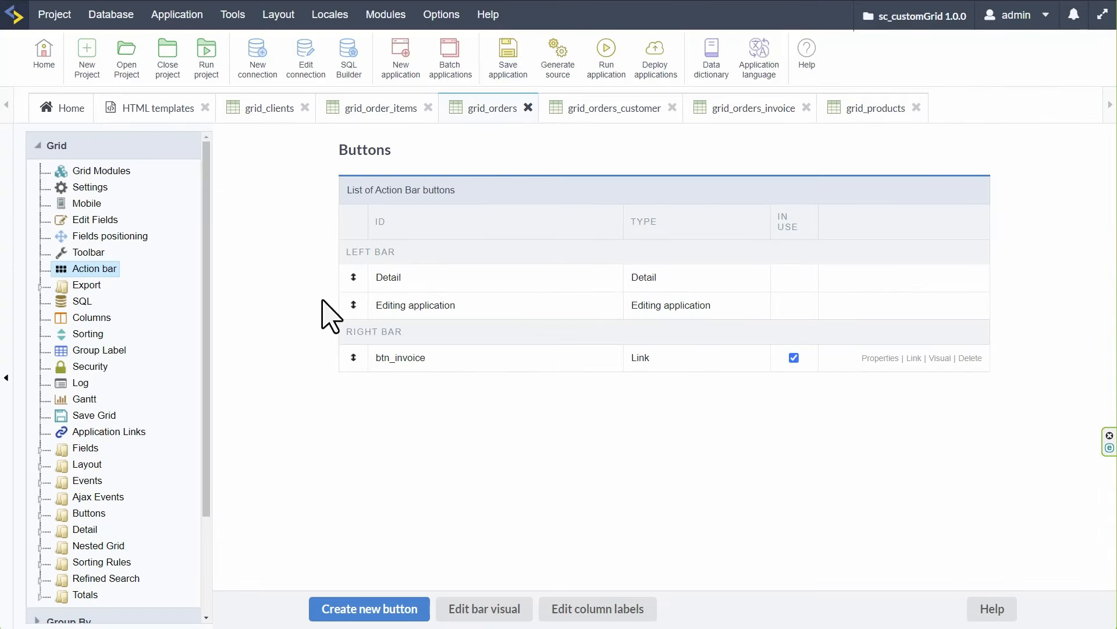
Close the grid_products, grid_orders_customer, grid_orders, grid_order_items and grid_clients applications, keeping grid_orders_invoice open
left_click(917, 108)
left_click(672, 107)
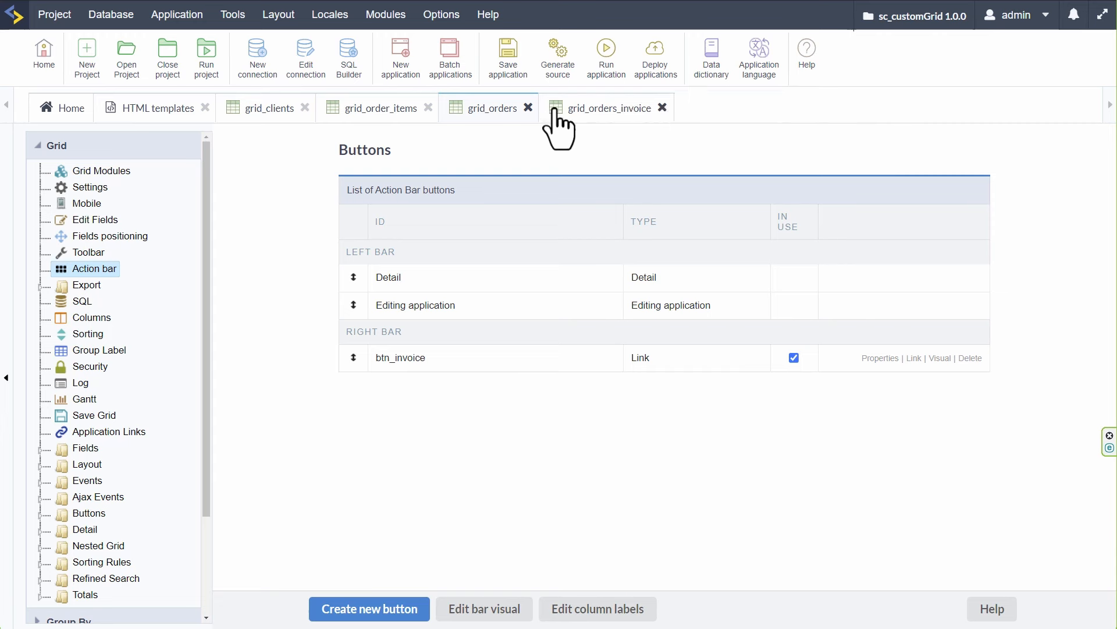
left_click(528, 107)
left_click(428, 108)
left_click(305, 108)
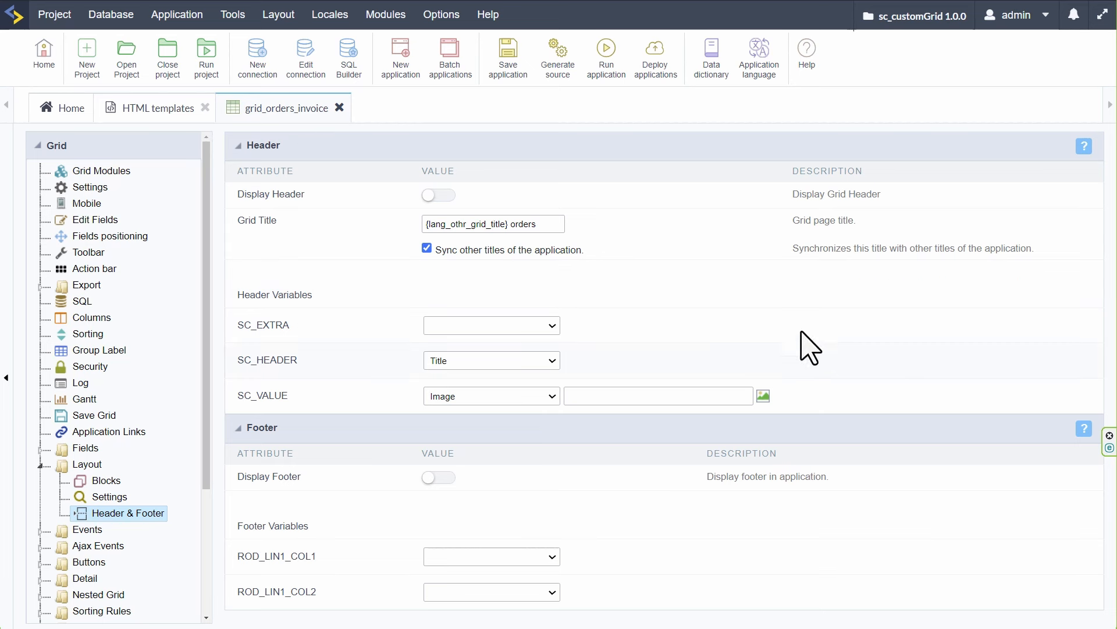
Create a new HTML template named sc_grid_tpl_invoice with the type User HTML (Grid) and the mode Project
left_click(149, 113)
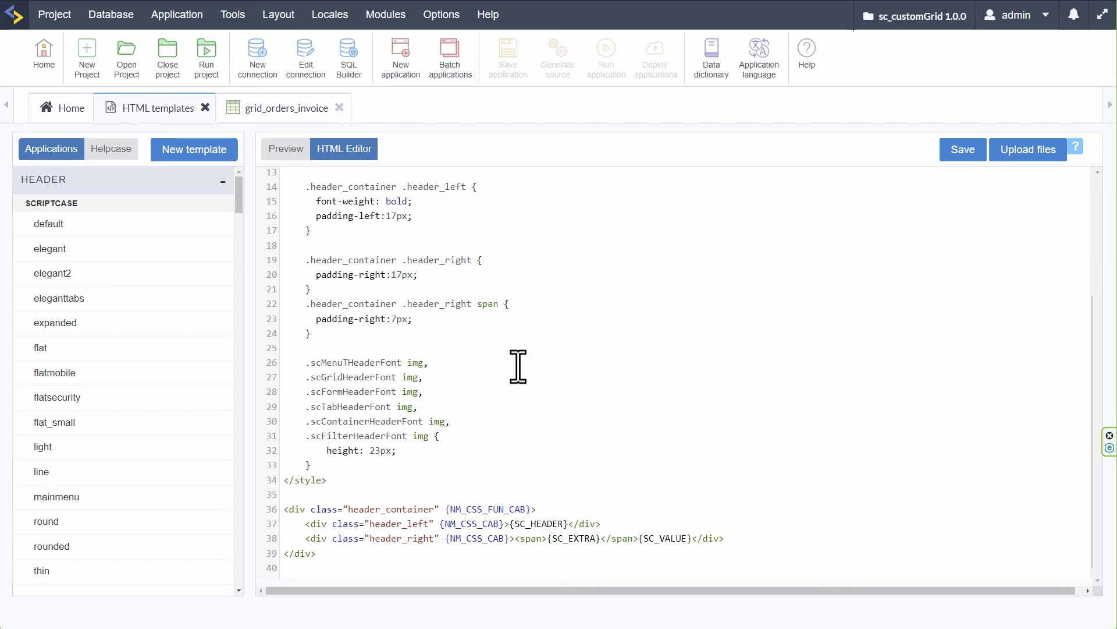
mouse_move(182, 441)
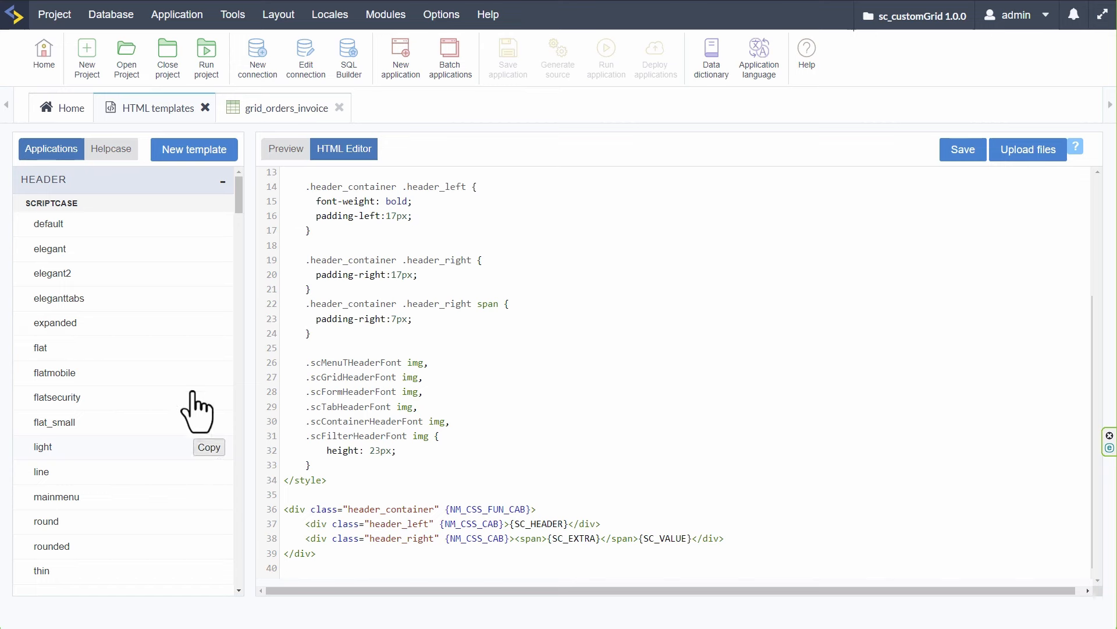
left_click(187, 153)
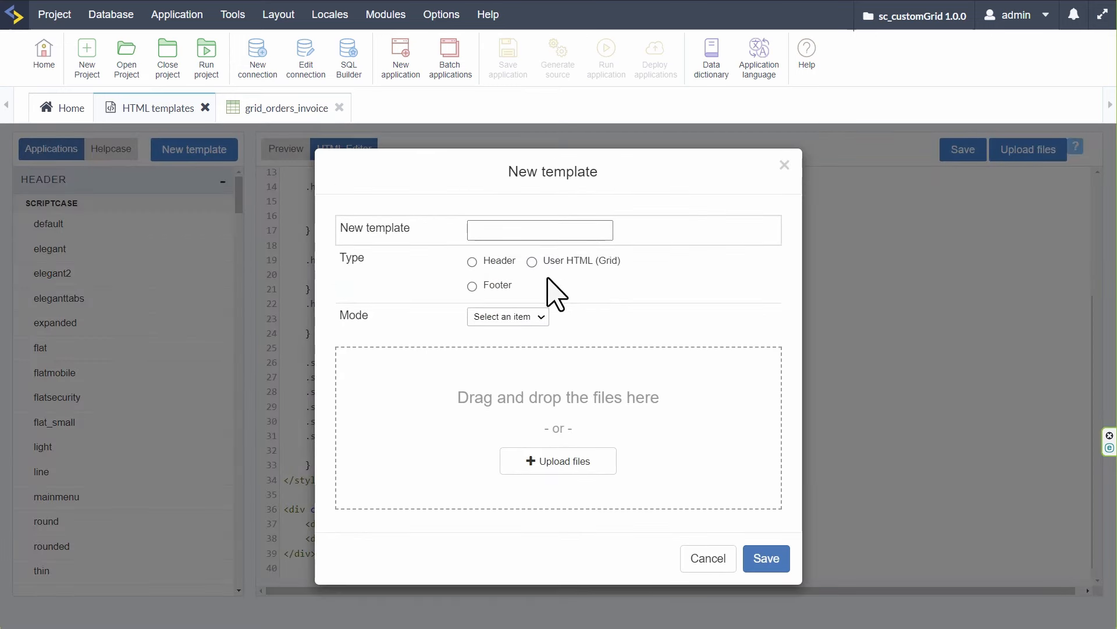
left_click(532, 262)
left_click(765, 558)
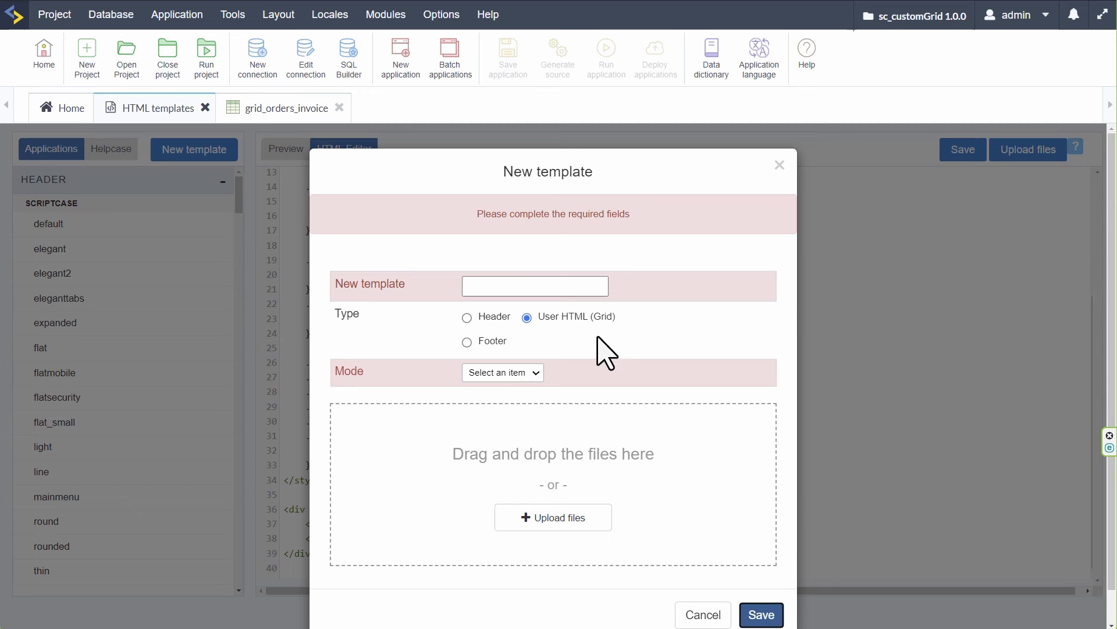
left_click(526, 294)
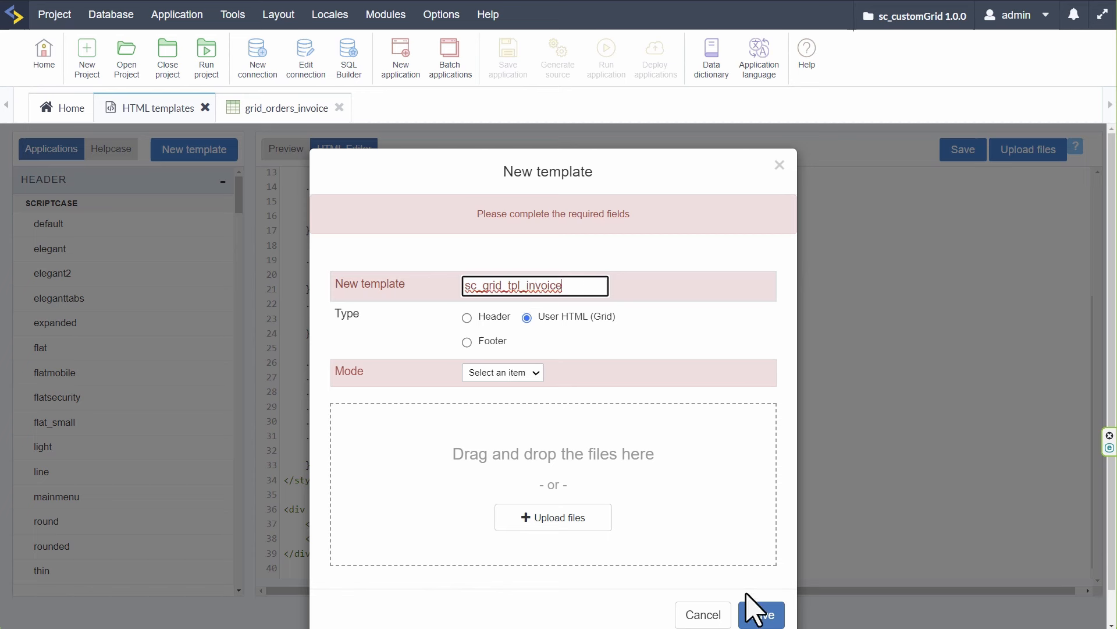
left_click(517, 374)
left_click(611, 362)
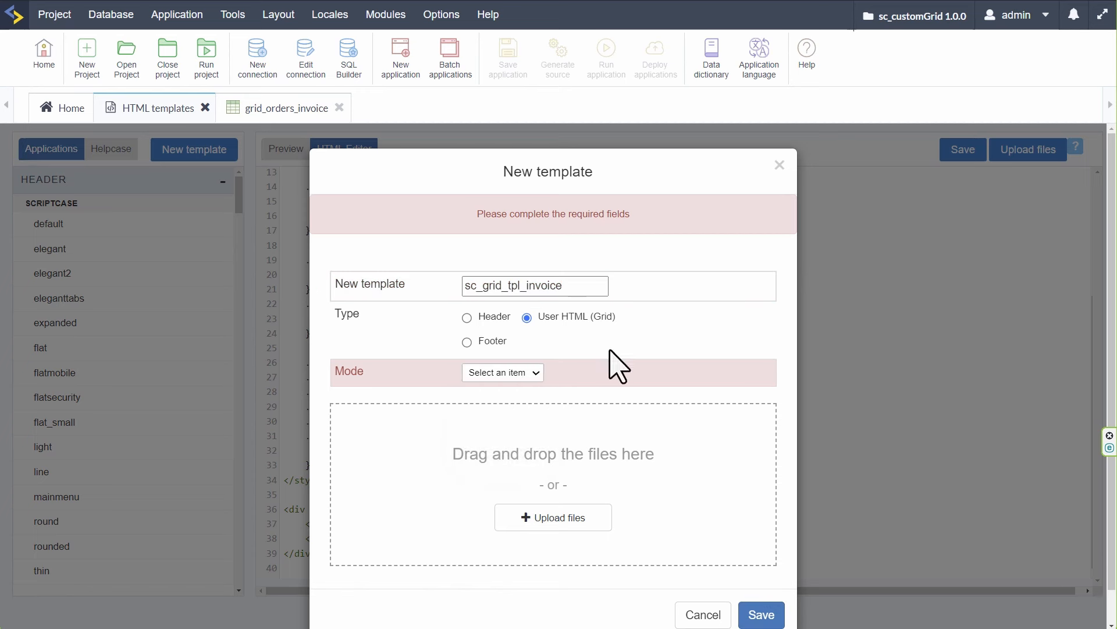
left_click(529, 374)
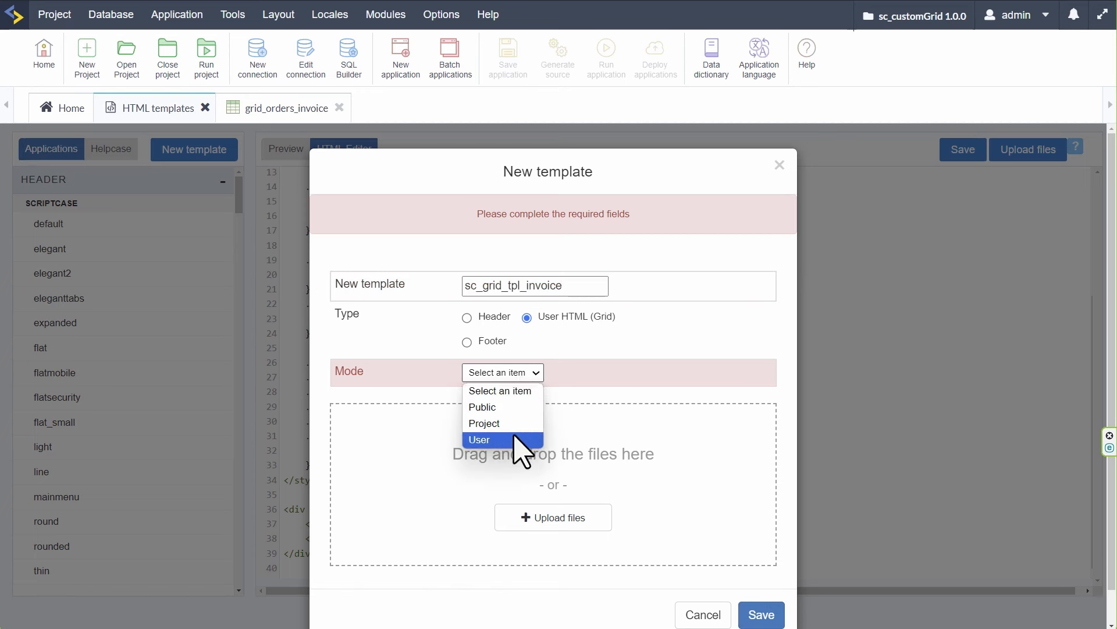
left_click(499, 423)
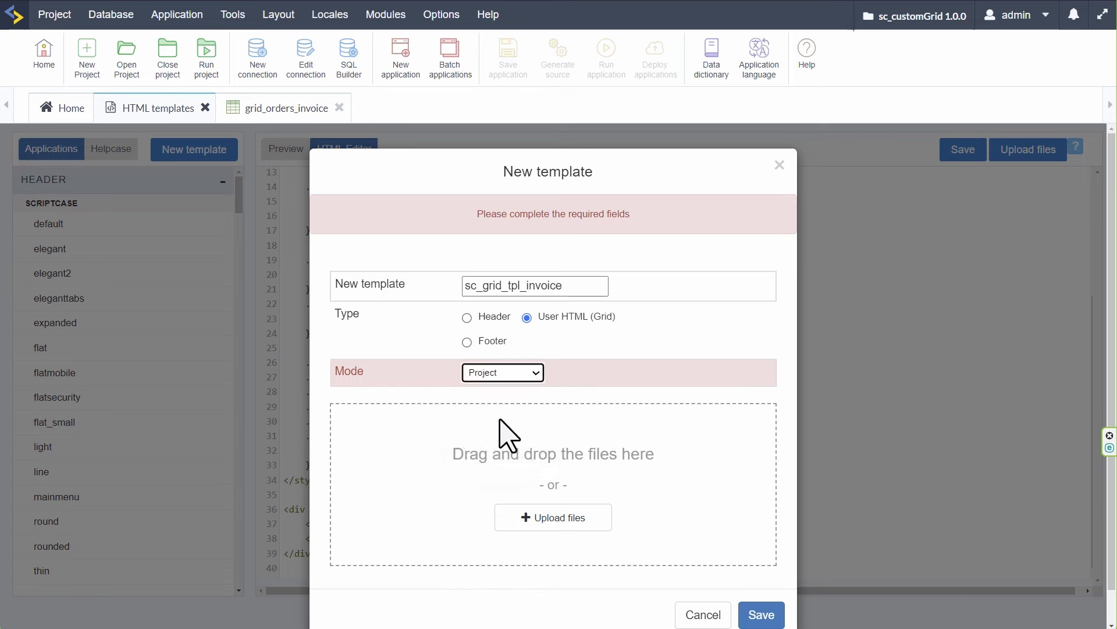
left_click(768, 614)
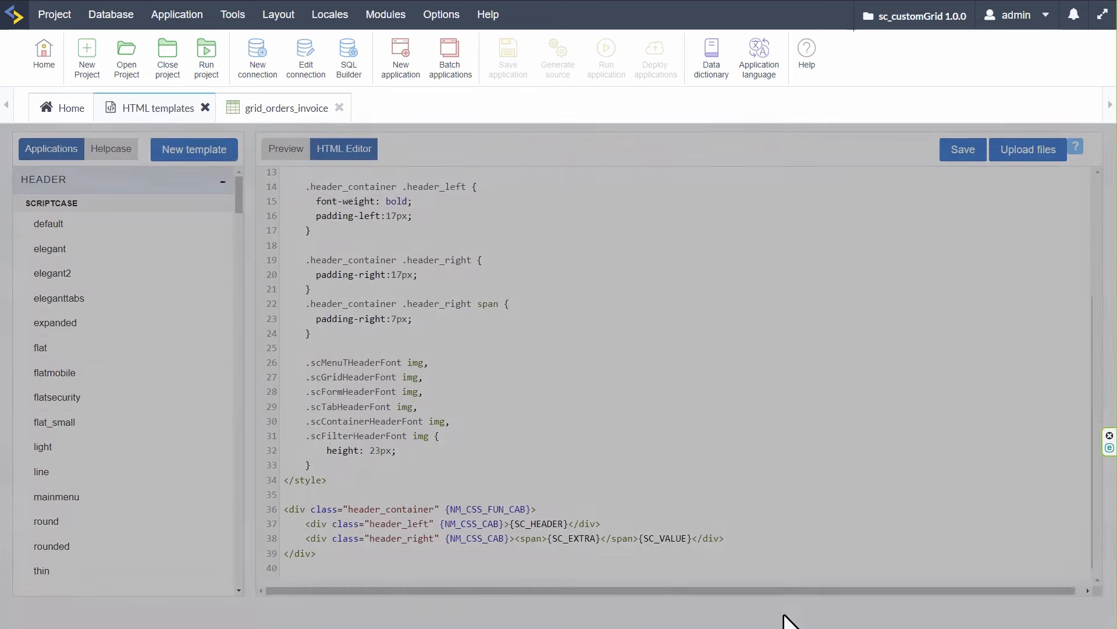
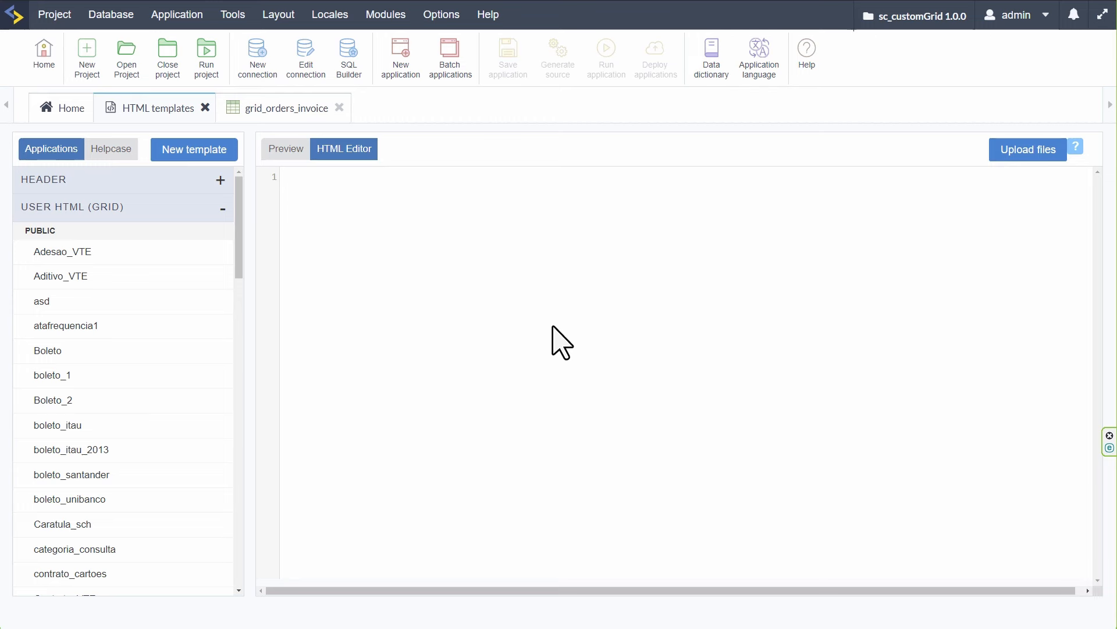
Paste the prepared invoice CSS and HTML code into the sc_grid_tpl_invoice template and review it from start to end
key("ctrl+v")
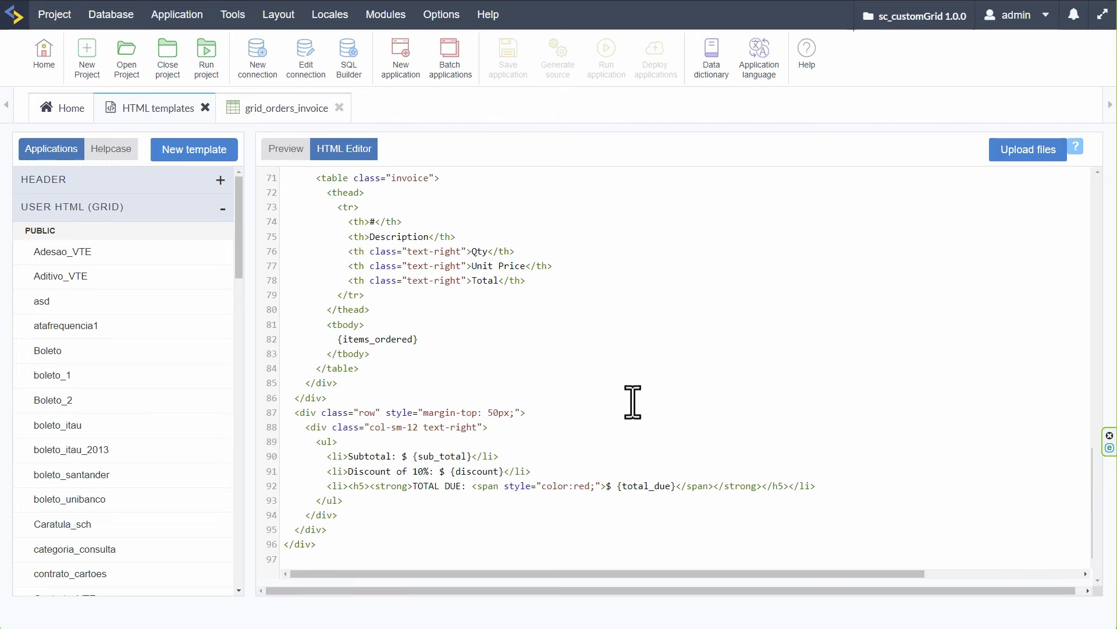
scroll(616, 509, "up", 15)
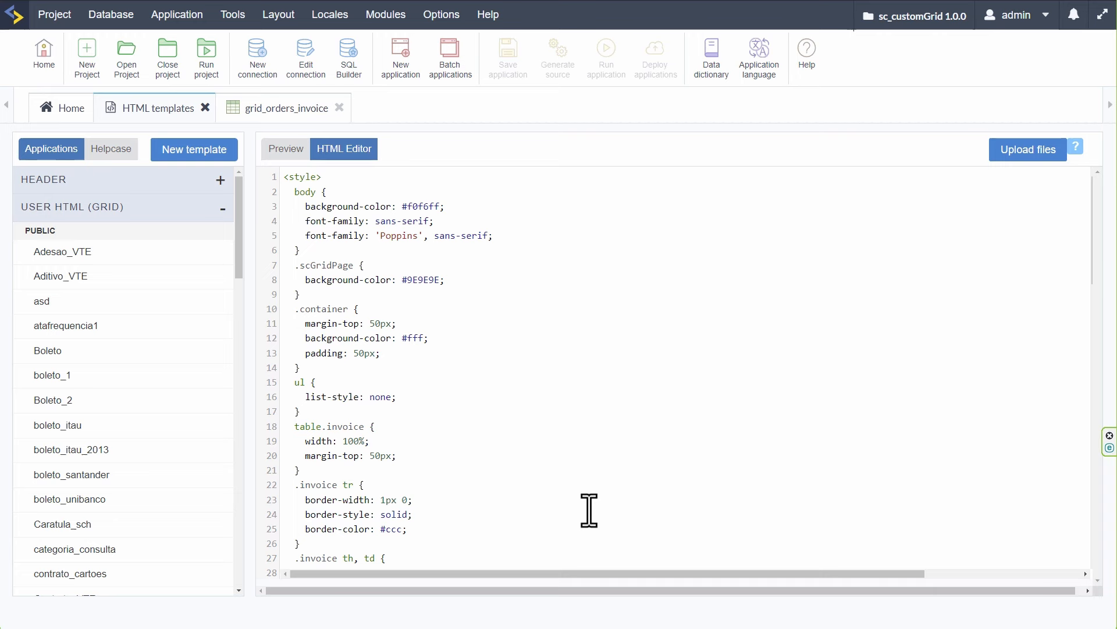
scroll(589, 510, "down", 6)
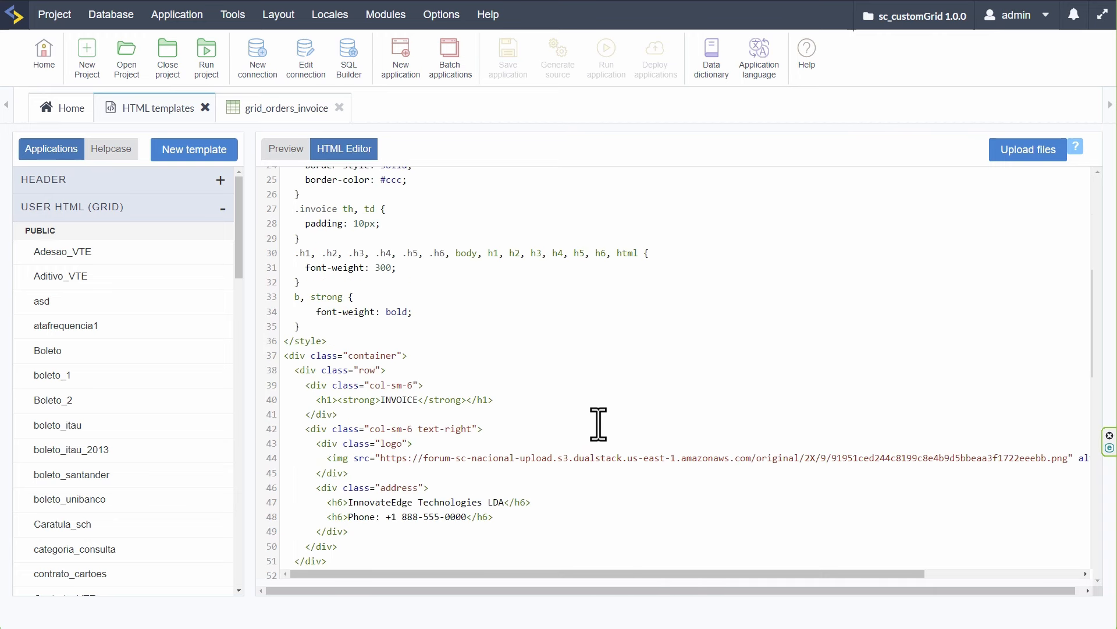
scroll(598, 424, "down", 2)
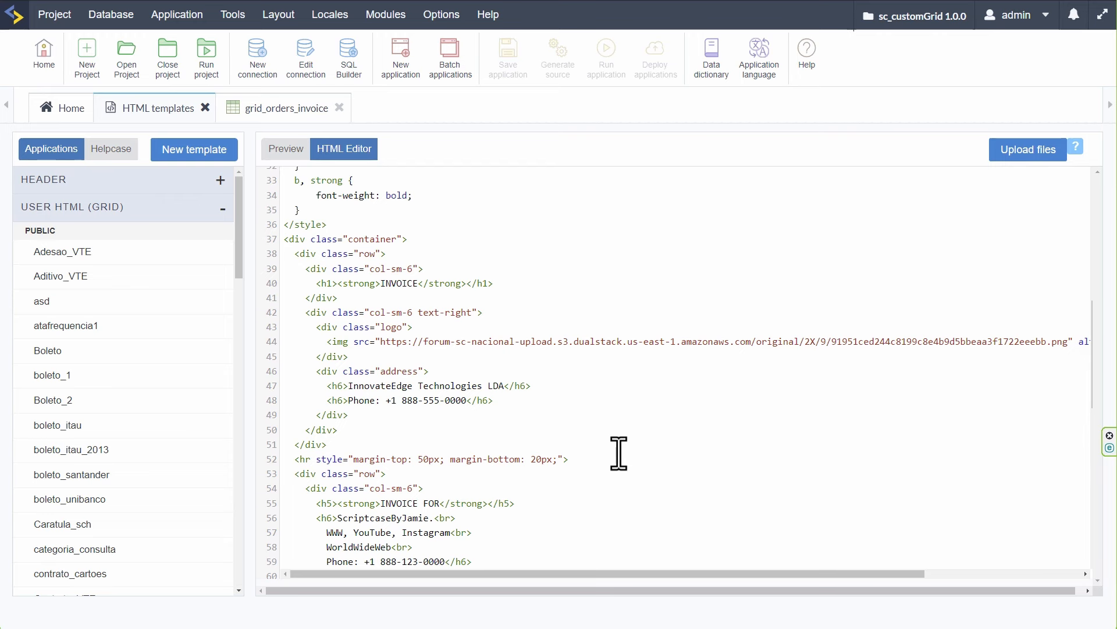
scroll(839, 417, "down", 10)
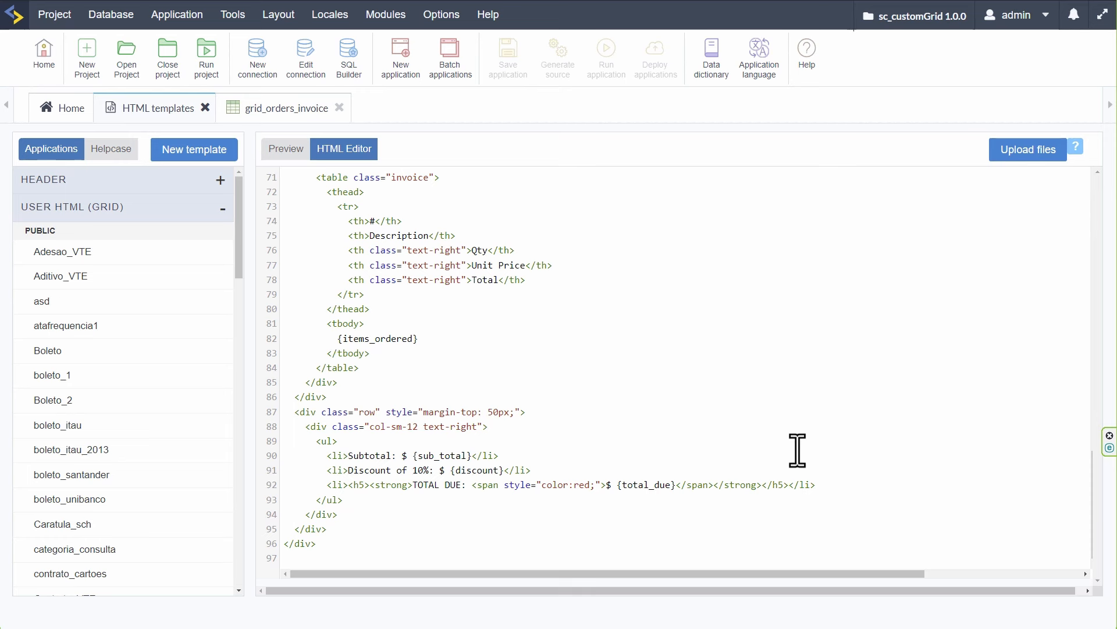
Save the sc_grid_tpl_invoice template's unsaved code by switching to another template and accepting the offer to save
scroll(112, 324, "down", 8)
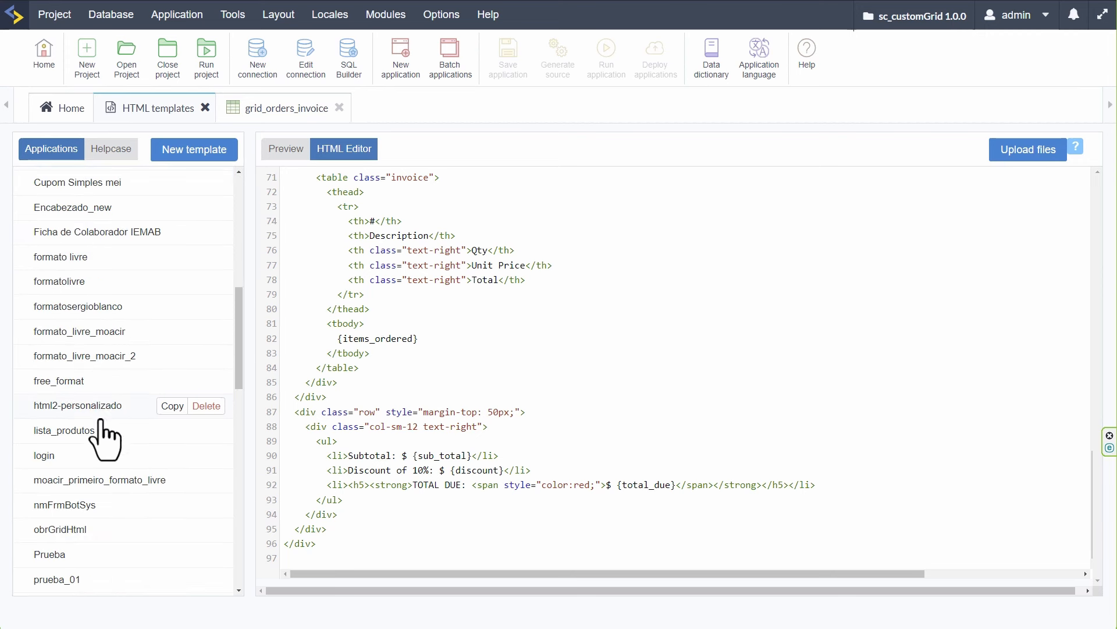
scroll(105, 436, "down", 10)
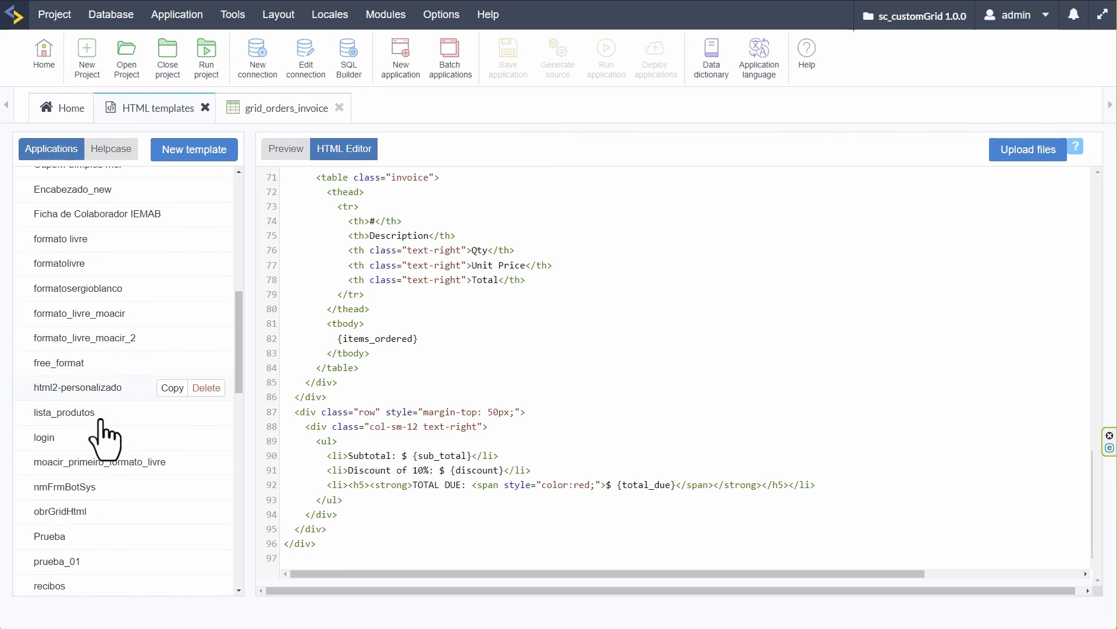
scroll(105, 437, "down", 5)
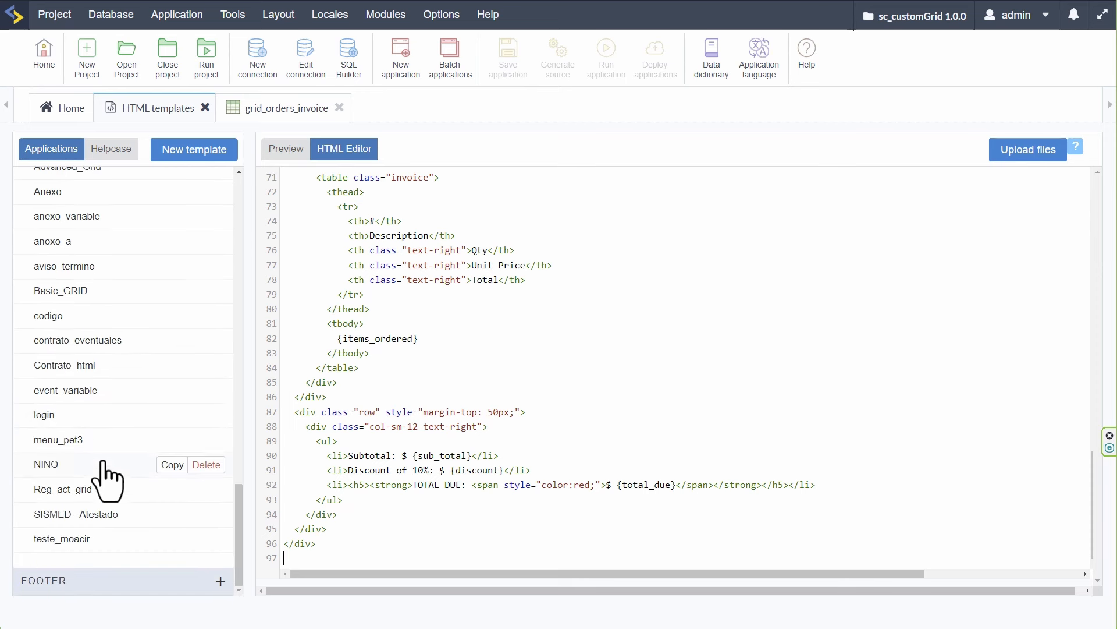
scroll(102, 559, "up", 3)
scroll(99, 552, "up", 10)
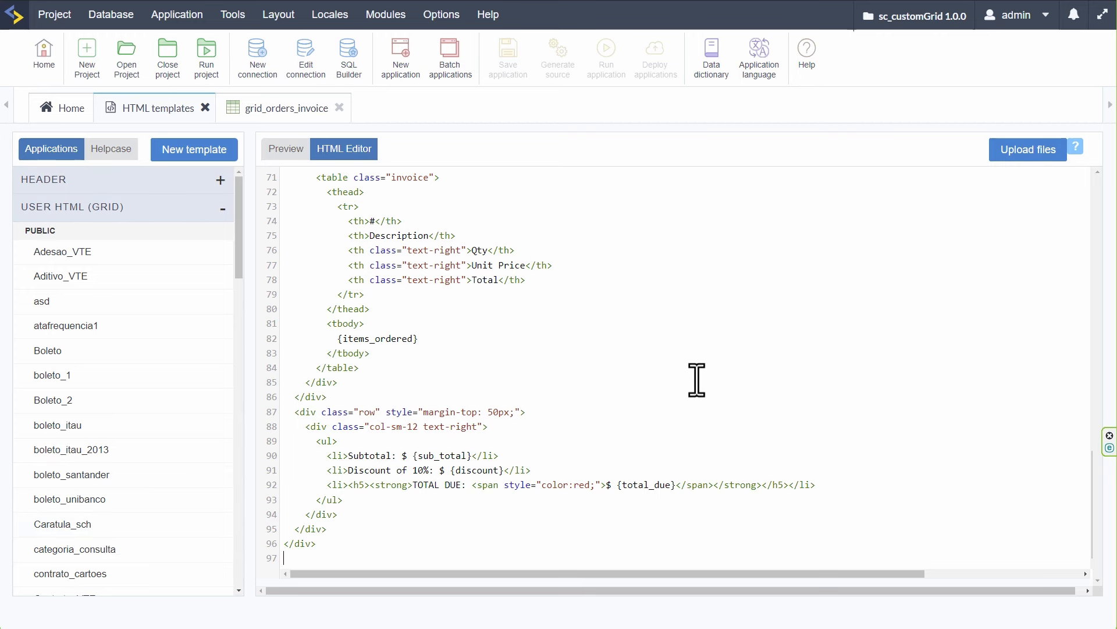
scroll(678, 409, "up", 15)
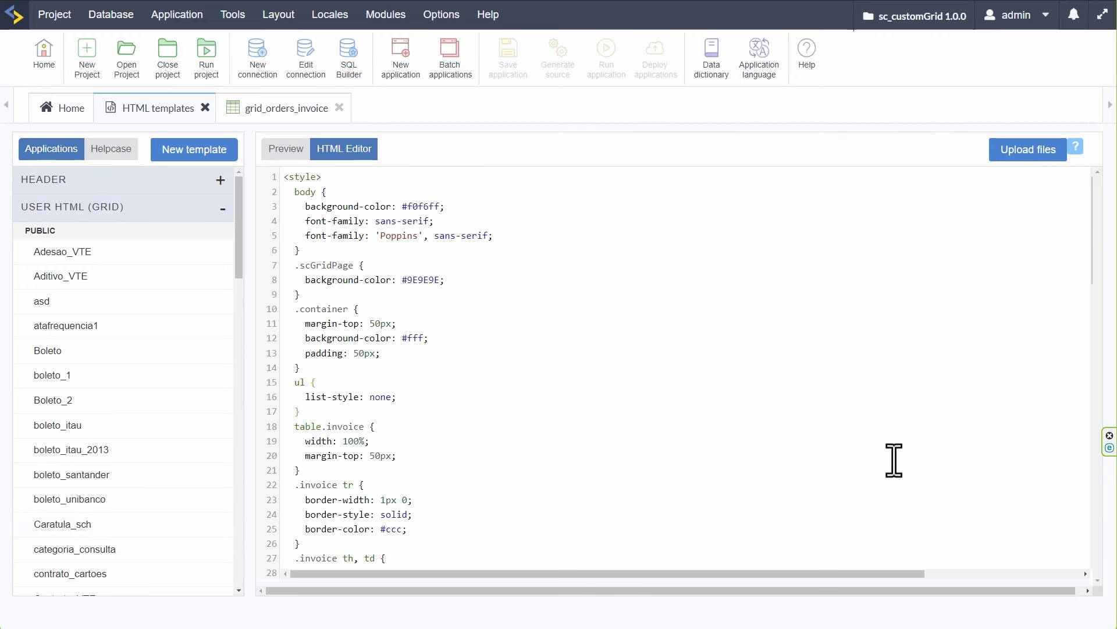
left_click_drag(876, 573, 1036, 573)
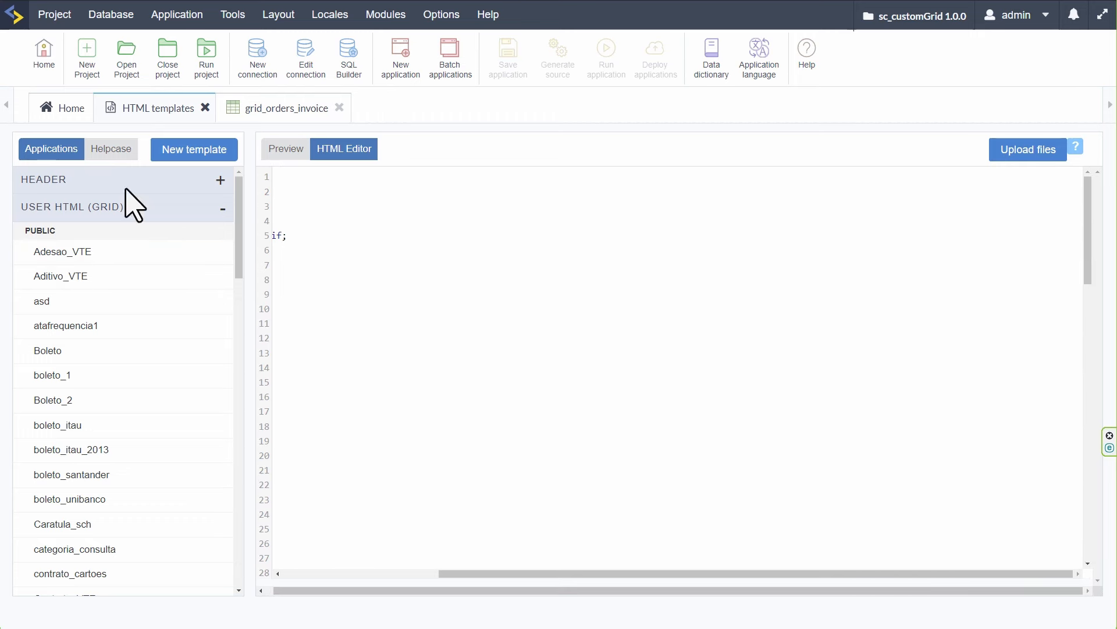
left_click(58, 253)
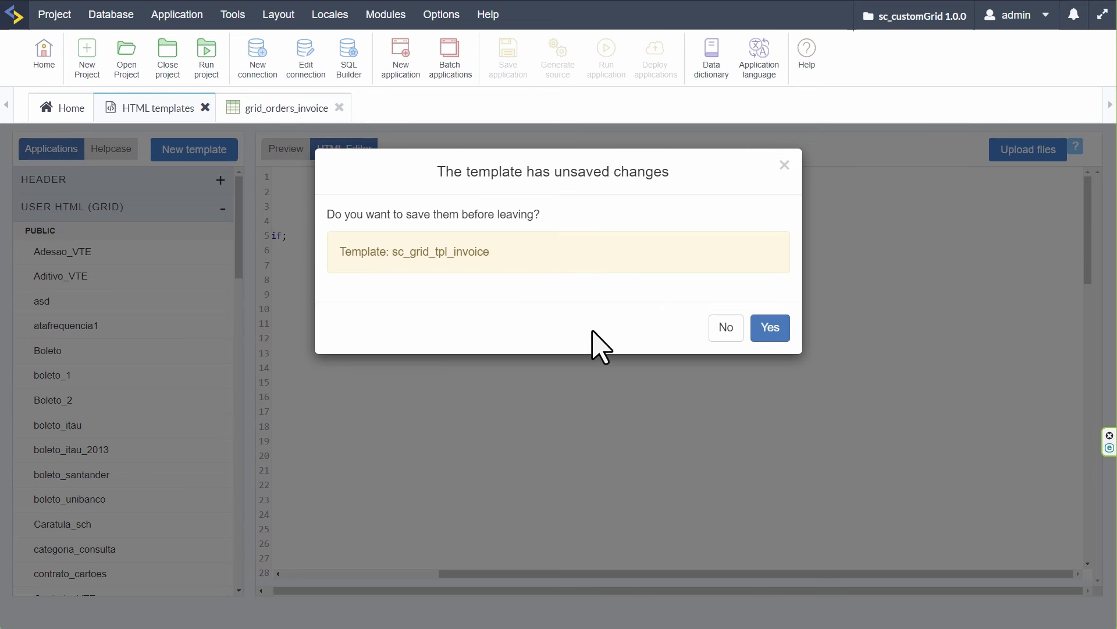
left_click(777, 330)
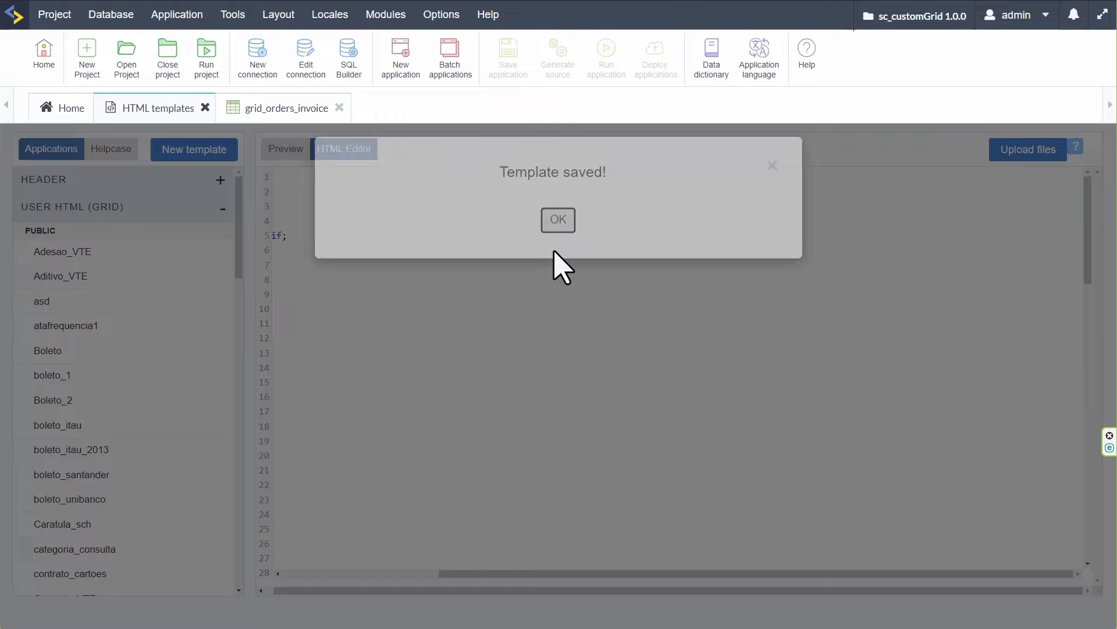
left_click(557, 233)
Reopen sc_grid_tpl_invoice from the project templates, check its saved code, and close the HTML templates
scroll(153, 407, "down", 10)
scroll(140, 443, "down", 10)
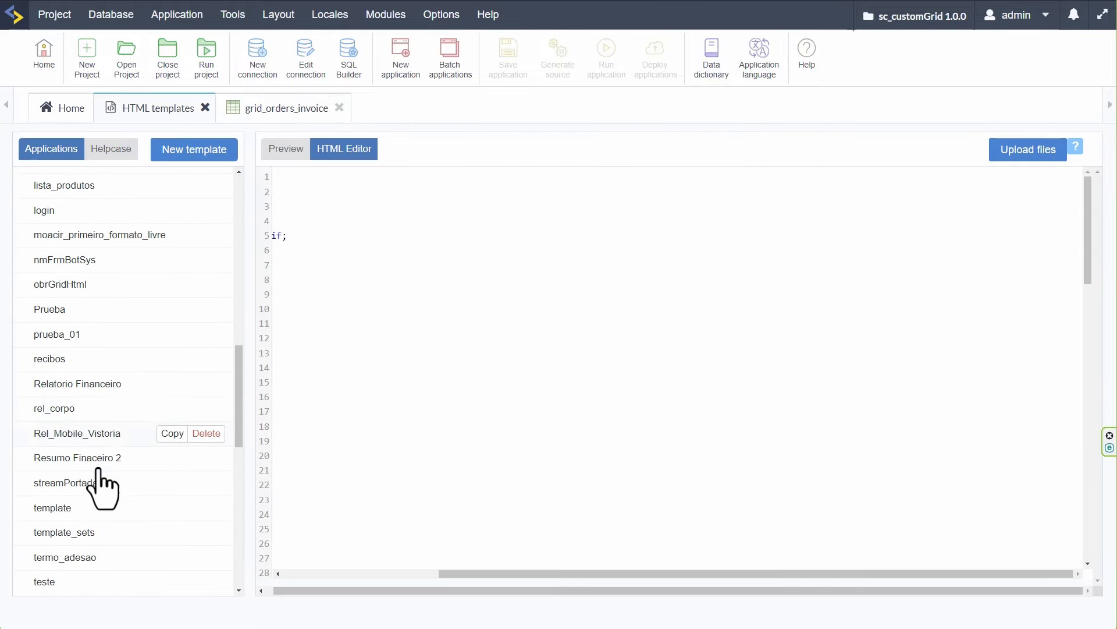
left_click(125, 487)
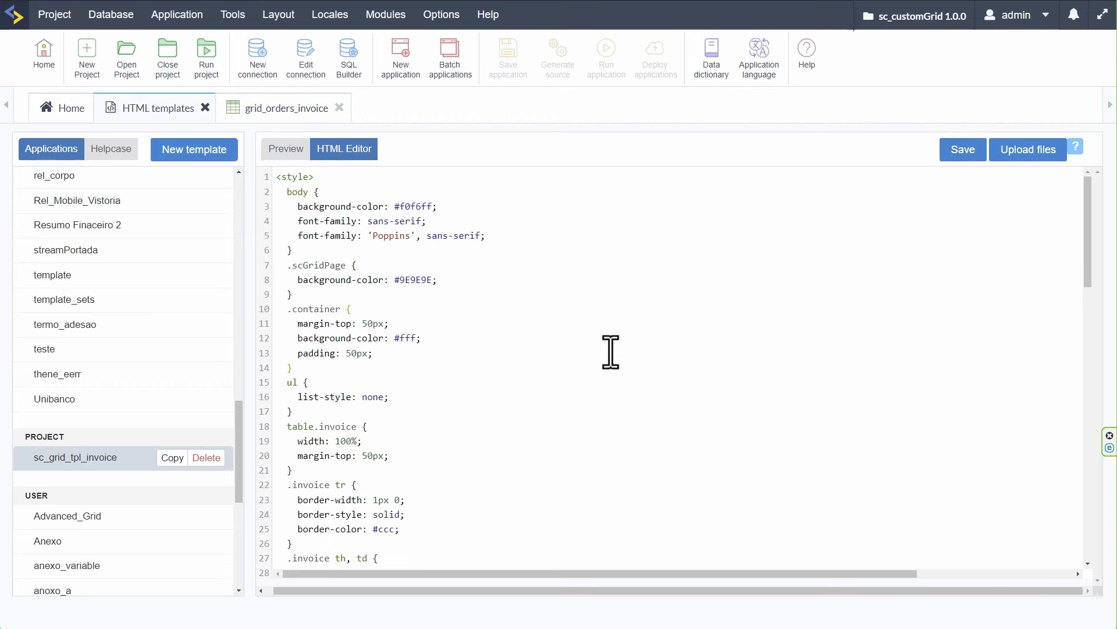
scroll(609, 350, "down", 15)
scroll(601, 369, "down", 5)
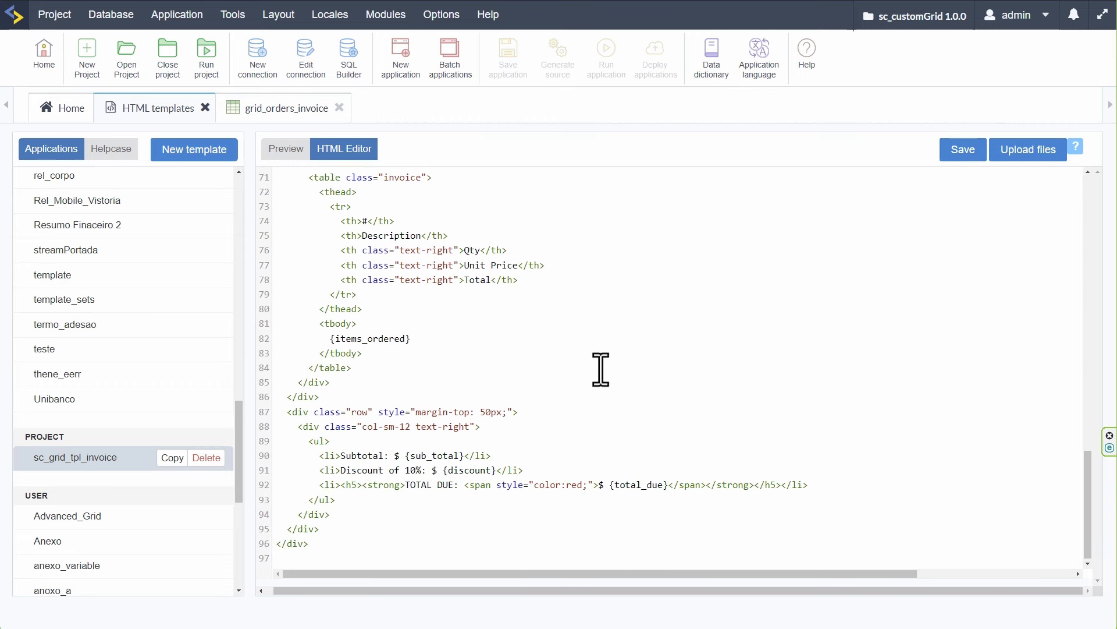
scroll(601, 369, "up", 19)
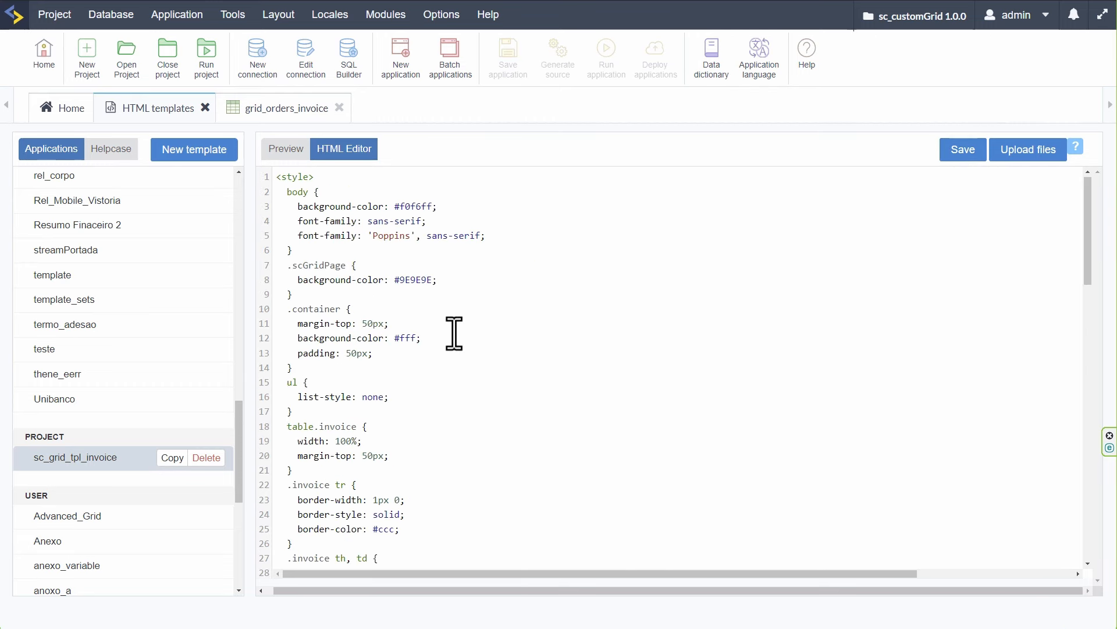
left_click(205, 107)
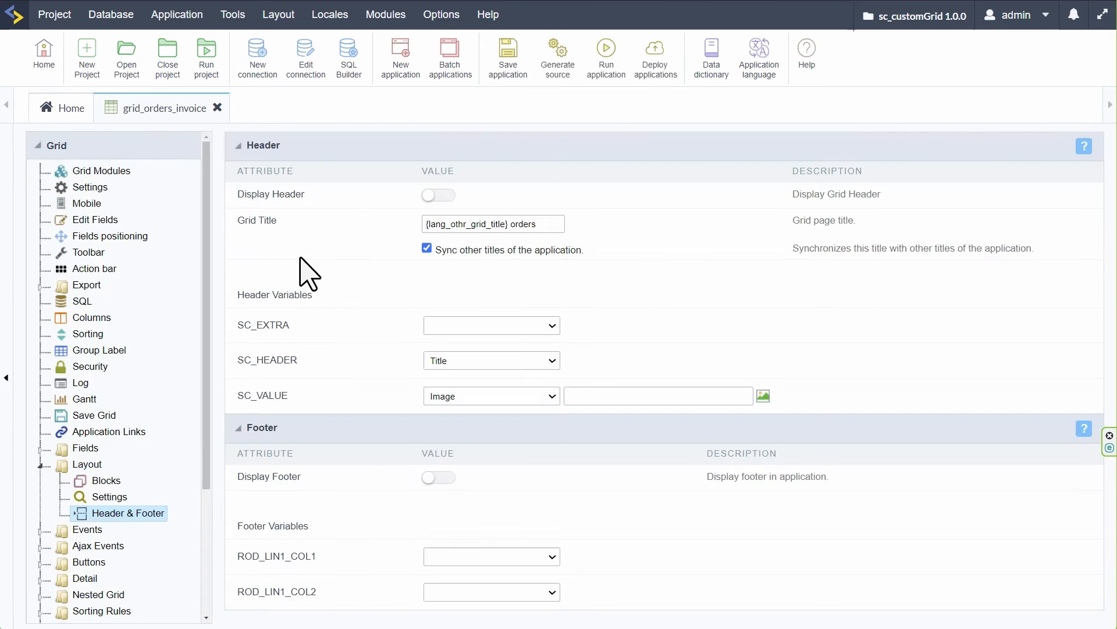
Set the grid orientation of grid_orders_invoice to User defined and check its template variables in the fields positioning
left_click(108, 496)
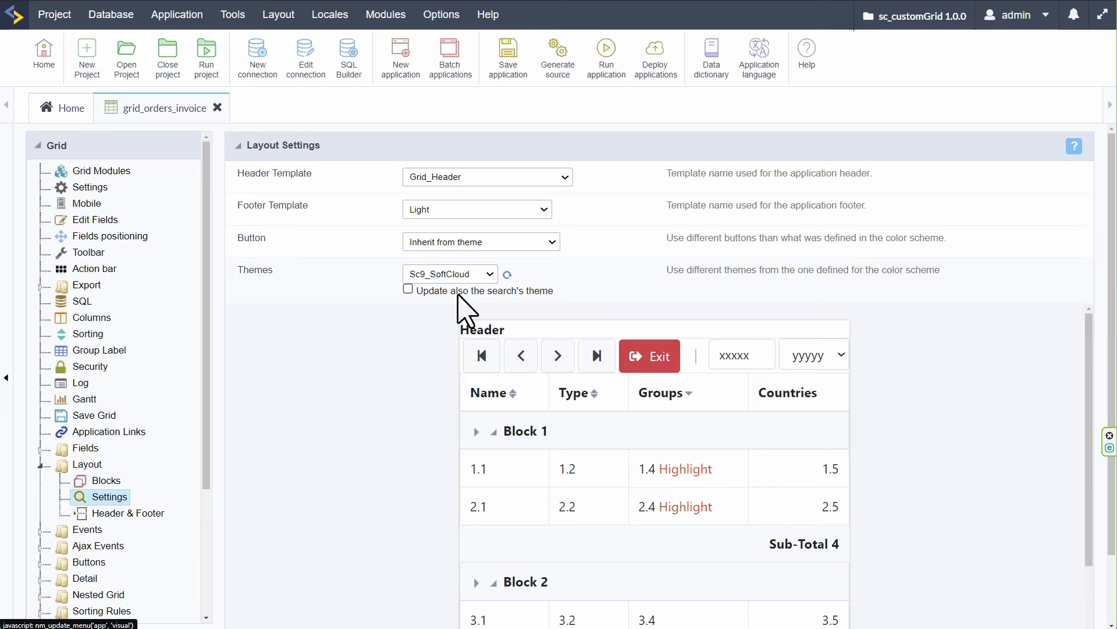
left_click(108, 171)
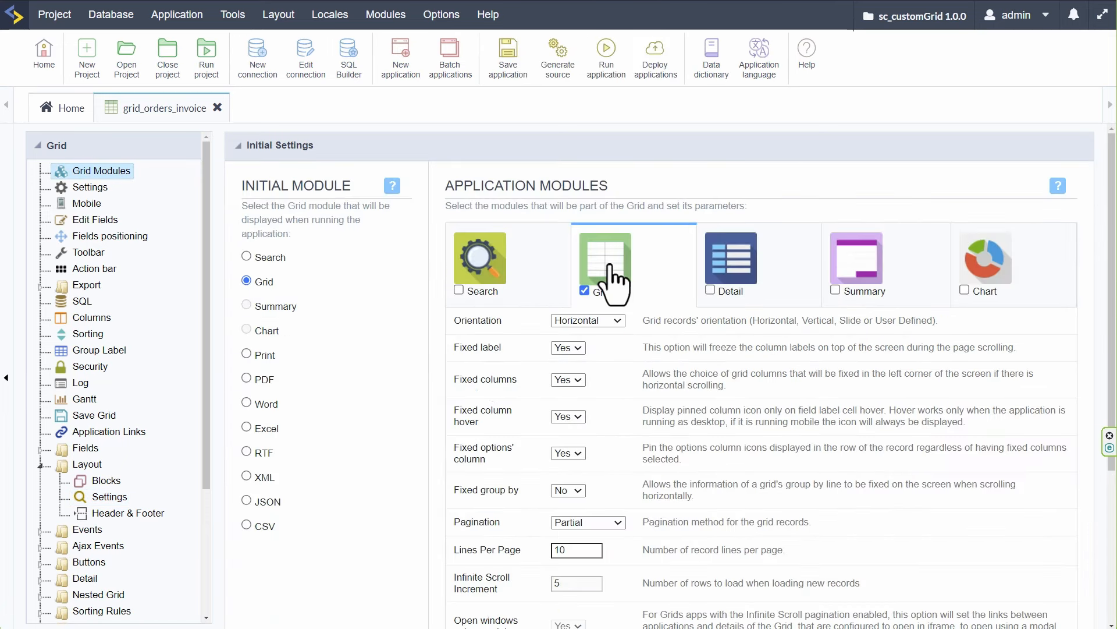
left_click(618, 321)
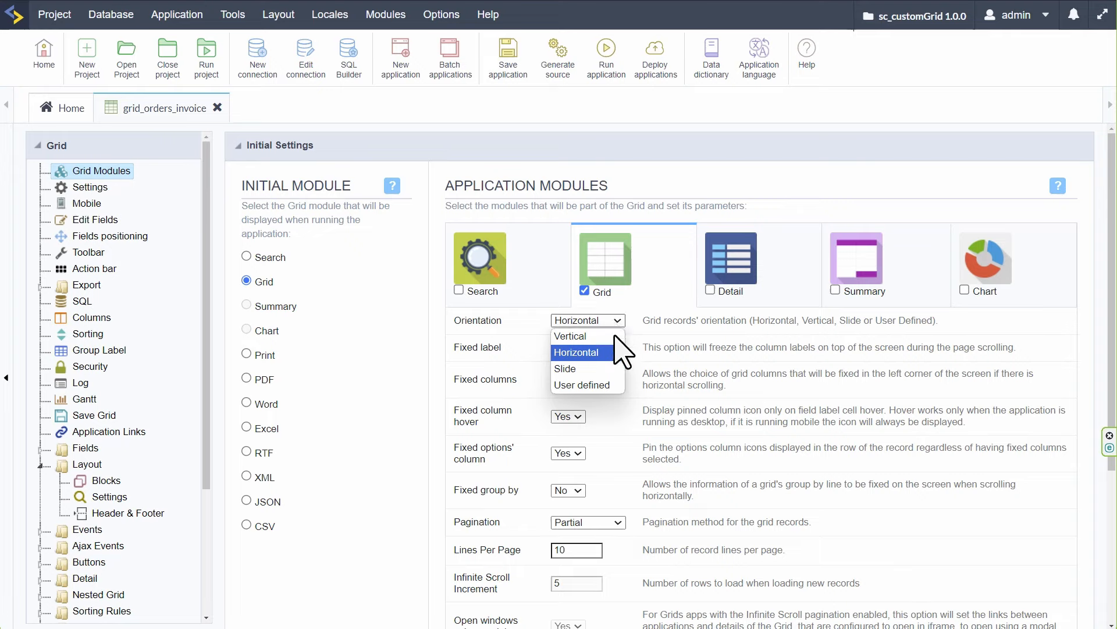
left_click(612, 386)
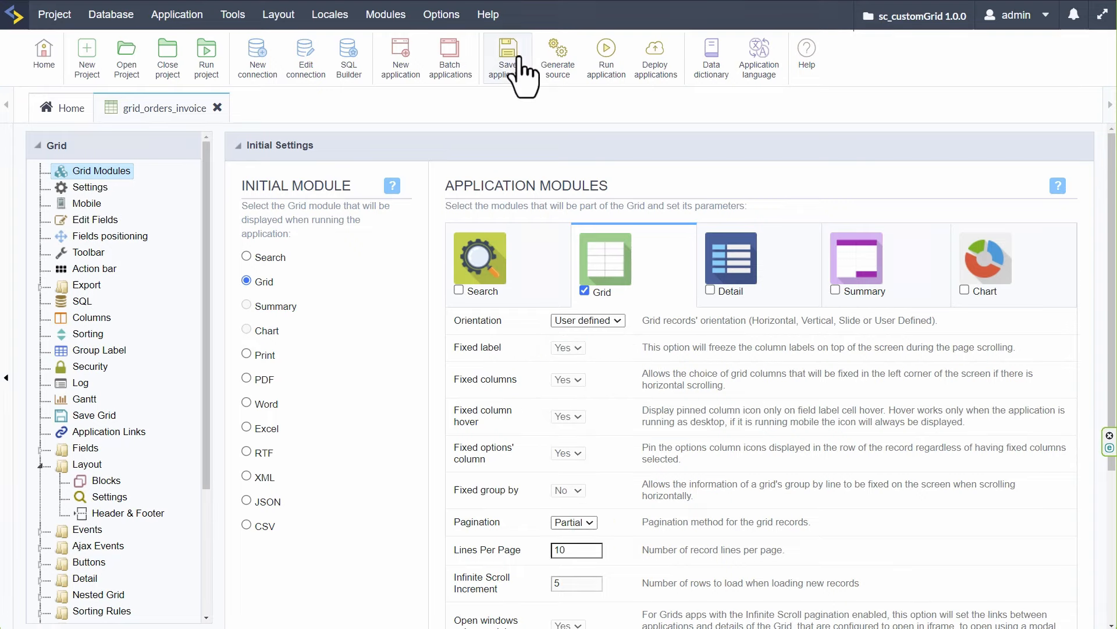
left_click(98, 239)
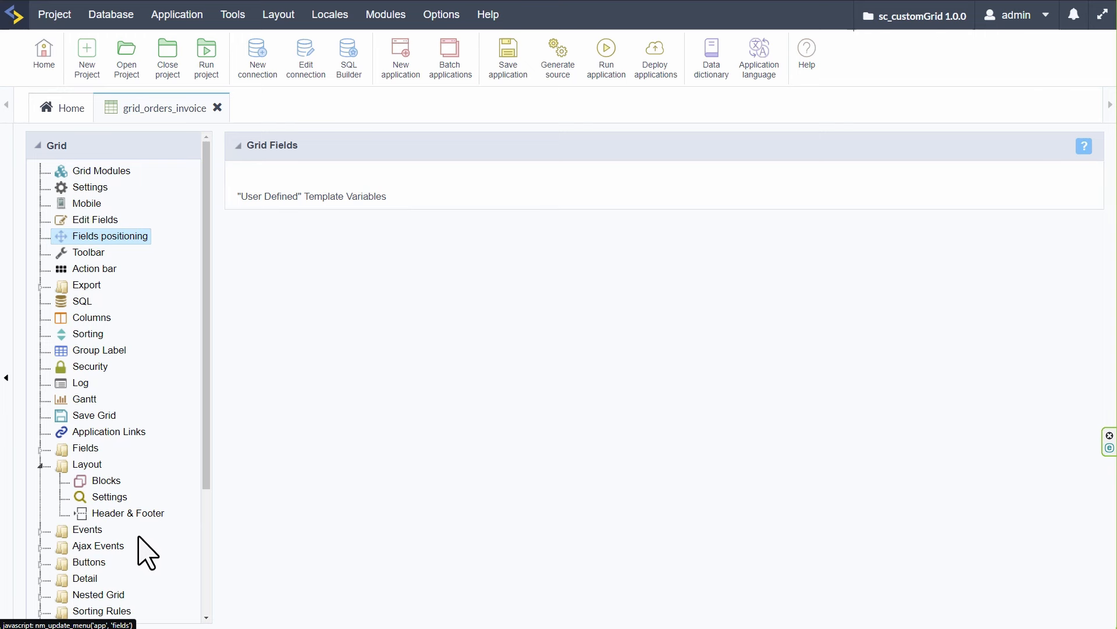
Set the body template of grid_orders_invoice to Sc_Grid_Tpl_Invoice, look over the invoice preview, and save the application
left_click(105, 497)
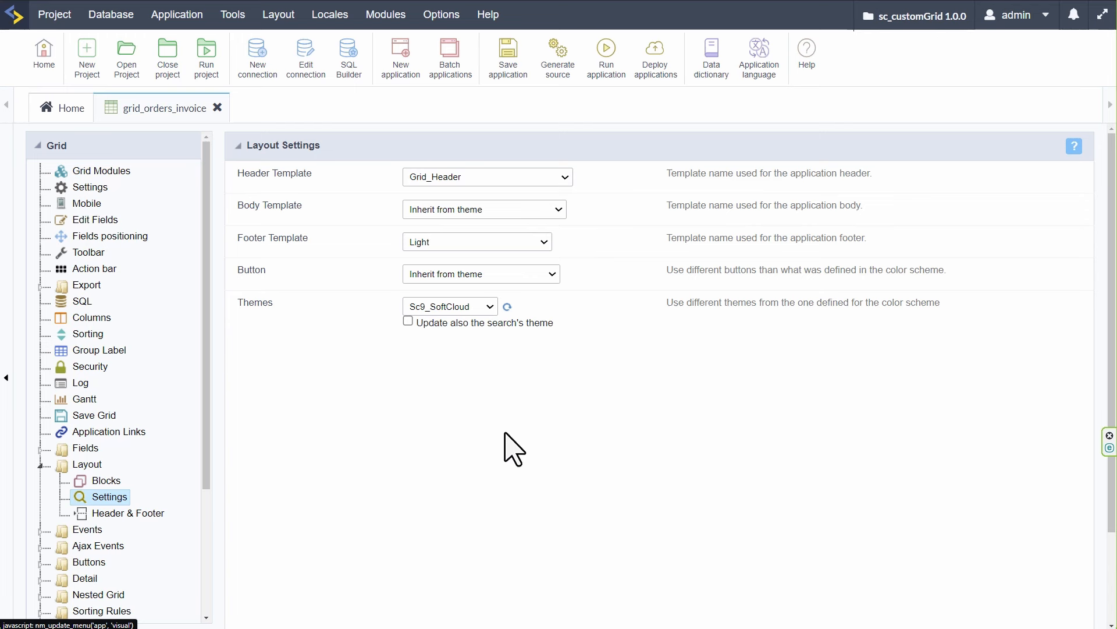
left_click_drag(237, 207, 304, 207)
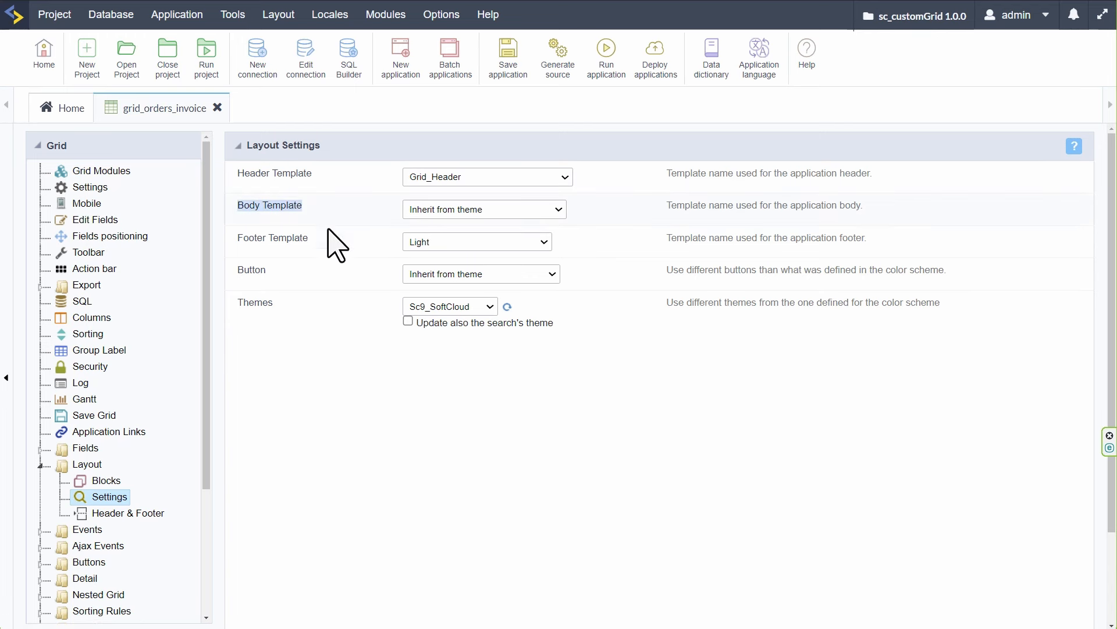
left_click(480, 209)
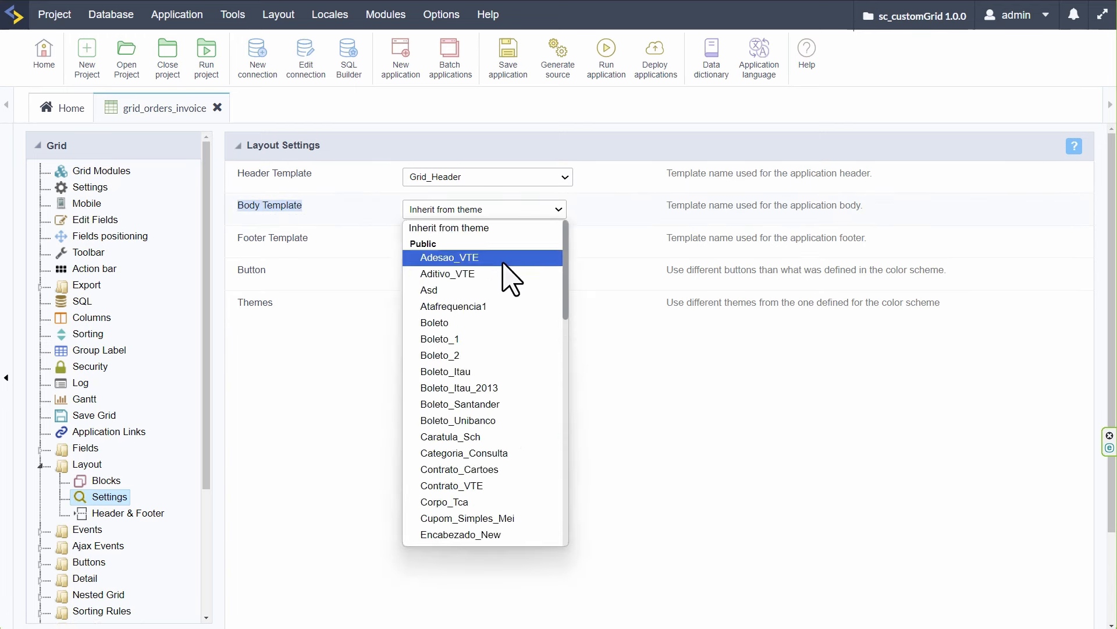
scroll(512, 326, "down", 10)
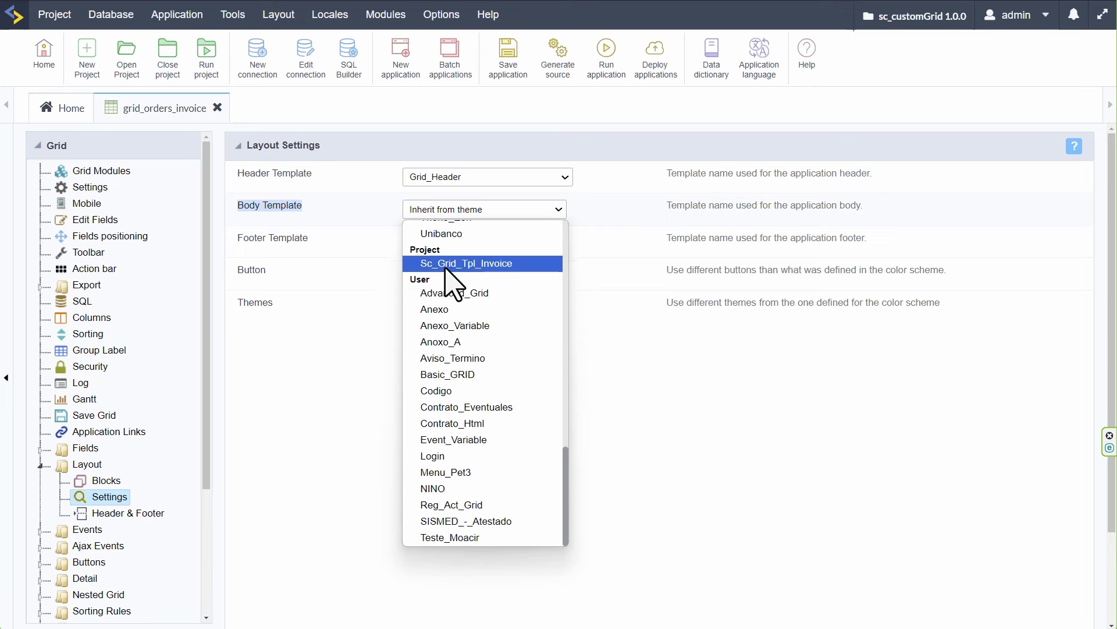
left_click(445, 266)
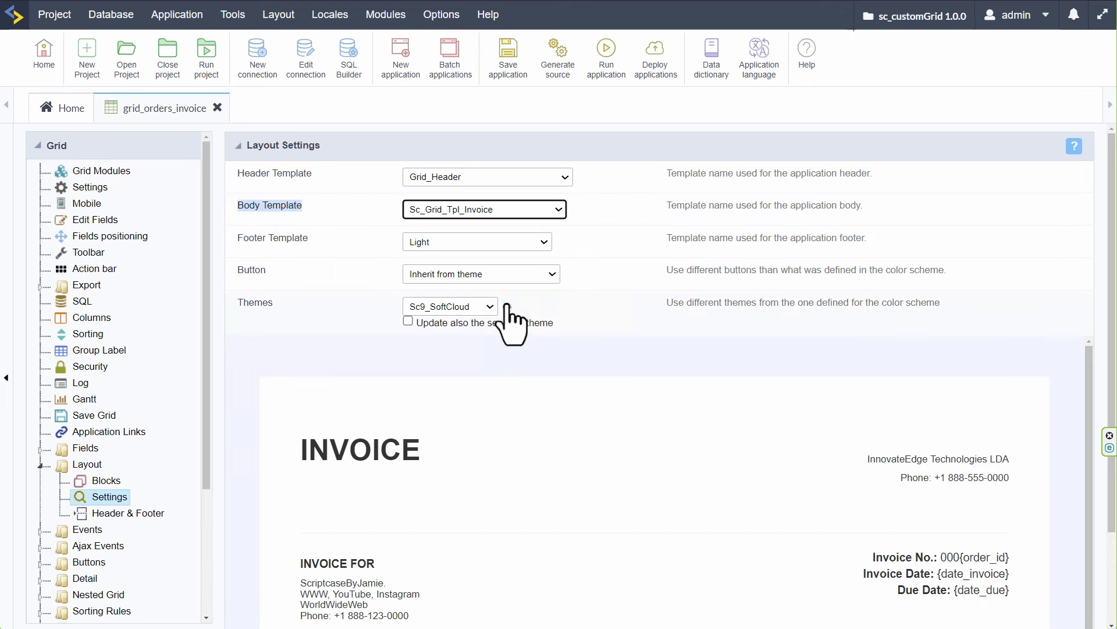
scroll(625, 483, "down", 2)
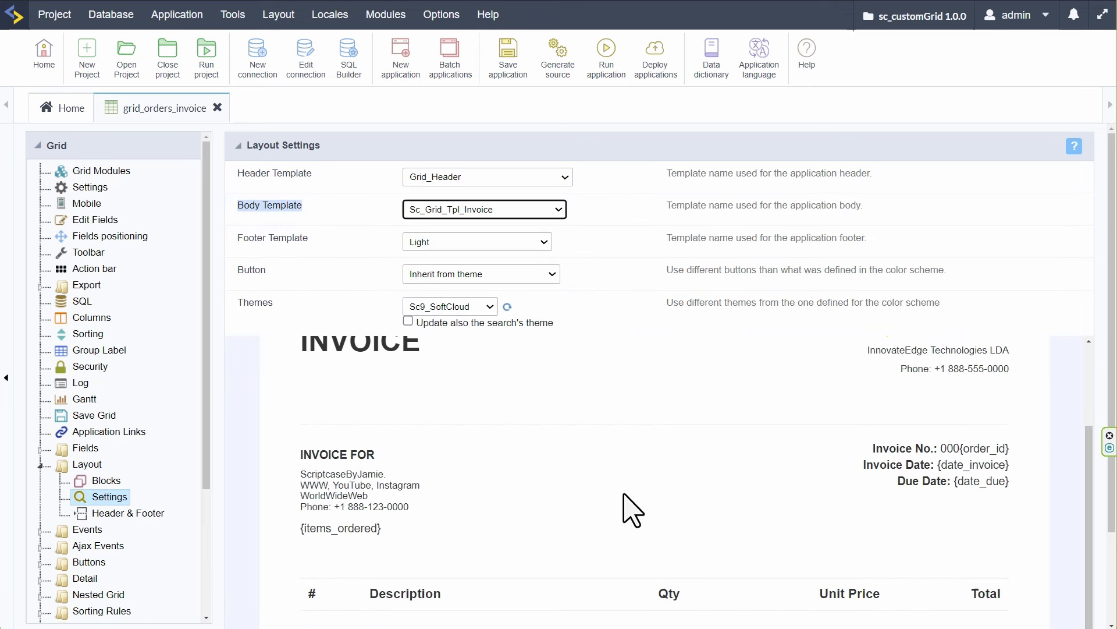
scroll(633, 511, "up", 2)
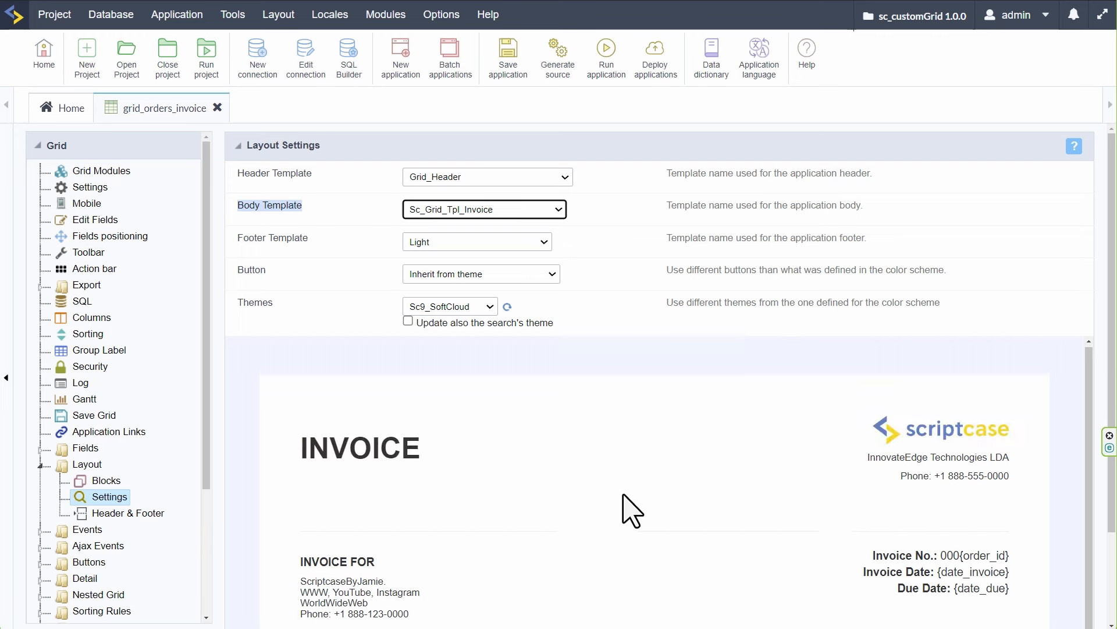
scroll(632, 511, "down", 2)
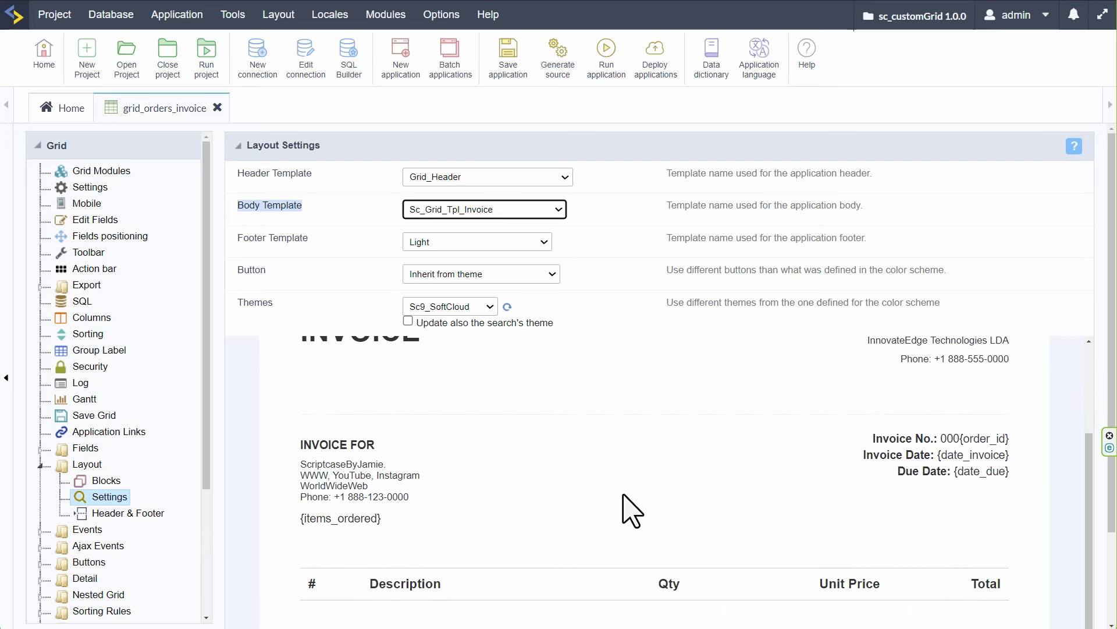
scroll(622, 495, "up", 2)
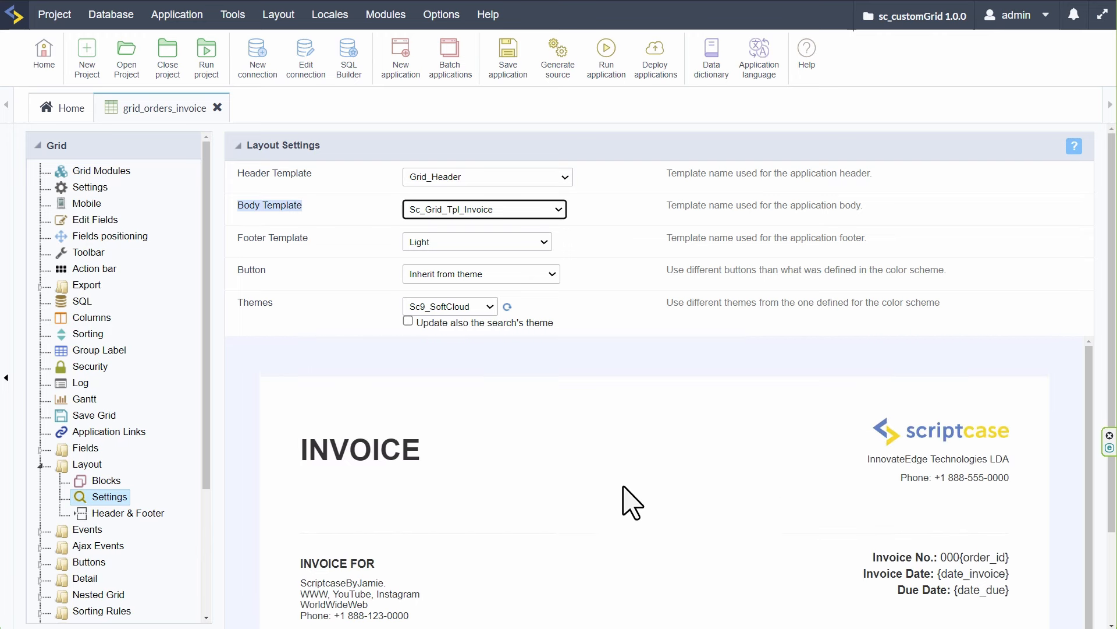
left_click(509, 58)
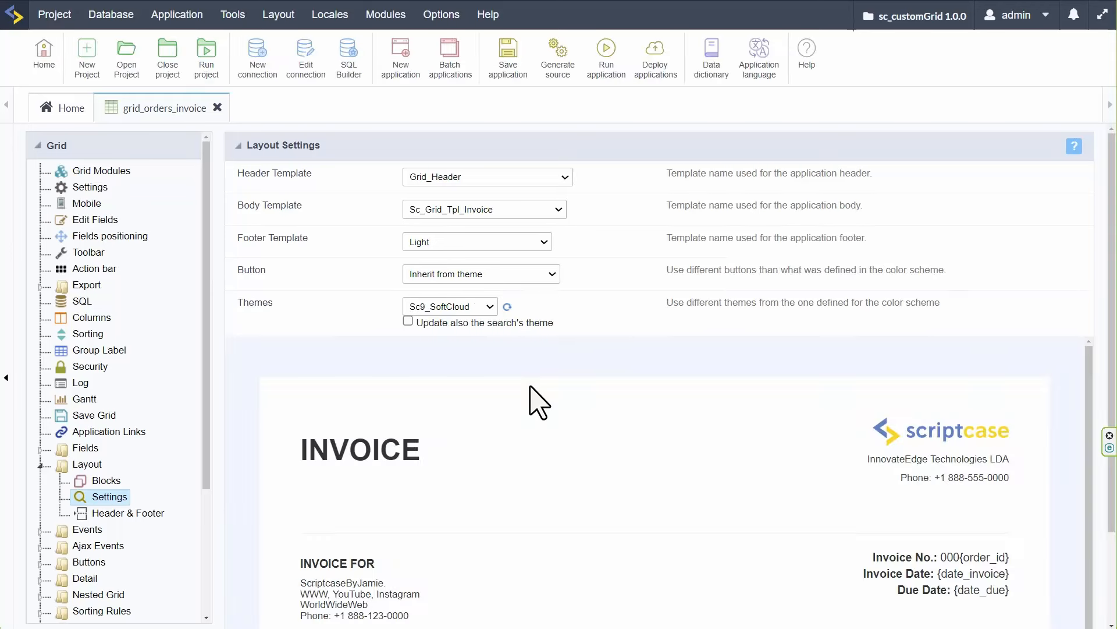
Map the date_due template variable of grid_orders_invoice to the due_date field in the fields positioning
left_click(107, 237)
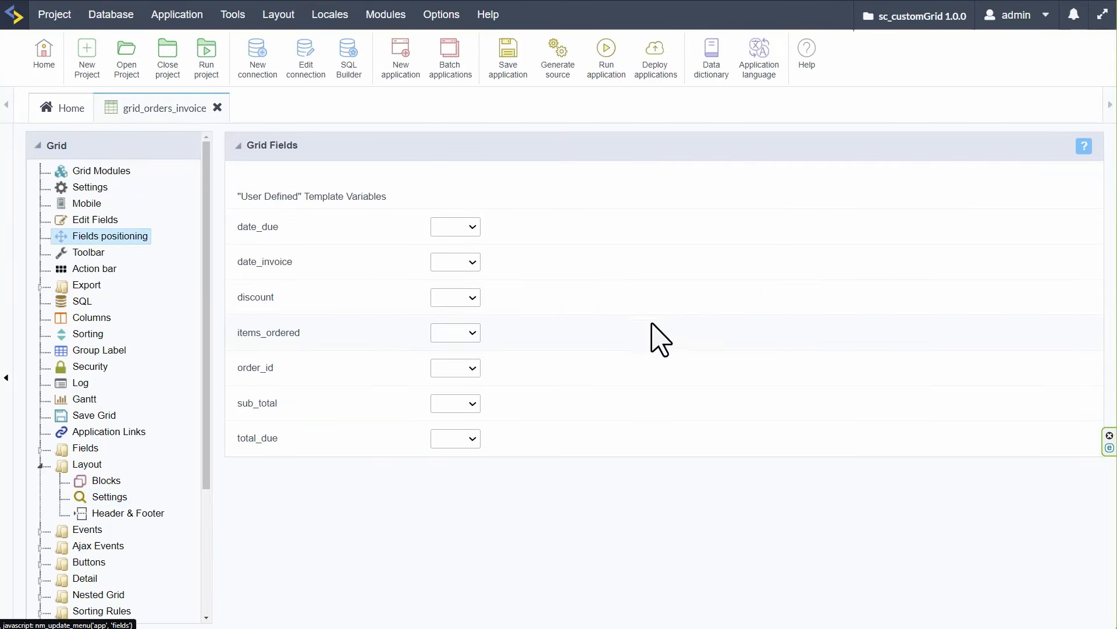
left_click(464, 228)
left_click(456, 258)
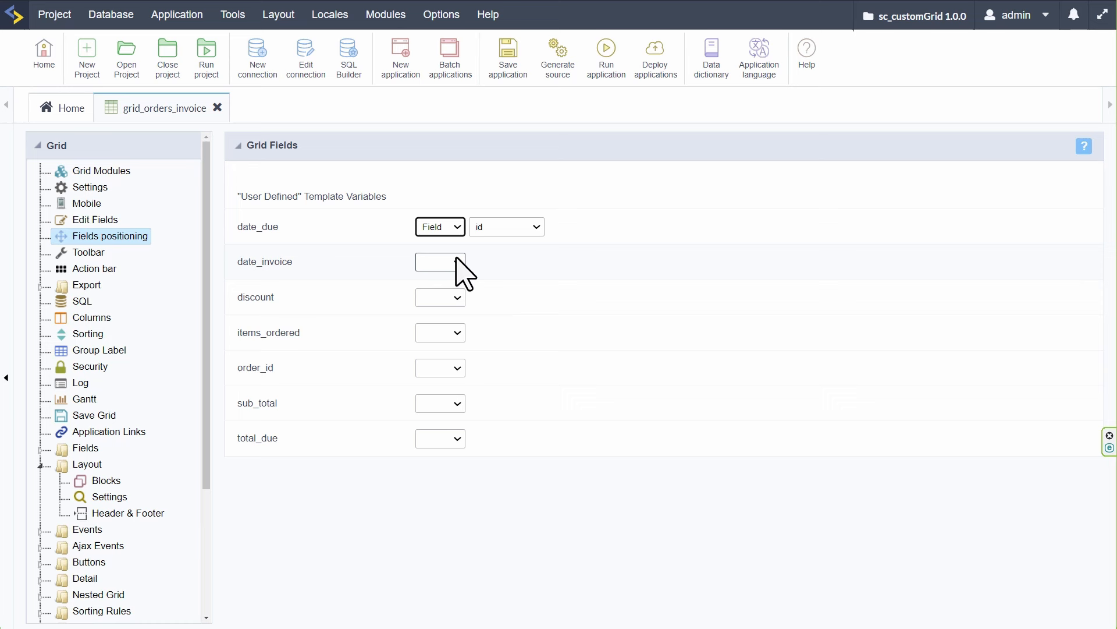
left_click(515, 229)
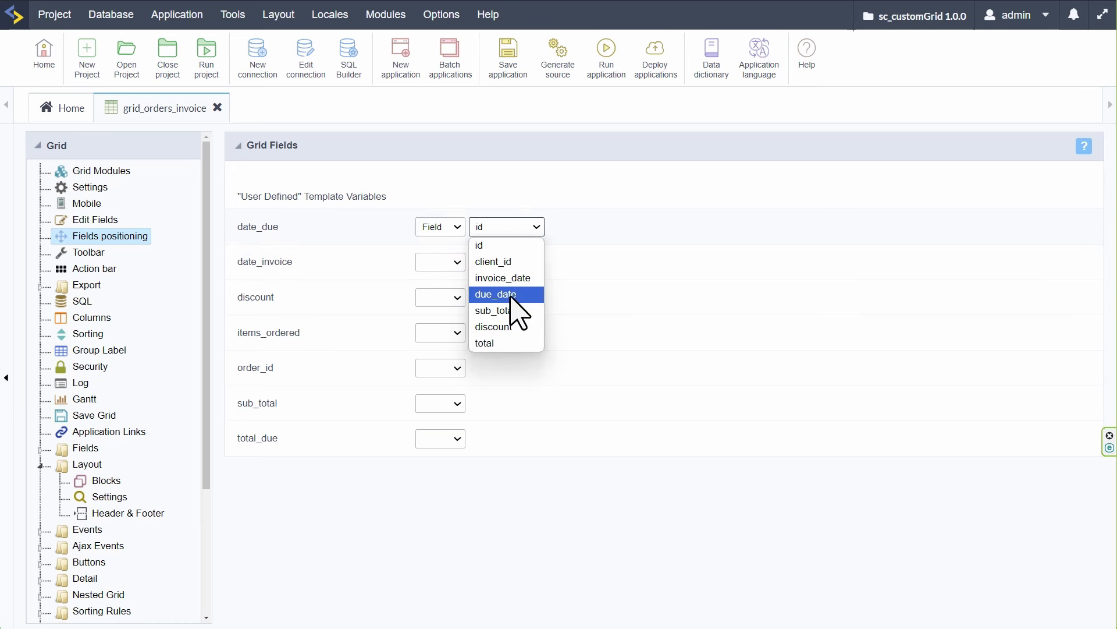
left_click(513, 295)
Map the date_invoice template variable to the invoice_date field
left_click(456, 262)
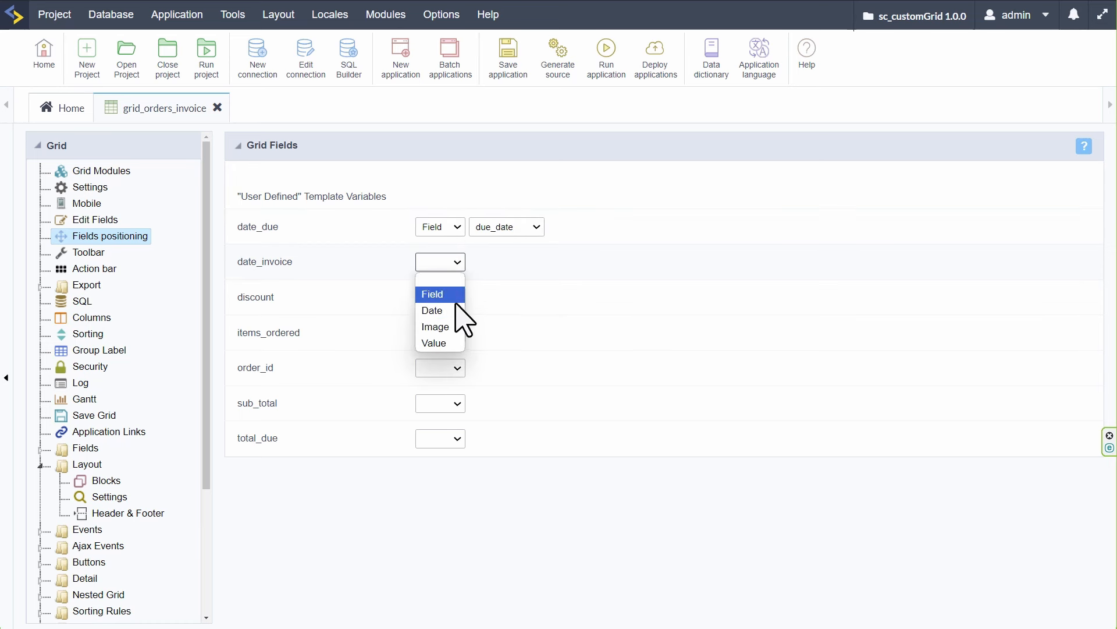
left_click(459, 310)
left_click(448, 262)
left_click(457, 280)
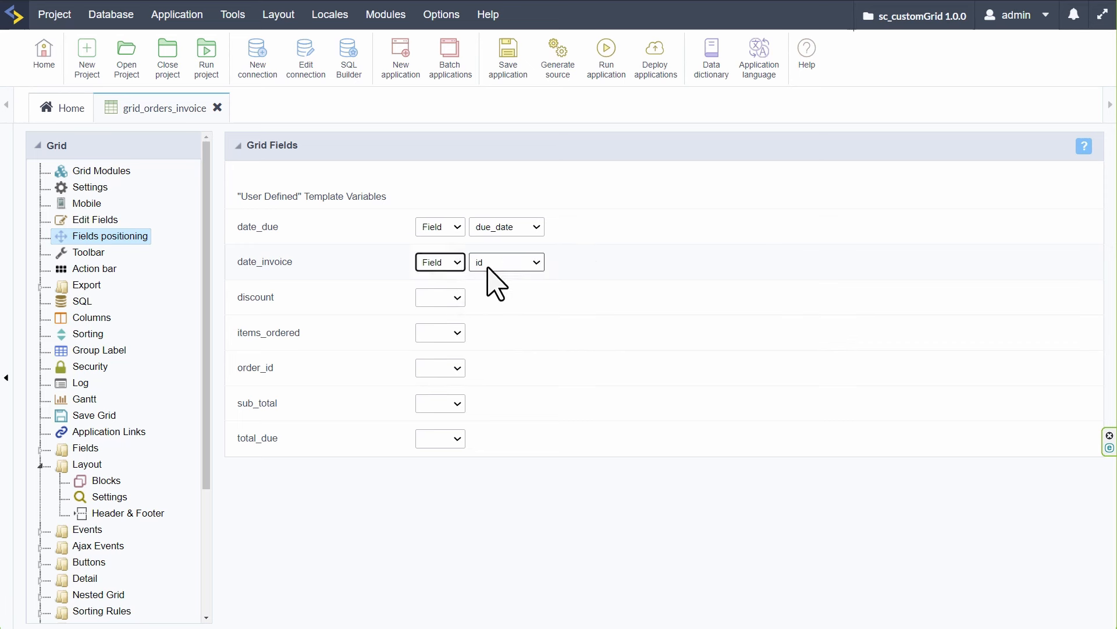
left_click(506, 262)
left_click(504, 313)
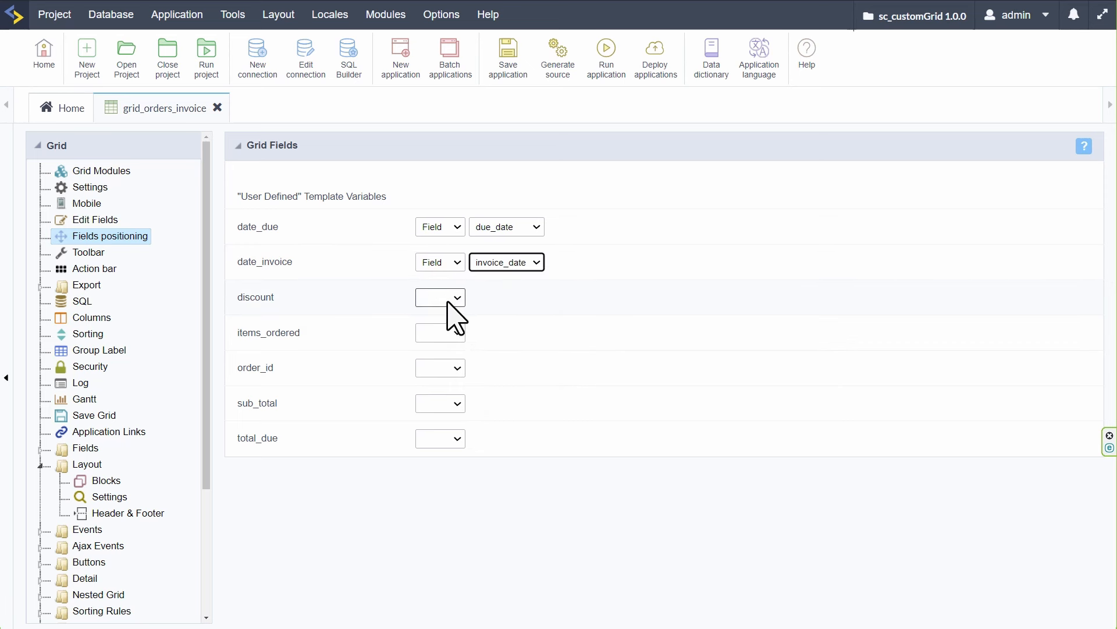
Map the discount template variable to the discount field and the order_id variable to the id field
left_click(449, 300)
left_click(450, 336)
left_click(504, 298)
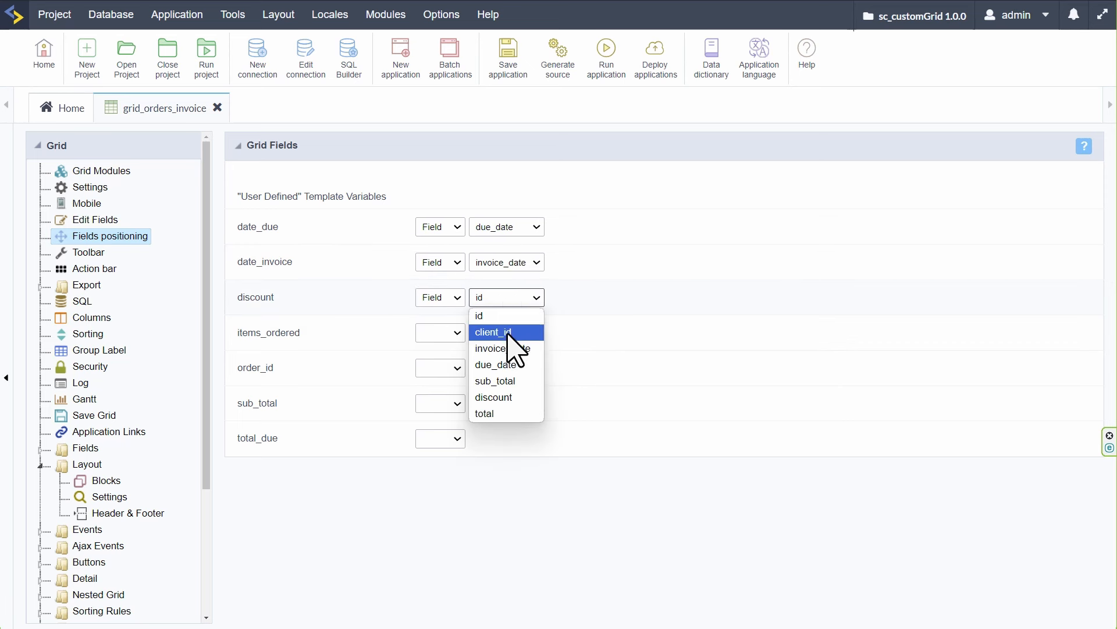
left_click(522, 397)
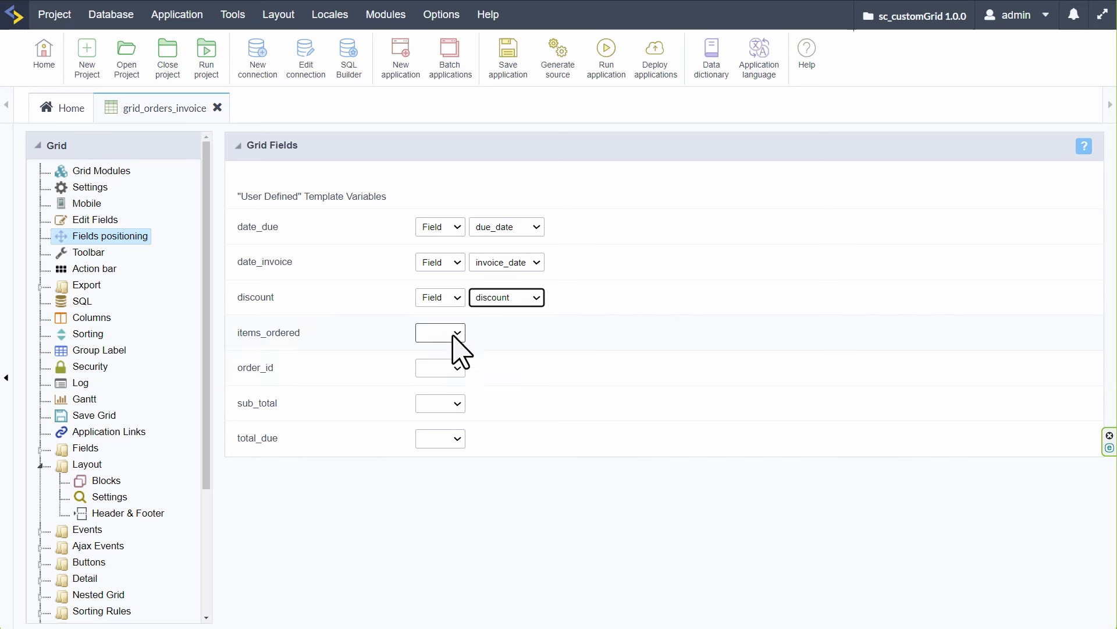
left_click(449, 374)
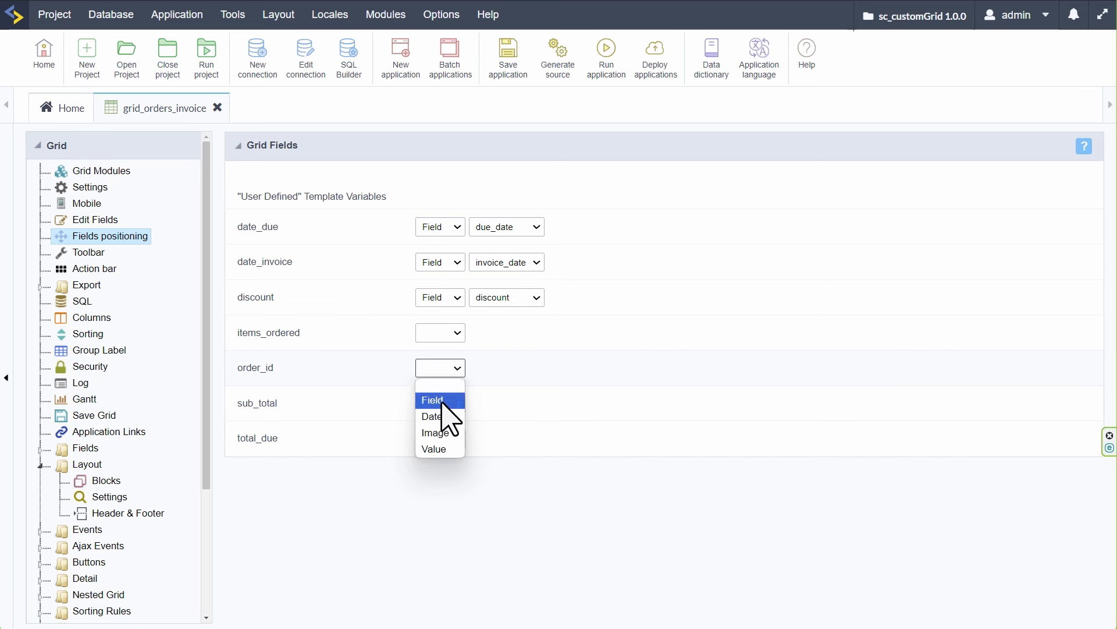
left_click(449, 395)
left_click(511, 373)
left_click(513, 386)
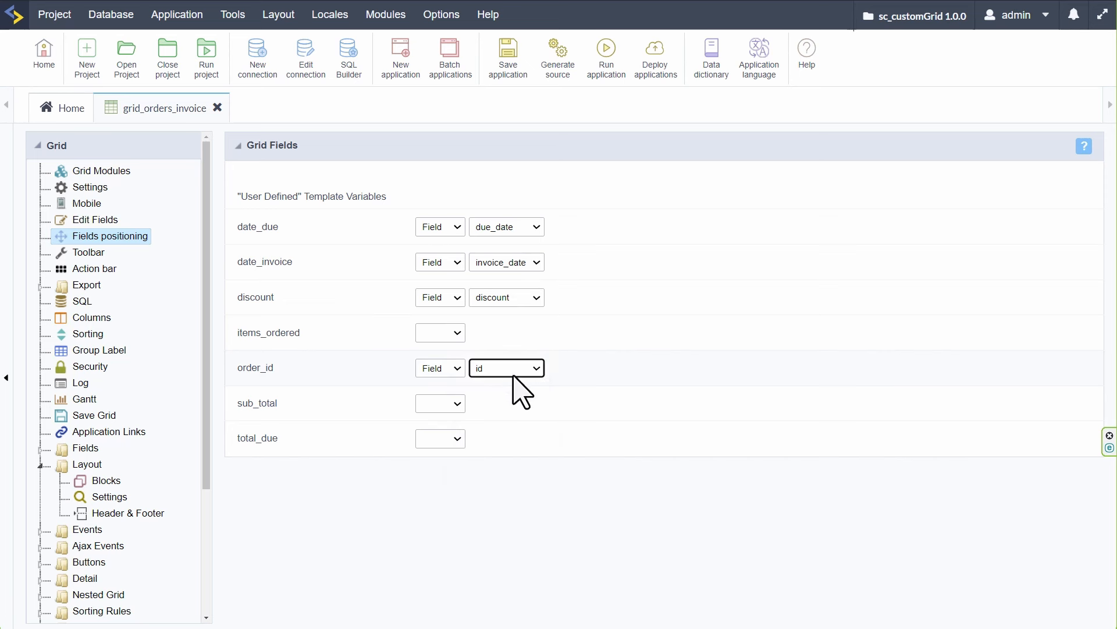
Map the sub_total variable to the sub_total field and total_due to the total field, and save the application
left_click(441, 405)
left_click(449, 432)
left_click(502, 408)
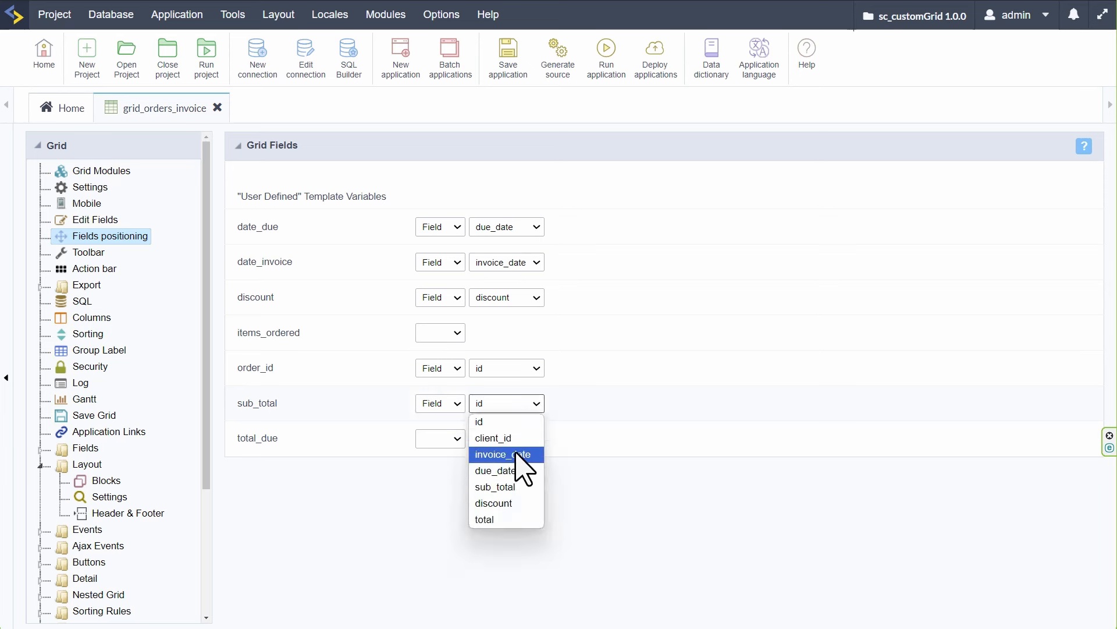
left_click(515, 488)
left_click(445, 438)
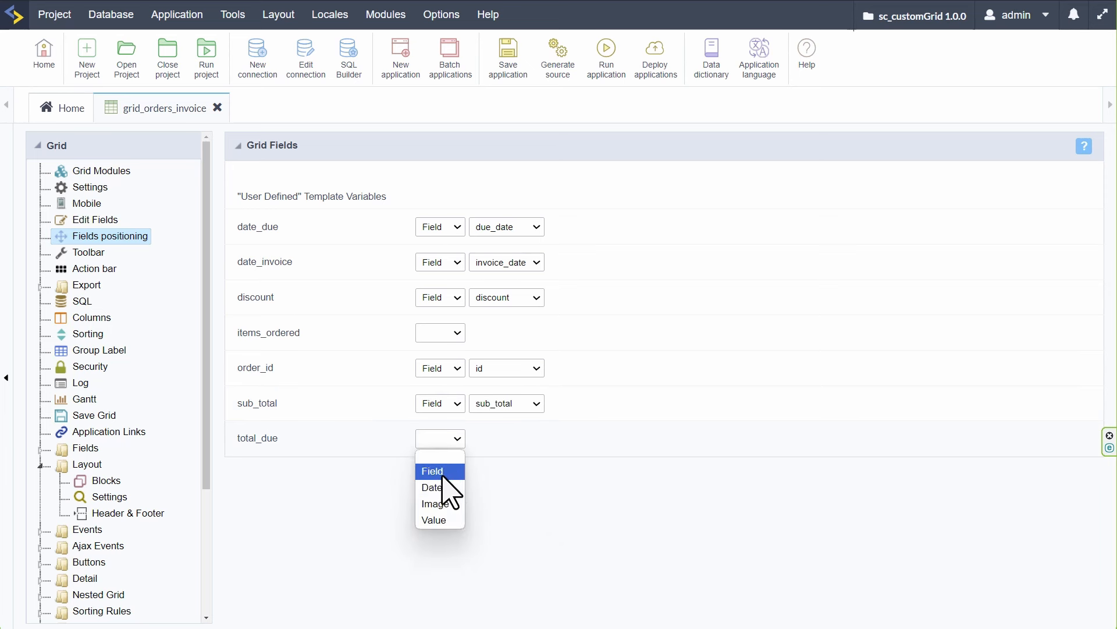
left_click(448, 472)
left_click(509, 440)
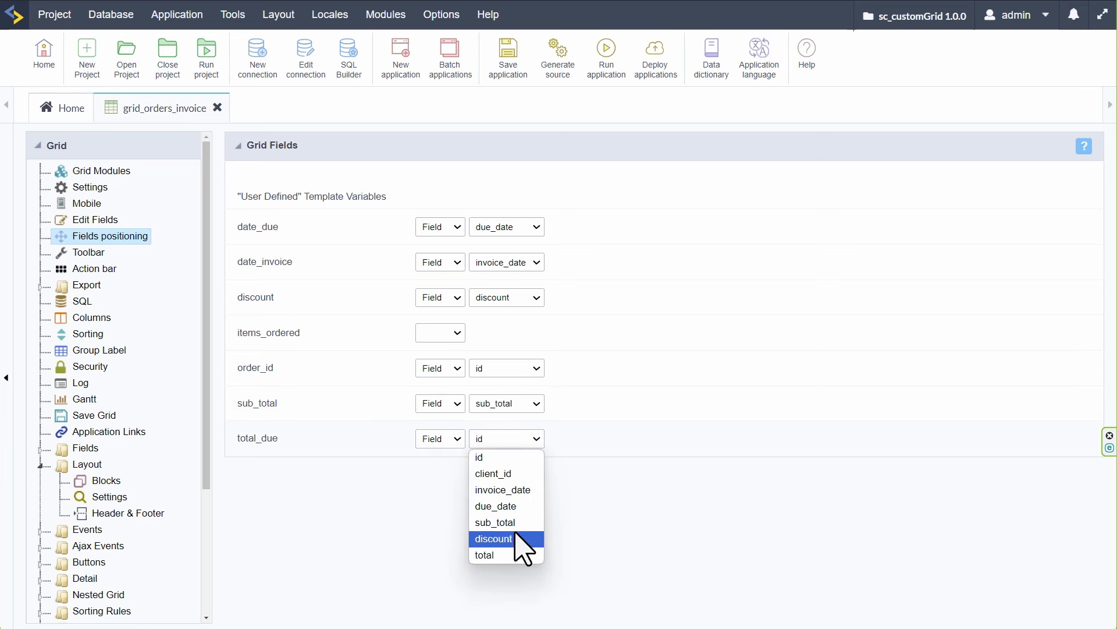
left_click(511, 555)
left_click(505, 67)
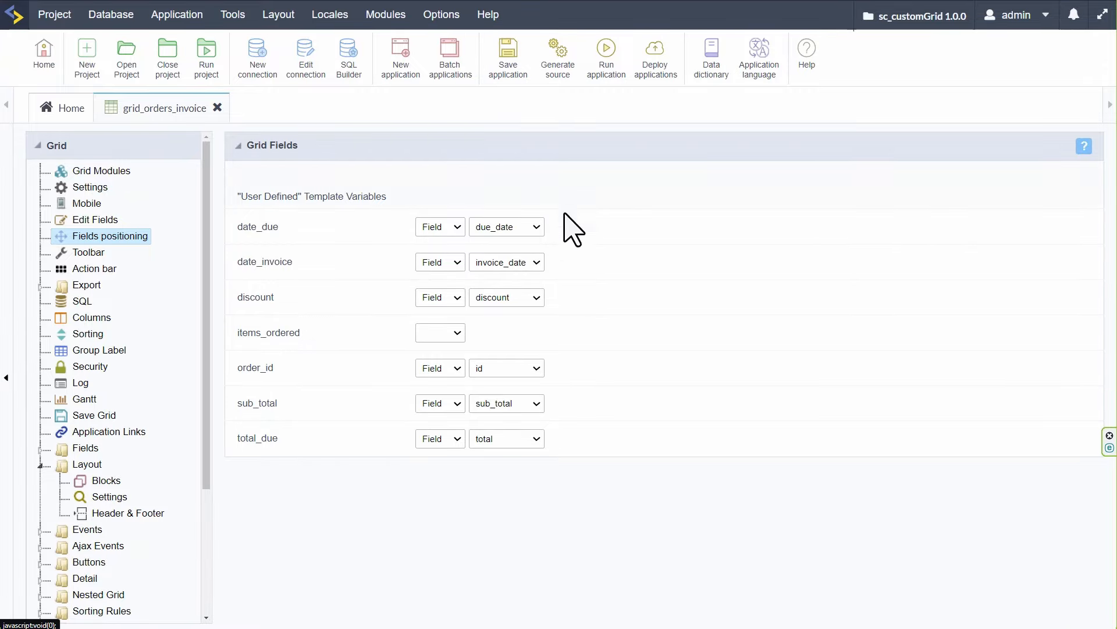
Run grid_orders_invoice for a sample order ID and examine the invoice's header, dates, item table and totals
left_click(608, 61)
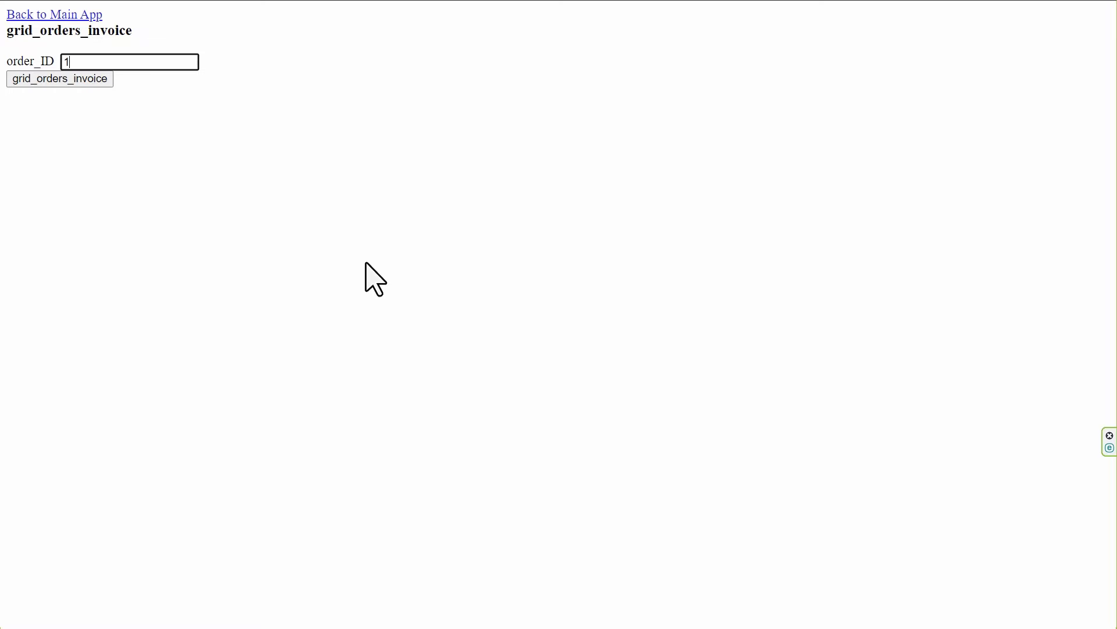
key("Return")
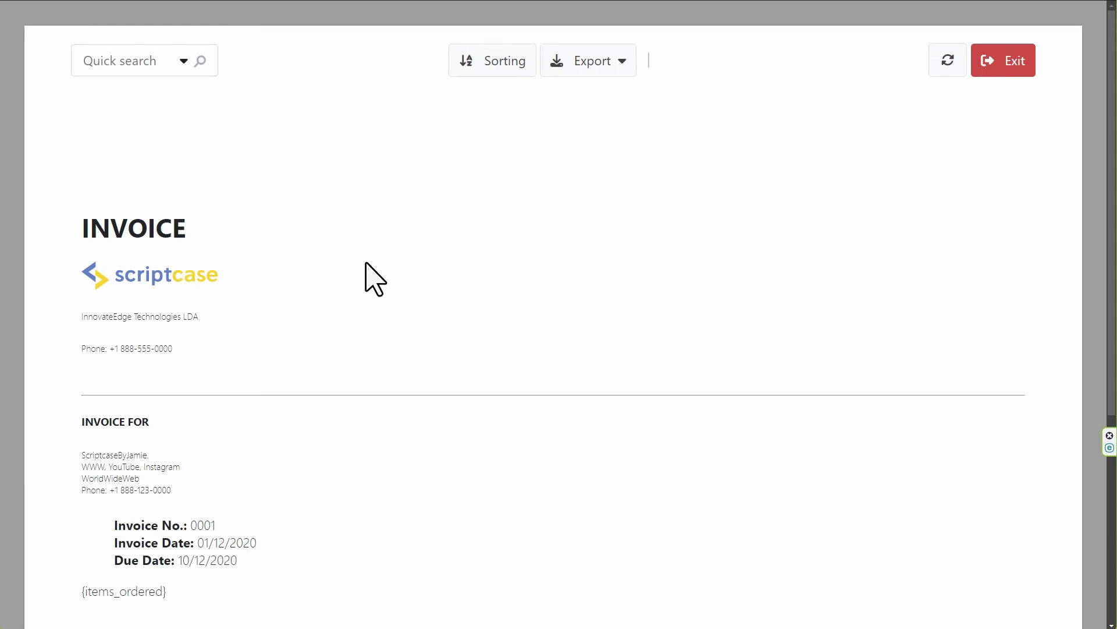
scroll(407, 419, "down", 4)
scroll(437, 461, "up", 4)
scroll(457, 347, "down", 4)
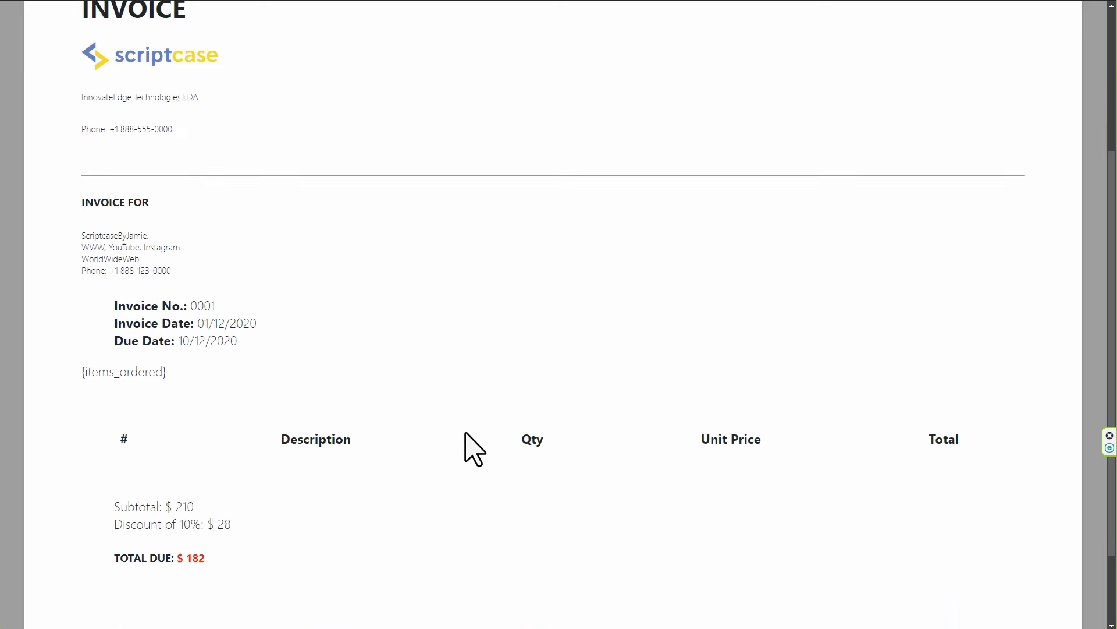
scroll(475, 450, "down", 2)
scroll(475, 450, "up", 6)
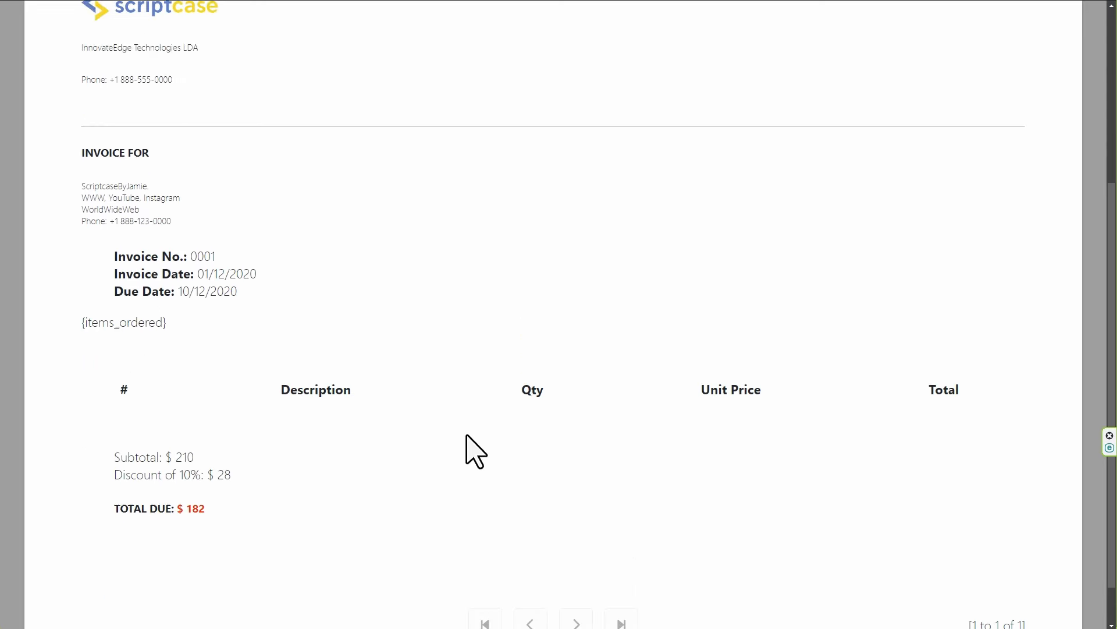
scroll(506, 444, "down", 6)
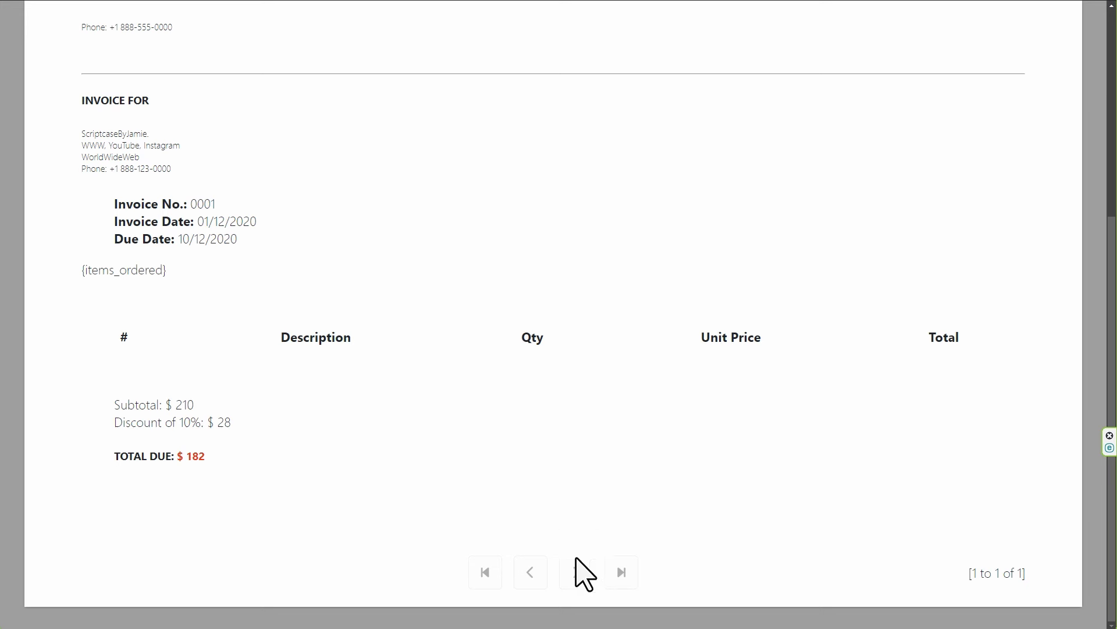
scroll(563, 515, "up", 4)
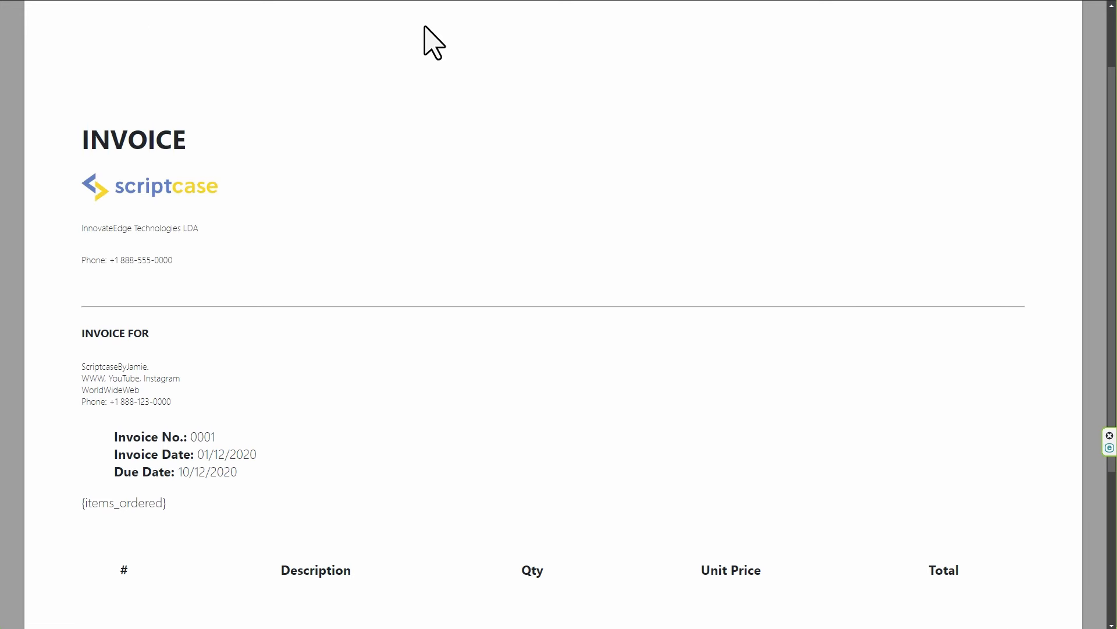
scroll(417, 258, "down", 4)
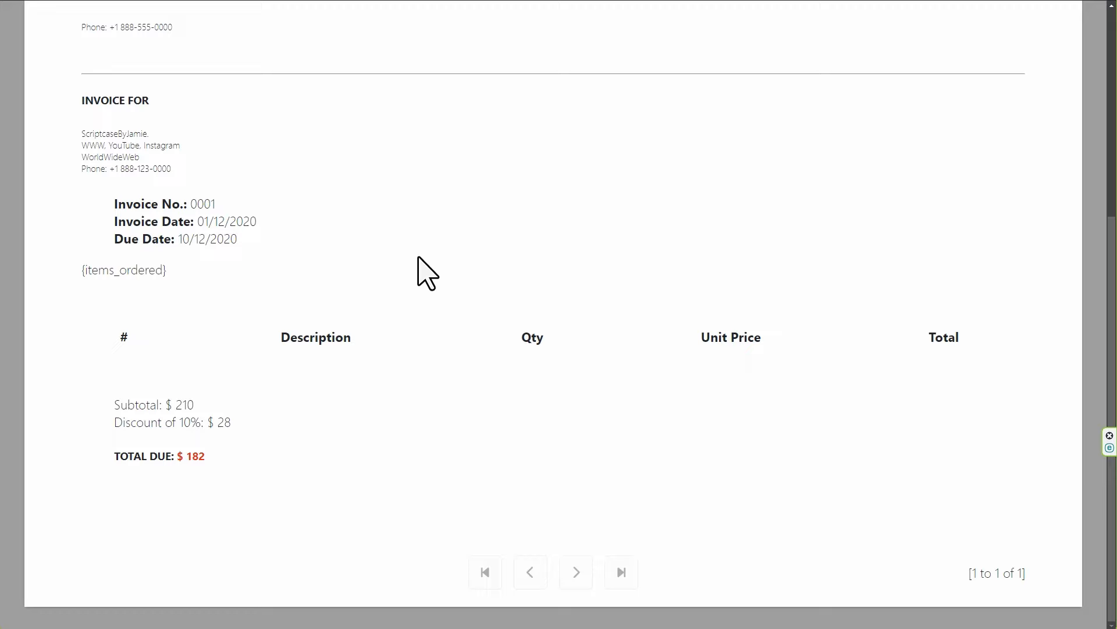
scroll(418, 256, "up", 5)
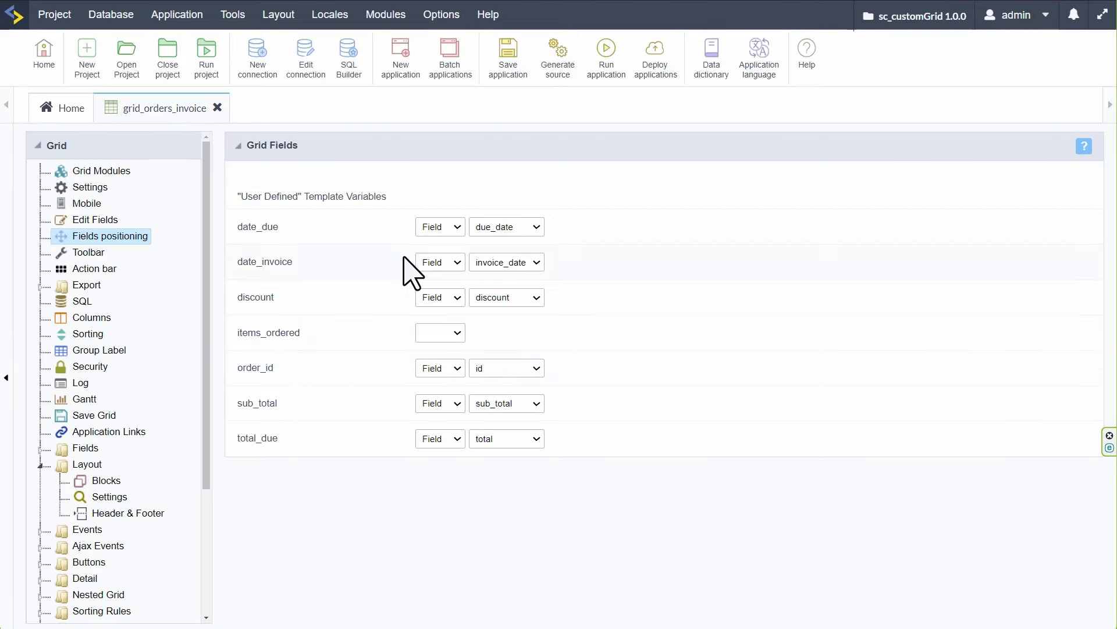
Remove all buttons from the desktop top toolbar of grid_orders_invoice and add Exit to its Right group
left_click(88, 254)
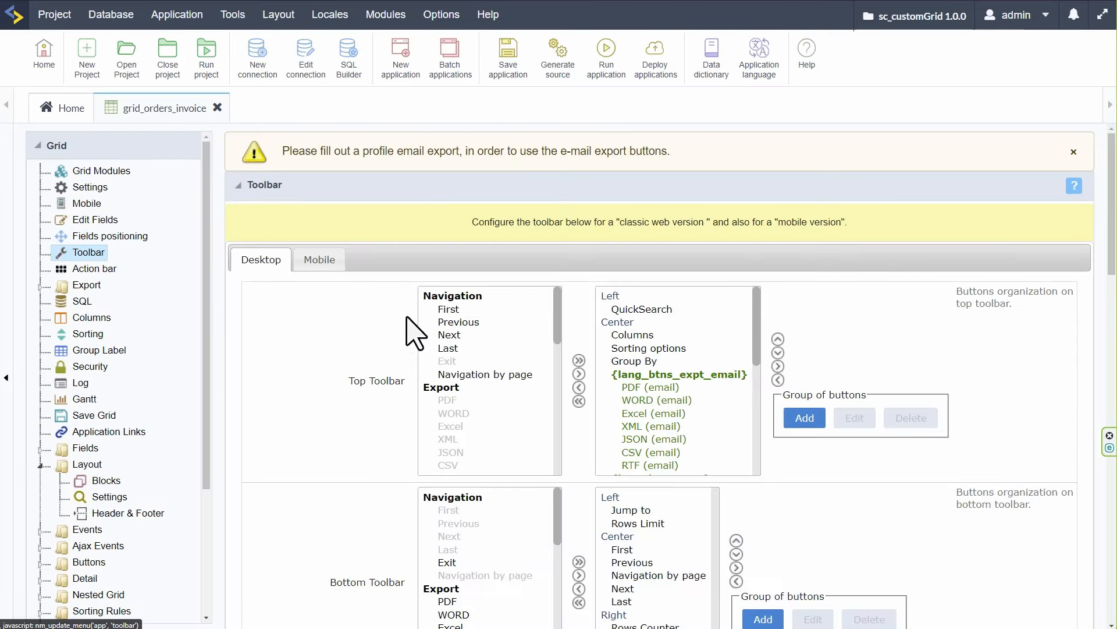
left_click(579, 401)
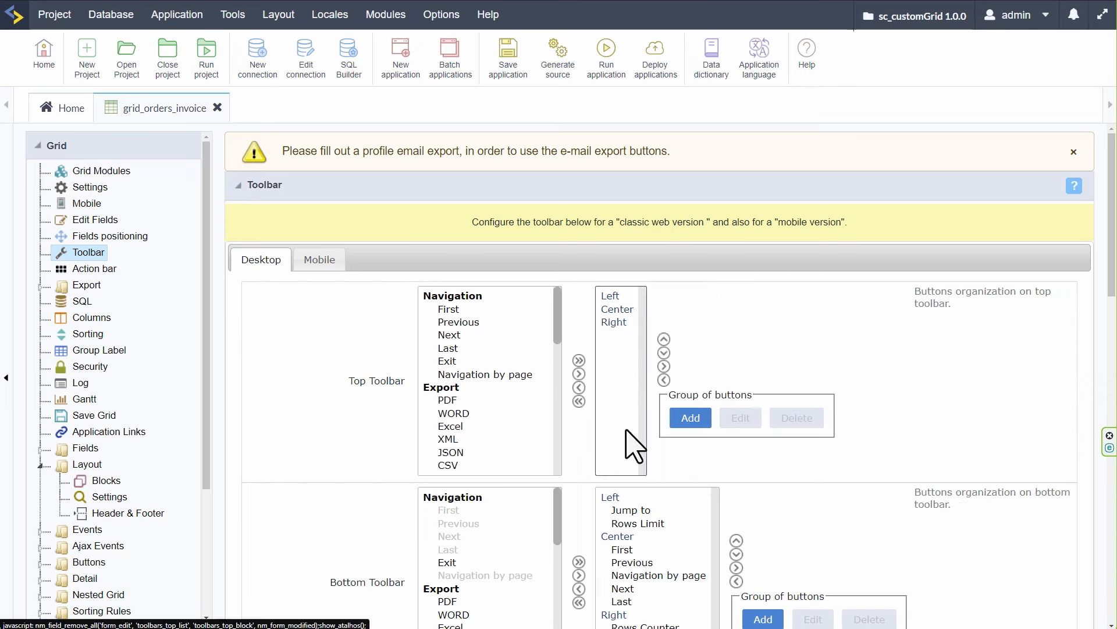
left_click(614, 322)
left_click(447, 360)
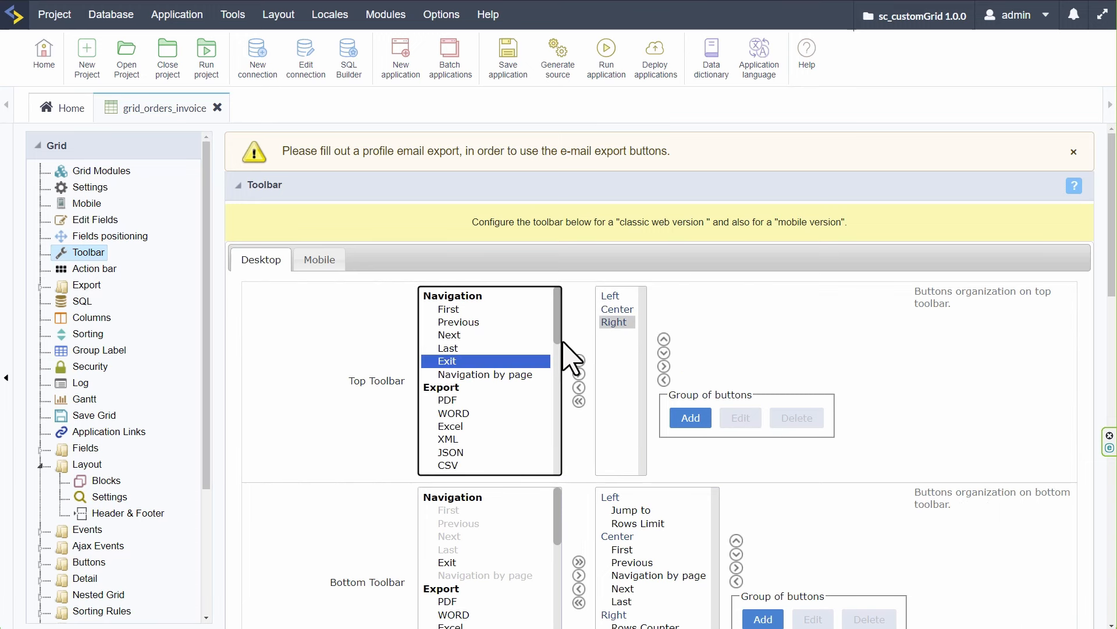
left_click(579, 374)
Add a separator line and the PDF export button ahead of Exit in the top toolbar's Right group
scroll(524, 372, "down", 3)
scroll(563, 356, "down", 1)
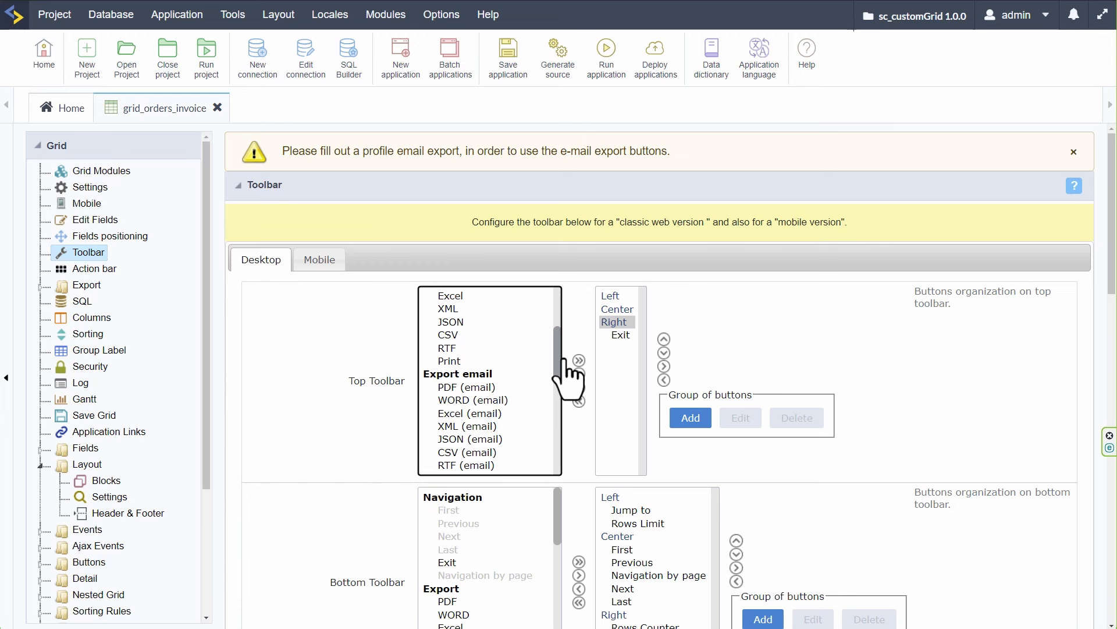
left_click_drag(563, 359, 559, 332)
left_click(540, 465)
left_click(579, 374)
left_click(513, 330)
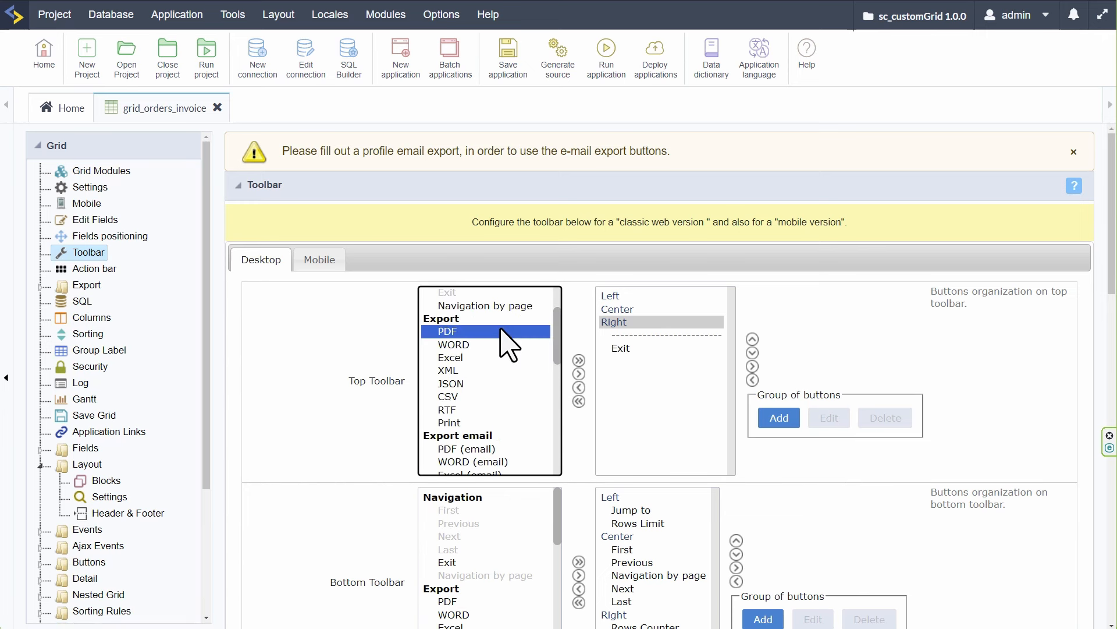
left_click(579, 373)
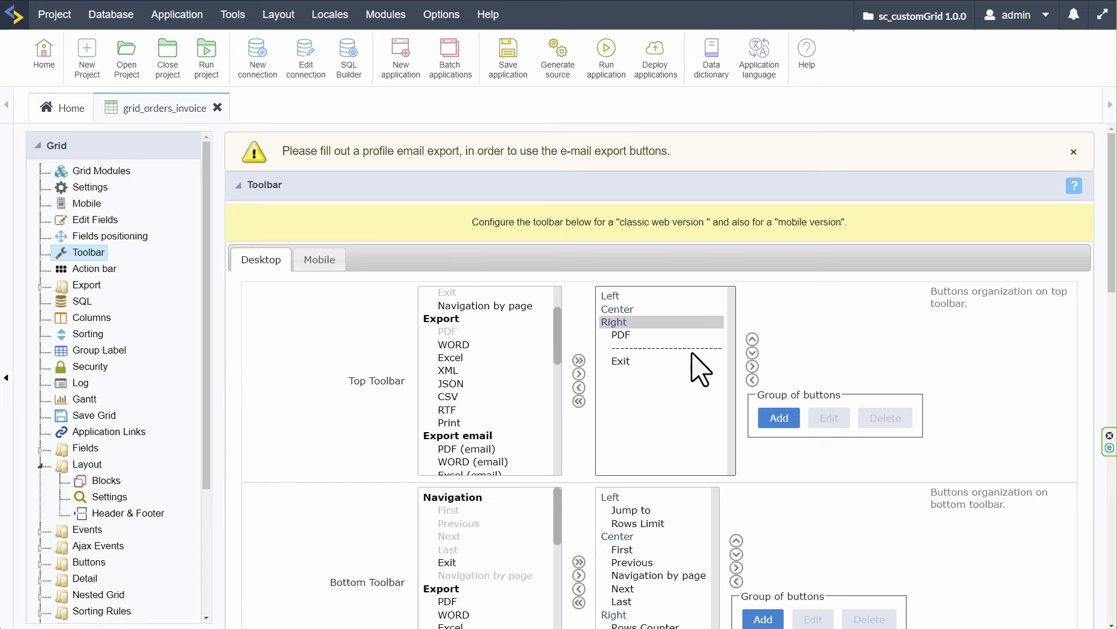
Run grid_orders_invoice for a sample order ID, generate and view its PDF, and return to the toolbar settings
left_click(605, 52)
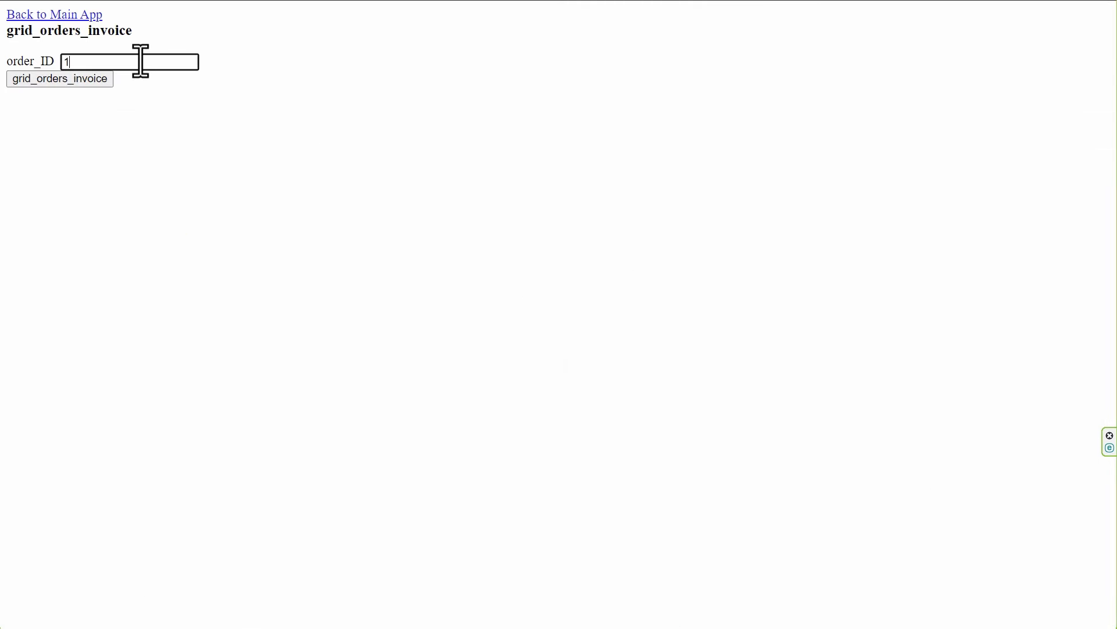
key("Return")
left_click(925, 61)
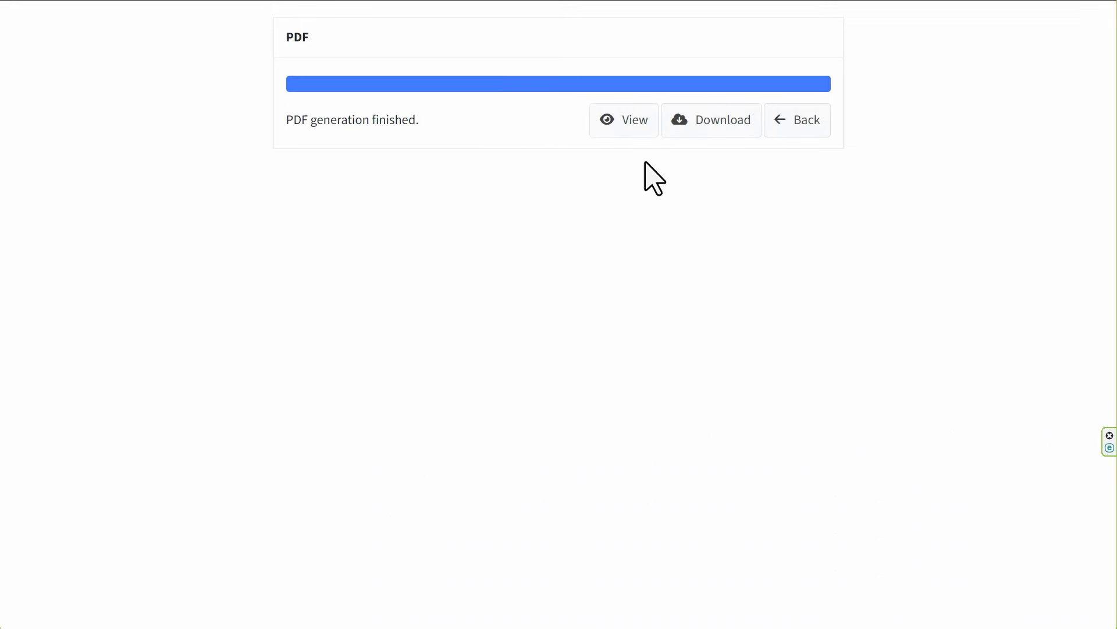
left_click(622, 123)
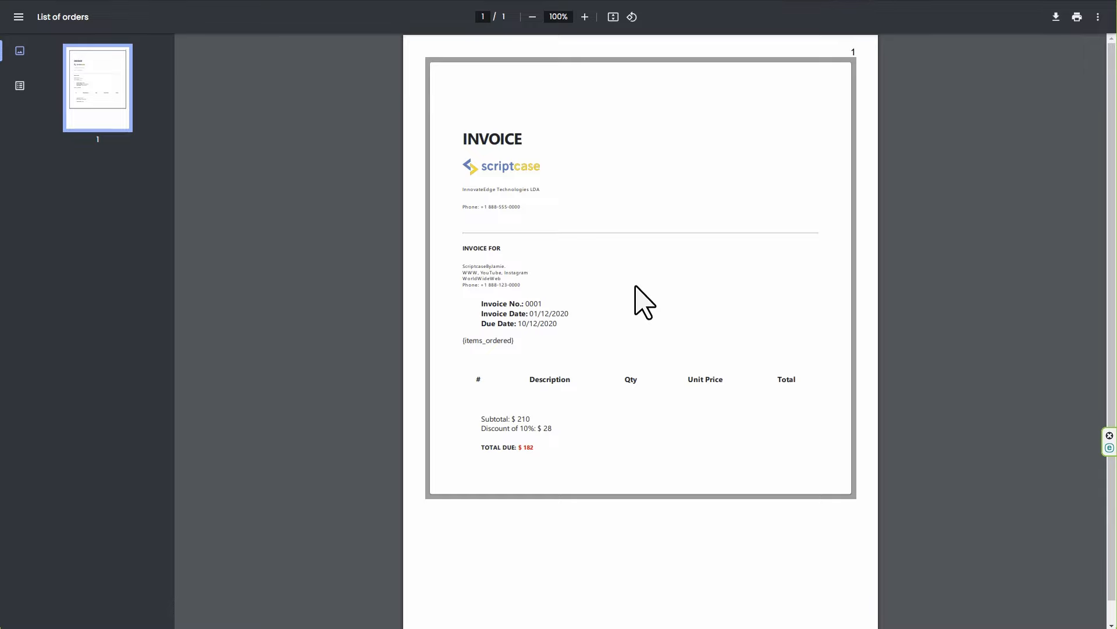
left_click(531, 1)
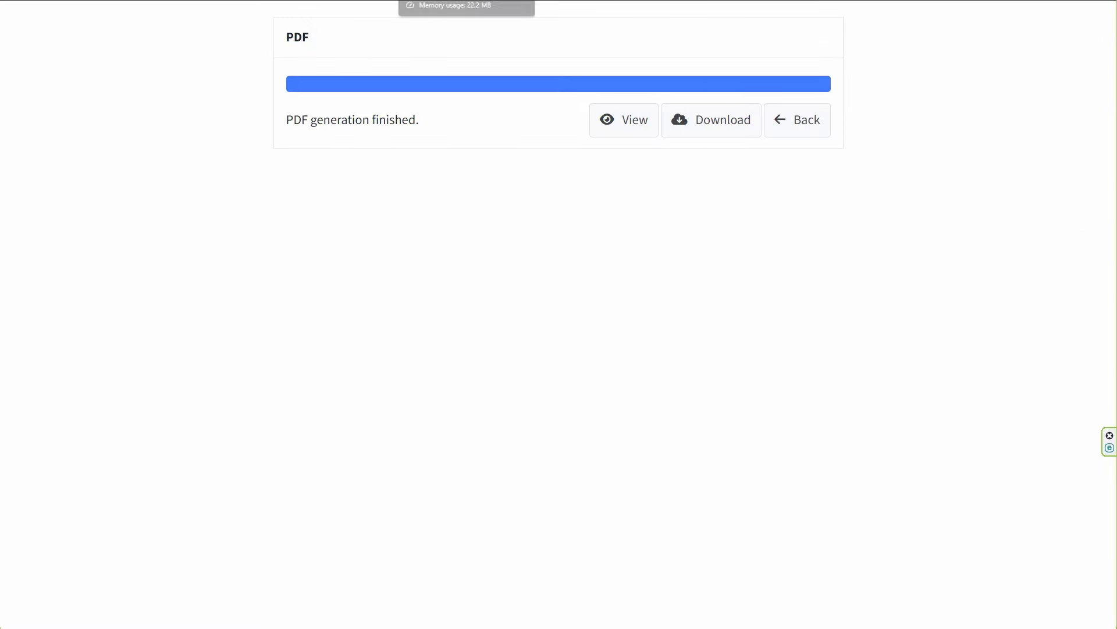
left_click(530, 1)
left_click(530, 1)
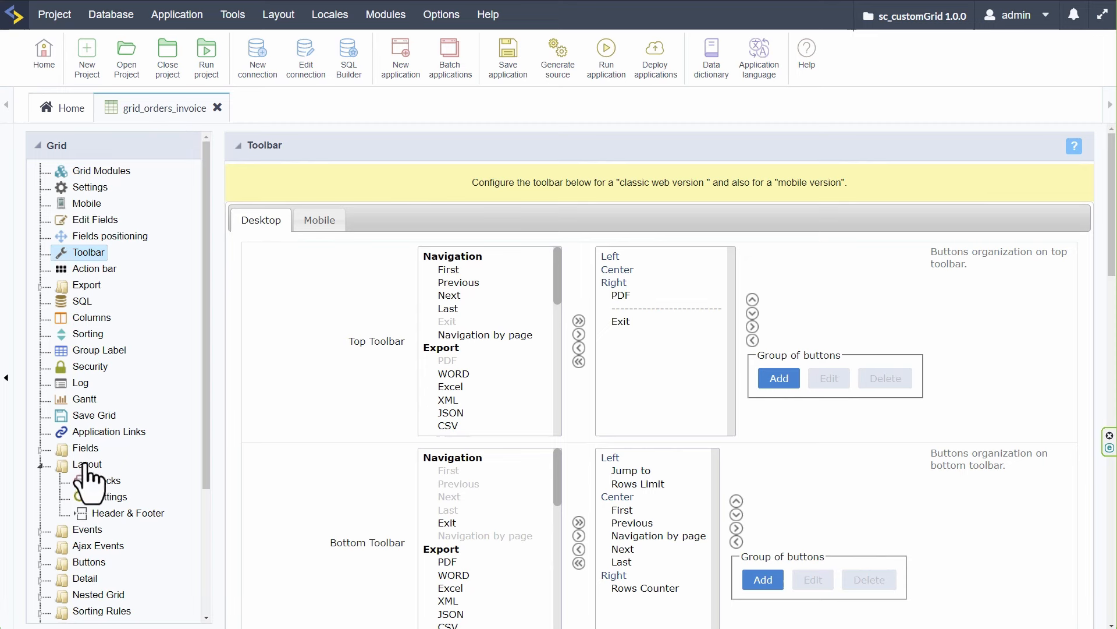
Run grid_orders_invoice again, look over the invoice page, and return to the toolbar settings
left_click(611, 59)
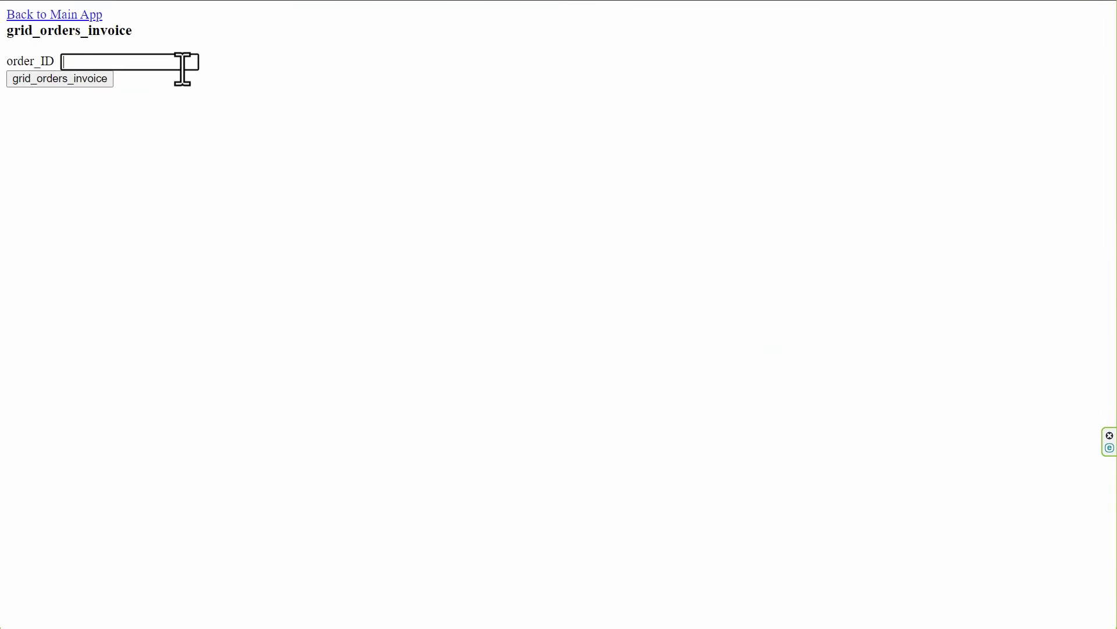
left_click(97, 82)
scroll(372, 473, "down", 5)
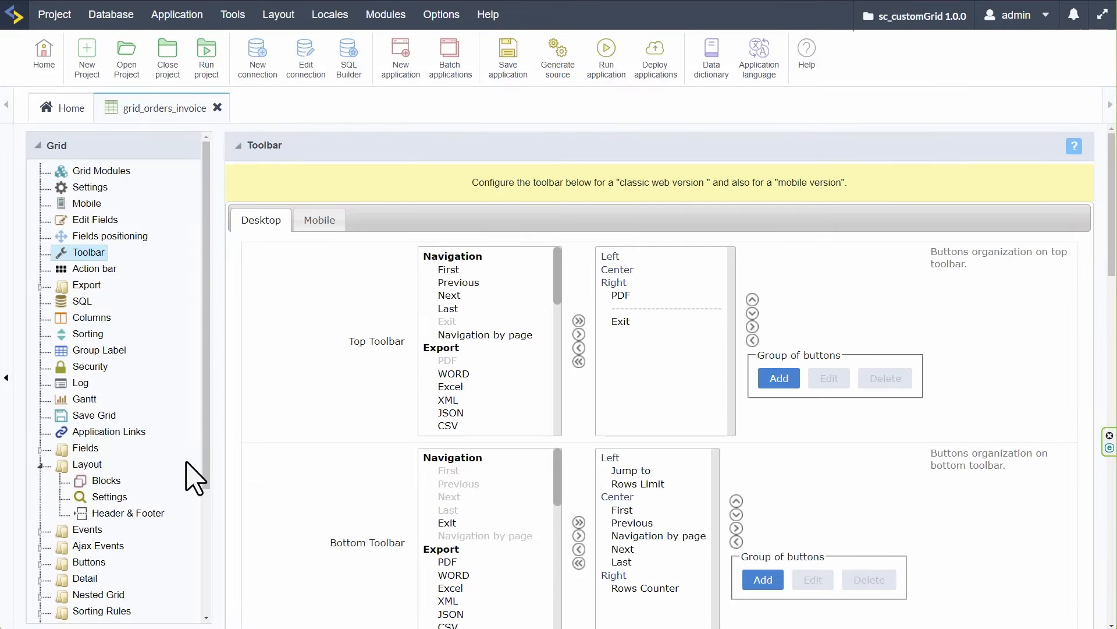
scroll(195, 472, "down", 2)
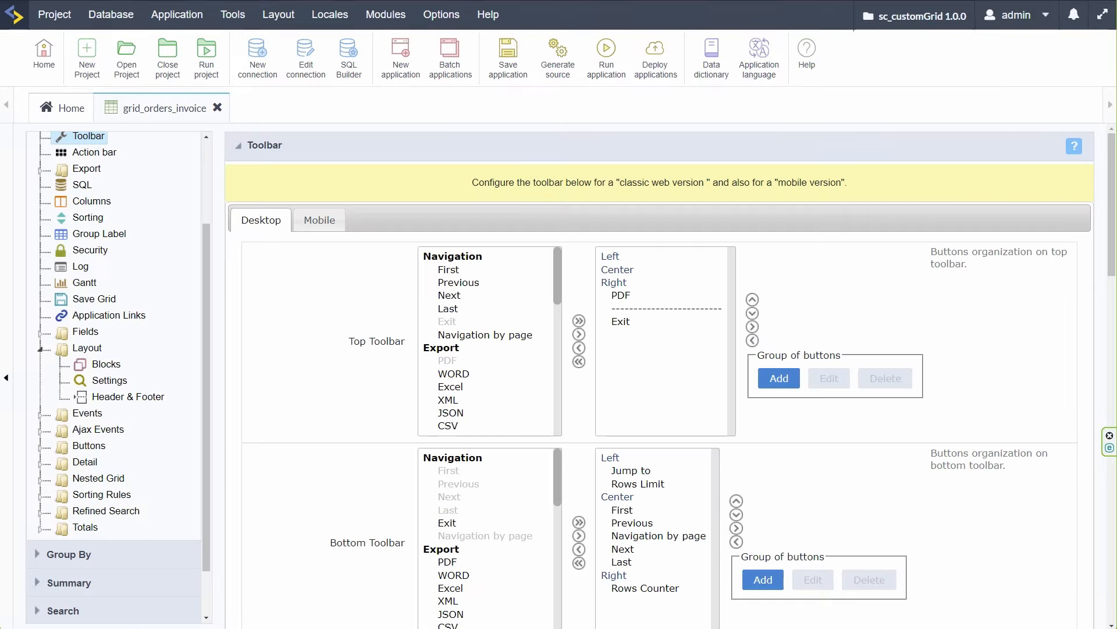
left_click(39, 479)
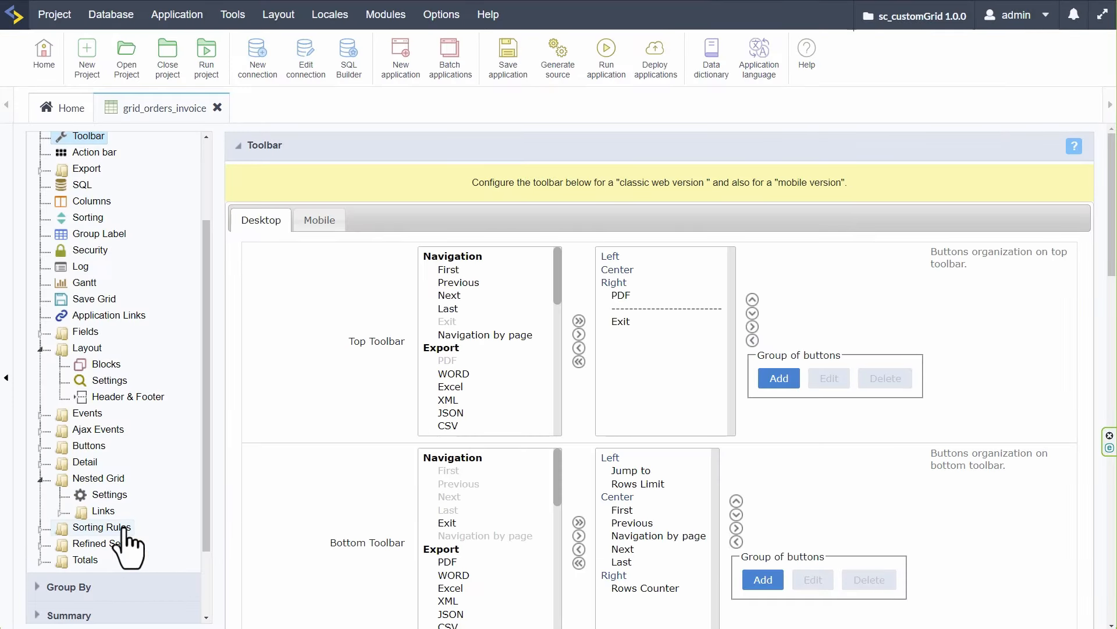
left_click(61, 511)
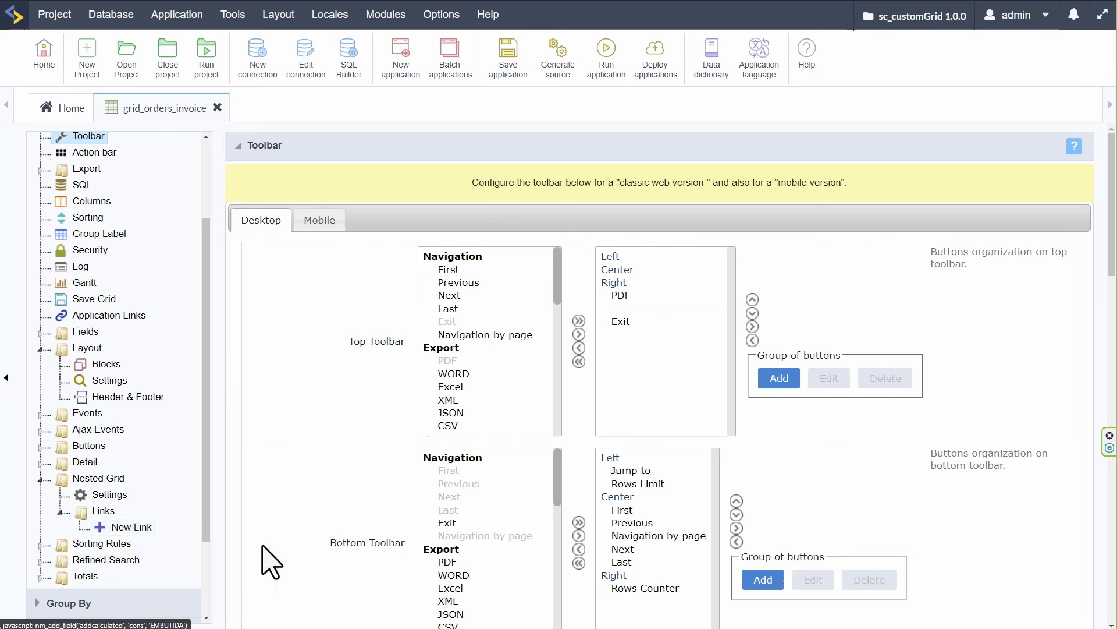
Fill grid_orders_invoice's onScriptInit event with an HTML echo linking Bootstrap 4.5.2, fonts.gstatic.com and the Poppins font in weights 300 and 500
left_click(39, 414)
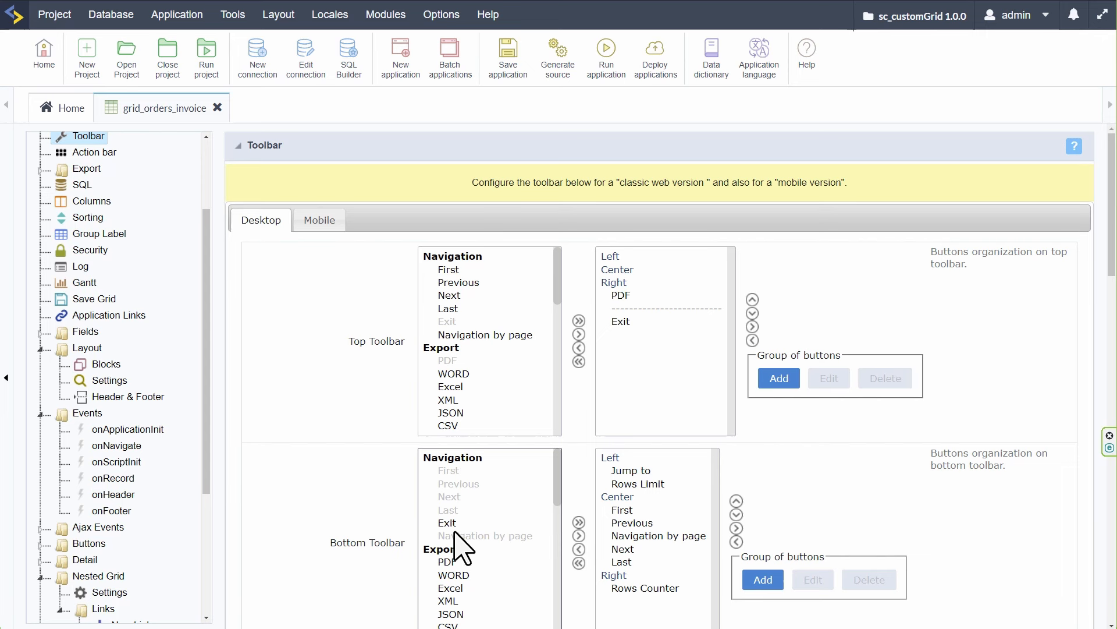
left_click(116, 463)
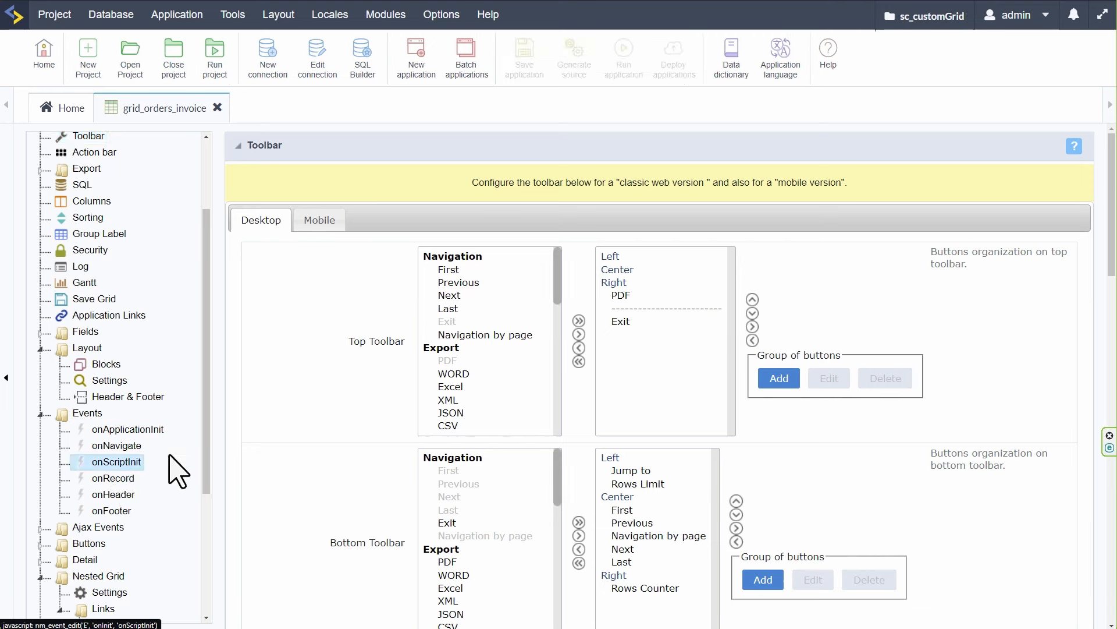
type("echo <<<HTML     <link rel=\"stylesheet\" href=\"https://maxcdn.bootstrapcdn.com/bootstrap/4.5.2/css/bootstrap.min.css\">     <link rel=\"preconnect\" href=\"https://fonts.gstatic.com\">     <link href=\"https://fonts.googleapis.com/css2?family=Poppins:wght@300;500&display=swap\" rel=\"stylesheet\"> HTML;")
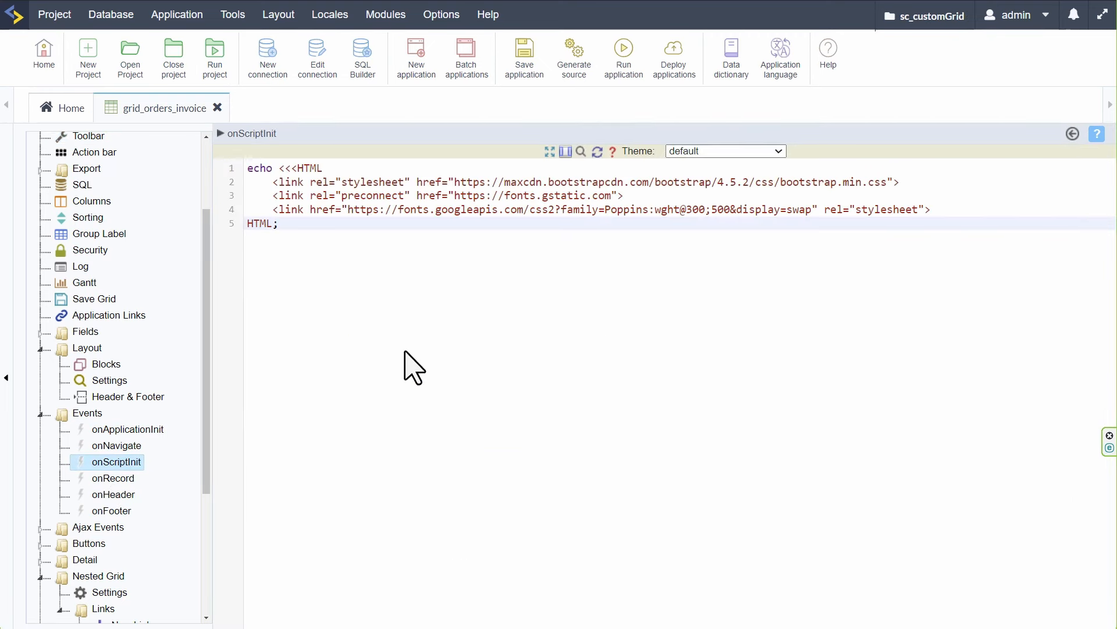
Run grid_orders_invoice for a sample order ID, look over the styled invoice, and return to the onScriptInit code
left_click(624, 59)
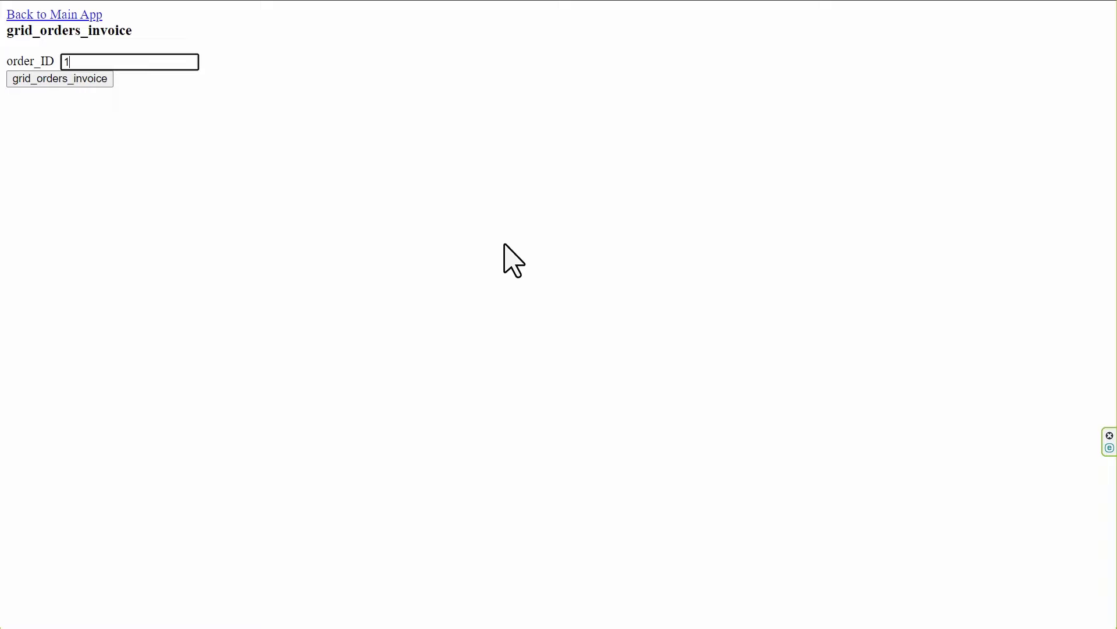
scroll(520, 309, "down", 2)
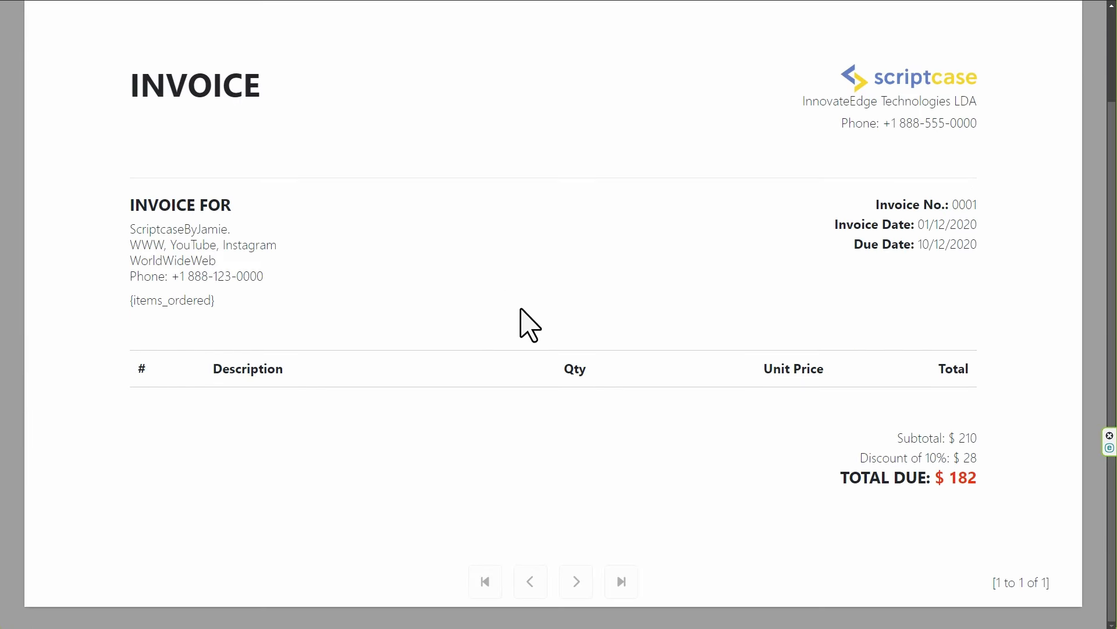
scroll(520, 309, "up", 2)
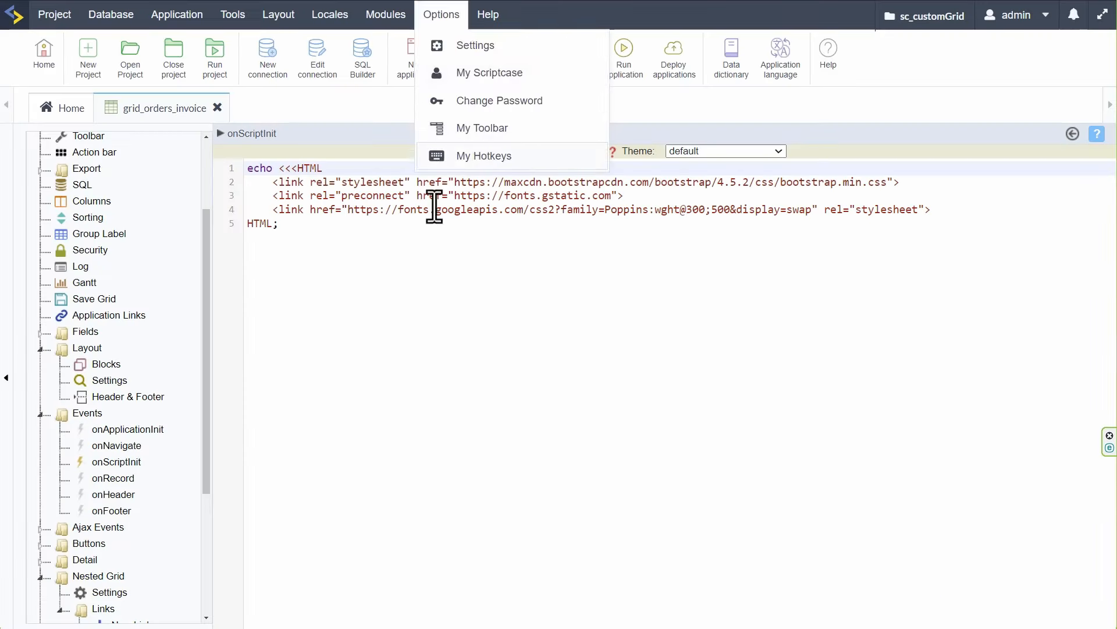
left_click(448, 327)
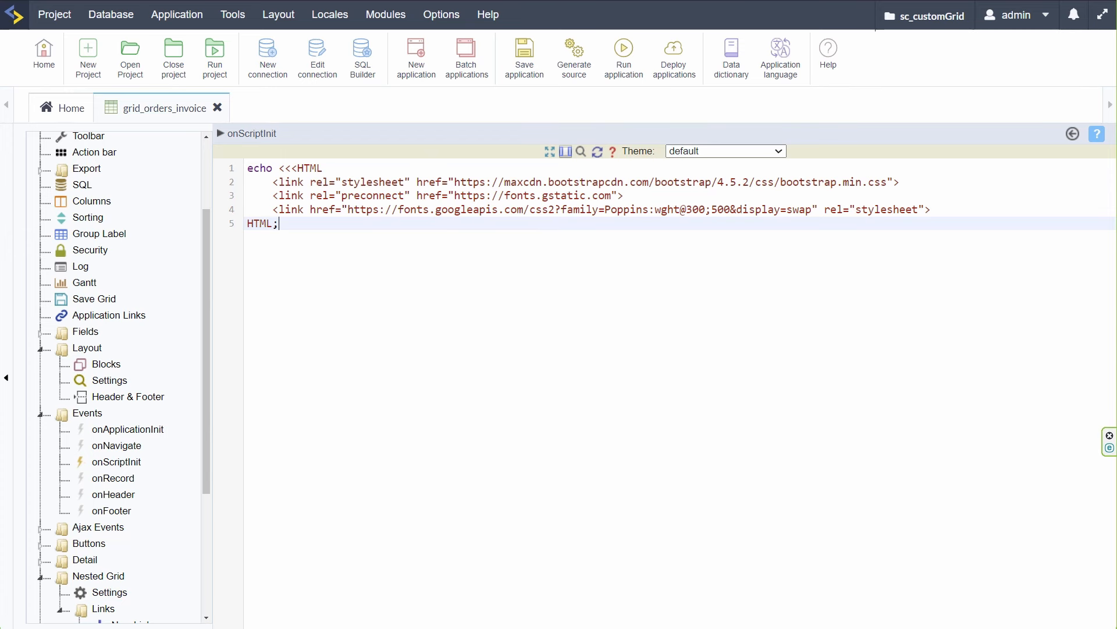
Add onRecord code that selects the order's items, builds an HTML table row for each and assigns them to {items_ordered}, and save the application
left_click(111, 478)
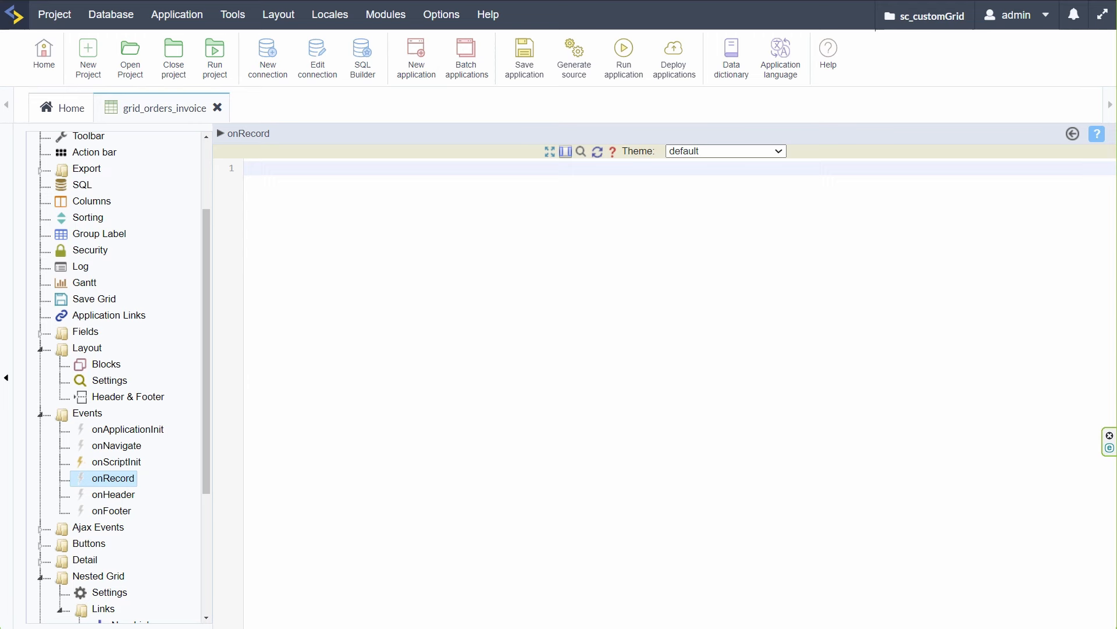
type("$str = ''; $sql = \"SELECT order_items.id, products.name, order_items.quantity, FORMAT(order_items.unit_price, 2, 'de_DE') AS unit_price, FORMAT(order_items.total, 2, 'de_DE') AS total FROM order_items INNER JOIN products ON order_items.product_id = products.id WHERE order_id = '\".{id}.\"'\"; sc_select(rs, $sql); if({rs} !== false) {     while(!$rs->EOF) {          $str .= '<tr>                     <td>'.$rs->fields[0].'</td>                     <td>'.$rs->fields[1].'</td>                     <td class=\"text-right\">'.$rs->fields[2].'</td>                     <td class=\"text-right\">'.$rs->fields[3].'</td>                     <td class=\"text-right\">'.$rs->fields[4].'</td>                 </tr>';          $rs->MoveNext();     }     $rs->Close();     {items_ordered} = $str; }")
left_click(607, 418)
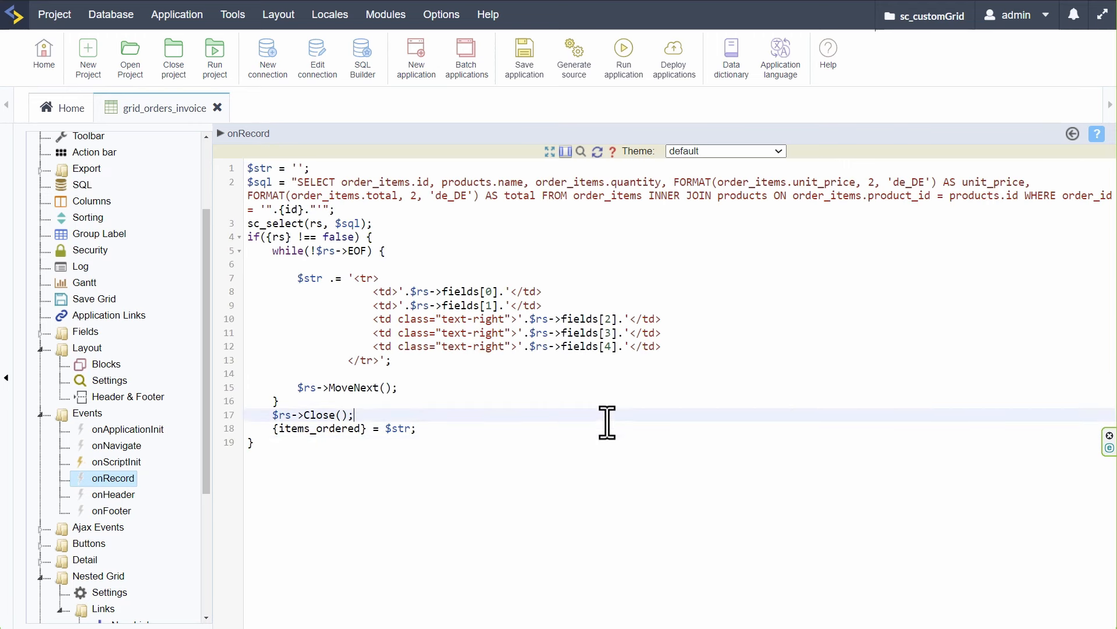
double_click(322, 429)
left_click(40, 334)
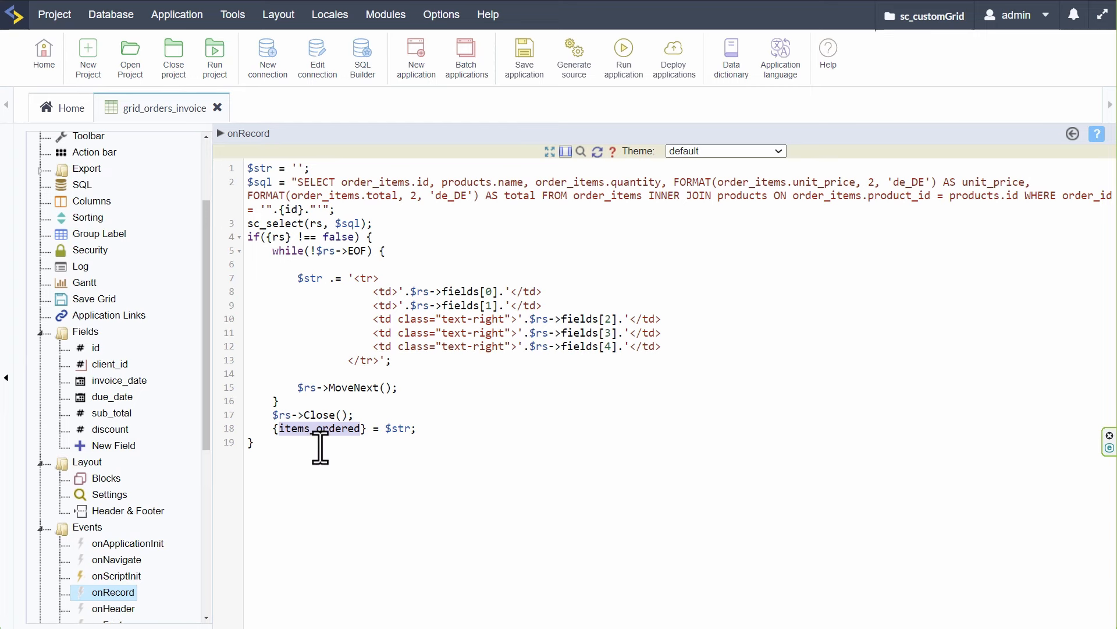
left_click(524, 69)
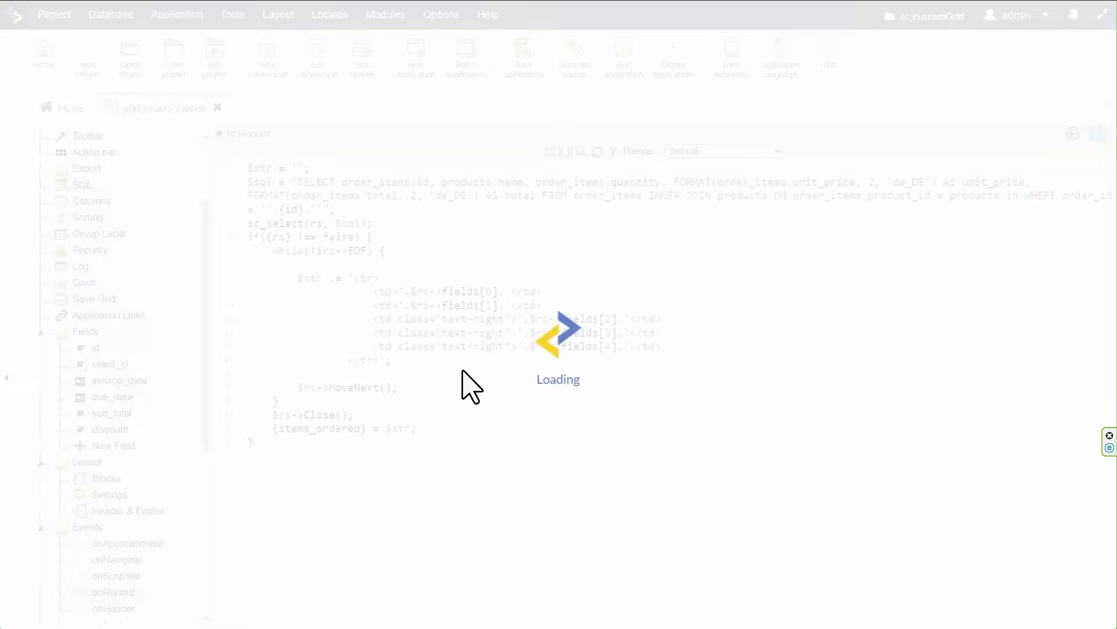
Create one new Text field named items_ordered in grid_orders_invoice
left_click(115, 446)
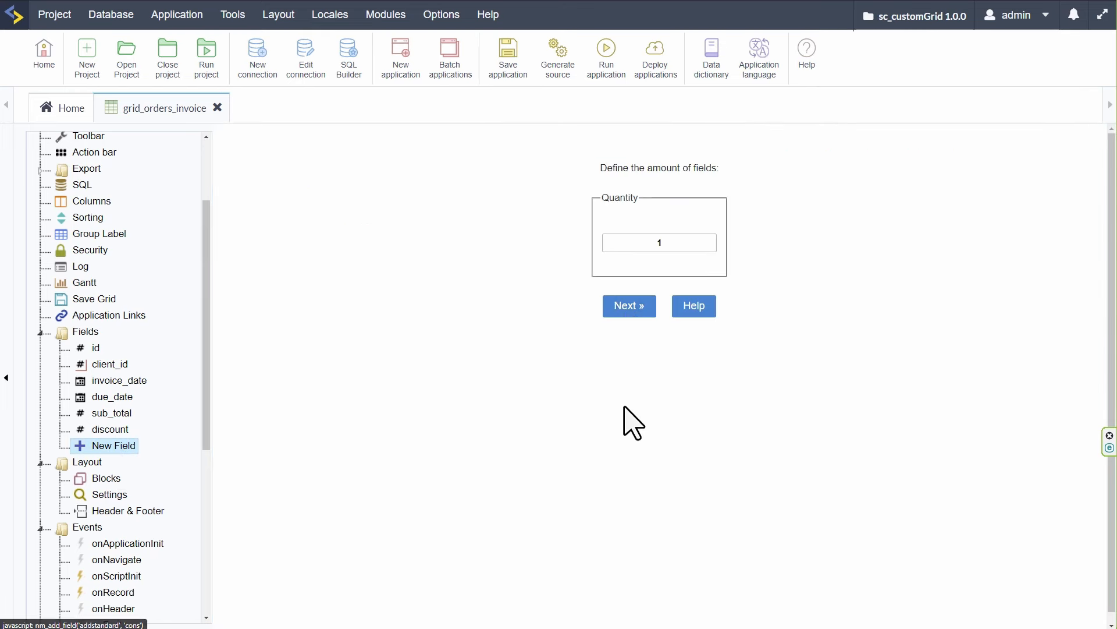
left_click(629, 305)
left_click(657, 323)
type("items_ordered")
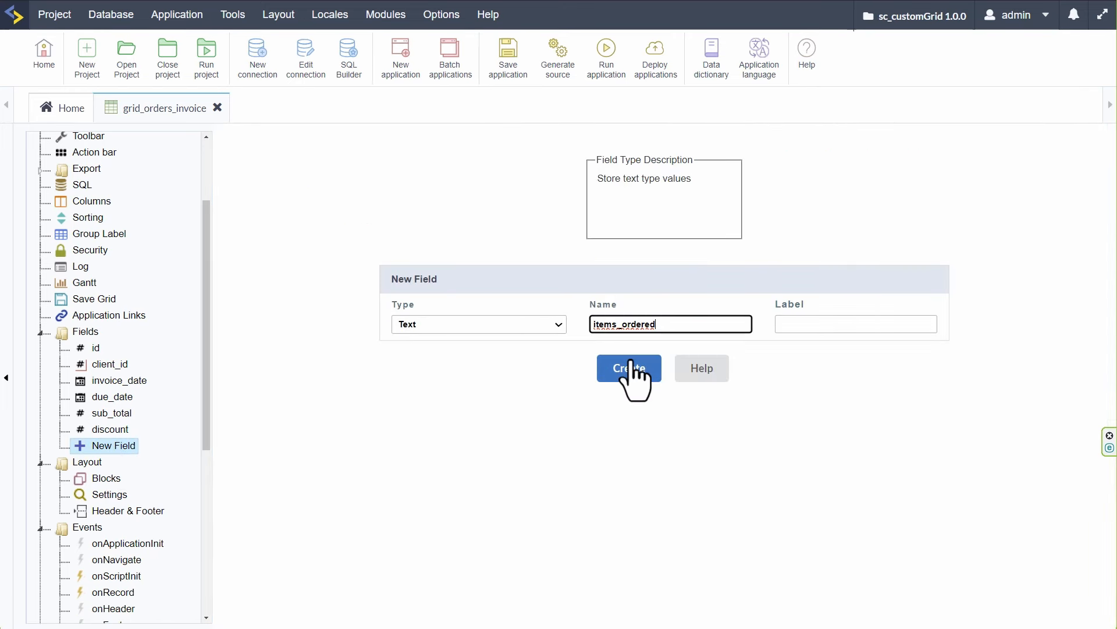
left_click(632, 363)
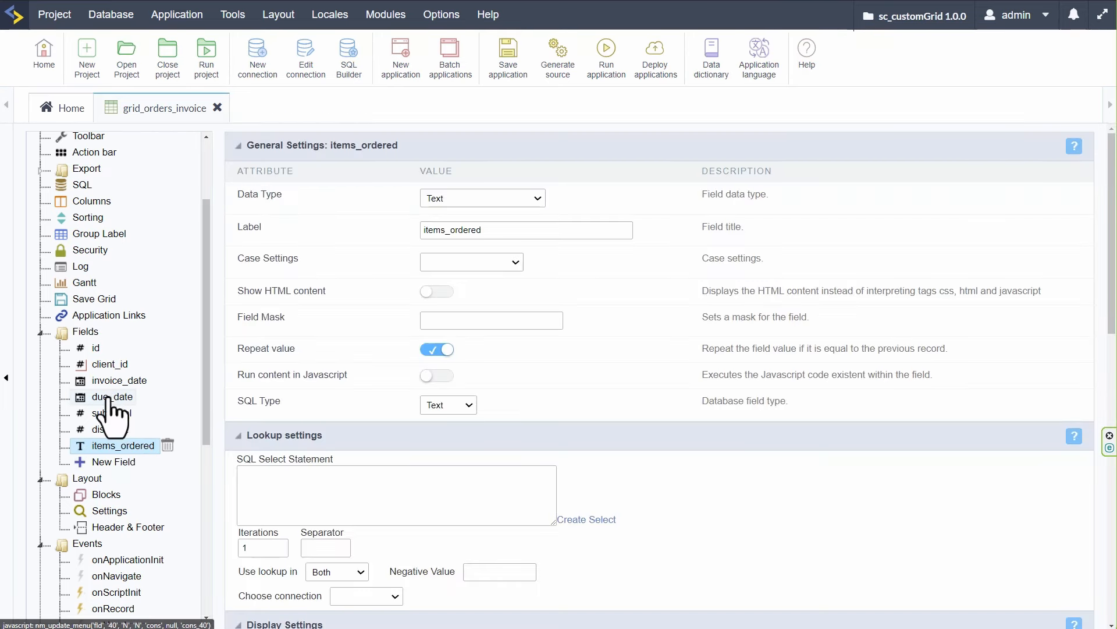
Map the items_ordered template variable to the items_ordered field in the grid's fields positioning
scroll(120, 568, "down", 1)
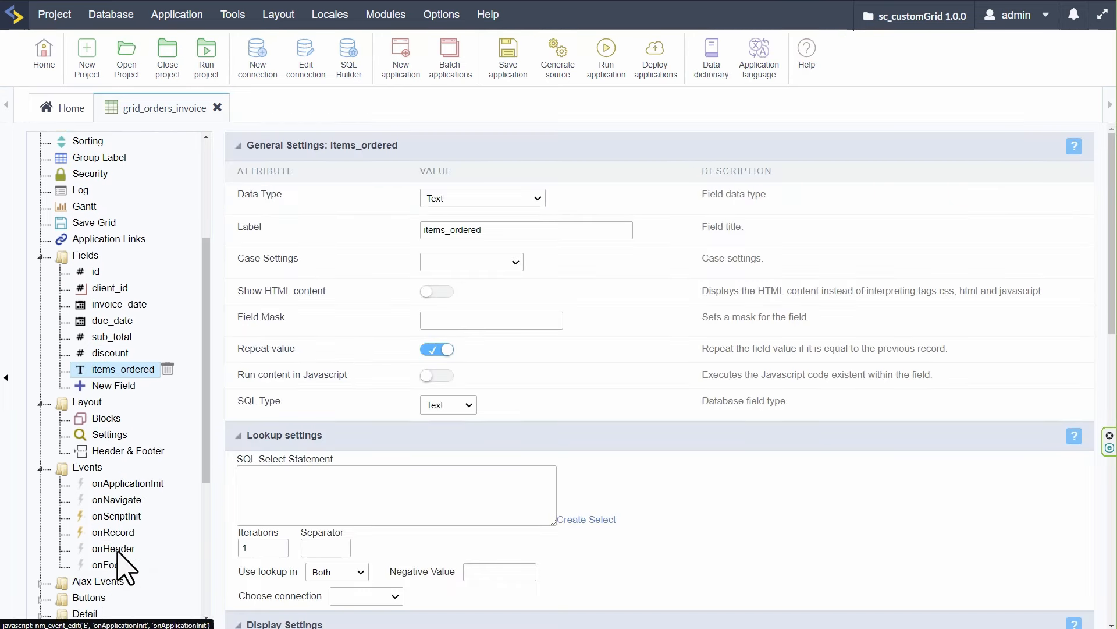
scroll(118, 553, "down", 1)
scroll(110, 517, "up", 5)
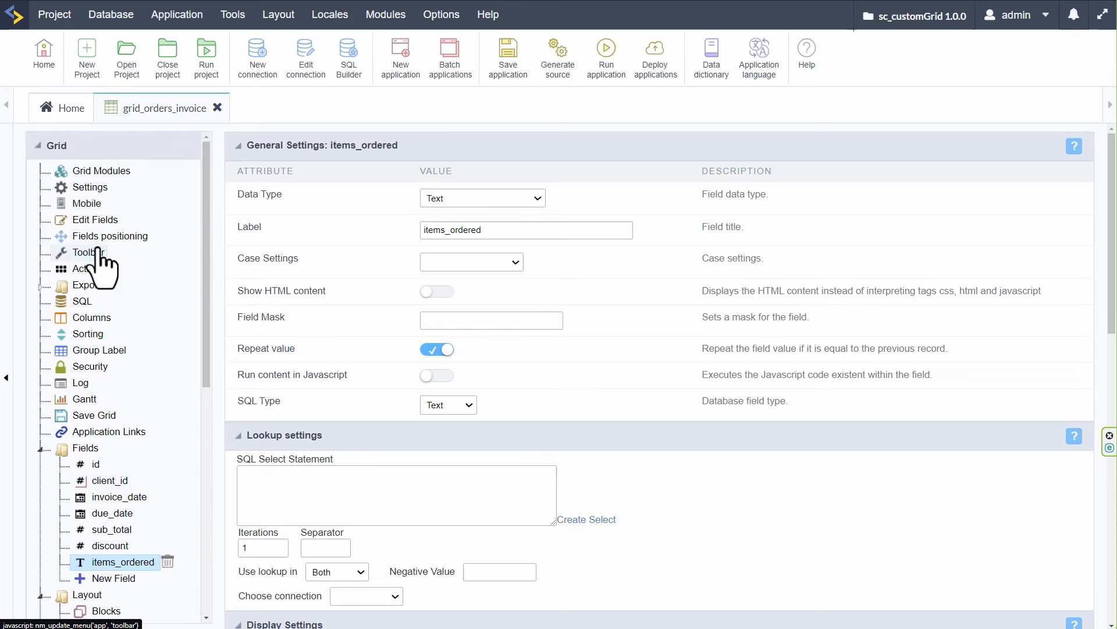
left_click(93, 235)
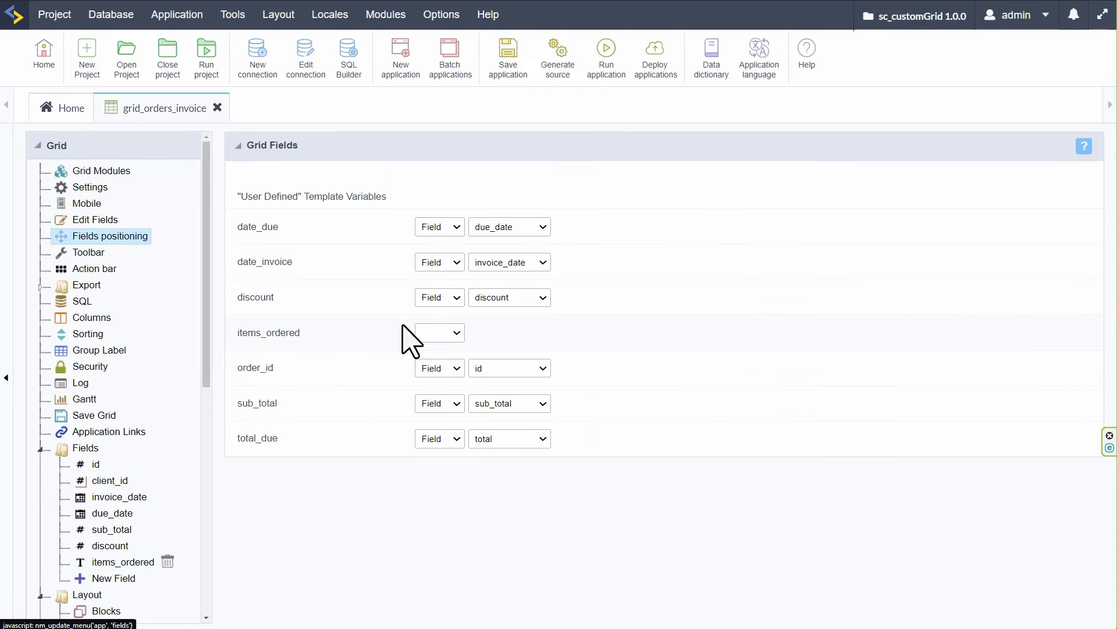
left_click(447, 336)
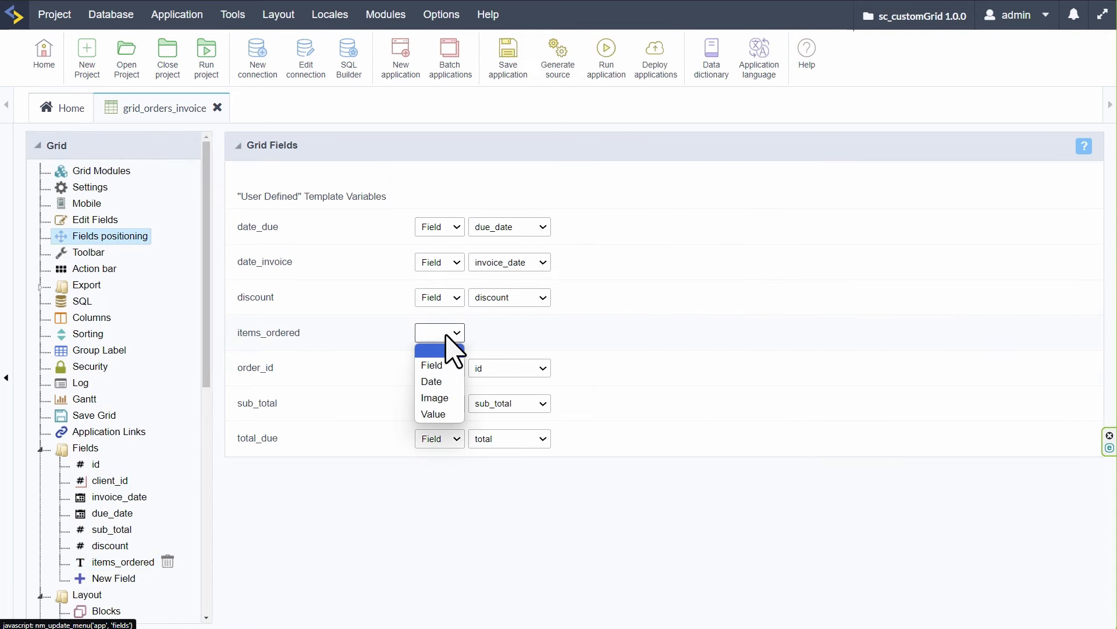
left_click(442, 366)
left_click(525, 337)
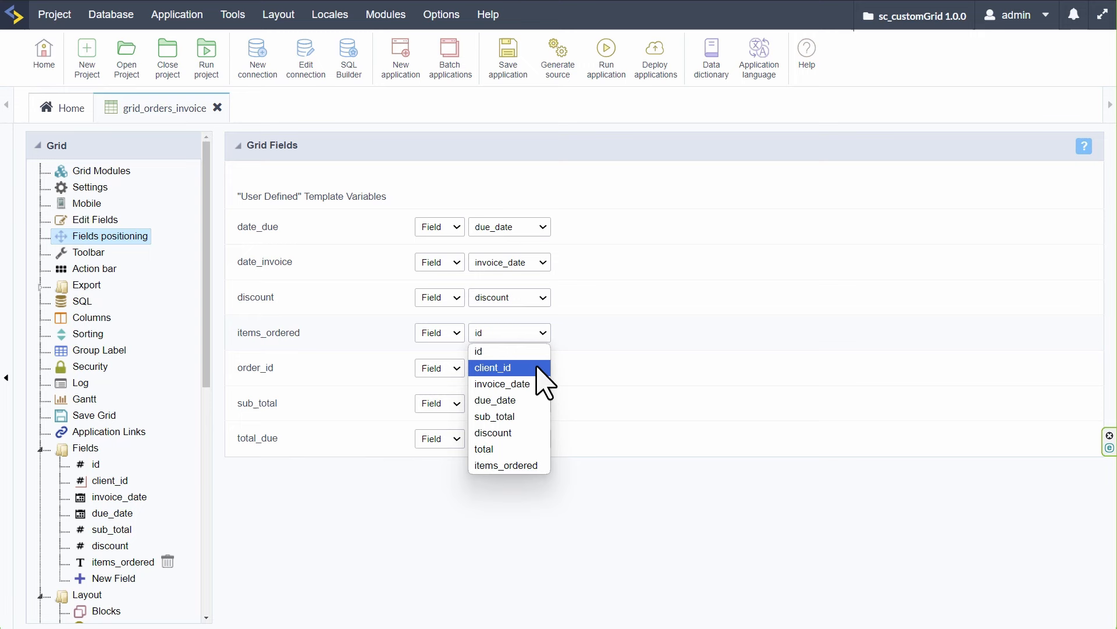
left_click(522, 460)
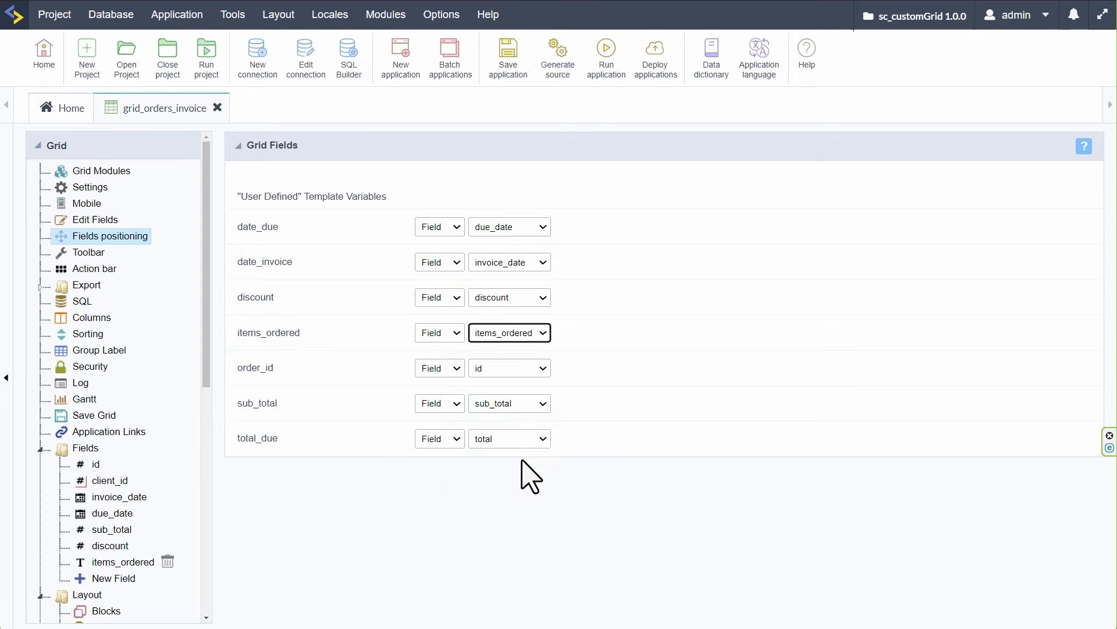
Run grid_orders_invoice for a sample order ID and look over the invoice's item table and totals
left_click(607, 52)
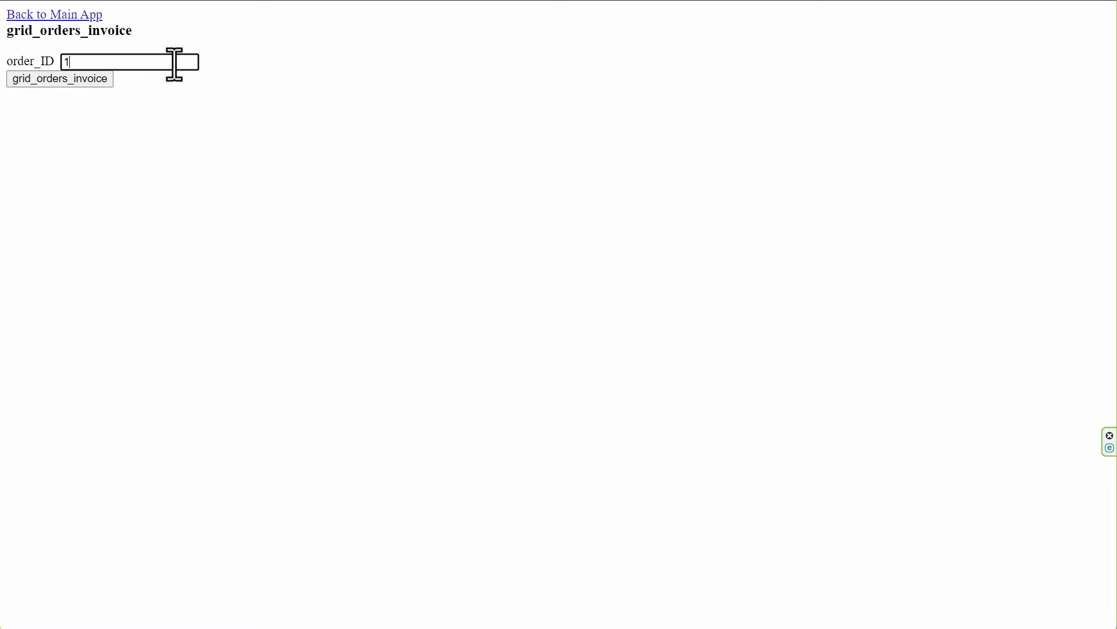
key("Return")
scroll(554, 375, "down", 3)
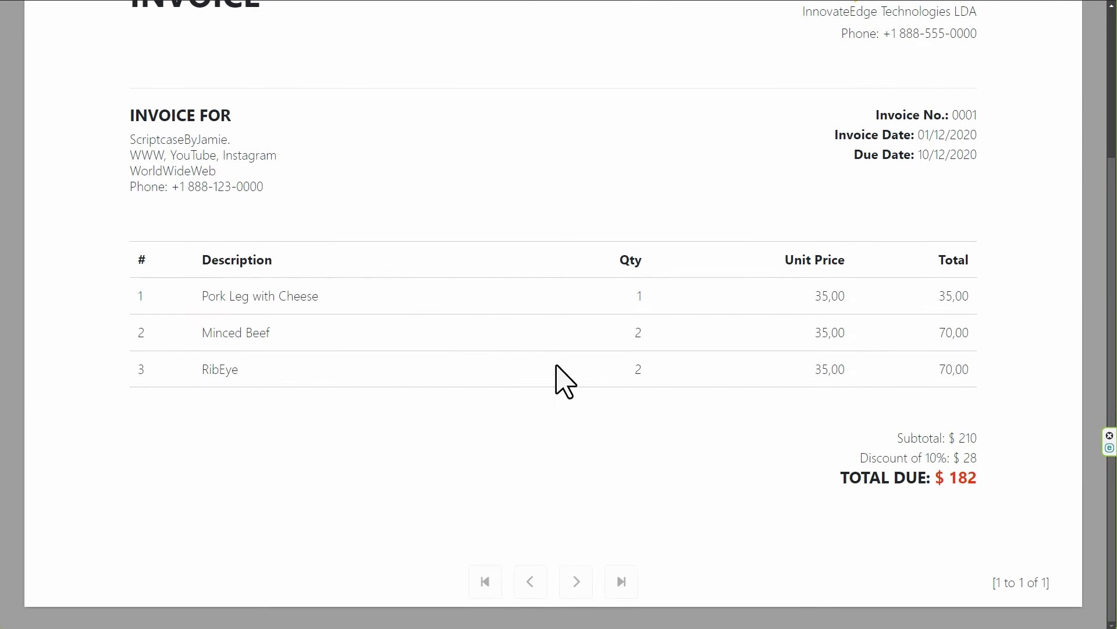
scroll(556, 366, "up", 3)
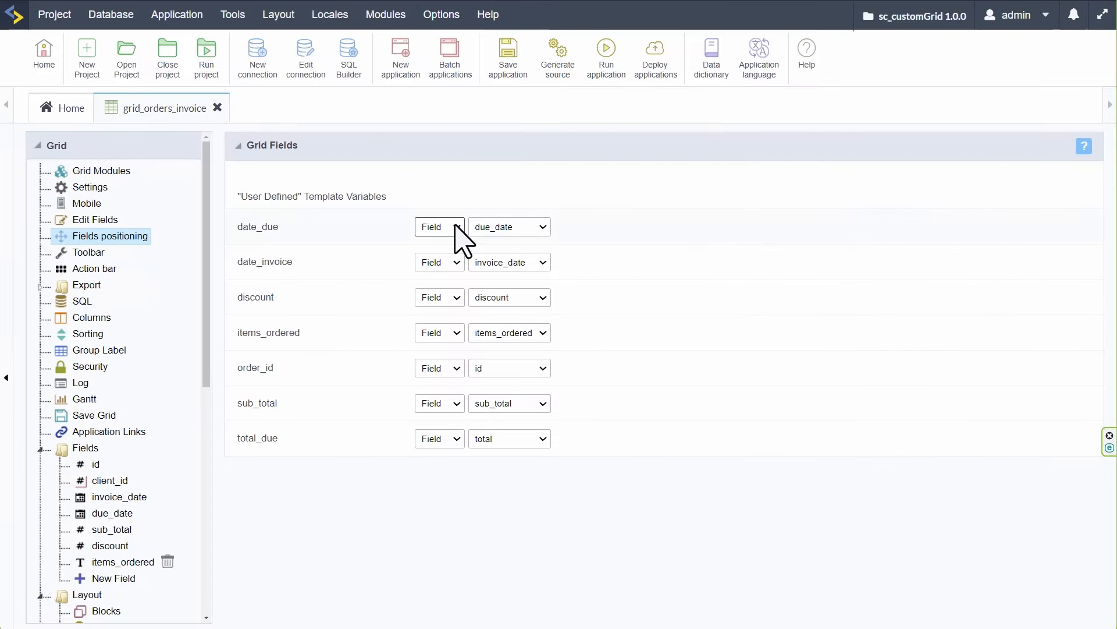
Close grid_orders_invoice, open grid_clients for editing and run it to view its current look
scroll(138, 512, "down", 4)
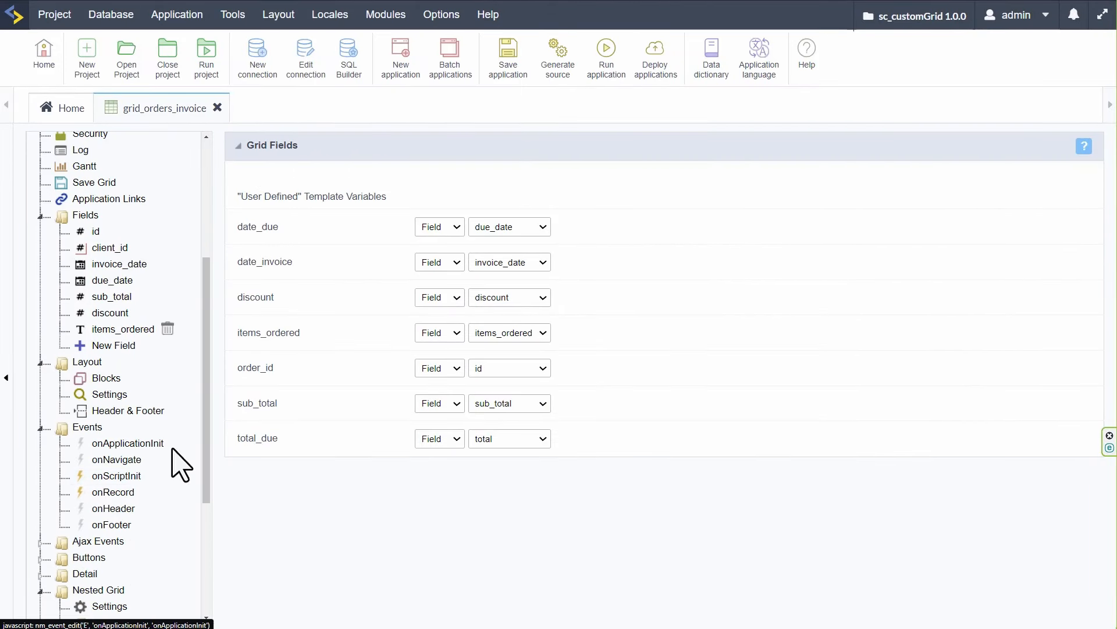
left_click(218, 108)
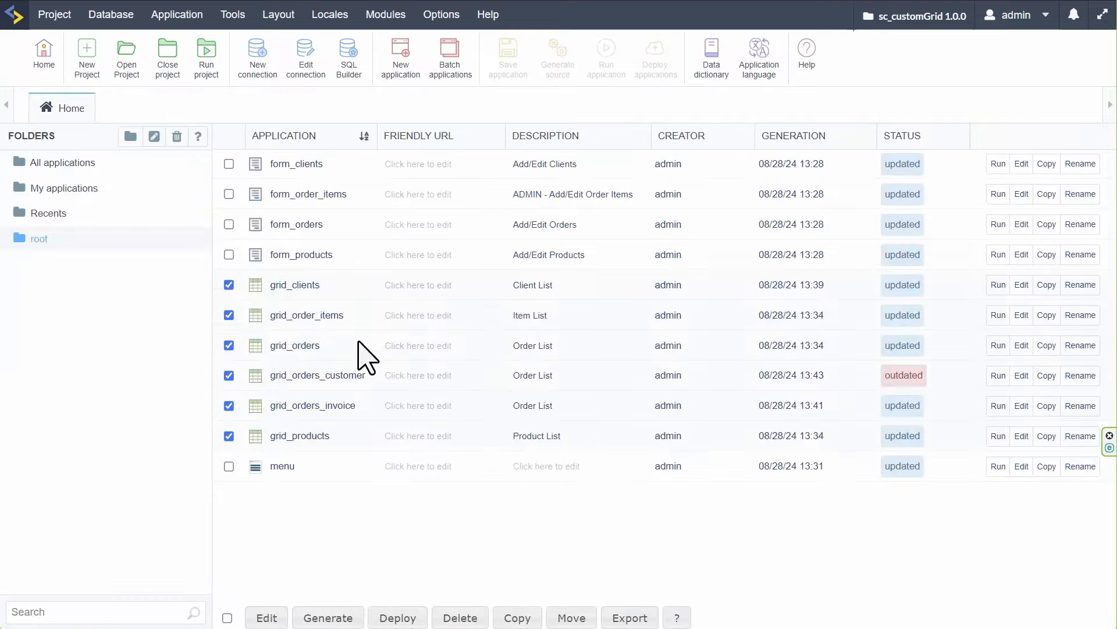
left_click(284, 286)
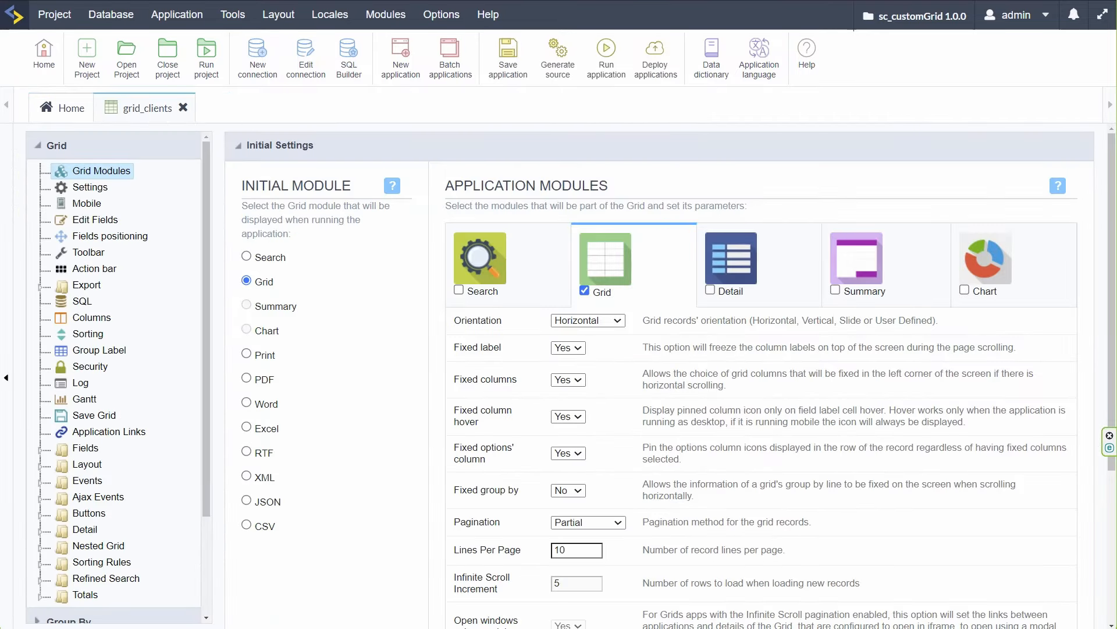
left_click(606, 67)
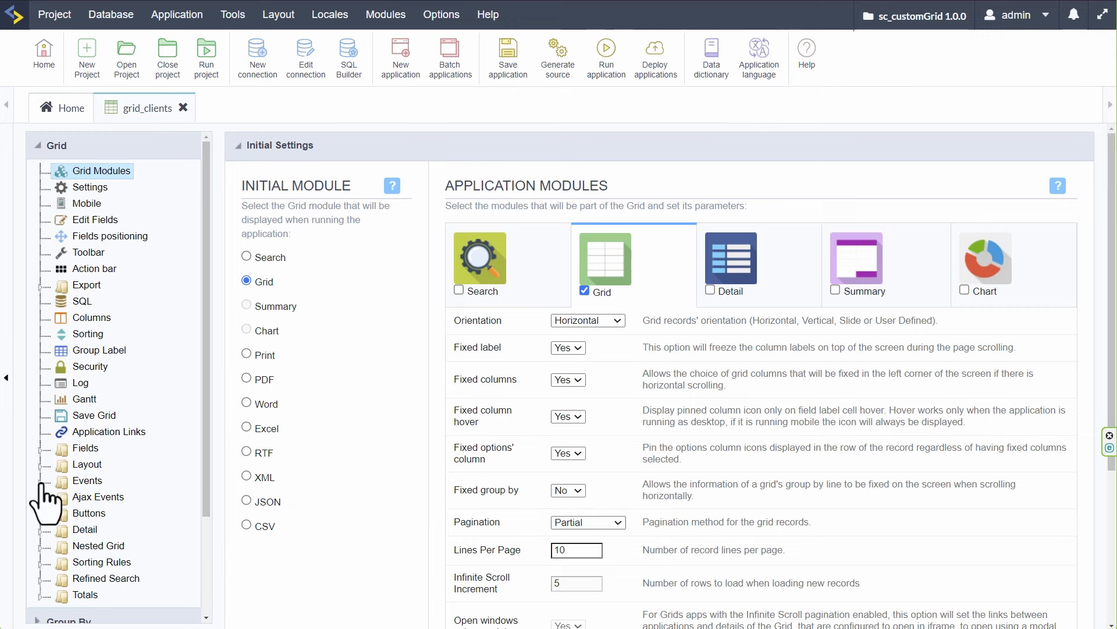
Paste the Bootstrap 4.5.2 link and custom grid CSS into grid_clients' onScriptInit event and run the application
left_click(40, 480)
left_click(115, 529)
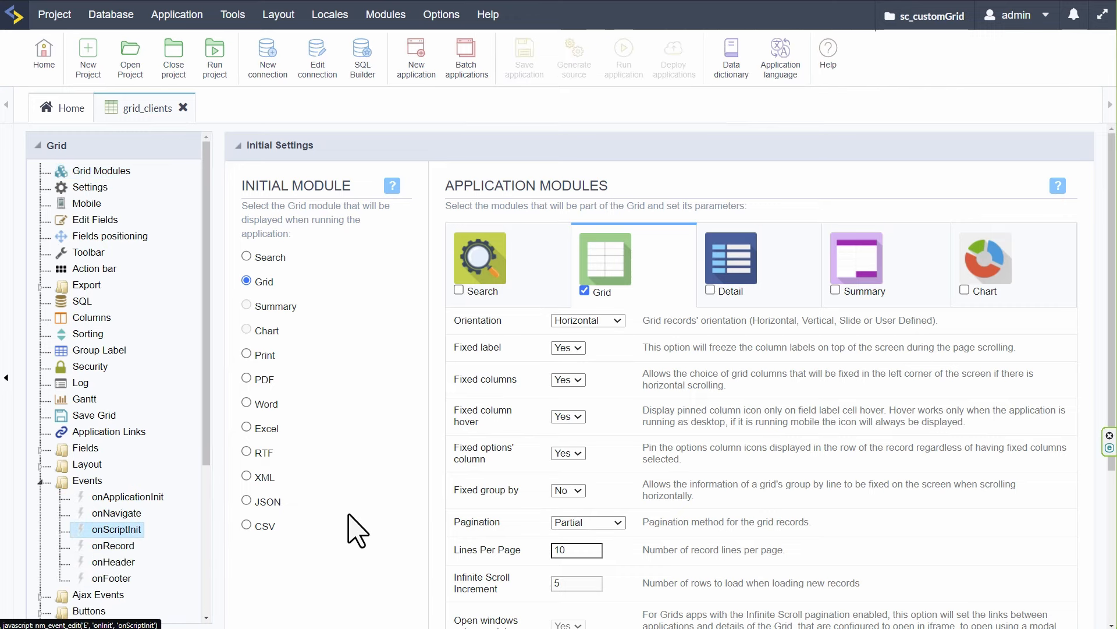
key("ctrl+v")
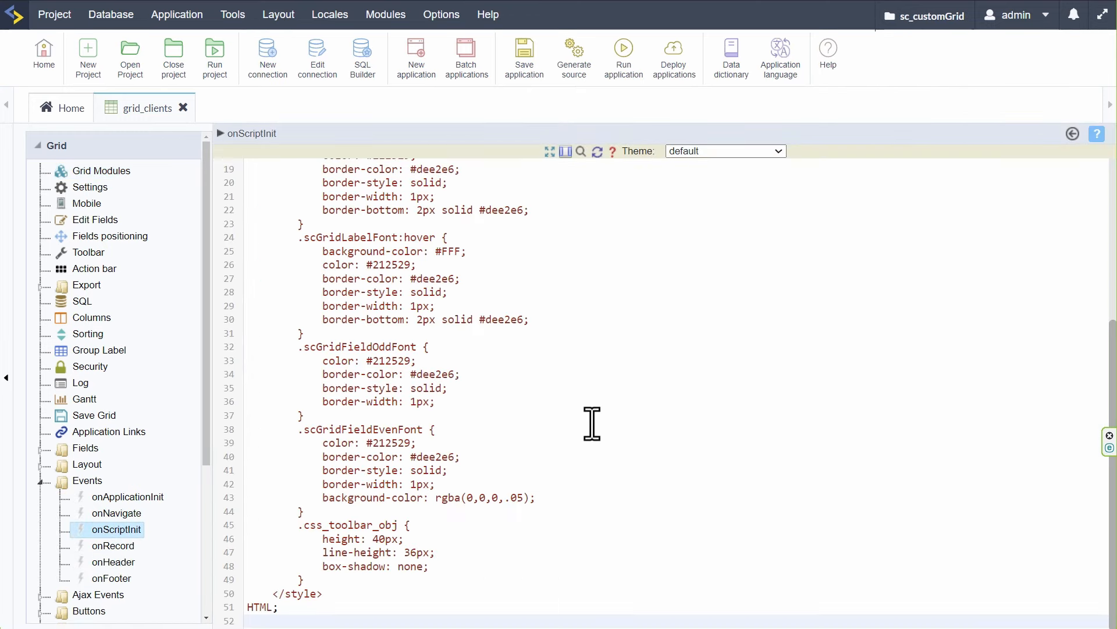
scroll(635, 511, "up", 5)
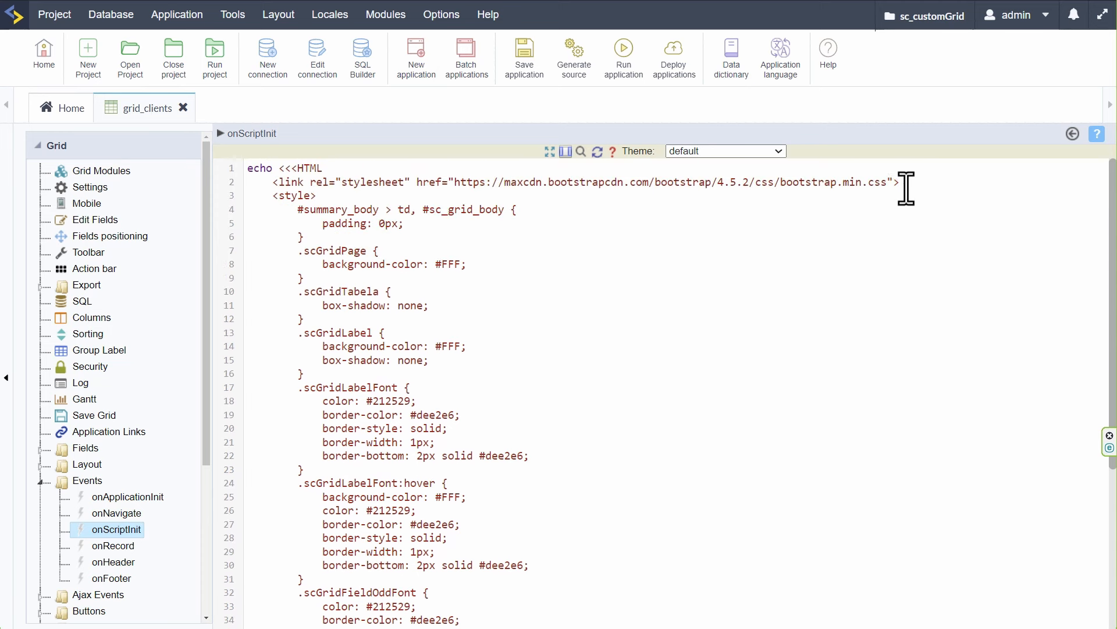
left_click_drag(906, 188, 275, 186)
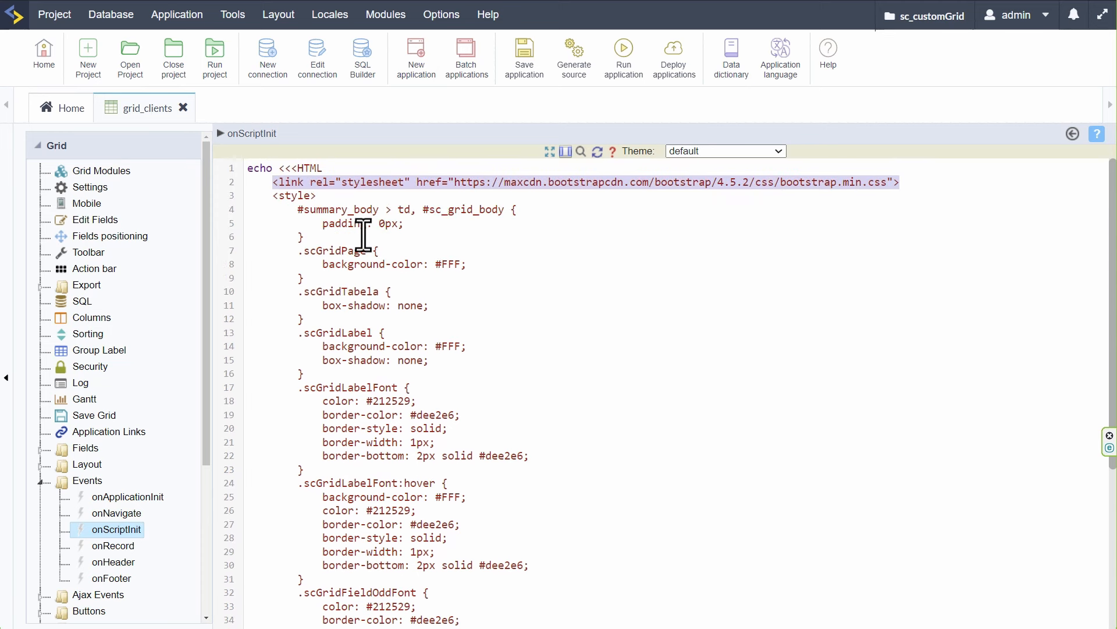
left_click(634, 58)
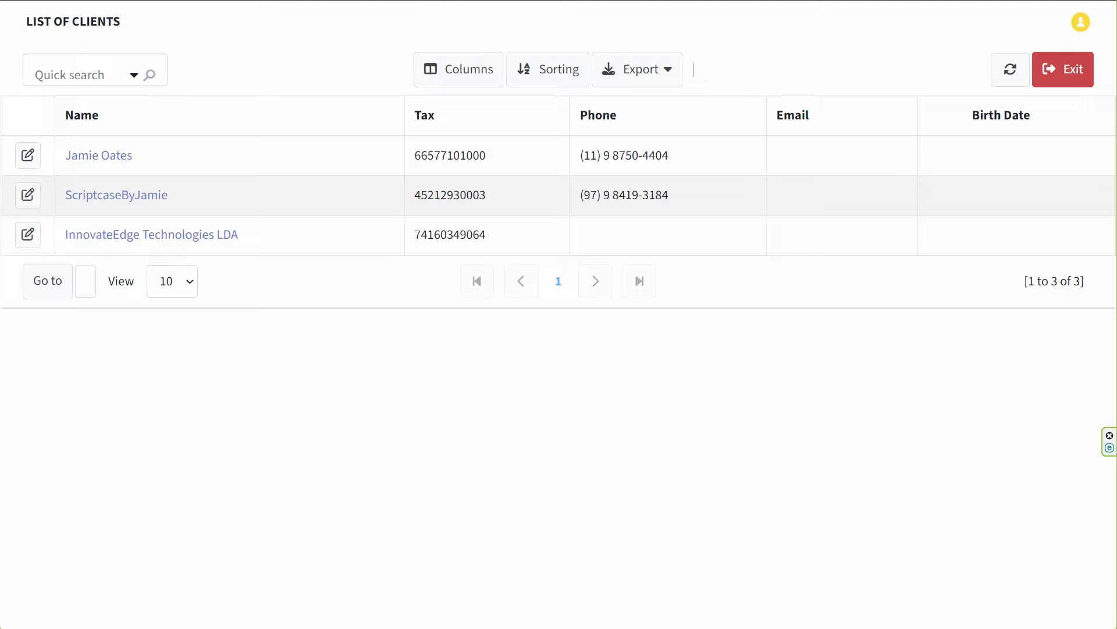
Run the whole project and switch between its Orders and Clients pages to check the restyled client list
left_click(389, 0)
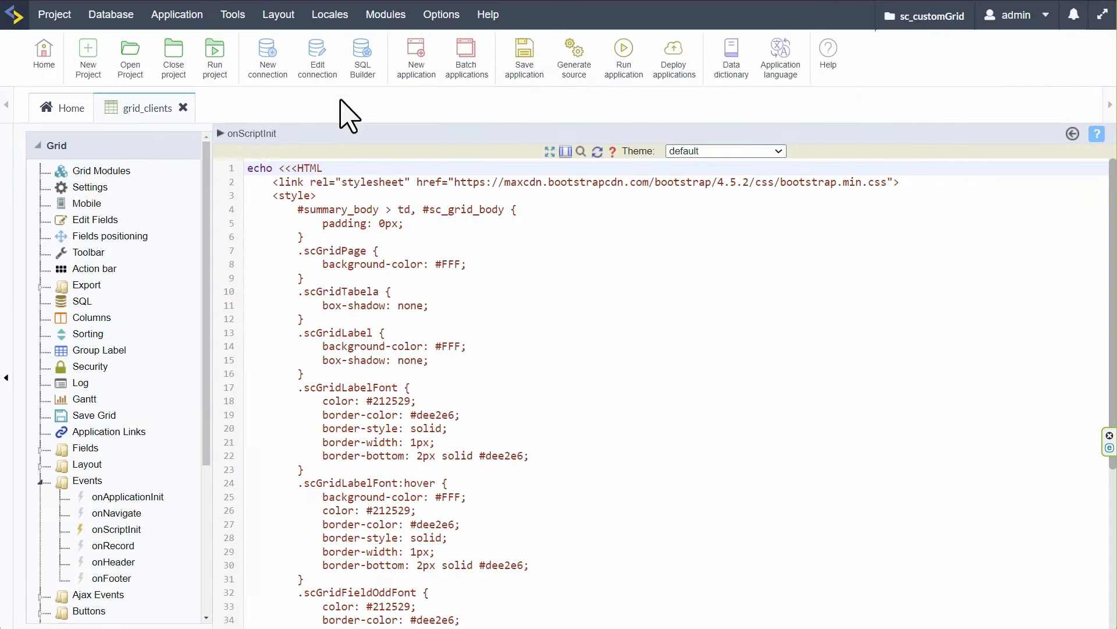
left_click(205, 57)
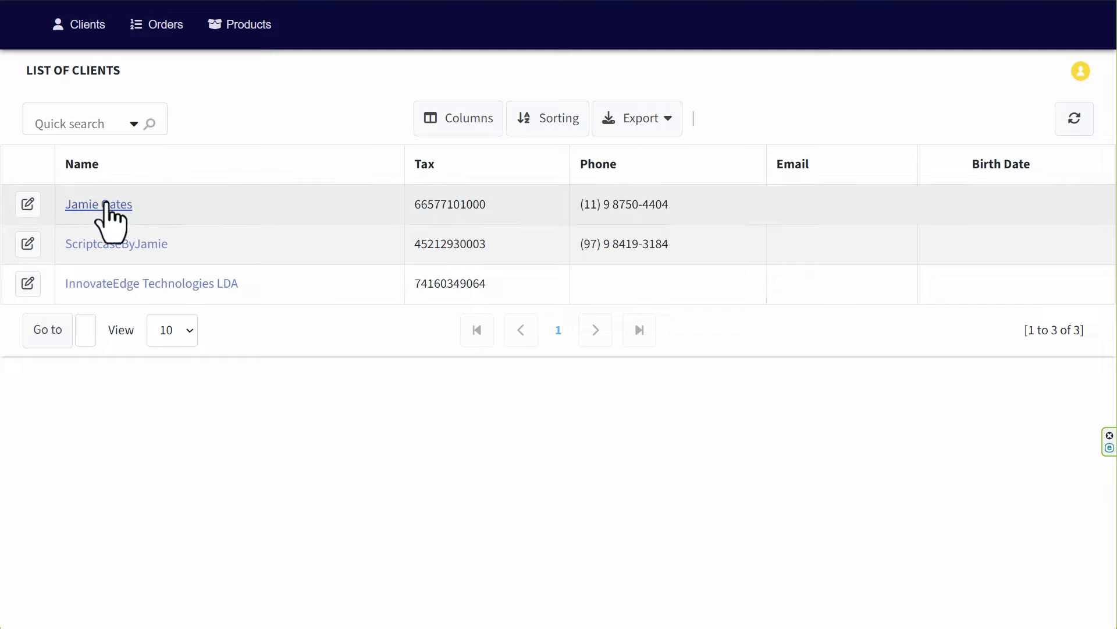
left_click(156, 24)
left_click(79, 24)
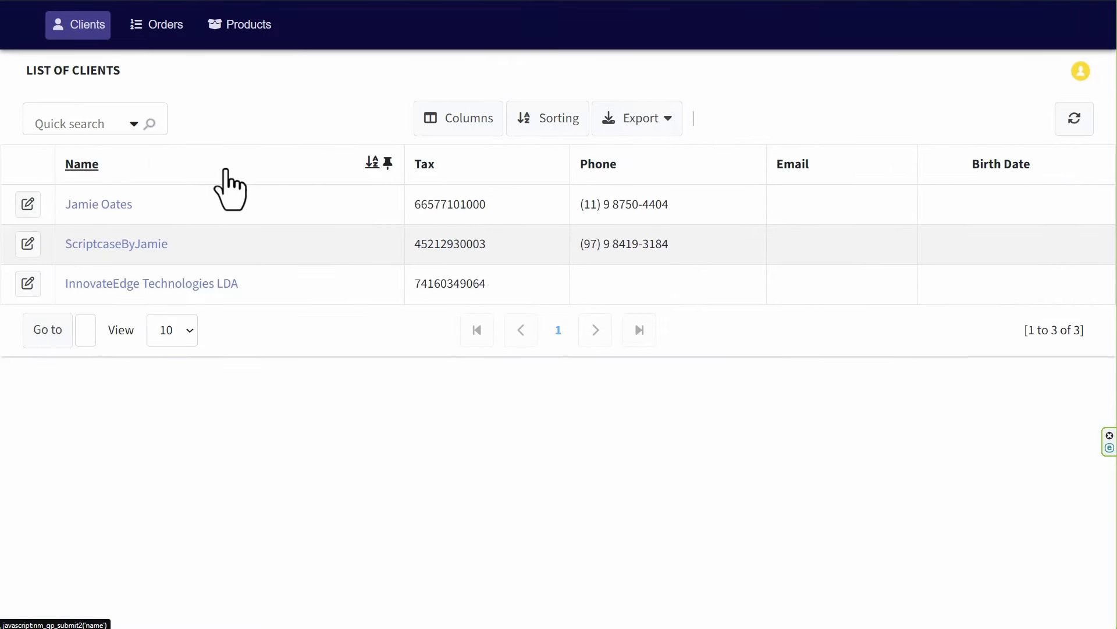
Open the invoice for the first client's order 1 and check its PDF export settings without exporting
left_click(96, 205)
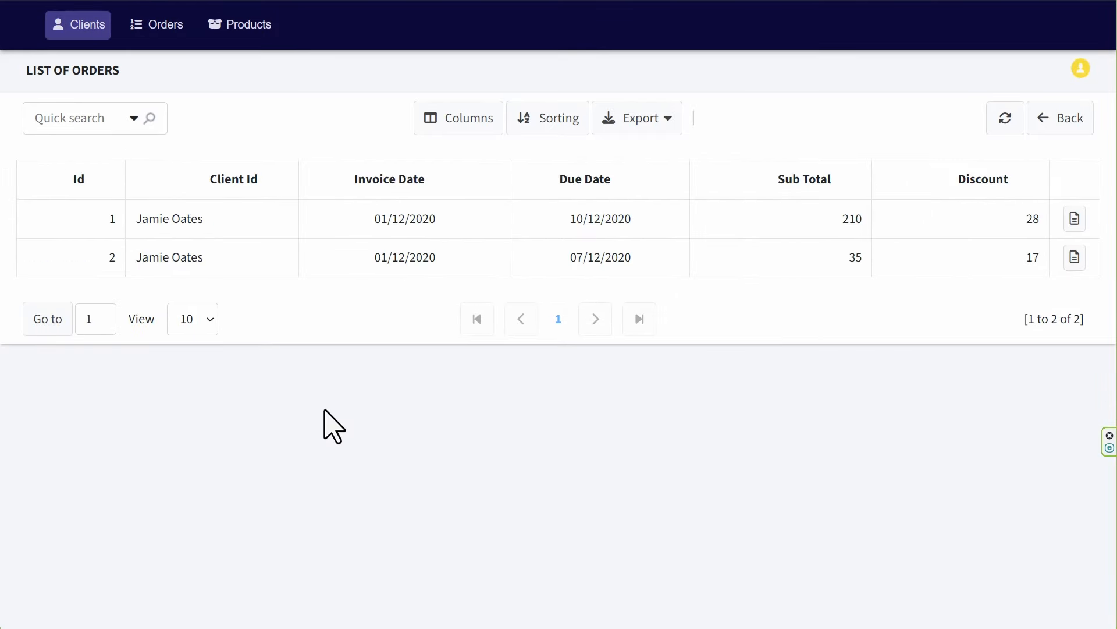
left_click(1076, 220)
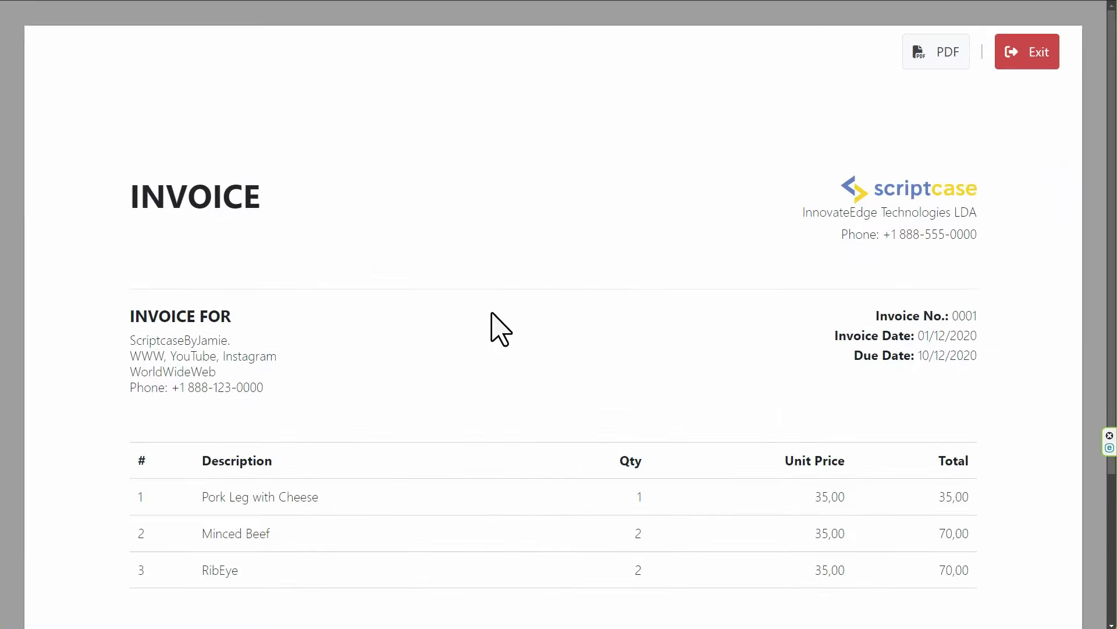
left_click(953, 43)
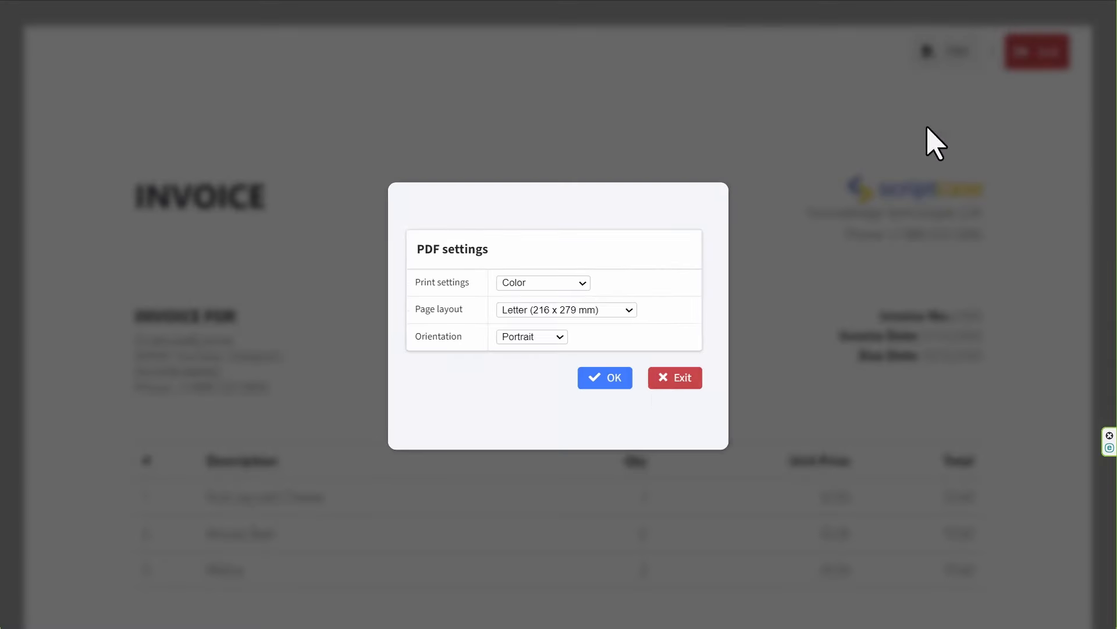
left_click(664, 385)
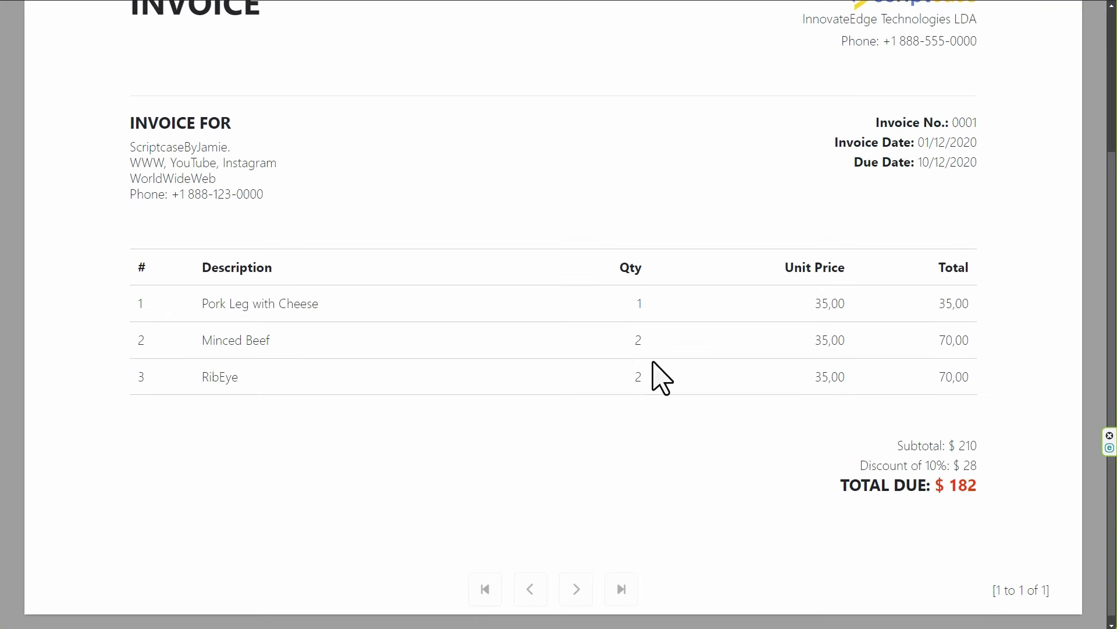